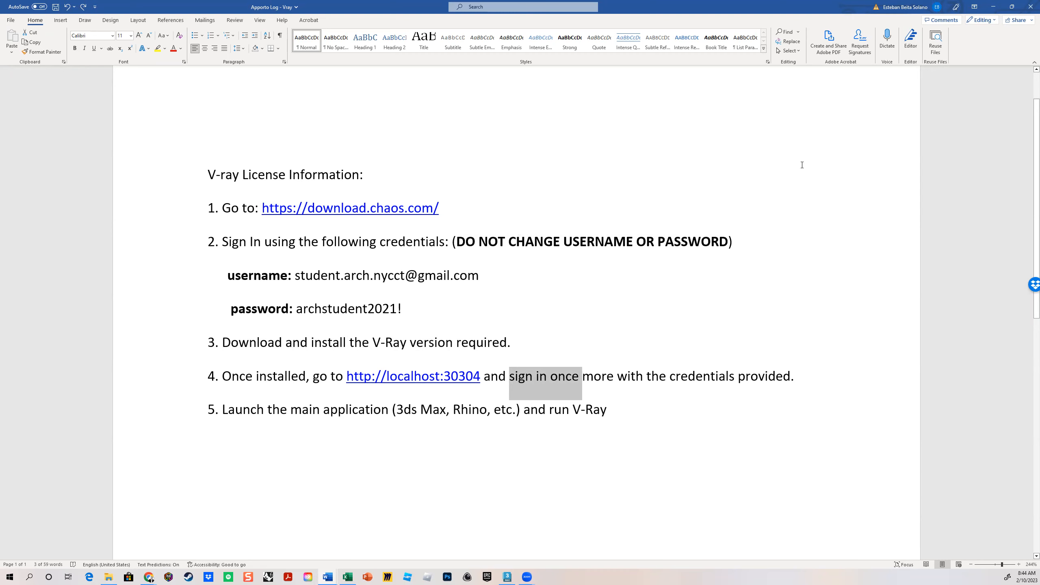
- Close the V-Ray license document without saving its changes
click(1029, 10)
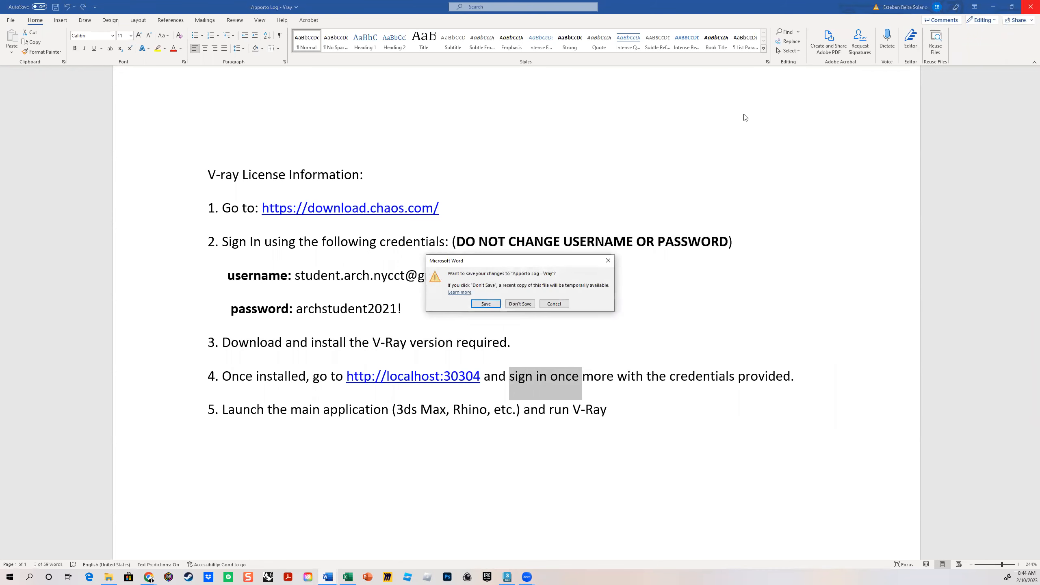
click(516, 304)
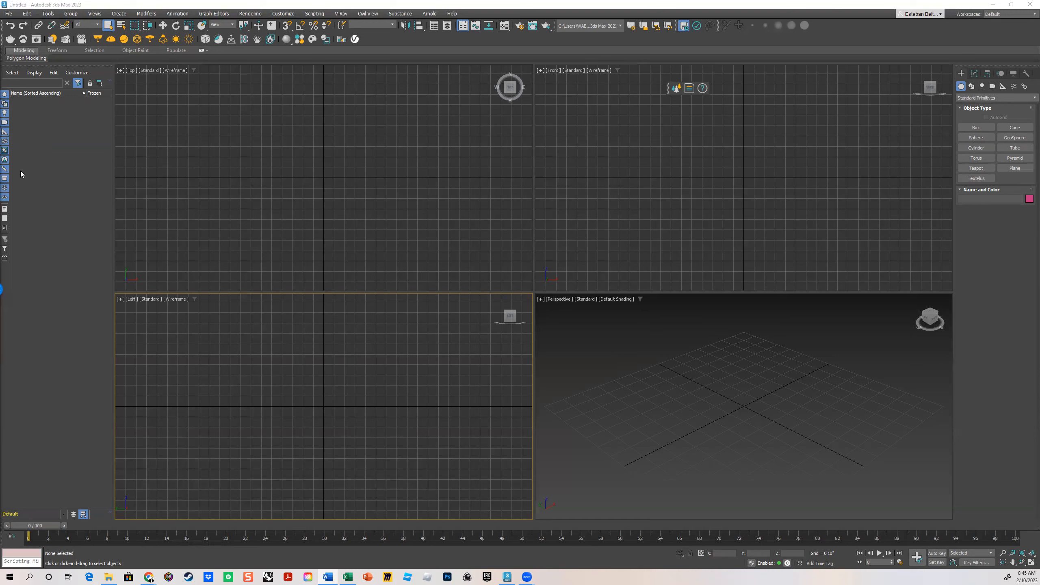
- Create a box about 3'1" long, 2'8" wide and 2'3" high on the grid in the Perspective viewport
click(704, 326)
click(976, 128)
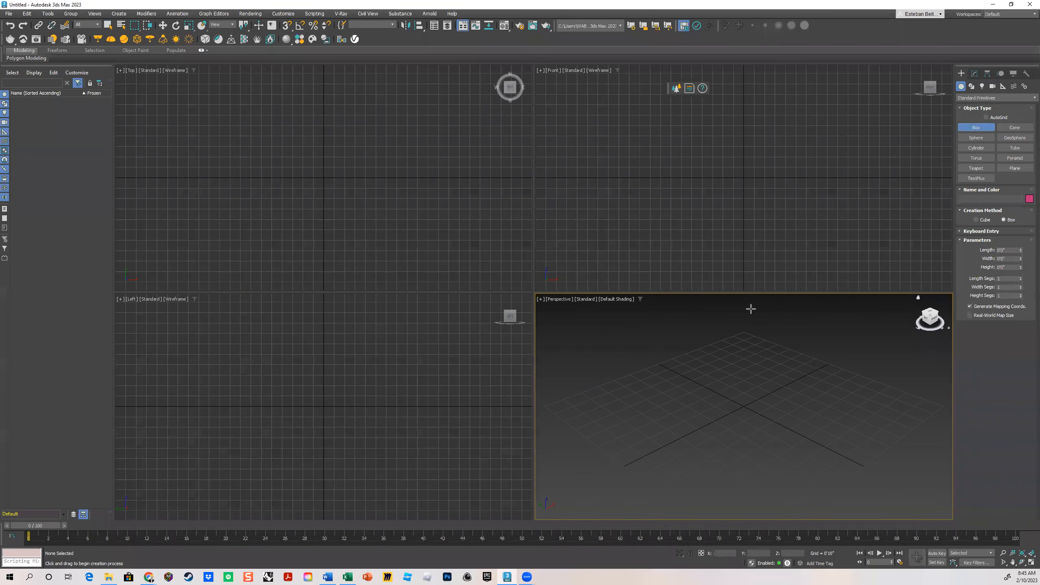
drag(718, 371, 719, 413)
click(719, 407)
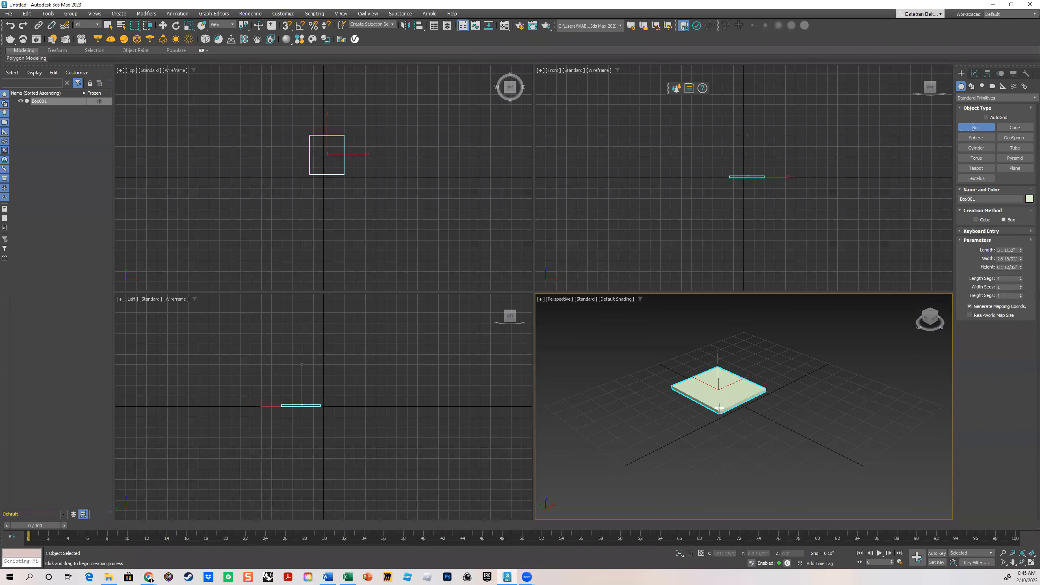
click(722, 366)
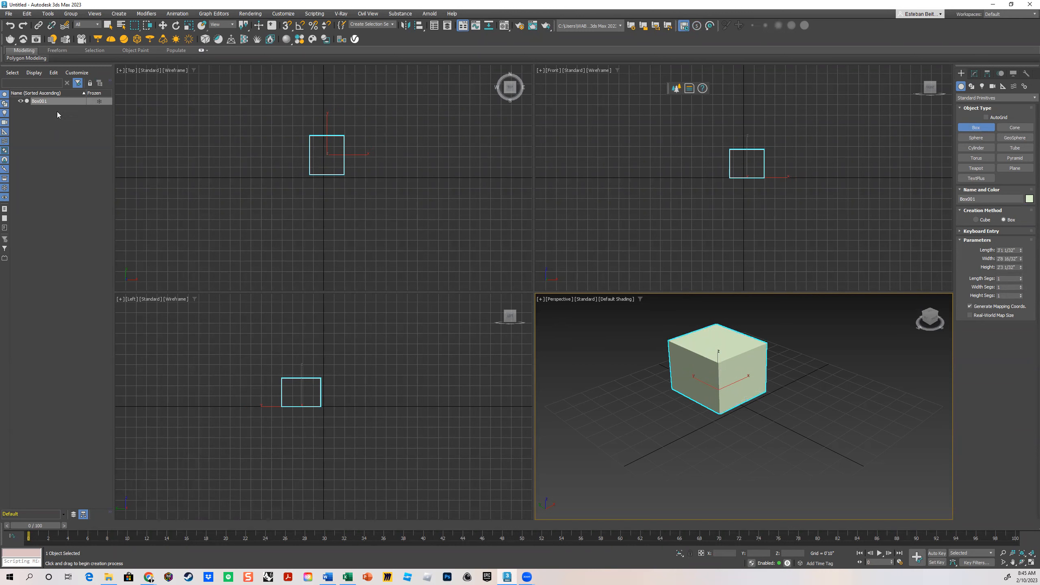
- Maximize the Perspective viewport and create two more boxes, a larger one beside the first and a smaller one in front
middle_drag(780, 340, 780, 354)
click(1031, 563)
middle_drag(520, 334, 557, 349)
drag(725, 264, 722, 348)
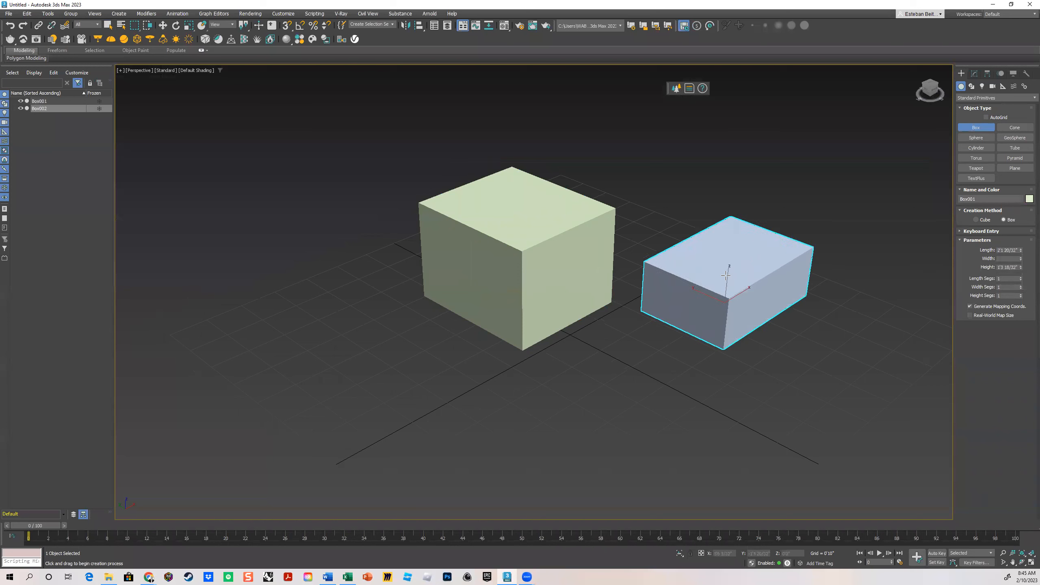
click(634, 375)
drag(628, 376, 634, 455)
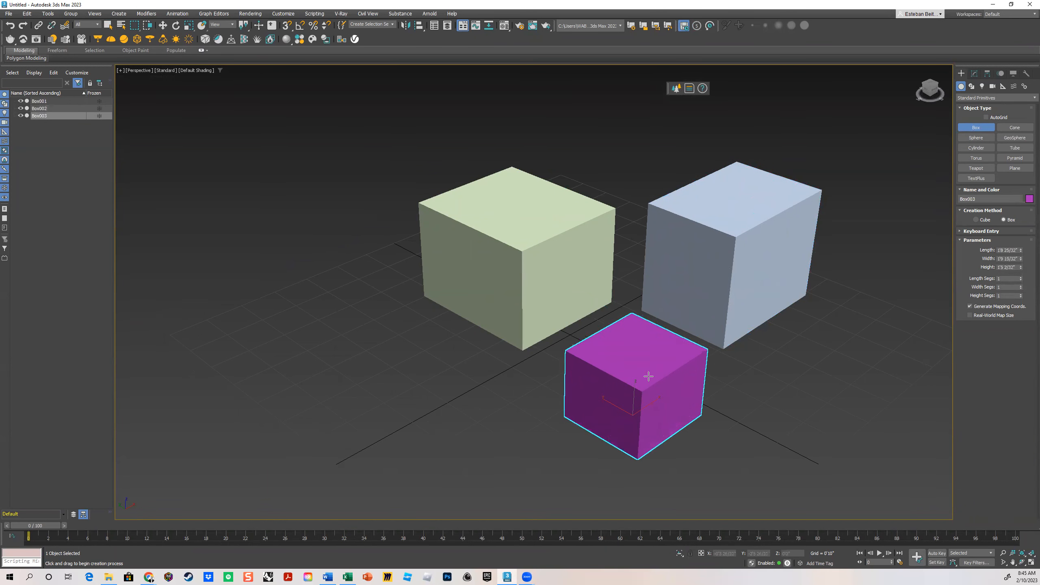
click(634, 360)
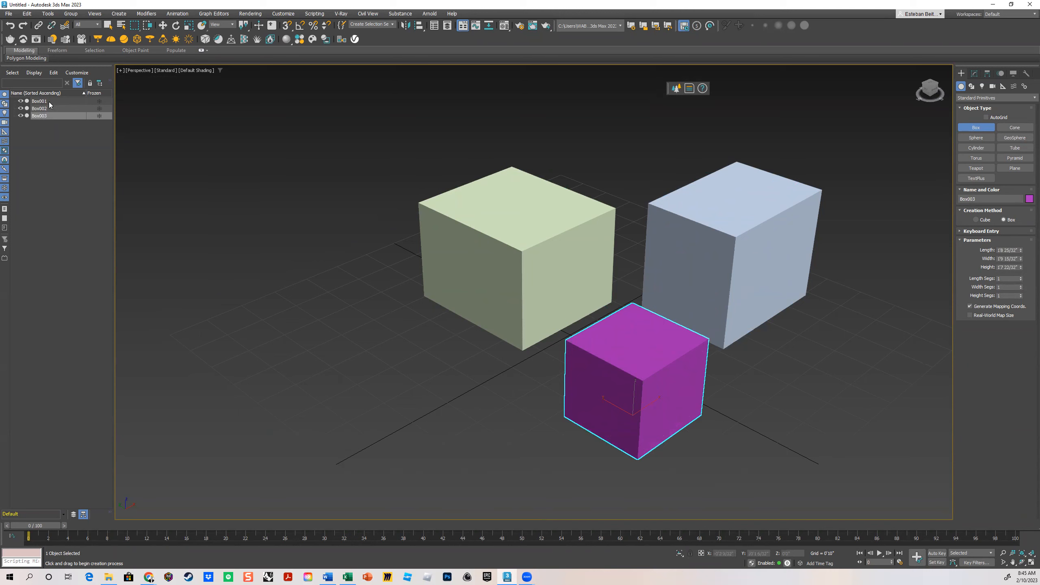
- Hide and unhide Box001, Box002 and Box003 one after another
click(19, 101)
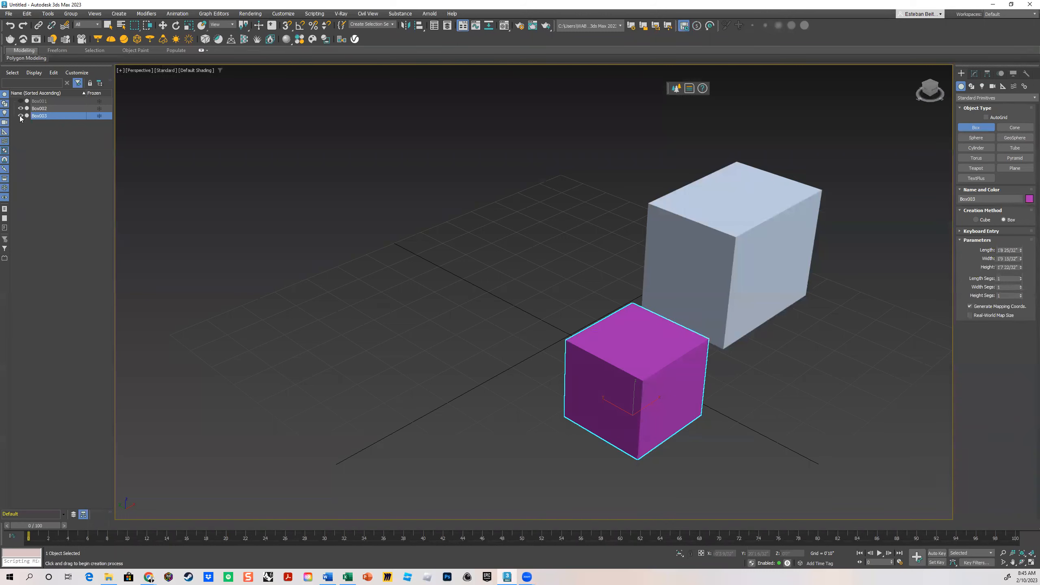
click(20, 100)
click(21, 108)
click(20, 109)
click(20, 115)
click(19, 116)
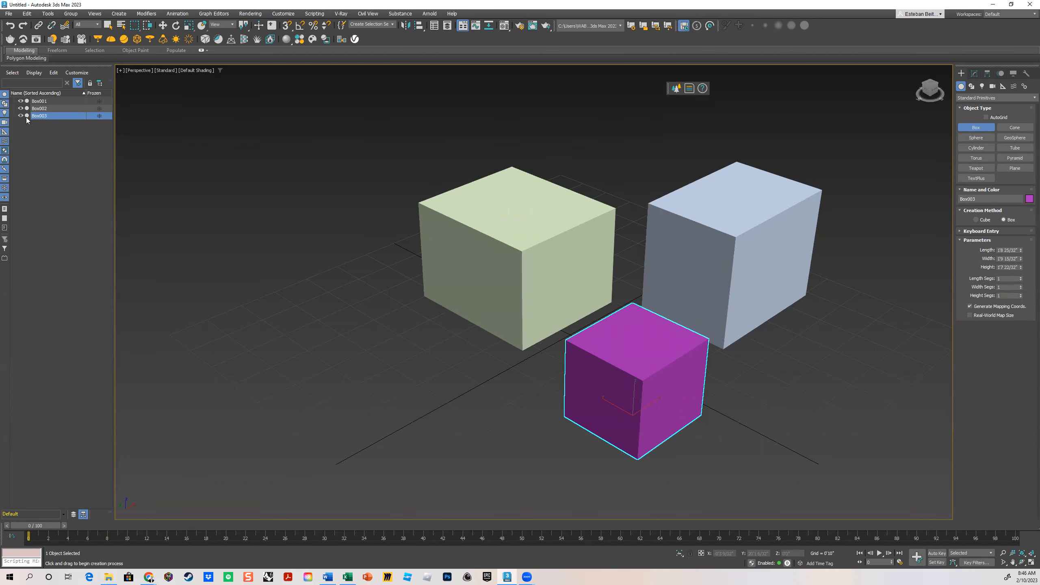
- Freeze Box001, Box002 and Box003, and end box creation with nothing selected
click(100, 117)
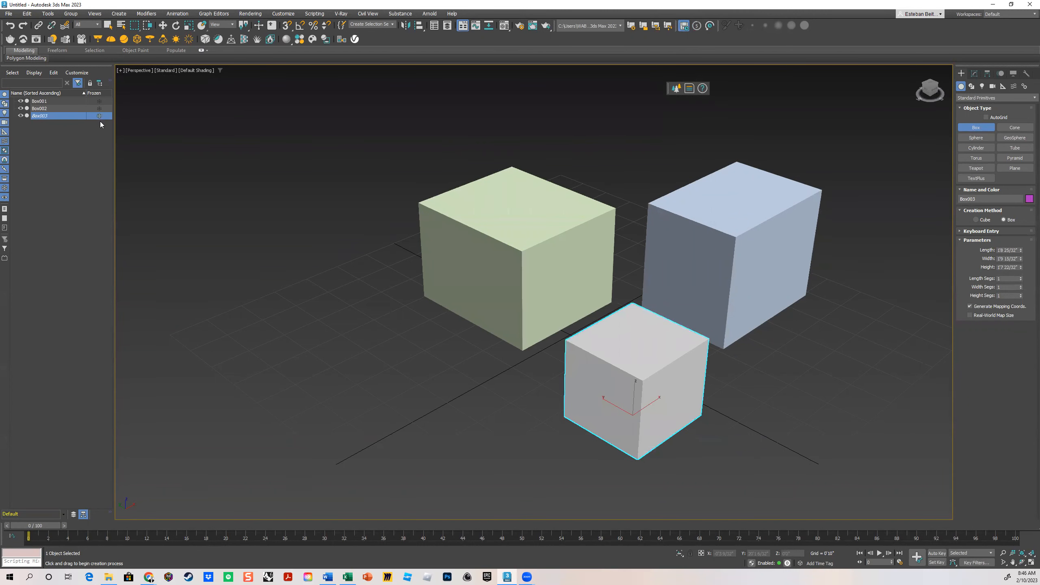
click(99, 116)
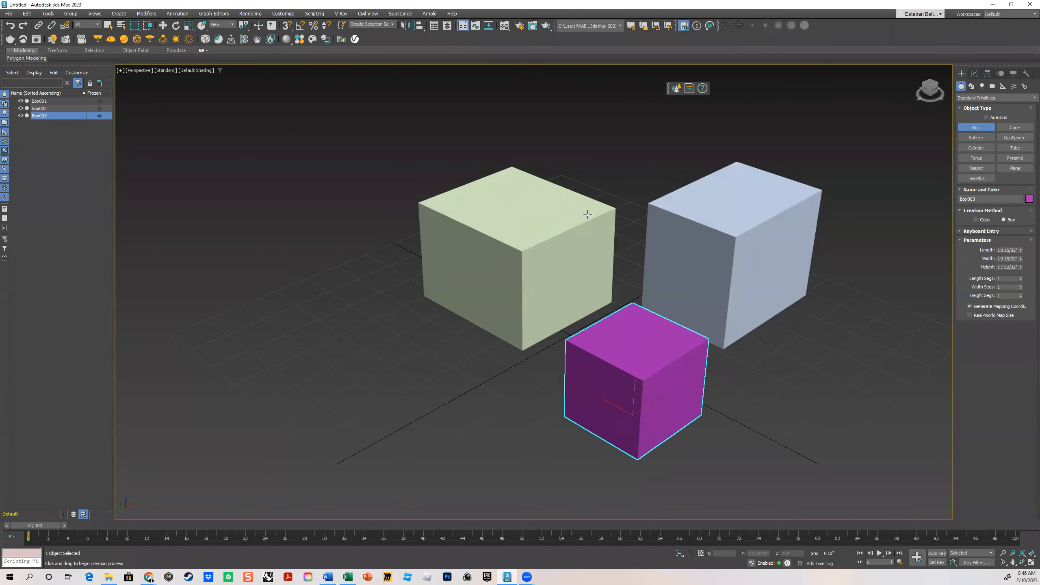
click(99, 101)
click(99, 108)
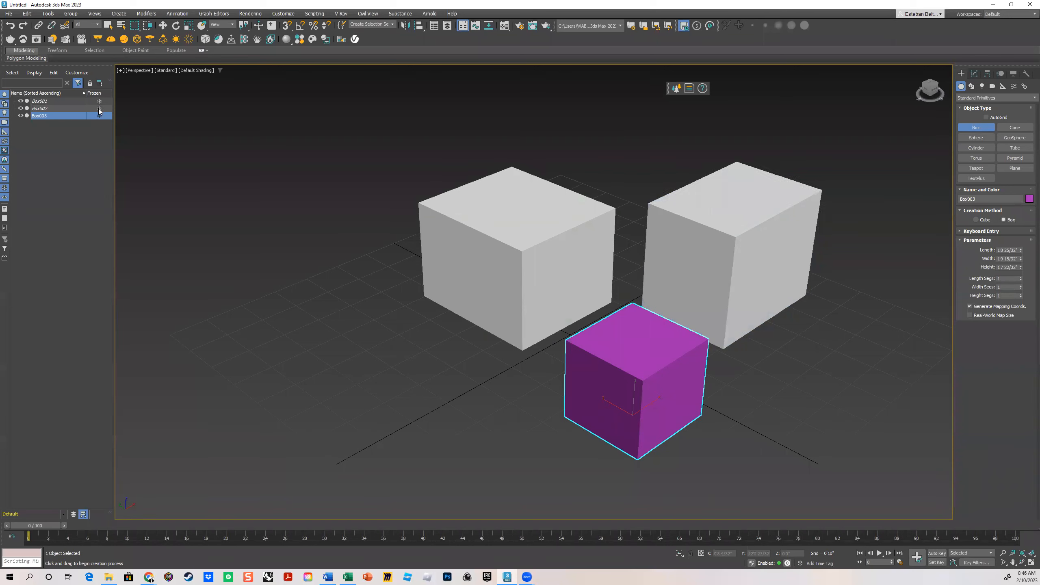
click(99, 116)
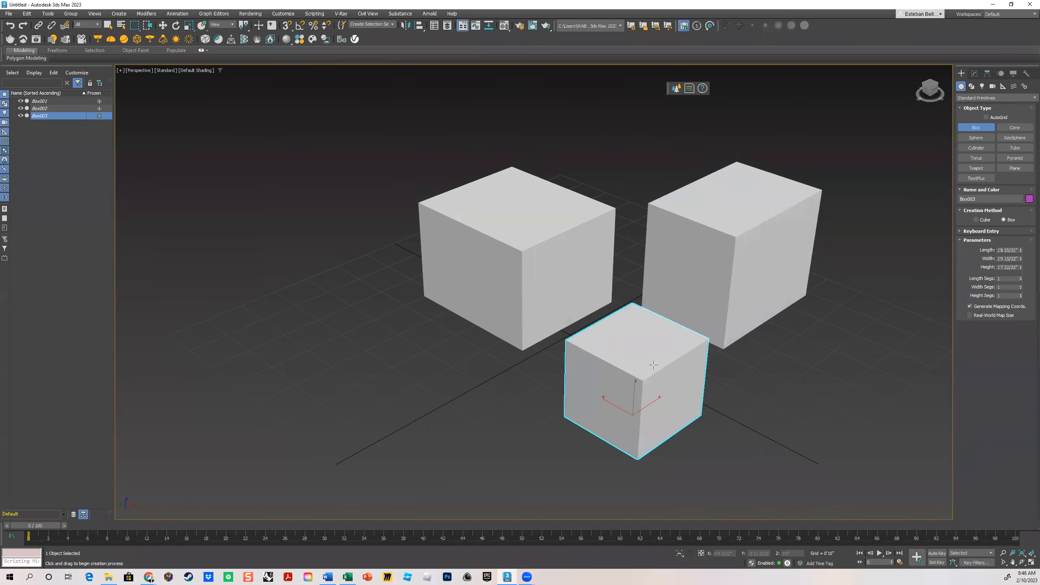
middle_drag(504, 226, 485, 230)
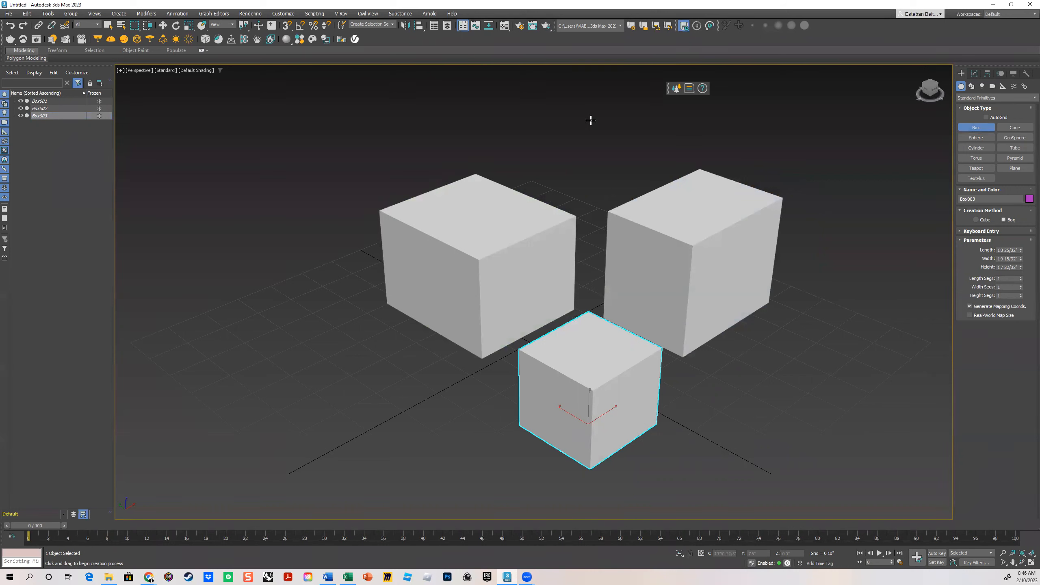
right_click(565, 157)
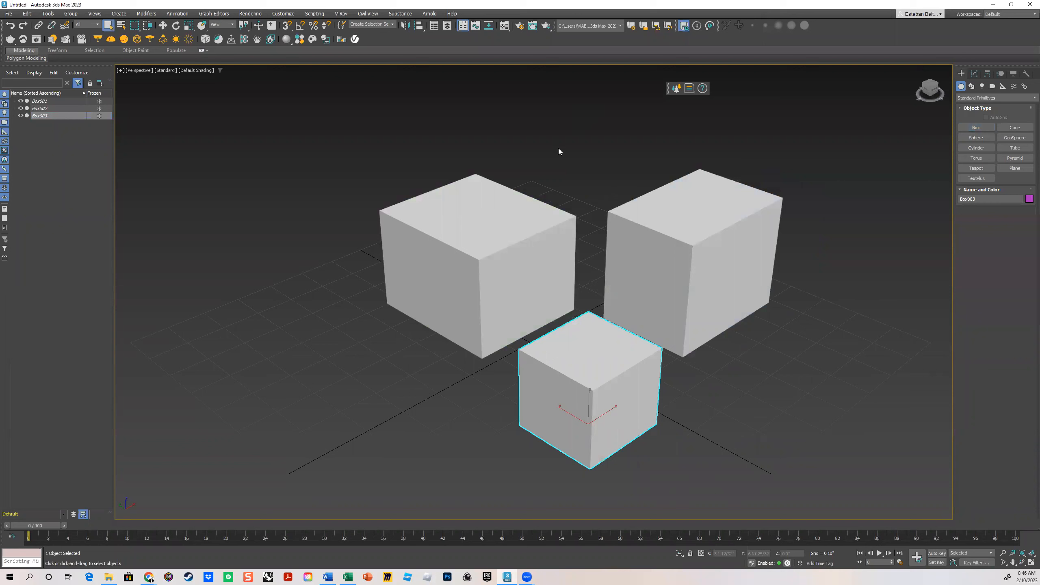
click(623, 169)
- Create a fourth box beside the frozen ones, about 1'4" long, 3'1" wide and 3'7" high
scroll(624, 164, down, 4)
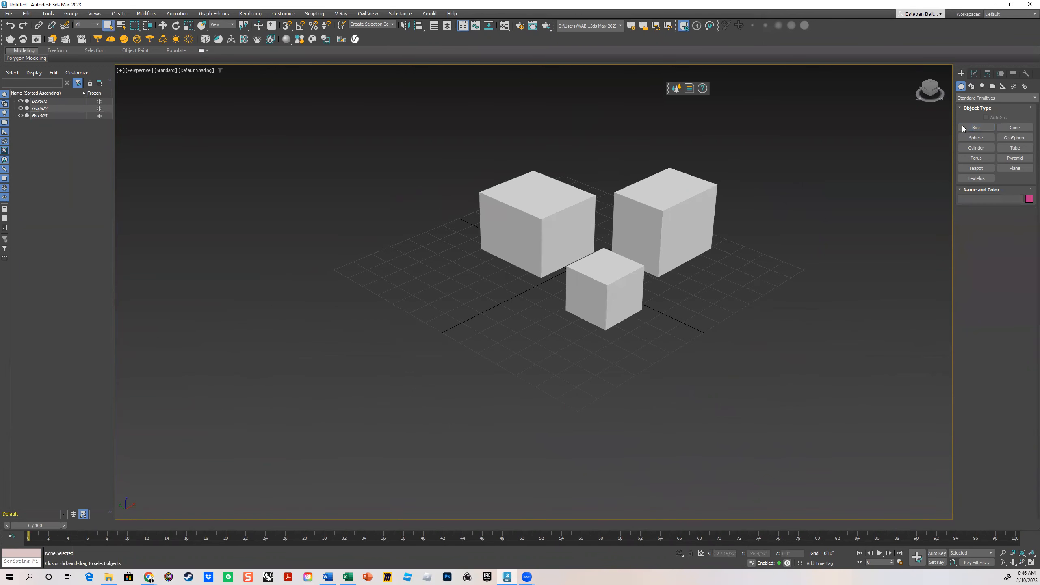
click(977, 128)
drag(476, 290, 432, 340)
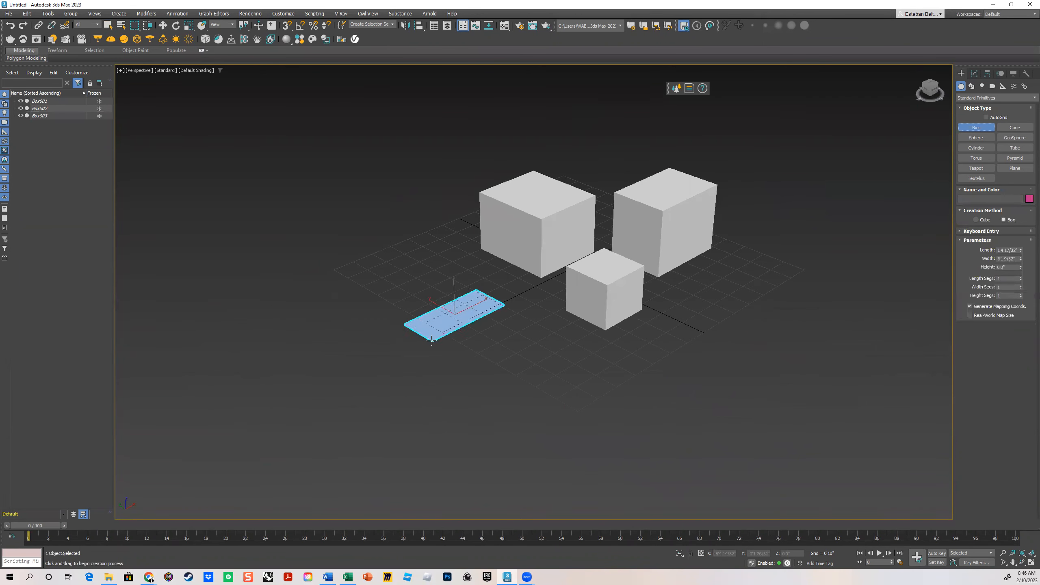
click(416, 237)
middle_drag(490, 282, 483, 290)
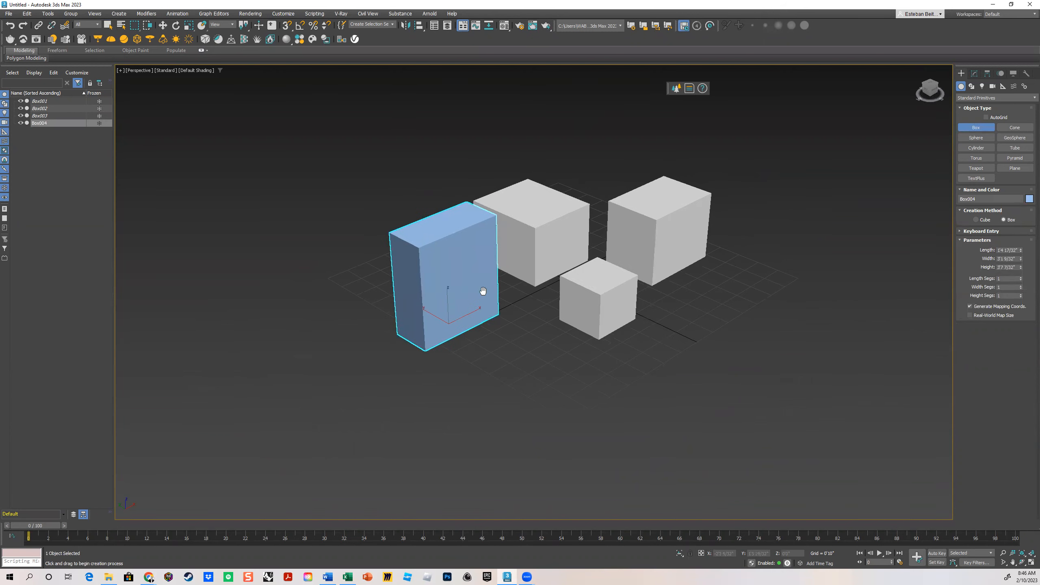
- Move the blue Box004 across the ground plane, farther away from the frozen boxes, and deselect it
click(164, 26)
drag(554, 183, 587, 311)
drag(587, 144, 403, 350)
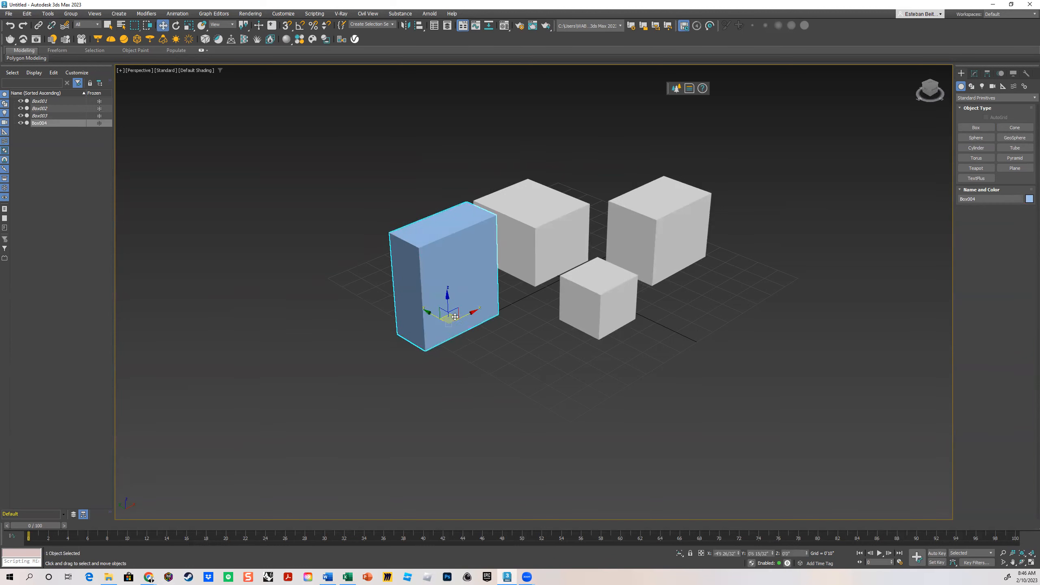
drag(455, 316, 356, 268)
click(676, 178)
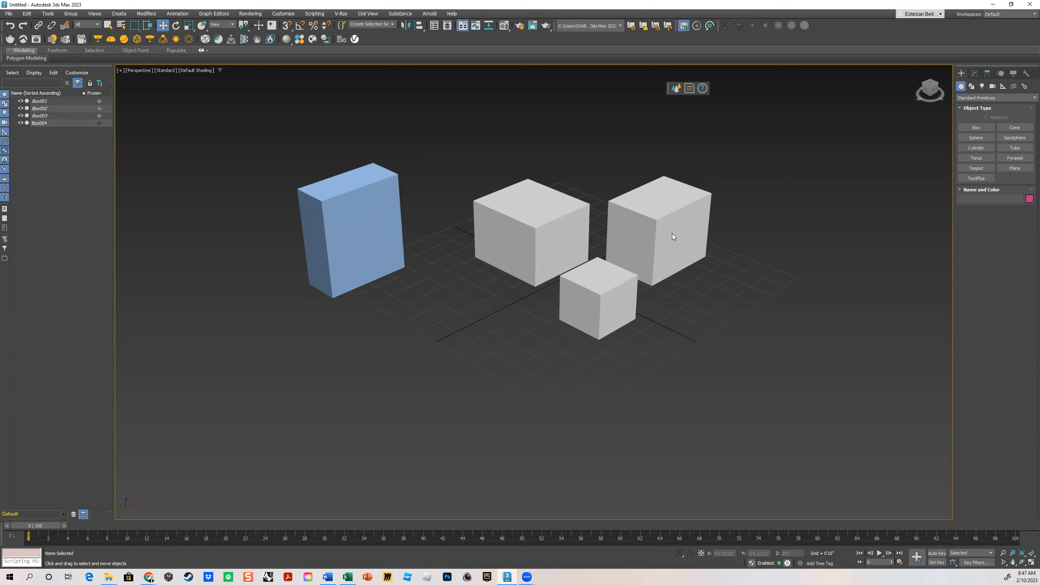
- Unfreeze Box003, Box002 and Box001
click(100, 115)
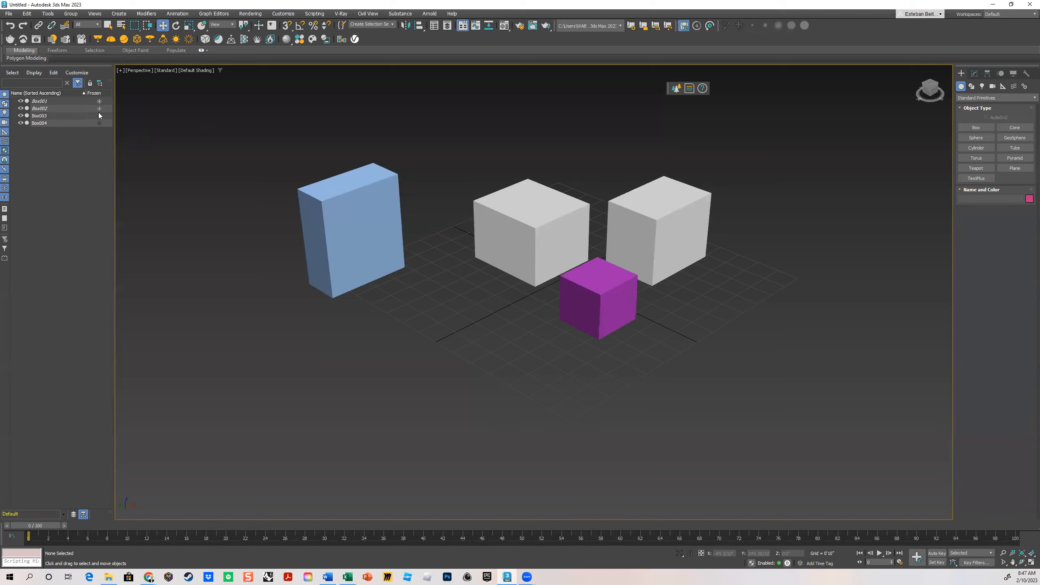
click(99, 108)
click(99, 101)
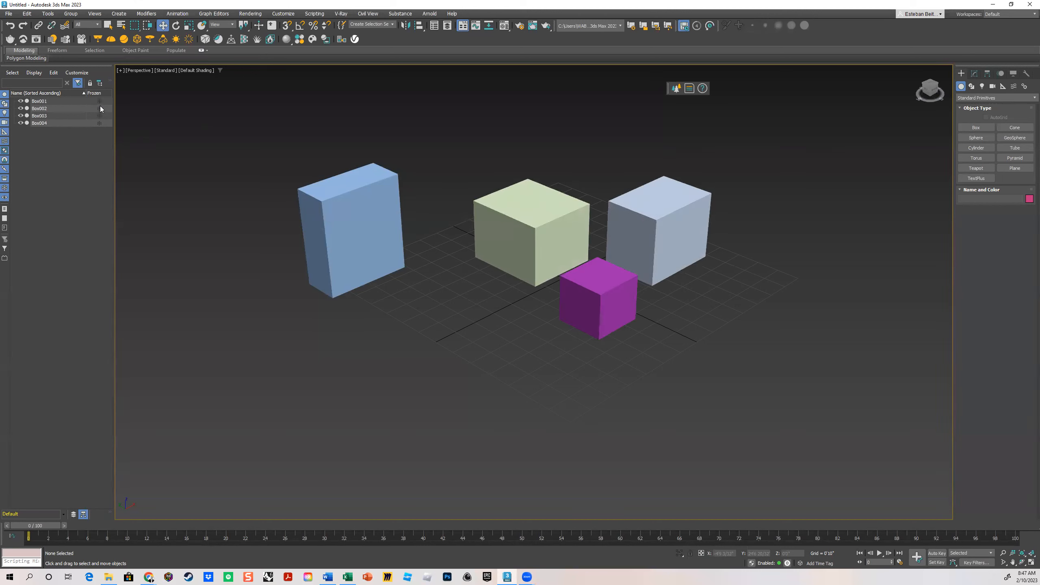
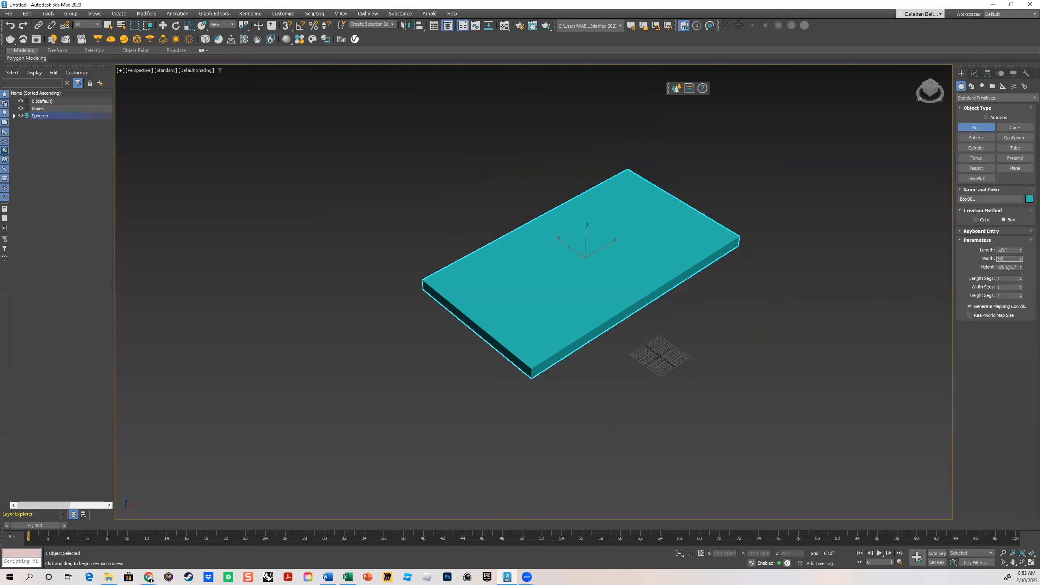
- Set the teal box's width to 50'
text(50)
key(Return)
scroll(633, 269, up, 5)
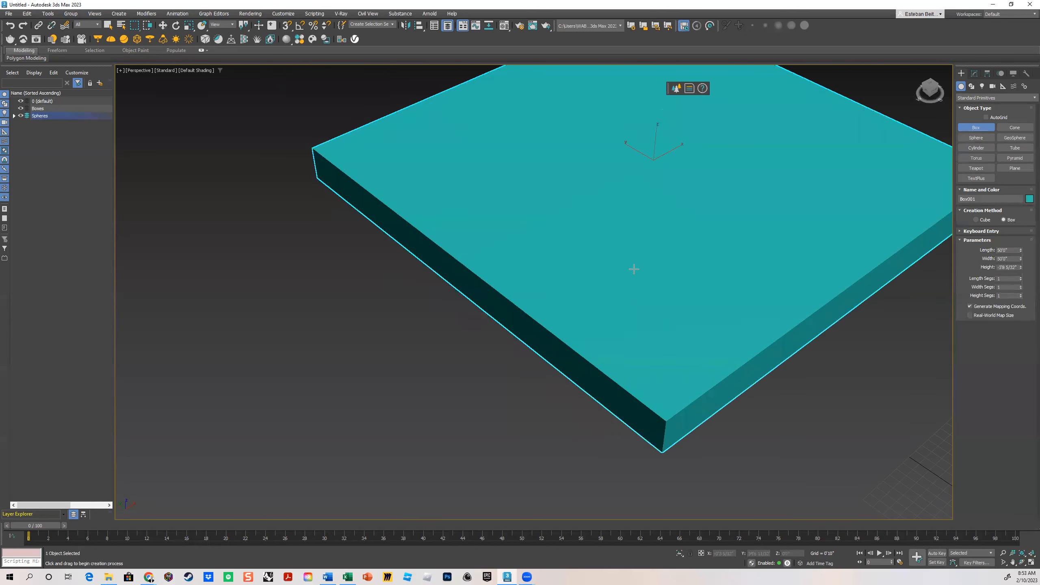
middle_drag(639, 459, 636, 429)
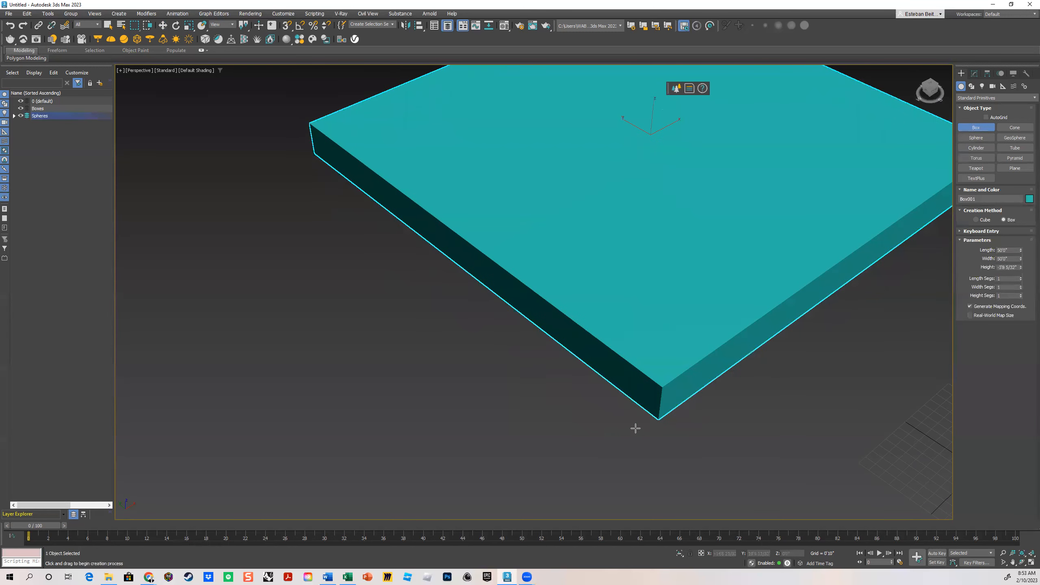
- Finish creating the teal box and set its height to -1' in its modify parameters
double_click(1015, 267)
middle_drag(841, 303, 742, 252)
middle_drag(683, 216, 692, 295)
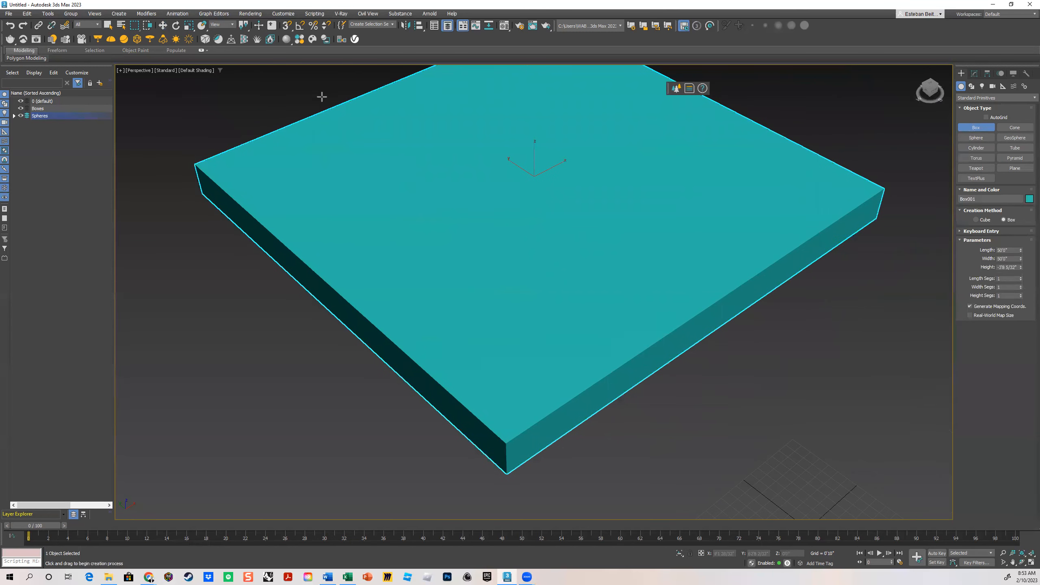
click(163, 26)
scroll(368, 192, down, 3)
middle_drag(488, 178, 621, 223)
scroll(622, 223, up, 5)
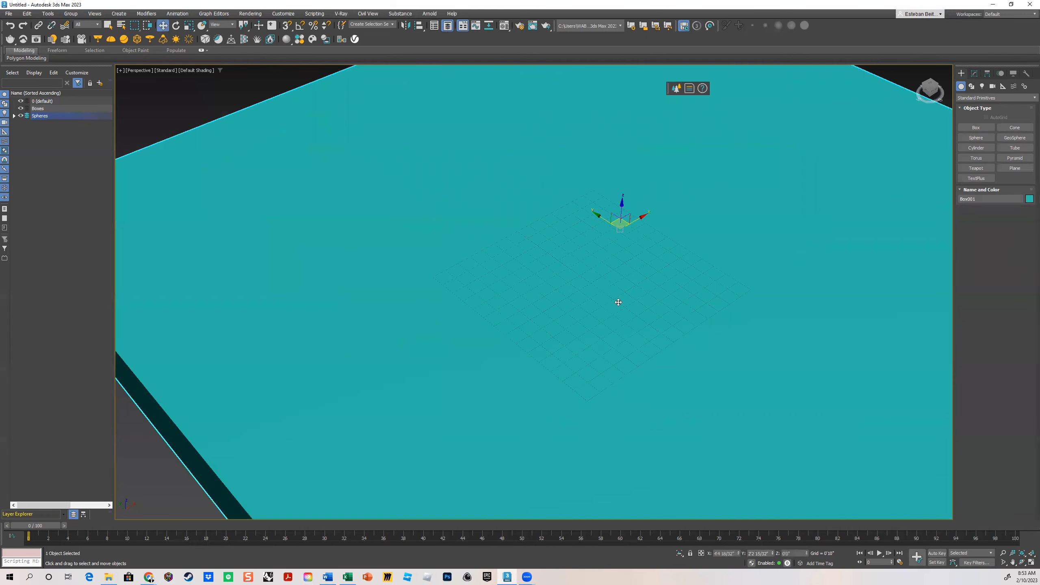
scroll(779, 273, down, 2)
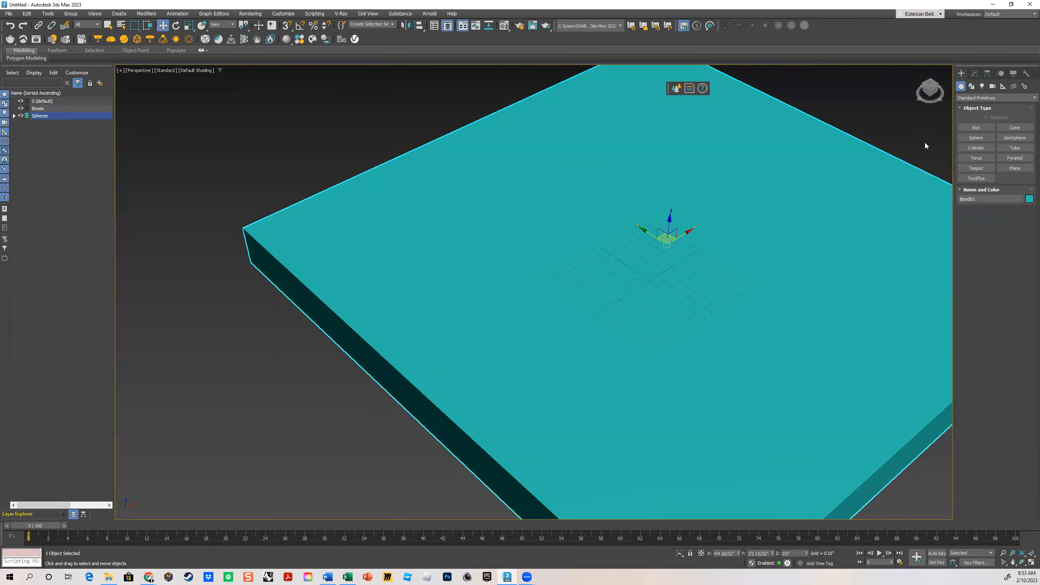
click(974, 74)
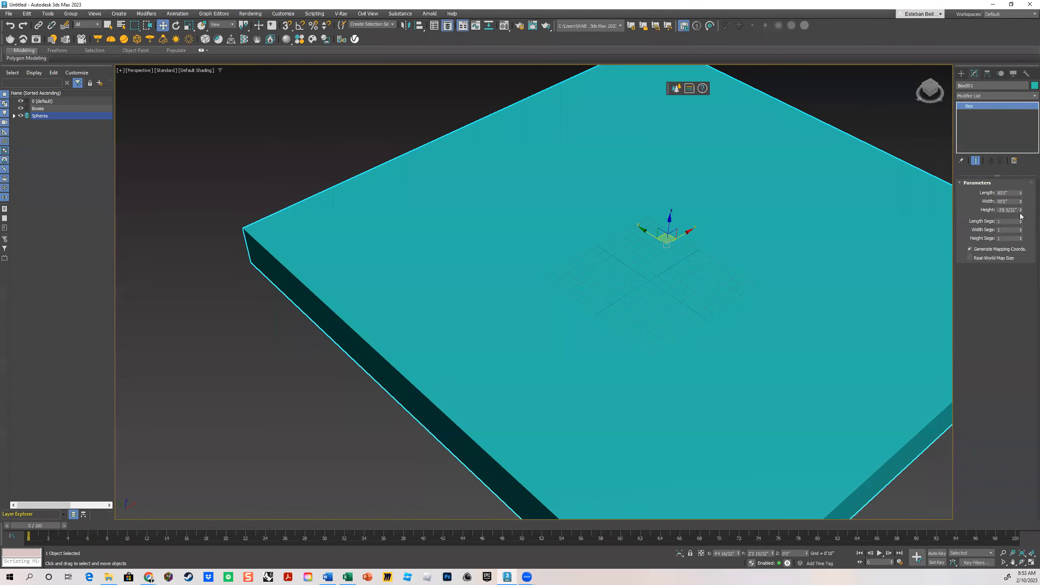
drag(1021, 212, 1023, 101)
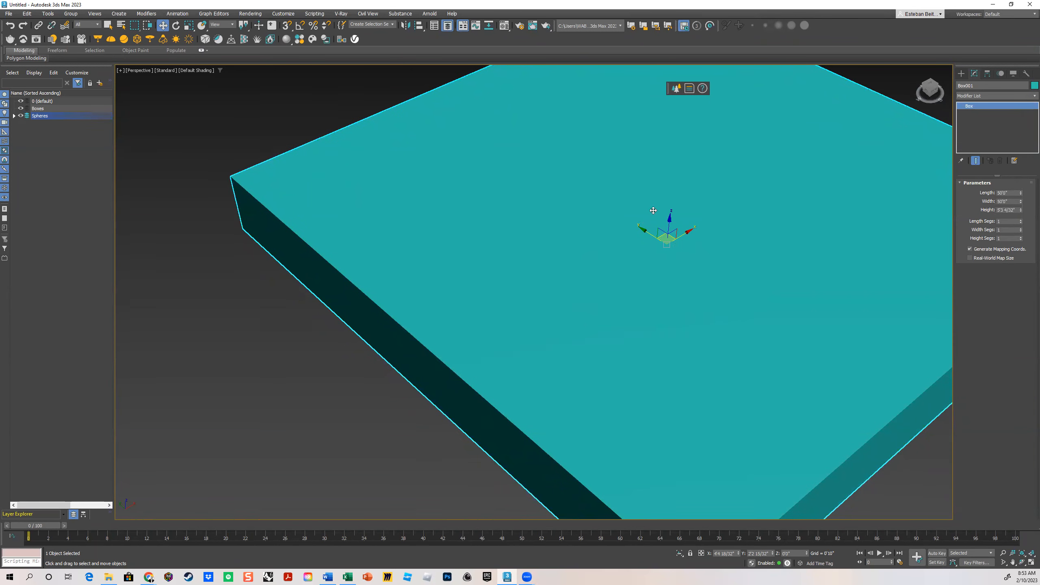
double_click(1018, 210)
text(-1)
key(Return)
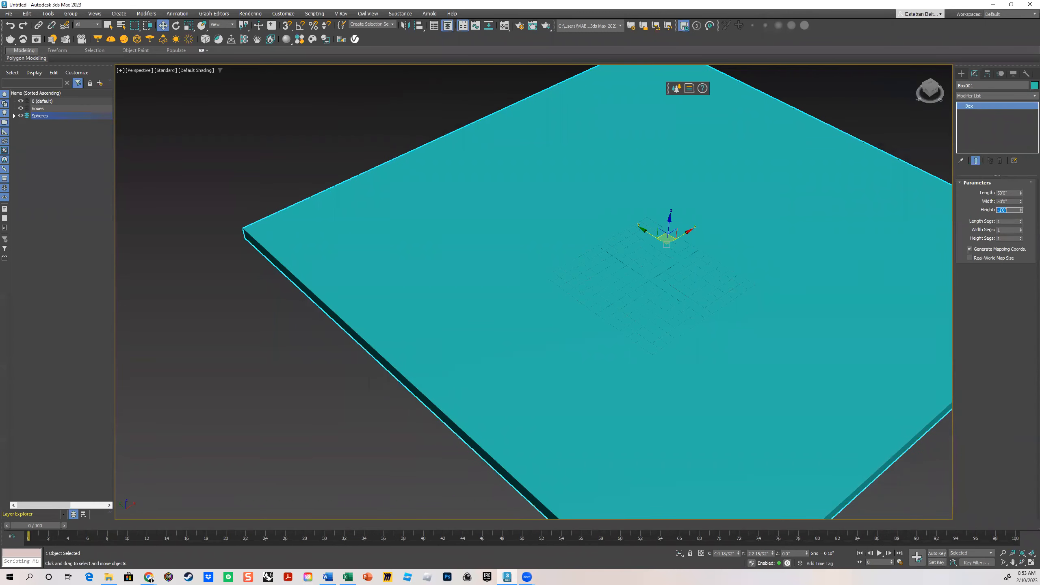
- Draw a box near the slab's far corner, about 5'6" long, 9'11" wide and 10'1" high
scroll(669, 354, up, 2)
scroll(672, 342, down, 4)
alt+middle_drag(666, 358, 708, 328)
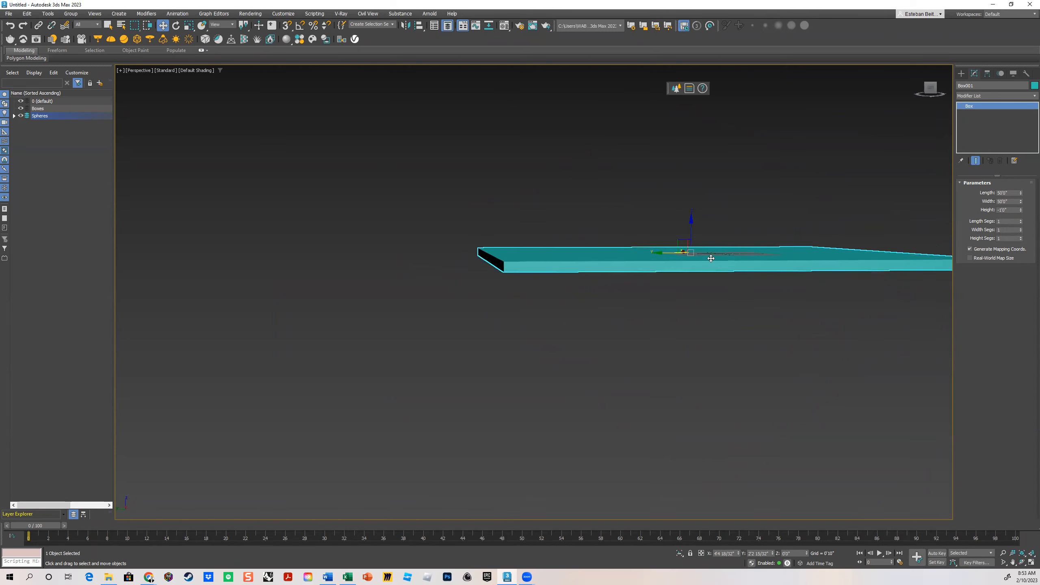
alt+middle_drag(744, 248, 752, 222)
alt+middle_drag(817, 226, 776, 233)
click(962, 73)
click(976, 127)
middle_drag(591, 232, 627, 222)
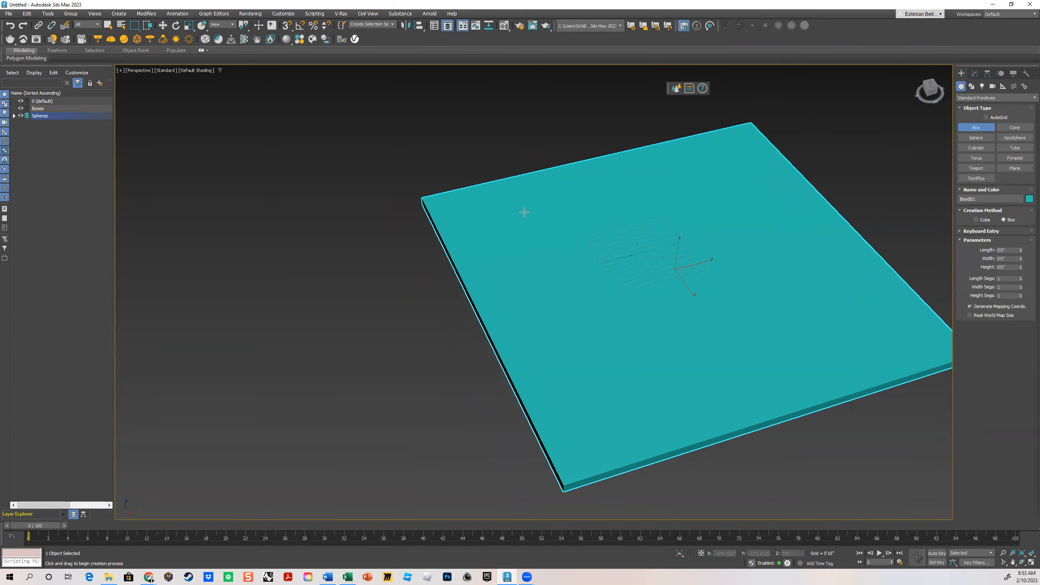
drag(524, 212, 514, 266)
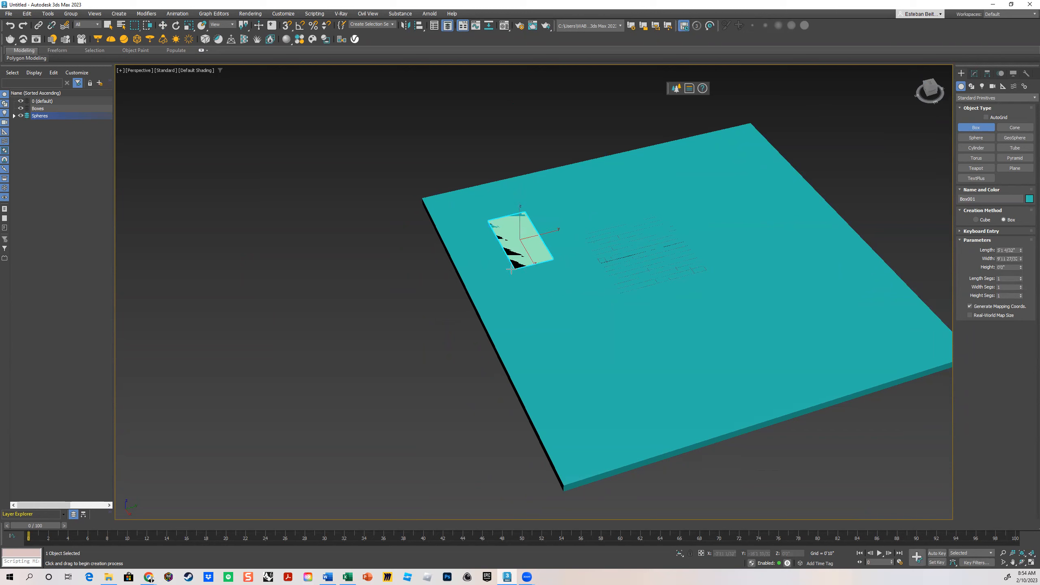
click(512, 255)
click(516, 191)
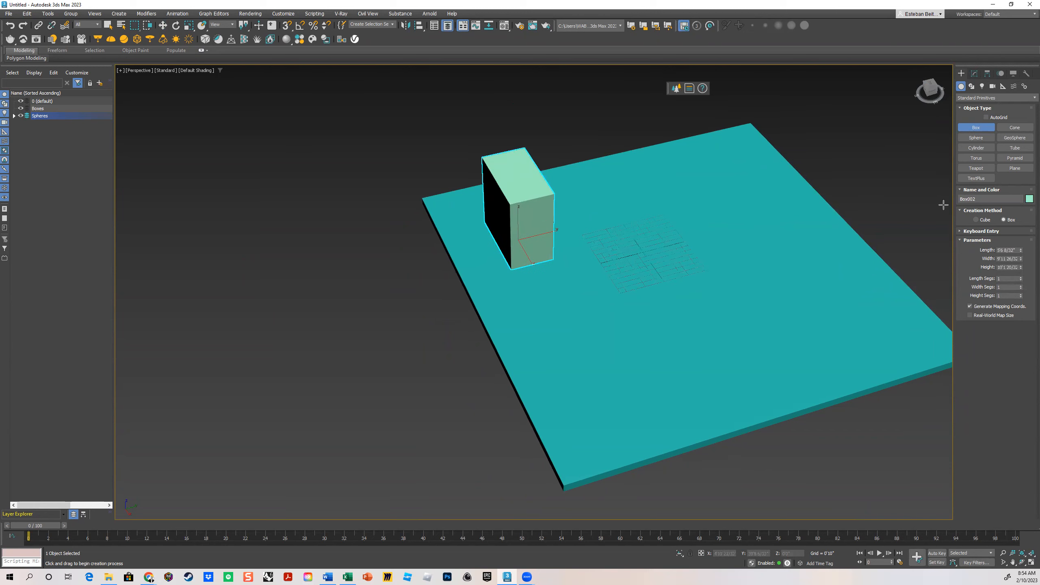
- Set the new green box's length to 10' and its width to 15'
drag(1020, 251, 1017, 251)
click(1017, 250)
text(10)
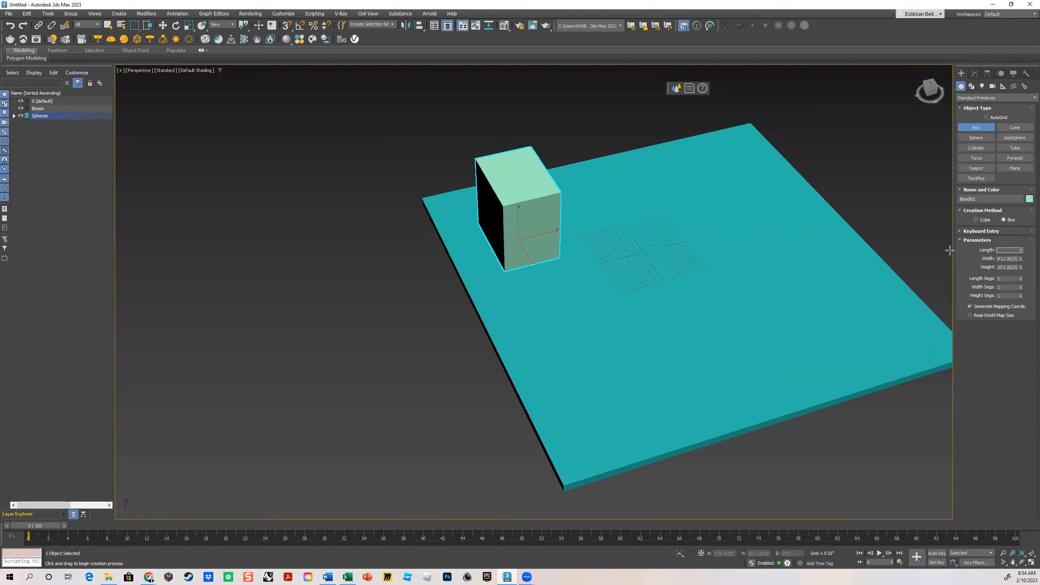
key(Return)
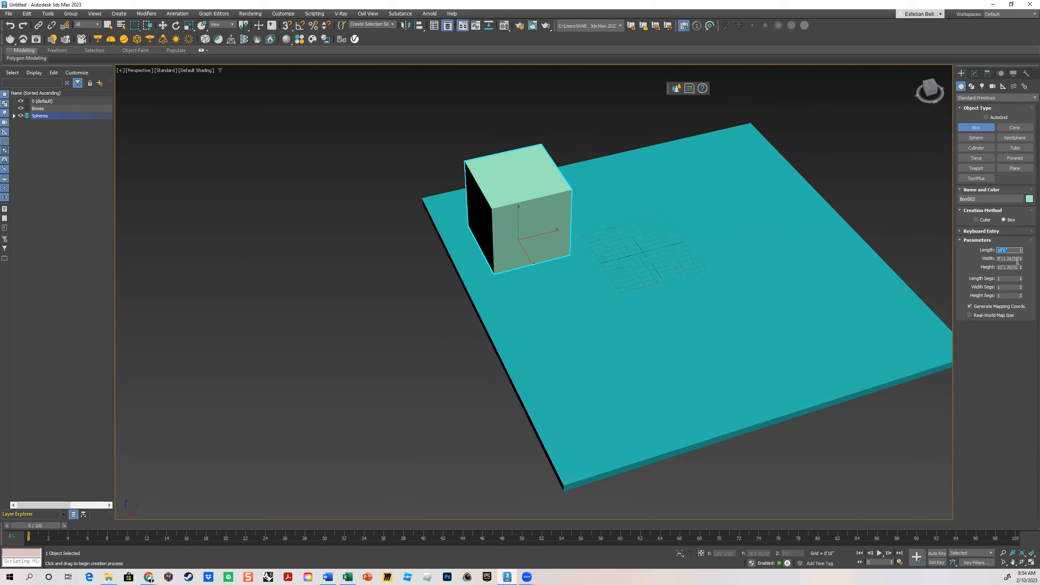
drag(1023, 260, 1020, 248)
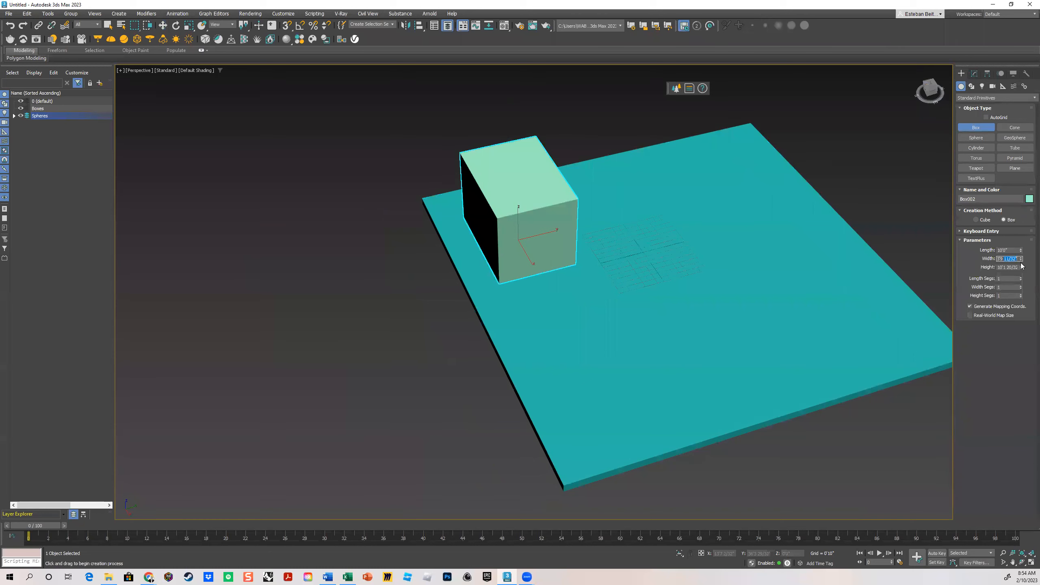
text(3'9)
key(Return)
text(15)
key(Return)
- Set the green box's height to 15'
click(1012, 267)
key(BackSpace)
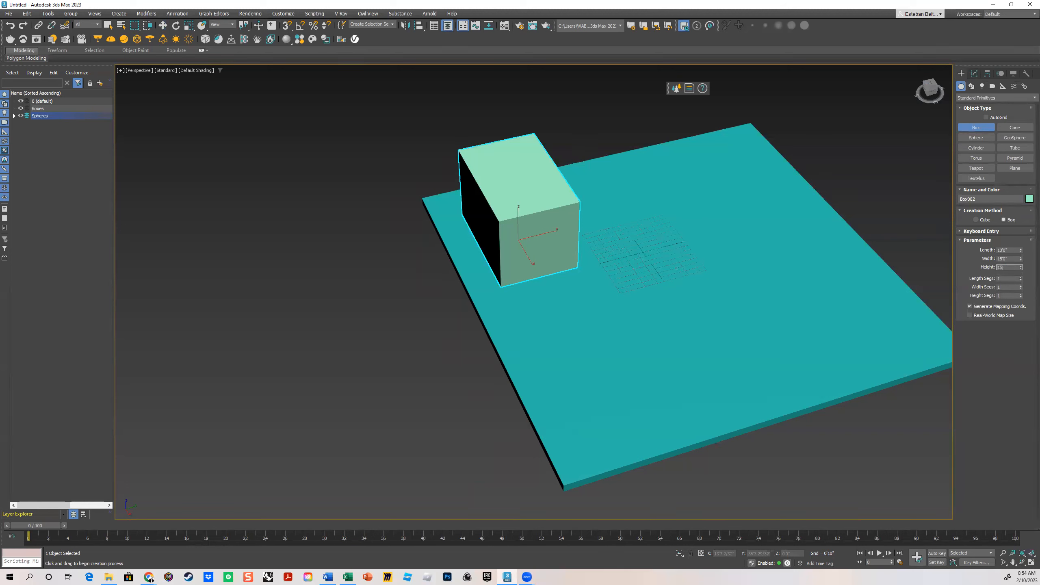
text(15)
key(Return)
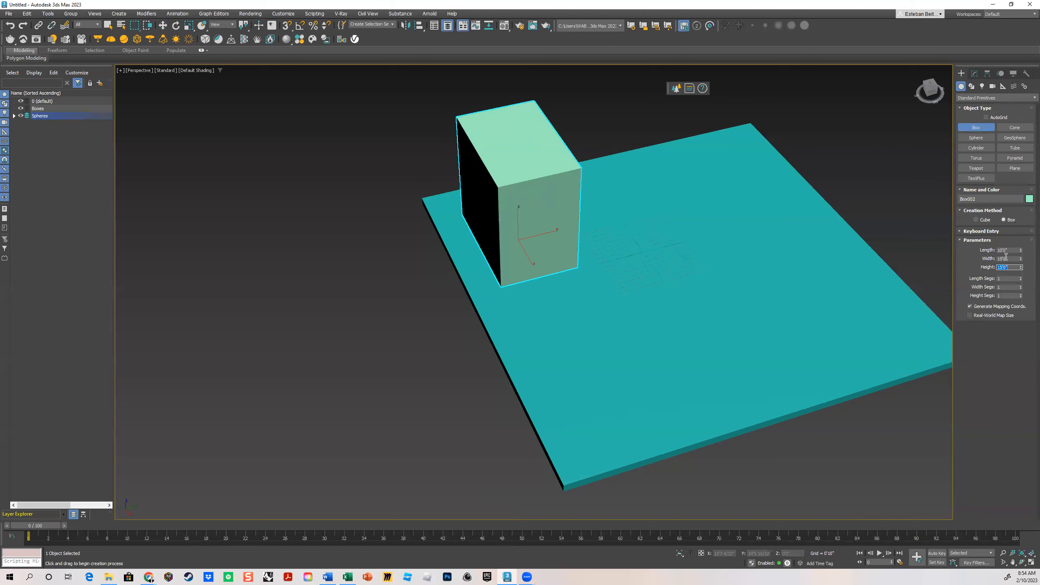
- Move the green box a short distance along the Y axis, farther onto the slab
alt+middle_drag(515, 310, 545, 282)
click(162, 26)
middle_drag(823, 332, 783, 297)
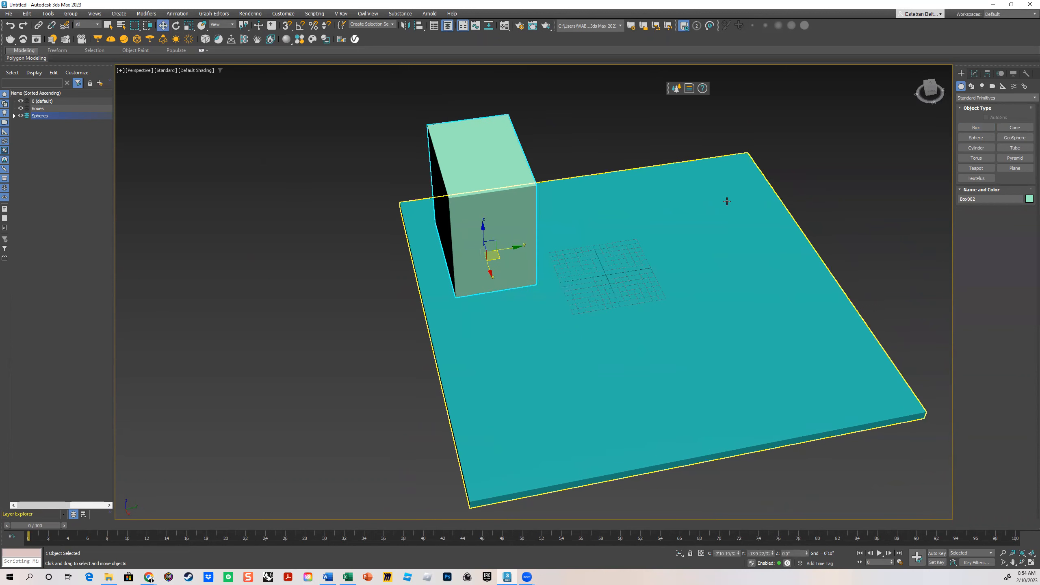
drag(507, 247, 514, 246)
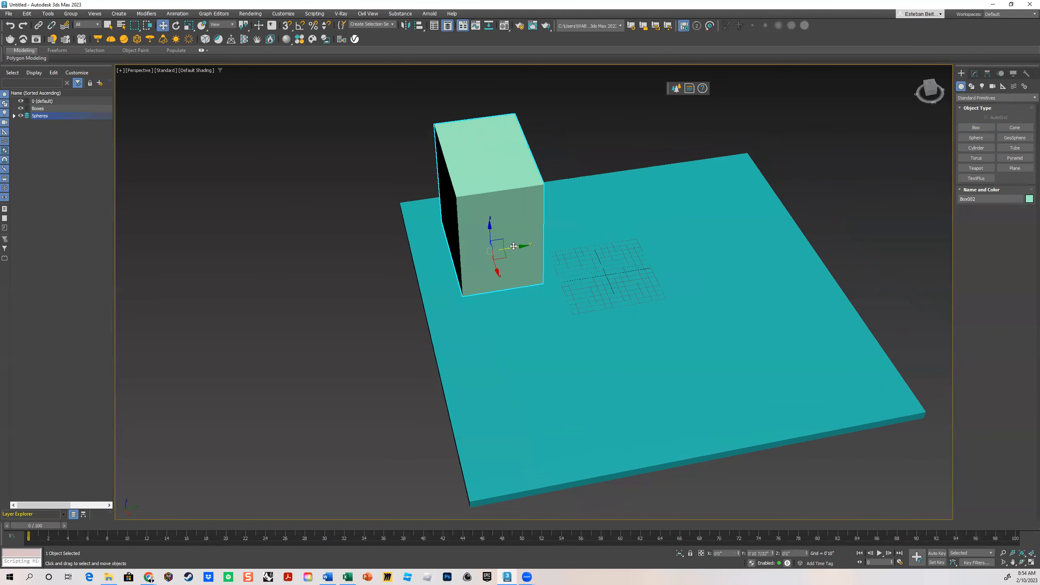
- Display the viewport in wireframe, deselect the green box and view both boxes from another angle
alt+middle_drag(514, 246, 514, 258)
key(F3)
scroll(519, 247, up, 5)
scroll(517, 241, down, 3)
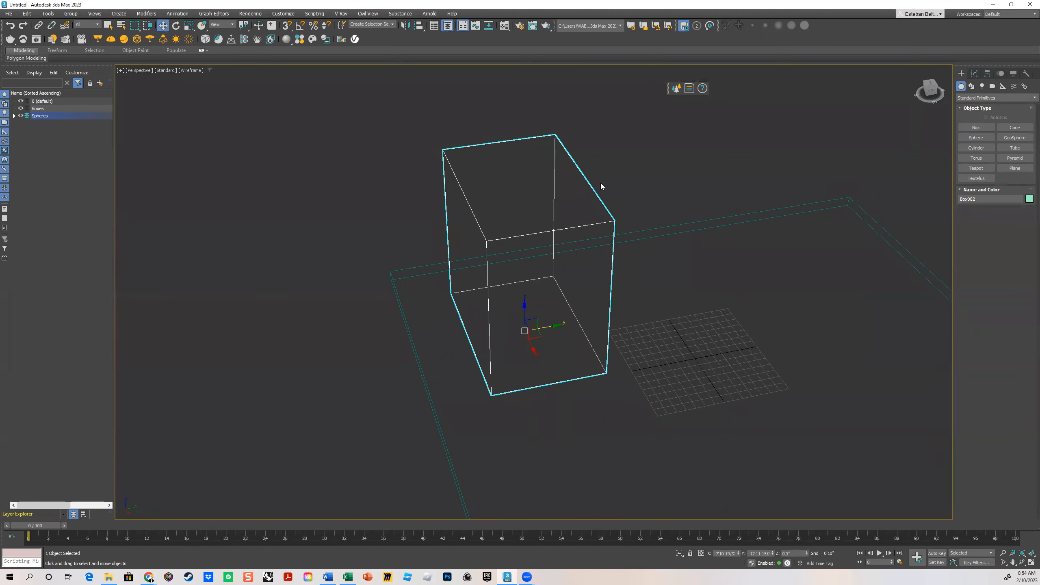
click(611, 159)
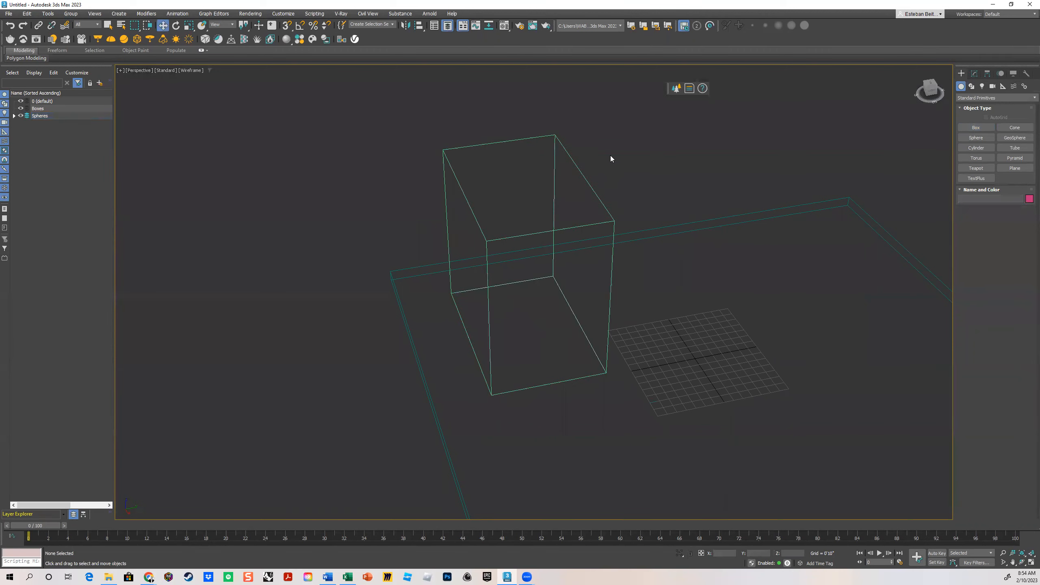
scroll(482, 156, down, 5)
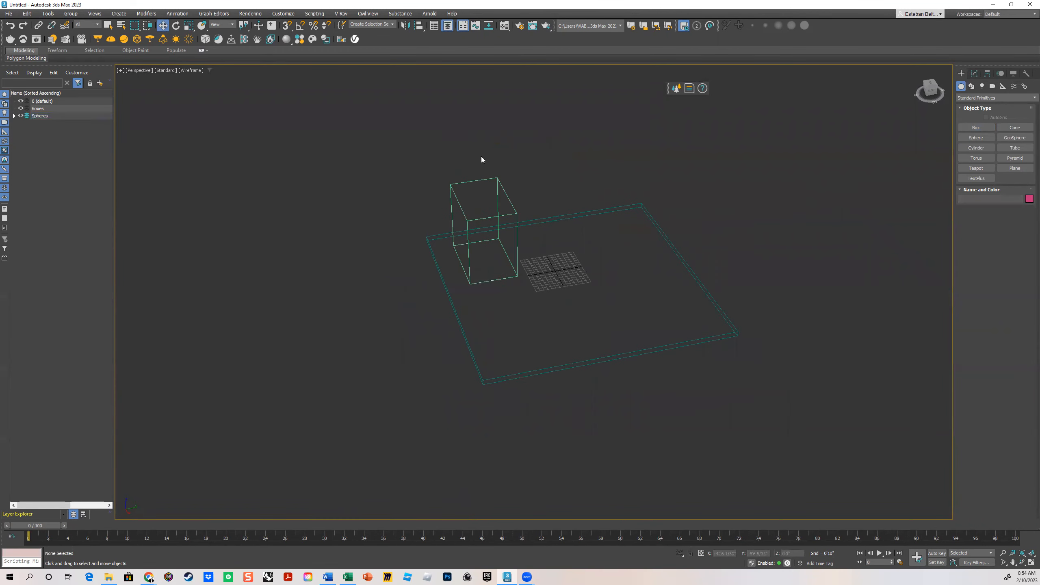
alt+middle_drag(539, 228, 500, 217)
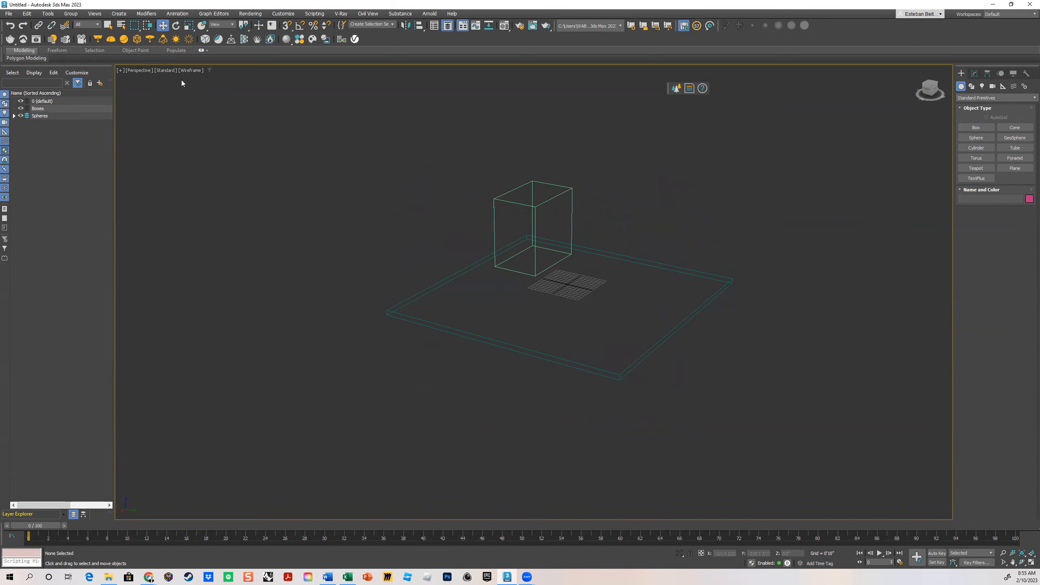
- Change the viewport from perspective to orthographic and return it to default shading
click(142, 70)
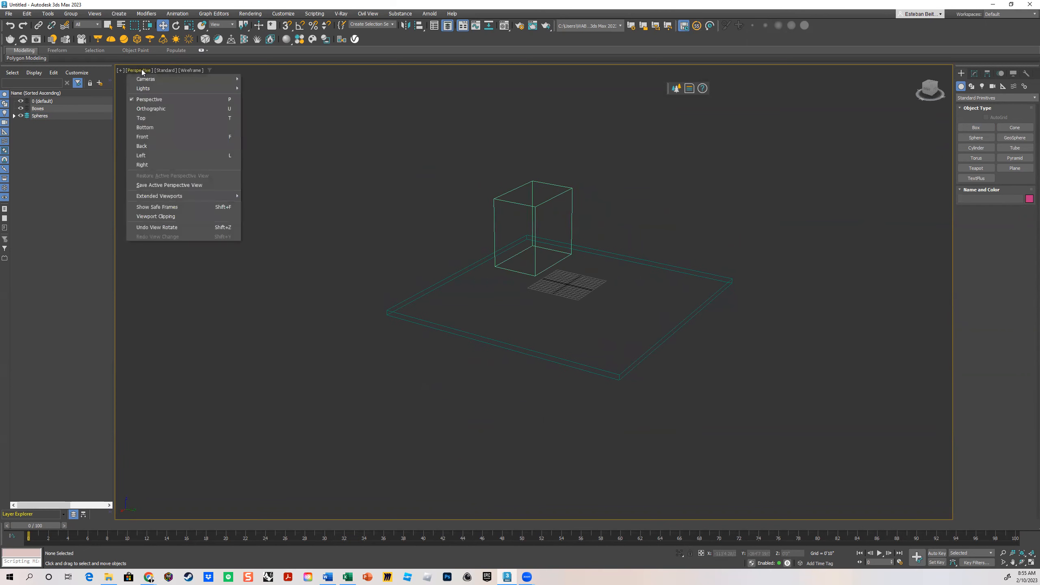
click(142, 108)
middle_drag(438, 230, 440, 233)
key(F3)
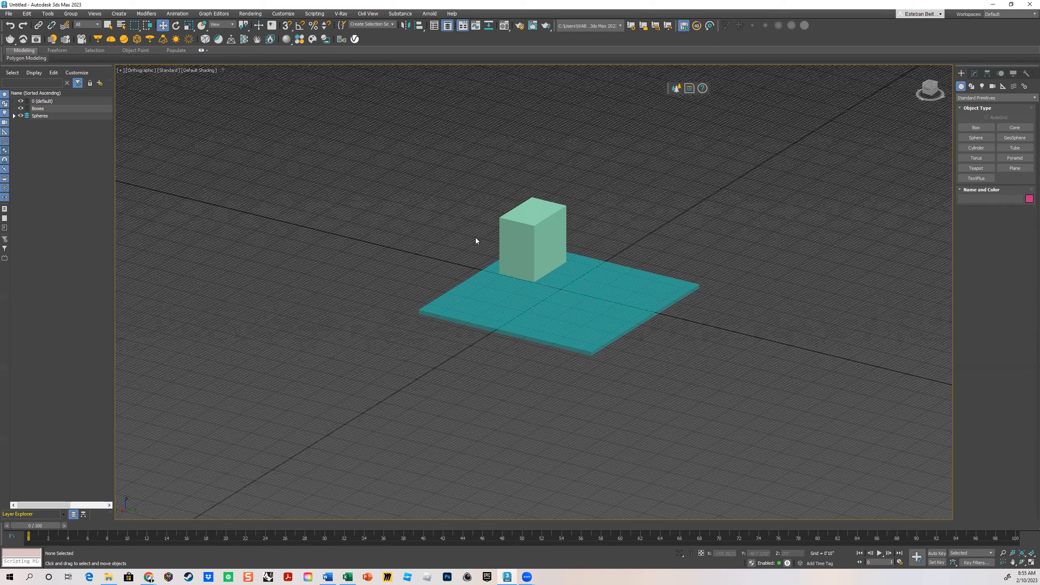
- Hide the grid in the orthographic viewport and leave nothing selected
click(569, 250)
scroll(569, 250, up, 3)
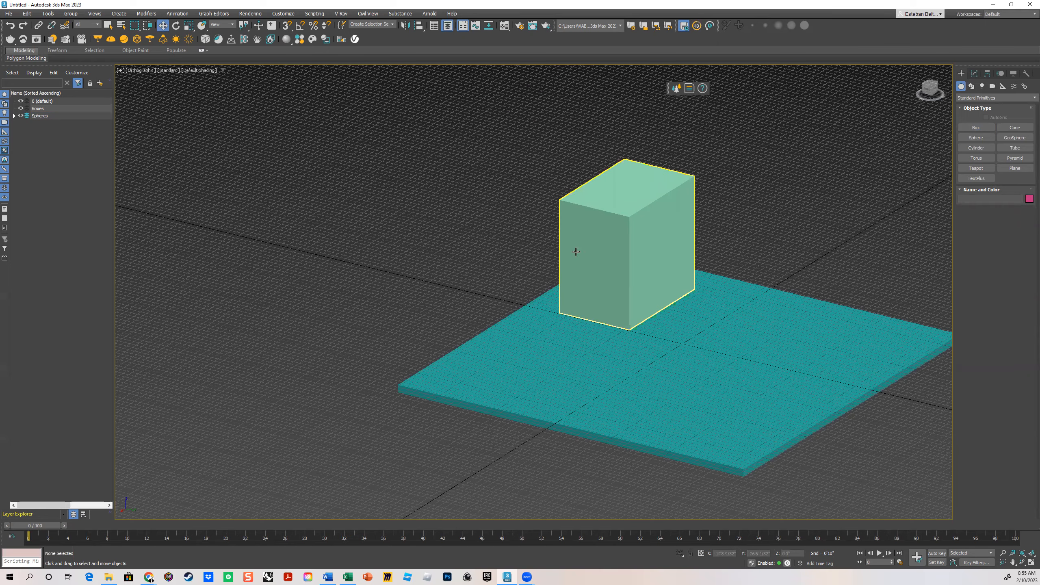
click(536, 437)
scroll(475, 287, down, 2)
click(478, 285)
key(g)
click(599, 251)
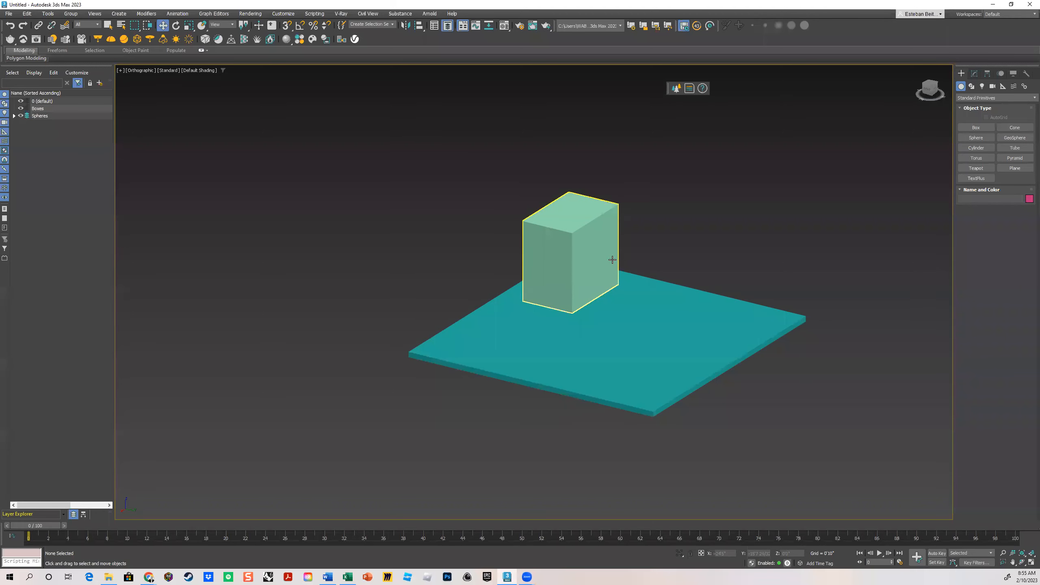
- Select the green box on the slab and switch the viewport to wireframe display
scroll(607, 255, up, 3)
middle_drag(573, 251, 537, 275)
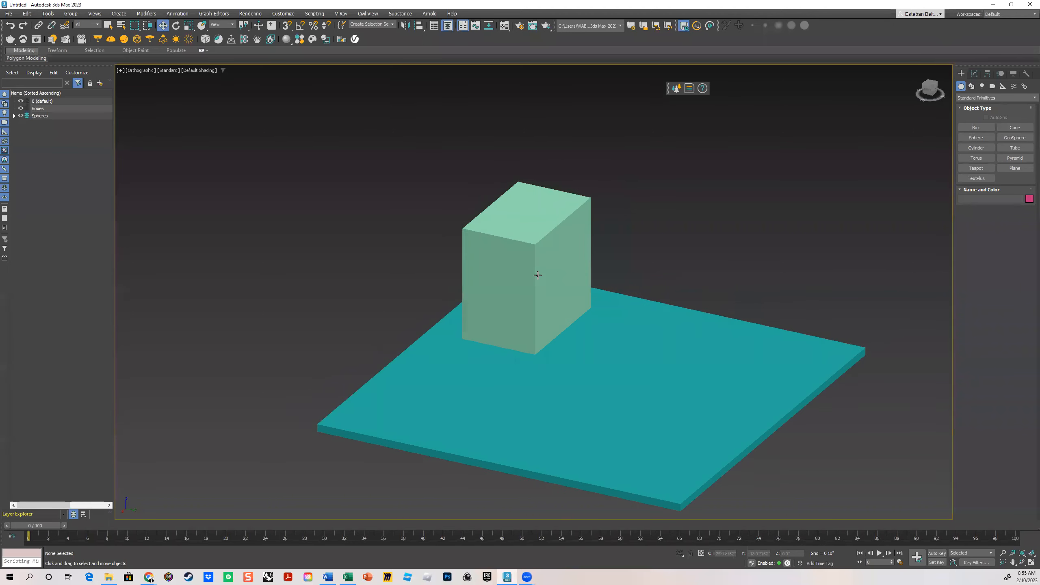
scroll(552, 254, up, 2)
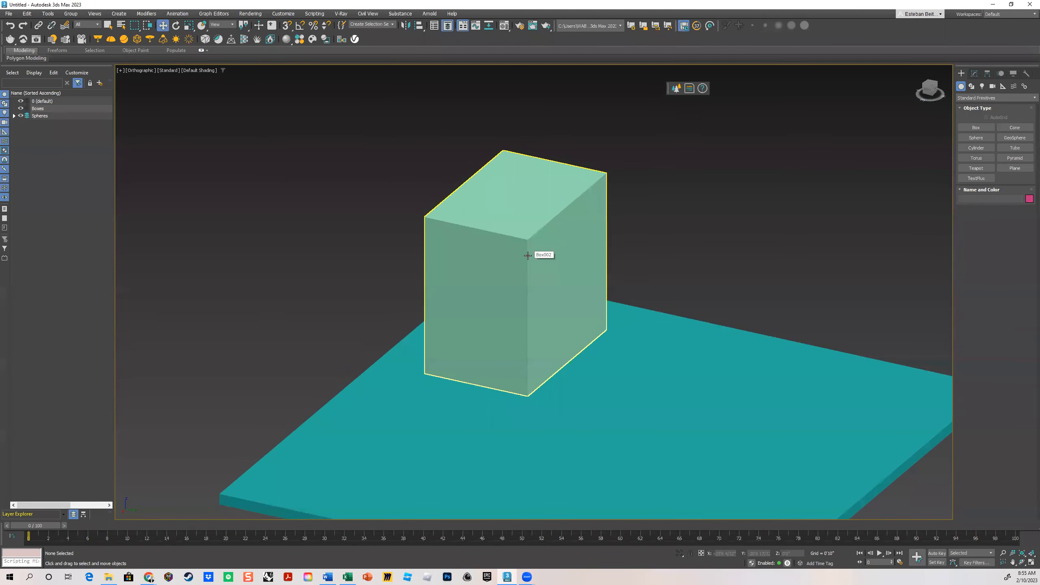
click(496, 222)
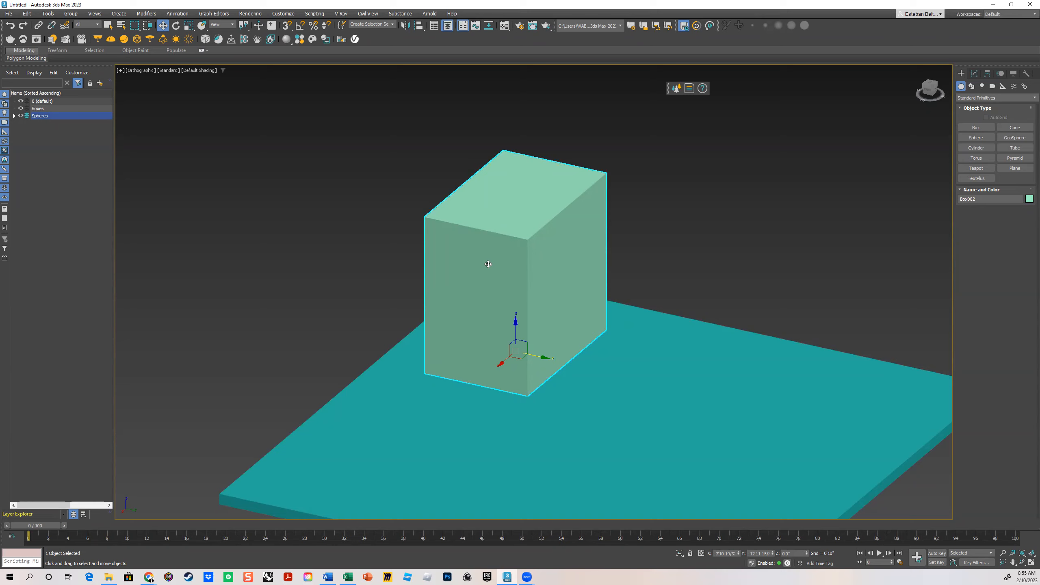
key(F3)
click(644, 244)
click(578, 197)
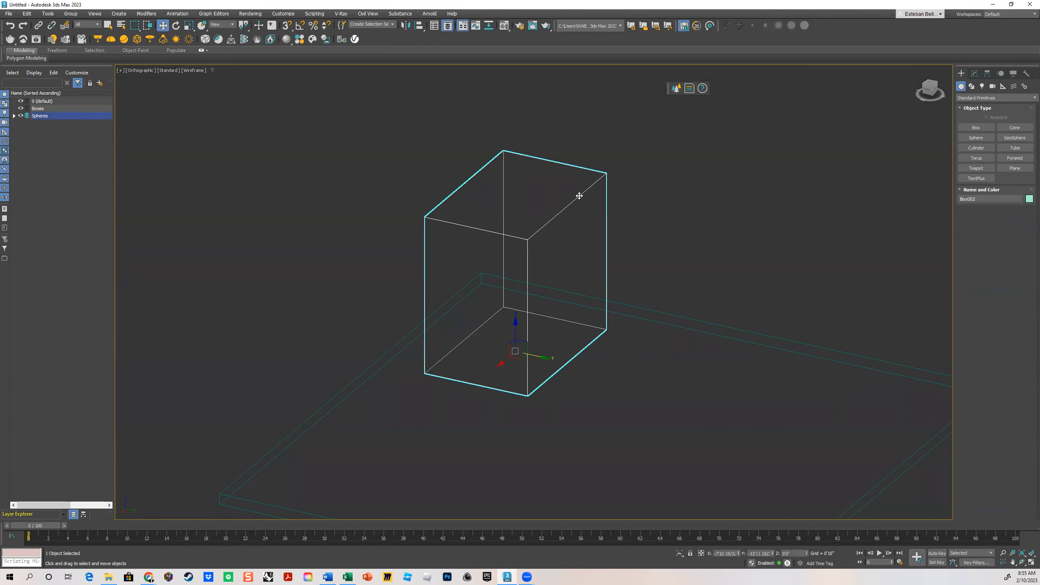
- Set the green box's length, width and height segments to 4 each in its modify parameters
click(975, 76)
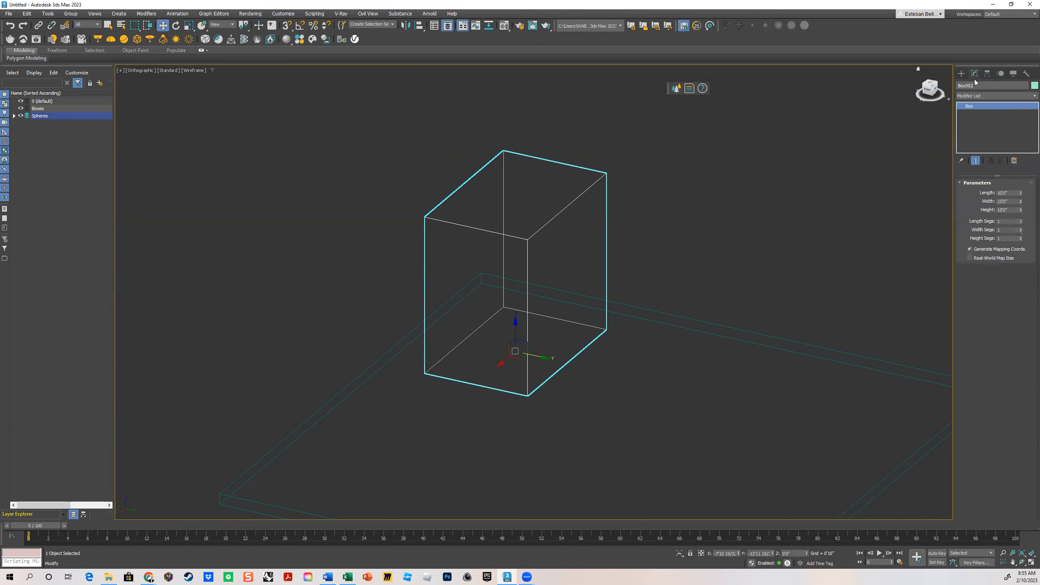
click(1021, 221)
click(1022, 221)
click(1021, 220)
click(1021, 228)
click(1021, 229)
click(1021, 229)
click(1021, 237)
click(1021, 237)
click(1021, 237)
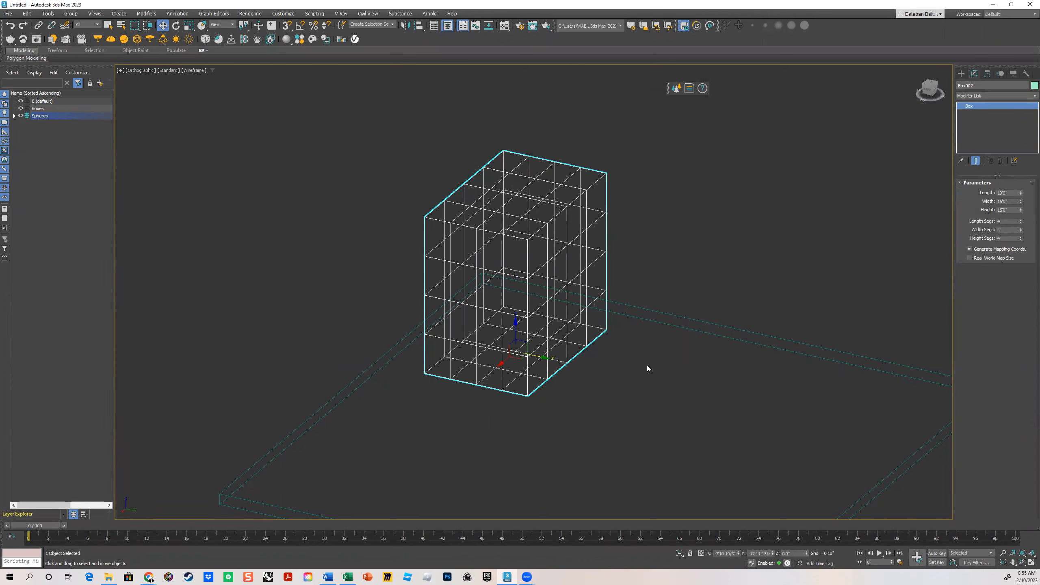
- Compare the segmented box in shaded and wireframe display, both selected and deselected, ending in shaded display
key(F3)
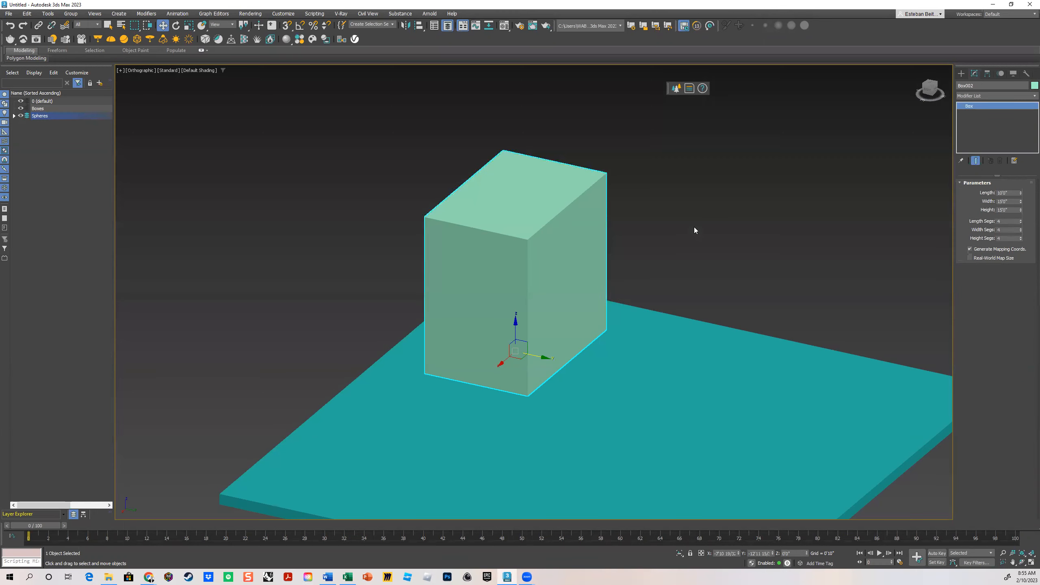
key(F3)
click(685, 233)
key(F3)
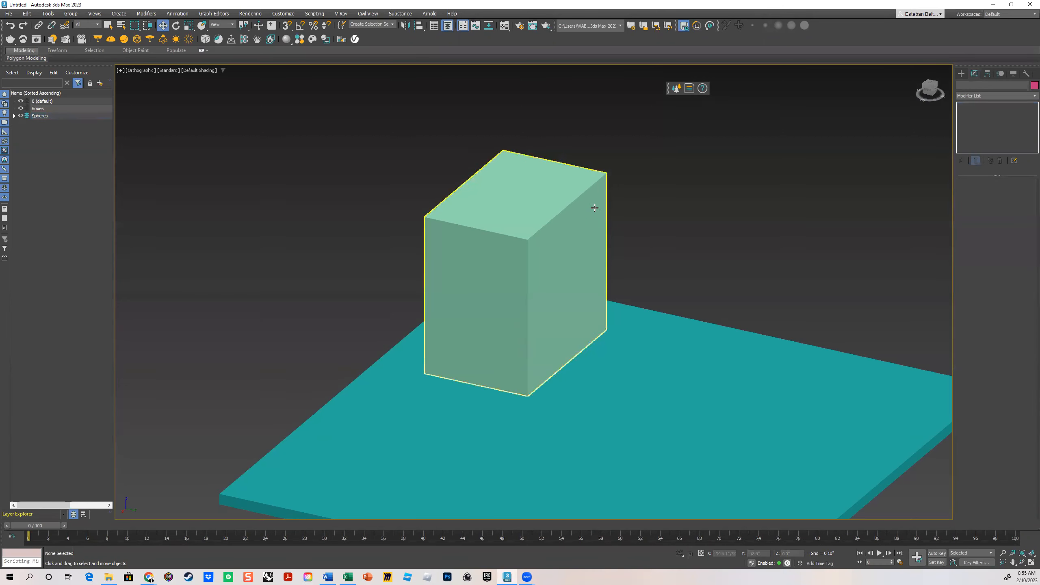
key(F3)
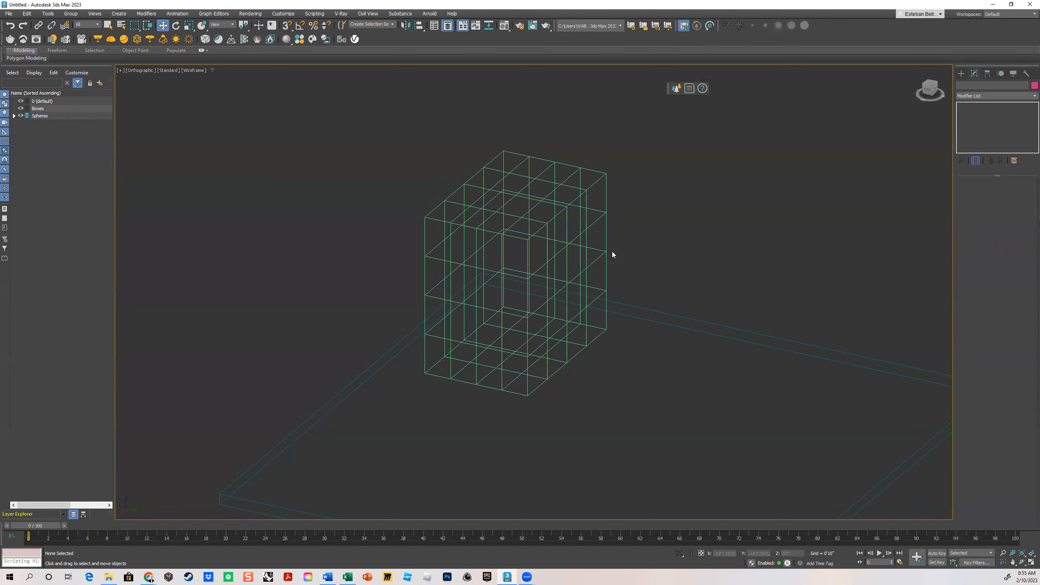
key(F3)
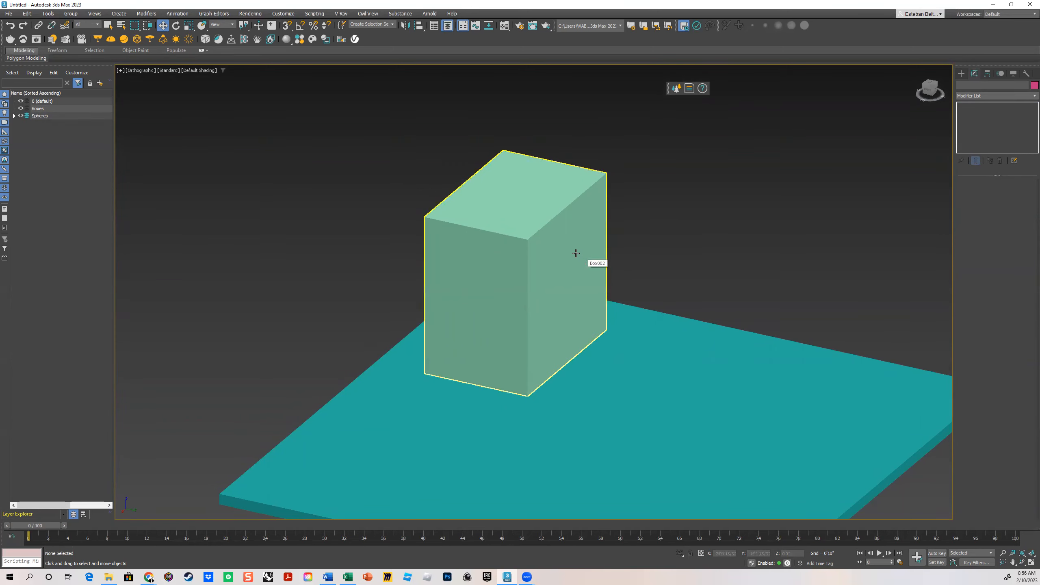
key(F3)
scroll(532, 212, up, 4)
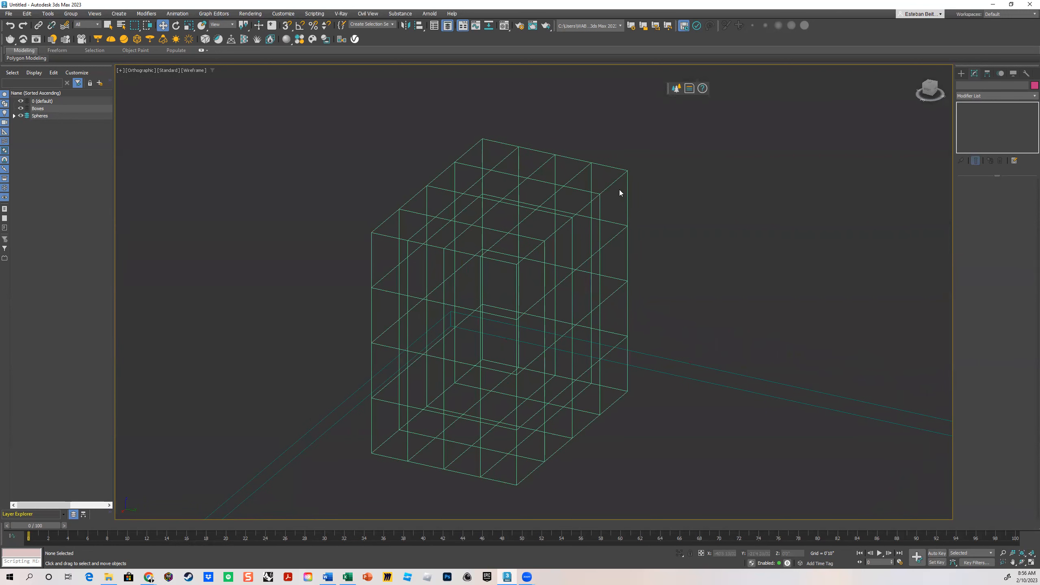
click(622, 180)
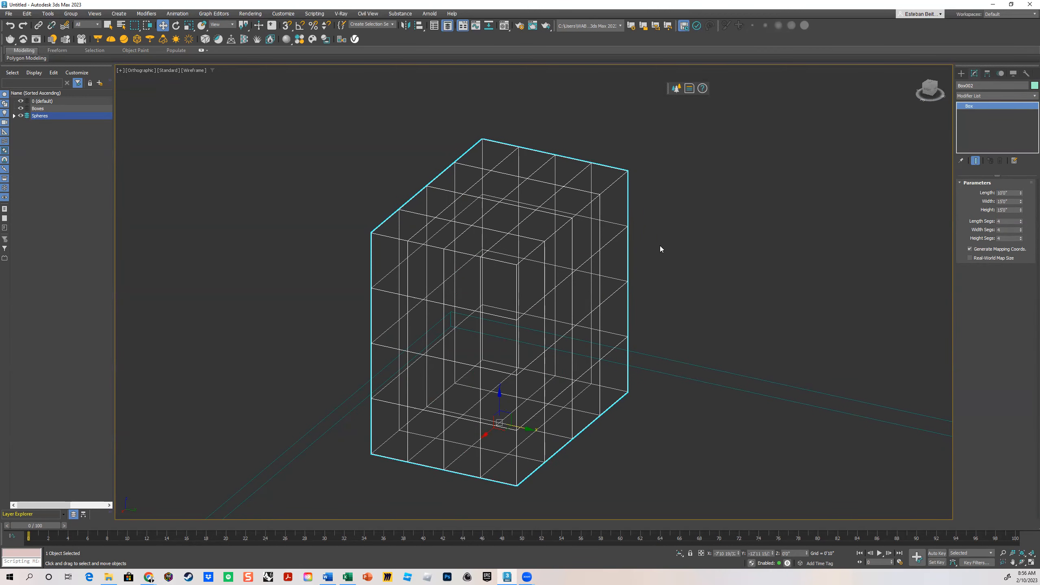
click(778, 207)
key(F3)
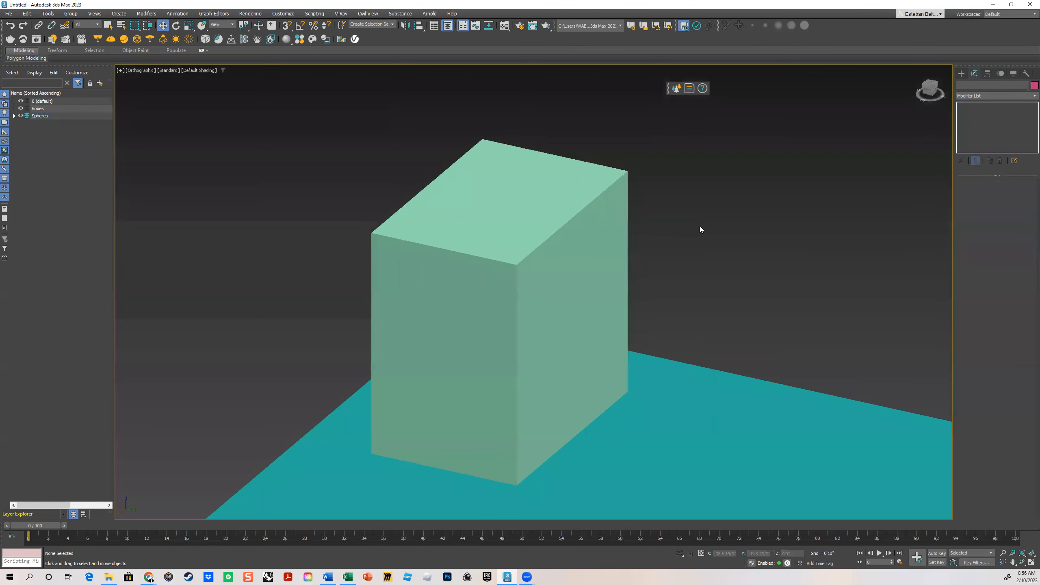
- Select the green box and convert it to an editable mesh
click(556, 209)
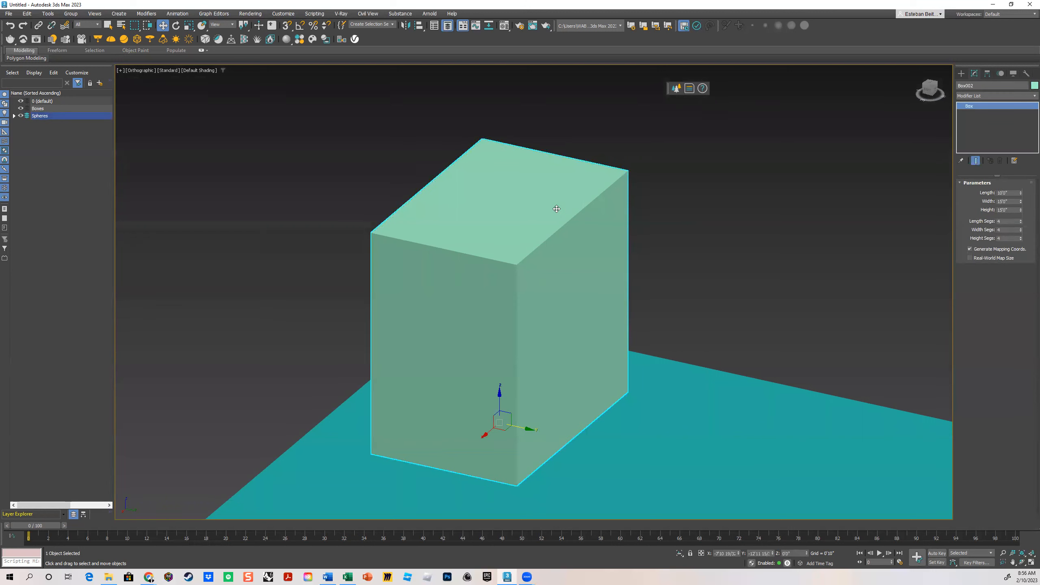
right_click(557, 209)
mouse_move(568, 308)
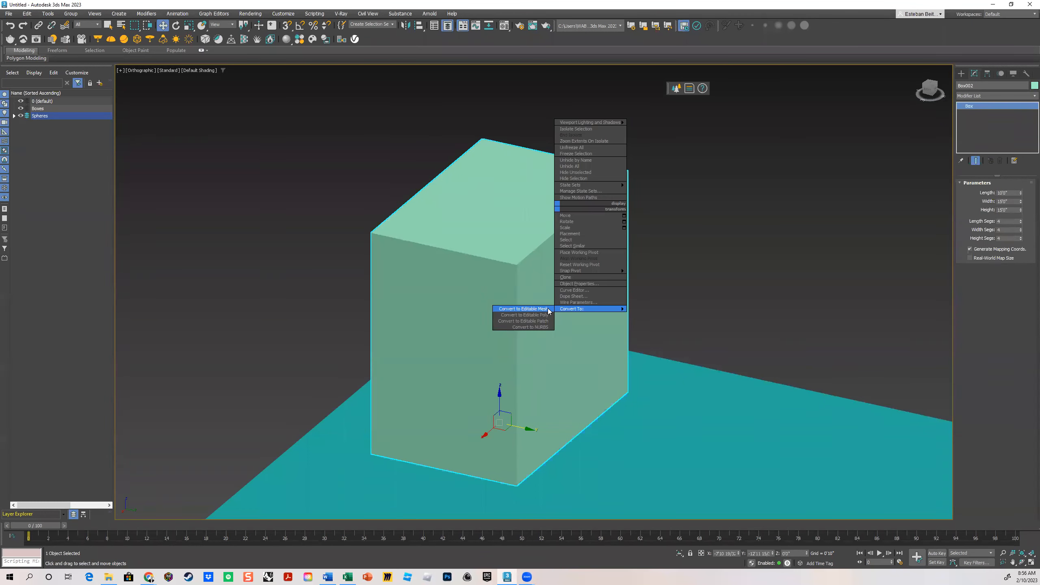
click(531, 309)
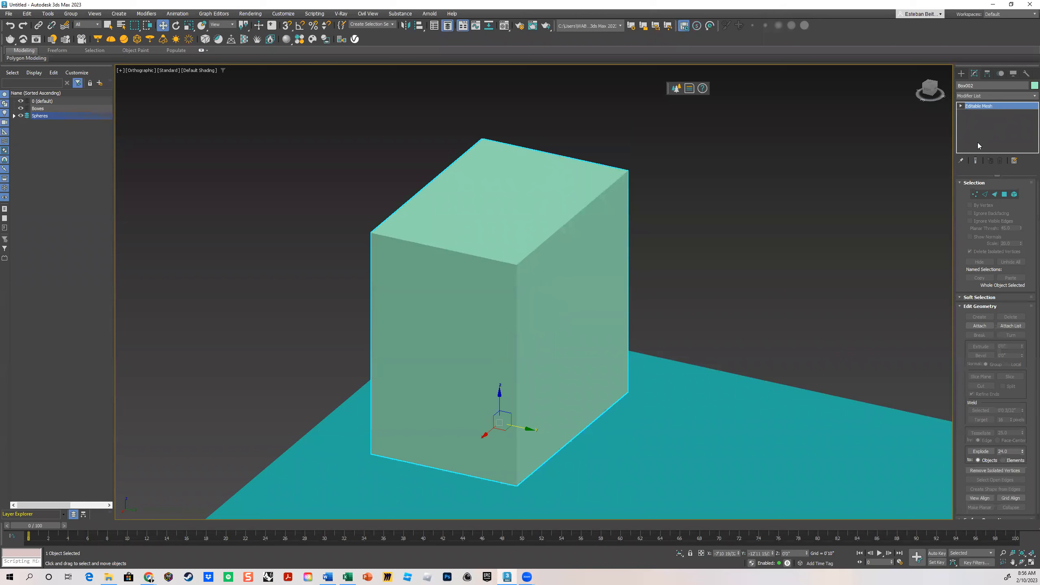
- Enter vertex editing on the mesh and pull the back top corner vertex outward into a spike
click(975, 194)
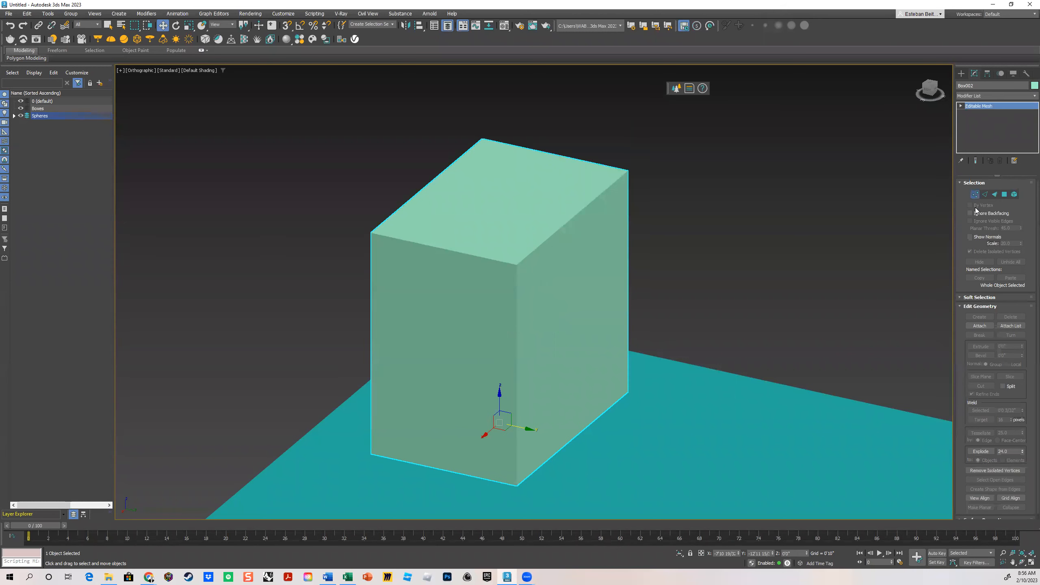
scroll(625, 220, up, 5)
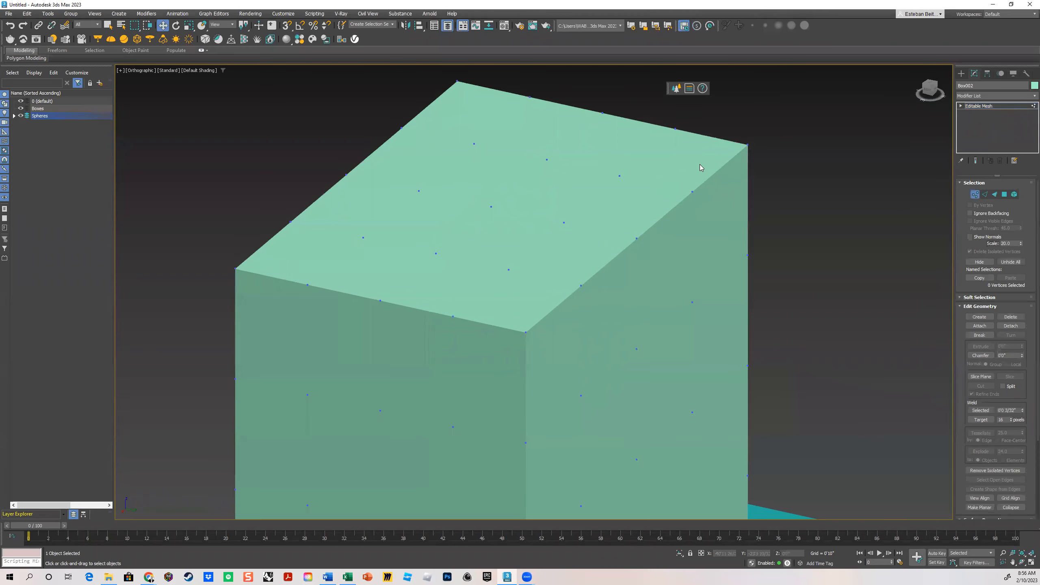
scroll(458, 246, down, 4)
click(590, 201)
drag(603, 200, 635, 167)
middle_drag(496, 402, 522, 356)
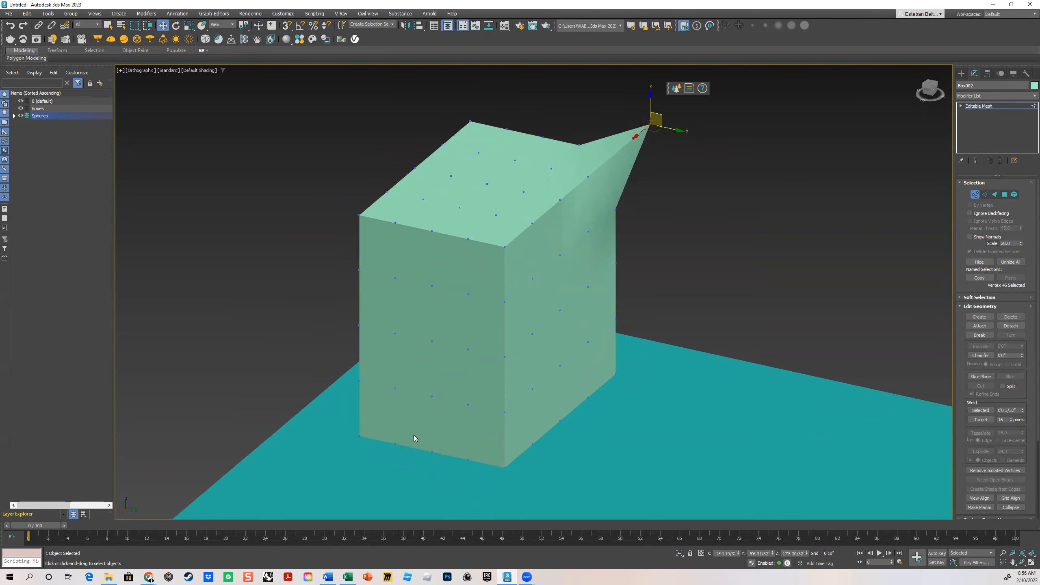
- Select the box's bottom corner vertex and pull it outward across the slab
click(359, 436)
drag(362, 433, 330, 448)
alt+middle_drag(430, 377, 516, 328)
drag(379, 353, 419, 363)
middle_drag(477, 308, 549, 385)
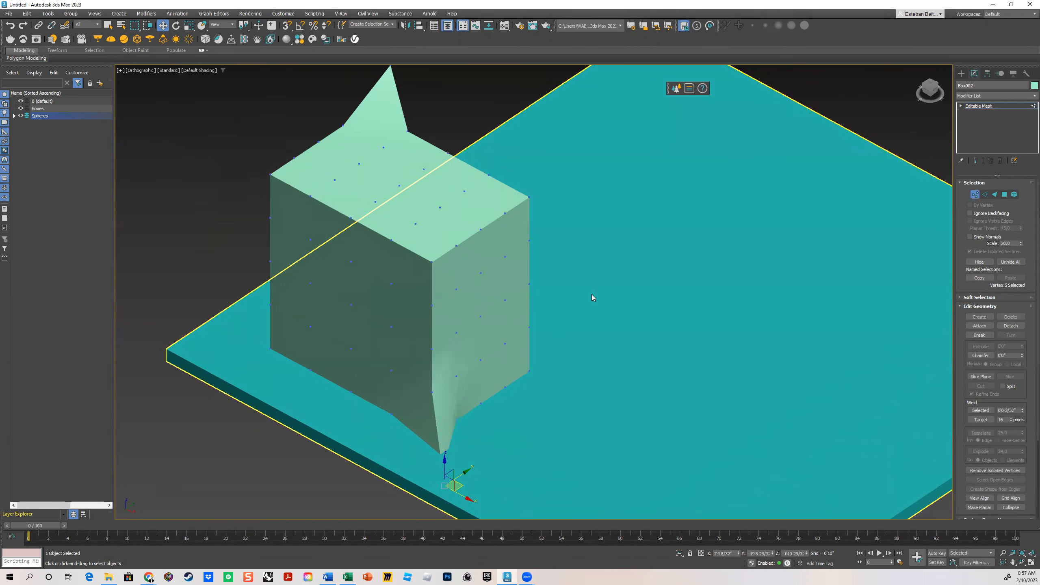
- Switch to polygon editing, select a two-by-two block of polygons on the box's side and pull it outward
click(1005, 195)
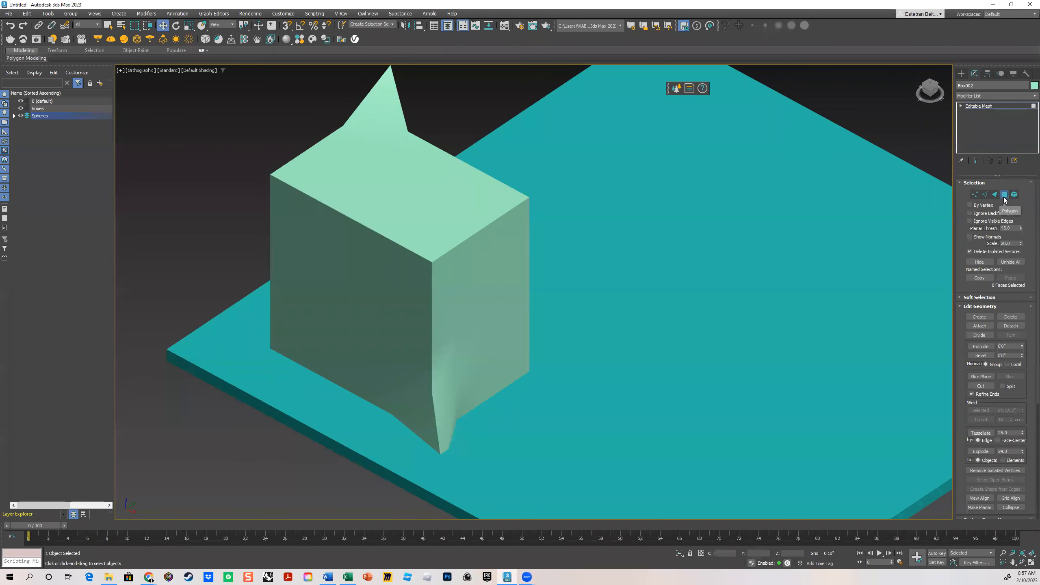
click(468, 289)
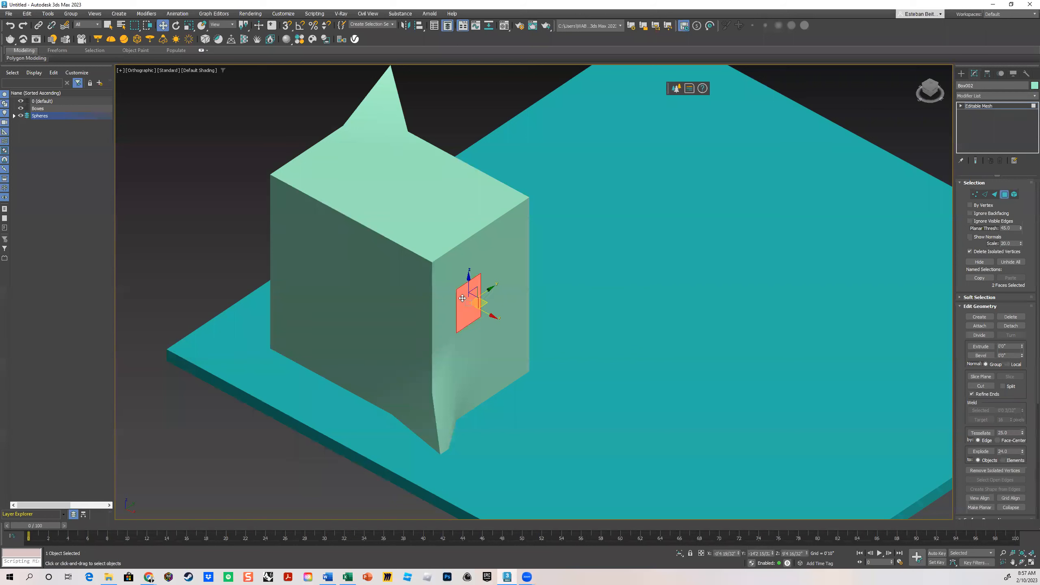
ctrl+click(491, 301)
ctrl+click(486, 338)
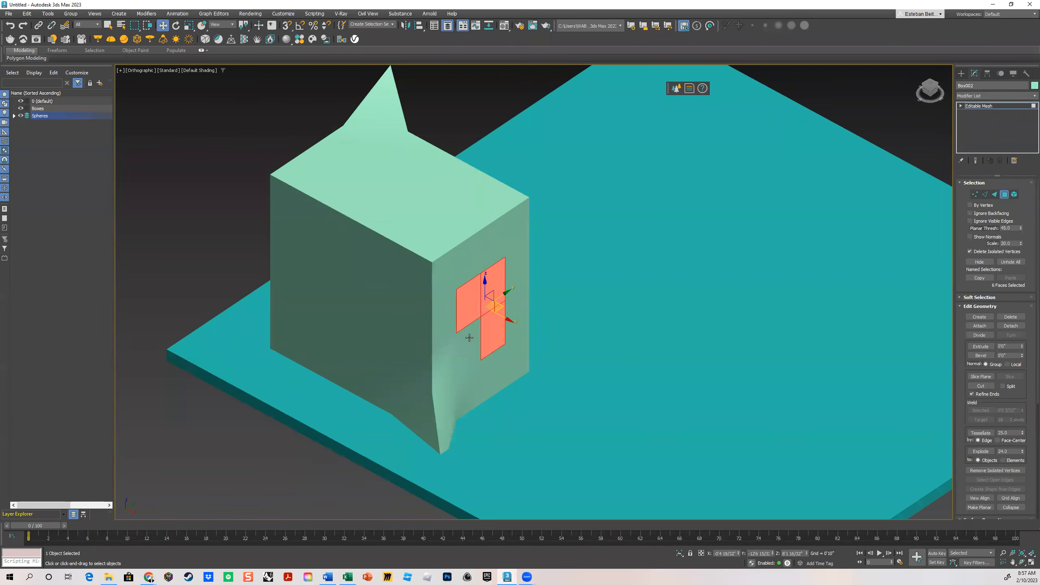
ctrl+click(470, 337)
mouse_move(504, 329)
mouse_down()
mouse_move(491, 323)
mouse_move(509, 342)
mouse_up()
alt+middle_drag(554, 317, 451, 310)
- Select three separate polygons on the adjacent side of the box and push them inward
click(602, 291)
ctrl+click(699, 361)
ctrl+click(601, 401)
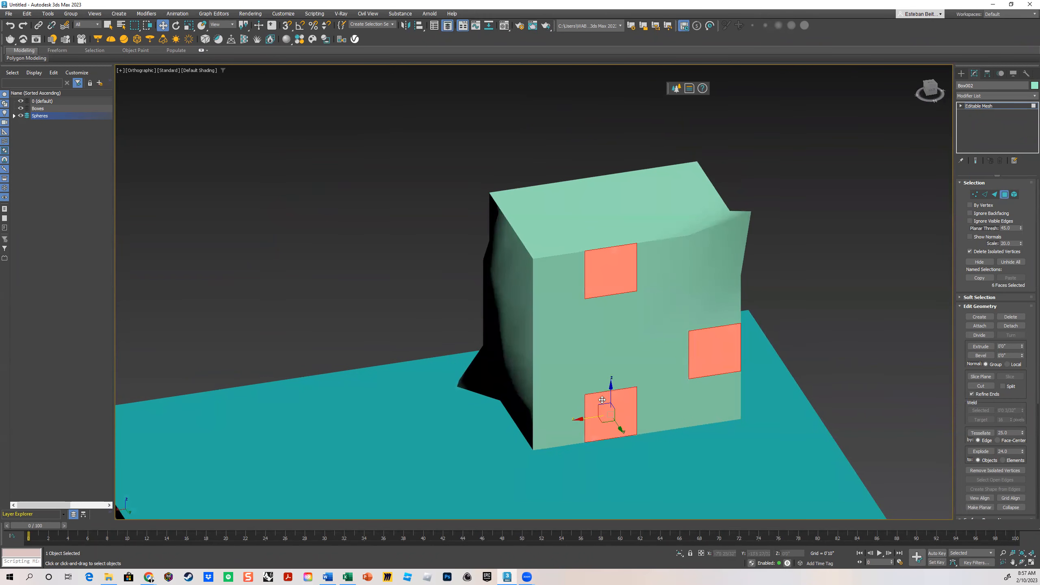
drag(615, 420, 605, 403)
alt+middle_drag(560, 326, 672, 377)
- Pull the three selected recessed polygons back out beyond the surface of the box's side
scroll(671, 276, up, 4)
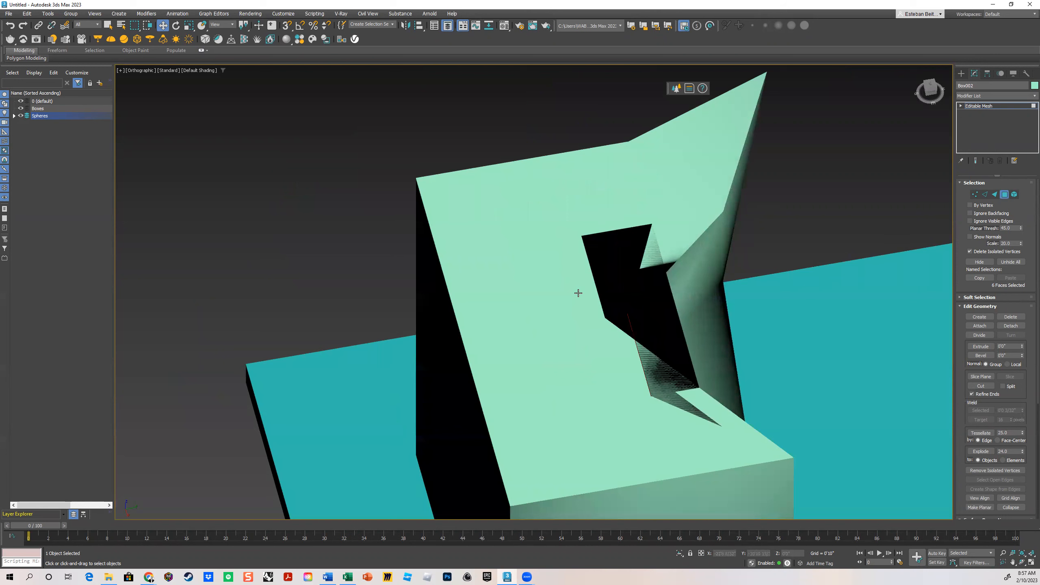
middle_drag(657, 314, 655, 313)
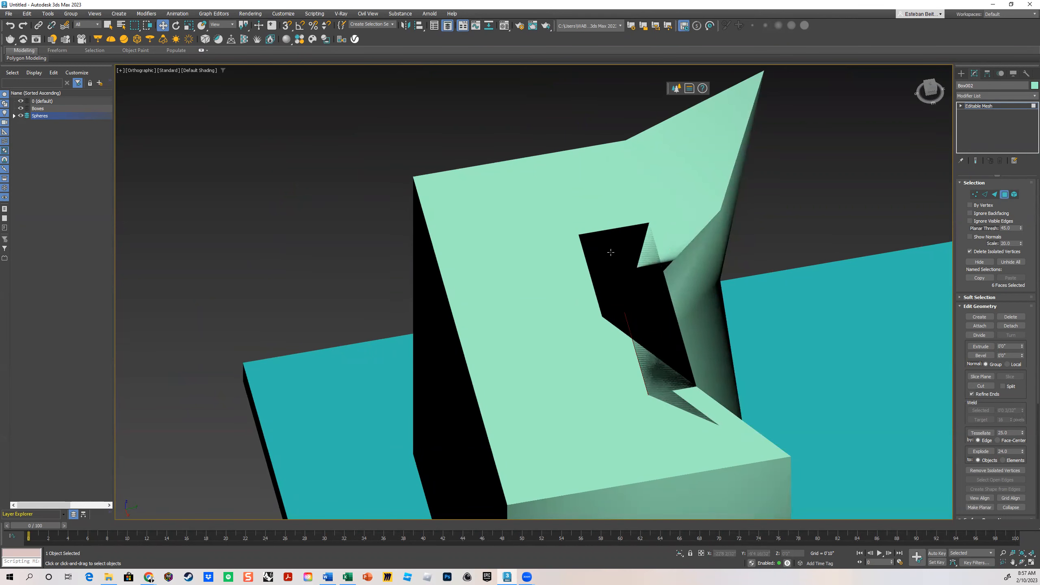
middle_drag(633, 276, 599, 255)
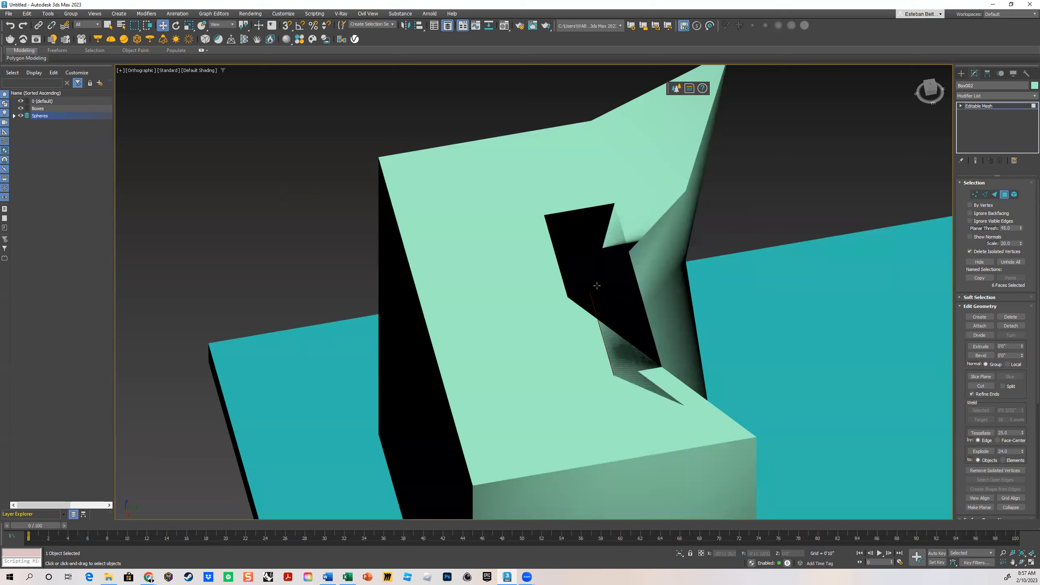
middle_drag(597, 286, 505, 435)
drag(493, 443, 548, 472)
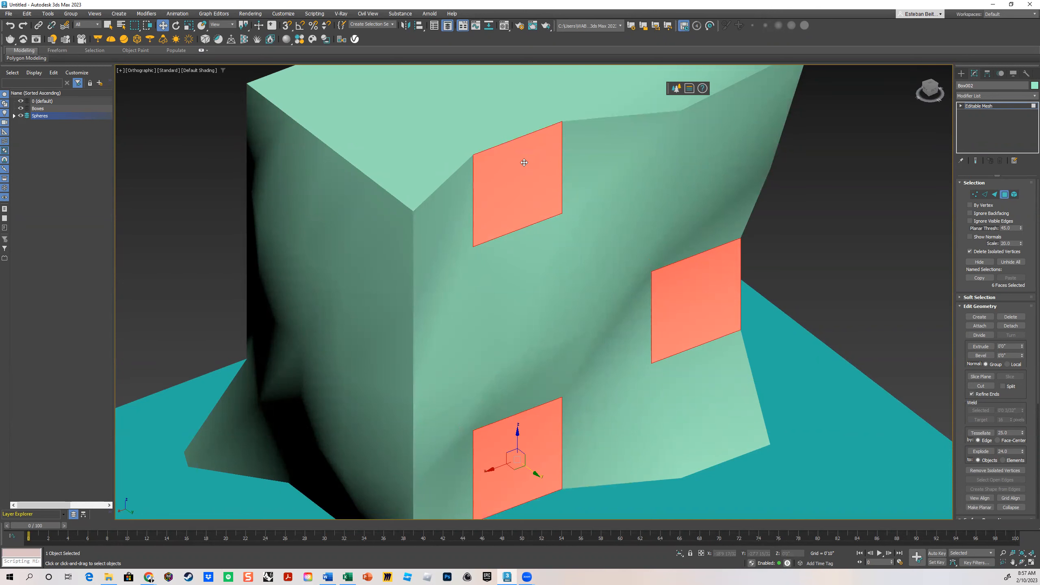
middle_drag(535, 209, 539, 174)
mouse_move(537, 437)
mouse_down()
mouse_move(530, 427)
mouse_move(534, 440)
mouse_up()
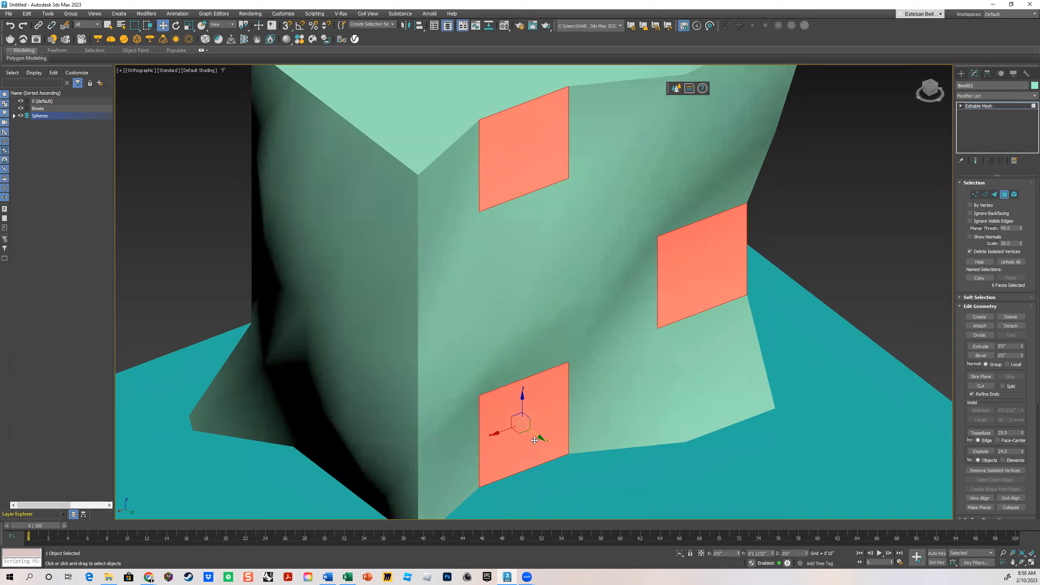
- Select the three polygons meeting at one top corner of the box and raise them together
scroll(534, 440, down, 5)
alt+middle_drag(623, 409, 648, 358)
click(653, 337)
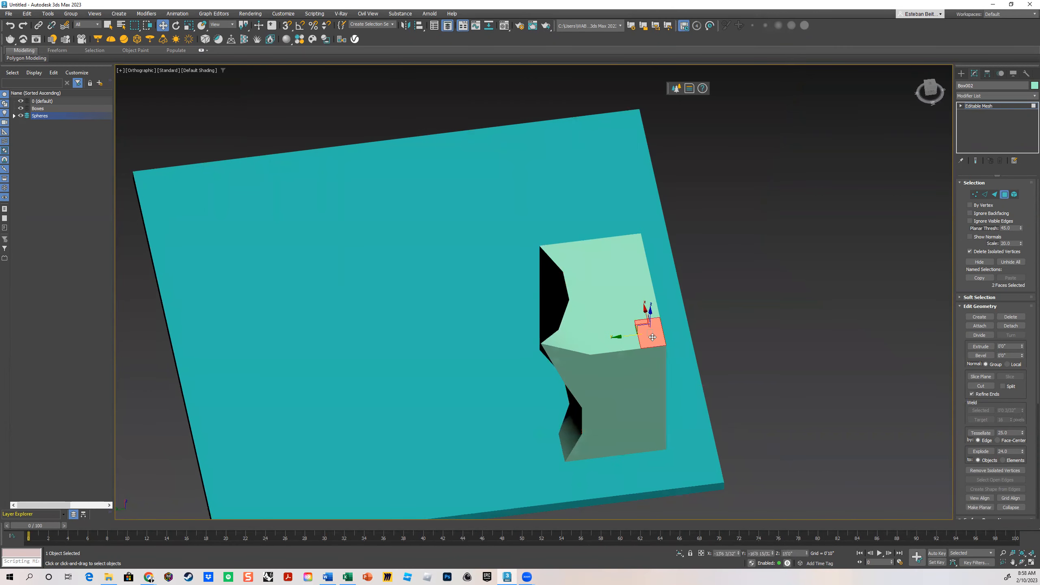
ctrl+click(651, 358)
alt+middle_drag(652, 373, 640, 353)
ctrl+click(668, 352)
drag(640, 353, 673, 315)
alt+middle_drag(675, 369, 742, 369)
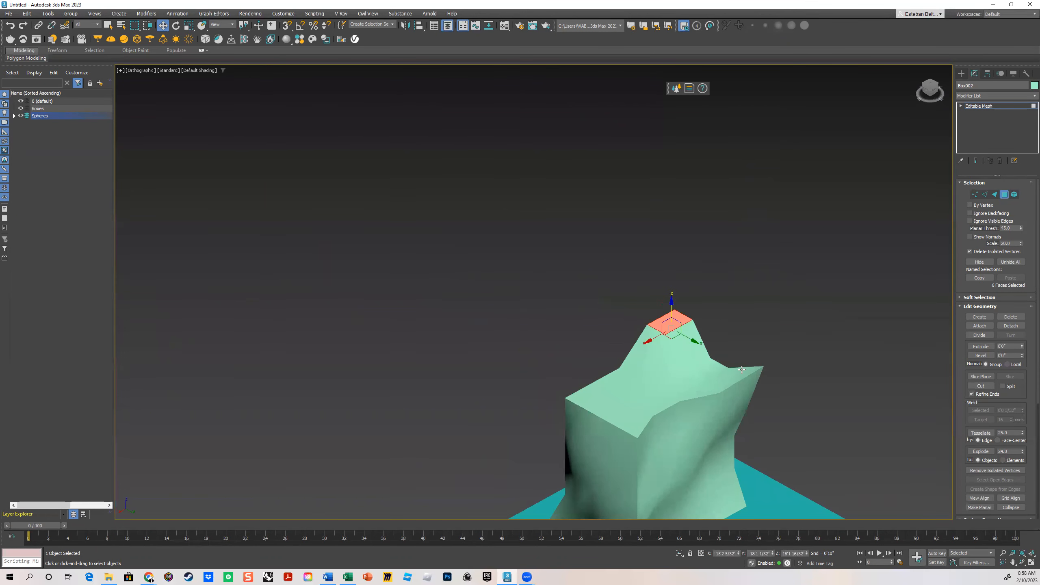
- Return to vertex editing and move individual vertices of the deformed box to new positions
click(976, 194)
scroll(751, 323, up, 6)
click(625, 299)
drag(623, 279, 623, 320)
alt+middle_drag(655, 339, 741, 358)
drag(746, 347, 780, 400)
middle_drag(654, 381, 644, 333)
drag(502, 285, 502, 286)
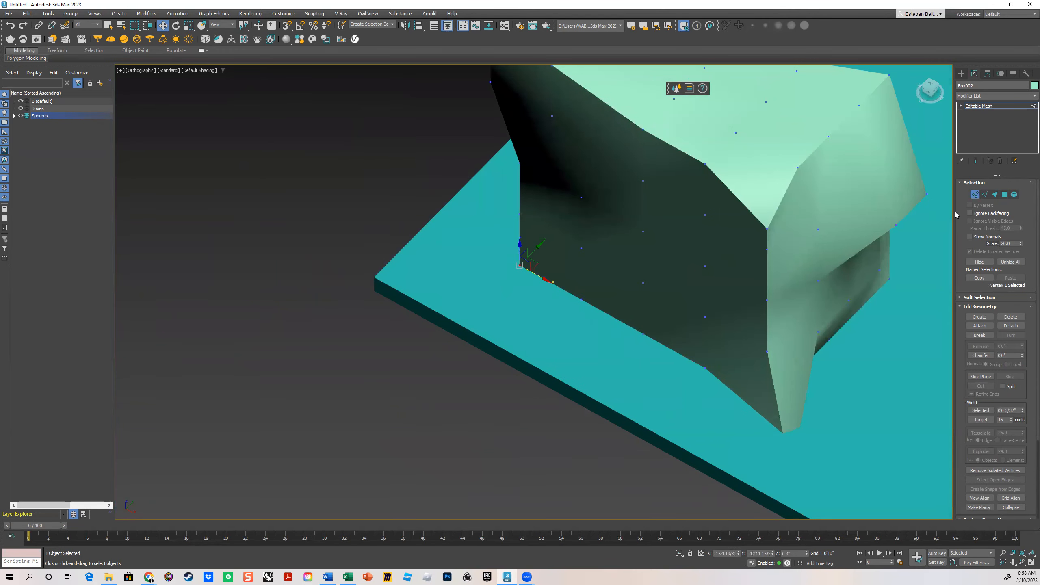
- Switch to edge editing, select two adjacent bottom edges in wireframe display and pull them outward, returning to shaded display
click(985, 195)
click(551, 279)
key(F3)
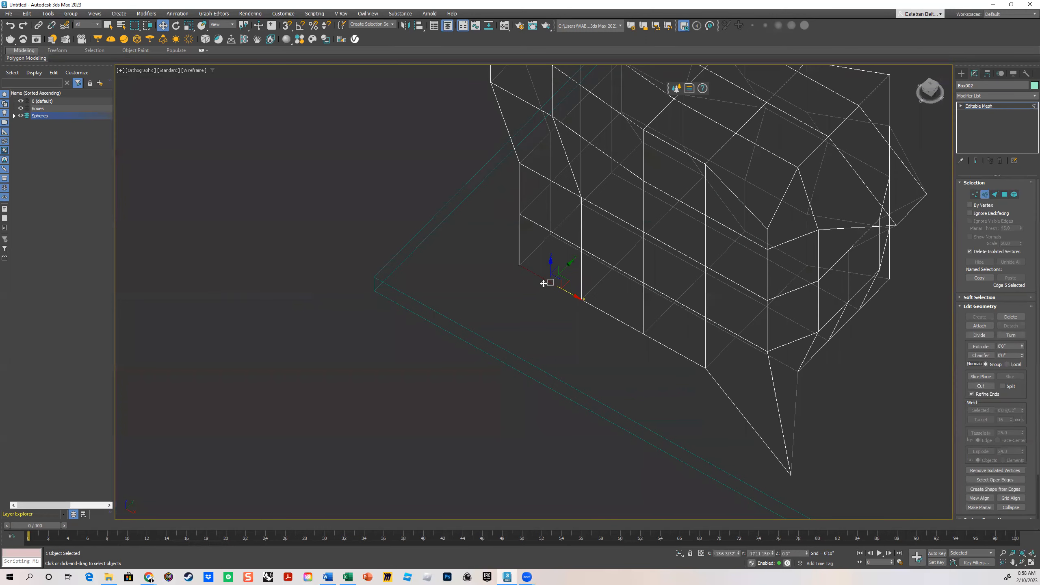
ctrl+click(599, 310)
drag(599, 284, 558, 310)
scroll(558, 311, down, 6)
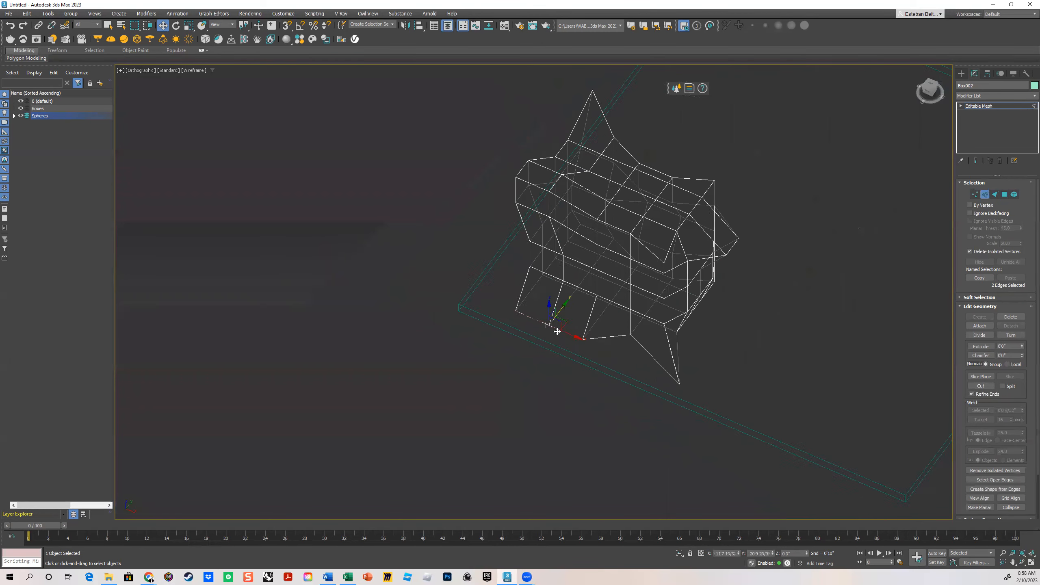
key(F3)
scroll(518, 316, up, 4)
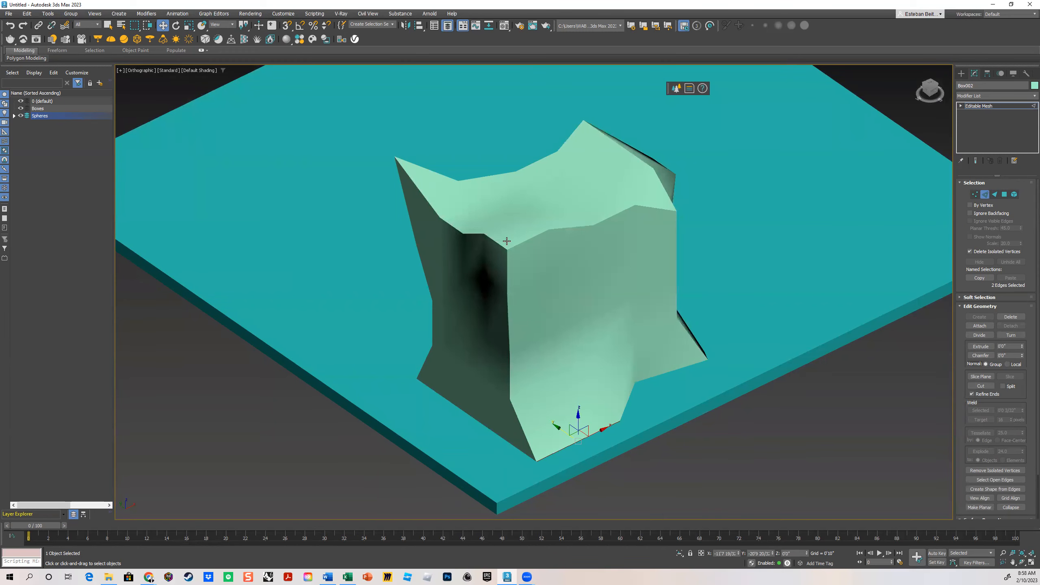
middle_drag(529, 337, 598, 282)
- Show the mesh in wireframe, switch to polygon editing and raise a single polygon on the box's top
key(F3)
click(1006, 195)
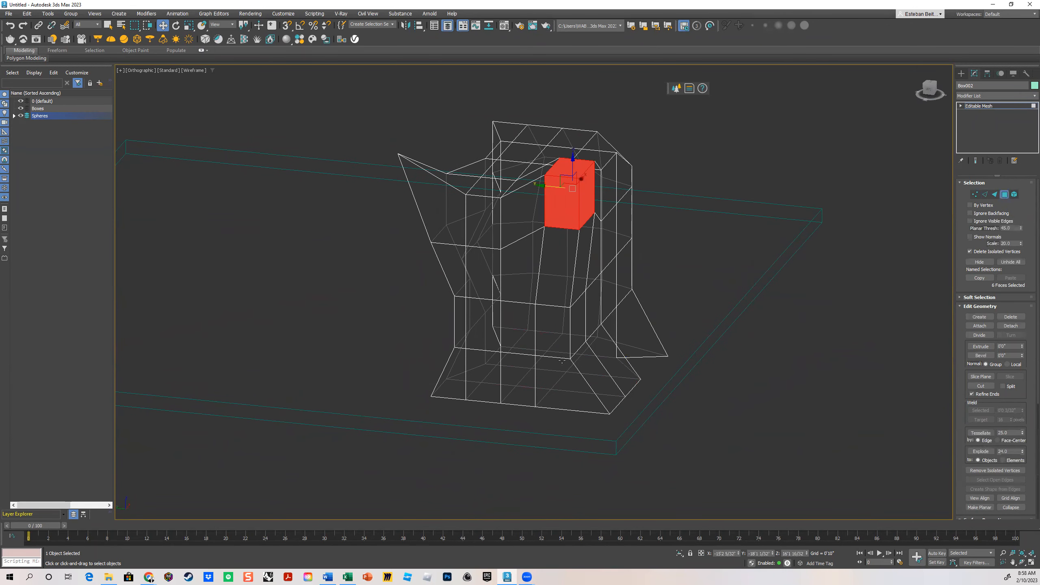
click(530, 324)
alt+middle_drag(531, 359, 616, 332)
middle_drag(502, 156, 589, 214)
click(474, 210)
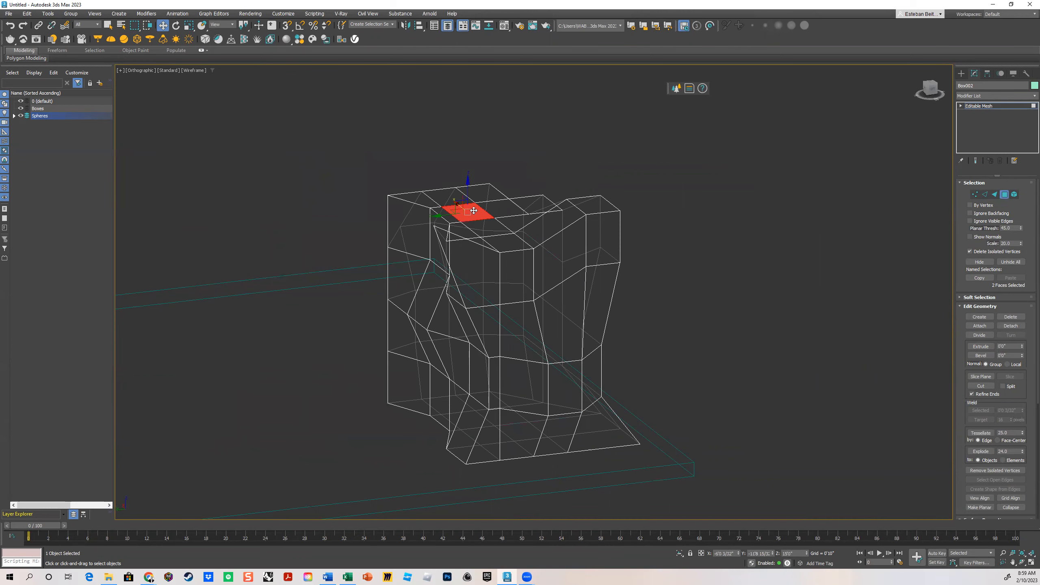
drag(470, 187, 469, 155)
alt+middle_drag(487, 319, 558, 331)
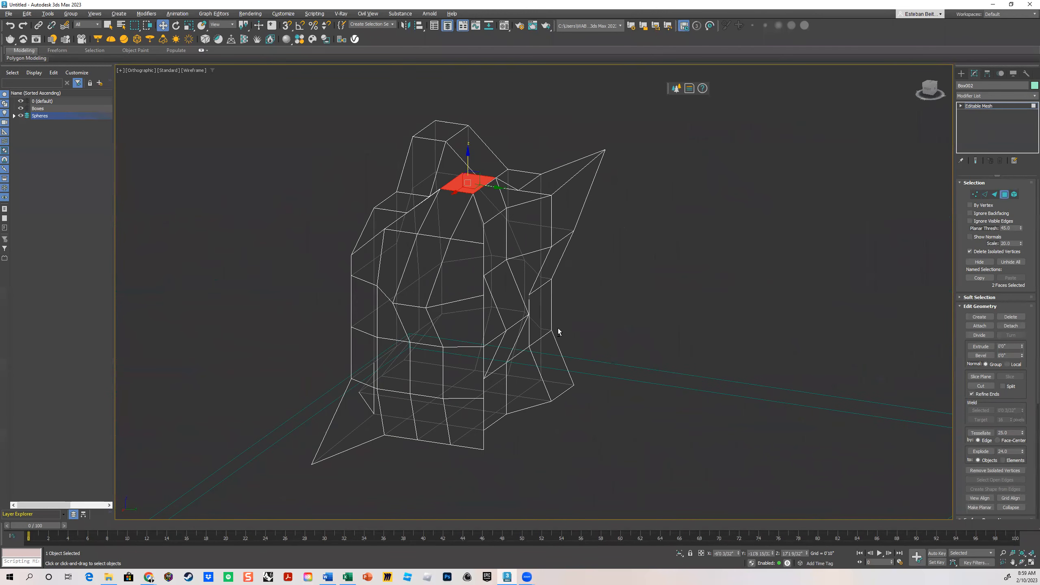
- Select a polygon at the base of the box's side and move it
alt+middle_drag(492, 347, 516, 340)
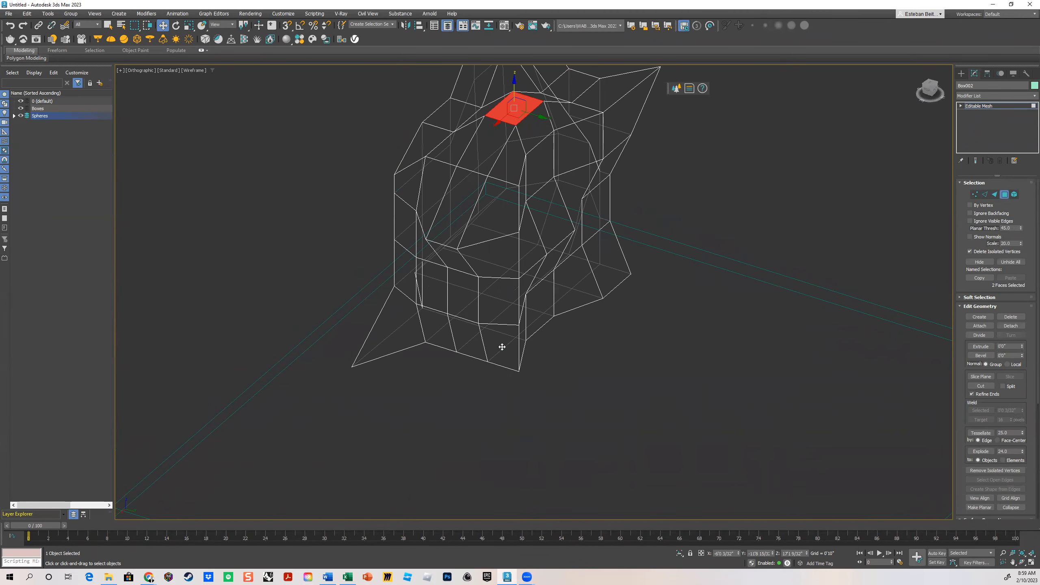
click(502, 347)
drag(485, 360, 556, 354)
alt+middle_drag(556, 354, 572, 330)
- Select two adjacent polygons on the lower part of the box's side and pull them outward
click(365, 308)
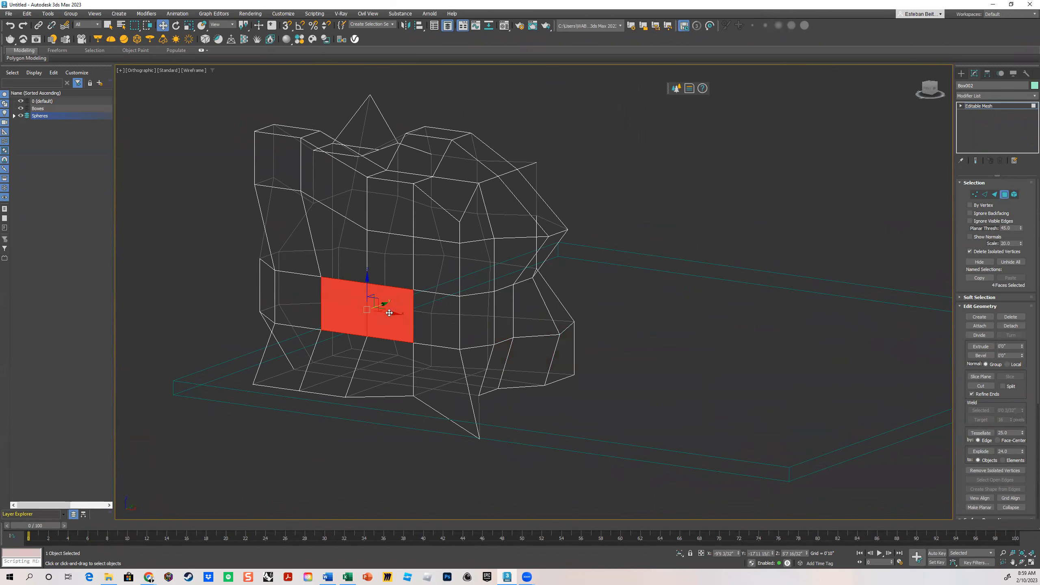
alt+middle_drag(384, 305, 420, 310)
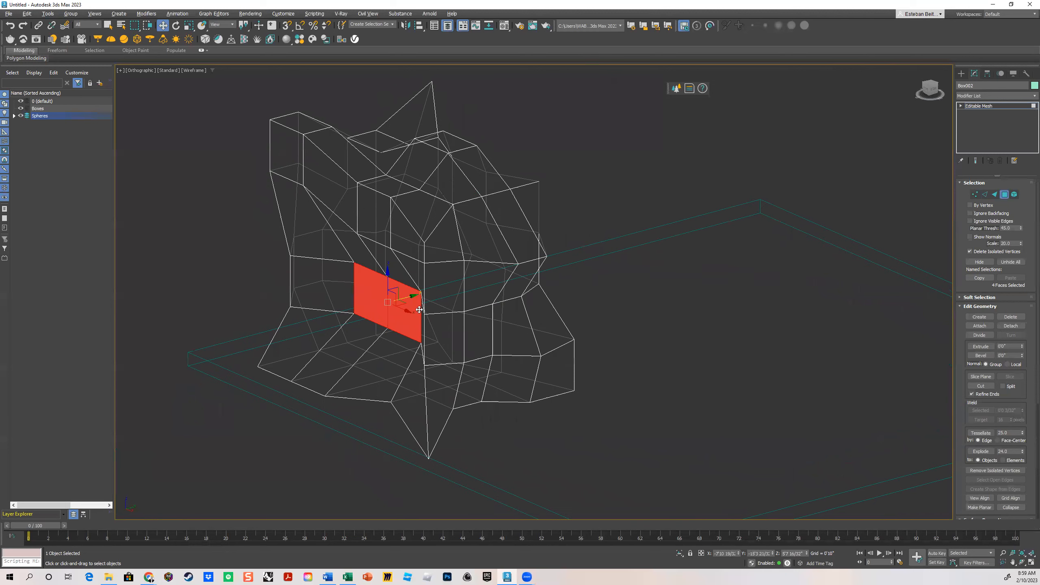
alt+click(406, 298)
drag(386, 295, 351, 305)
- Select a bottom-row polygon on another side, push it inward and return to shaded display
alt+middle_drag(355, 331, 352, 293)
click(385, 360)
alt+middle_drag(385, 360, 390, 366)
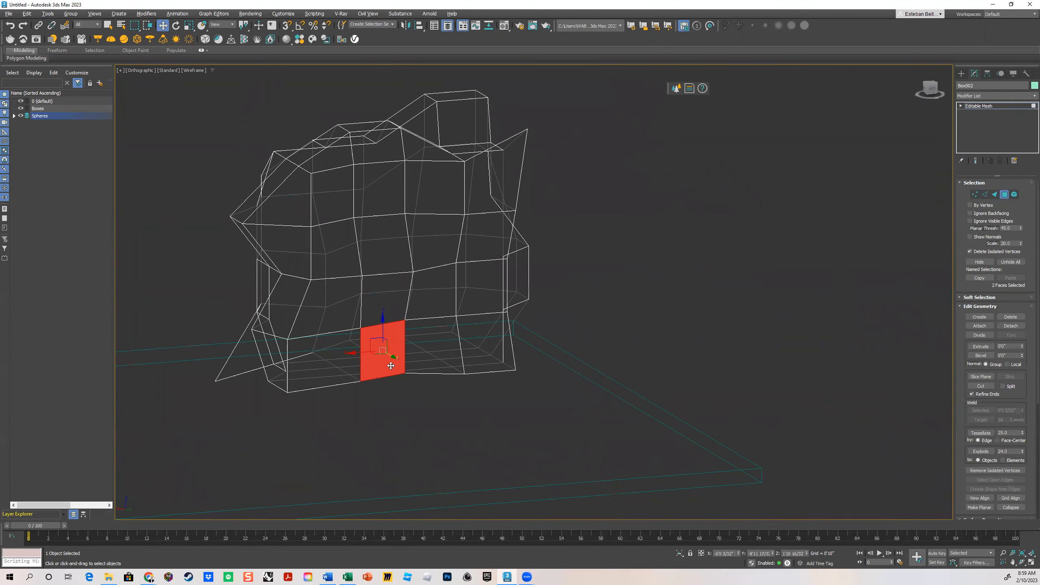
drag(394, 357, 380, 350)
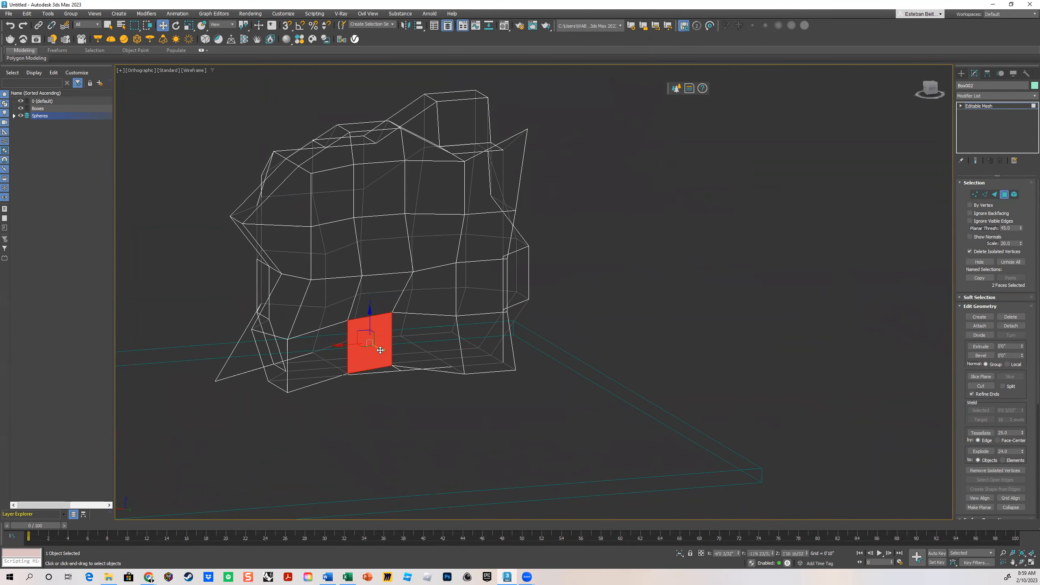
key(F3)
mouse_move(399, 388)
alt+middle_down()
mouse_move(404, 376)
mouse_move(404, 397)
alt+middle_up()
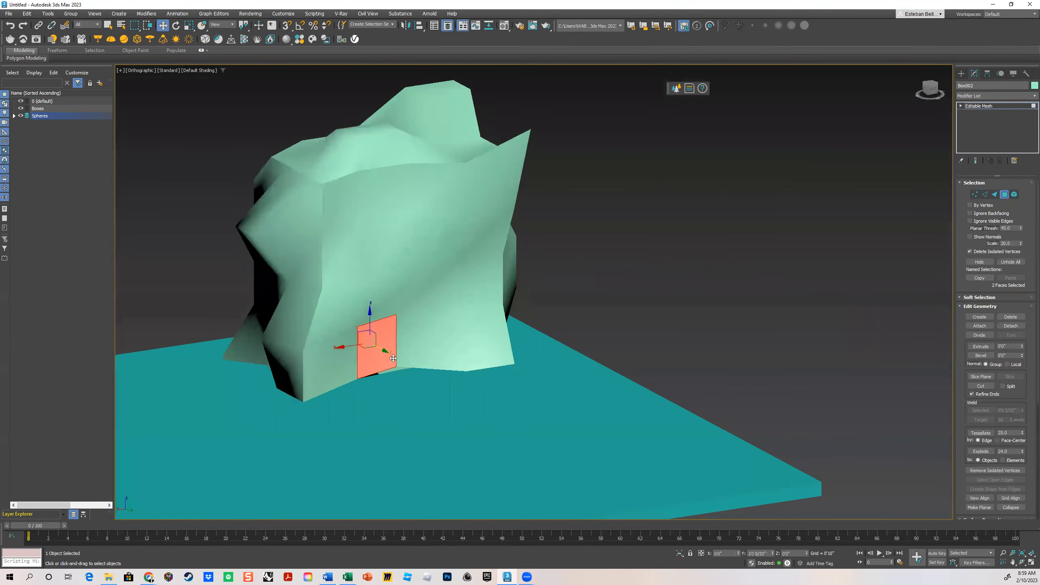
scroll(362, 369, down, 3)
alt+middle_drag(362, 370, 728, 243)
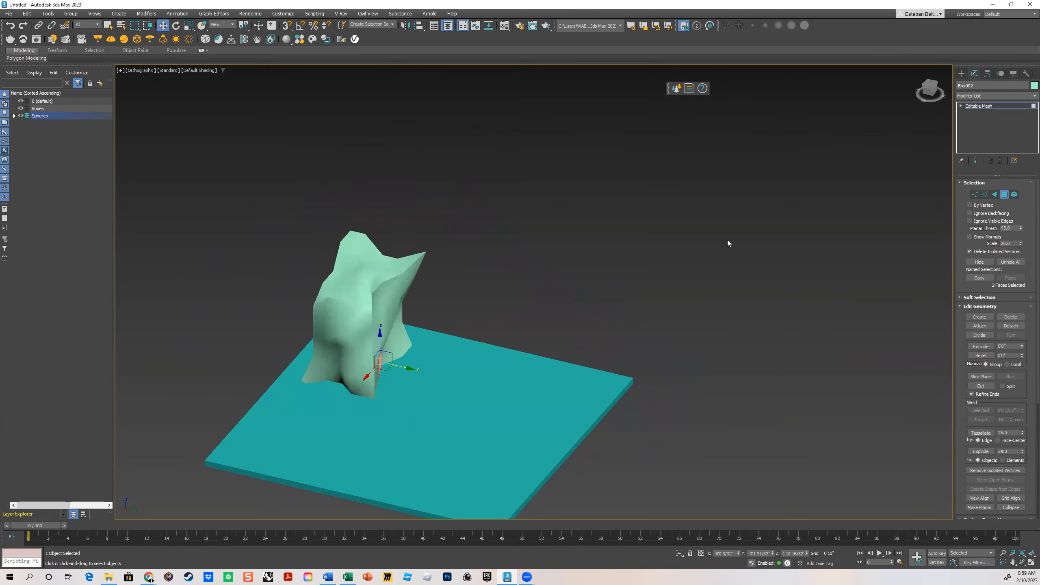
- Leave polygon editing, deselect the box and examine its deformed shape from above and from below the slab
click(961, 74)
scroll(558, 248, up, 5)
click(589, 233)
alt+middle_drag(405, 372, 455, 356)
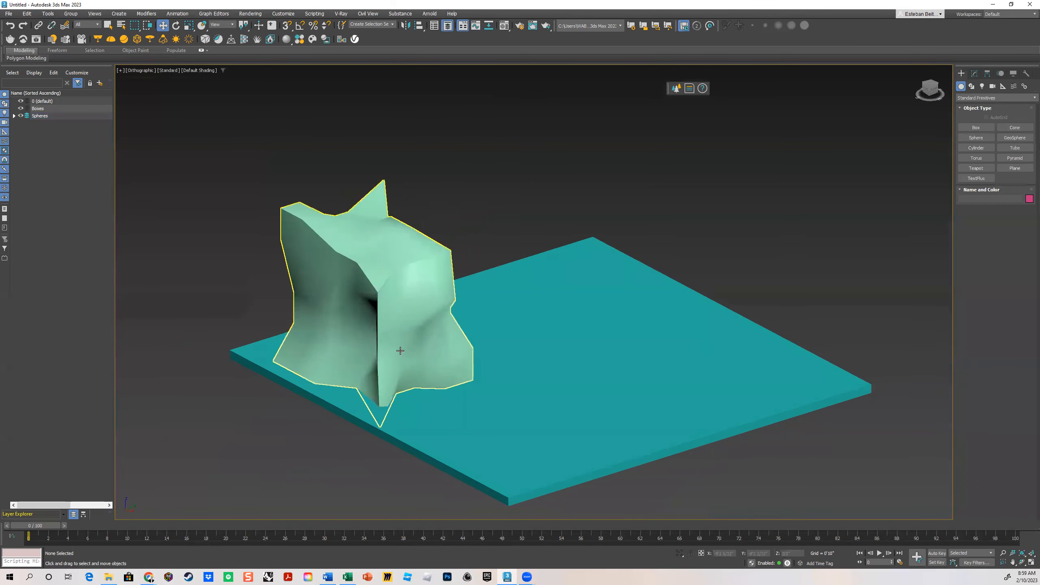
alt+middle_drag(471, 319, 482, 281)
alt+middle_drag(417, 380, 427, 387)
- Reselect the deformed box, enter vertex editing and raise the bottom corner vertex that pokes through the slab
click(427, 387)
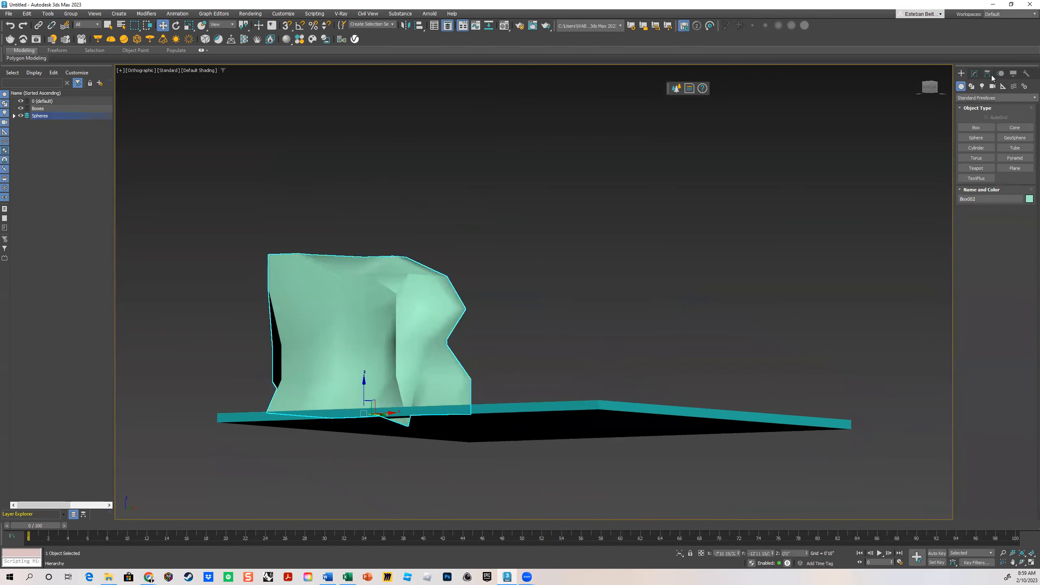
click(973, 75)
click(975, 195)
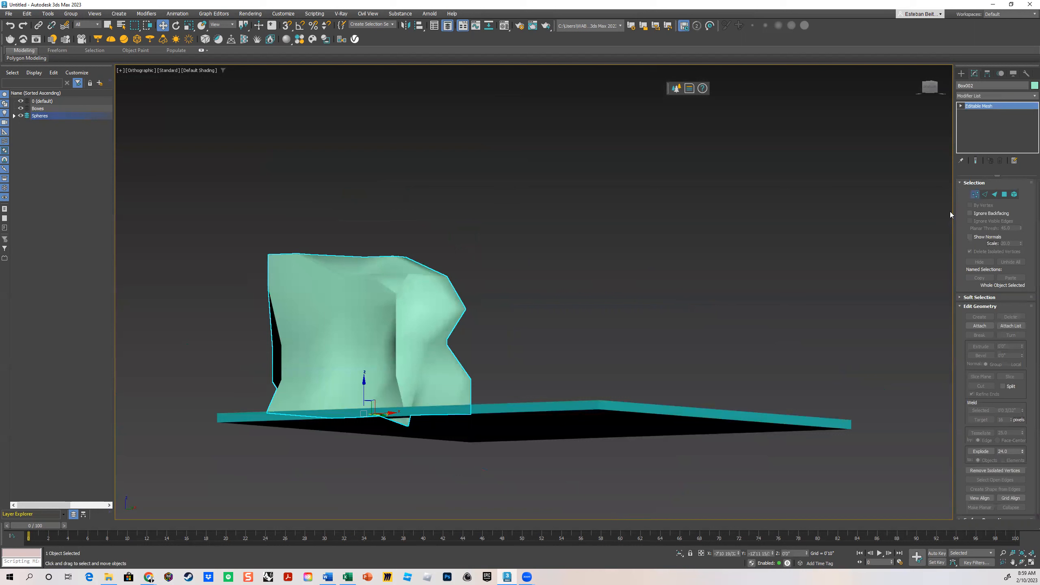
click(410, 422)
alt+middle_drag(408, 437, 406, 455)
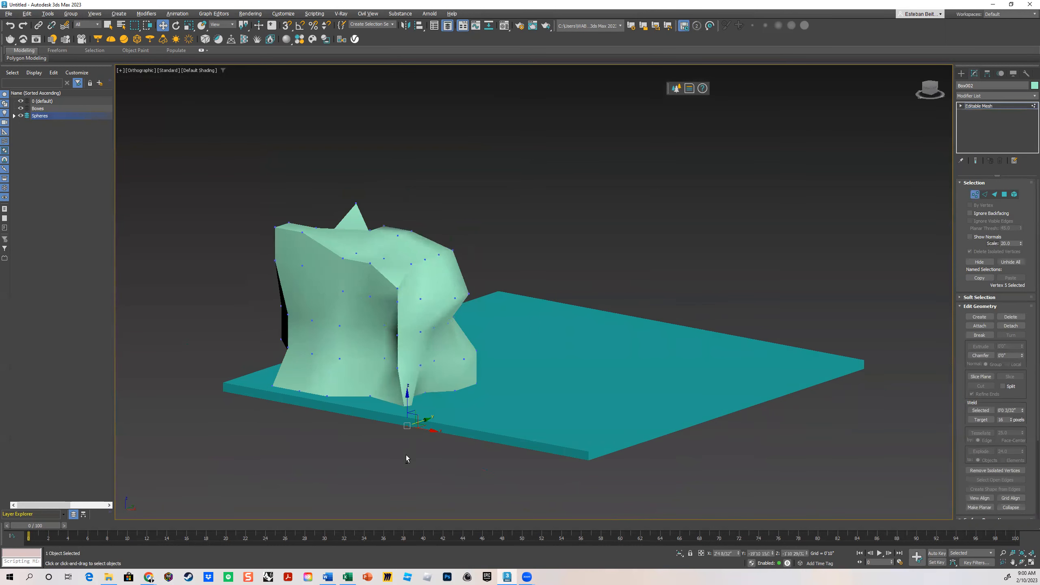
scroll(398, 409, up, 5)
drag(402, 390, 397, 344)
alt+middle_drag(397, 344, 352, 347)
- Raise another bottom corner vertex of the box and switch the viewport to wireframe display
click(646, 378)
drag(648, 353, 653, 325)
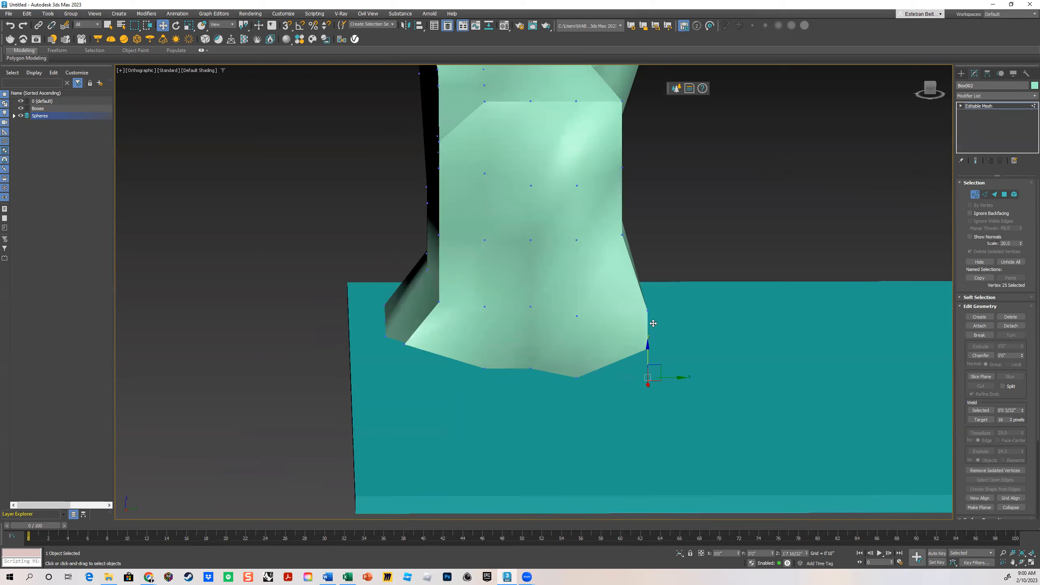
scroll(645, 332, down, 5)
mouse_move(646, 332)
alt+middle_down()
mouse_move(574, 335)
mouse_move(619, 335)
mouse_move(691, 260)
alt+middle_up()
scroll(571, 339, up, 3)
key(F3)
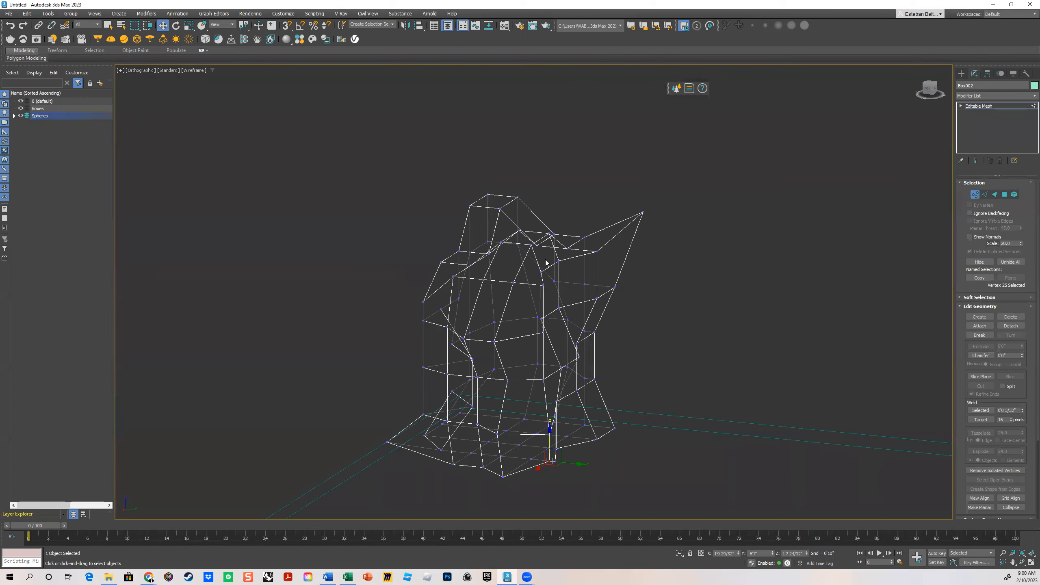
- Compare the deformed box in shaded and wireframe display and examine its shaded form from a higher angle
key(F3)
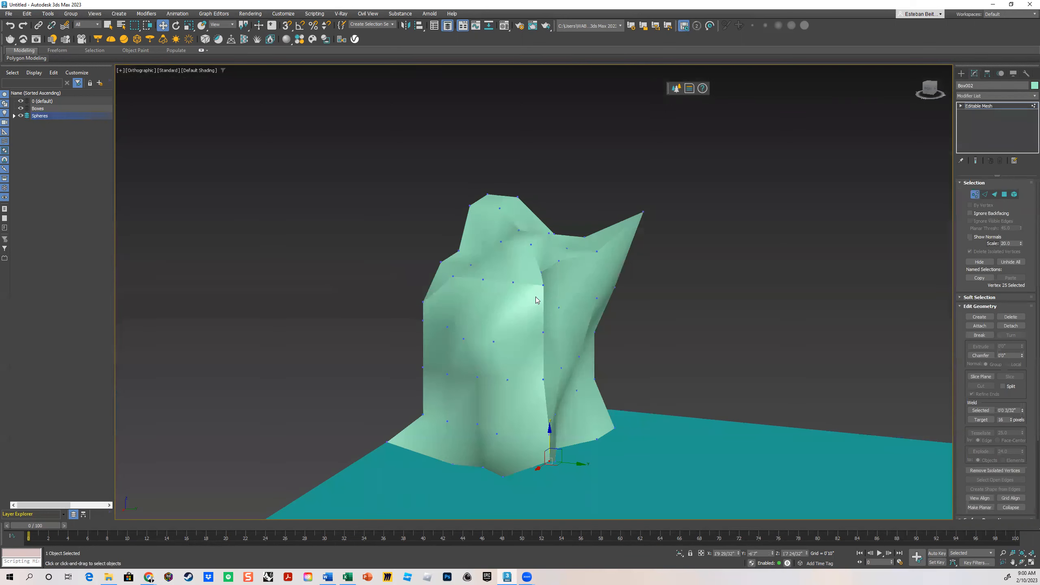
scroll(603, 348, up, 5)
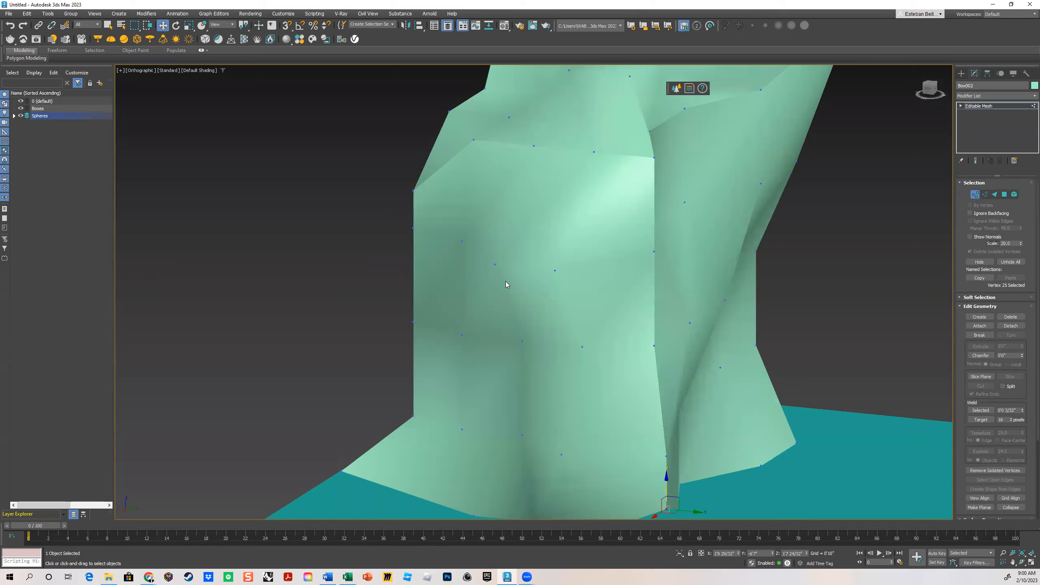
key(F3)
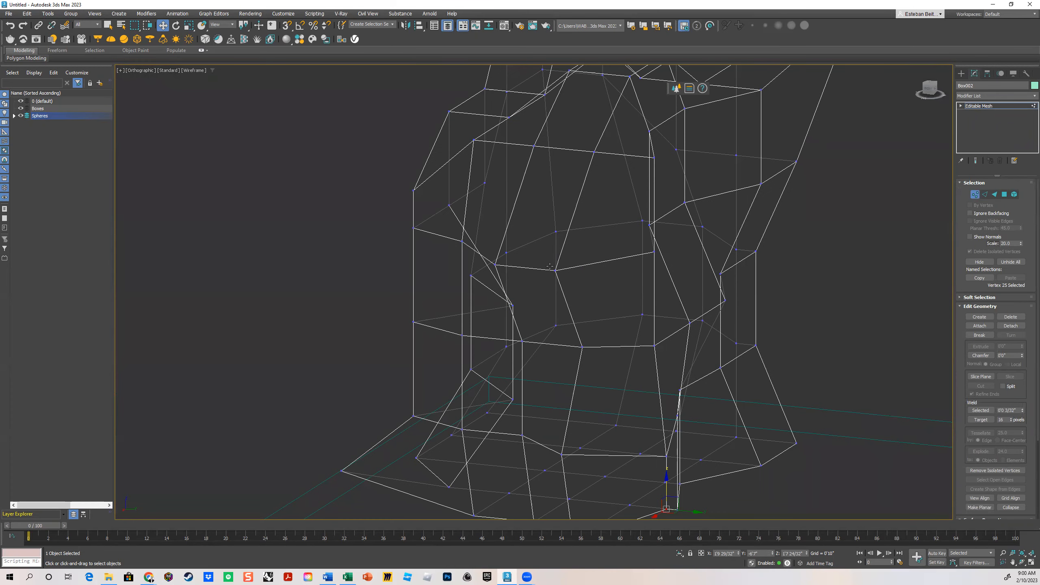
key(F3)
alt+middle_drag(606, 294, 608, 327)
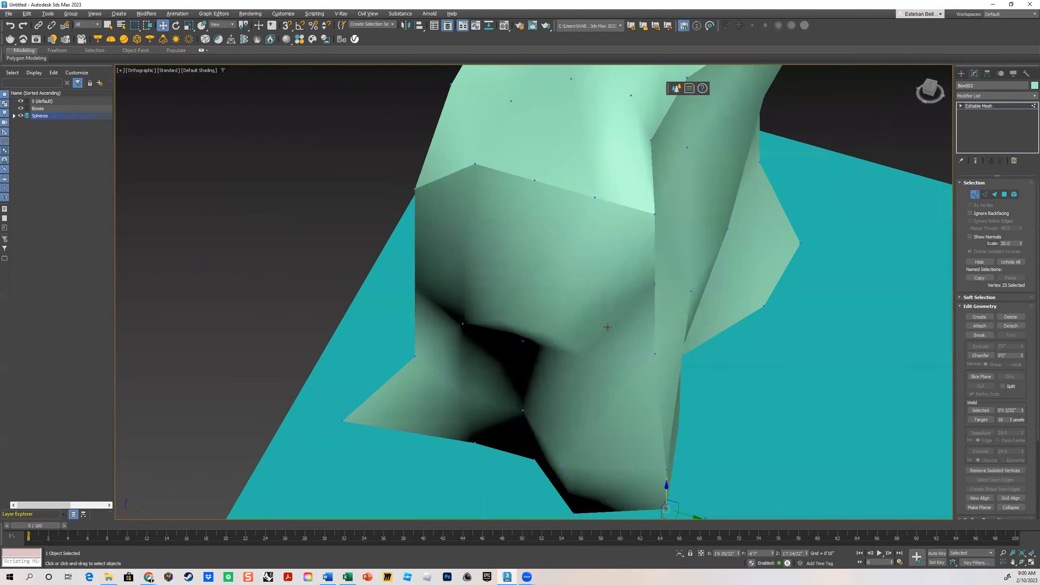
- Leave vertex editing of the deformed box and deselect it with the whole slab in view
click(961, 73)
scroll(613, 263, down, 5)
middle_drag(613, 262, 601, 266)
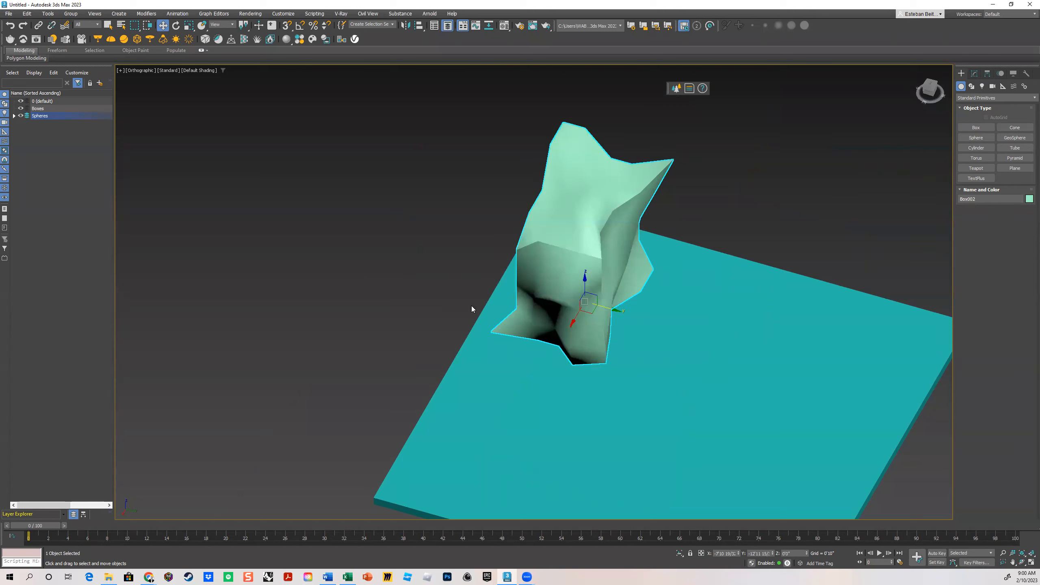
alt+middle_drag(496, 274, 470, 293)
click(865, 120)
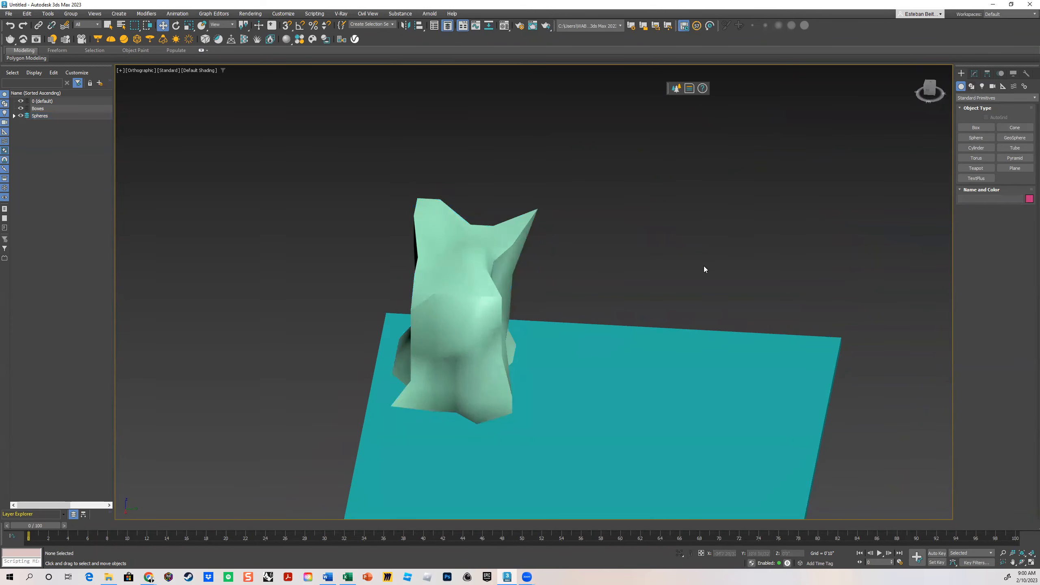
- Create a second box on the slab beside the deformed one, about 6 ft long, 11 ft wide and 10 ft high
middle_drag(703, 264, 742, 144)
scroll(741, 147, up, 3)
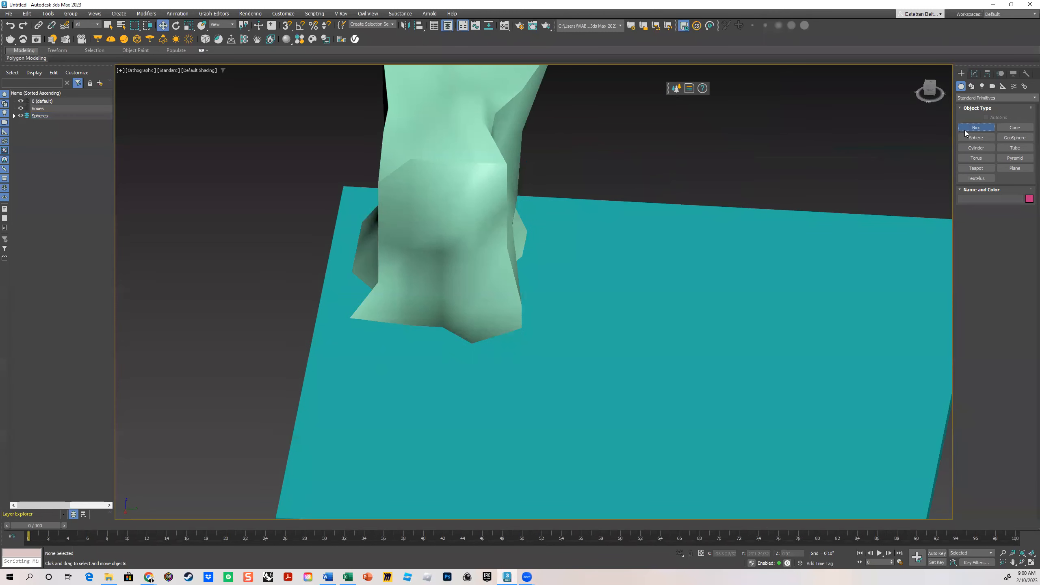
click(965, 128)
drag(723, 264, 623, 340)
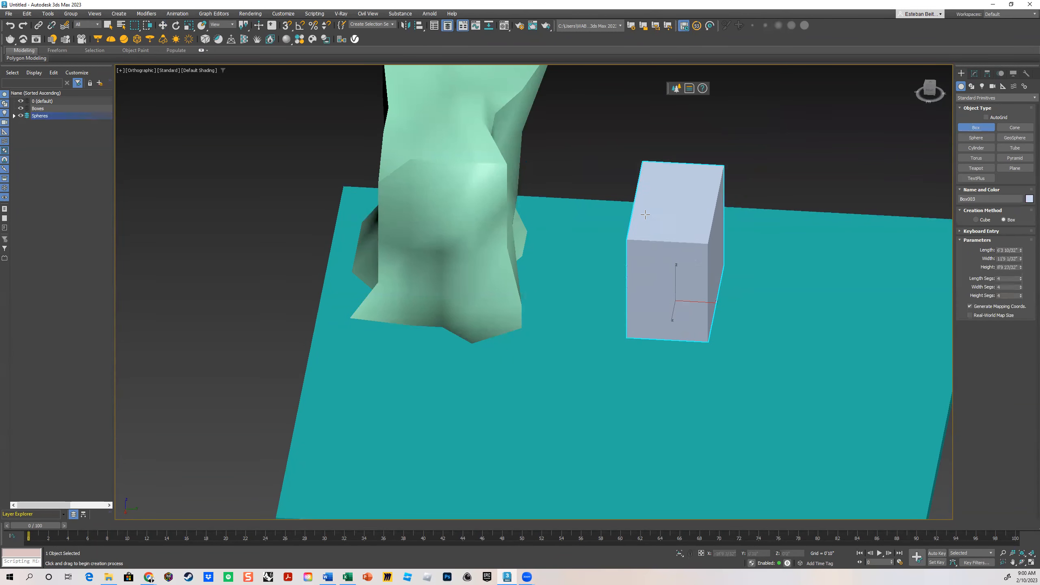
key(w)
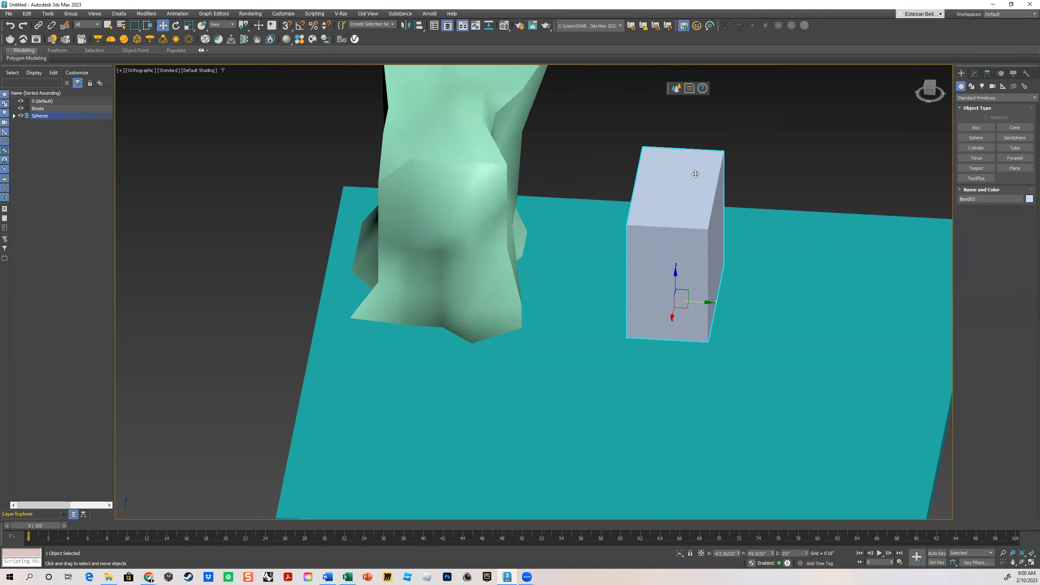
- Add a Twist modifier to the new box
click(975, 74)
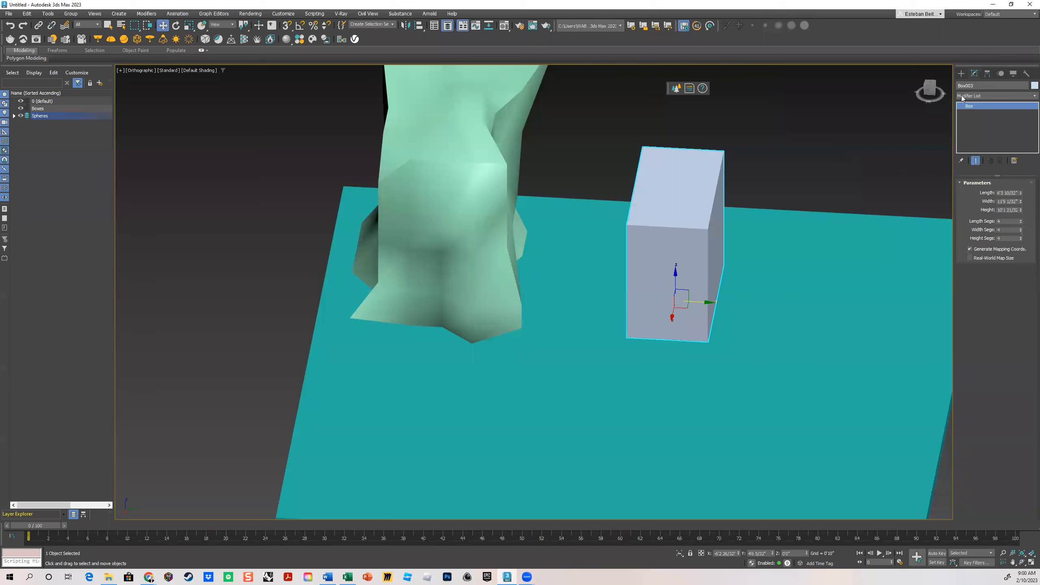
click(1028, 97)
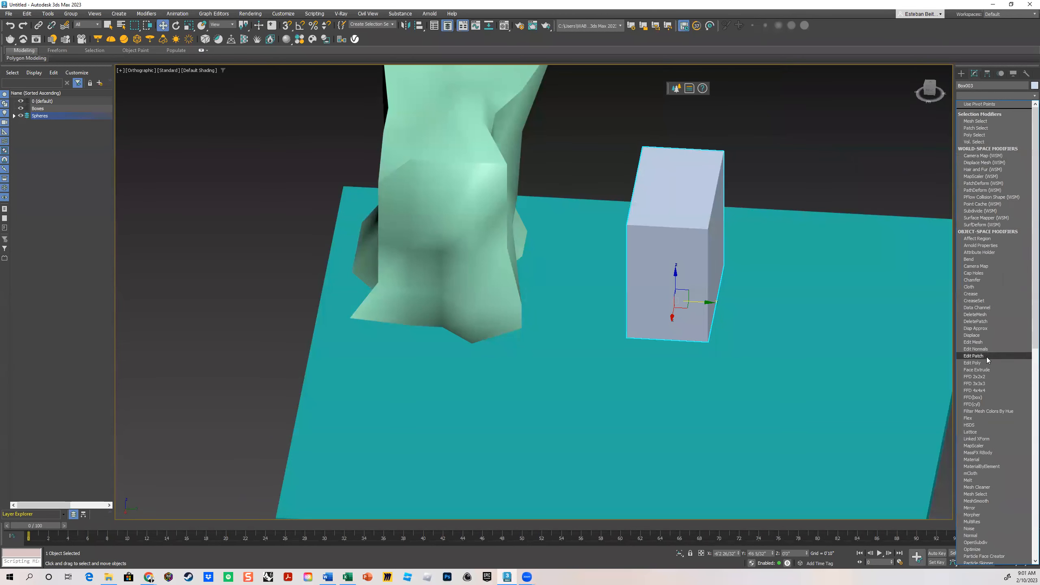
scroll(983, 346, down, 3)
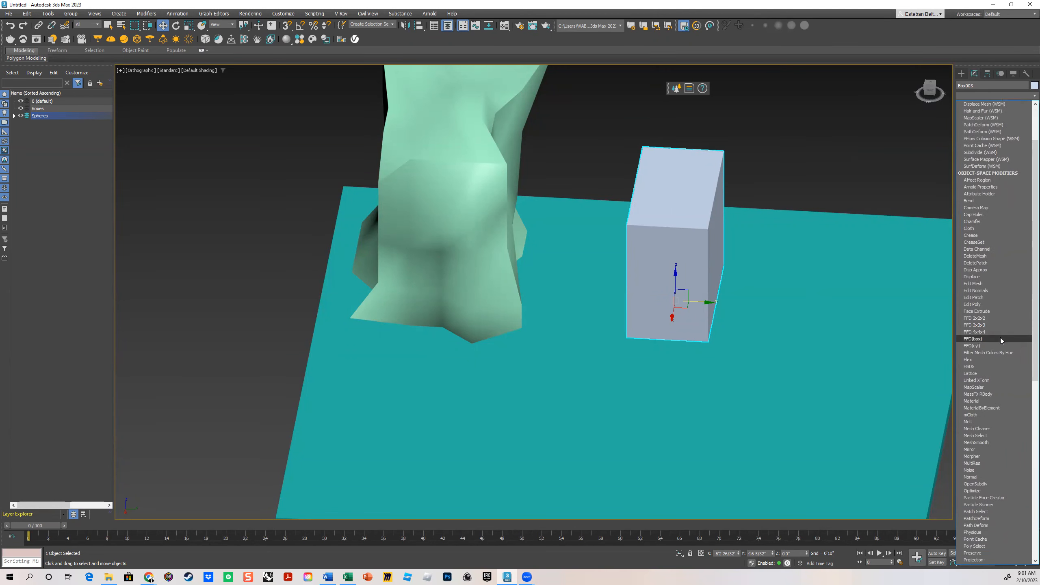
scroll(1000, 340, down, 3)
scroll(1001, 339, down, 2)
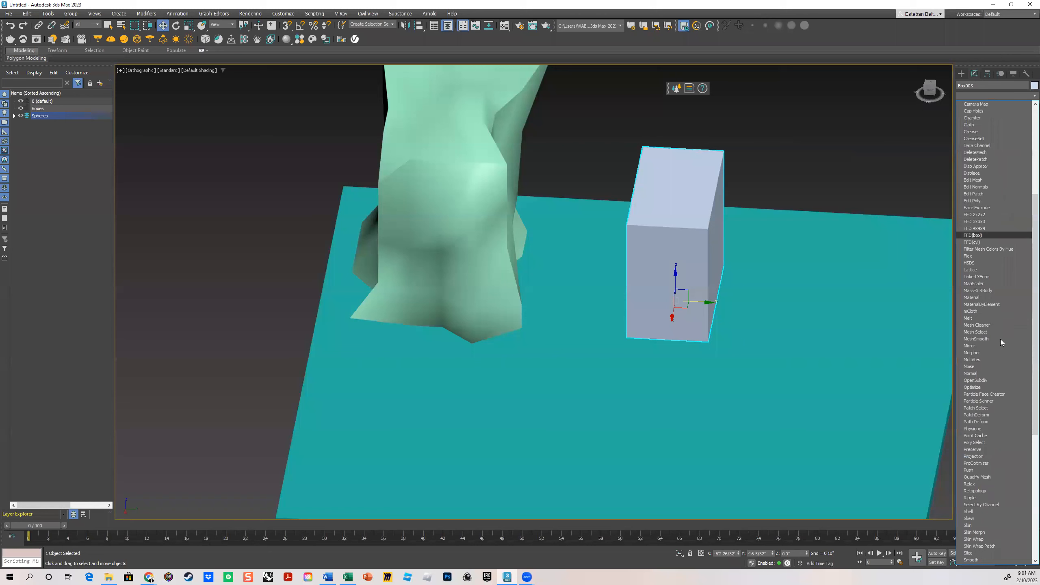
scroll(1000, 339, down, 3)
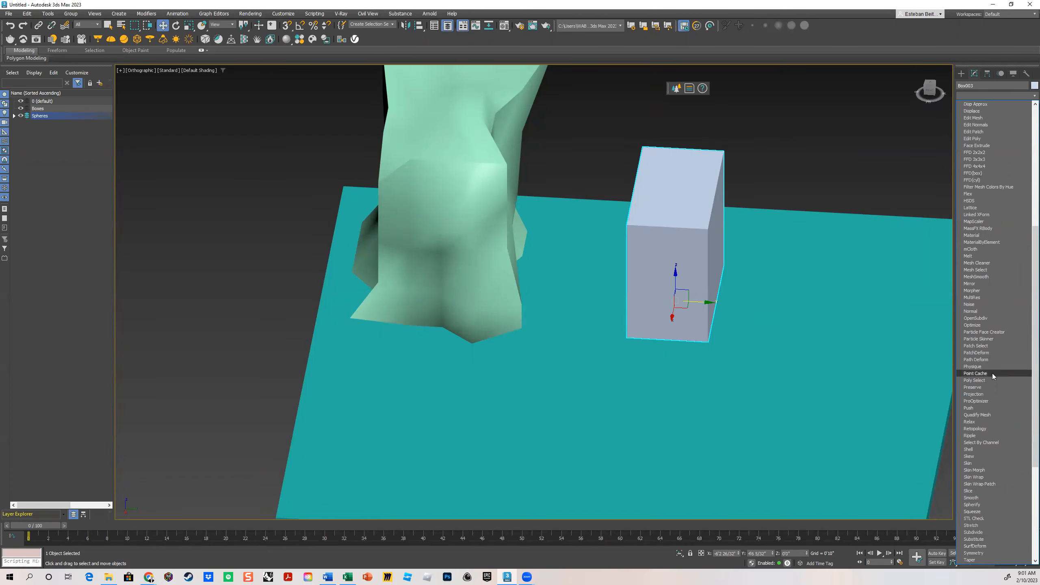
scroll(992, 375, down, 4)
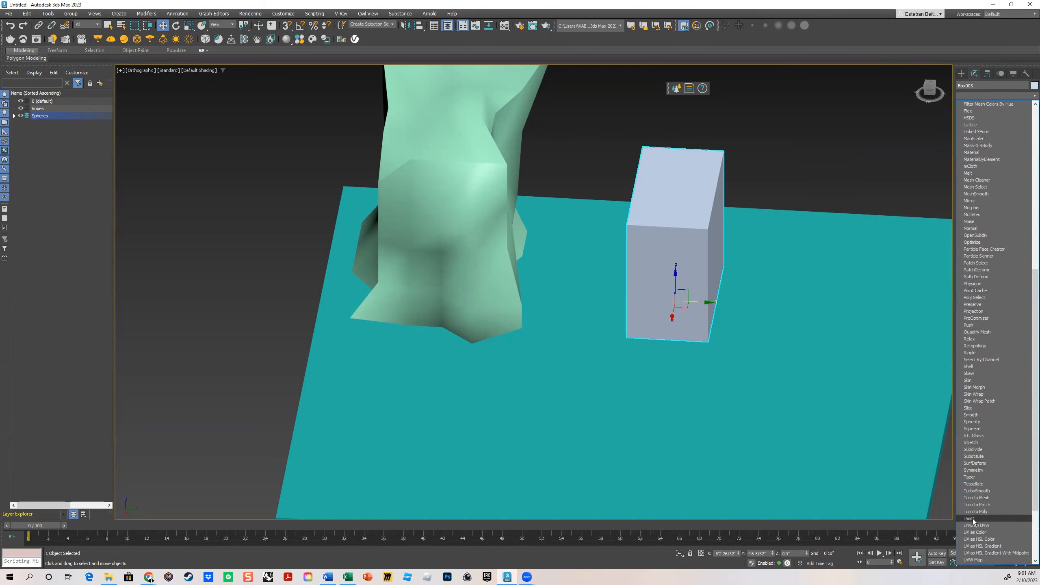
click(973, 518)
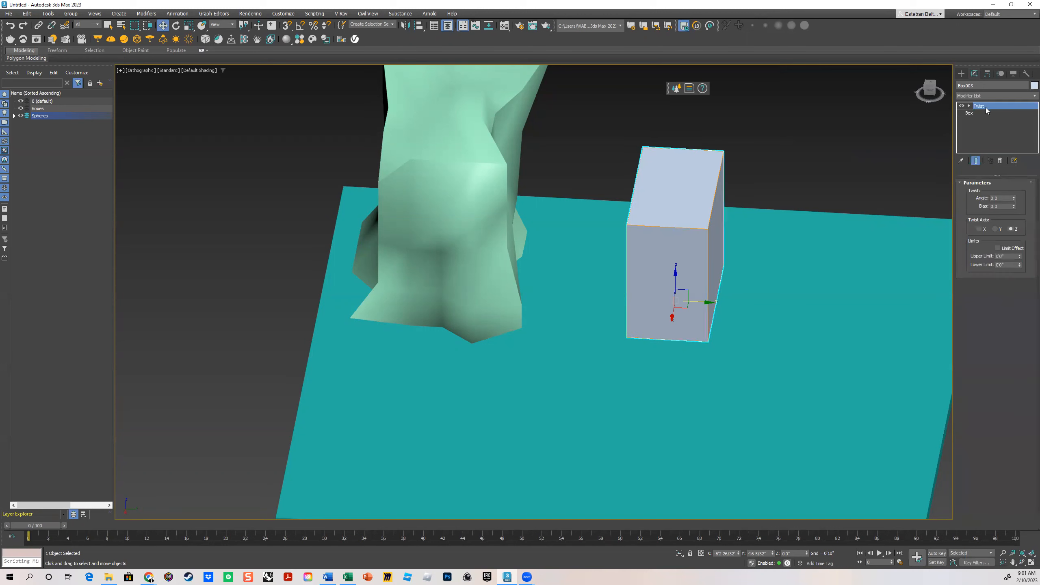
- Set the Twist angle to about 109.5 around the Z axis, deselect the box to check the shape and reselect it
drag(1013, 198, 144, 110)
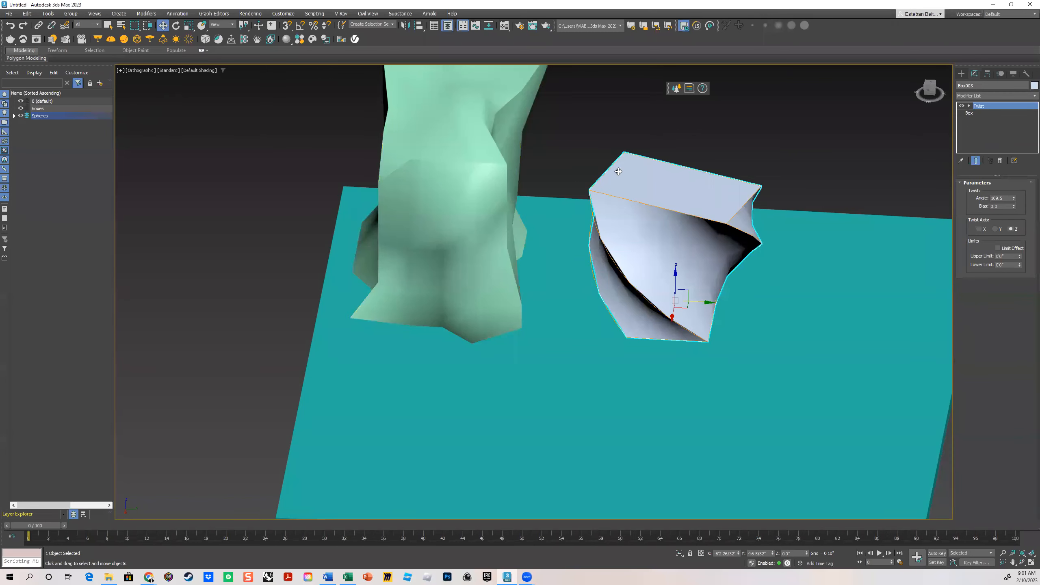
middle_drag(655, 167, 618, 196)
click(723, 151)
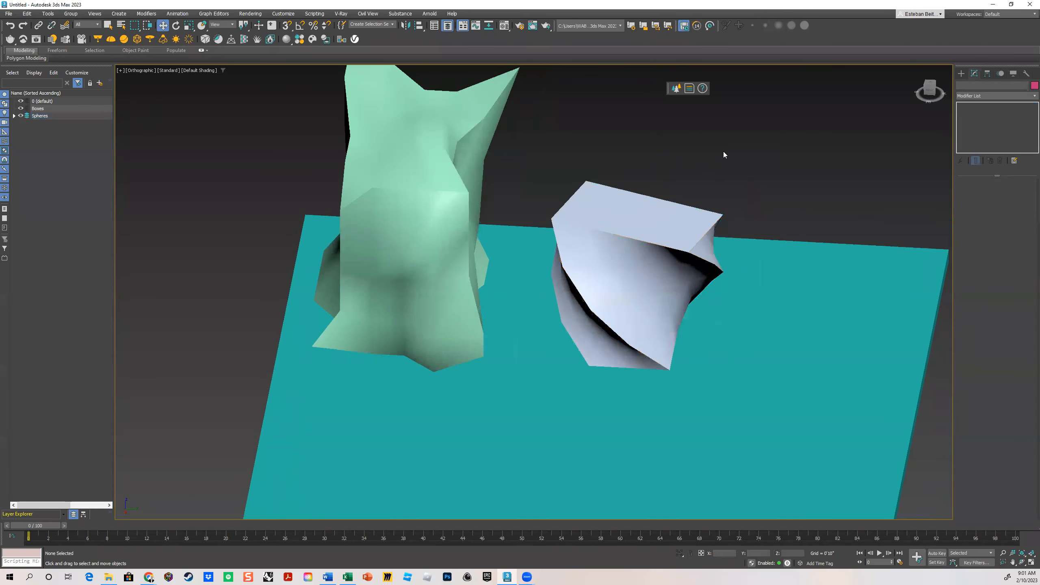
click(680, 209)
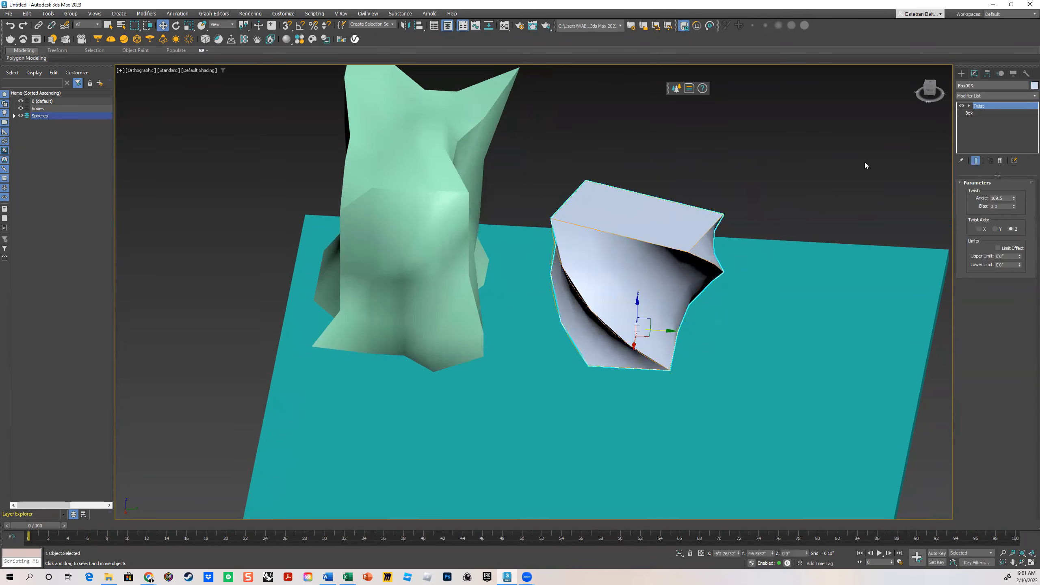
- Turn the Twist modifier off and on repeatedly to compare the plain and twisted box, leaving it on
click(962, 106)
click(961, 106)
click(961, 106)
click(961, 106)
click(961, 106)
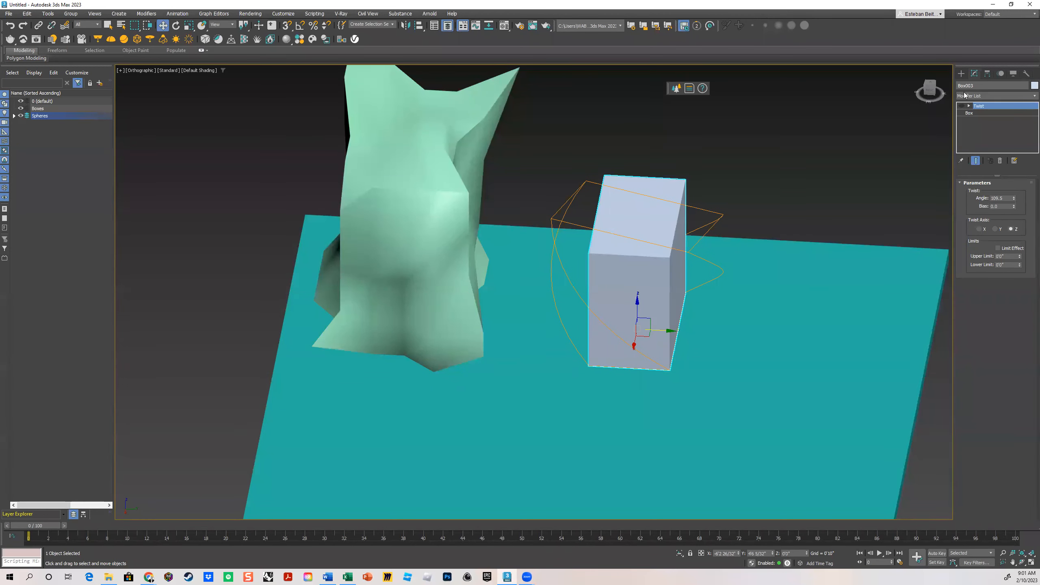
click(962, 107)
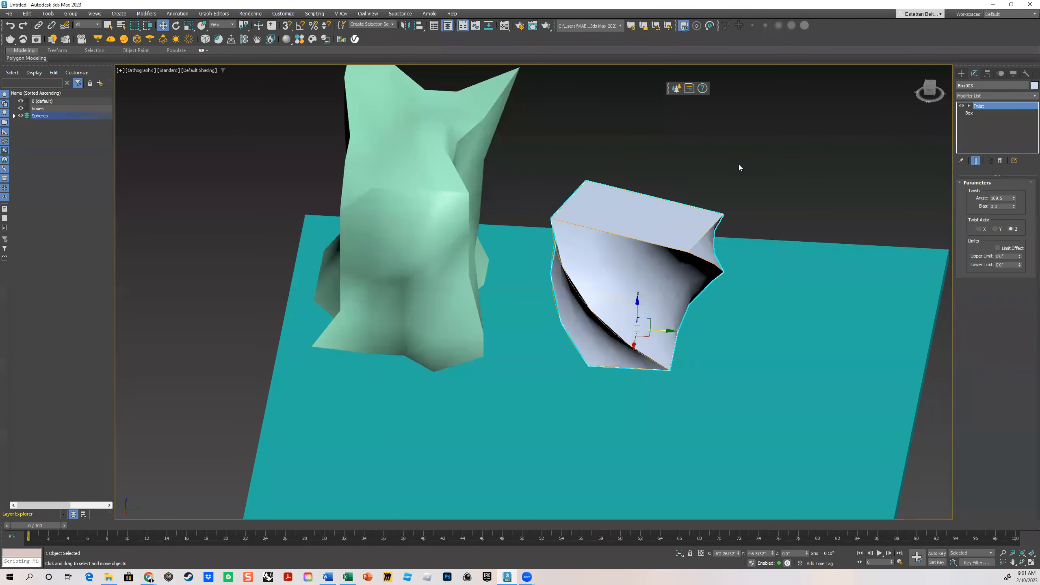
- Add a Squeeze modifier on top of the Twist modifier of the twisted box
click(1028, 97)
drag(1035, 121, 1035, 302)
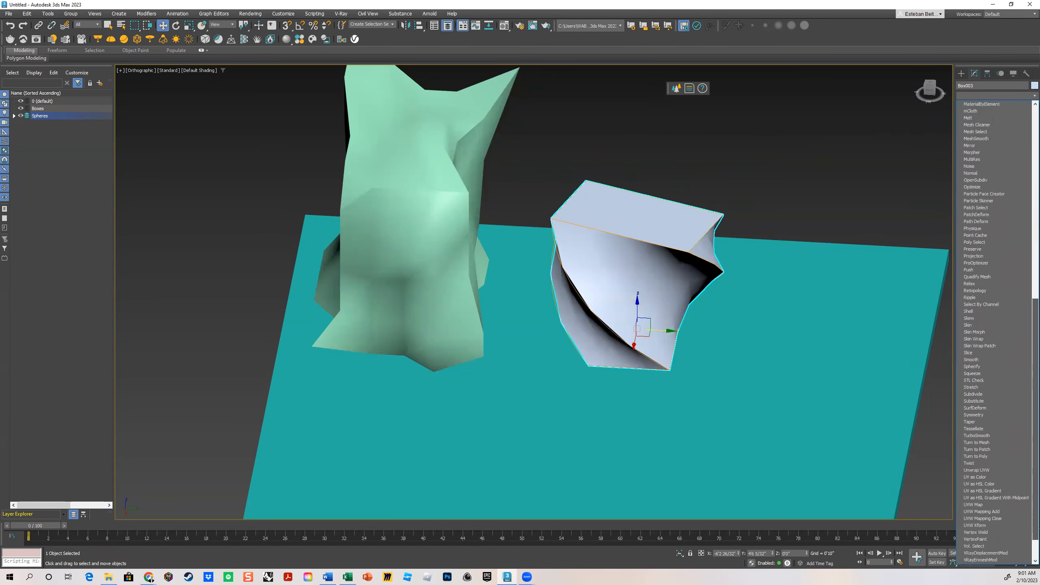
scroll(993, 166, up, 1)
scroll(993, 166, up, 2)
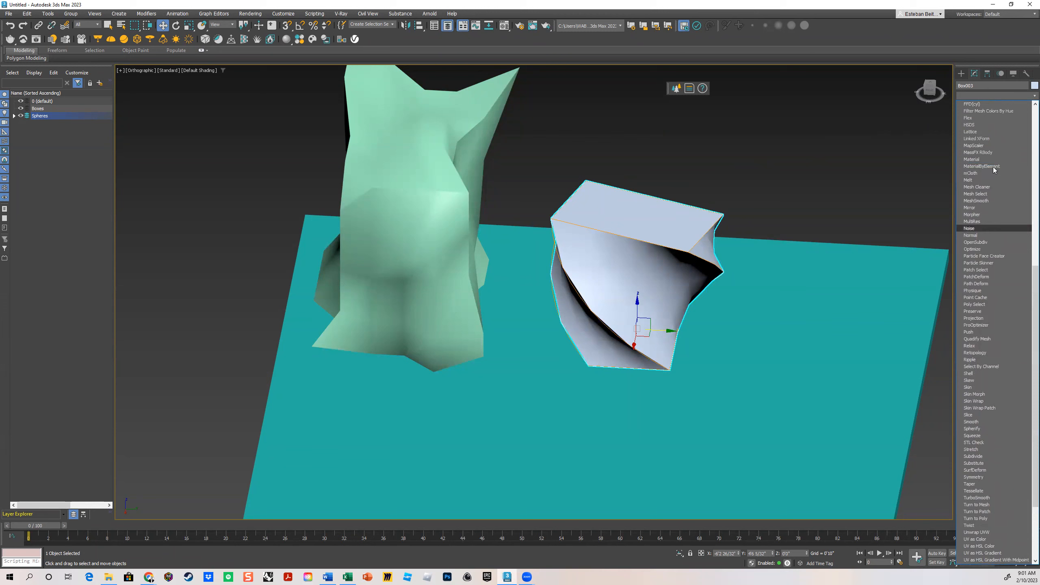
scroll(995, 174, down, 4)
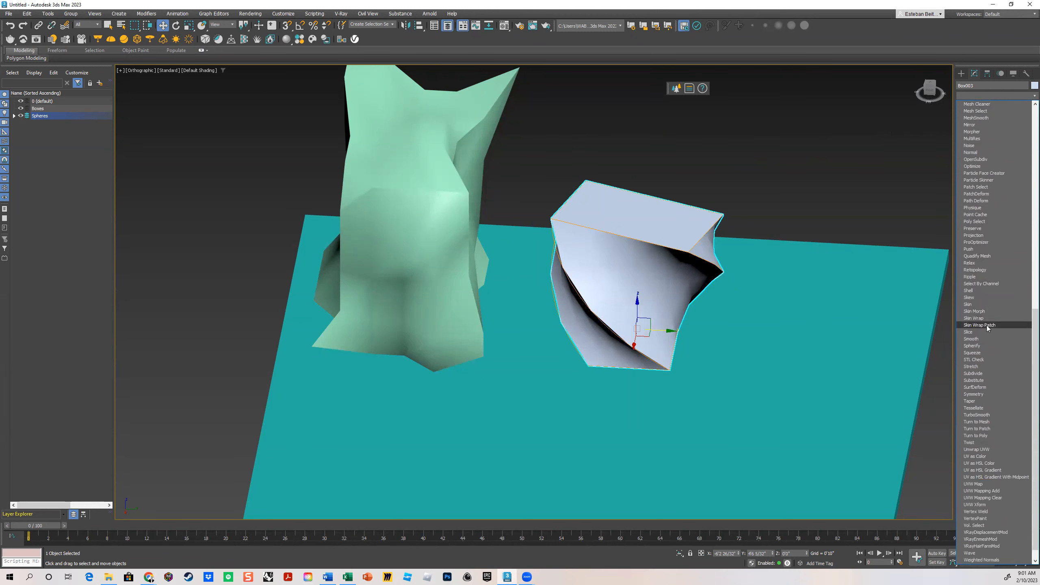
click(978, 352)
- Adjust the Squeeze modifier's axial bulge amount and curve and its radial squeeze curve, with a radial squeeze amount of about 0.23
alt+middle_drag(764, 301, 707, 314)
drag(1021, 199, 1019, 234)
alt+middle_drag(728, 222, 643, 377)
drag(643, 377, 699, 375)
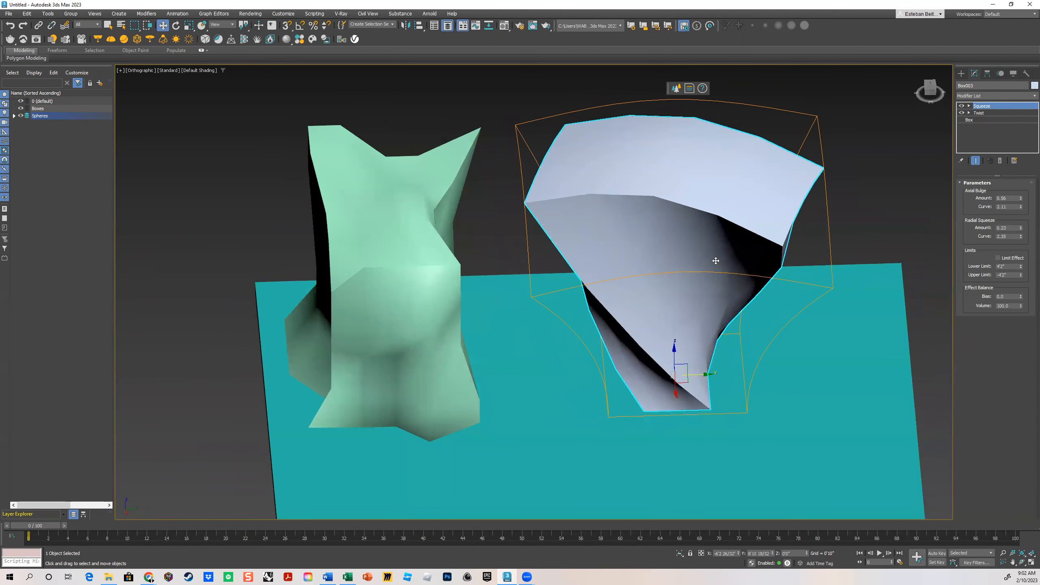
- Turn Twist and Squeeze off and back on to compare the shapes, deselect the box and inspect its surface up close
click(961, 113)
click(961, 106)
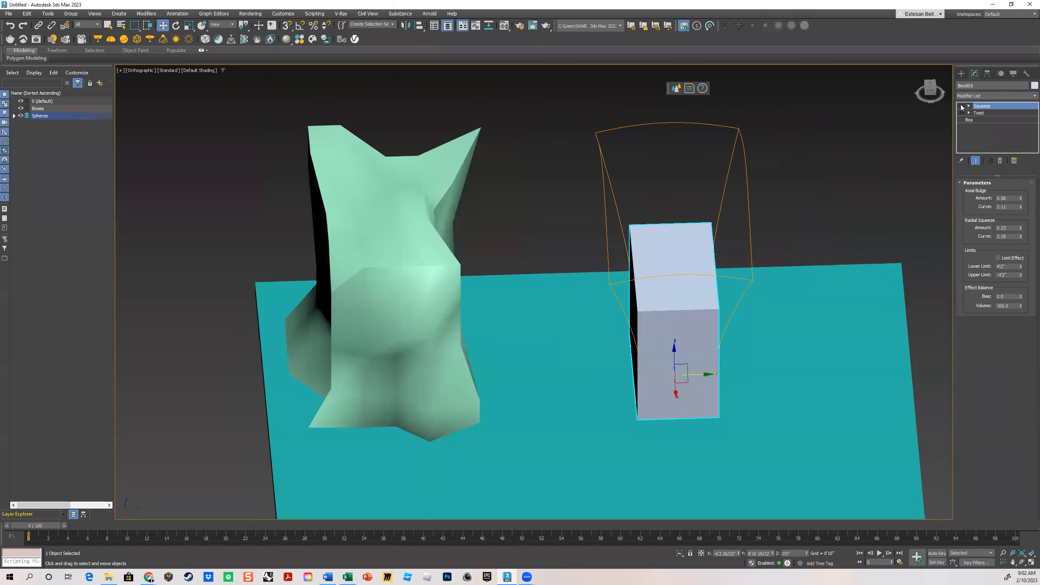
click(961, 106)
click(961, 112)
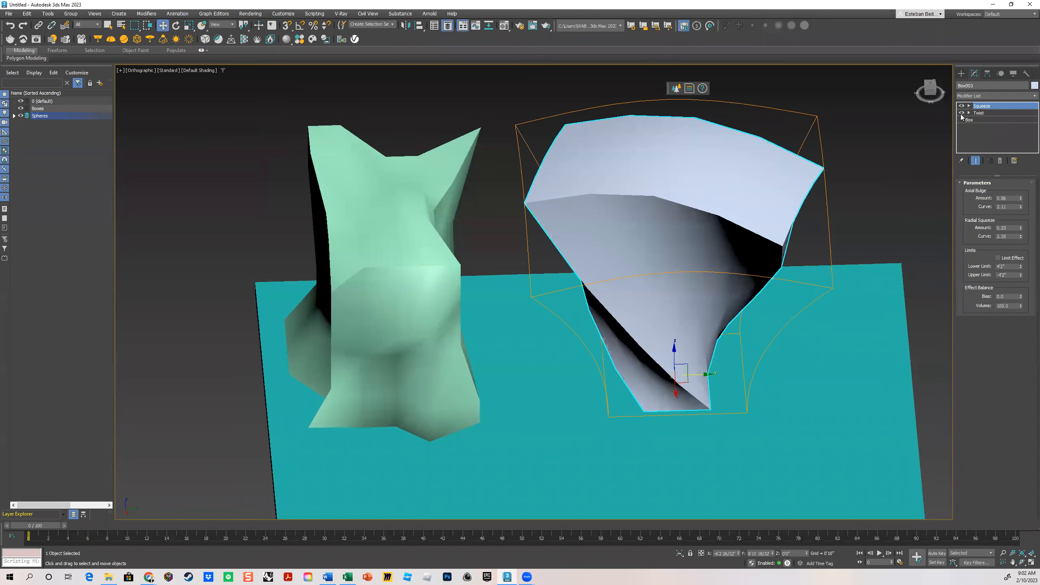
click(887, 161)
alt+middle_drag(729, 211, 700, 279)
scroll(737, 197, up, 4)
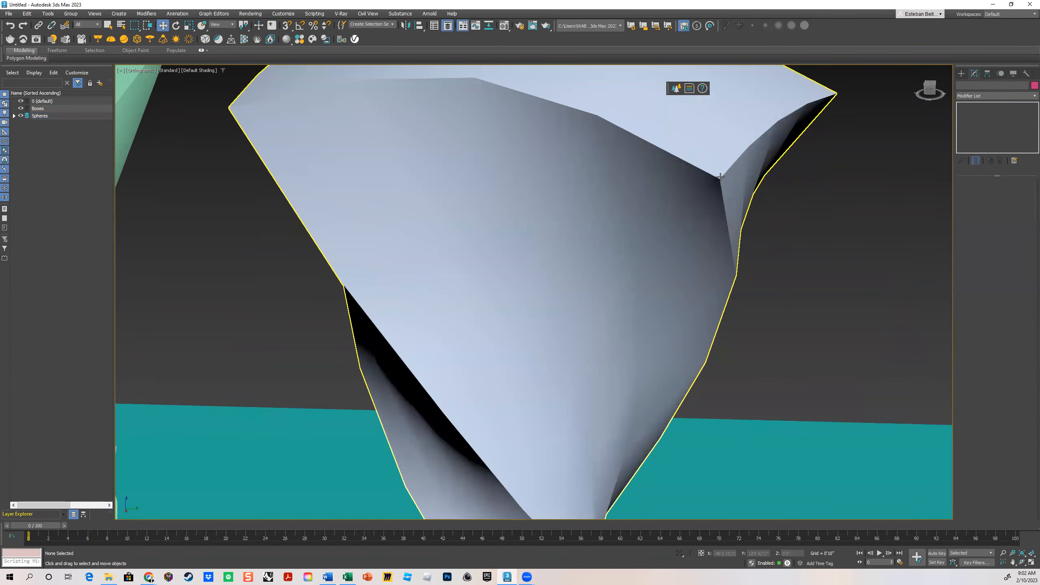
scroll(733, 189, down, 6)
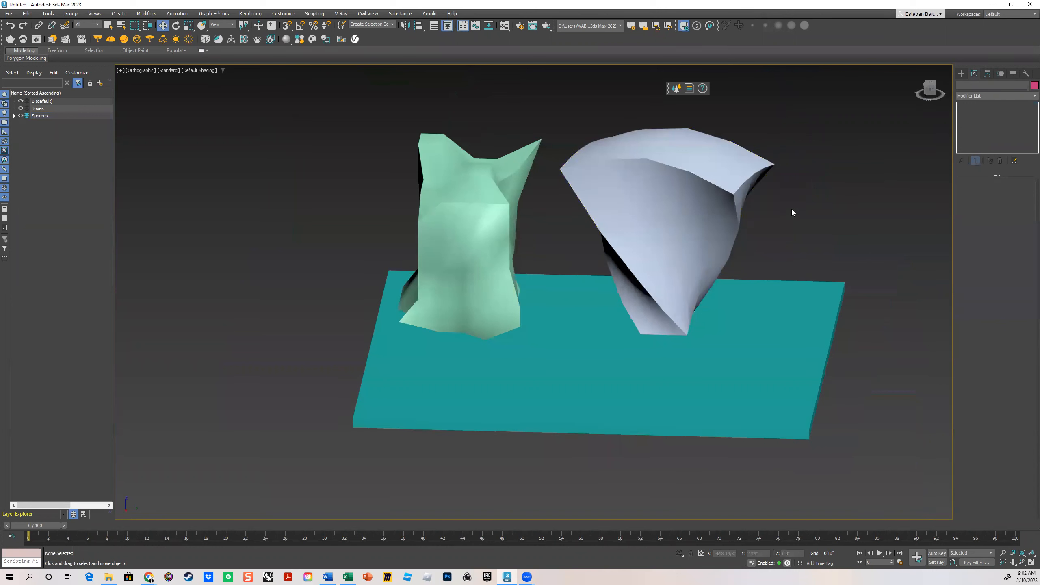
- Select the twisted and squeezed box and convert it to an editable mesh
click(659, 199)
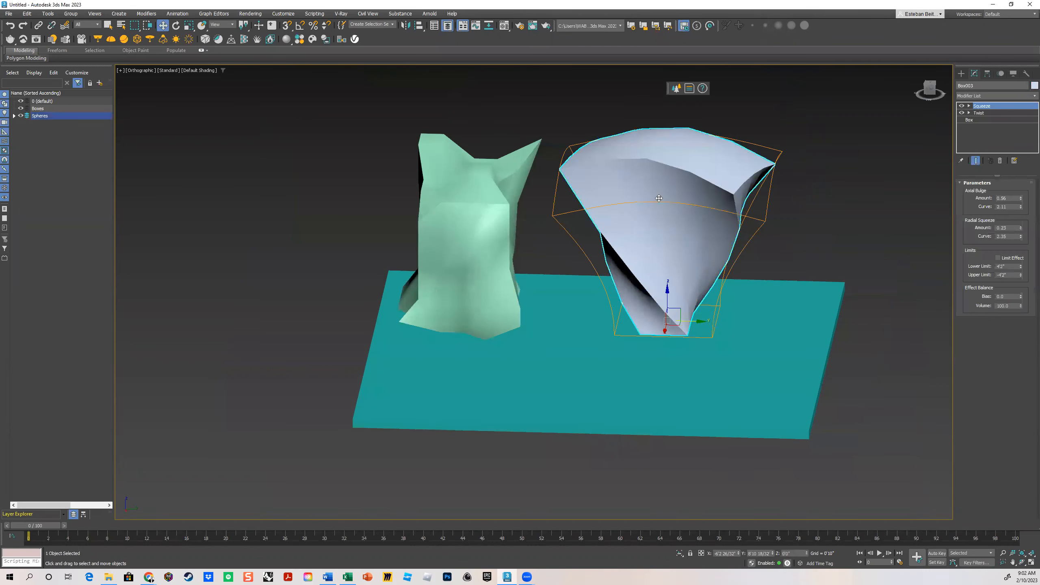
right_click(659, 198)
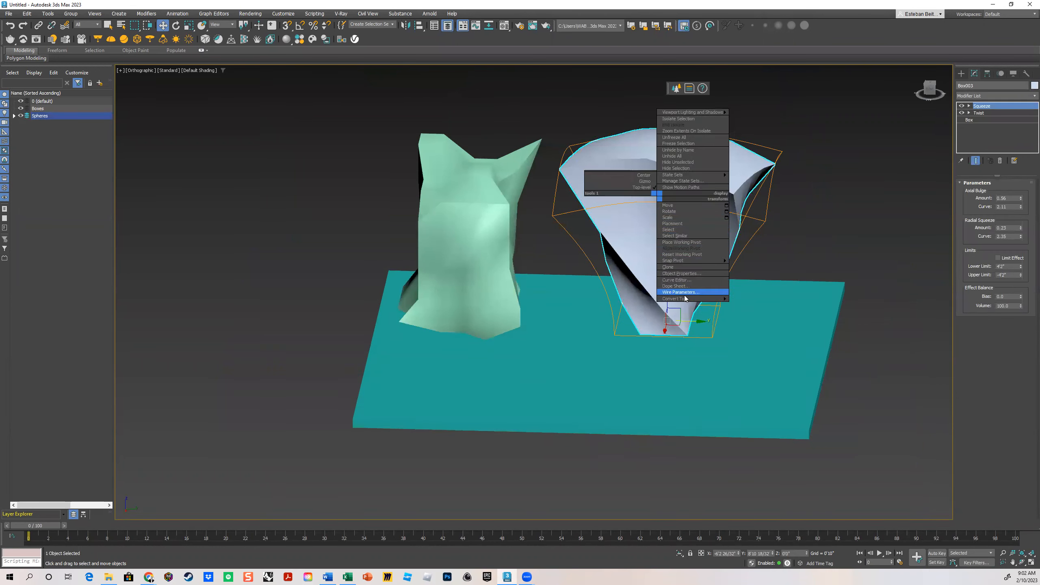
mouse_move(684, 296)
click(642, 299)
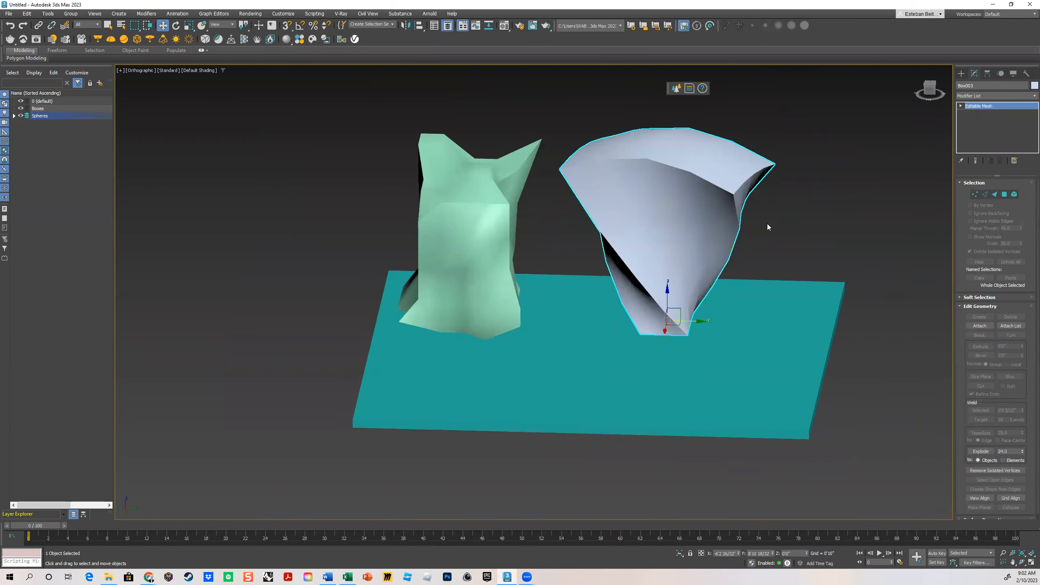
- Examine the converted mesh from above in wireframe and shaded display, deselecting it to check the shape and reselecting it
mouse_move(722, 231)
alt+middle_down()
mouse_move(605, 246)
mouse_move(687, 248)
mouse_move(727, 233)
mouse_move(761, 247)
mouse_move(928, 233)
mouse_move(797, 271)
mouse_move(697, 259)
alt+middle_up()
key(F3)
key(F3)
click(822, 215)
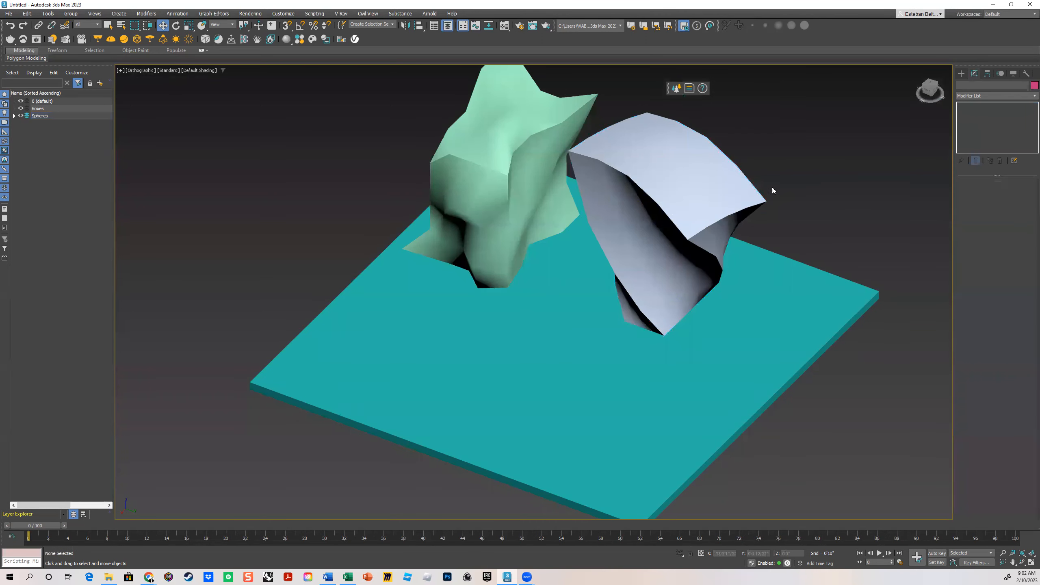
click(701, 167)
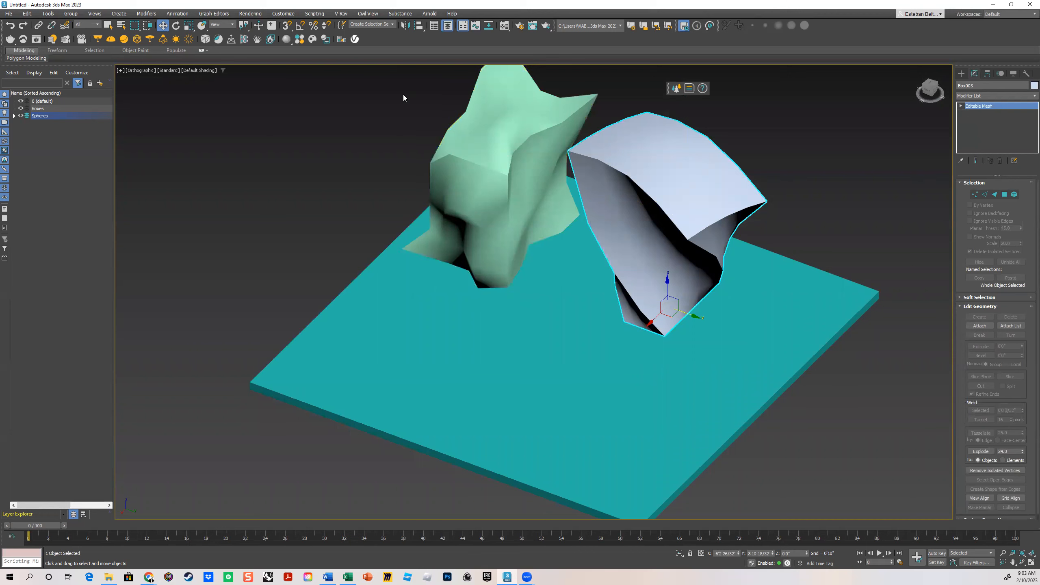
middle_drag(664, 229, 665, 216)
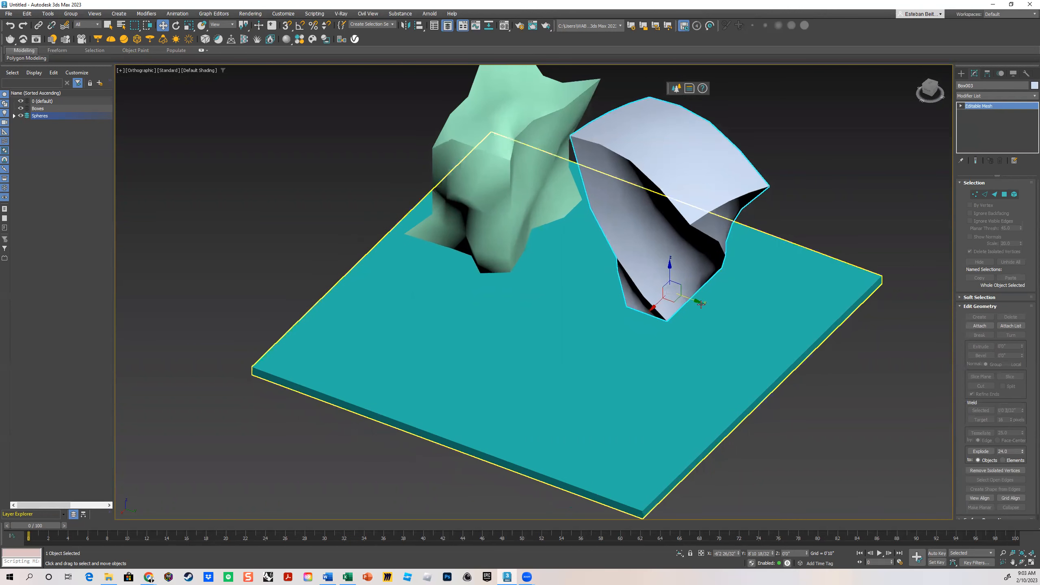
- Move the twisted box along the Y axis, farther away from the green box
drag(696, 302, 749, 323)
scroll(622, 290, down, 5)
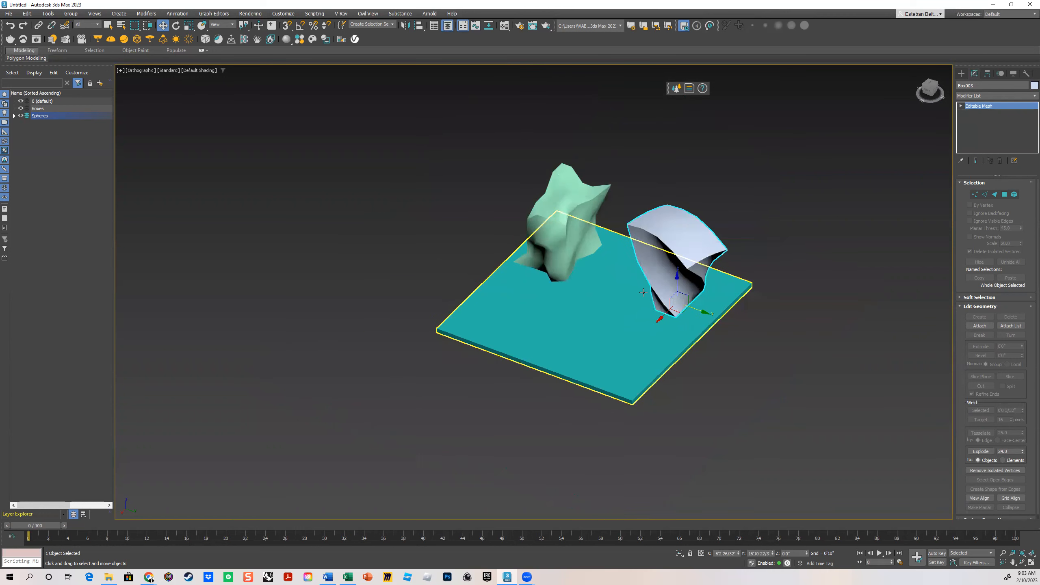
middle_drag(643, 292, 653, 278)
- Select the green box and the twisted box together and clone both as one copy along the X axis of the slab
click(582, 213)
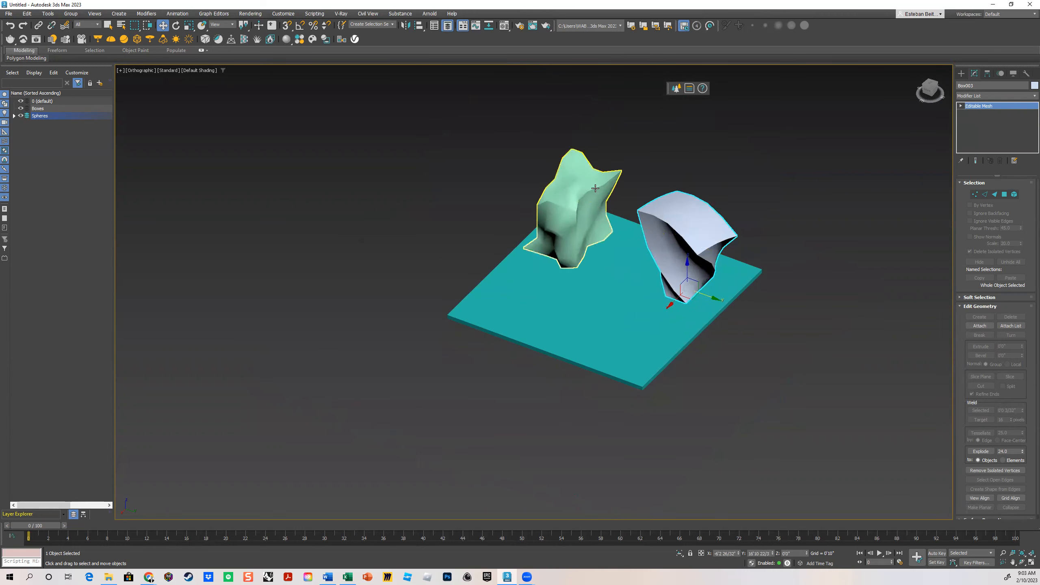
ctrl+click(698, 234)
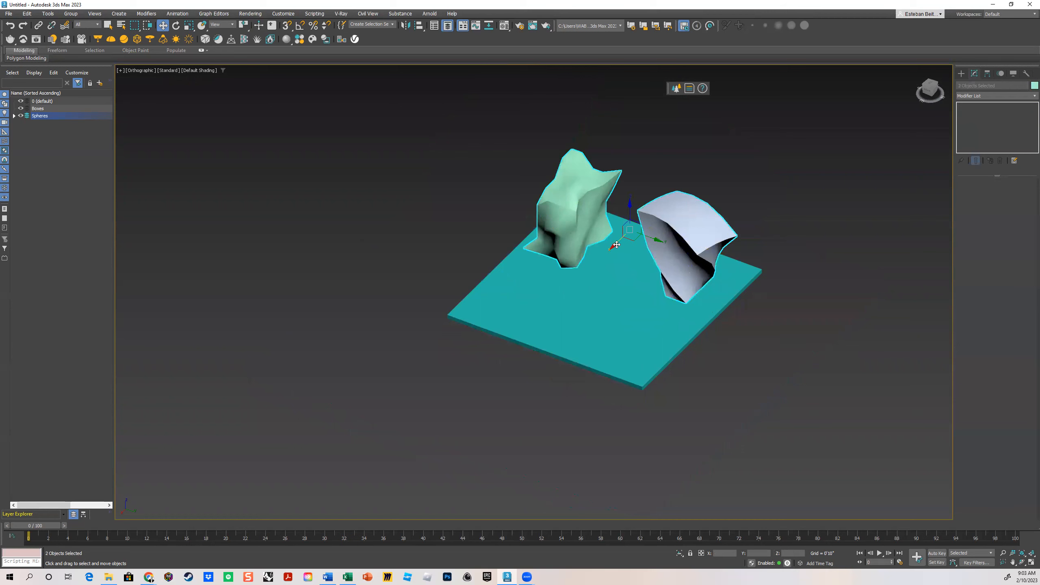
shift+drag(616, 244, 559, 304)
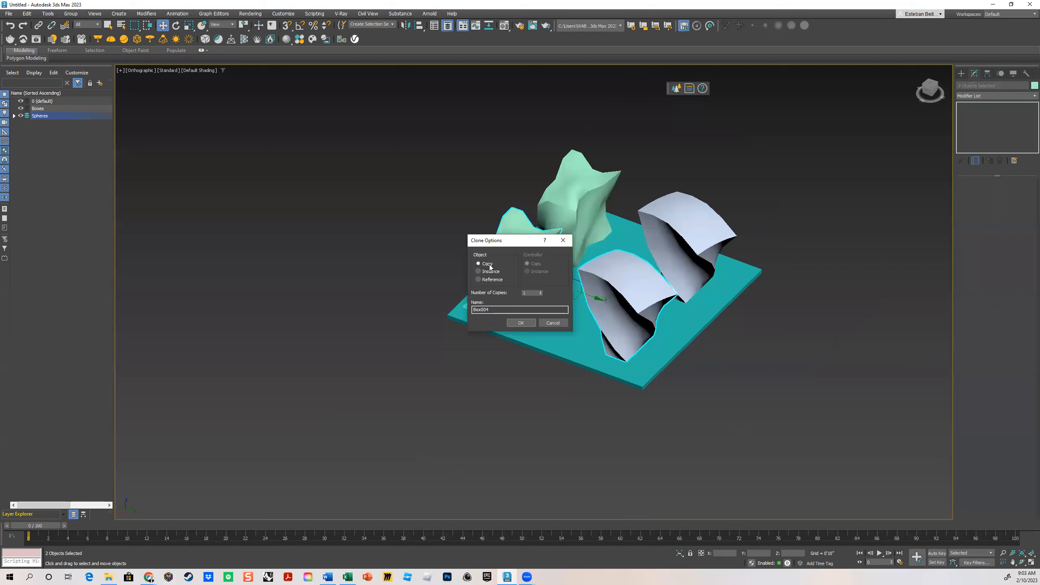
click(521, 323)
alt+middle_drag(543, 324, 585, 310)
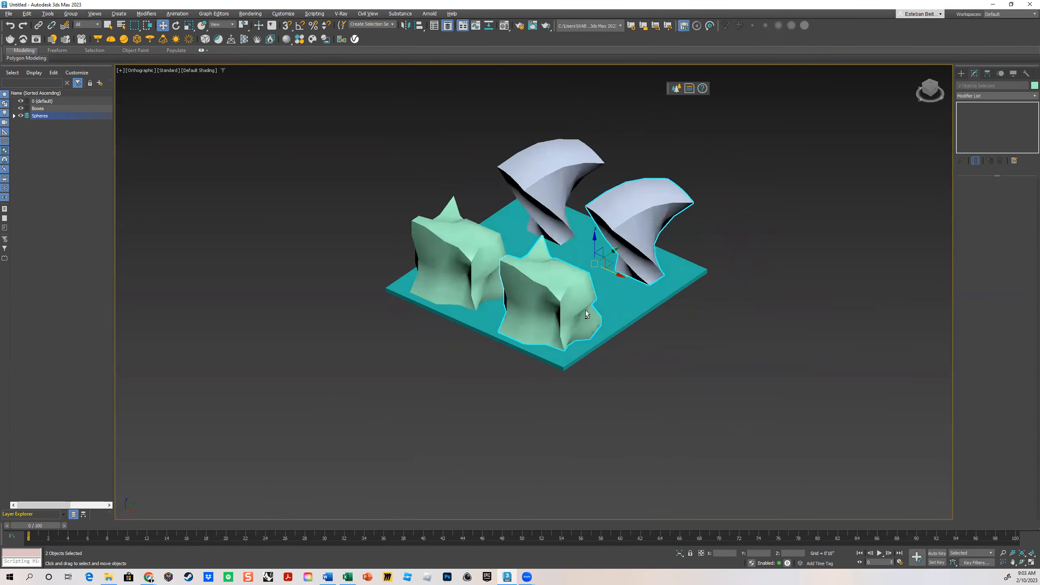
- Select the copied green box on its own and apply a MeshSmooth modifier to it
scroll(481, 312, up, 4)
scroll(481, 296, up, 3)
scroll(454, 393, down, 3)
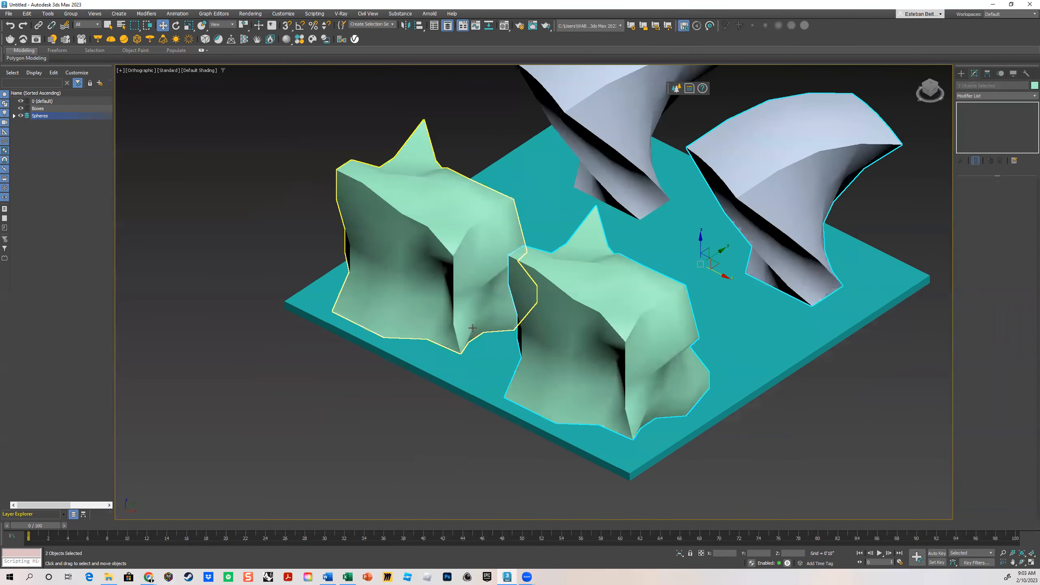
click(597, 325)
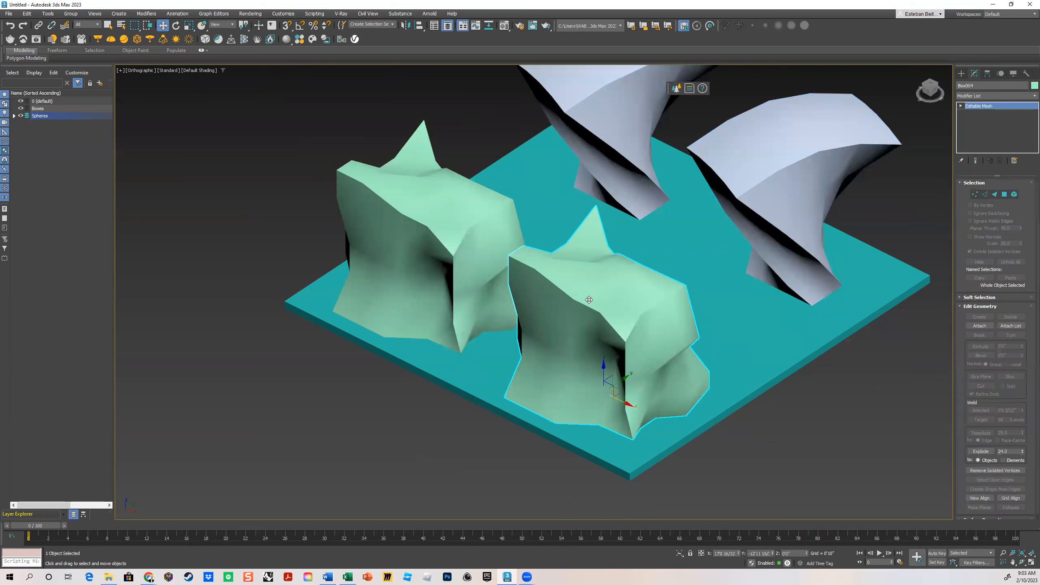
click(783, 411)
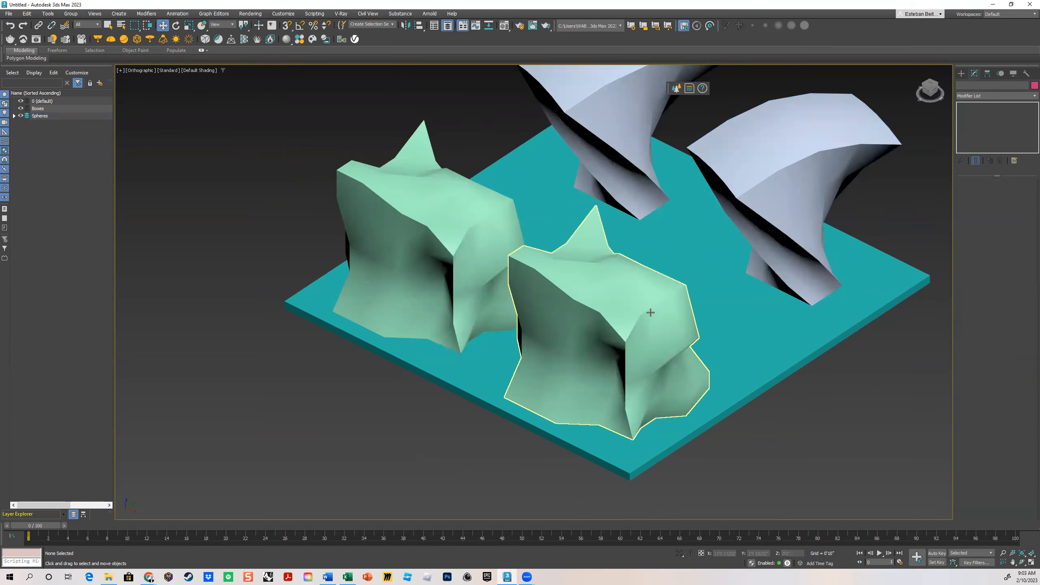
click(604, 306)
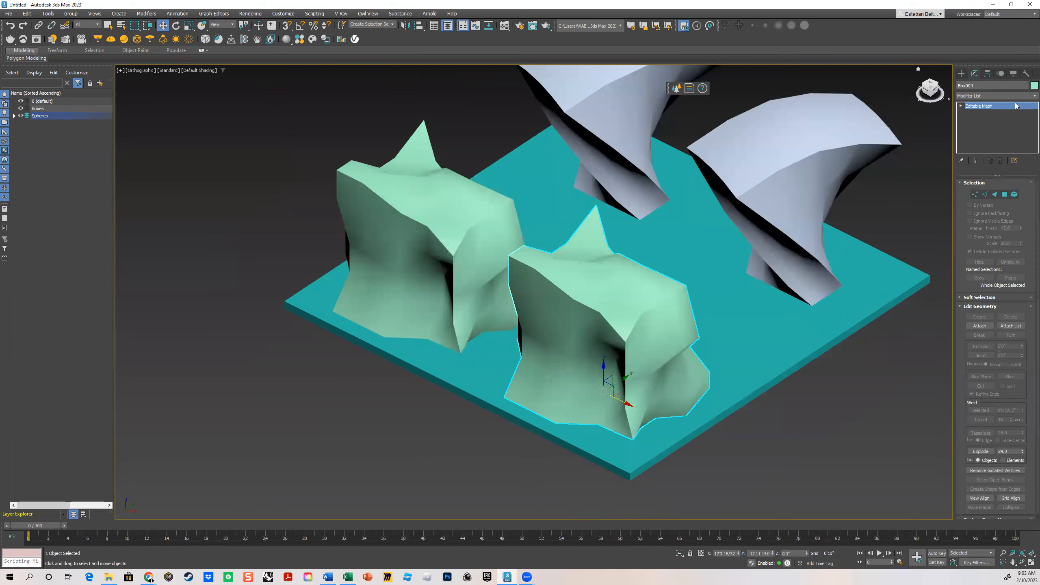
click(1028, 97)
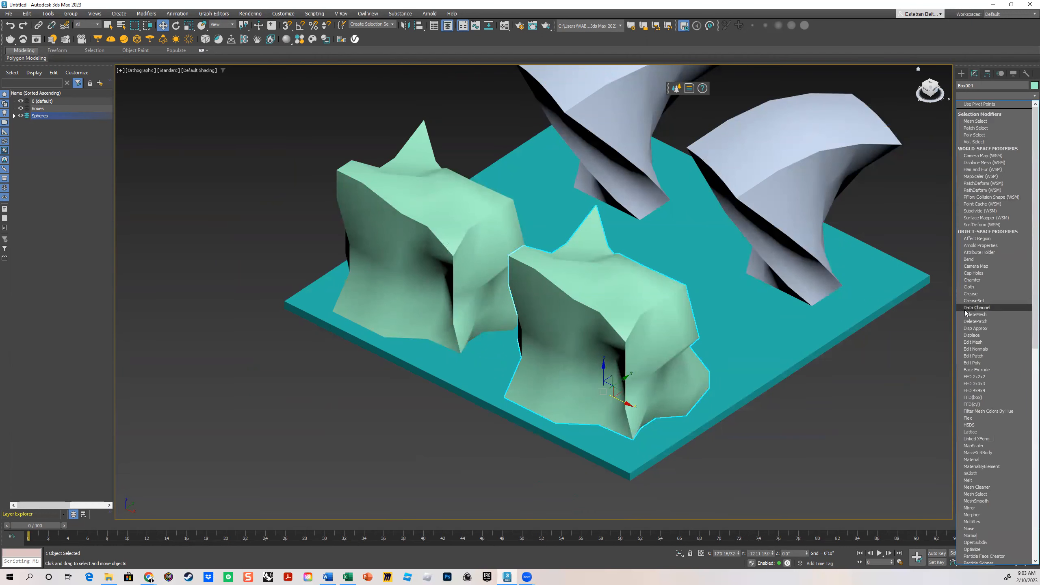
scroll(980, 334, down, 6)
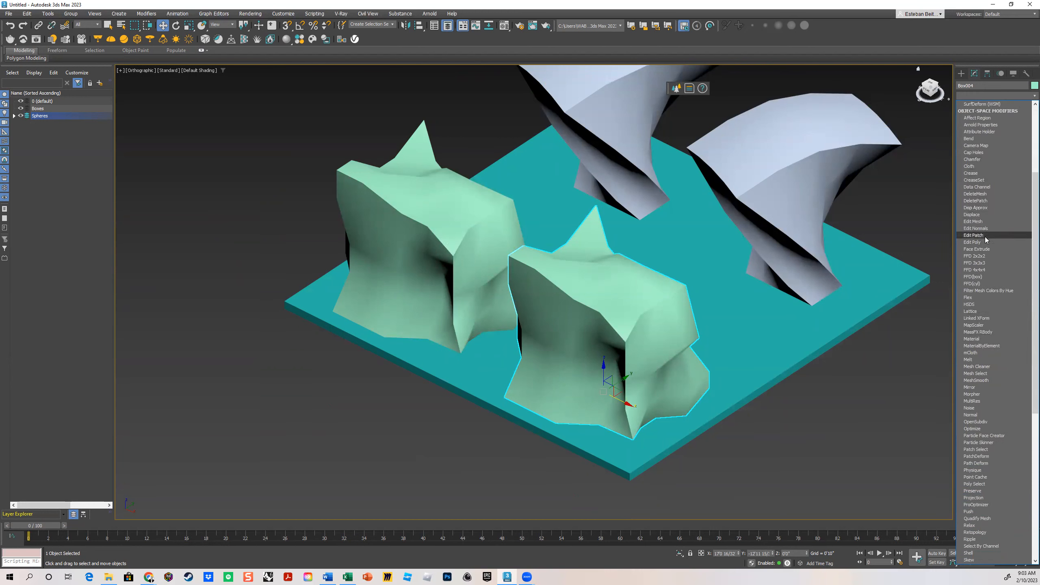
click(977, 379)
- Inspect the rounded green copy up close and add a Smooth modifier above MeshSmooth
alt+middle_drag(637, 386, 620, 310)
scroll(620, 310, up, 3)
mouse_move(653, 345)
alt+middle_down()
mouse_move(640, 349)
mouse_move(708, 342)
mouse_move(664, 350)
alt+middle_up()
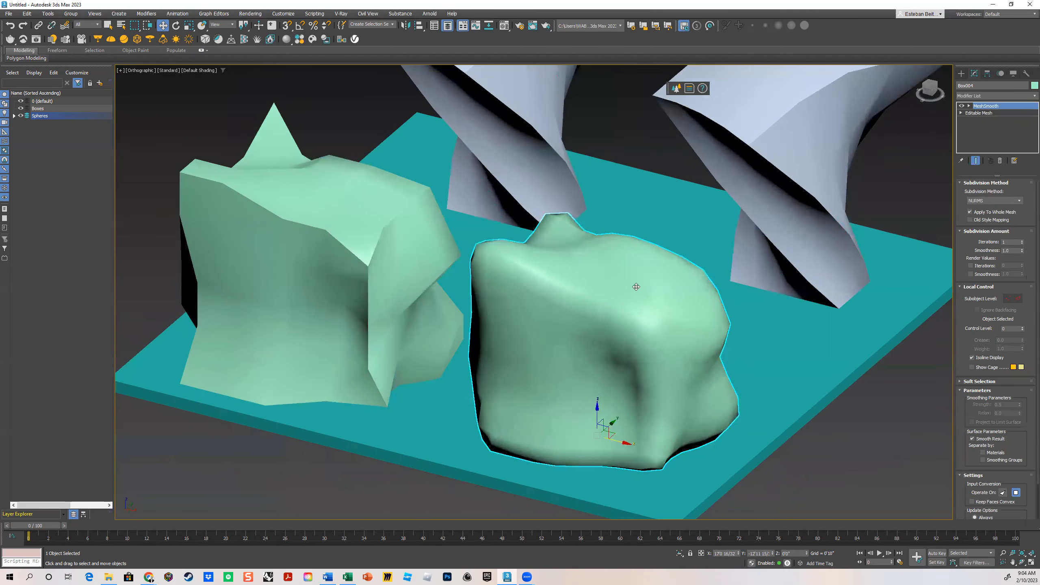
scroll(717, 331, up, 4)
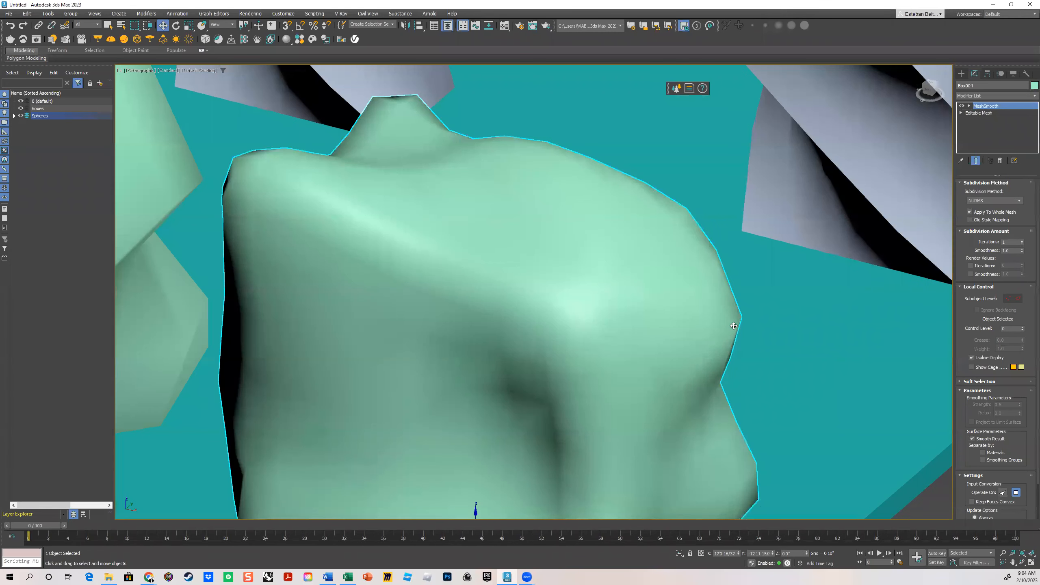
scroll(620, 235, down, 4)
alt+middle_drag(624, 244, 608, 260)
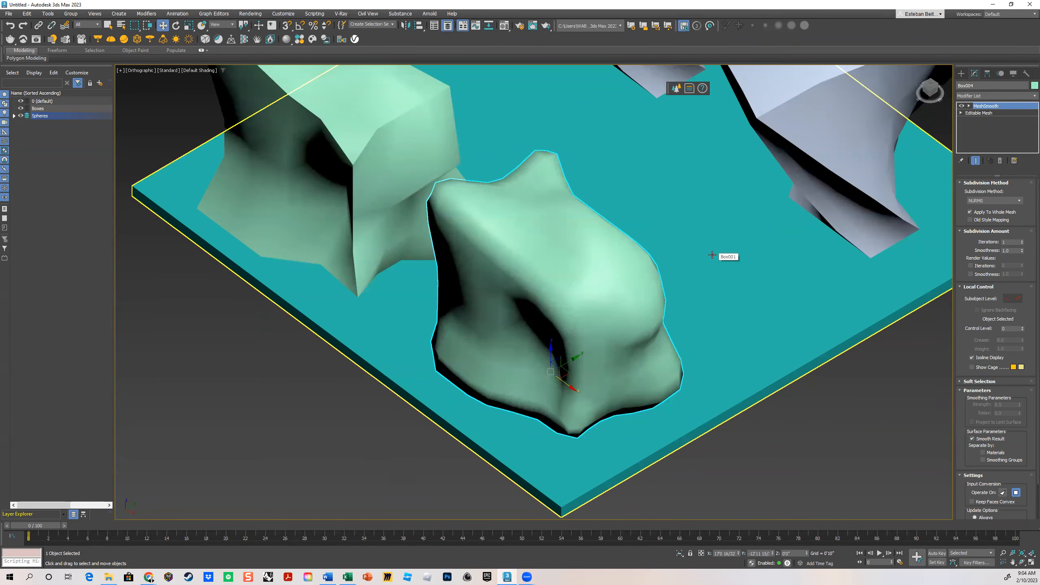
click(1028, 94)
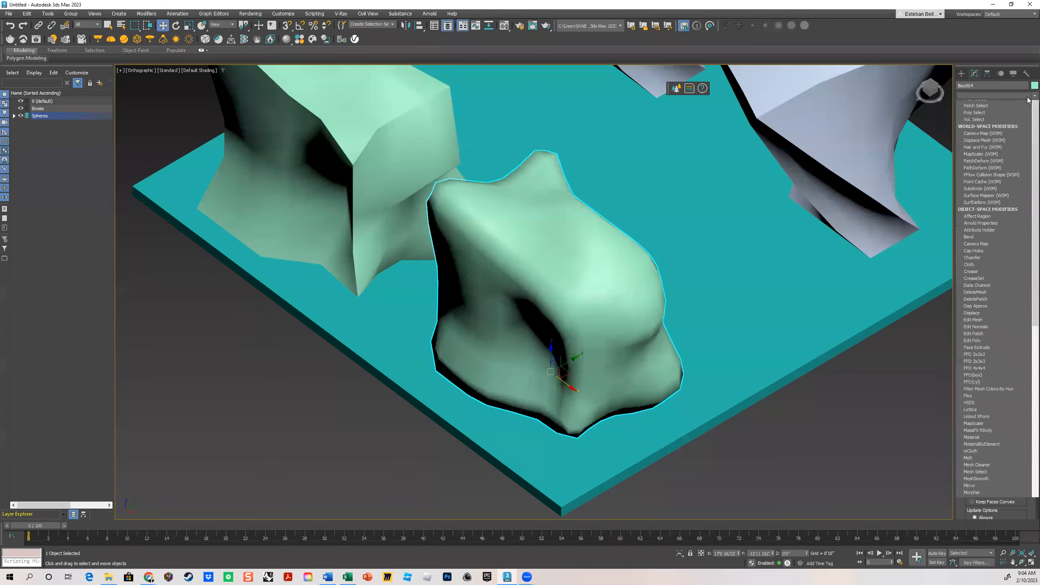
drag(1028, 163, 1028, 318)
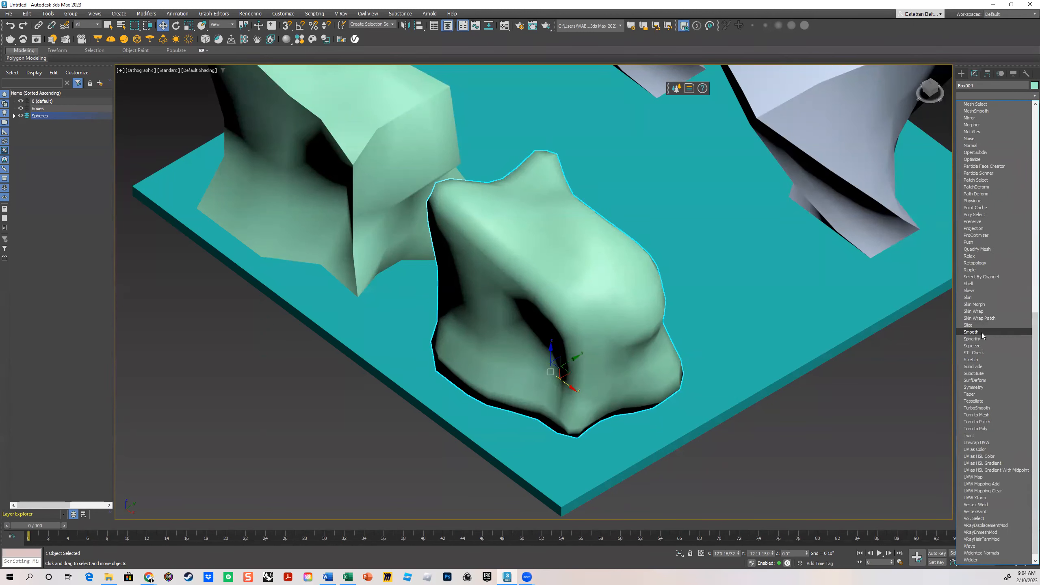
click(971, 332)
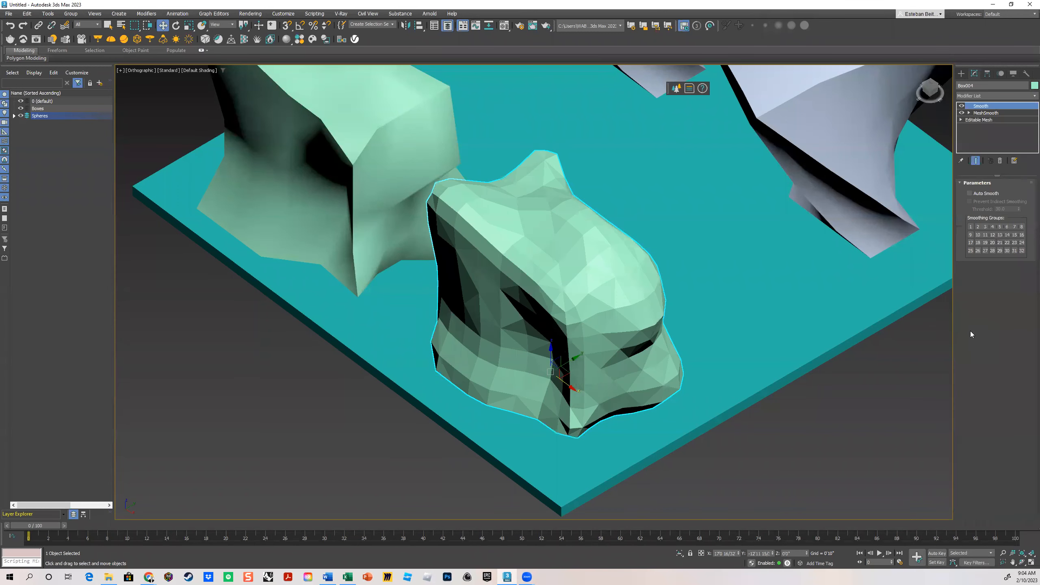
- Try several smoothing groups in the Smooth modifier, starting with group 2 and ending with only group 1 active
alt+middle_drag(622, 293, 520, 295)
scroll(523, 296, up, 5)
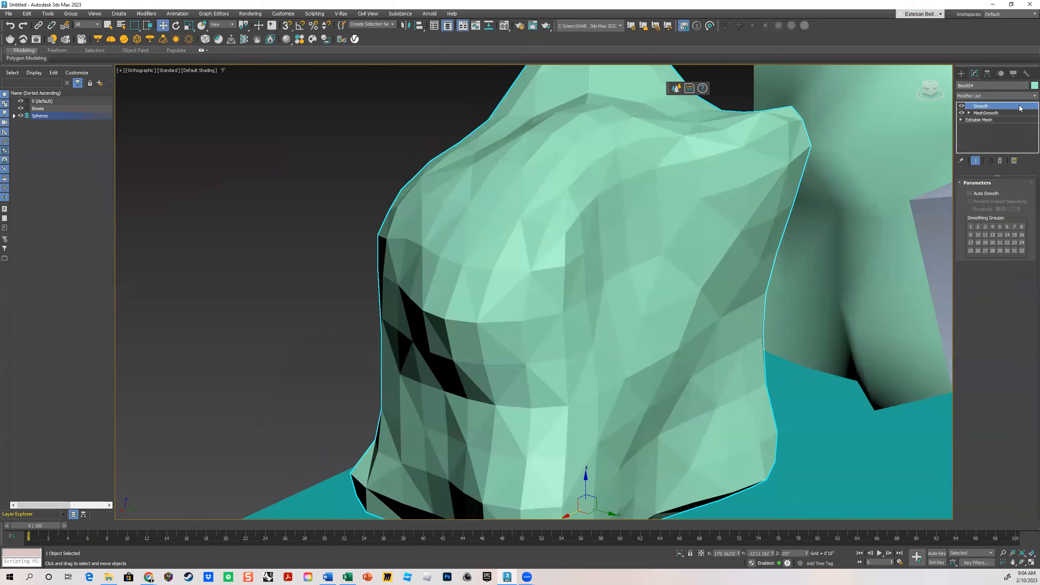
click(978, 227)
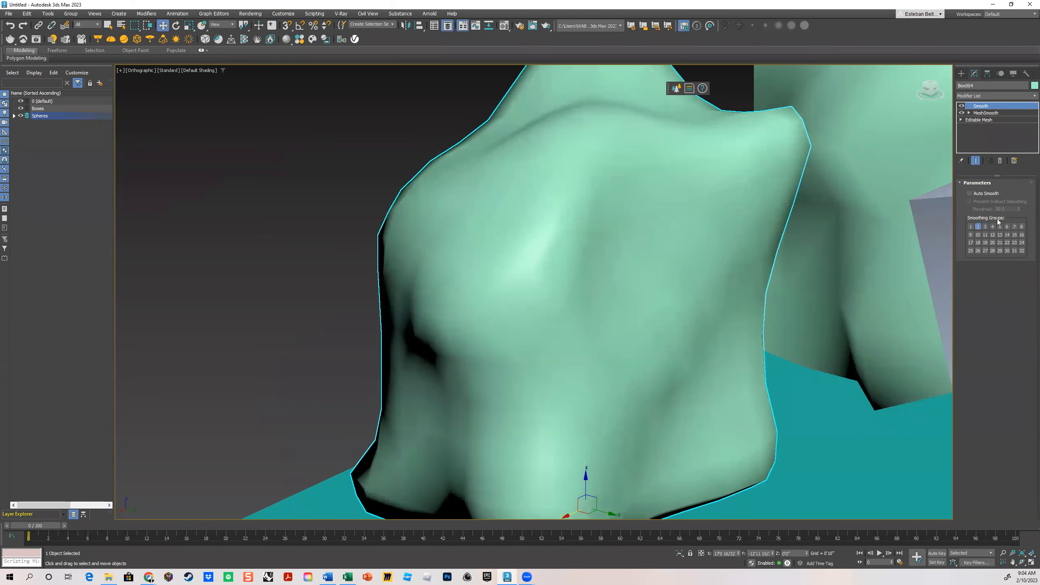
click(985, 227)
click(1014, 227)
click(978, 228)
click(999, 227)
click(1000, 228)
click(1007, 236)
click(1007, 235)
click(992, 242)
click(993, 242)
click(970, 226)
alt+middle_drag(762, 245, 750, 281)
scroll(750, 286, down, 4)
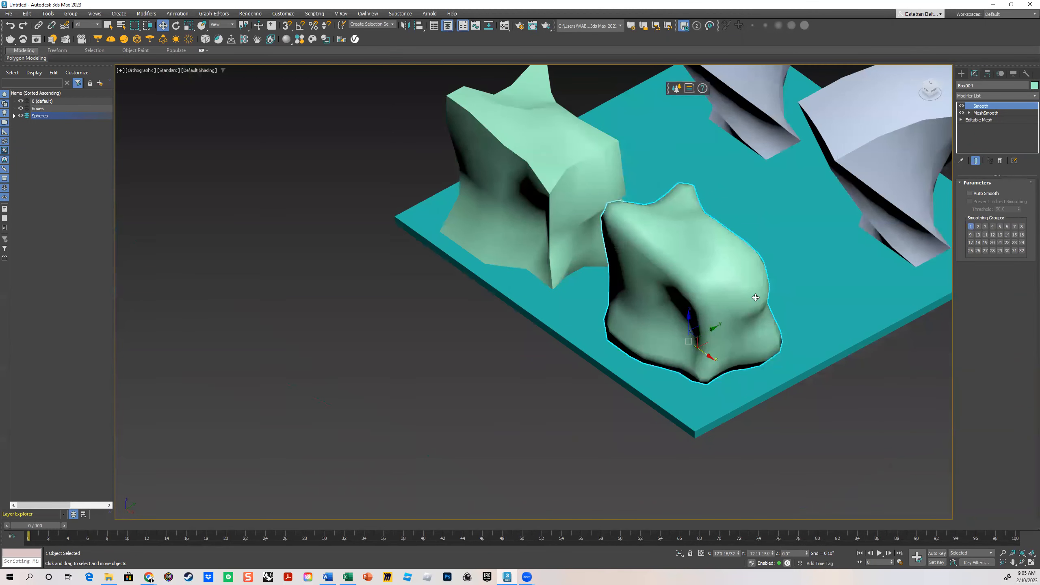
- Delete the Smooth and MeshSmooth modifiers from the copied green box
right_click(995, 107)
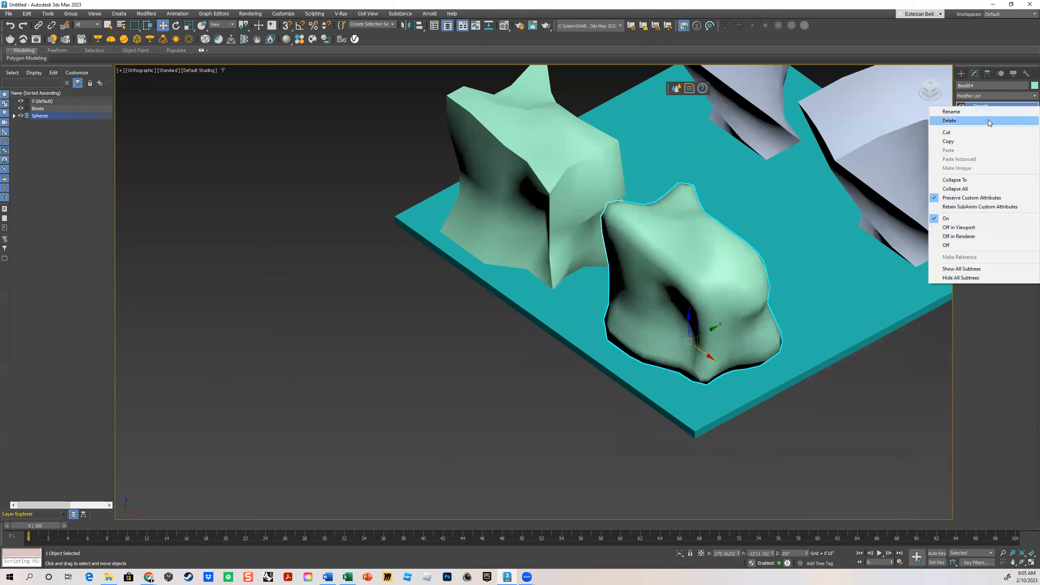
click(988, 119)
right_click(1001, 104)
click(998, 119)
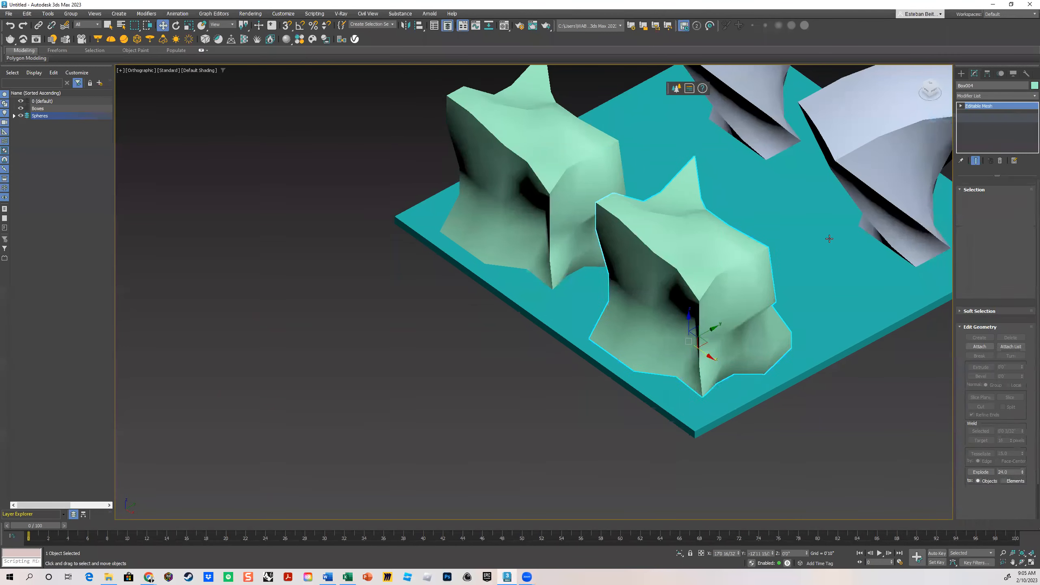
- Clone the copied green box along the X axis to a spot just off the slab
scroll(737, 361, down, 3)
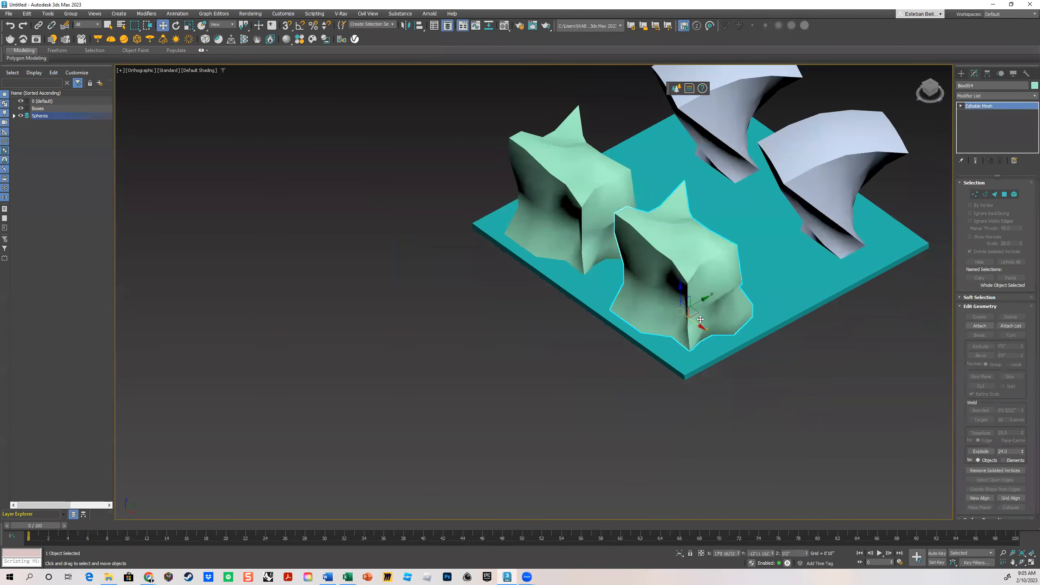
shift+drag(702, 327, 839, 429)
click(521, 323)
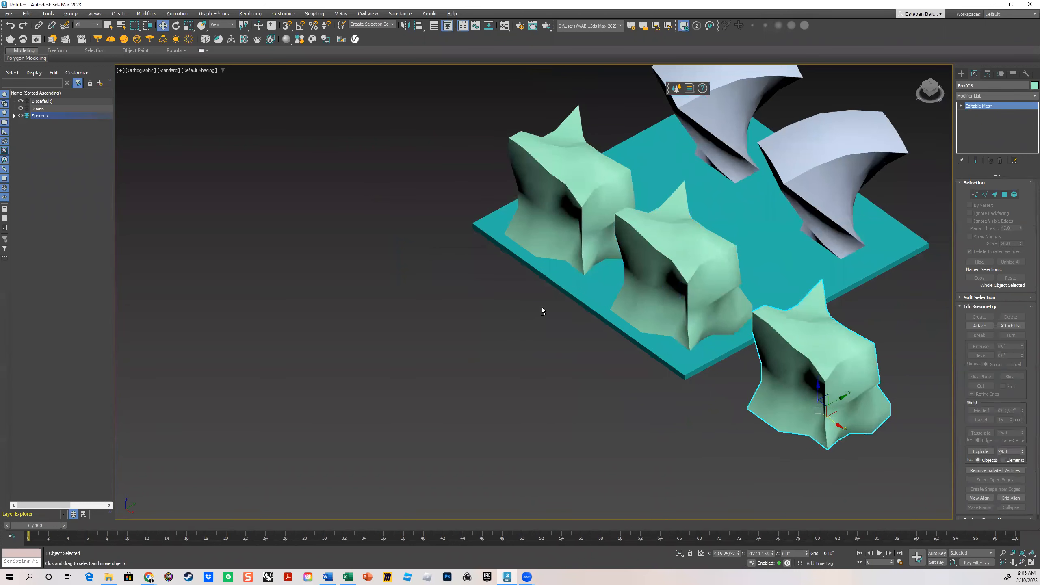
alt+middle_drag(541, 307, 545, 263)
alt+middle_drag(520, 314, 676, 313)
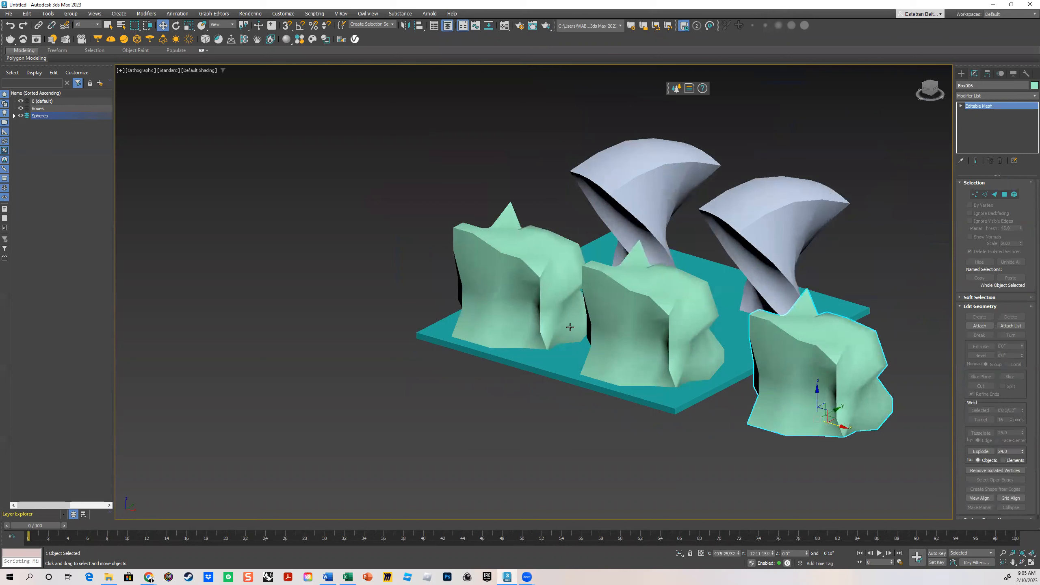
- Select the middle green box and apply a Smooth modifier directly above its Editable Mesh
click(676, 313)
click(1025, 99)
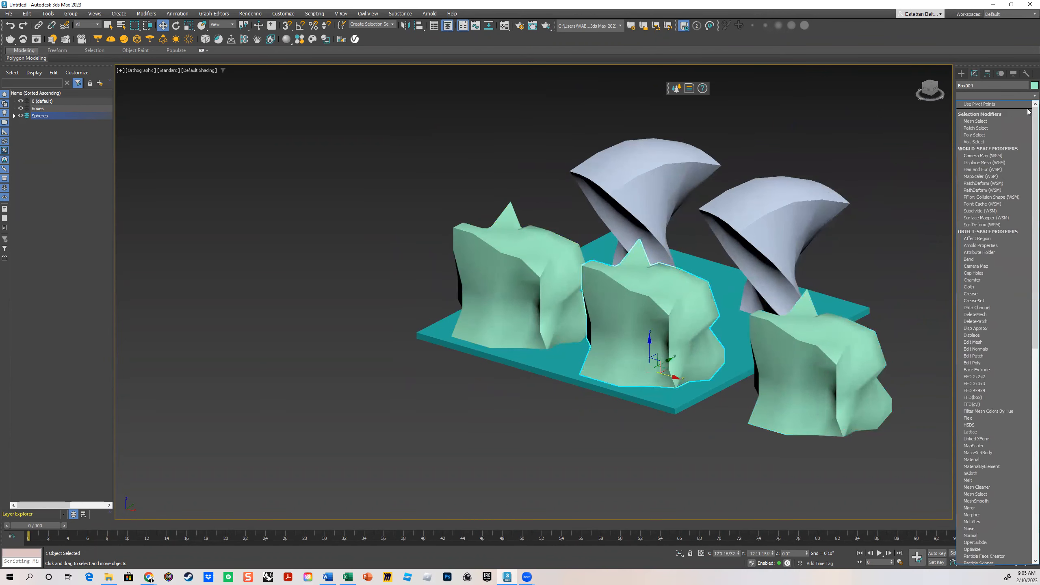
scroll(989, 362, down, 10)
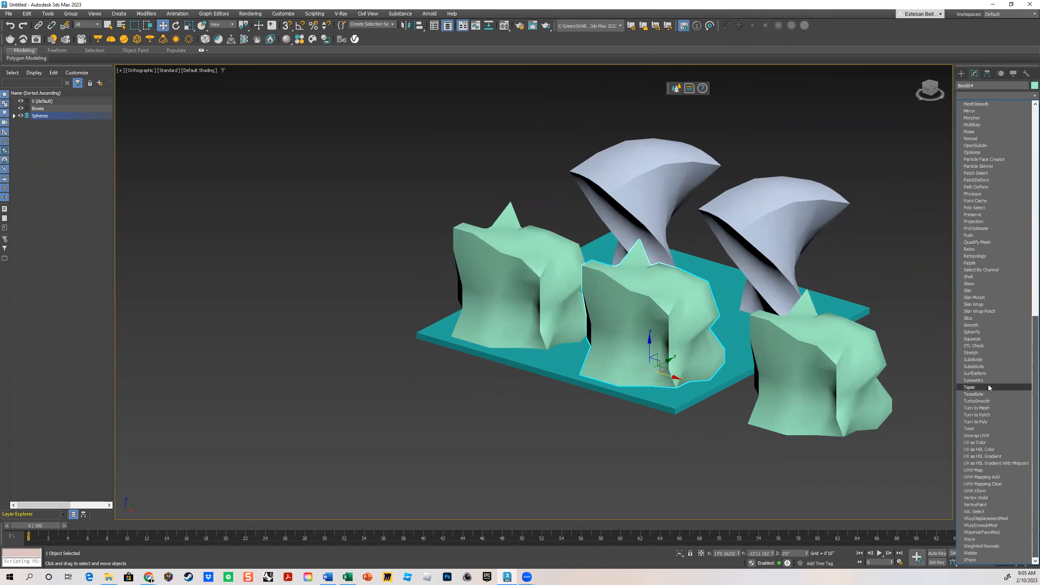
click(976, 325)
- Compare the faceted middle box with the original green box in shaded and wireframe display
scroll(667, 336, up, 5)
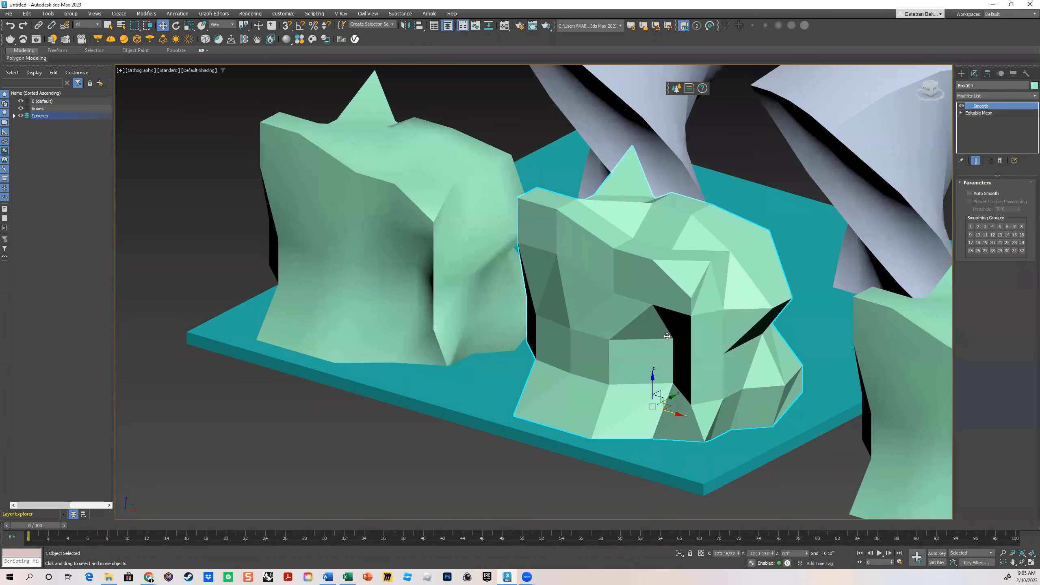
mouse_move(688, 320)
alt+middle_down()
mouse_move(658, 364)
mouse_move(662, 400)
mouse_move(650, 399)
mouse_move(591, 341)
mouse_move(707, 329)
mouse_move(611, 287)
alt+middle_up()
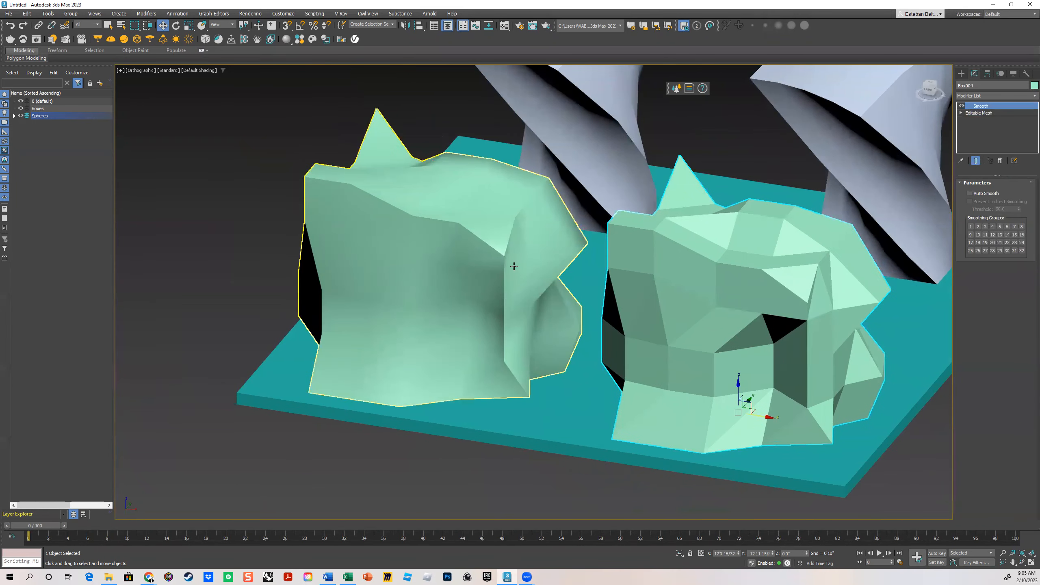
key(F3)
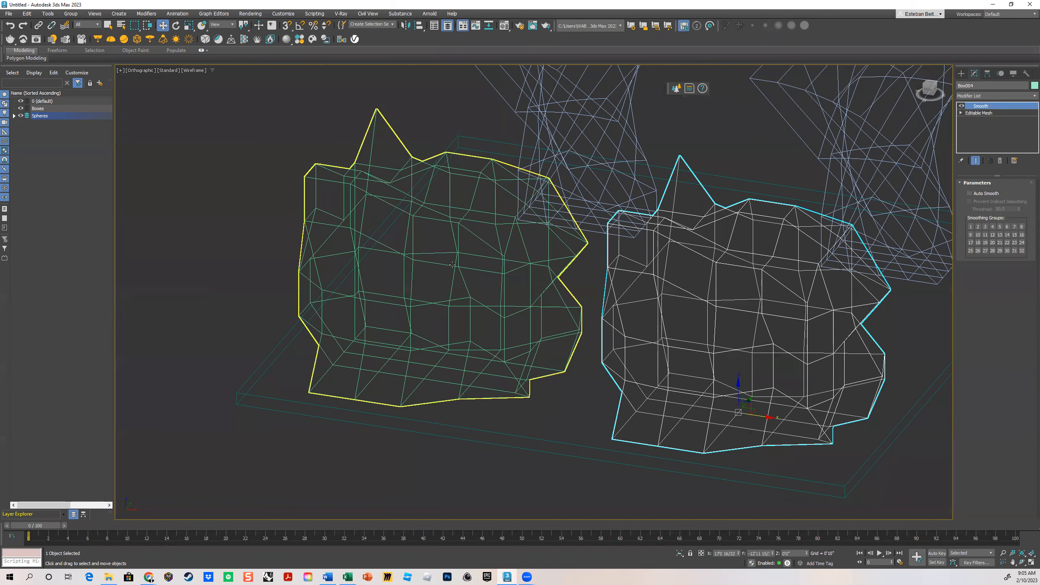
key(F3)
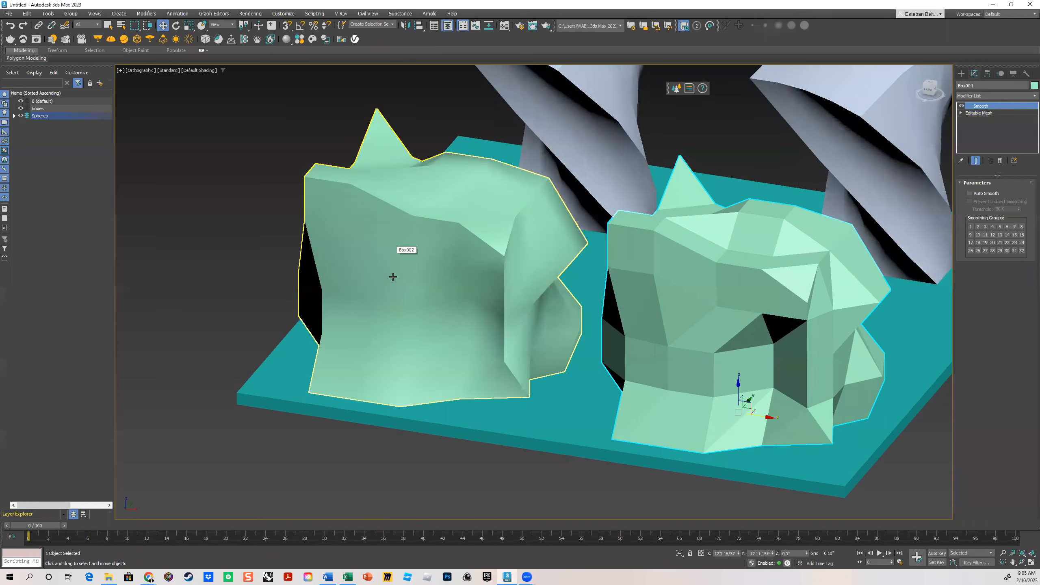
middle_drag(457, 289, 370, 272)
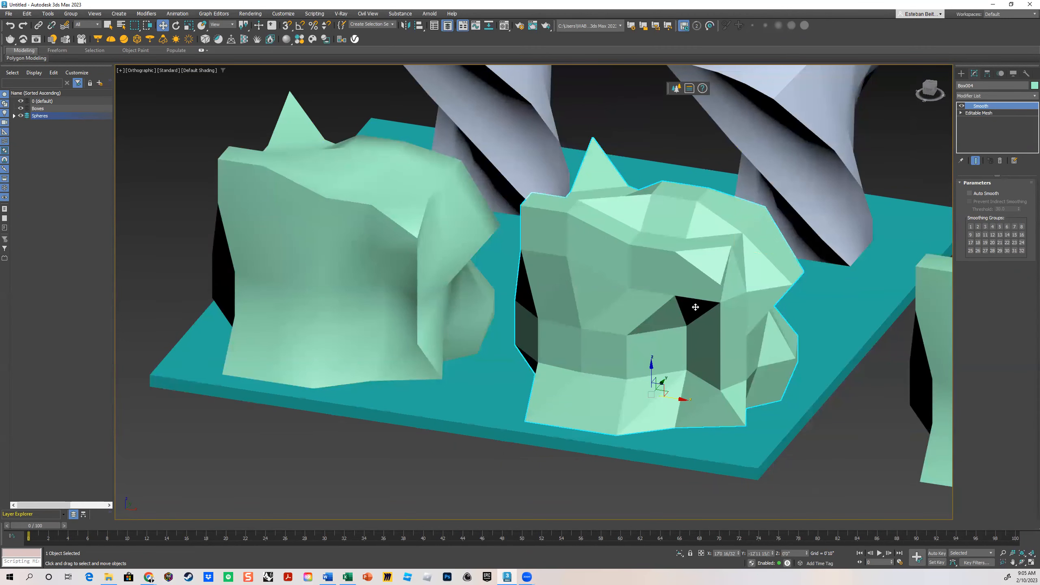
key(F3)
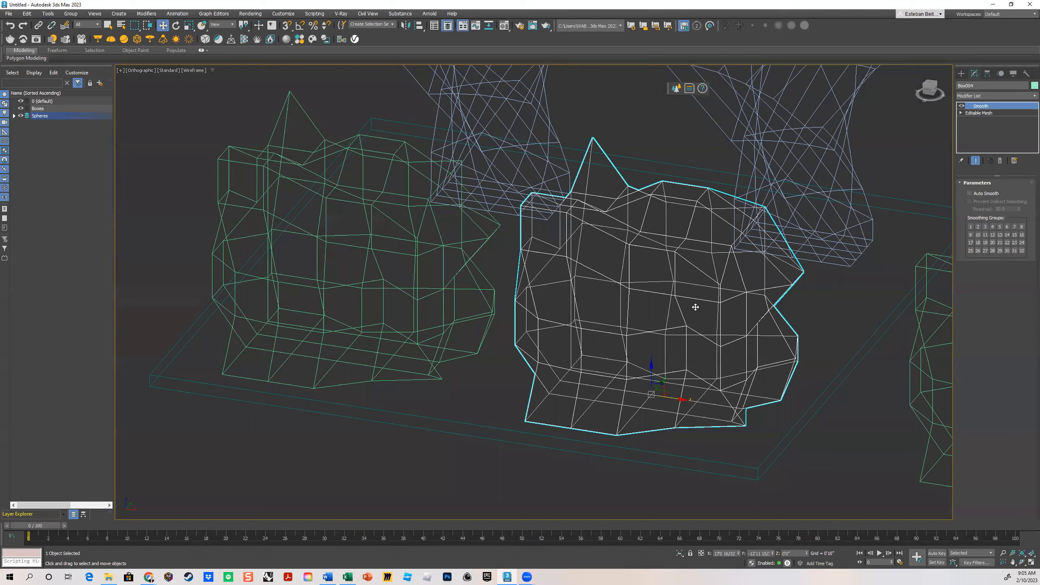
key(F3)
- Try smoothing groups 2 and 1 in the Smooth modifier of the faceted middle box
alt+middle_drag(677, 304, 660, 286)
scroll(671, 282, up, 2)
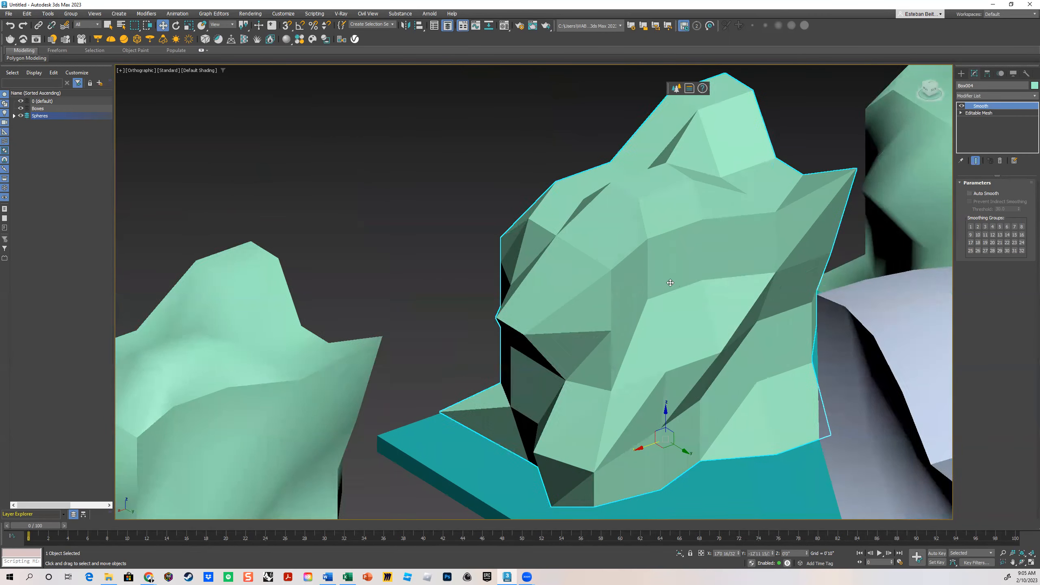
click(978, 229)
click(971, 228)
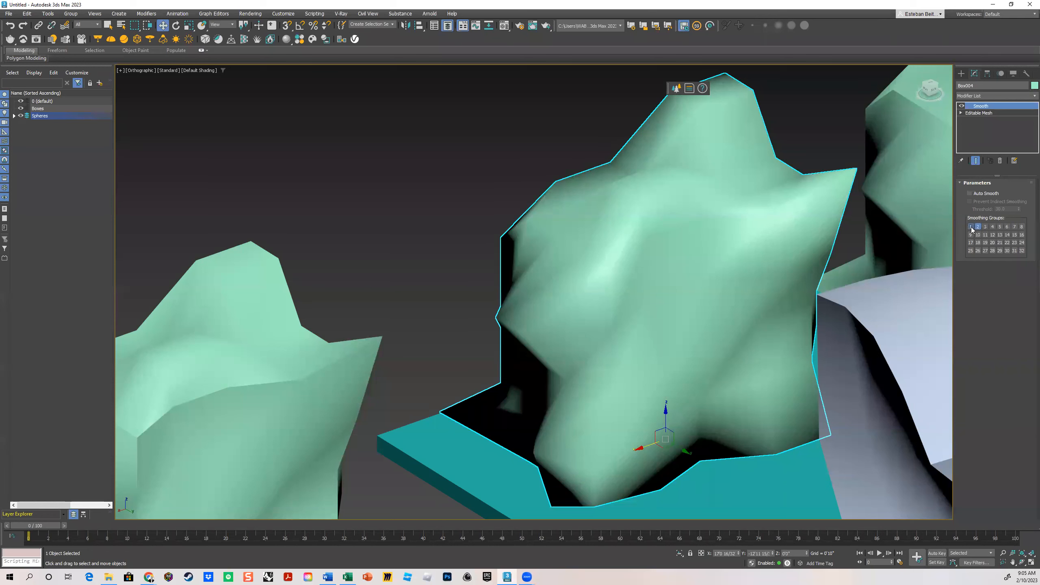
- Turn off smoothing groups 2 and 1 in the Smooth modifier of the middle green box
click(978, 227)
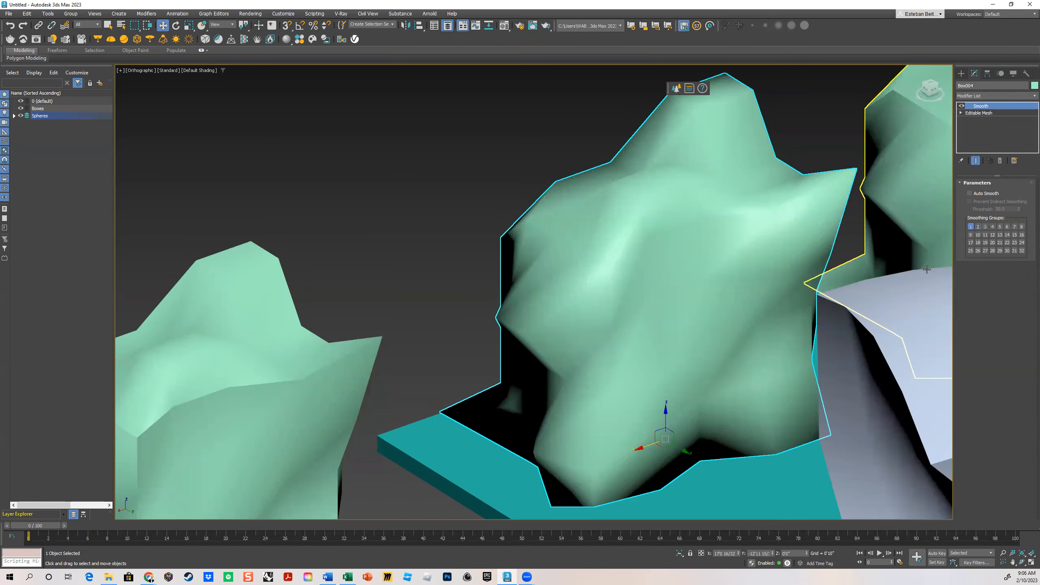
click(972, 227)
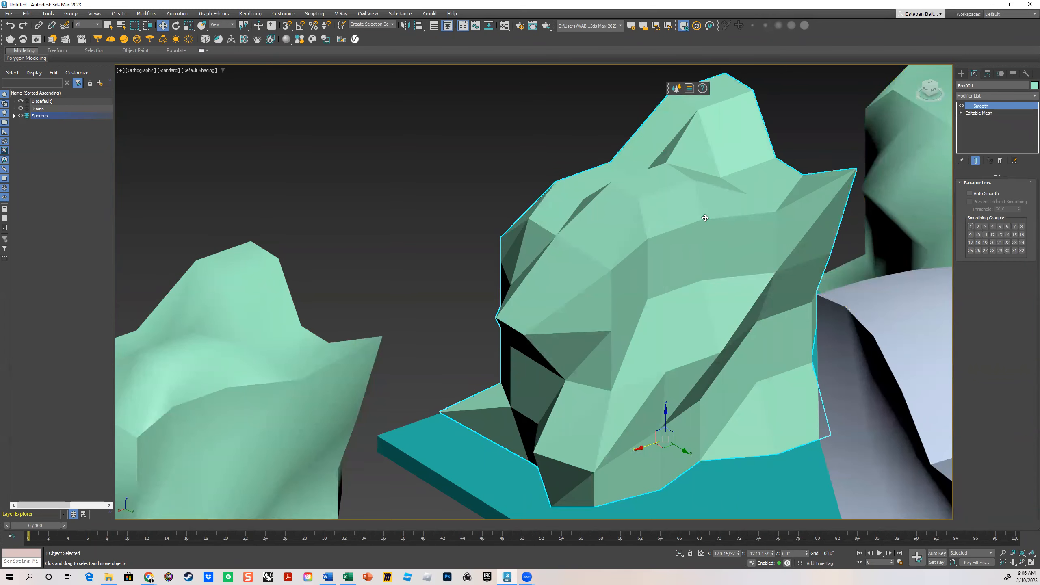
alt+middle_drag(635, 225, 659, 278)
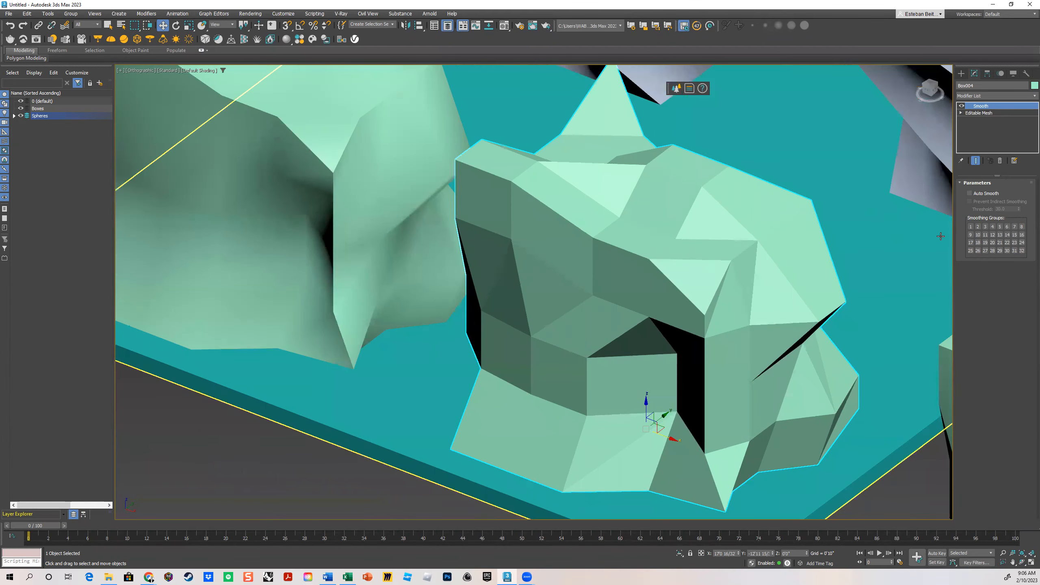
- Try Auto Smooth repeatedly on and off on the middle green box, leaving it off
click(969, 194)
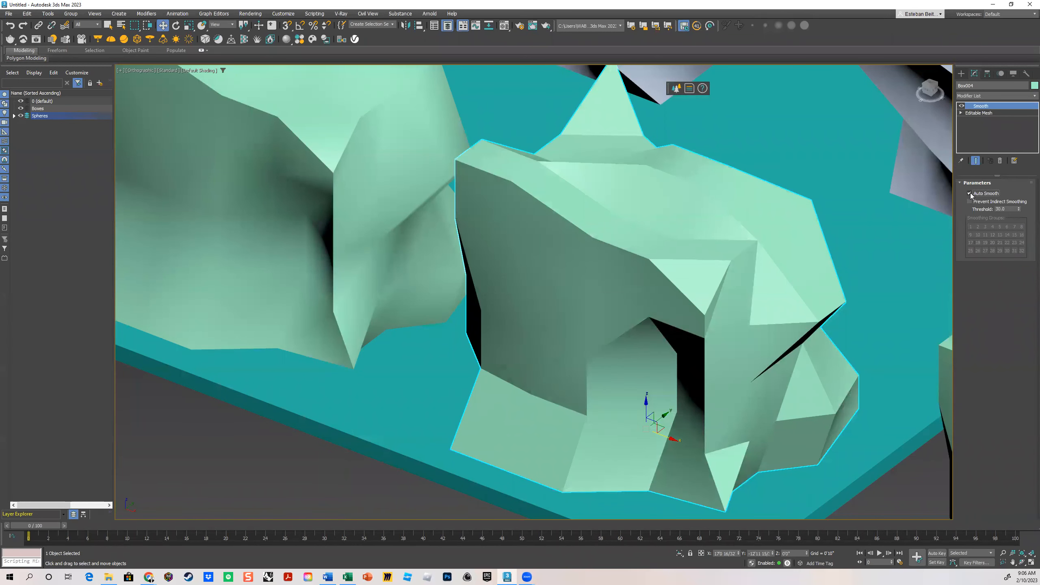
click(969, 194)
click(969, 194)
click(969, 193)
click(970, 193)
click(970, 193)
click(970, 192)
click(970, 193)
click(970, 193)
click(970, 193)
click(970, 193)
- Select the green box off the slab and apply a Smooth modifier with Auto Smooth enabled
scroll(673, 218, down, 3)
middle_drag(673, 218, 351, 193)
click(683, 322)
click(995, 95)
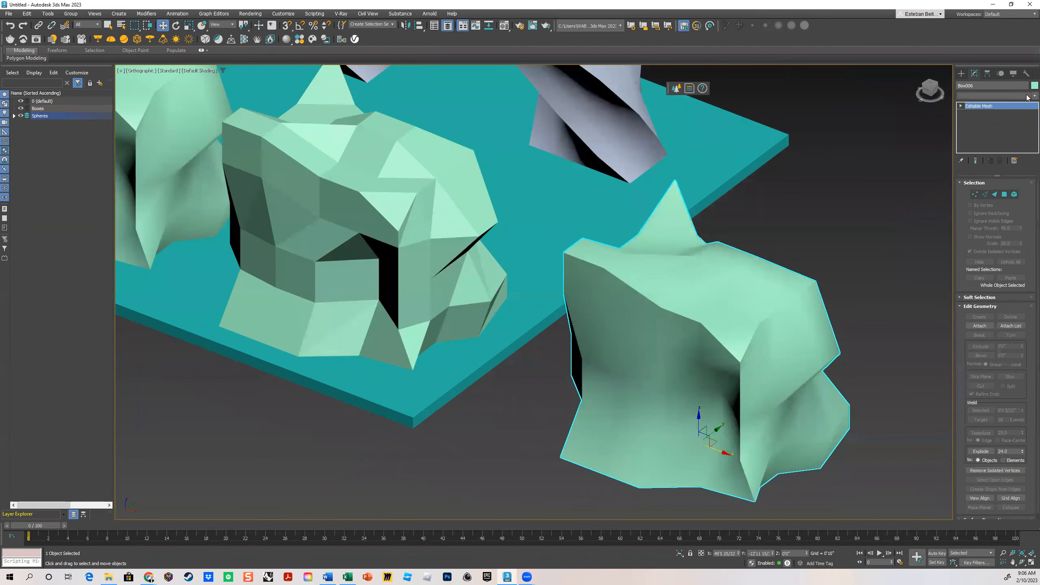
scroll(987, 407, down, 2)
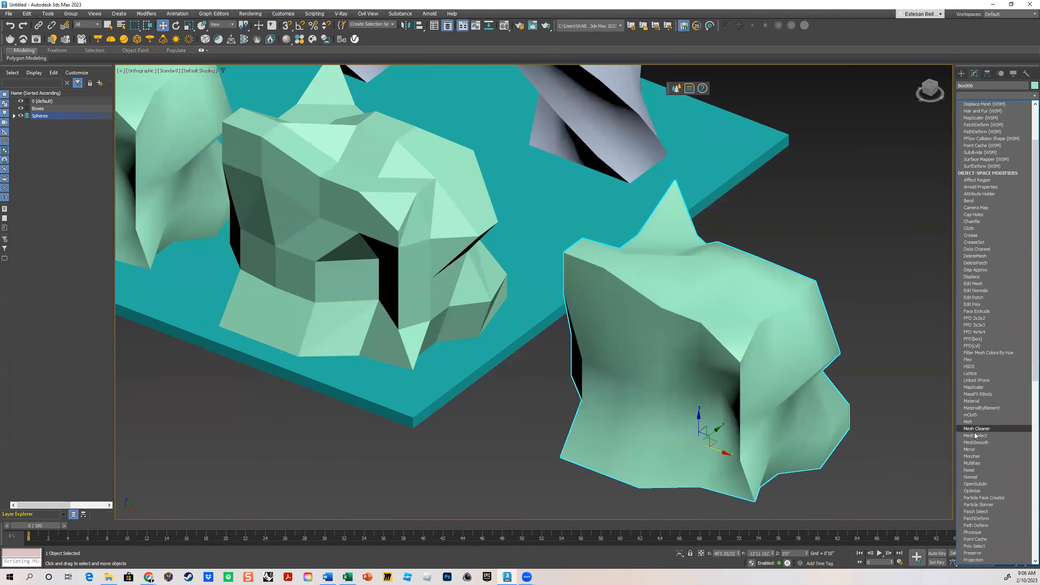
scroll(985, 394, down, 2)
scroll(985, 401, down, 8)
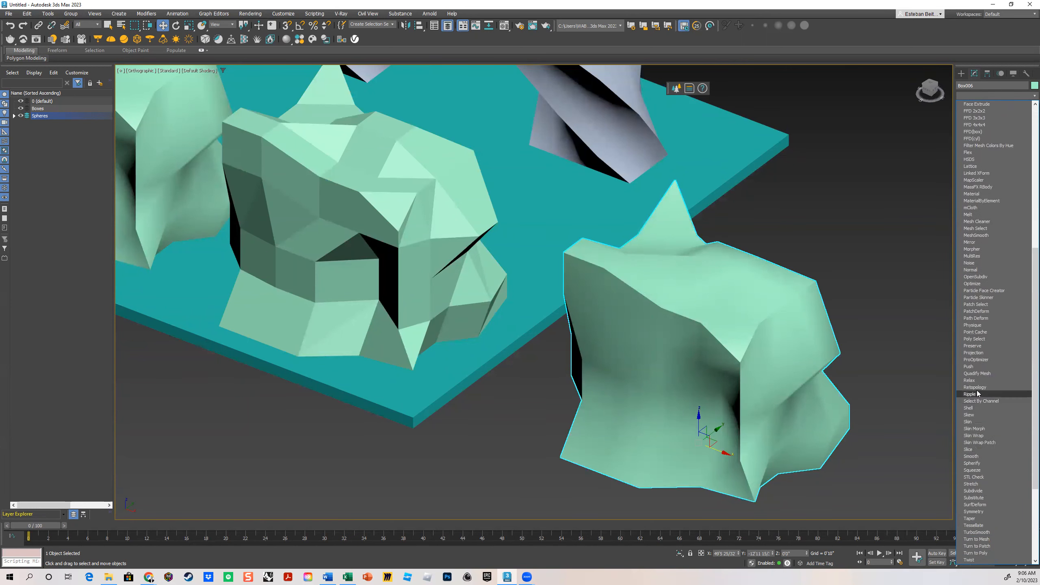
click(982, 455)
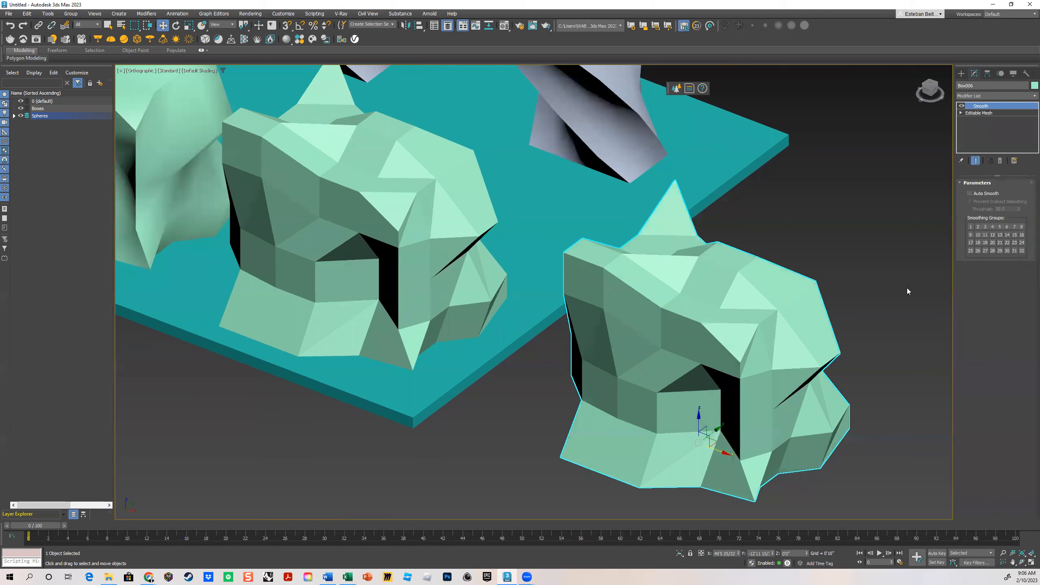
click(973, 193)
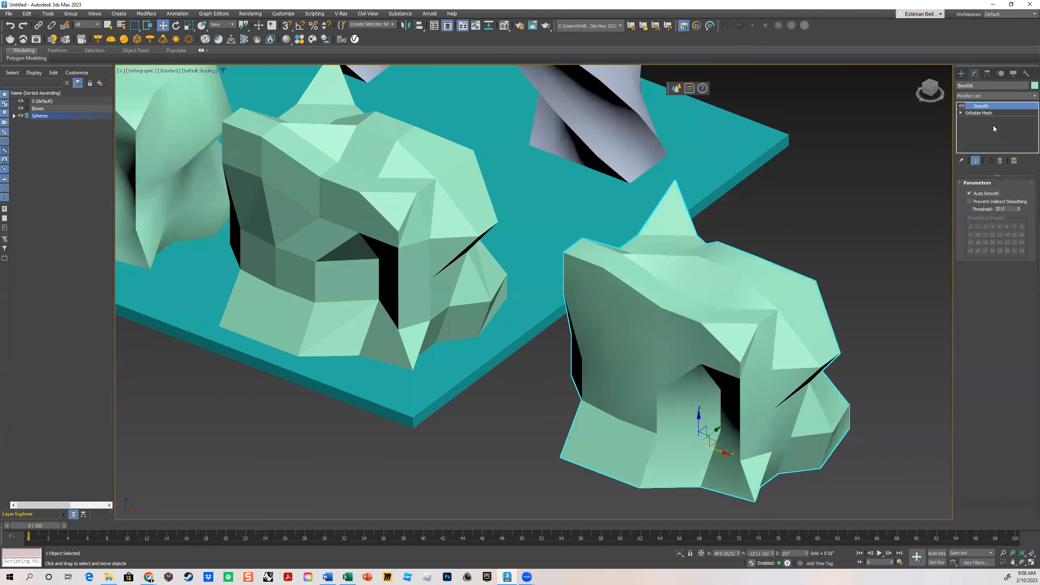
- Apply a MeshSmooth modifier above the Smooth modifier on the green box off the slab
click(1005, 95)
scroll(1028, 159, down, 5)
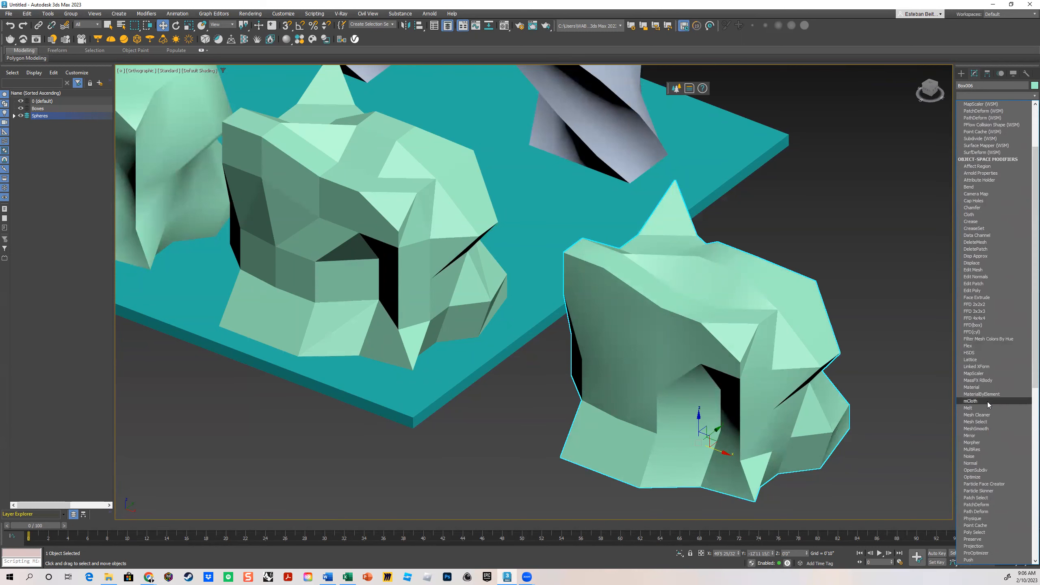
click(983, 429)
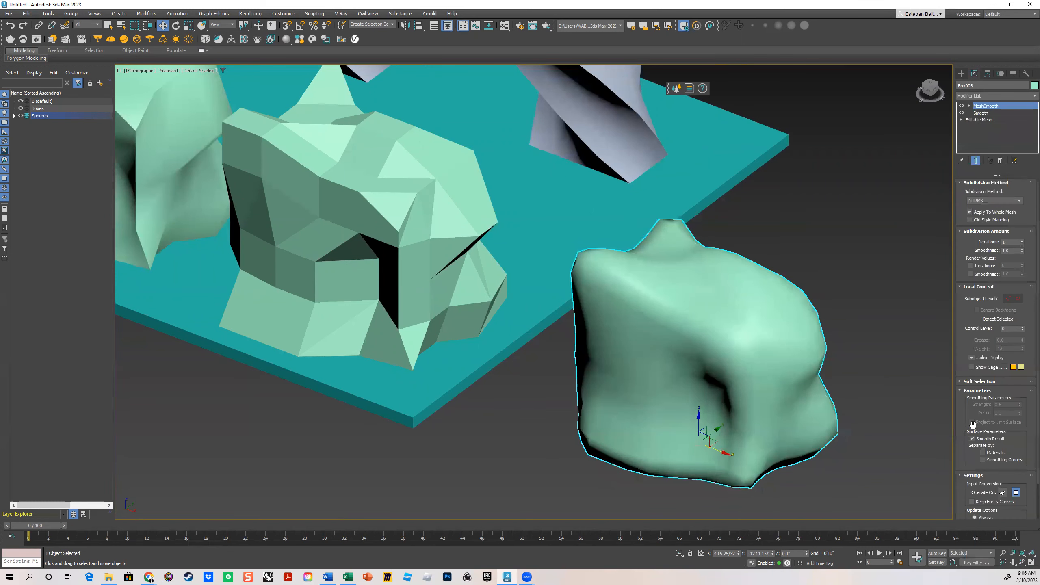
- Examine the surface of the MeshSmooth green box from several angles and close up
alt+middle_drag(812, 388, 794, 395)
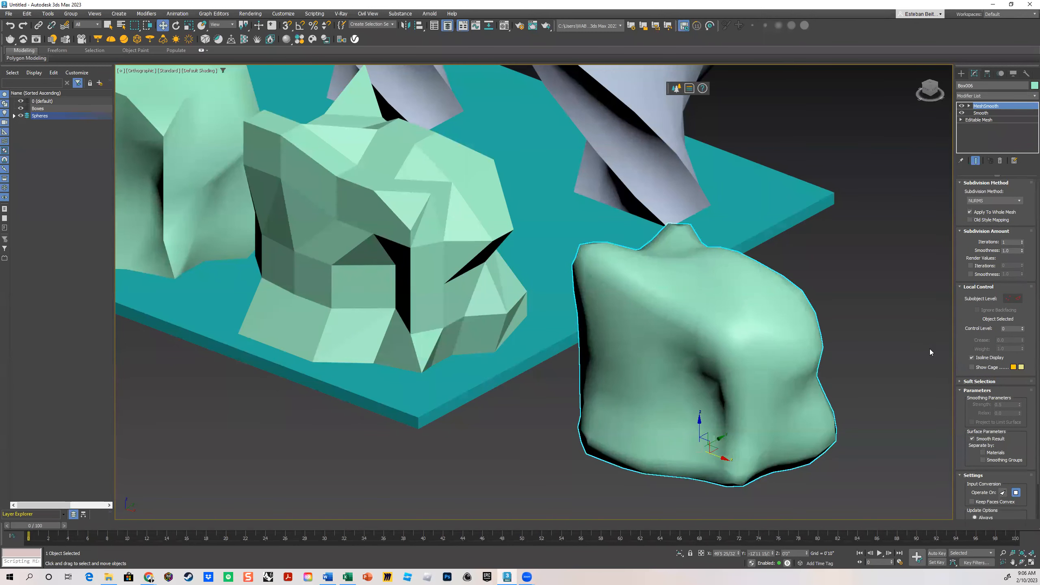
alt+middle_drag(694, 393, 702, 377)
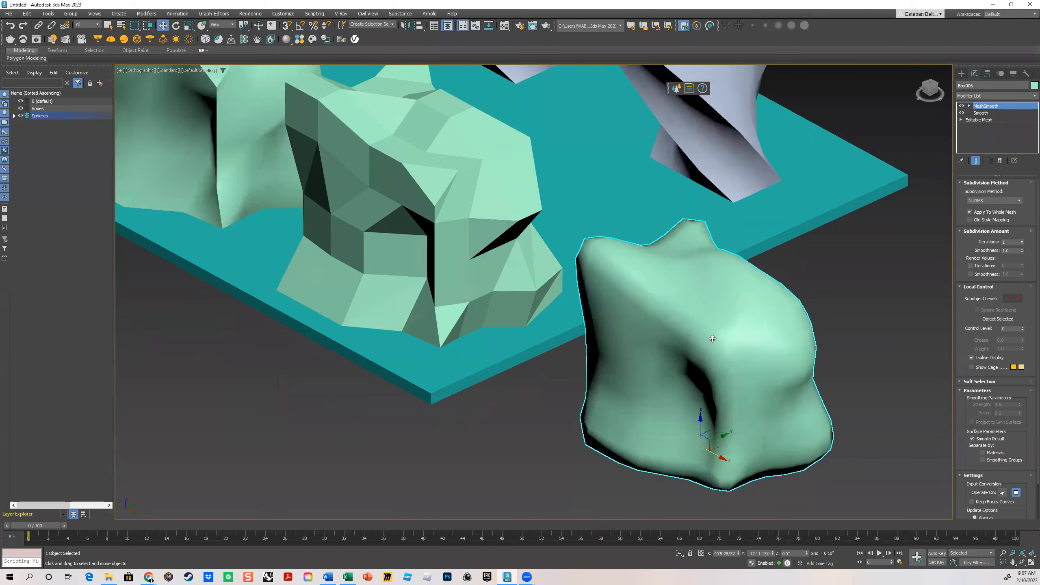
alt+middle_drag(713, 339, 729, 312)
scroll(729, 312, up, 4)
alt+middle_drag(713, 360, 692, 180)
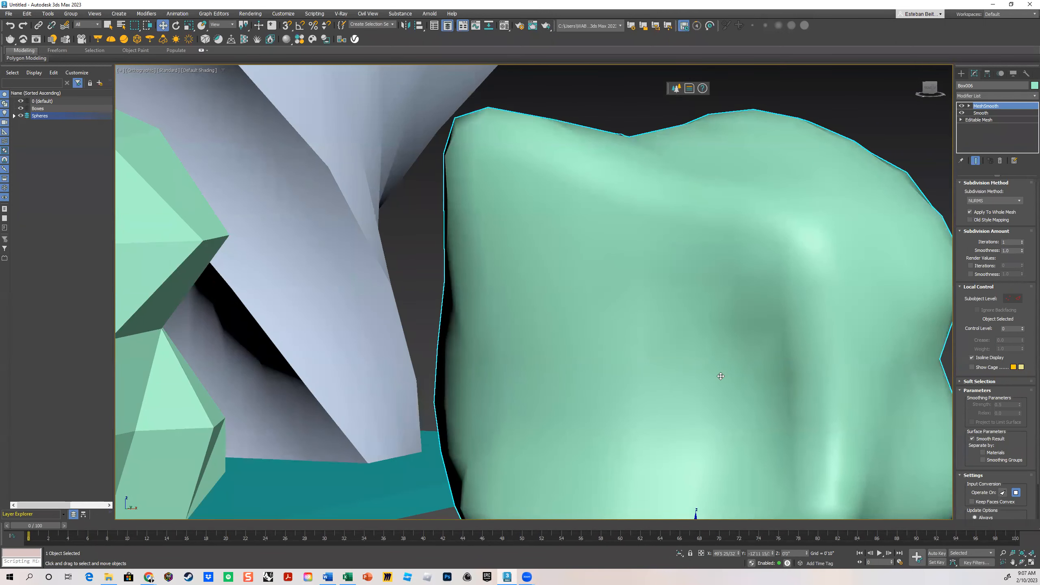
scroll(759, 362, down, 5)
alt+middle_drag(759, 362, 747, 386)
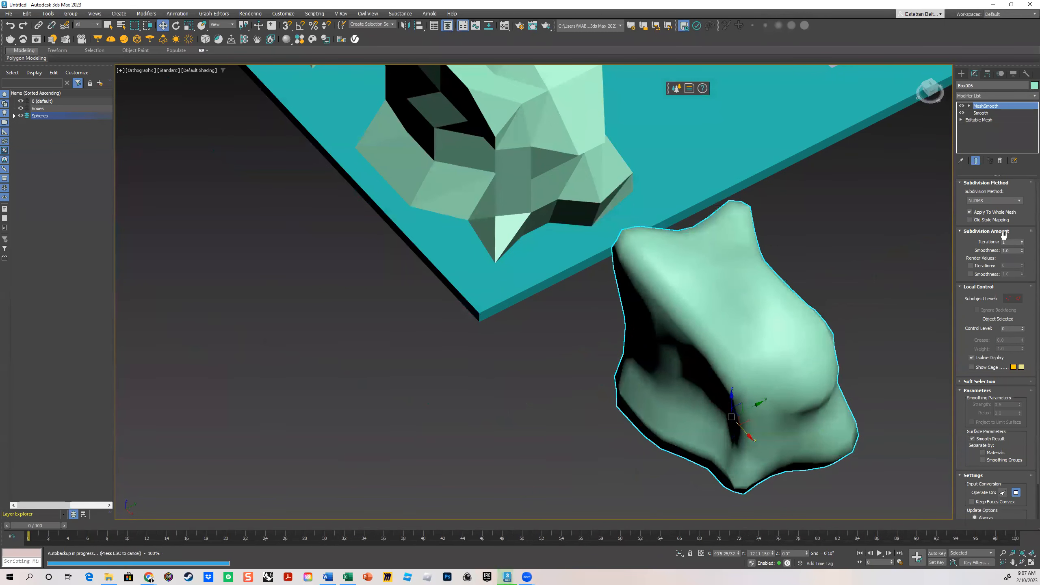
- Try 2, 3 and 5 iterations in the MeshSmooth modifier of the green box off the slab
click(1004, 242)
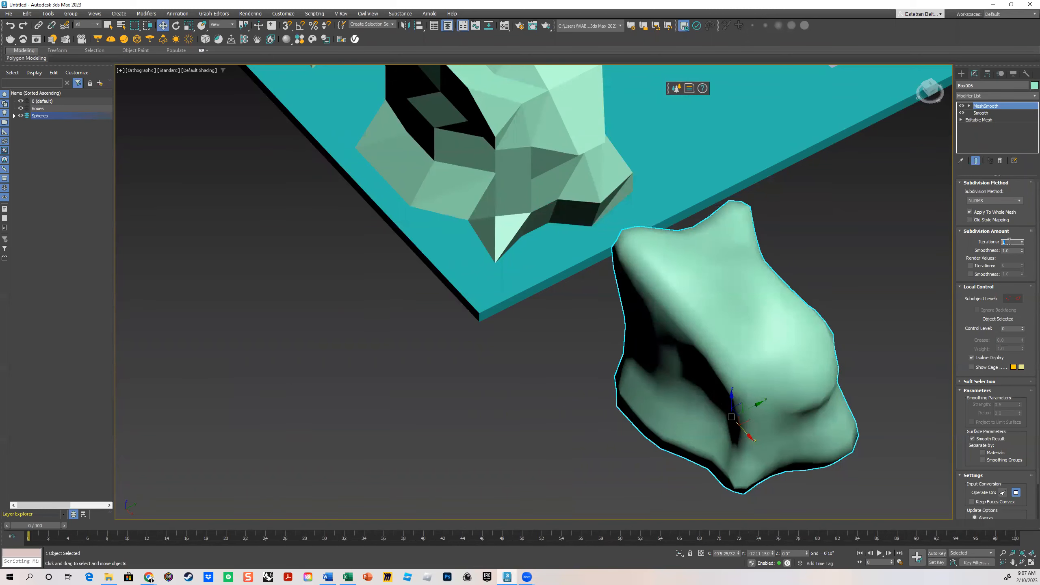
alt+middle_drag(907, 277, 878, 281)
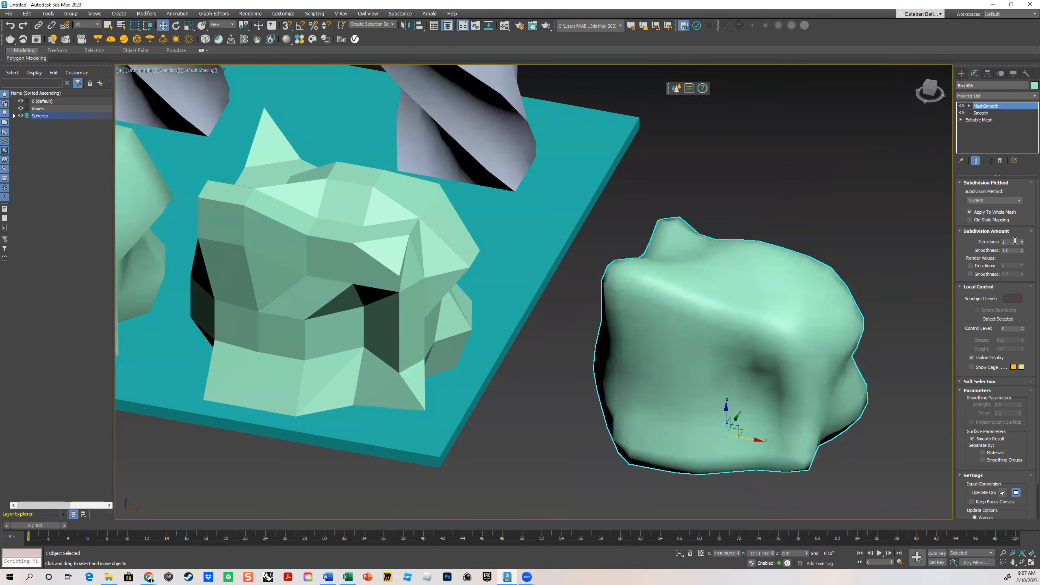
alt+middle_drag(799, 296, 689, 283)
scroll(759, 292, up, 2)
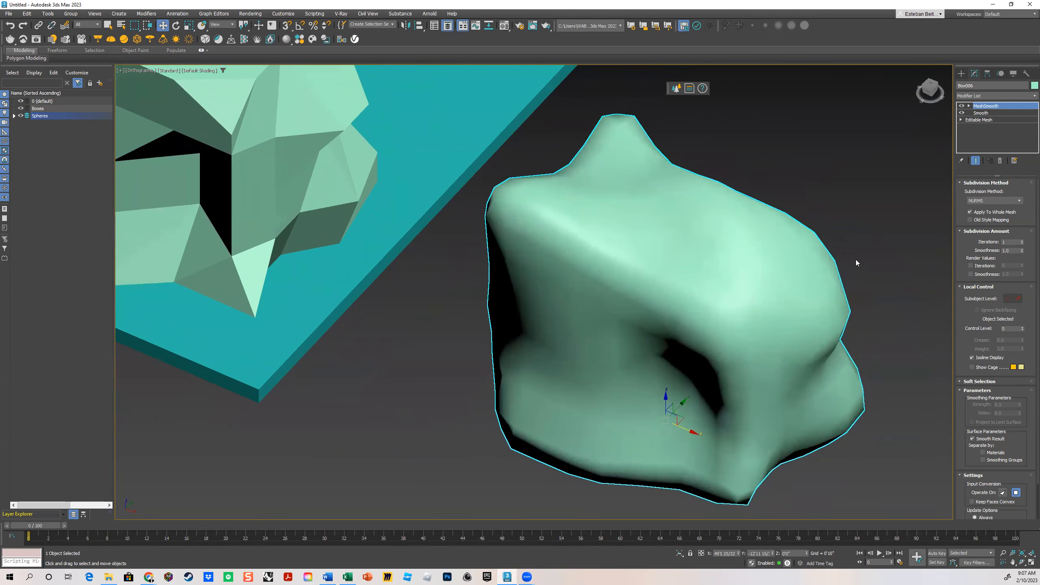
double_click(1009, 242)
text(2)
key(Return)
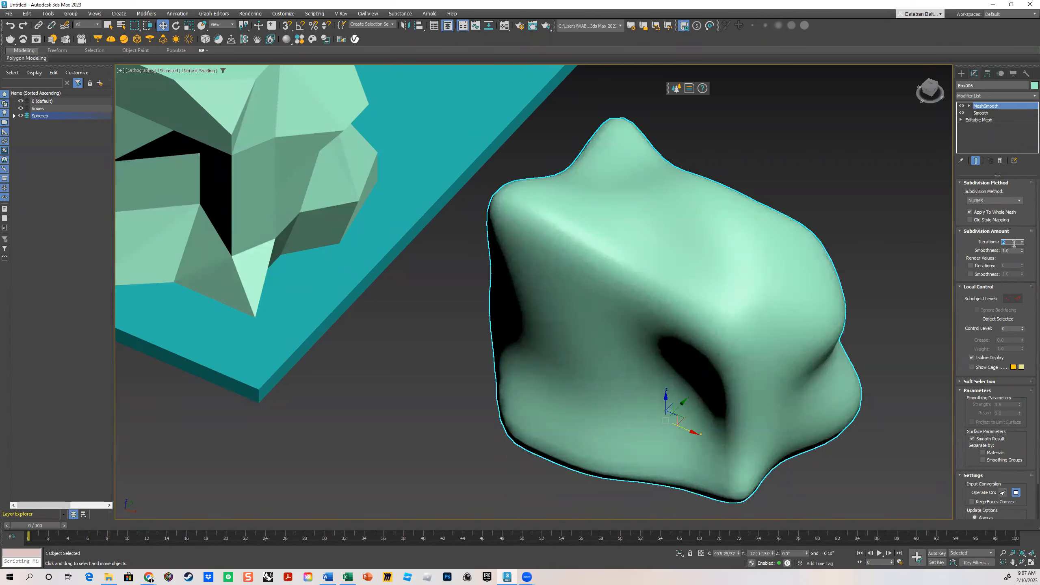
key(Return)
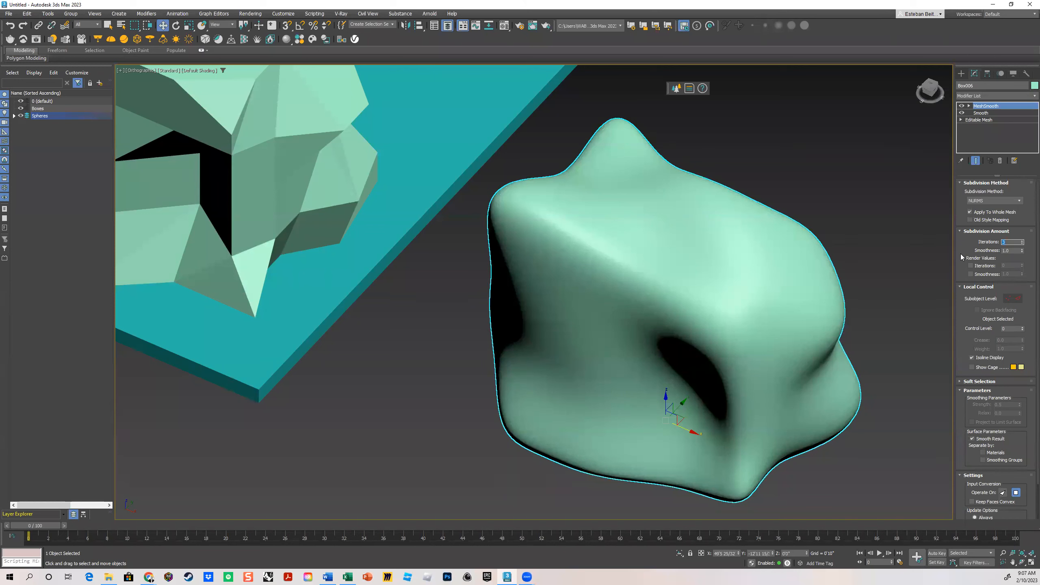
text(5)
key(Return)
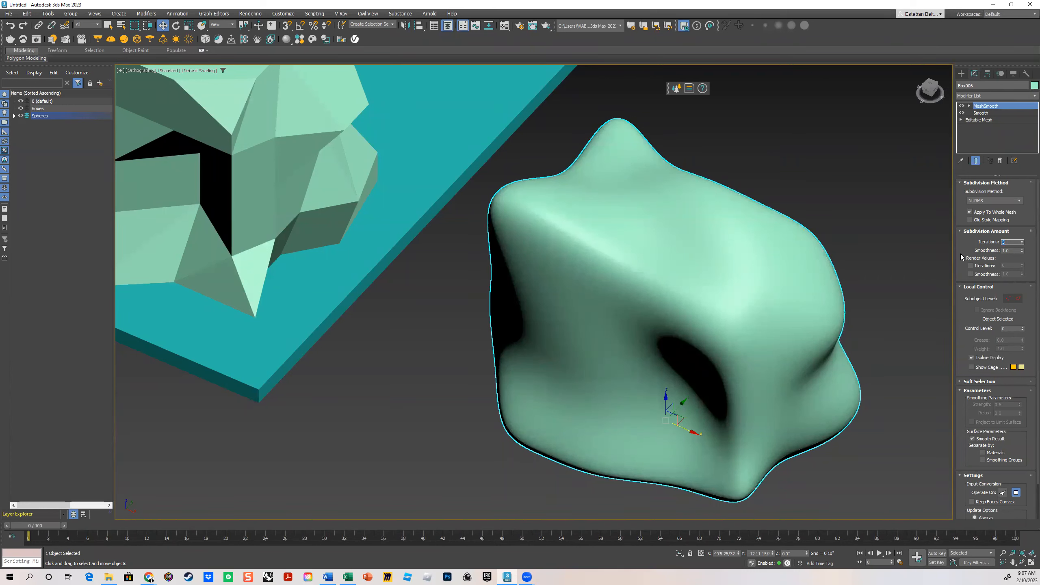
- Switch the viewport to wireframe display to inspect the mesh of the MeshSmooth green box
middle_drag(734, 202, 718, 233)
key(F3)
key(F3)
key(F3)
alt+middle_drag(696, 348, 700, 316)
- Compare 1 and 2 MeshSmooth iterations in wireframe, set the iterations to 3, and return to shaded display
double_click(1010, 242)
text(1)
key(Return)
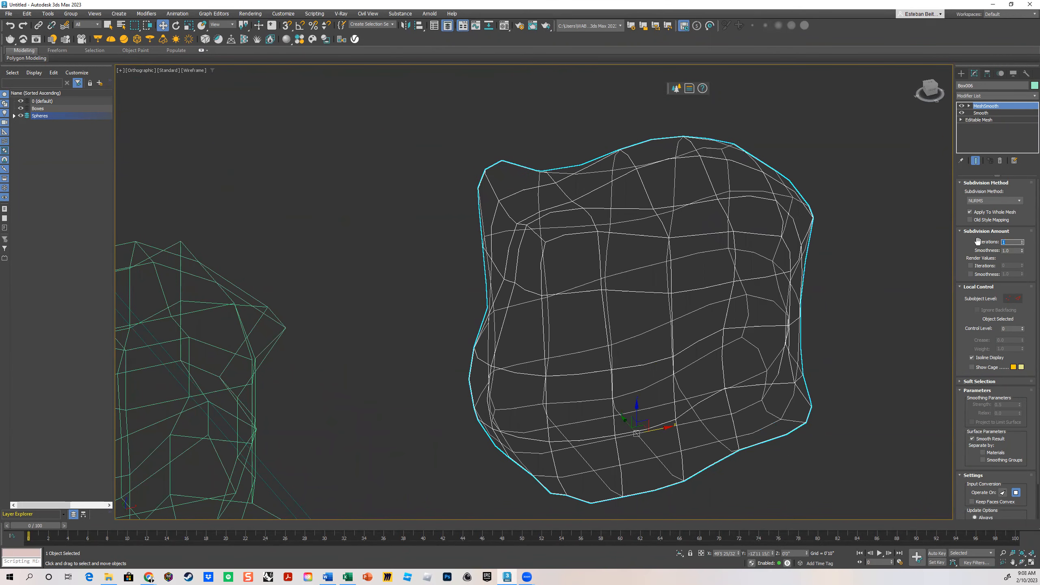
text(2)
key(Return)
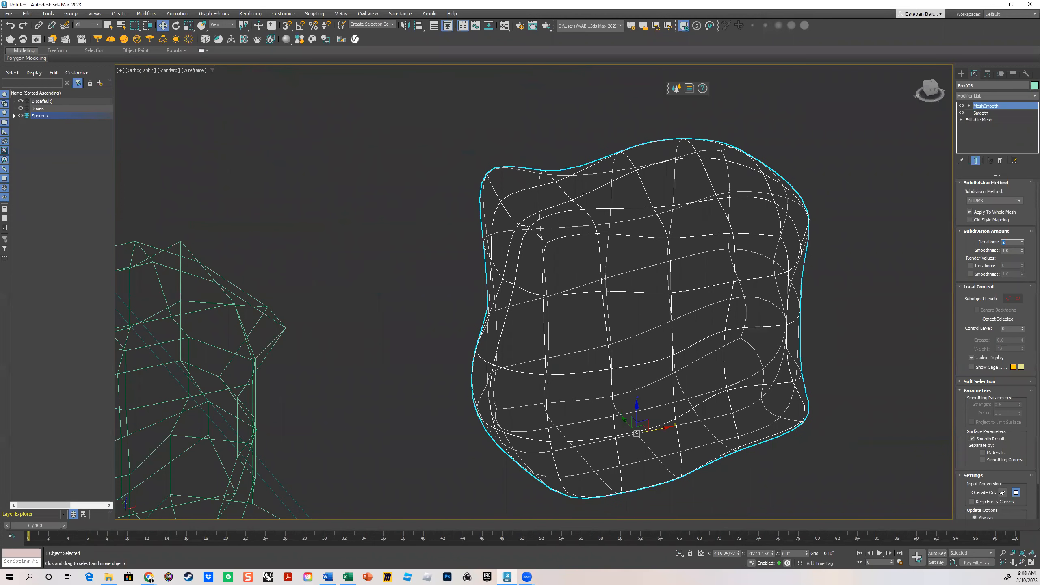
text(3)
key(Return)
mouse_move(757, 293)
middle_down()
mouse_move(747, 304)
mouse_move(631, 301)
mouse_move(608, 274)
mouse_move(578, 275)
mouse_move(555, 197)
mouse_move(601, 308)
mouse_move(792, 307)
middle_up()
key(F3)
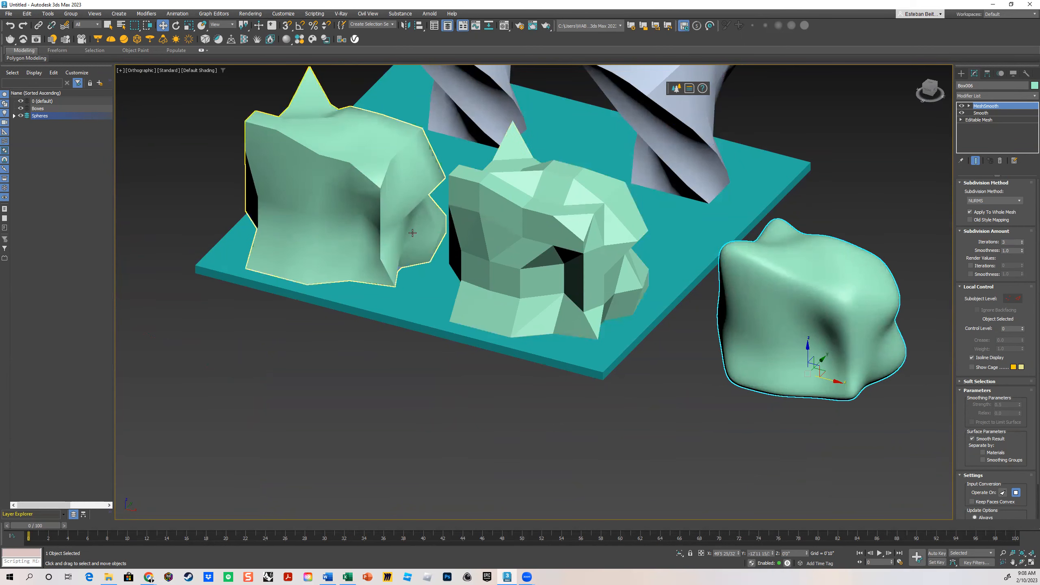
- Select the copied twisted grey box nearest the off-slab green box and apply a Smooth modifier to it
alt+middle_drag(566, 318, 656, 324)
middle_drag(655, 323, 422, 302)
scroll(757, 290, up, 3)
alt+middle_drag(765, 304, 900, 320)
middle_drag(500, 289, 820, 400)
scroll(657, 289, up, 3)
click(633, 194)
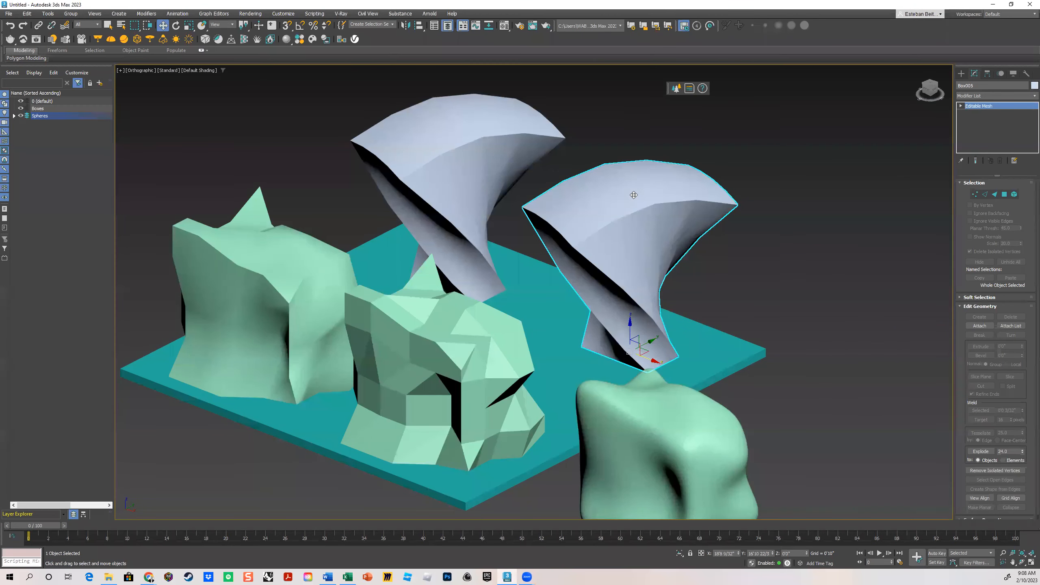
click(1020, 96)
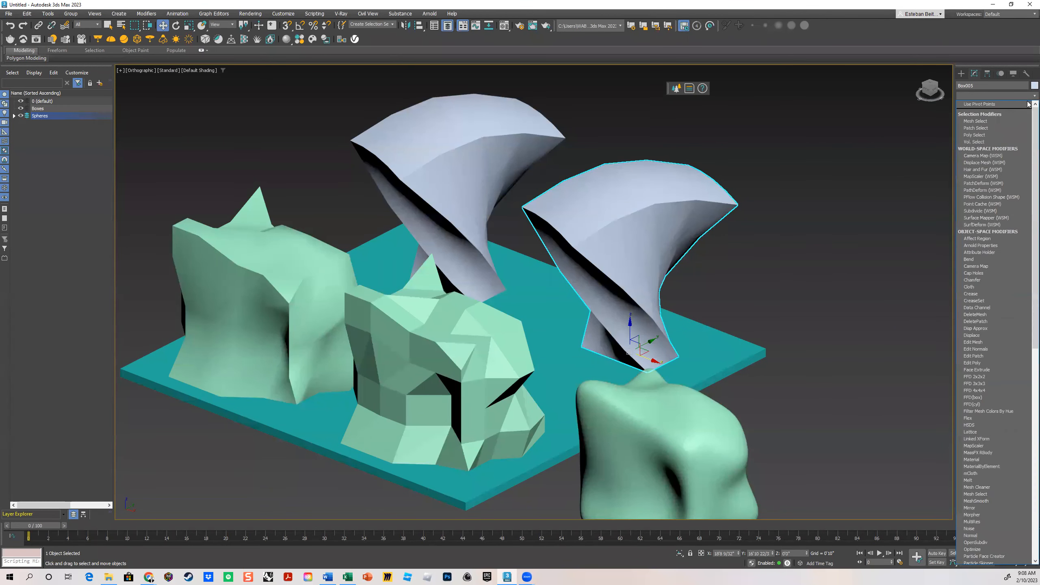
scroll(1027, 289, down, 10)
scroll(1027, 289, down, 4)
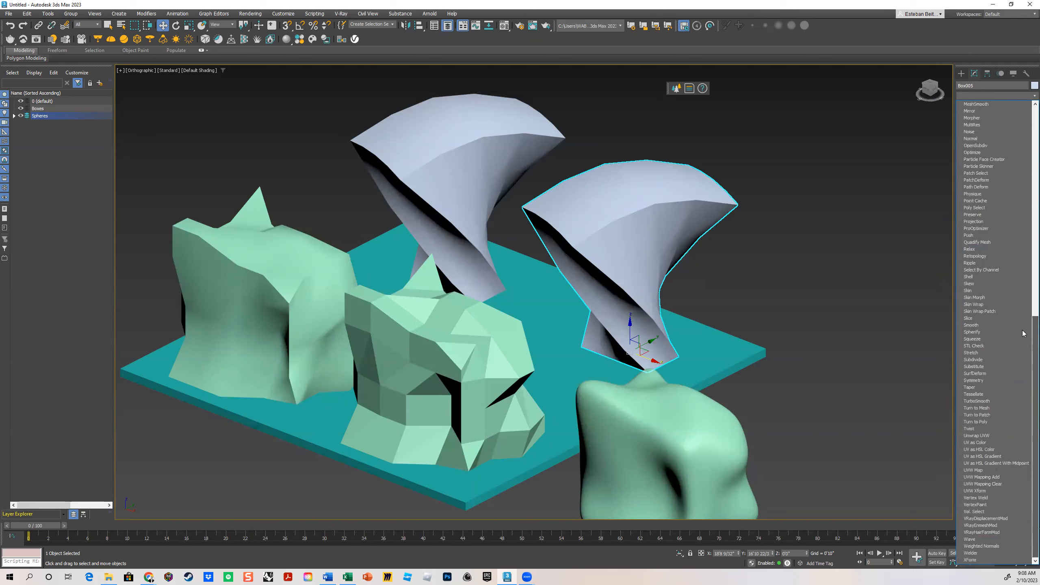
click(976, 325)
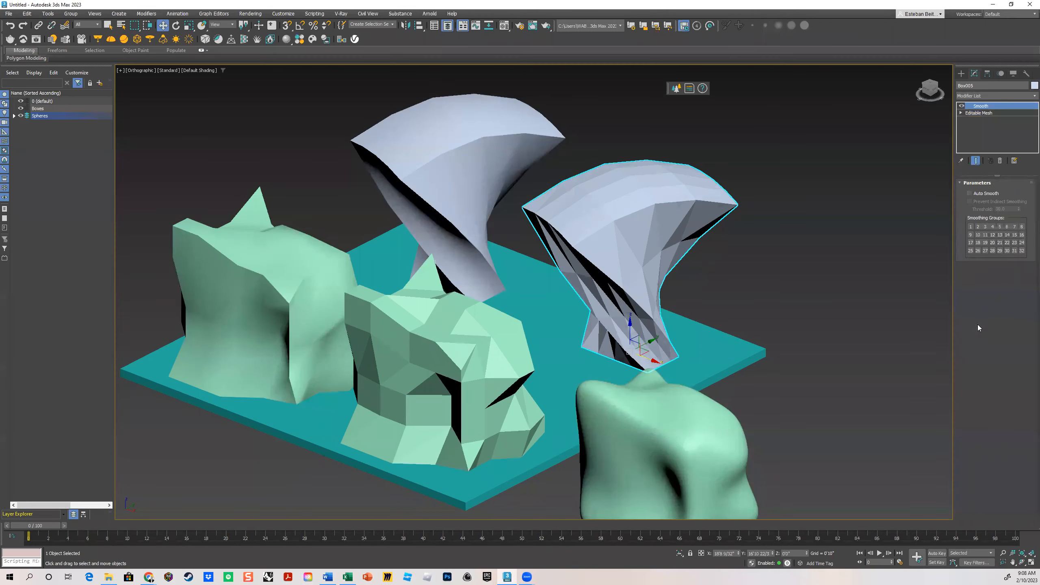
- Clone the faceted twisted grey box along the X axis to a spot off the slab
scroll(692, 255, up, 8)
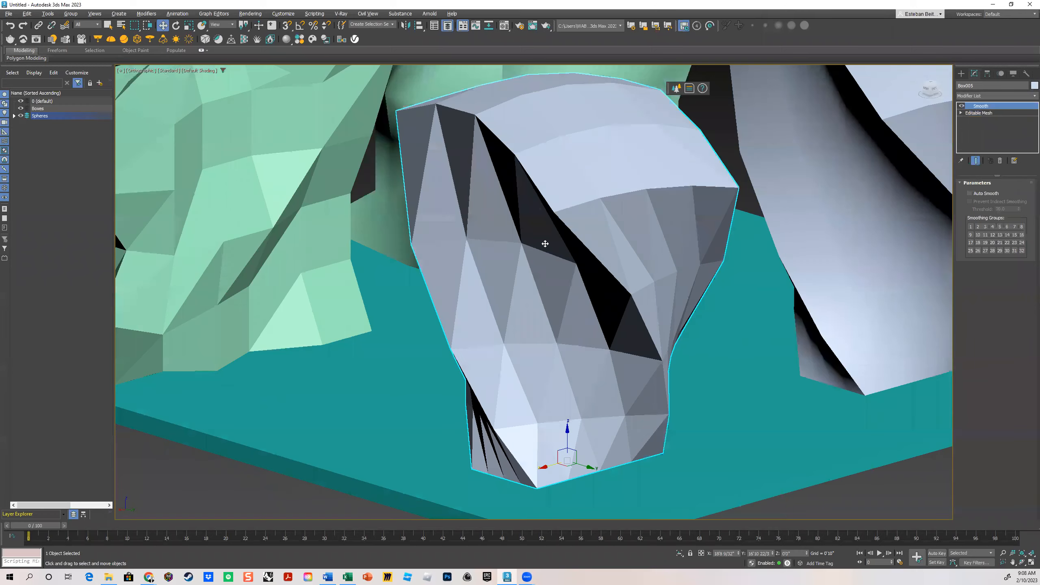
alt+middle_drag(545, 243, 641, 259)
scroll(642, 260, down, 6)
click(649, 273)
click(628, 270)
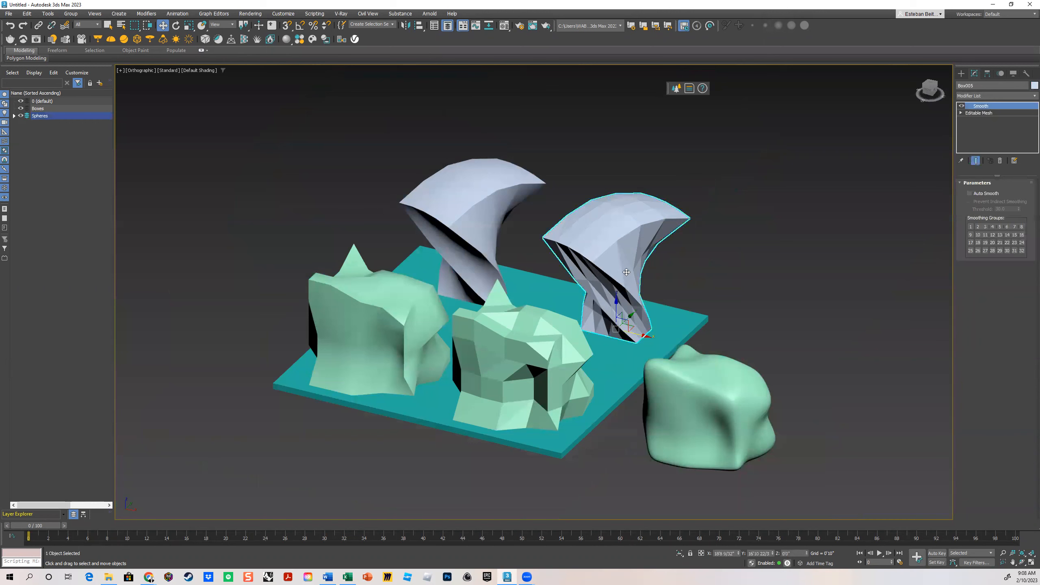
shift+drag(637, 337, 805, 377)
click(521, 323)
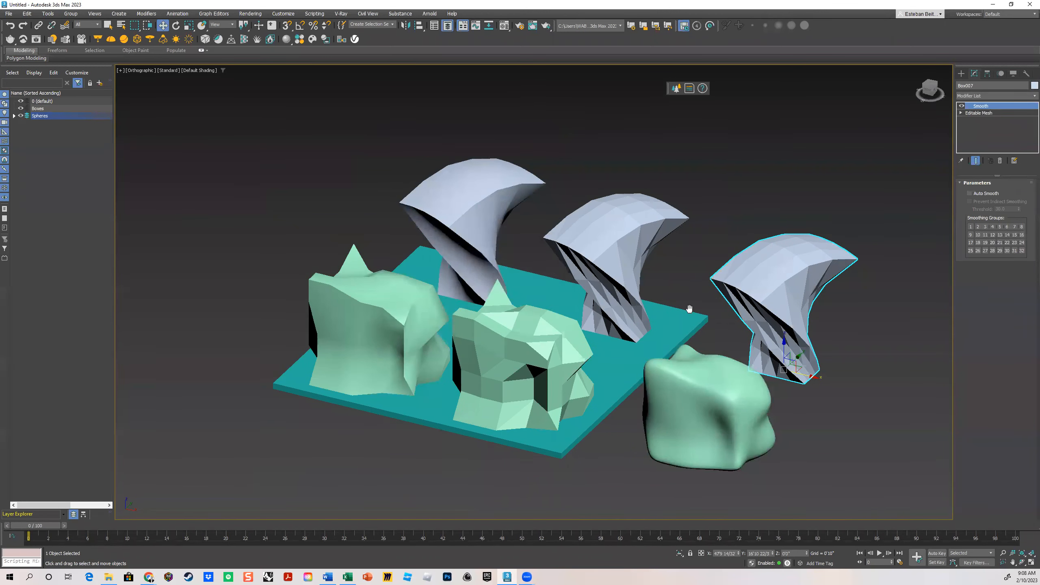
- Apply a MeshSmooth modifier above the Smooth modifier on the off-slab twisted grey box
scroll(722, 273, up, 3)
click(711, 260)
click(656, 220)
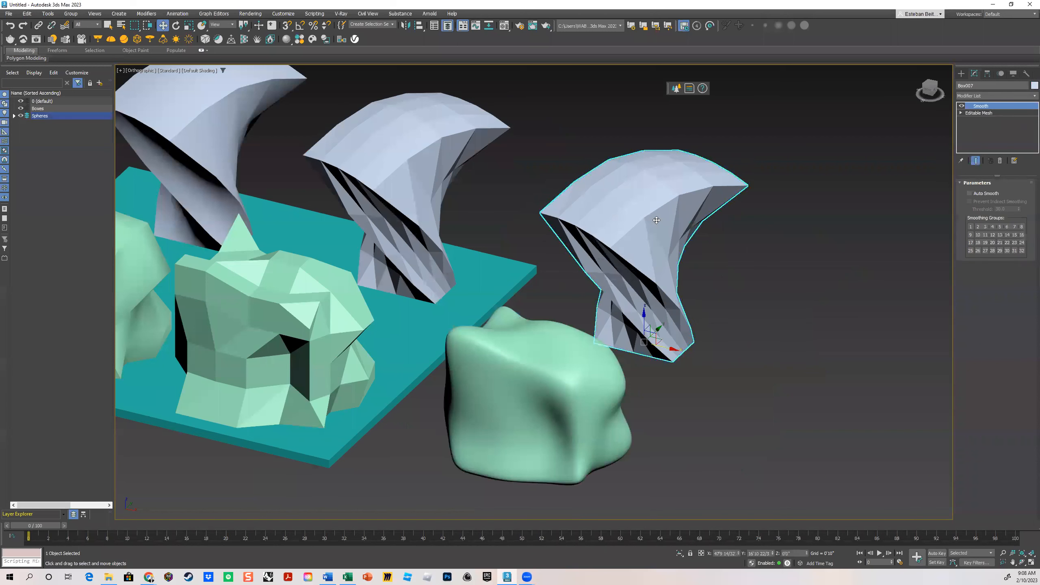
click(1026, 97)
scroll(1027, 125, down, 19)
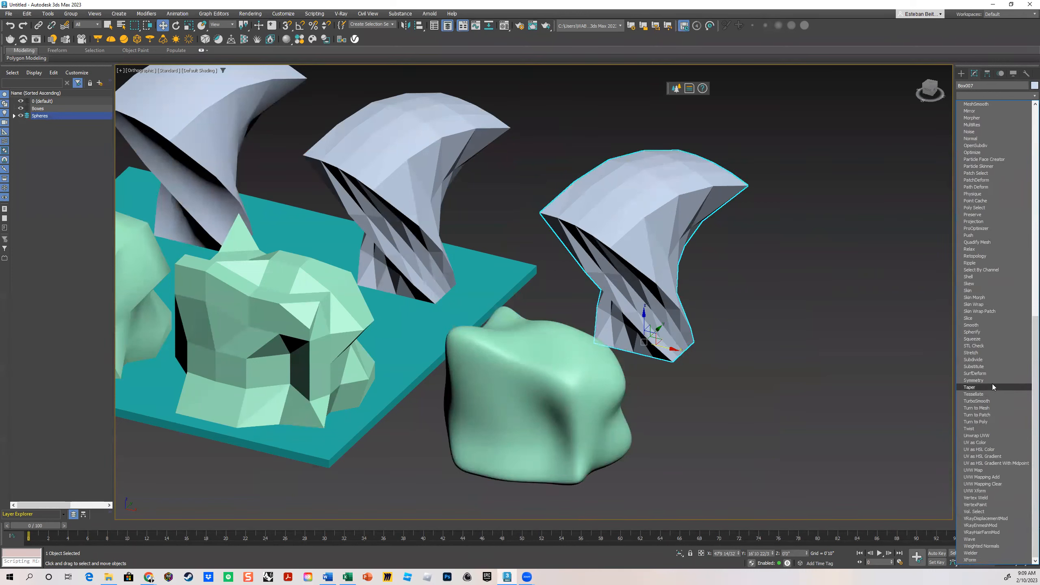
scroll(991, 393, up, 3)
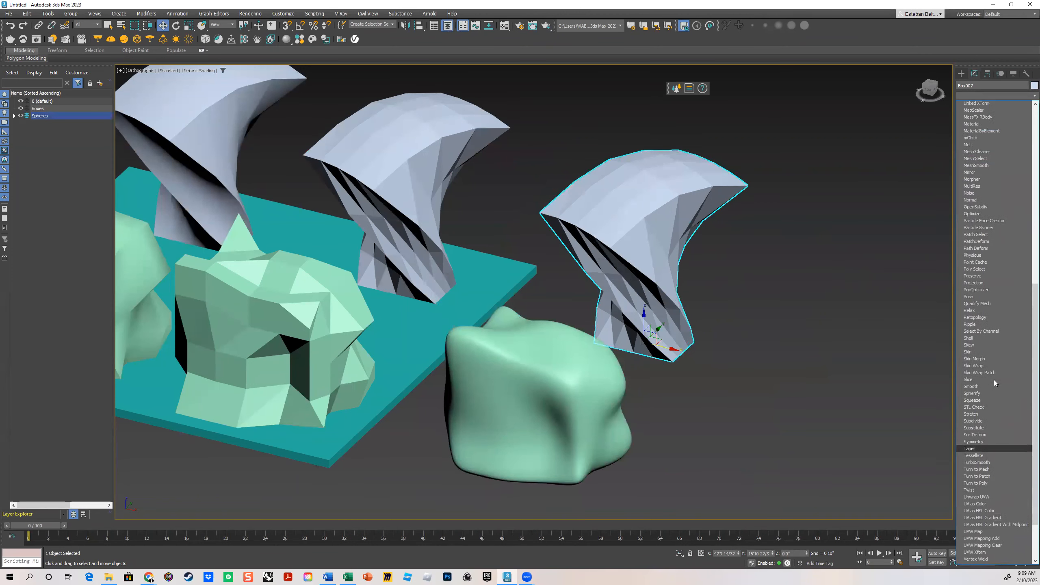
click(978, 165)
scroll(731, 288, up, 3)
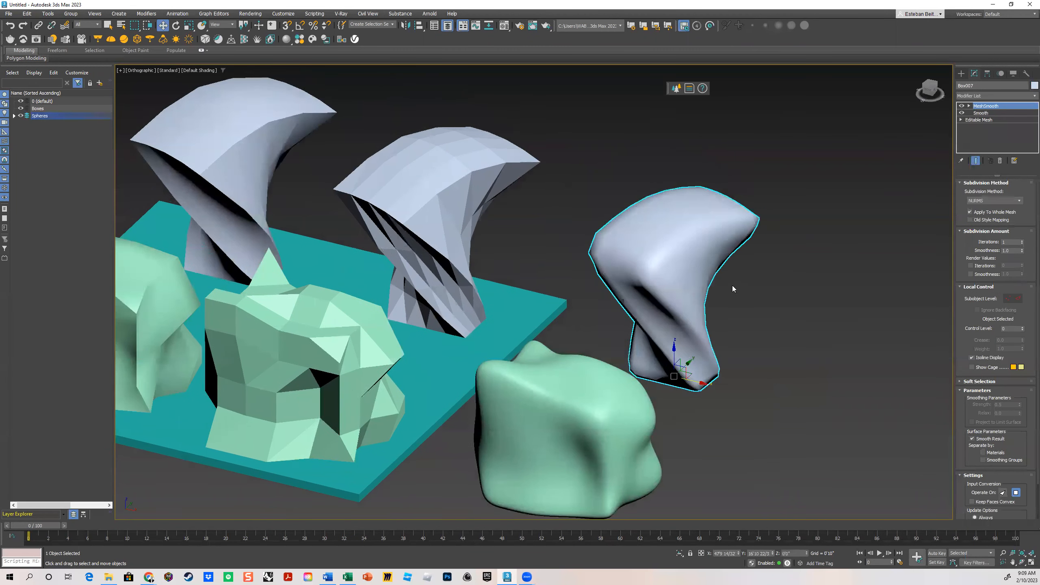
- Change the MeshSmooth iterations of the off-slab twisted grey box and clear the selection
click(1009, 241)
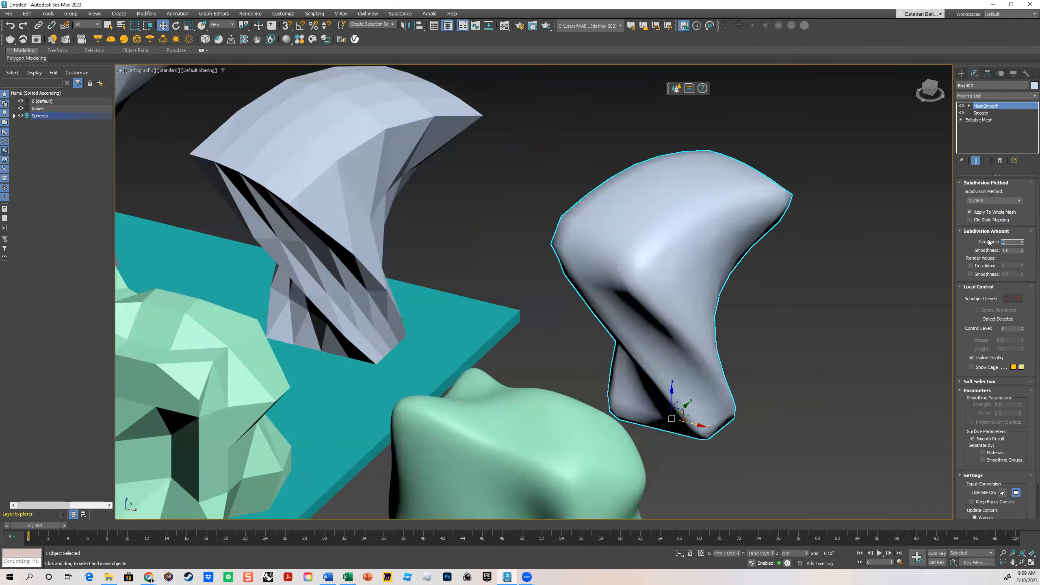
key(Return)
middle_drag(717, 313, 898, 347)
scroll(733, 291, down, 3)
scroll(868, 338, down, 5)
middle_drag(836, 329, 645, 320)
click(715, 259)
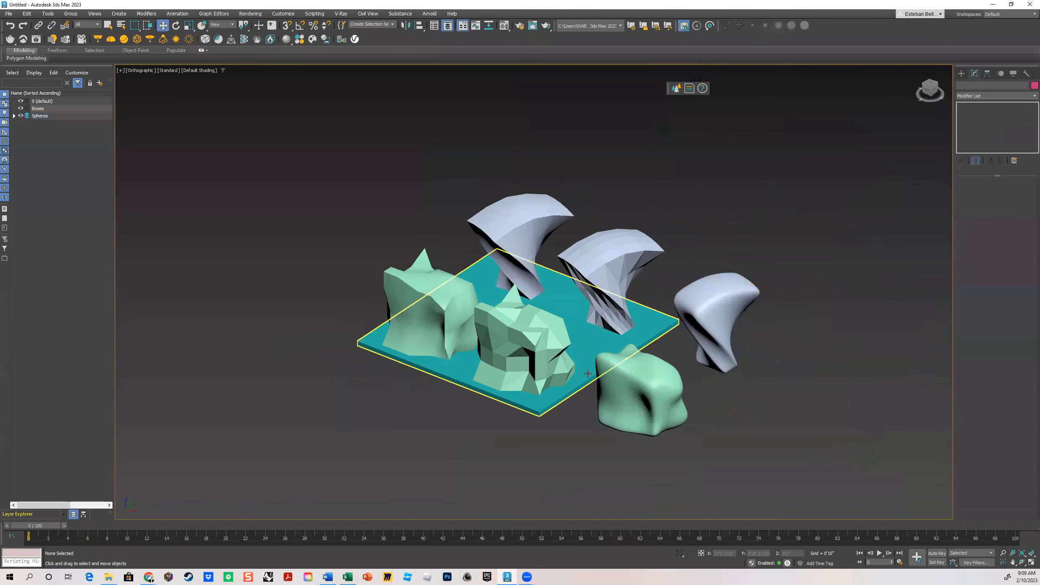
- Clone the faceted green box and the off-slab smooth green box together along the Y axis as one copy each, placed off the slab
scroll(588, 374, up, 3)
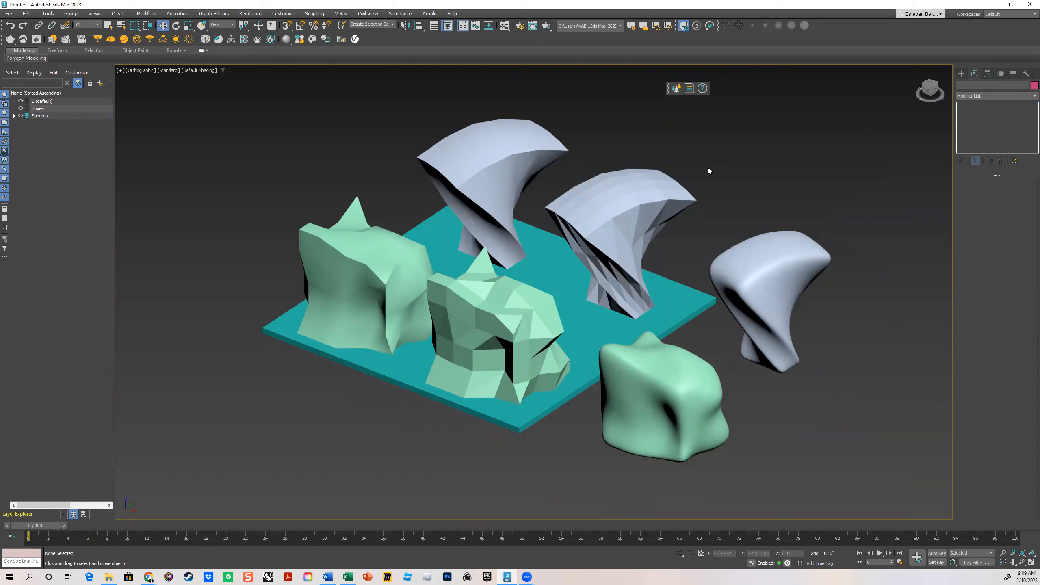
middle_drag(737, 271, 750, 238)
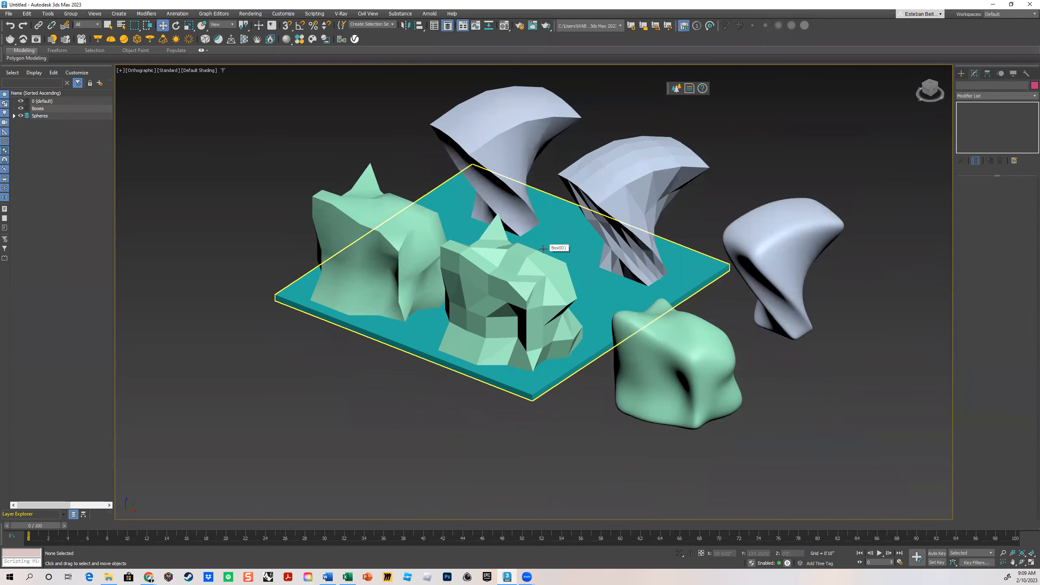
alt+middle_drag(549, 264, 679, 262)
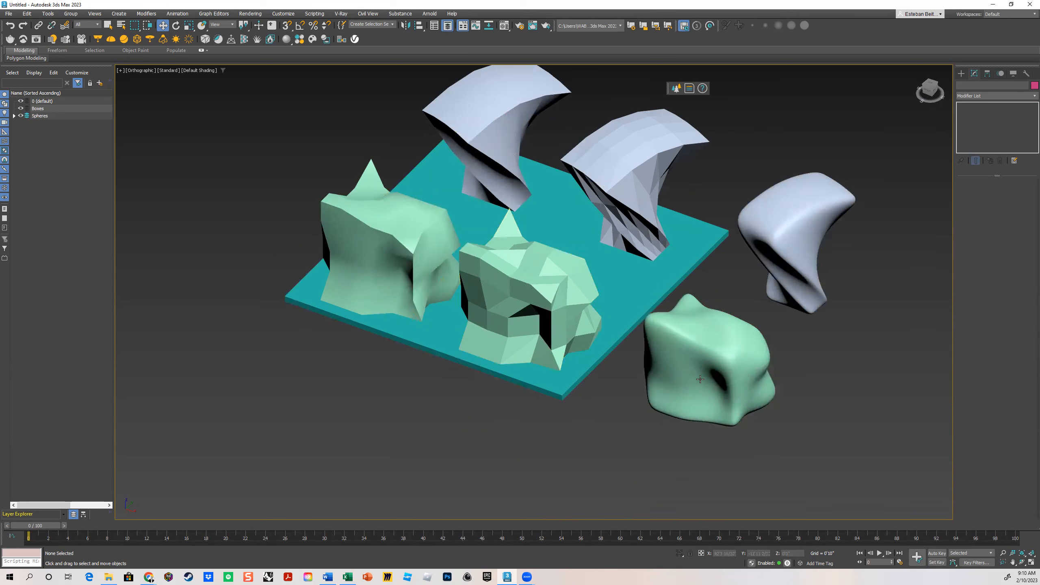
middle_drag(654, 346, 671, 285)
click(549, 234)
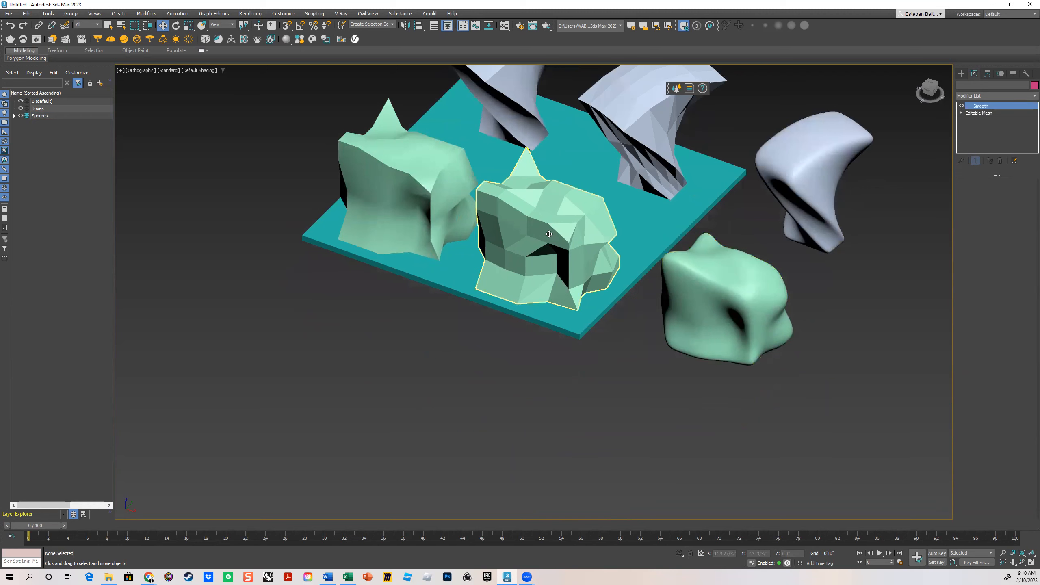
ctrl+click(730, 301)
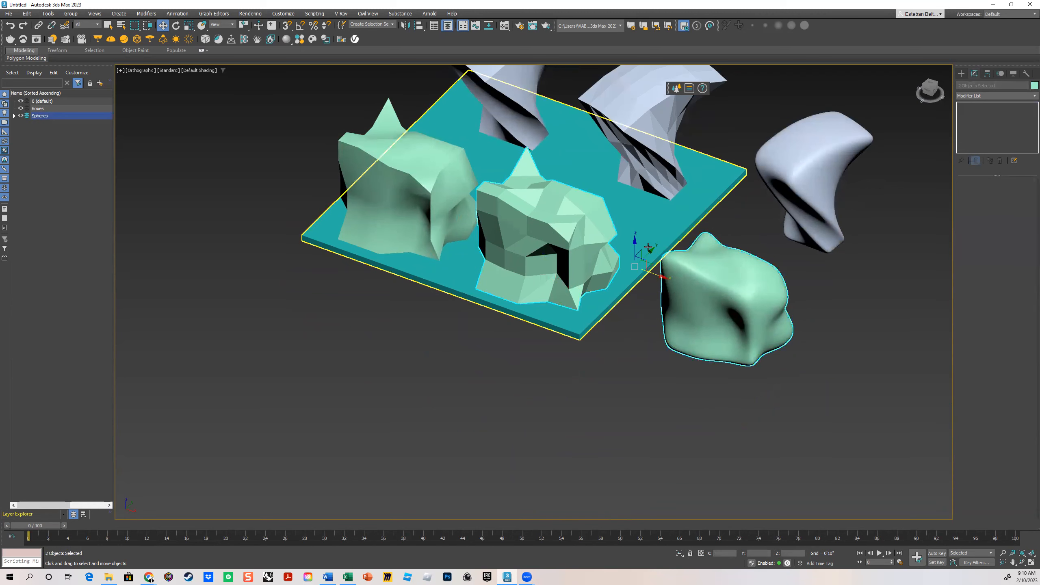
mouse_move(649, 253)
mouse_down()
mouse_move(506, 372)
mouse_move(497, 392)
mouse_up()
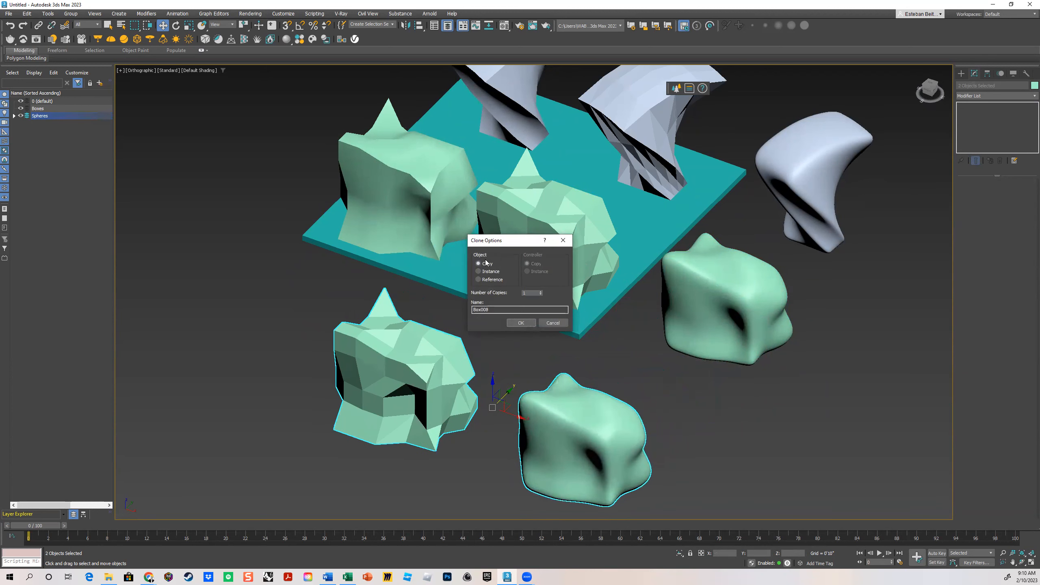
click(521, 323)
click(555, 349)
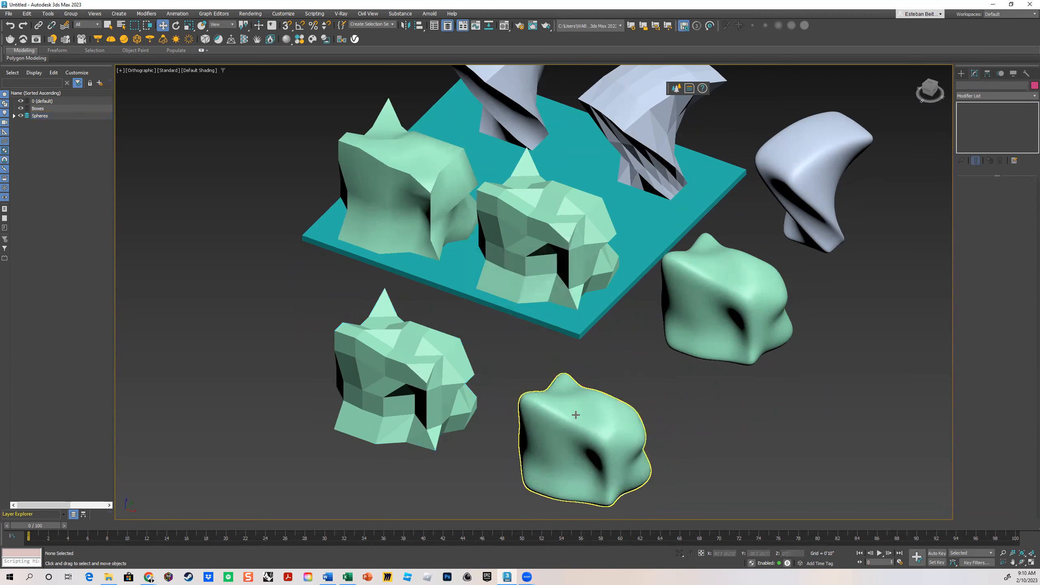
- Apply a Lattice modifier to the newly cloned faceted green box
middle_drag(503, 387, 517, 357)
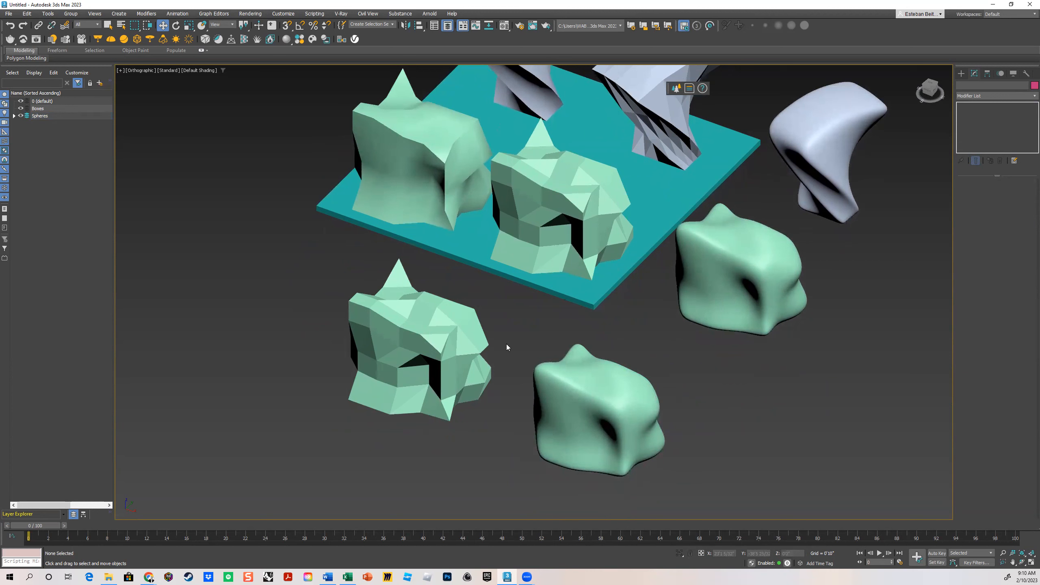
middle_drag(506, 362, 524, 357)
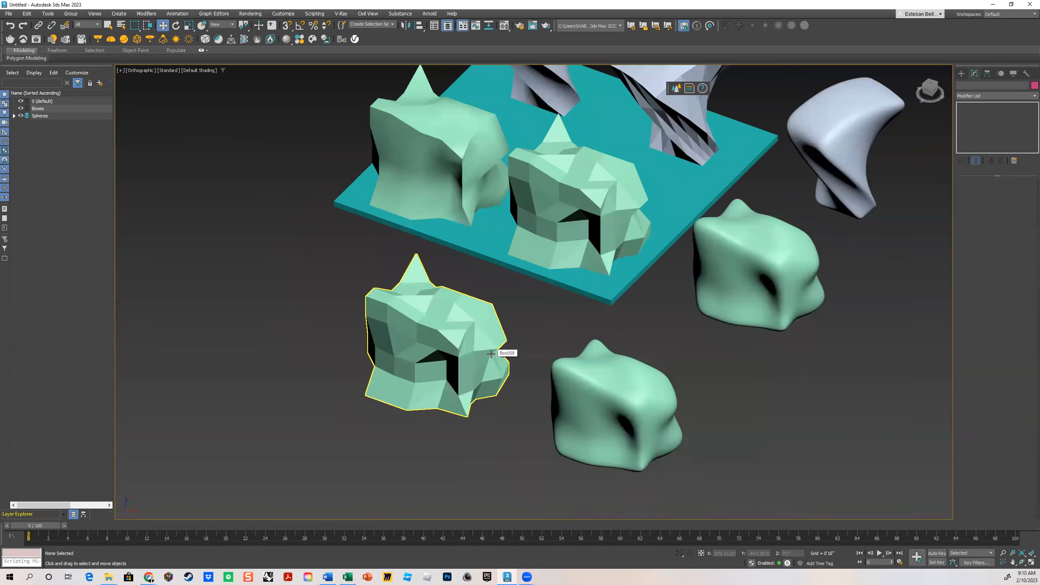
scroll(520, 344, up, 10)
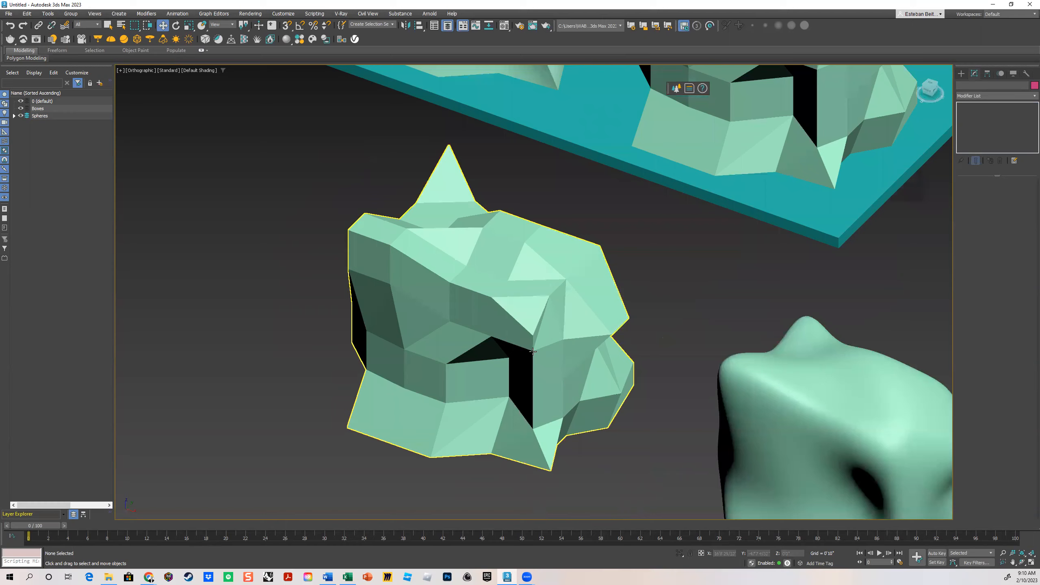
click(576, 296)
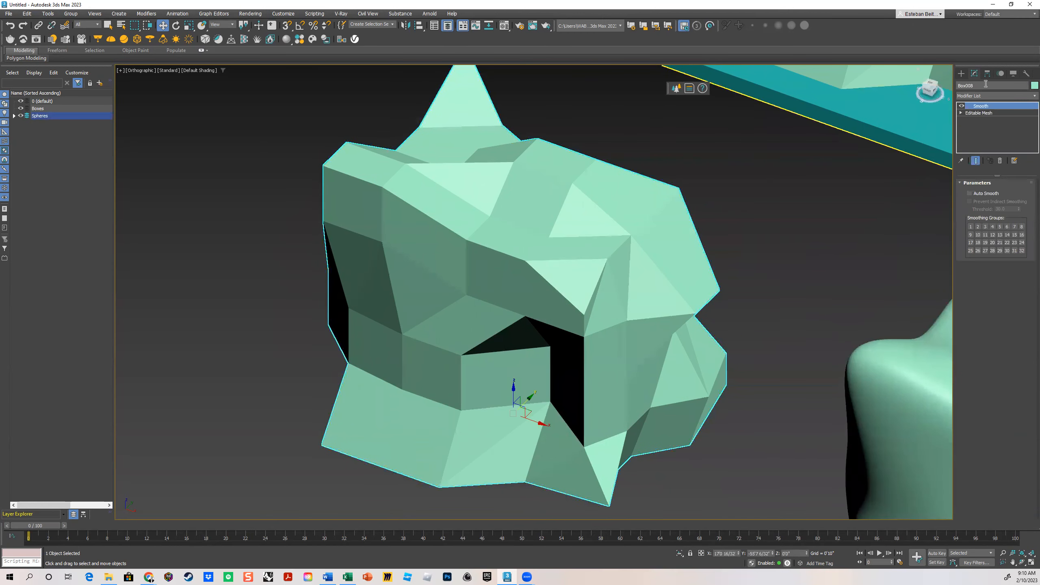
click(1028, 96)
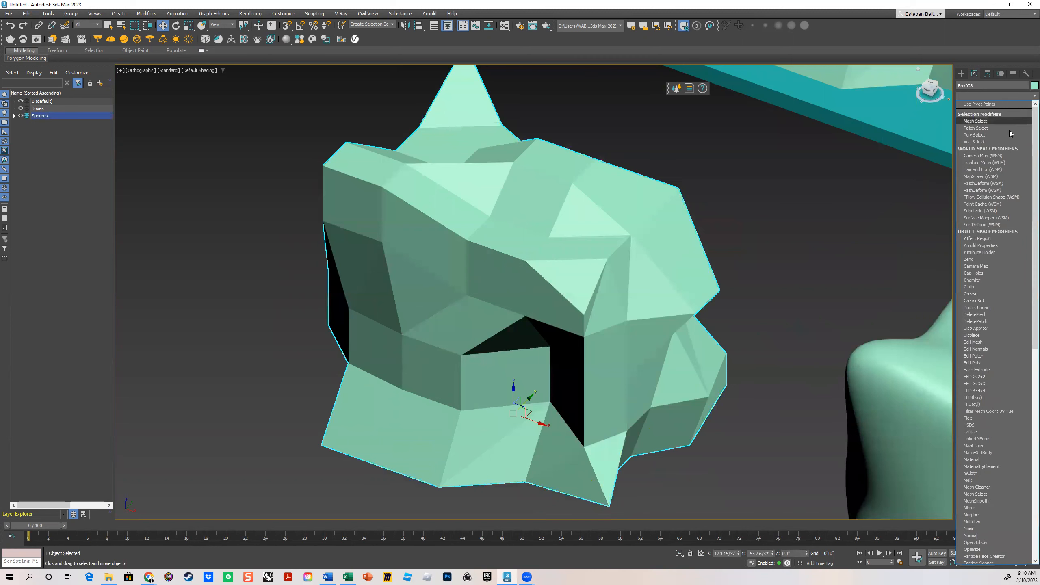
scroll(1003, 296, down, 1)
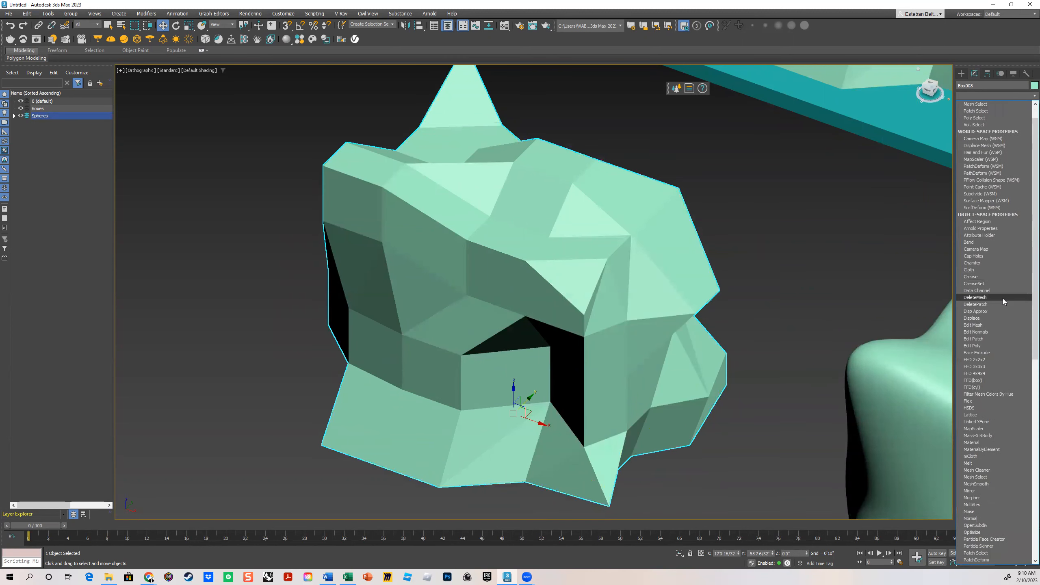
click(973, 416)
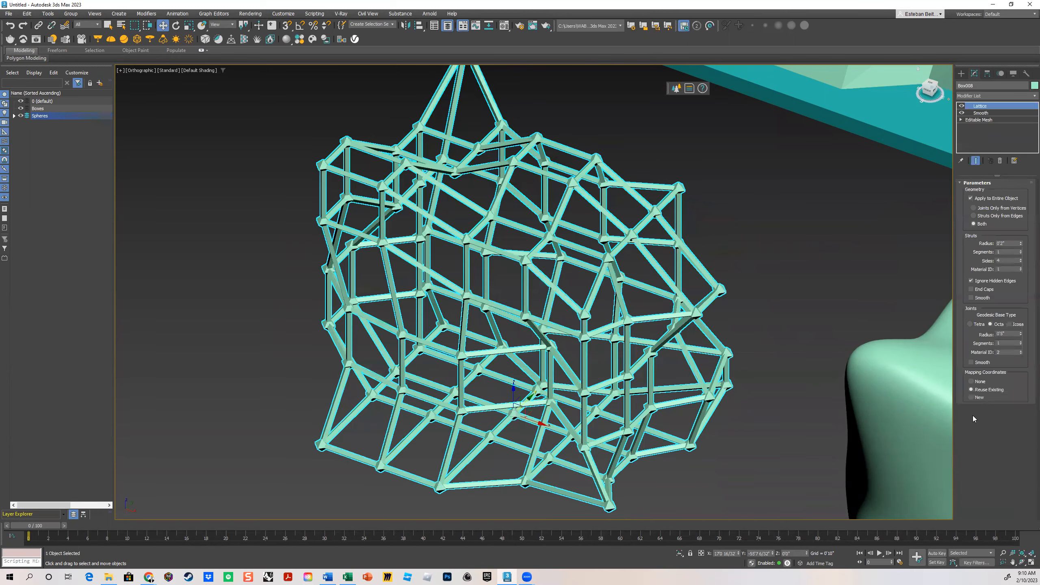
- Try a smaller radius for the lattice struts and return it to 0'2"
mouse_move(549, 318)
alt+middle_down()
mouse_move(502, 317)
mouse_move(556, 312)
alt+middle_up()
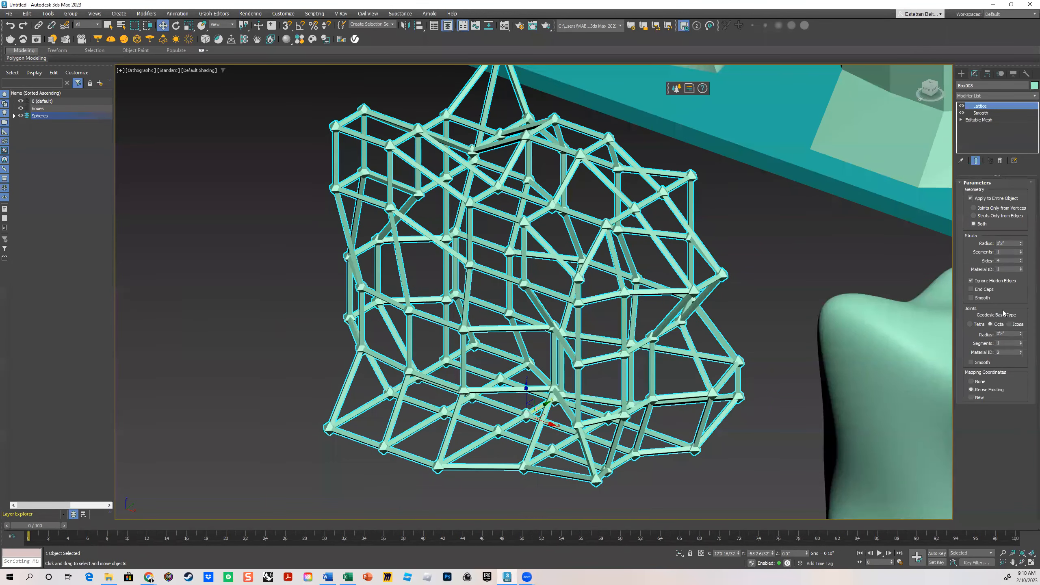
alt+middle_drag(585, 270, 572, 277)
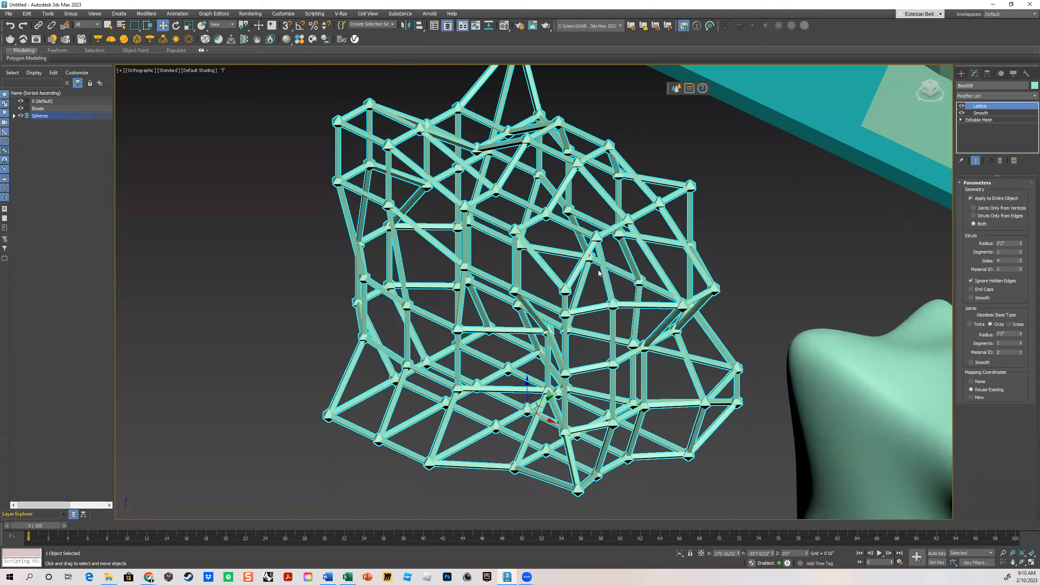
scroll(598, 274, up, 10)
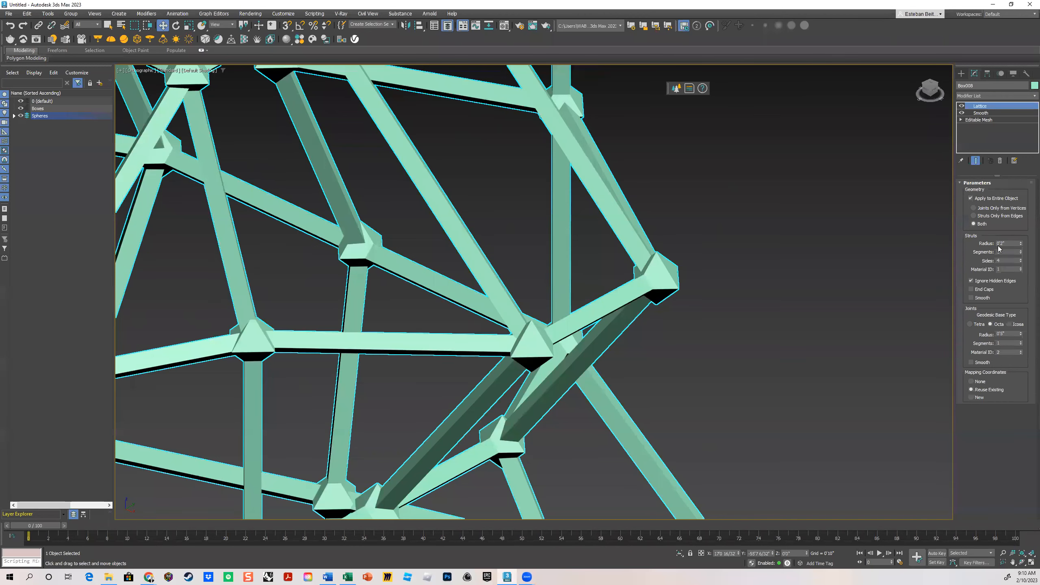
drag(1023, 244, 1027, 242)
click(1016, 244)
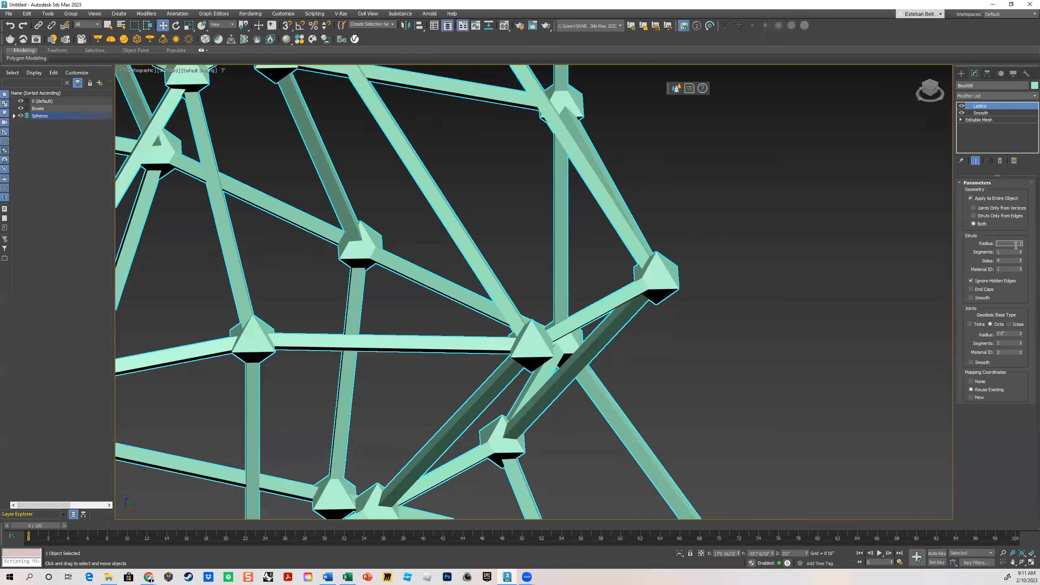
text(2)
key(Return)
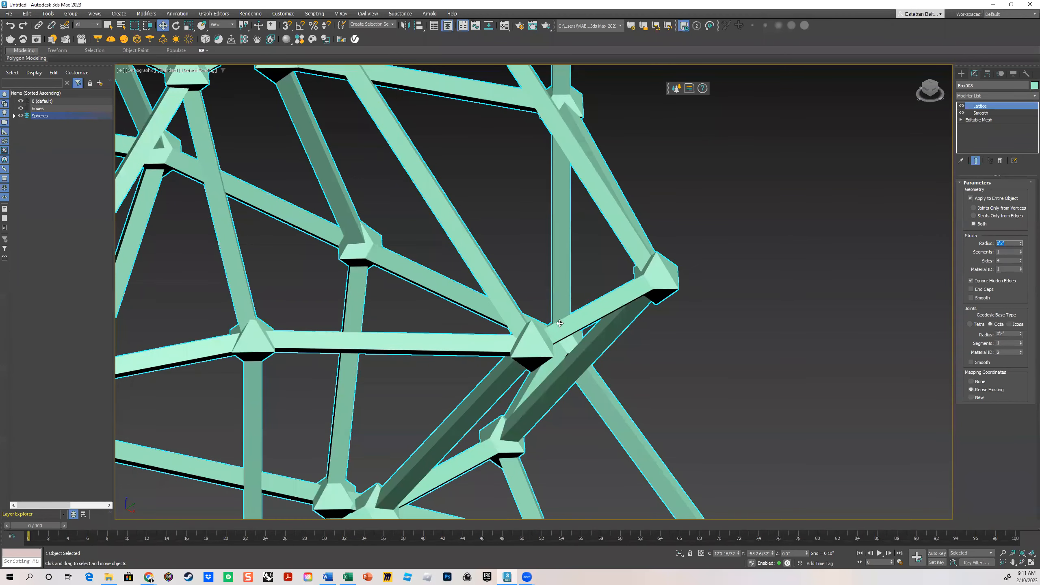
- Set the number of sides of the lattice struts to 44
scroll(413, 342, up, 4)
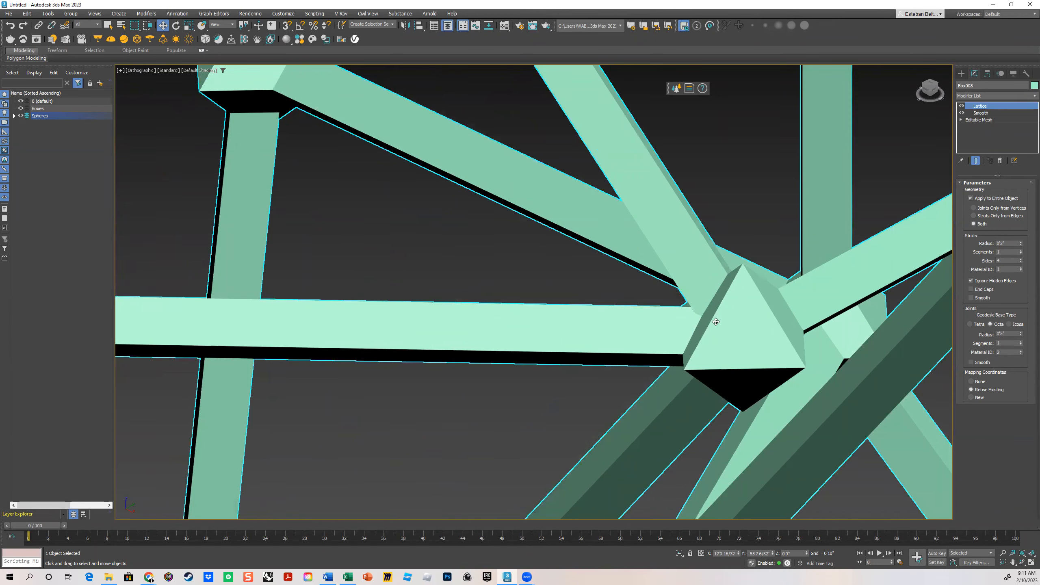
middle_drag(752, 319, 687, 305)
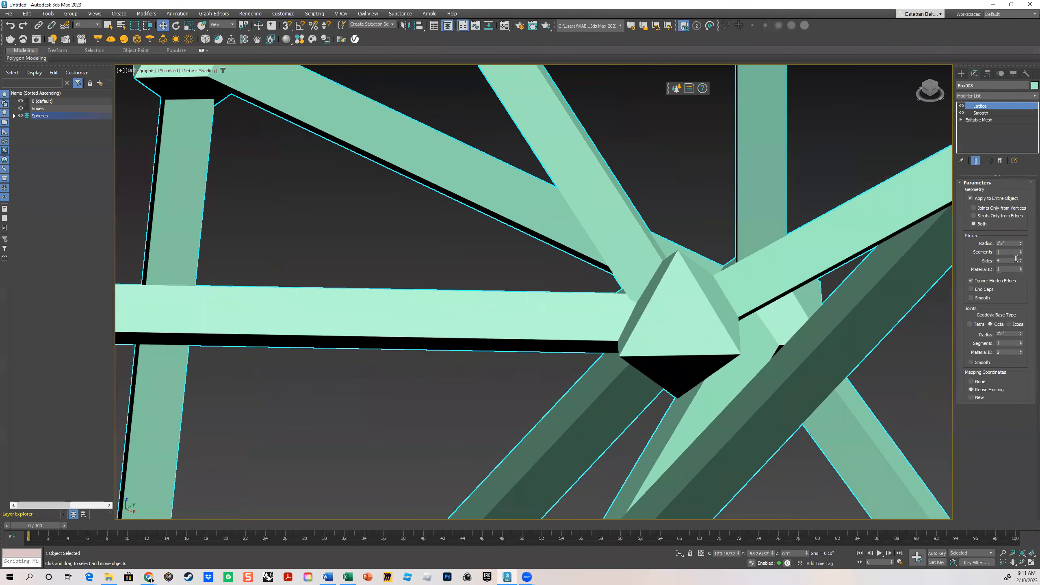
drag(1021, 261, 1022, 256)
- Examine the rounded struts and the angular joints around the lattice from several distances and angles
scroll(783, 321, down, 5)
alt+middle_drag(784, 321, 691, 331)
scroll(691, 331, down, 5)
middle_drag(585, 340, 598, 315)
scroll(717, 262, down, 2)
alt+middle_drag(534, 357, 583, 316)
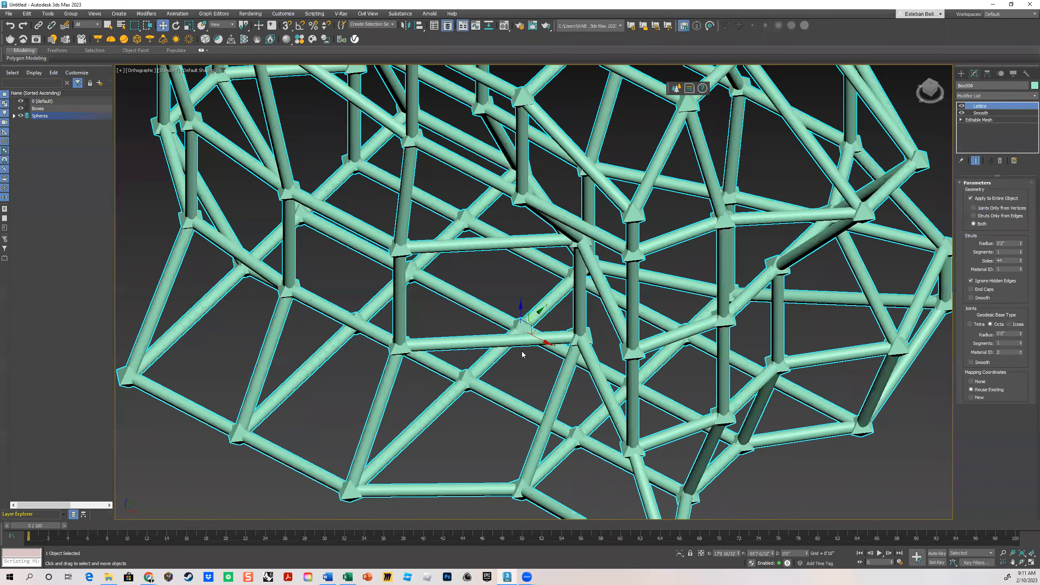
scroll(522, 352, up, 5)
scroll(725, 296, down, 2)
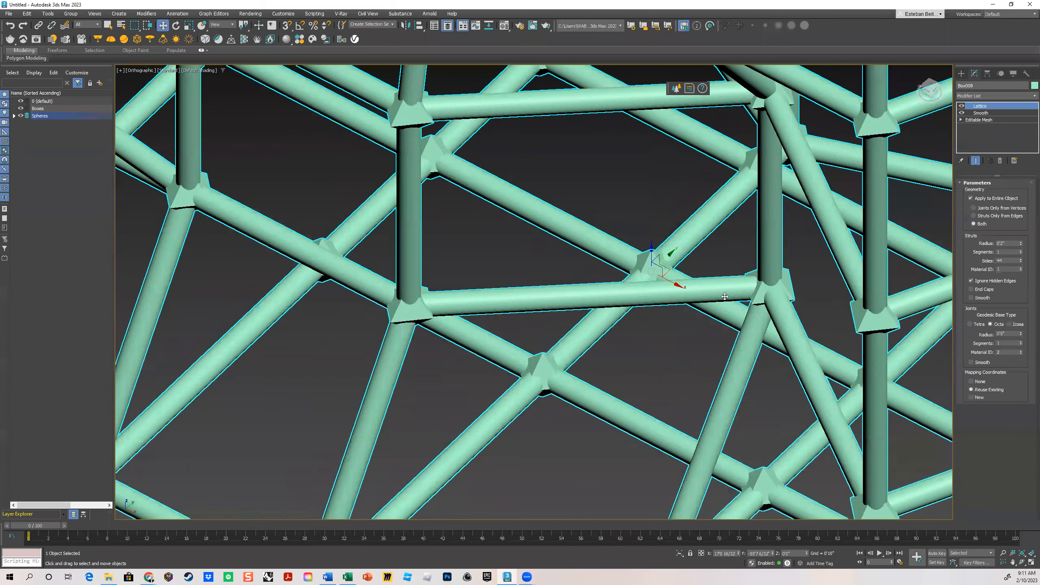
scroll(724, 296, down, 3)
scroll(603, 366, up, 2)
scroll(647, 306, up, 3)
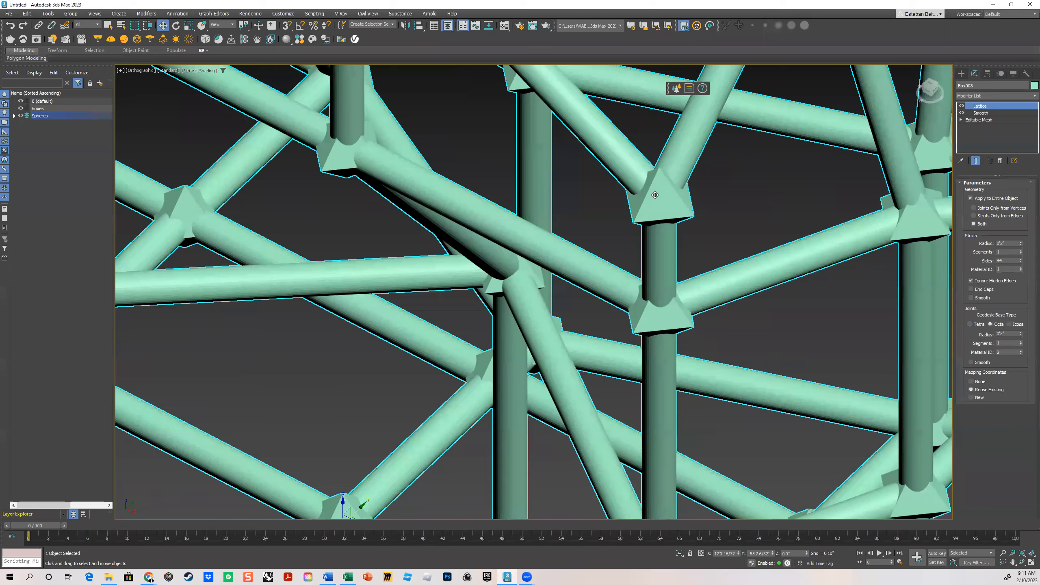
middle_drag(762, 265, 740, 300)
scroll(722, 285, down, 5)
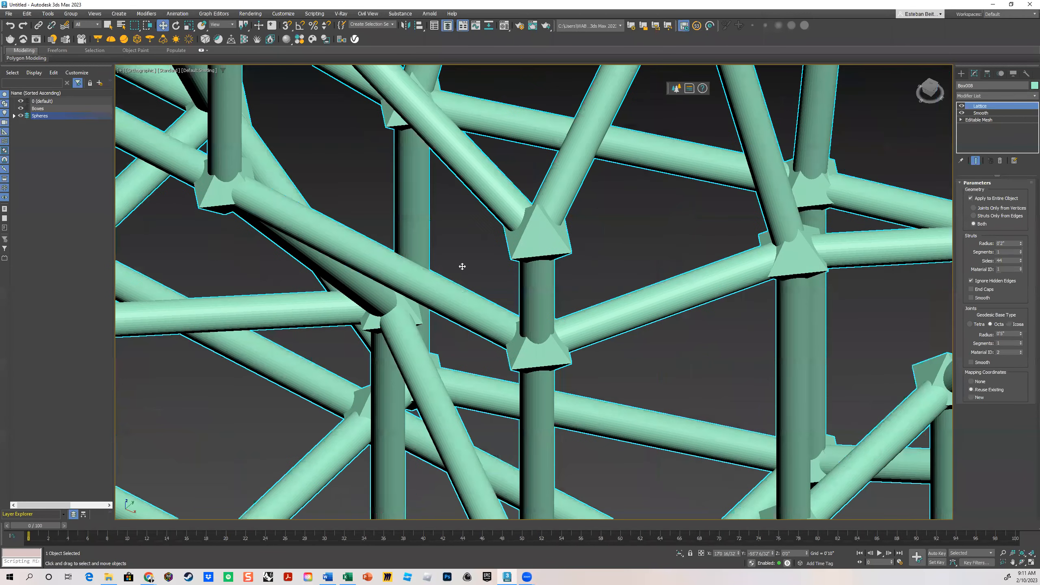
scroll(705, 303, up, 8)
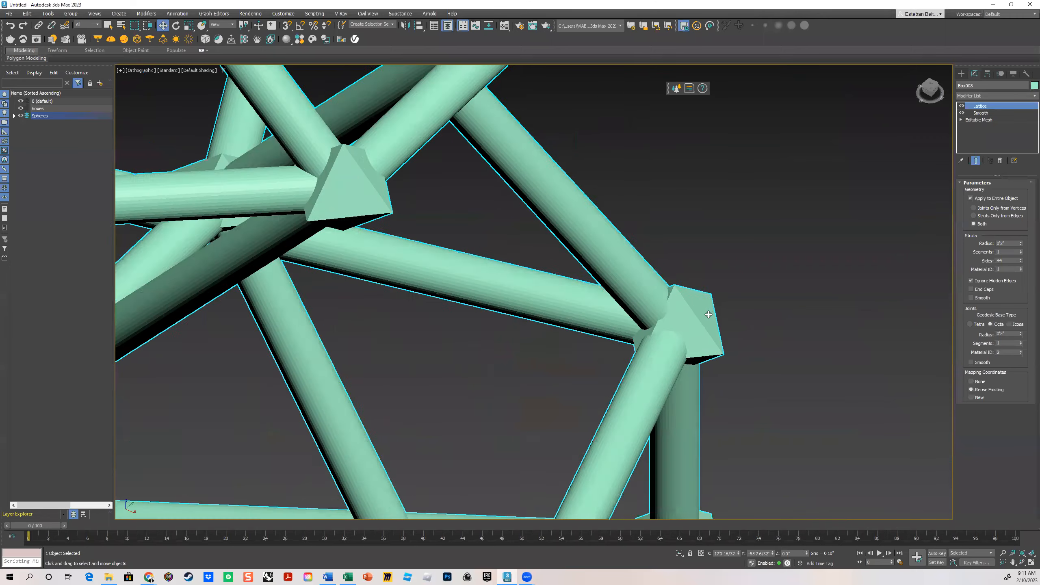
- Compare the Tetra and Octa base types for the lattice joints and set them to Icosa
click(970, 324)
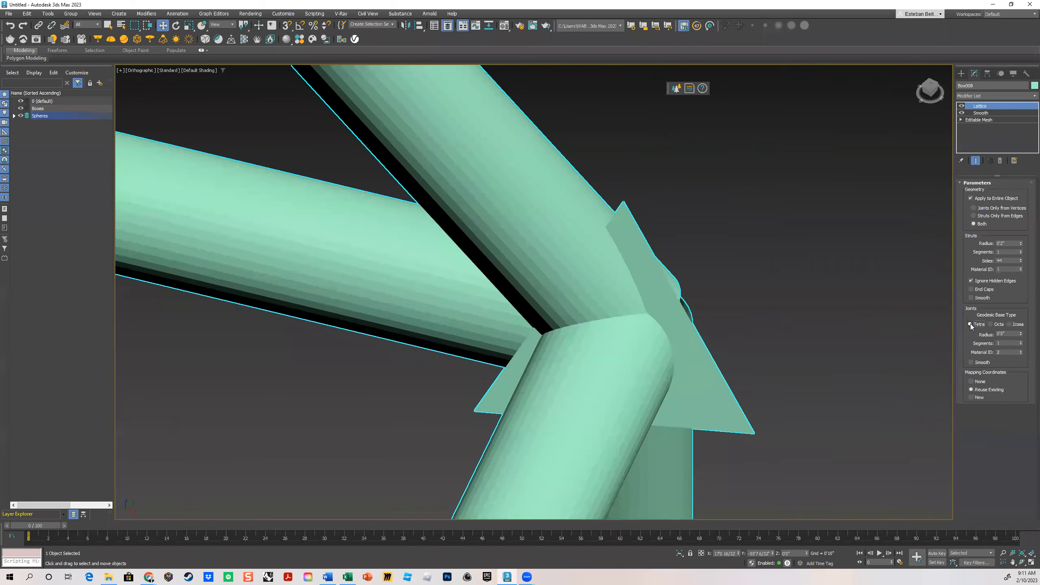
click(990, 324)
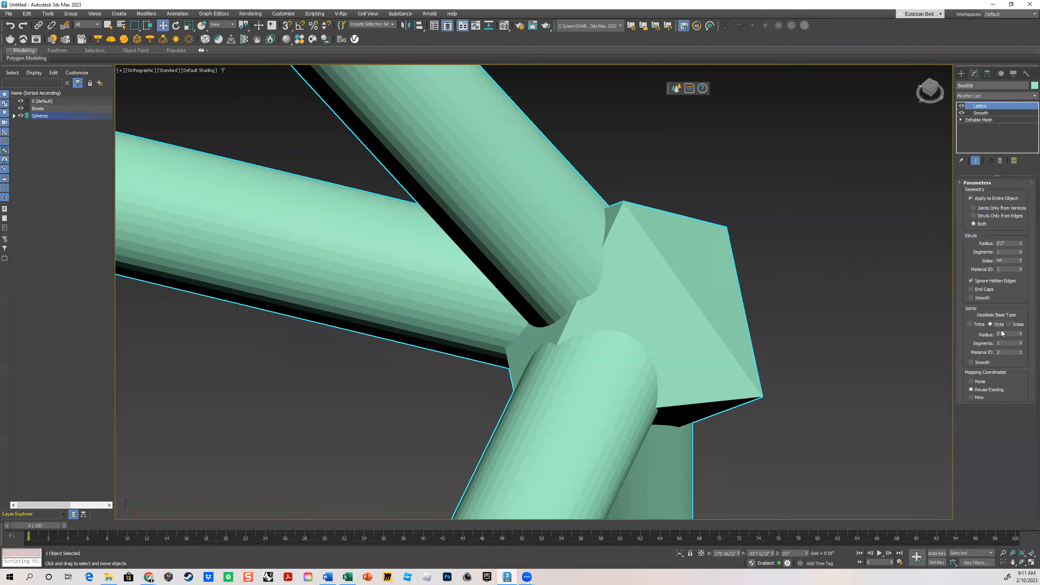
click(1008, 325)
middle_drag(753, 328, 711, 233)
scroll(761, 299, down, 2)
scroll(664, 325, down, 5)
middle_drag(319, 377, 614, 269)
middle_drag(349, 305, 562, 262)
scroll(549, 260, up, 5)
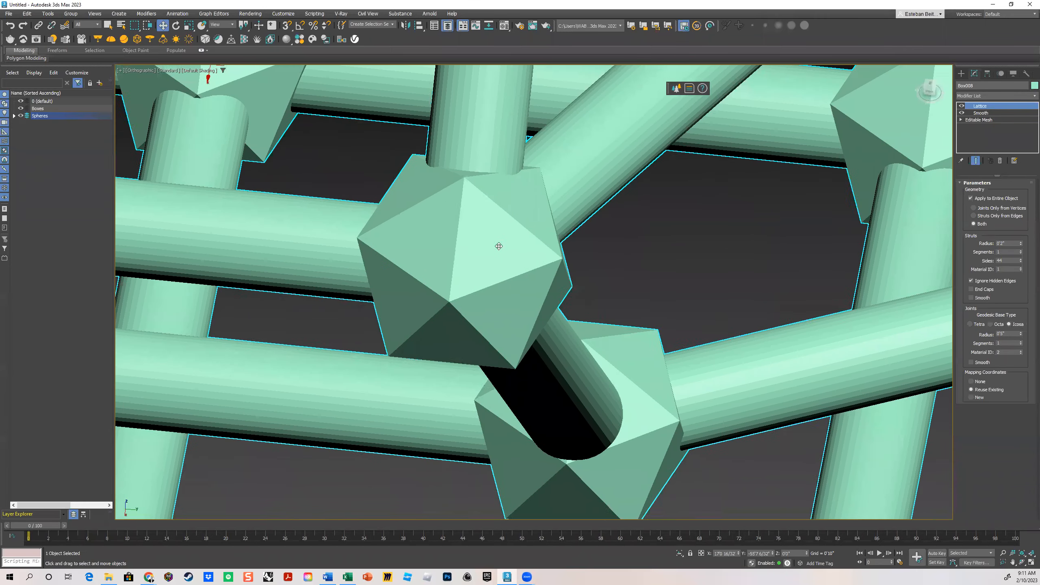
middle_drag(499, 246, 580, 273)
- Set the lattice joints to a radius of 0'5 16/32" and 10 segments, and turn on their smoothing
mouse_move(1022, 337)
mouse_down()
mouse_move(1021, 303)
mouse_move(1023, 336)
mouse_up()
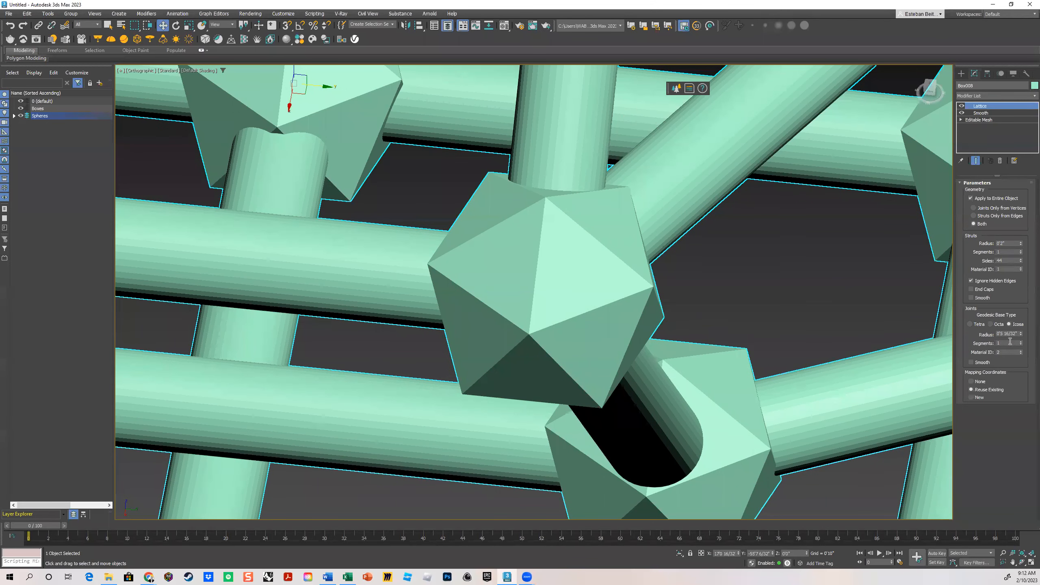
click(1021, 342)
click(1021, 342)
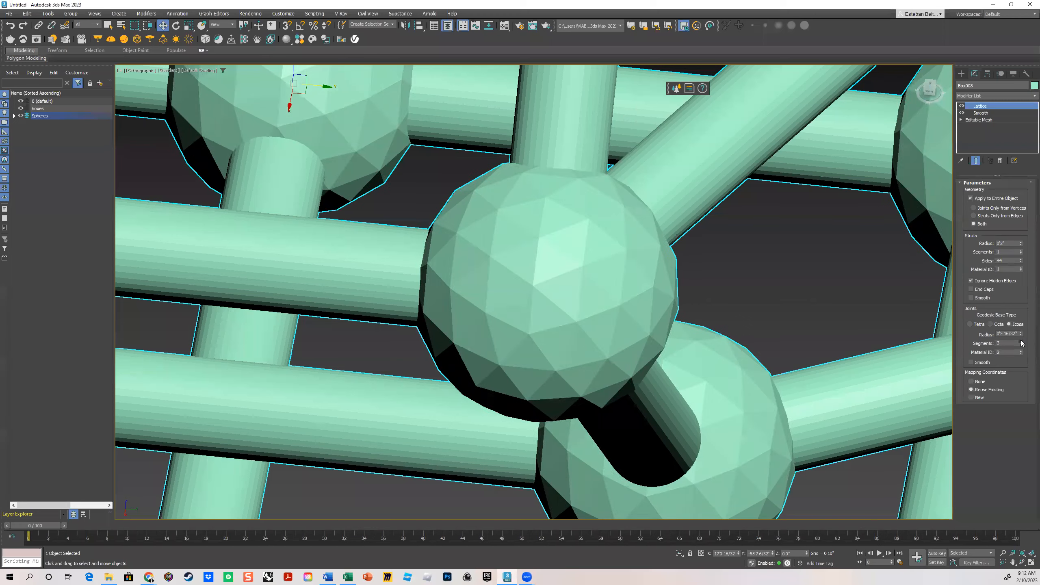
click(1021, 342)
click(1021, 341)
click(1021, 342)
click(1021, 342)
click(1021, 341)
click(1021, 342)
click(1021, 342)
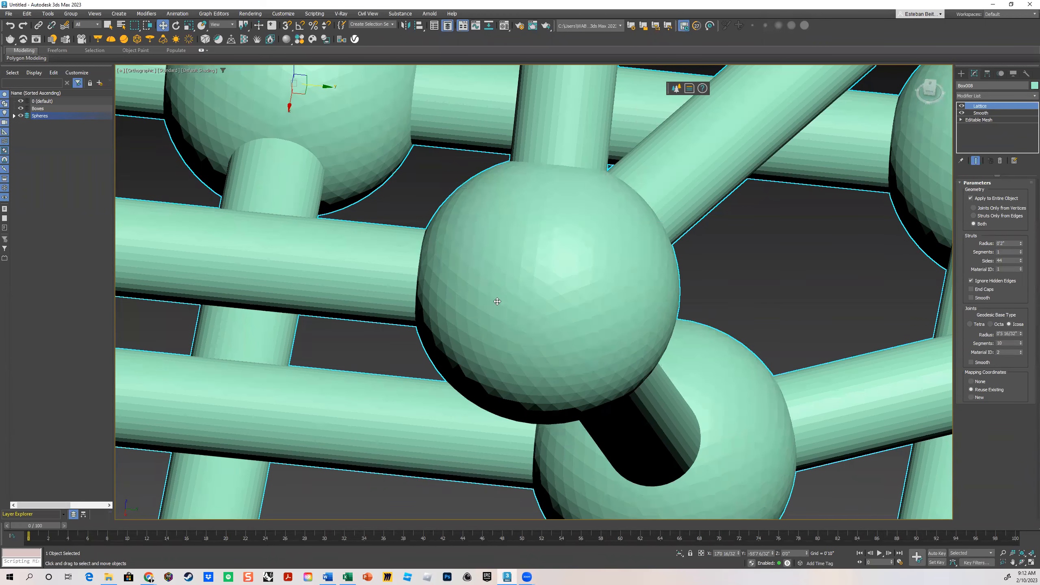
middle_drag(495, 296, 499, 281)
click(972, 362)
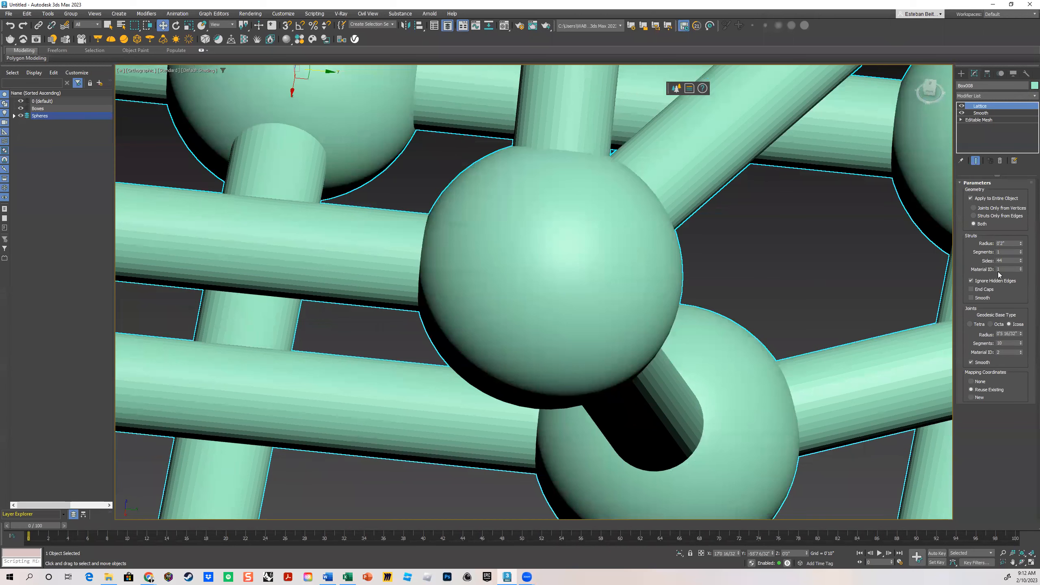
- Turn on smoothing for the struts of the lattice
click(971, 297)
scroll(632, 162, down, 10)
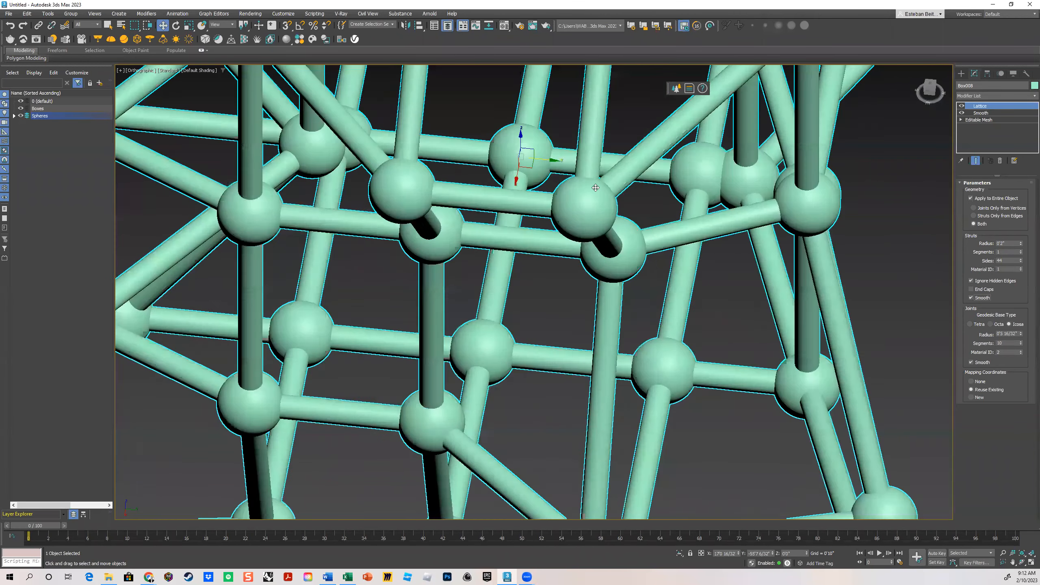
alt+middle_drag(613, 296, 671, 292)
scroll(662, 281, down, 5)
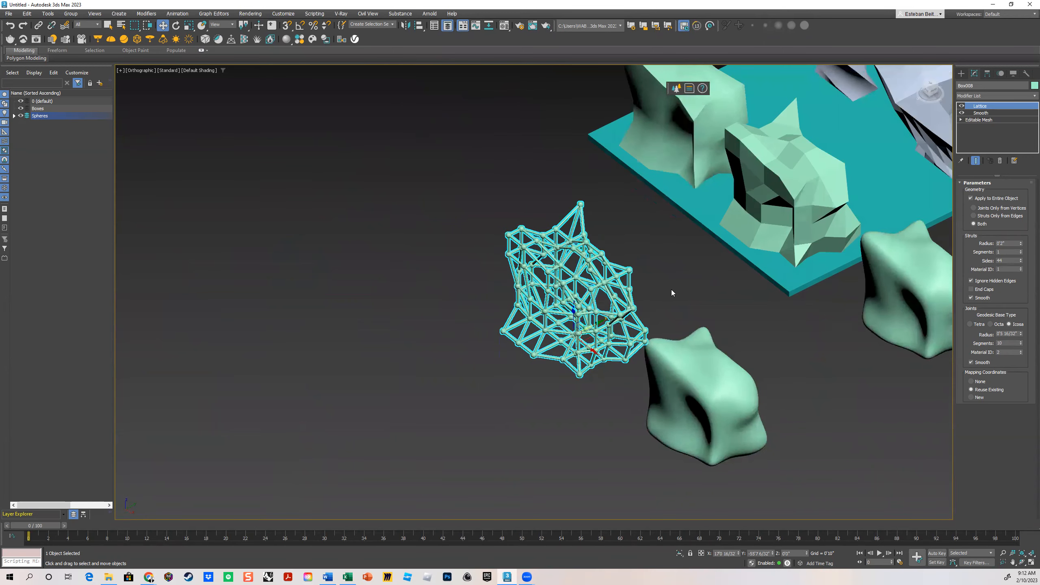
- Change the lattice's object color to red and clear the selection
click(581, 286)
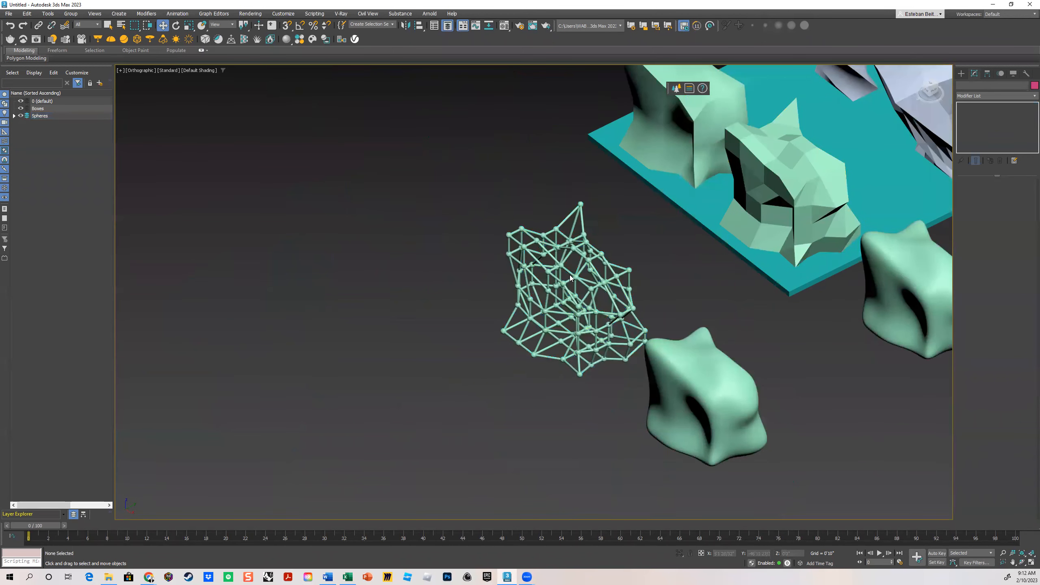
click(571, 278)
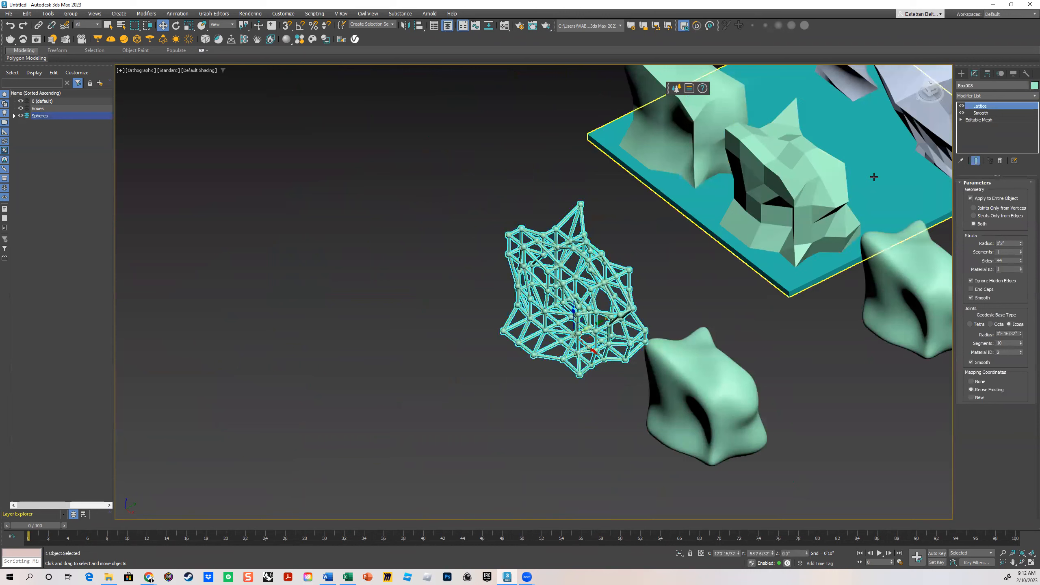
click(1029, 87)
click(460, 282)
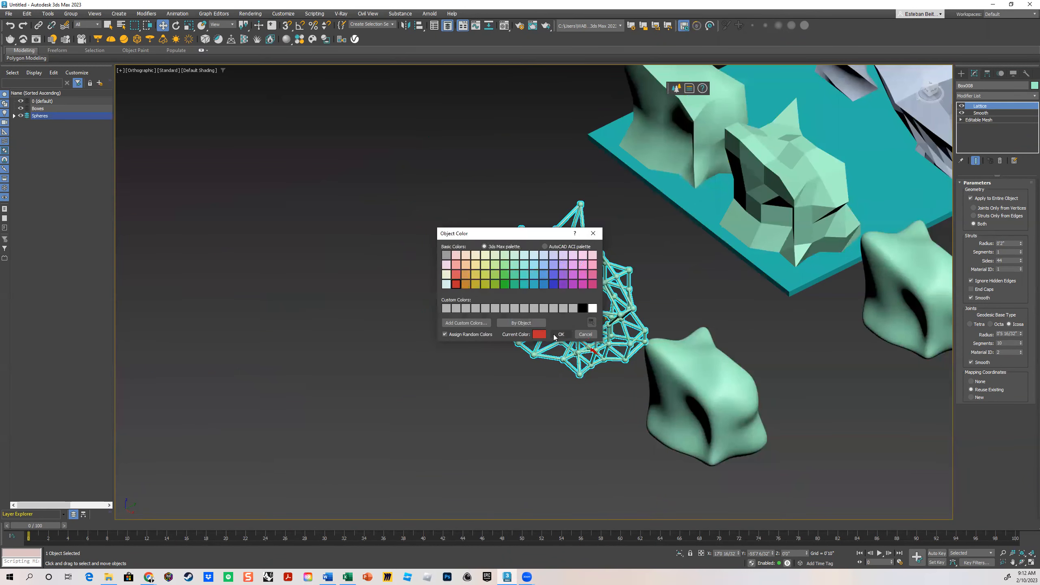
click(561, 334)
click(697, 278)
- Move the red lattice onto the faceted green box on the slab so it lines up with the box's edges
middle_drag(683, 263, 665, 229)
click(609, 270)
middle_drag(609, 271, 561, 292)
drag(531, 312, 696, 205)
scroll(695, 204, up, 5)
middle_drag(557, 315, 539, 360)
drag(480, 370, 571, 342)
scroll(572, 341, down, 3)
alt+middle_drag(572, 343, 499, 398)
click(821, 432)
- Add a Lattice modifier above MeshSmooth on the rounded green box standing farthest from the slab
alt+middle_drag(819, 428, 619, 360)
scroll(690, 349, down, 2)
middle_drag(896, 339, 749, 310)
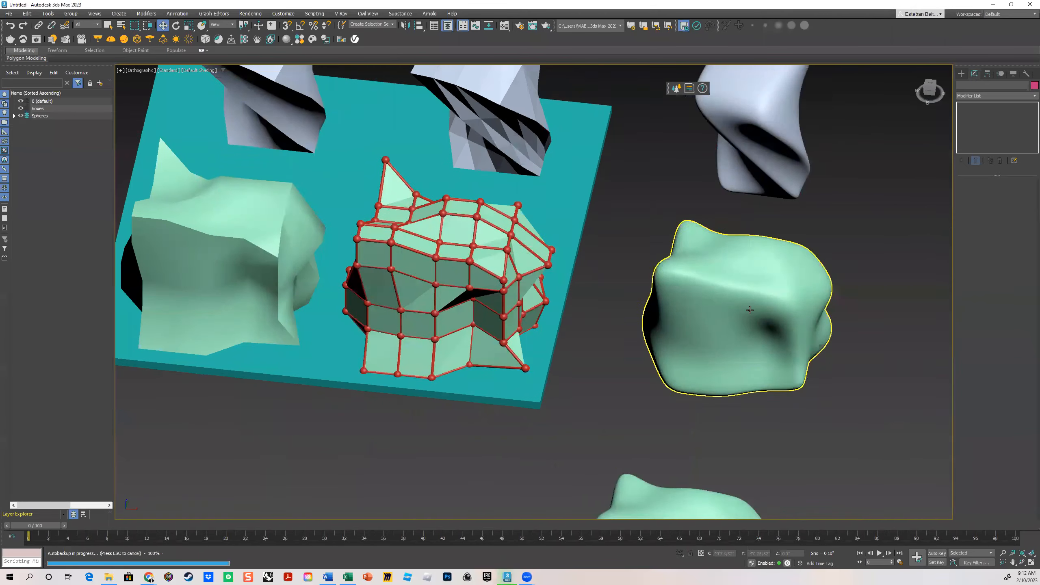
middle_drag(600, 328, 595, 229)
scroll(594, 246, down, 2)
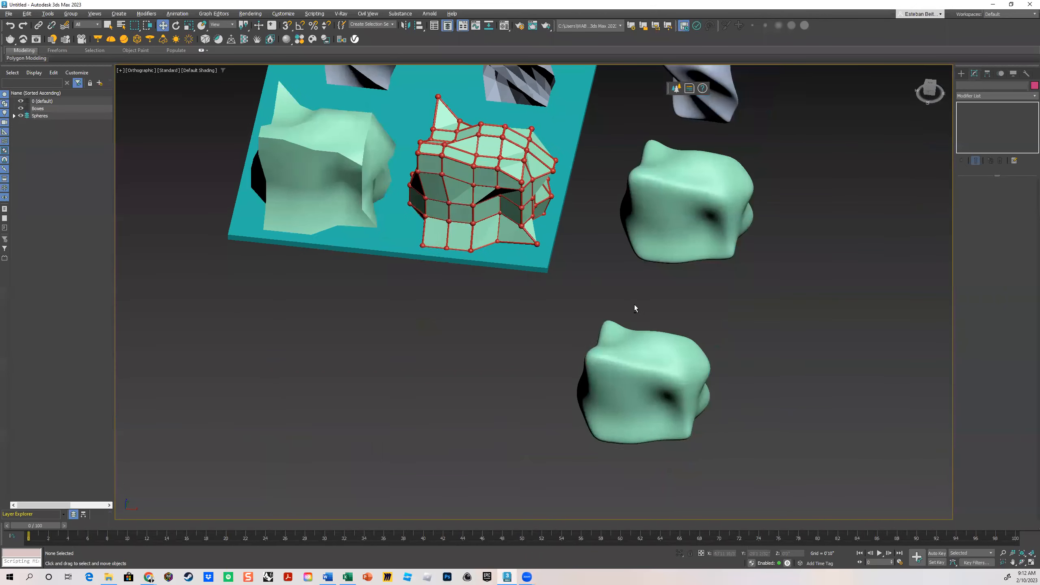
alt+middle_drag(634, 304, 606, 311)
middle_drag(665, 366, 691, 289)
alt+middle_drag(692, 290, 679, 293)
scroll(663, 290, up, 3)
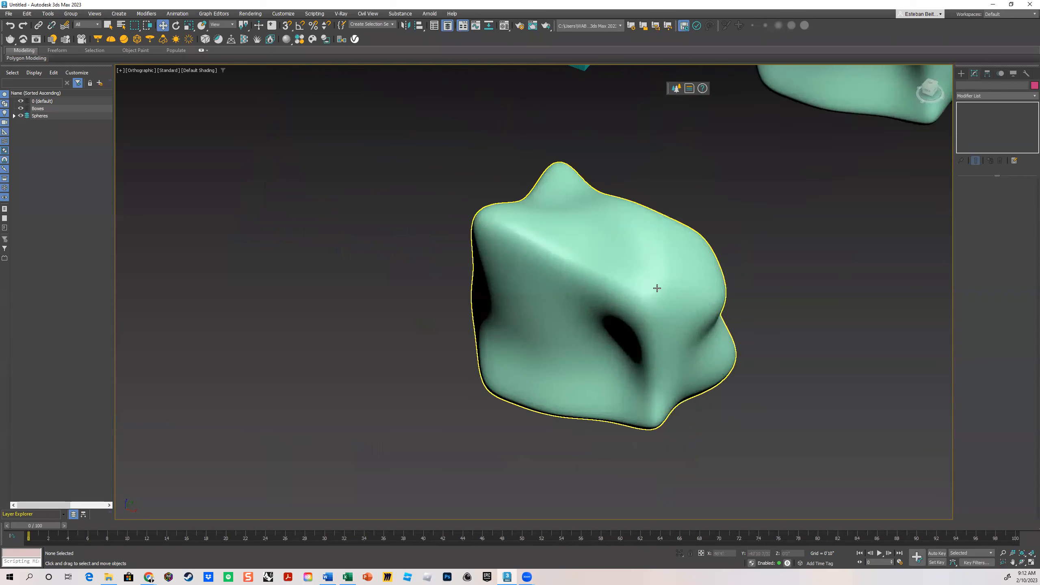
click(642, 285)
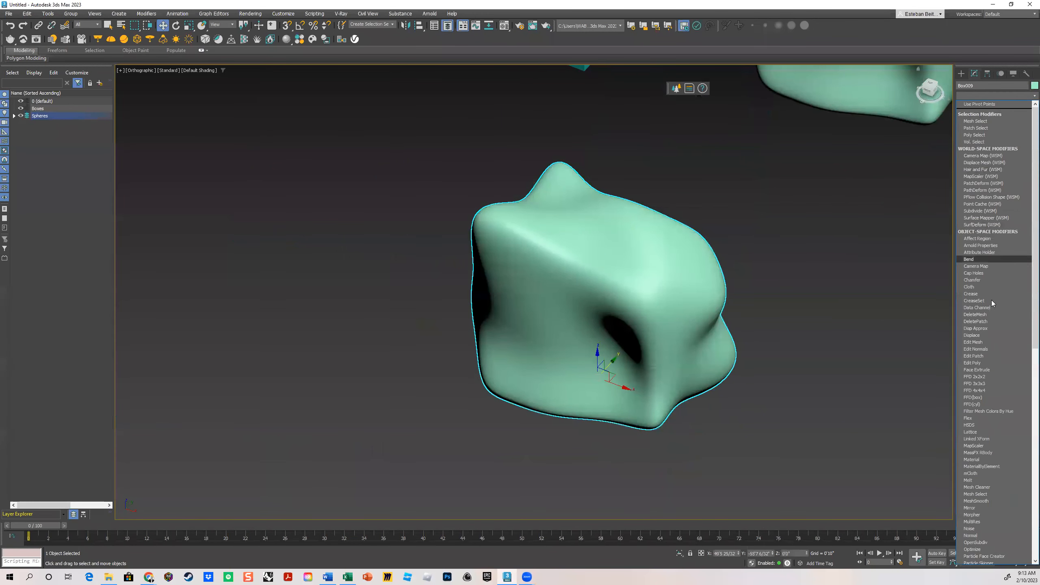
click(976, 74)
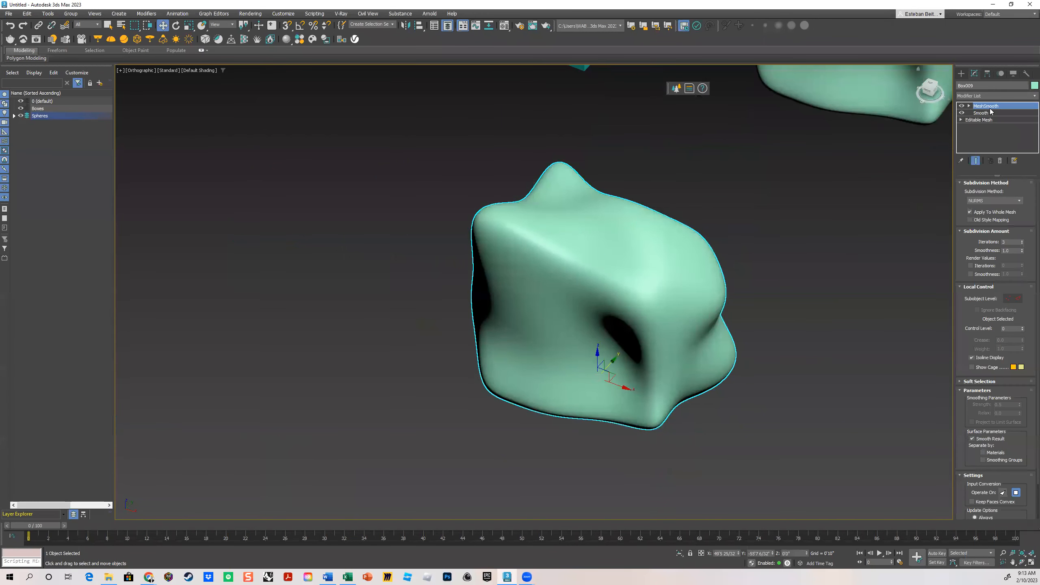
click(1029, 96)
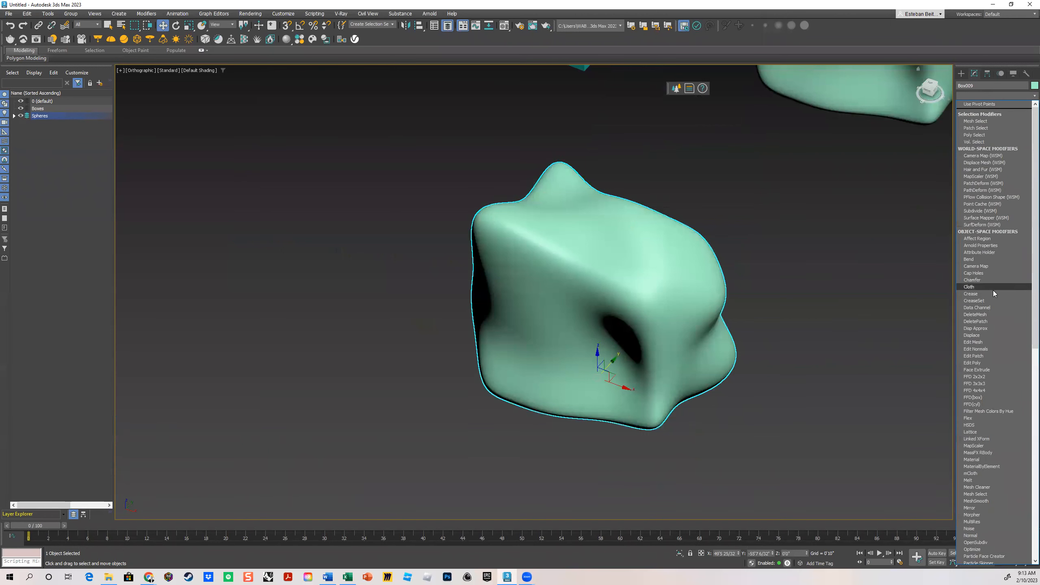
click(974, 432)
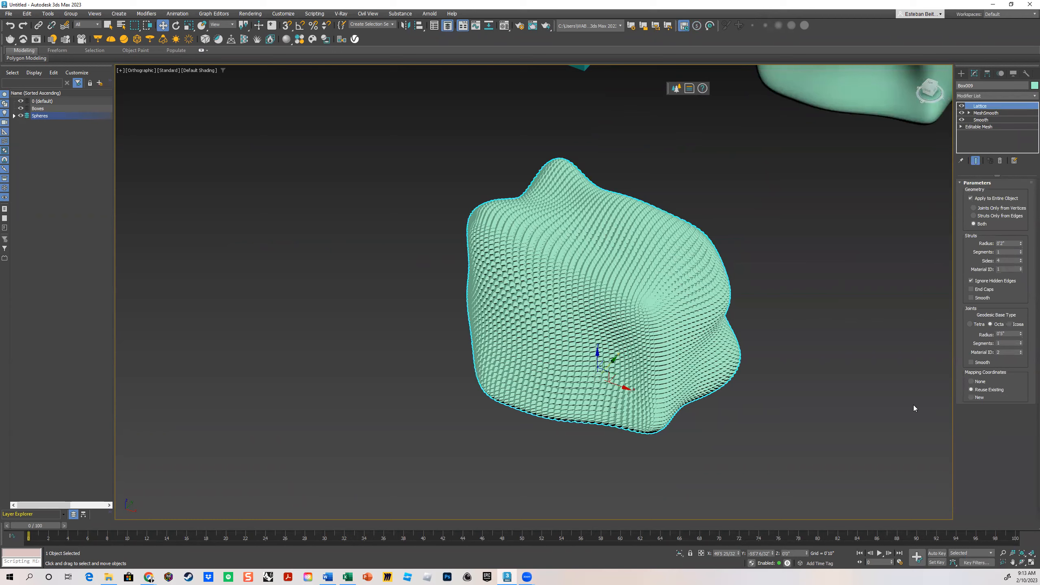
- Examine the dense lattice pattern on the rounded box close up and from farther away
scroll(577, 324, up, 3)
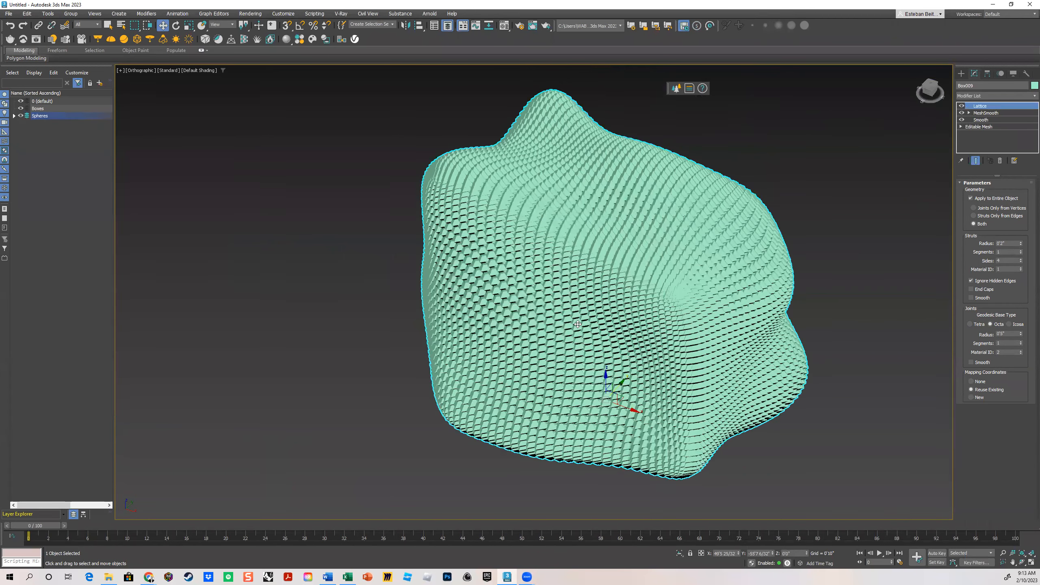
scroll(578, 324, up, 5)
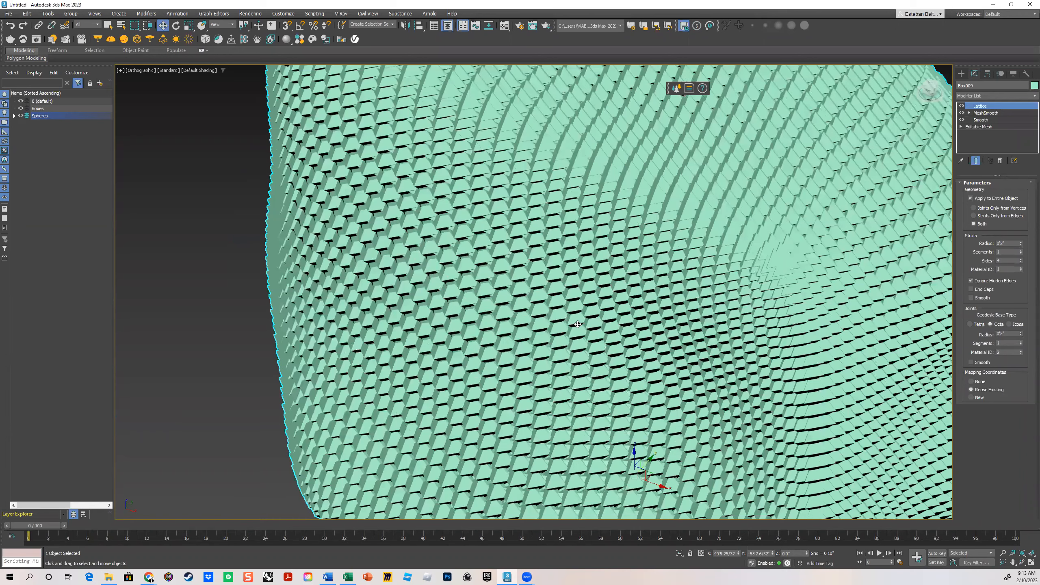
scroll(577, 324, down, 6)
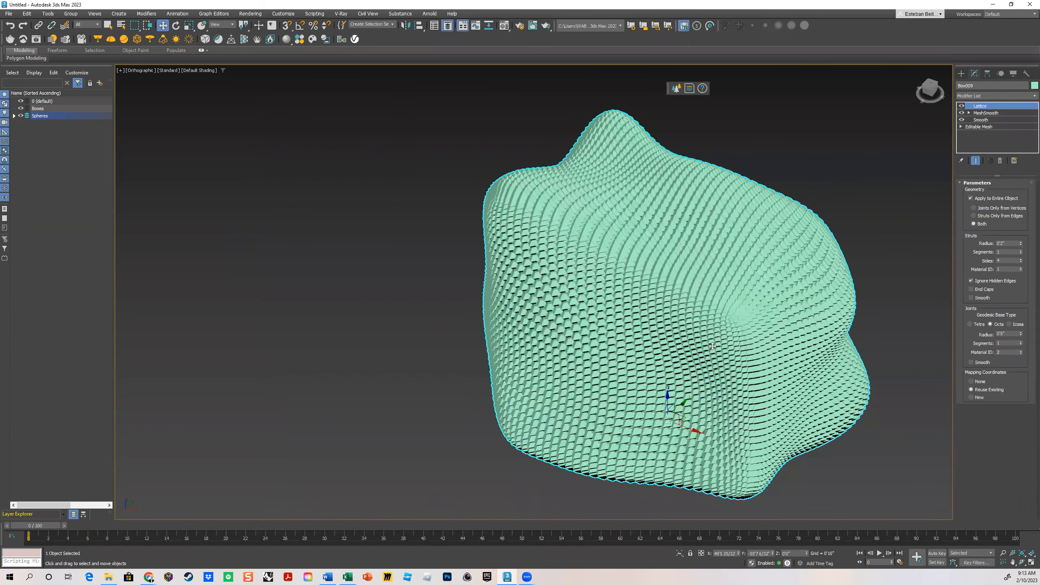
scroll(641, 351, up, 5)
scroll(641, 350, down, 3)
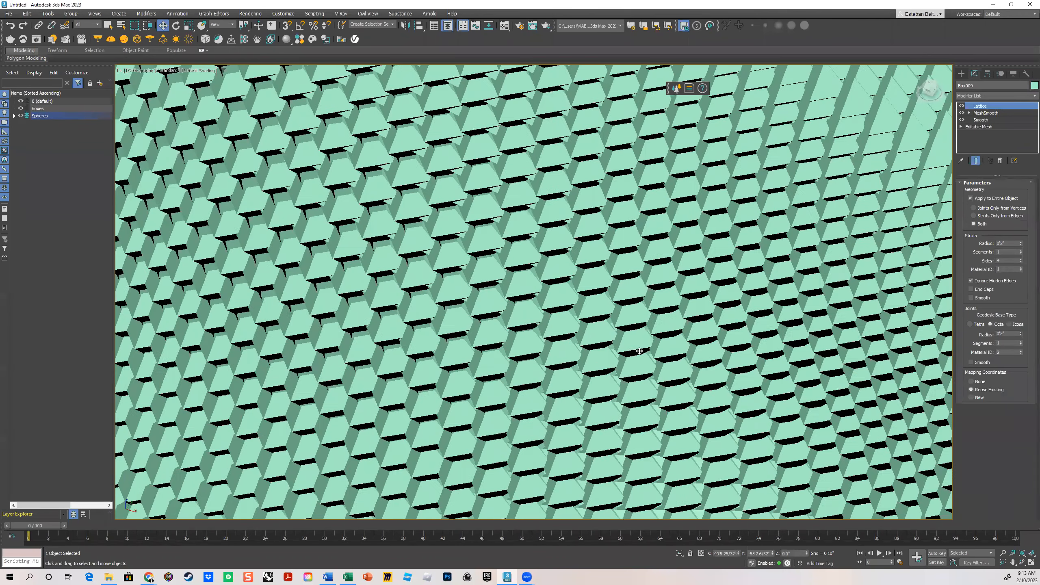
scroll(736, 364, down, 4)
alt+middle_drag(714, 361, 695, 260)
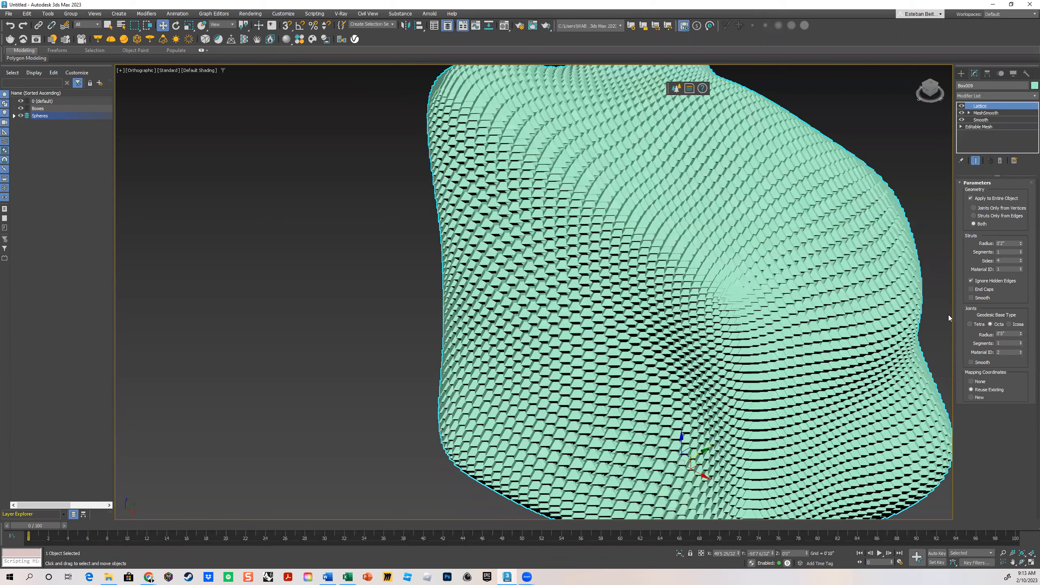
- Reduce the radius of the rounded box's lattice joints to 0'0"
scroll(843, 295, up, 10)
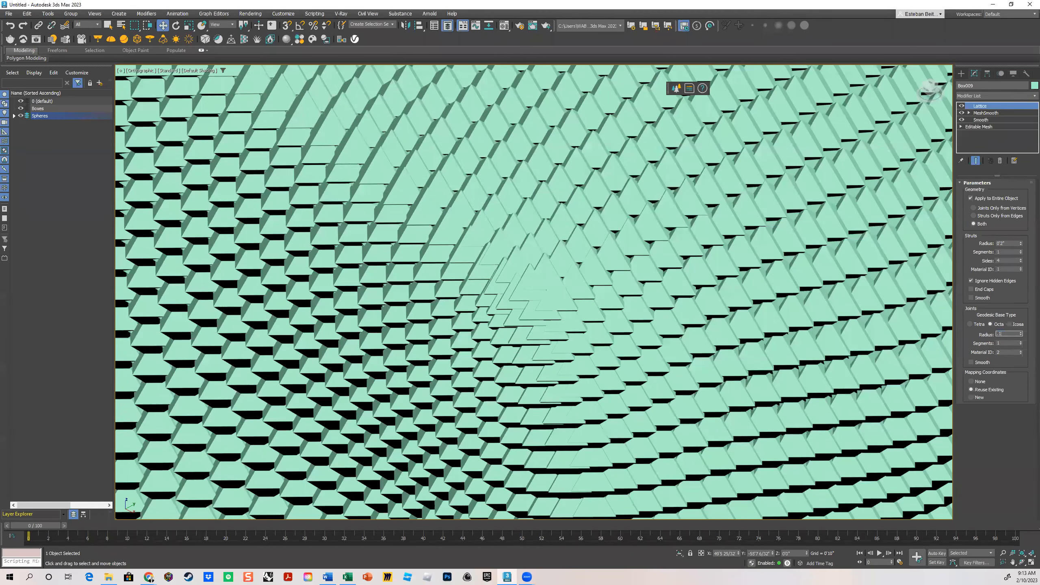
key(Return)
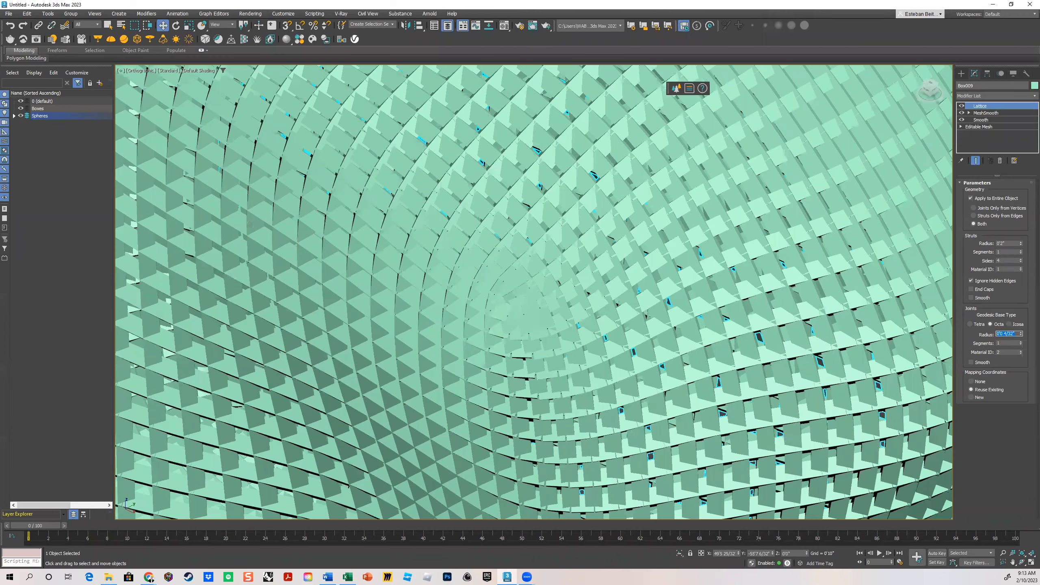
right_click(1022, 335)
click(1008, 335)
text(.)
right_click(1021, 336)
- Set the precision of the US Standard fractional-inch display units to 1/64
scroll(824, 195, down, 10)
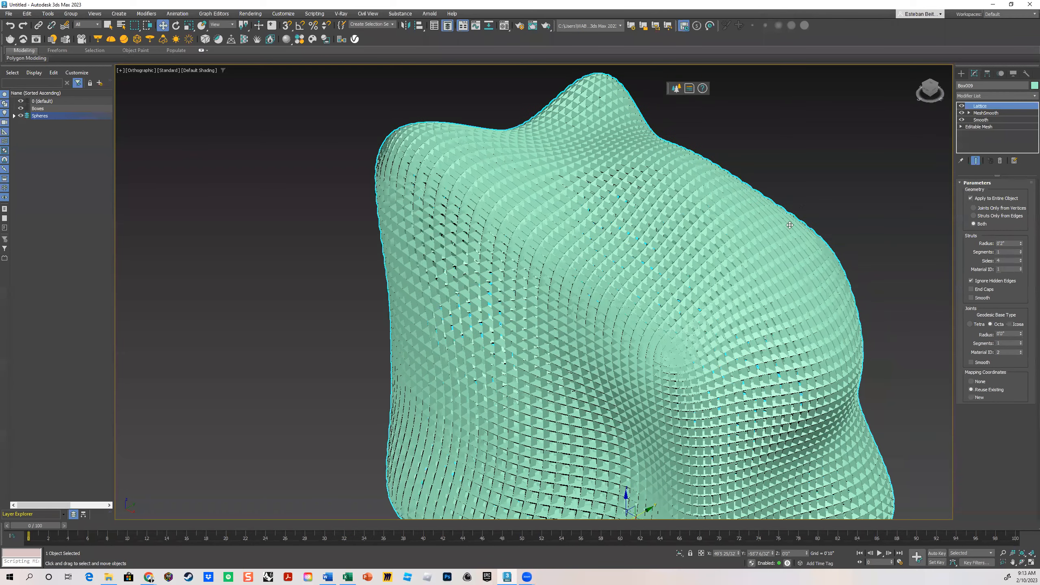
click(825, 195)
click(788, 237)
scroll(788, 237, up, 15)
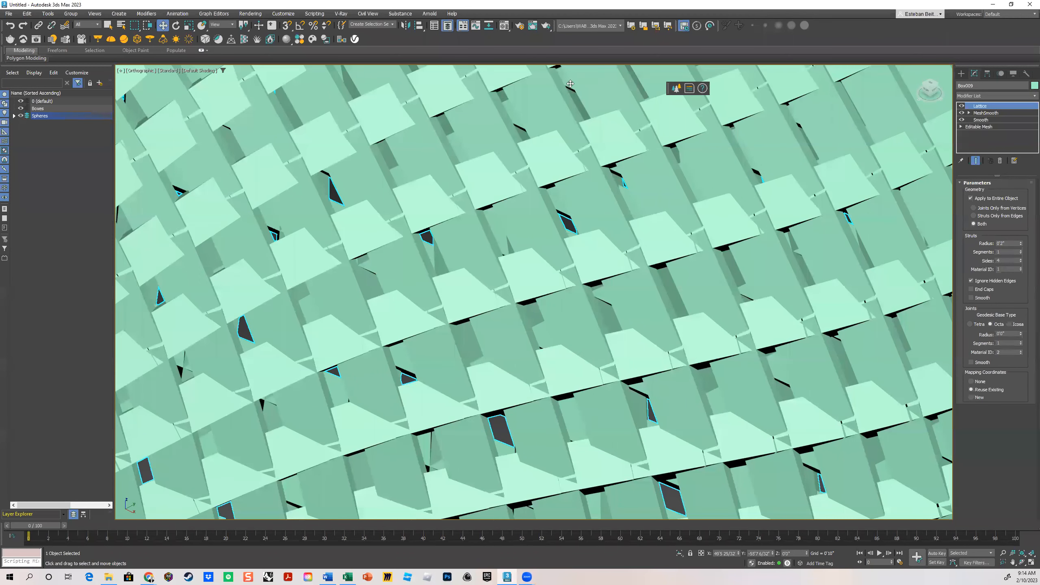
click(283, 13)
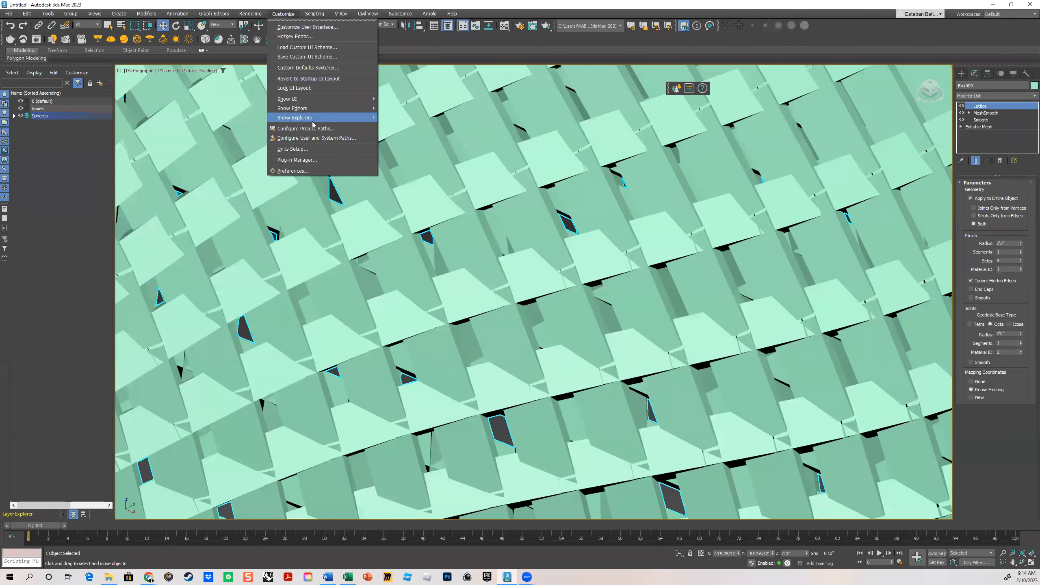
click(298, 149)
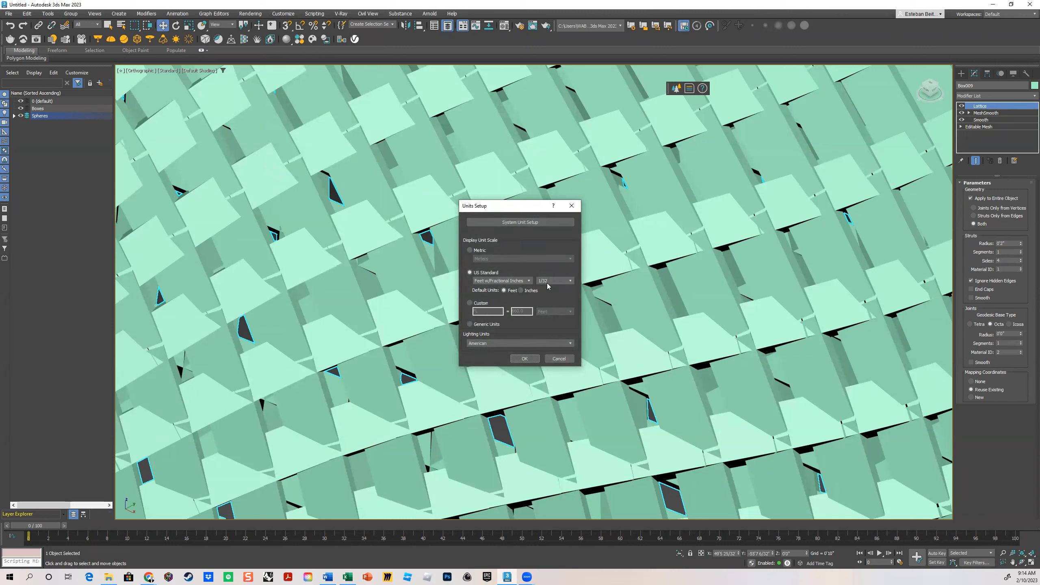
click(570, 285)
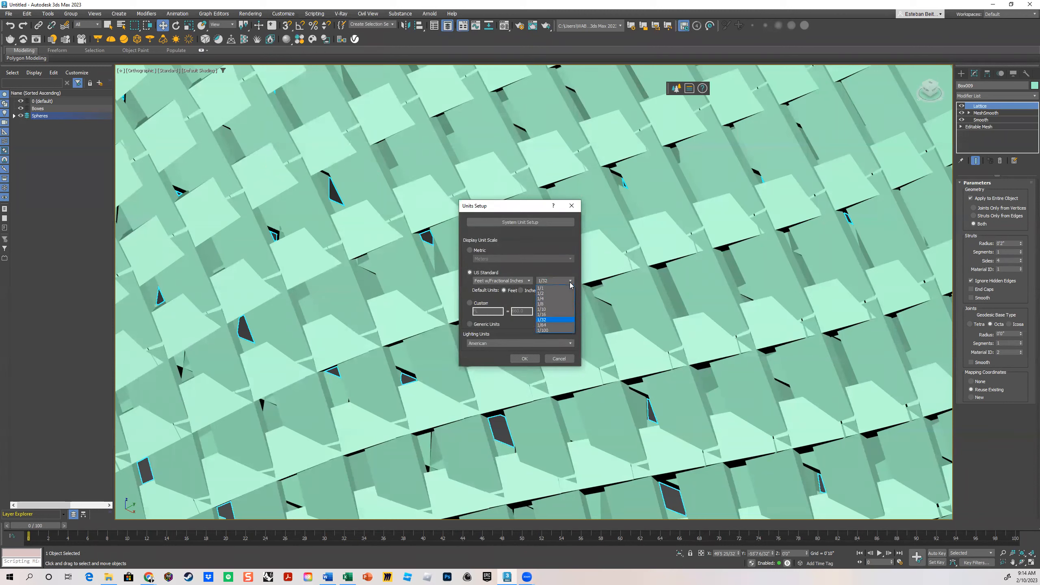
click(548, 325)
click(525, 358)
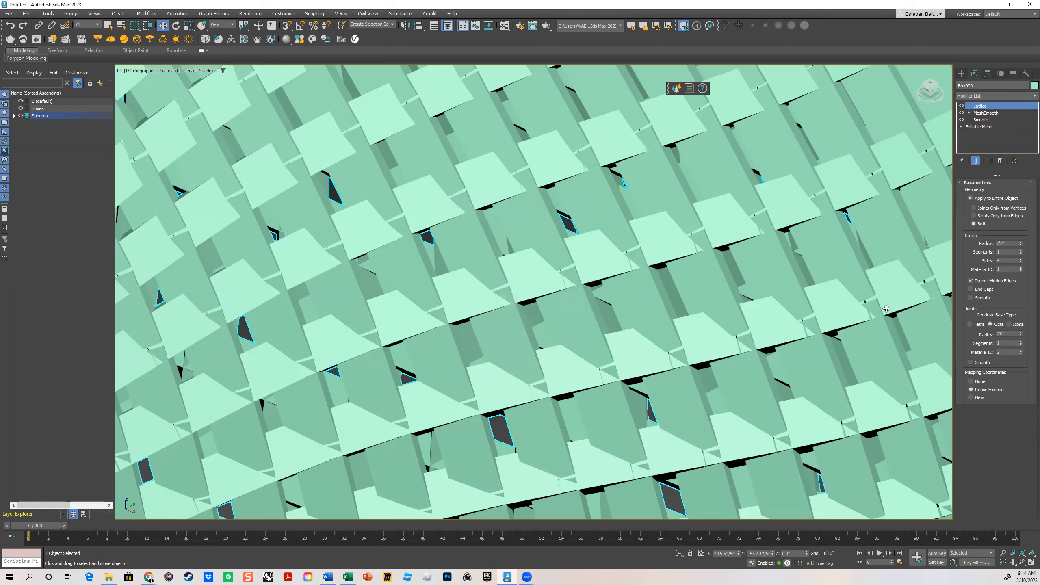
- Set the radius of the rounded box's lattice struts to 0'0 32/64", keeping the joint radius at its minimum
drag(1021, 333, 1023, 361)
scroll(723, 270, down, 5)
middle_drag(725, 268, 680, 231)
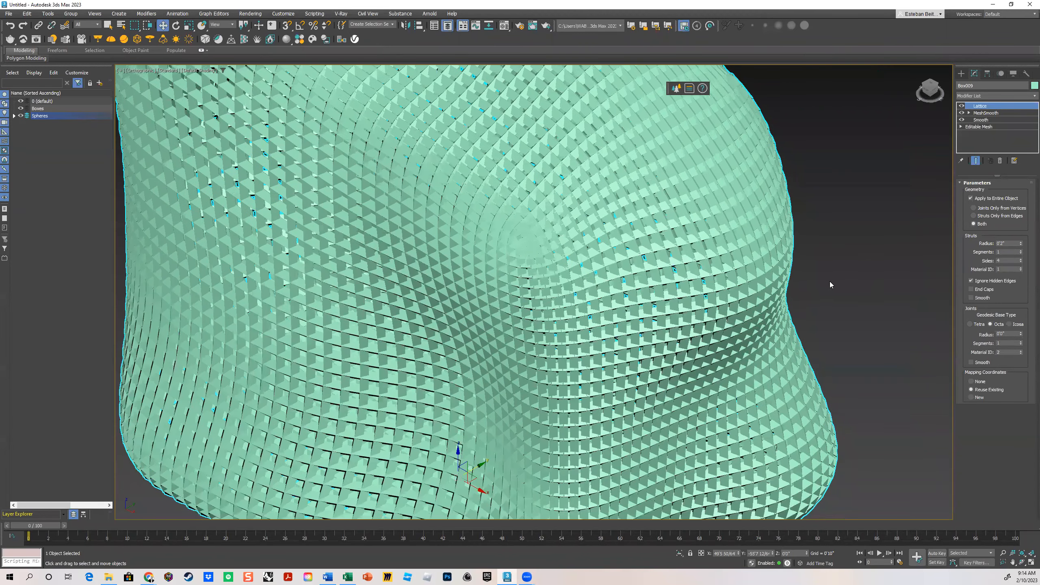
scroll(688, 265, up, 3)
scroll(675, 270, up, 5)
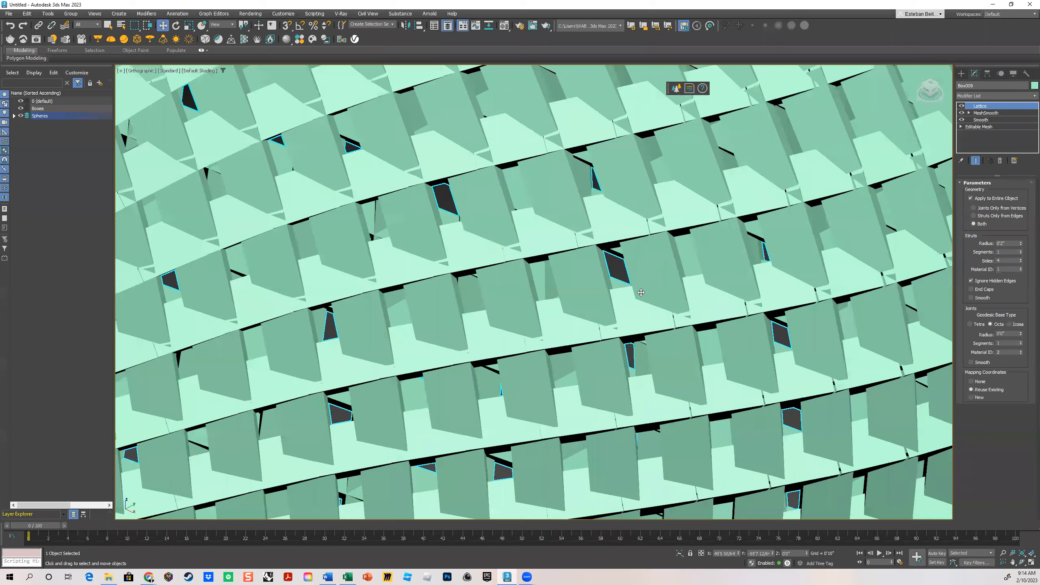
double_click(998, 244)
key(Return)
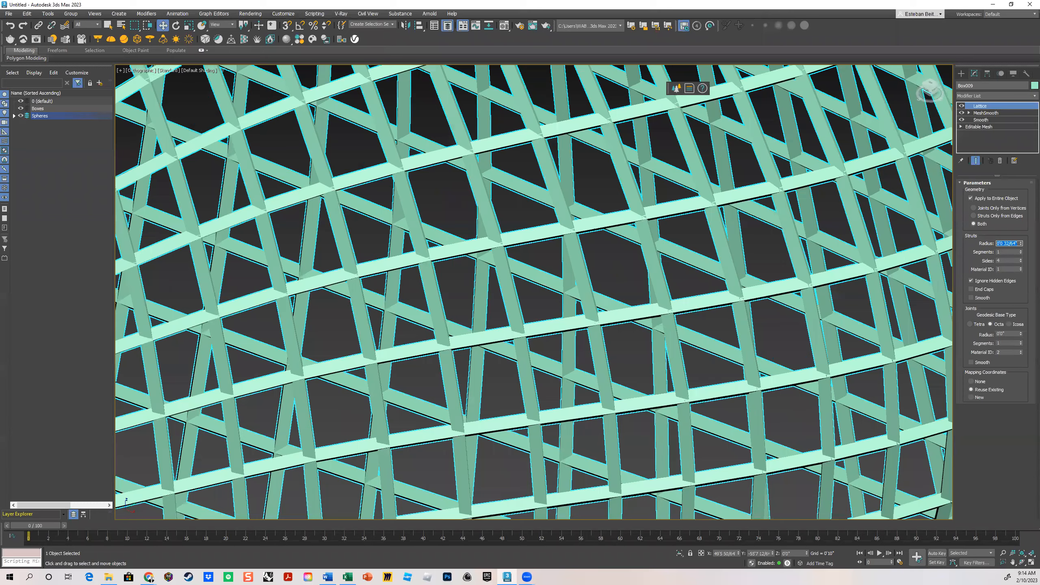
- Increase the number of sides of the rounded box's lattice struts to 6
scroll(698, 256, down, 6)
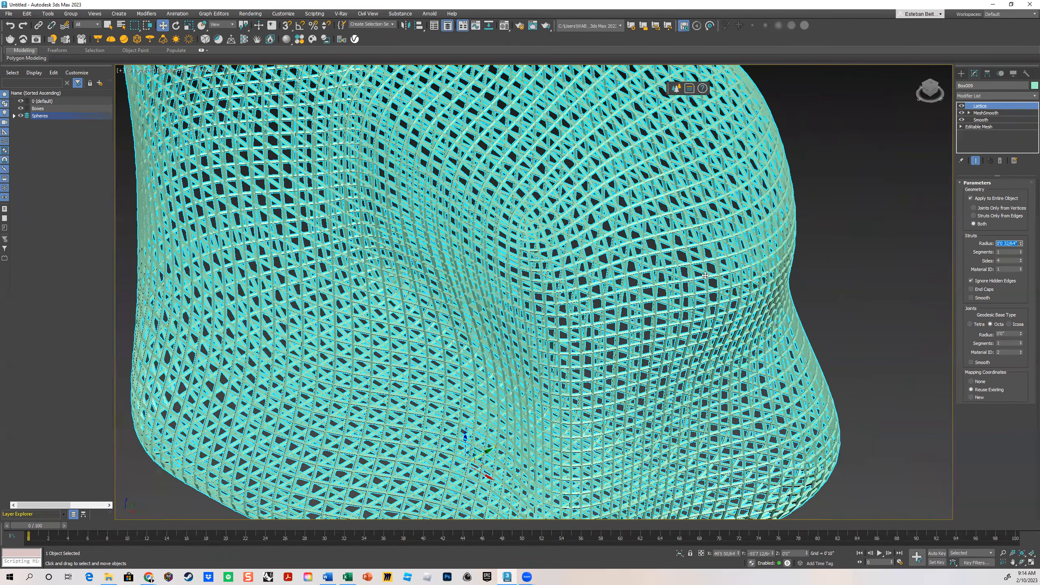
scroll(727, 275, up, 5)
scroll(609, 310, up, 5)
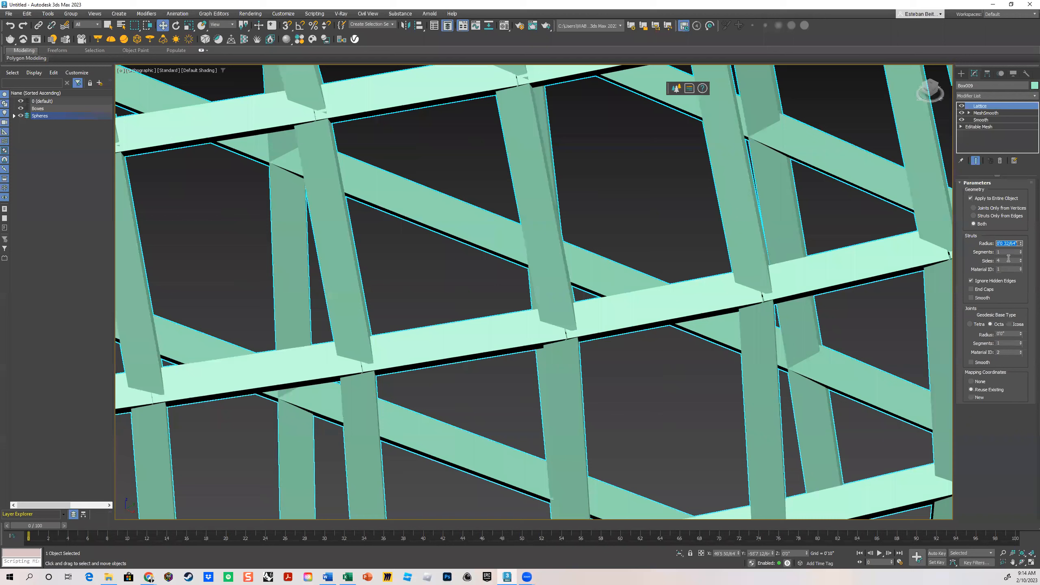
click(1022, 253)
click(1022, 258)
scroll(718, 262, down, 5)
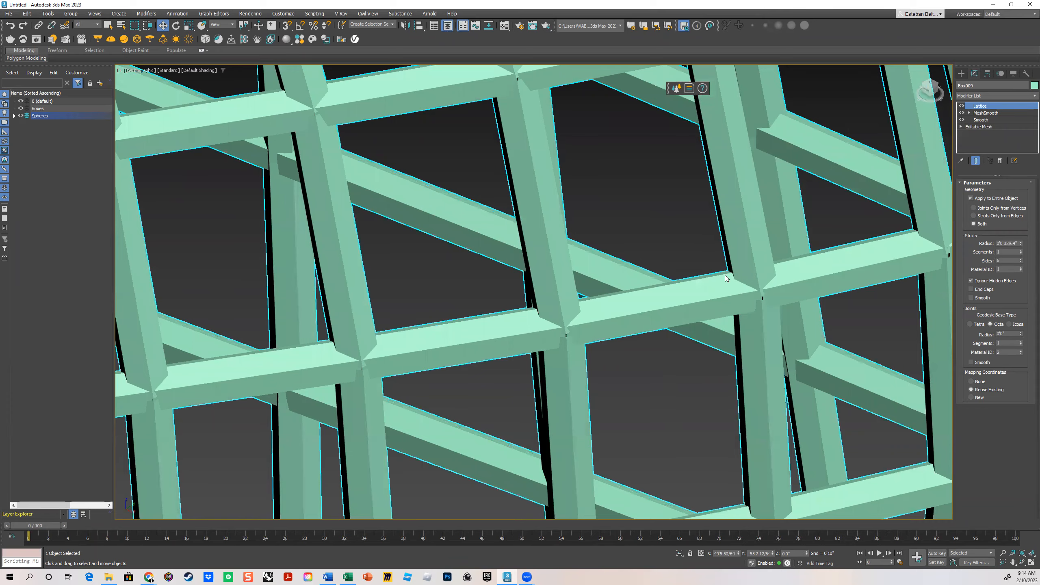
scroll(710, 277, down, 1)
scroll(710, 278, down, 8)
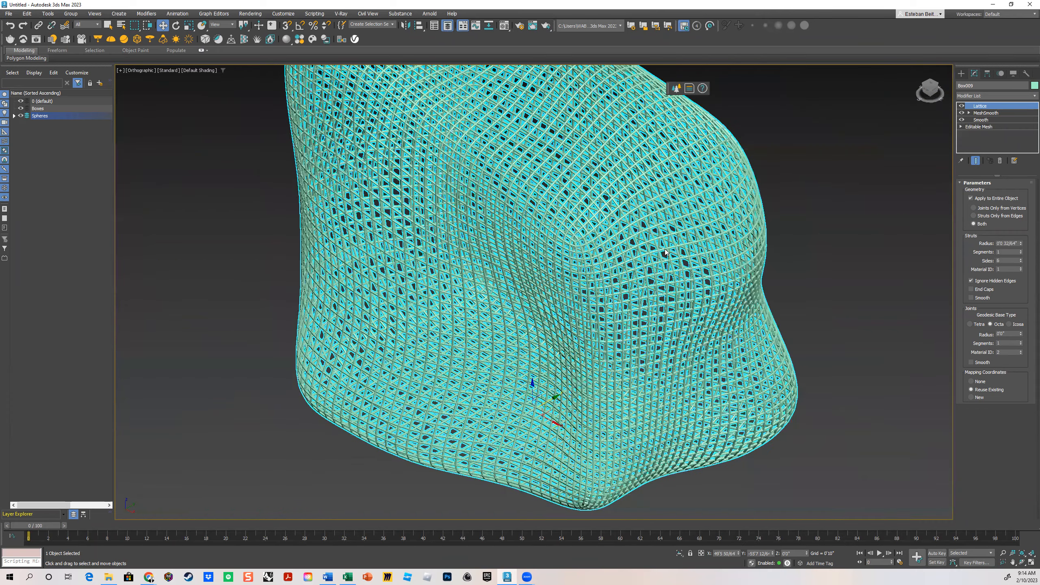
- Set the base type of the rounded box's lattice joints to Tetra and deselect the object
scroll(662, 251, up, 2)
middle_drag(671, 258, 663, 298)
scroll(665, 301, up, 6)
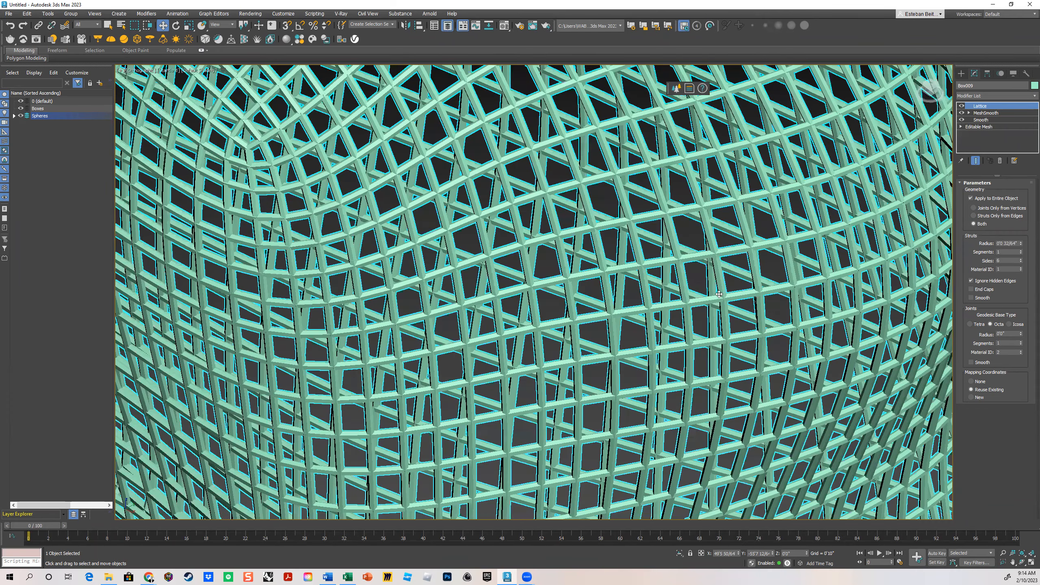
scroll(618, 251, up, 3)
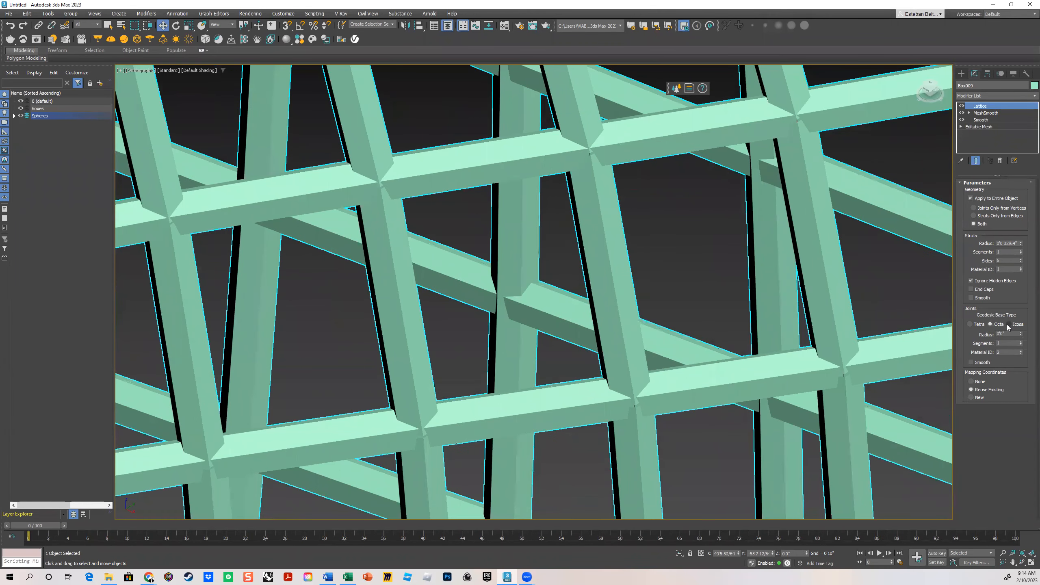
click(969, 325)
drag(1013, 333, 977, 333)
scroll(628, 155, down, 8)
scroll(779, 236, down, 4)
click(812, 282)
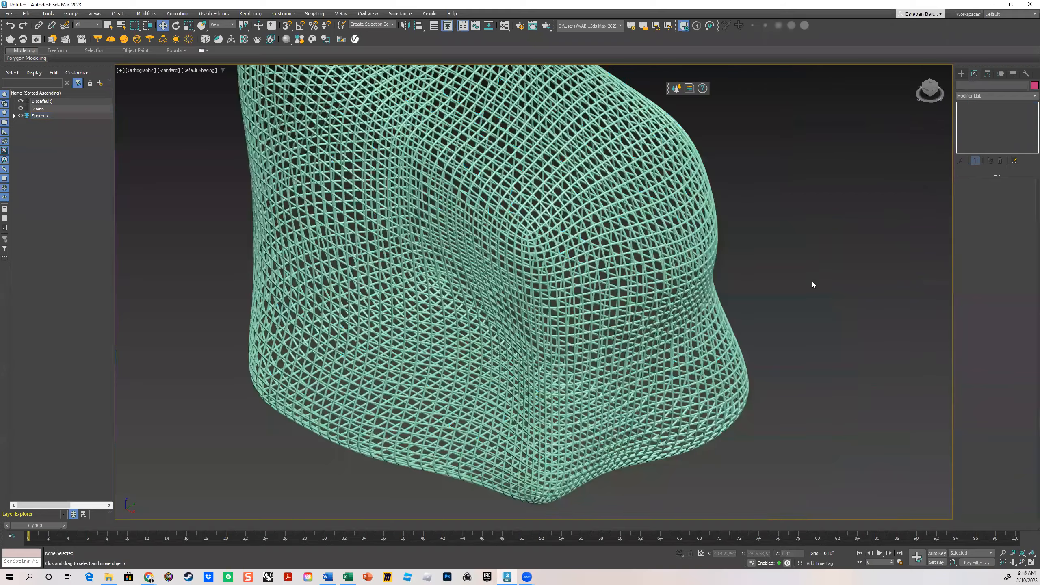
- Change the object color of the rounded lattice box to orange-brown and deselect it
scroll(811, 287, down, 2)
alt+middle_drag(811, 289, 679, 304)
click(637, 269)
click(637, 270)
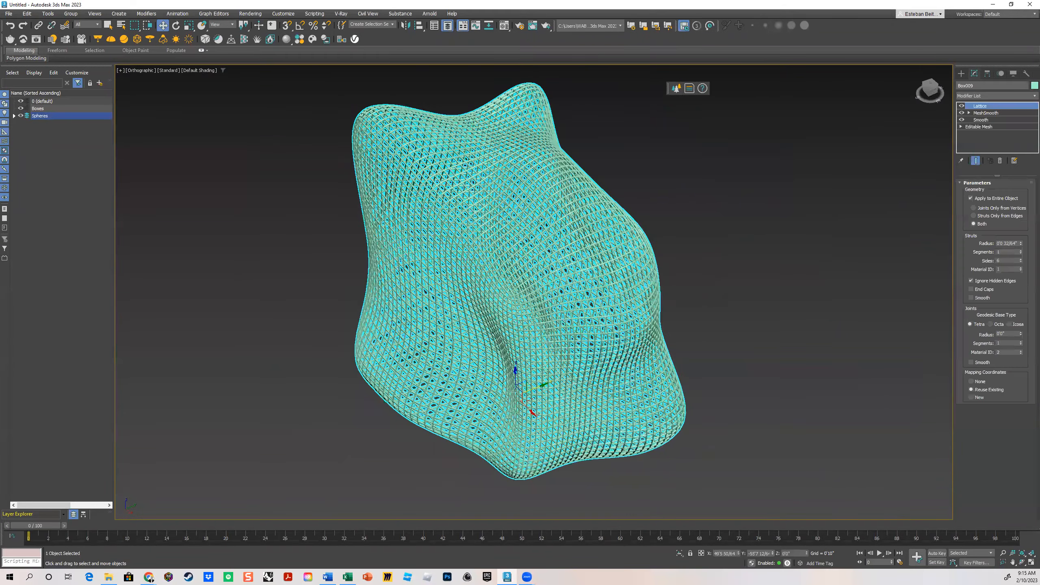
click(1030, 85)
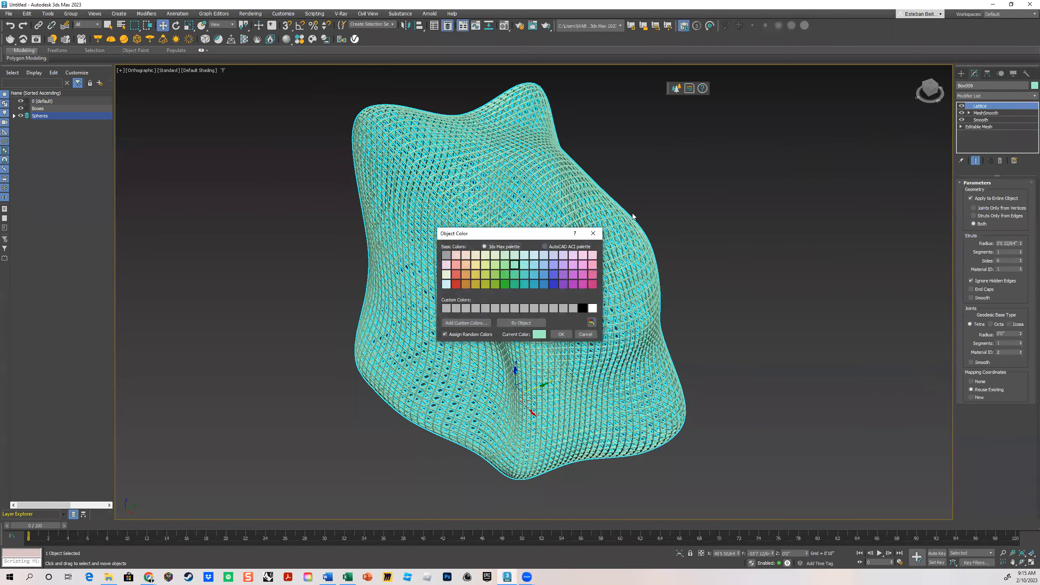
click(466, 284)
click(558, 335)
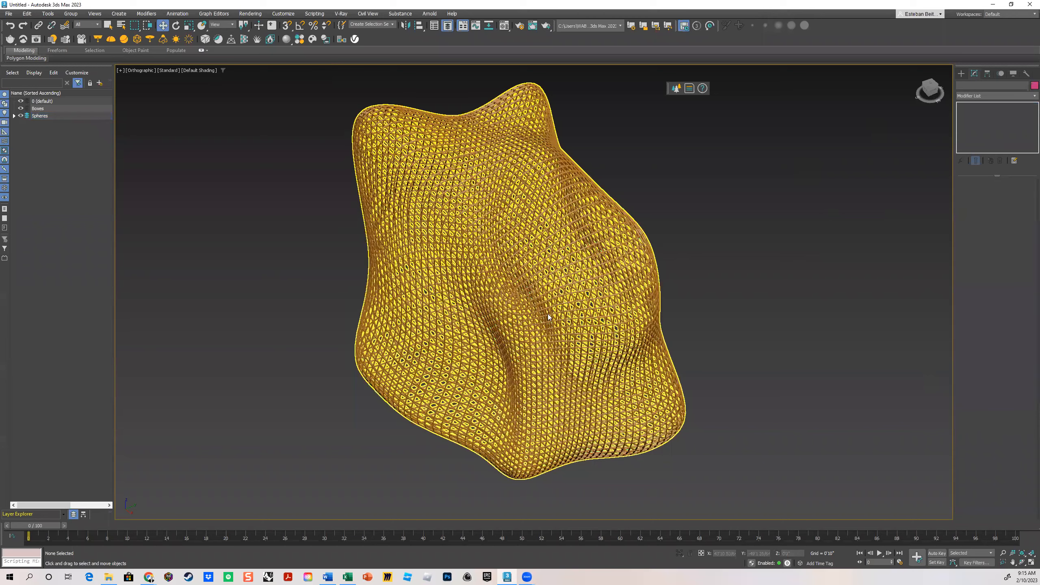
- Move the orange lattice box a short distance along the Y axis and deselect it
drag(545, 383, 790, 292)
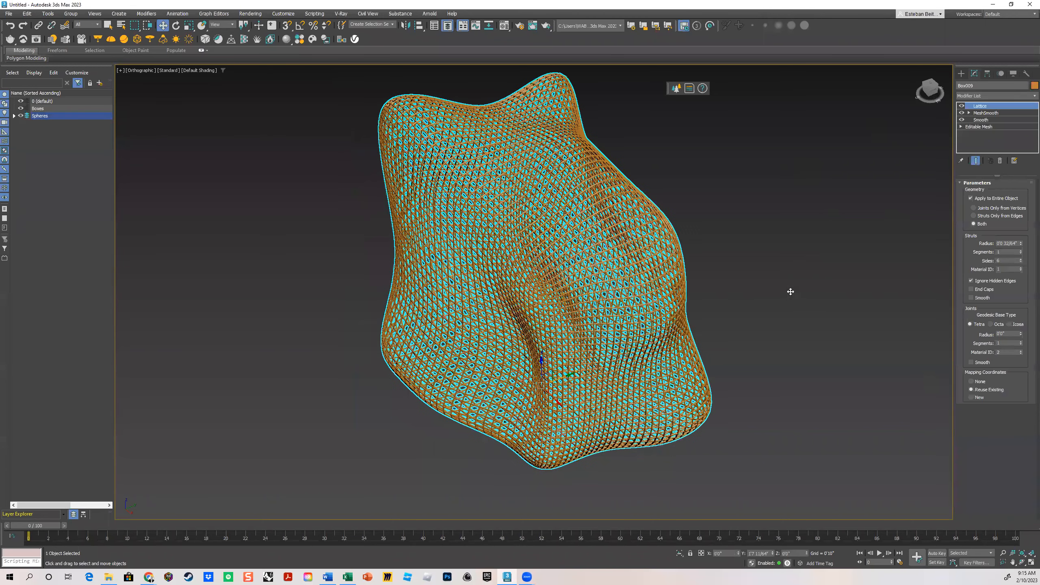
scroll(627, 327, down, 4)
middle_drag(696, 312, 429, 351)
middle_drag(555, 306, 519, 348)
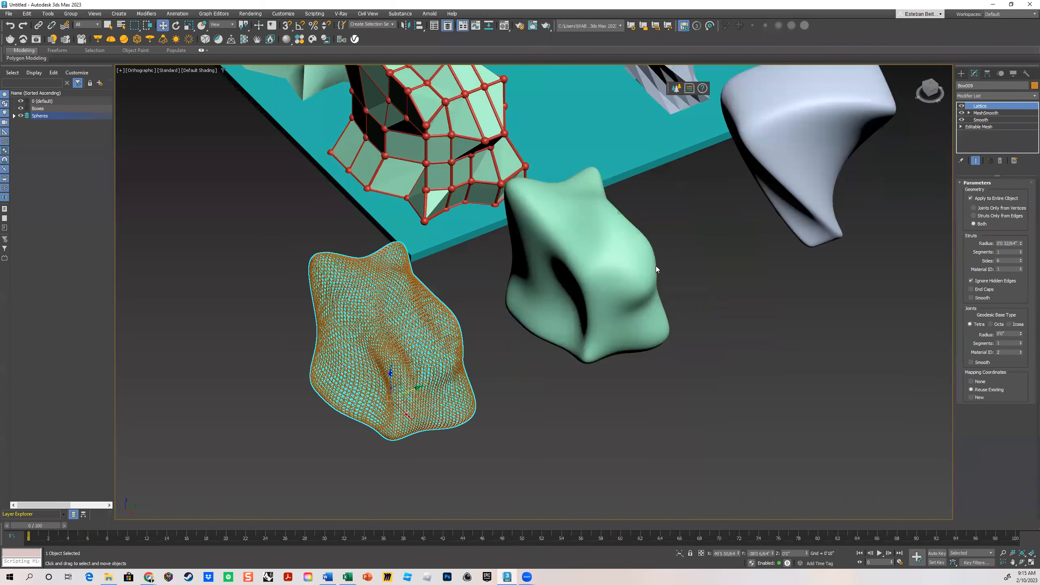
alt+middle_drag(626, 262, 560, 298)
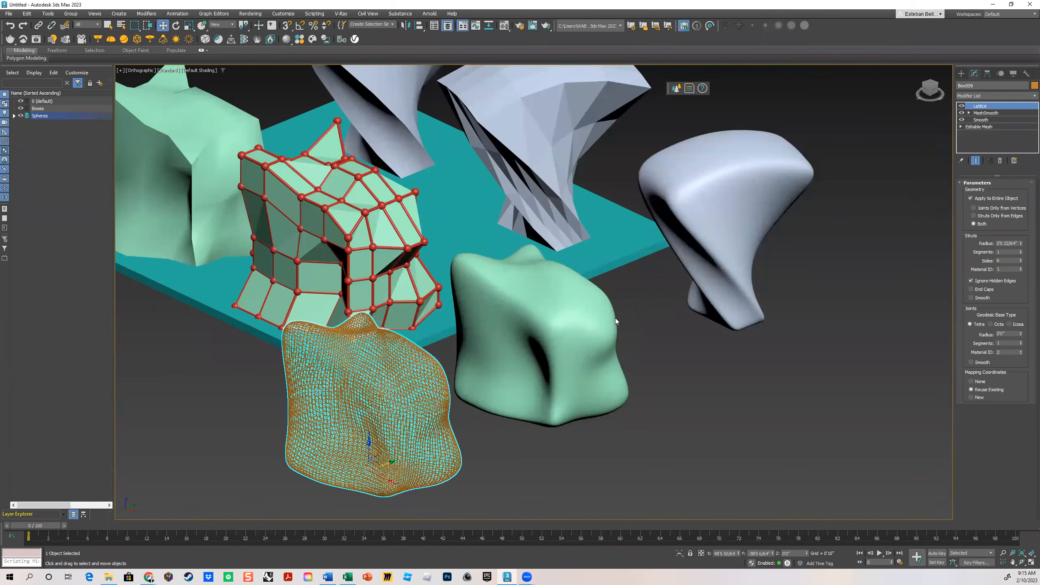
scroll(636, 287, down, 5)
middle_drag(636, 287, 655, 320)
scroll(657, 322, up, 2)
click(659, 322)
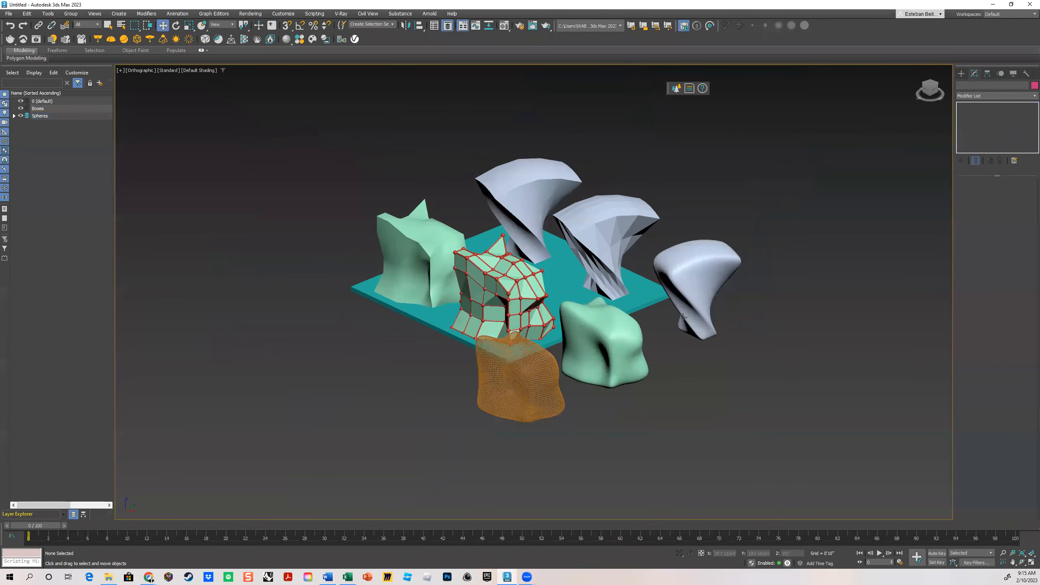
- Set both the length and the width of the base slab to 150'0" and deselect it
click(650, 291)
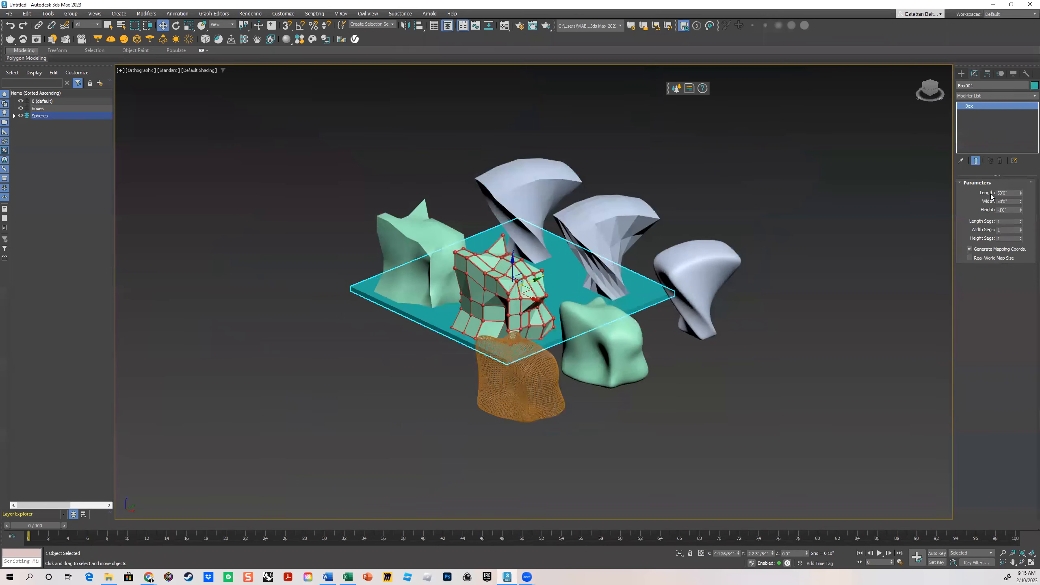
drag(1011, 193, 975, 196)
text(150)
key(Return)
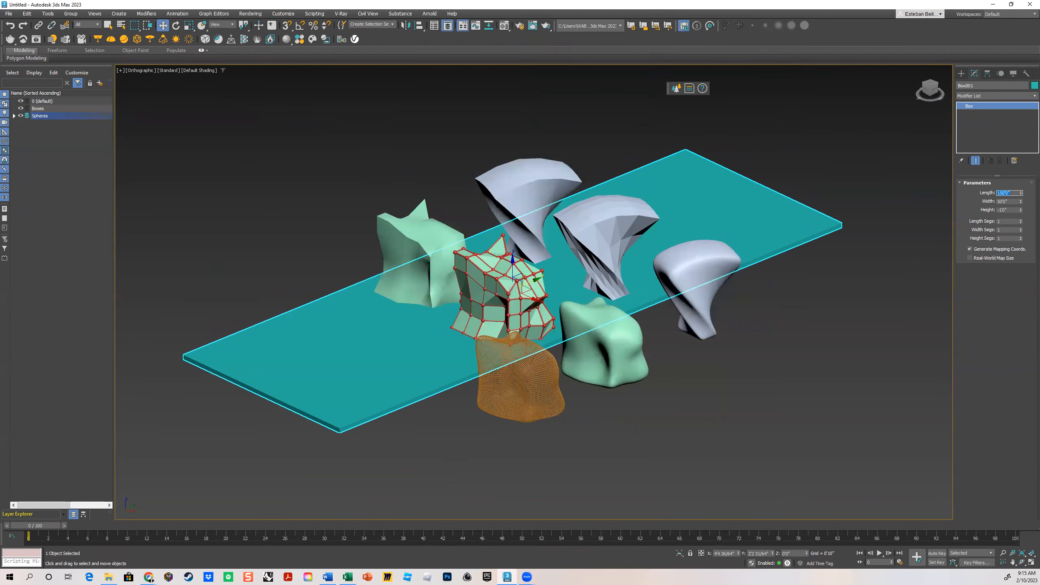
key(Tab)
key(Return)
middle_drag(585, 242, 608, 277)
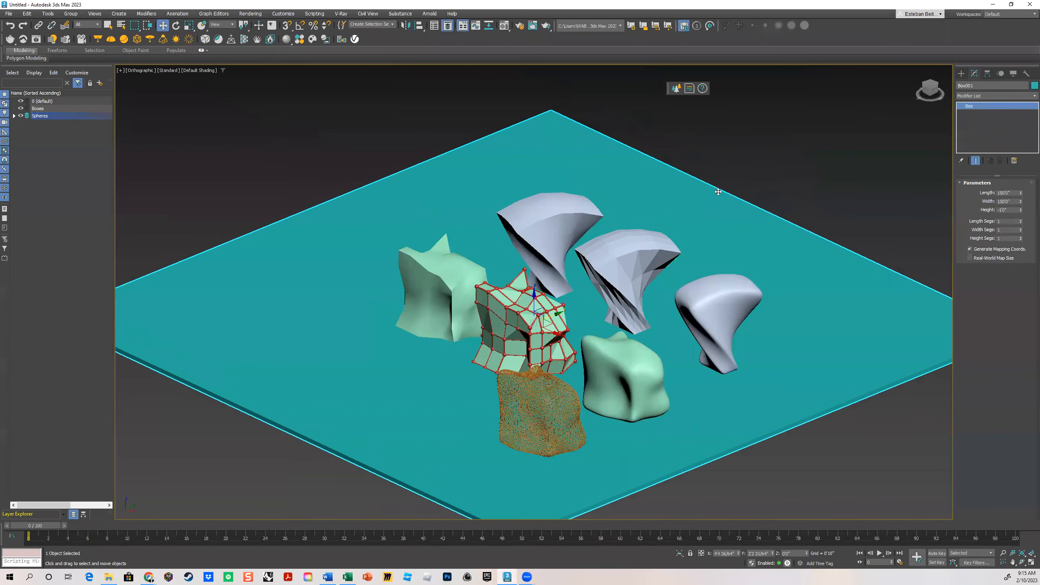
click(787, 158)
- Move the green reshaped box without a lattice slightly along the X axis, away from the red lattice box, and deselect it
alt+middle_drag(608, 339, 486, 348)
click(486, 348)
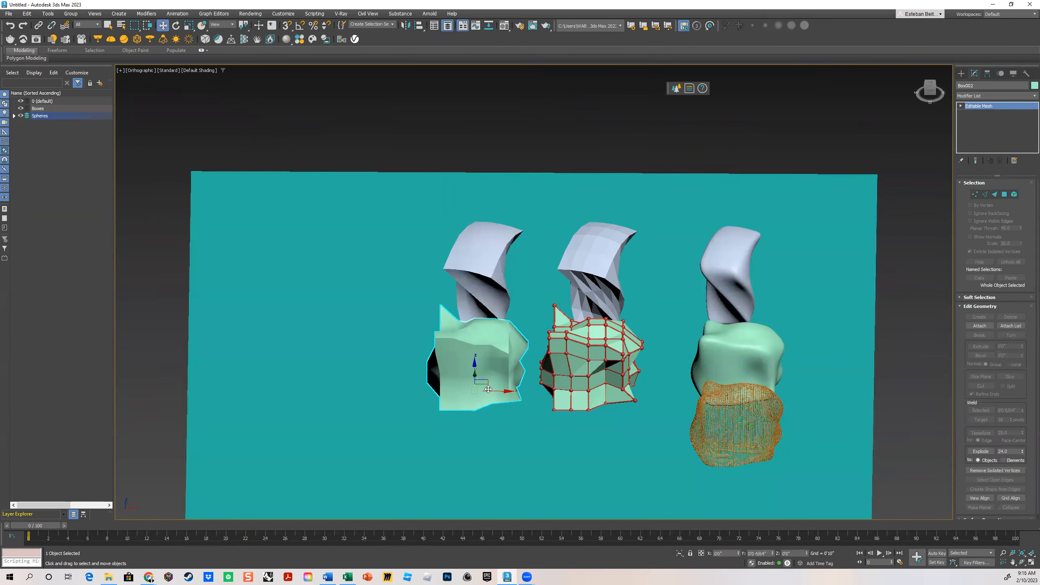
drag(508, 390, 488, 392)
alt+middle_drag(685, 418, 676, 325)
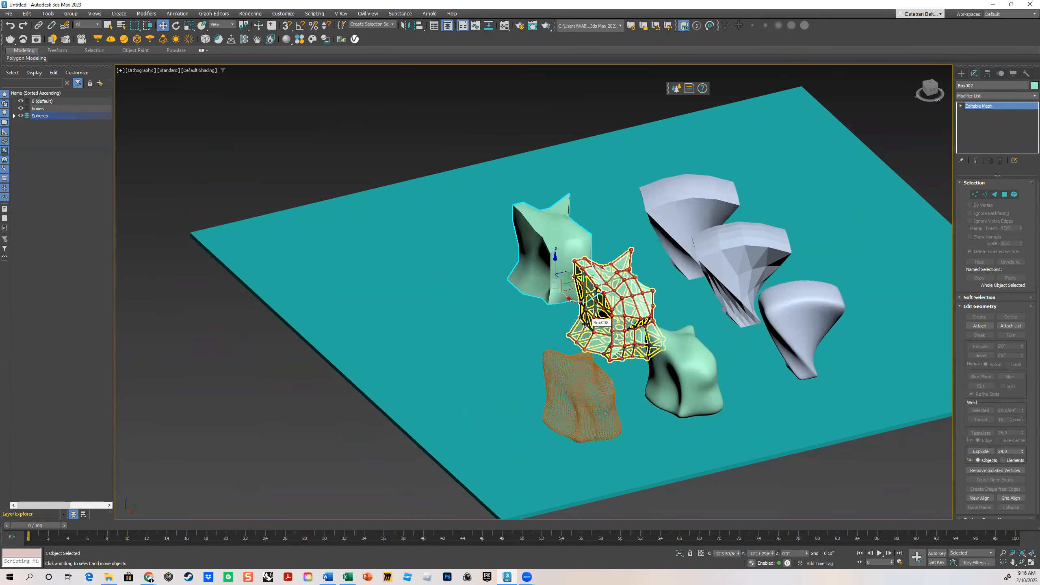
click(610, 98)
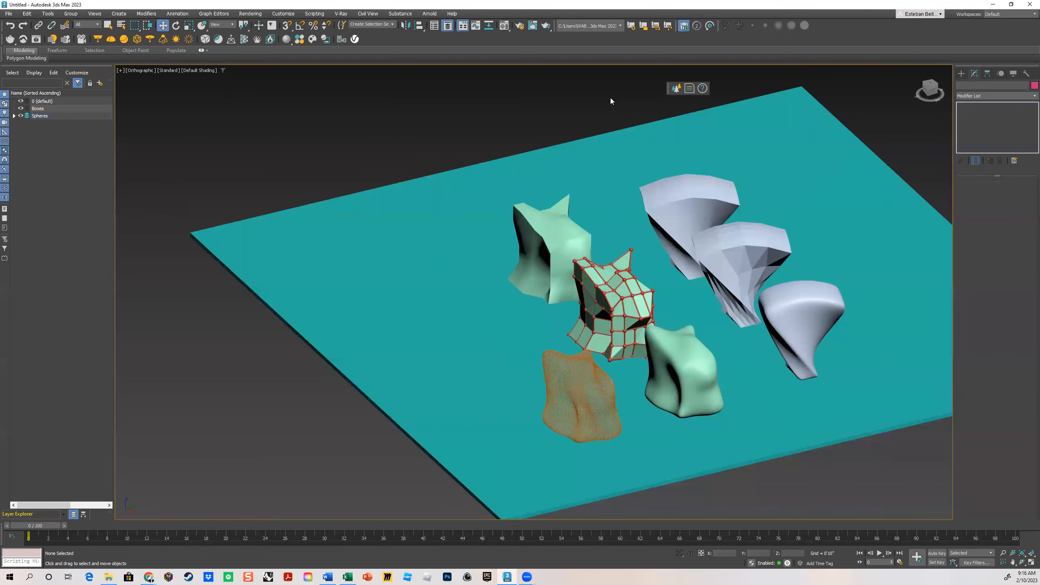
middle_drag(681, 243, 586, 237)
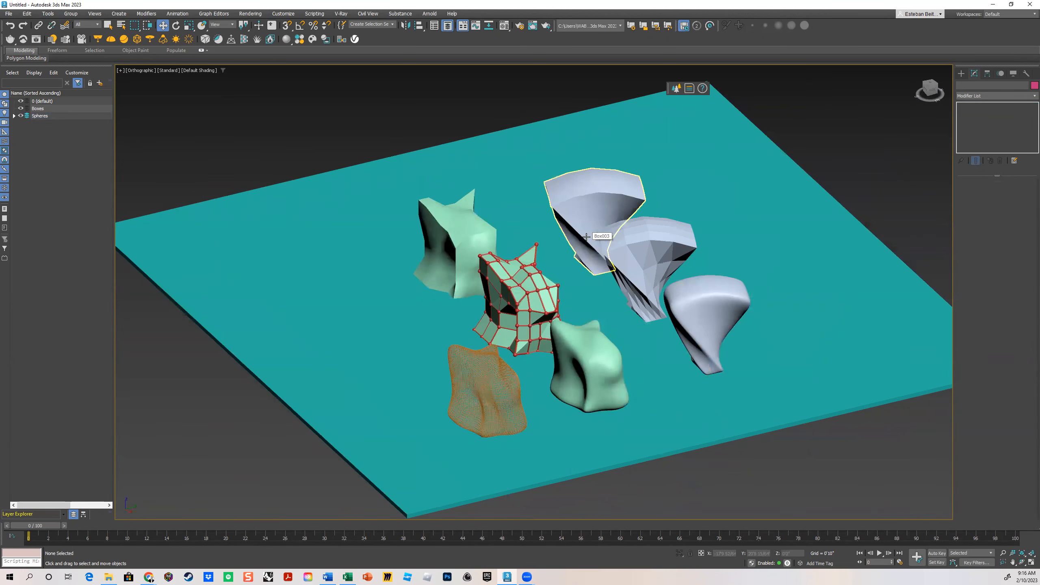
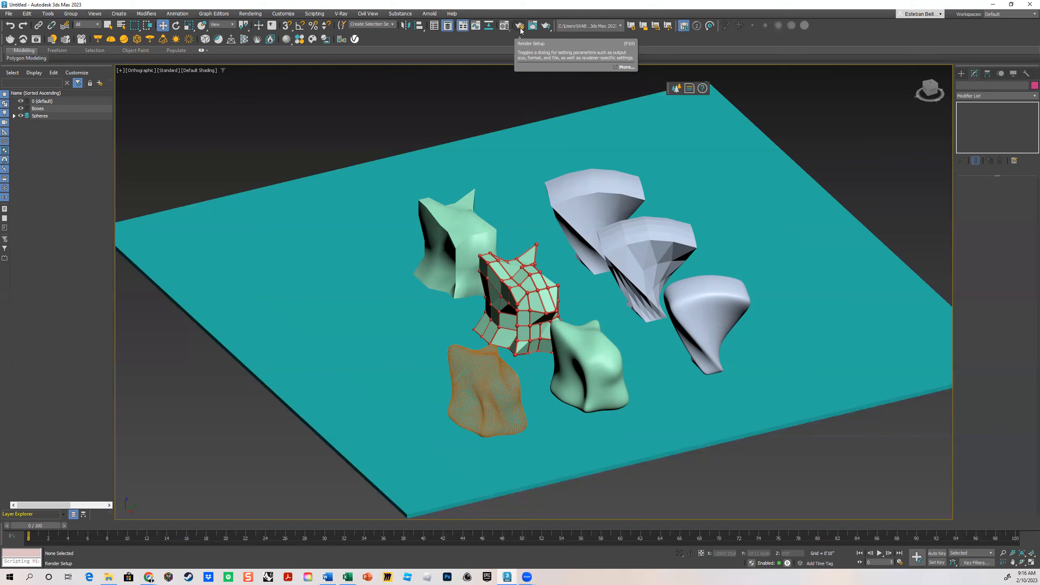
- Open Render Setup and review Arnold's common, renderer, AOV, diagnostics and archive settings
click(521, 30)
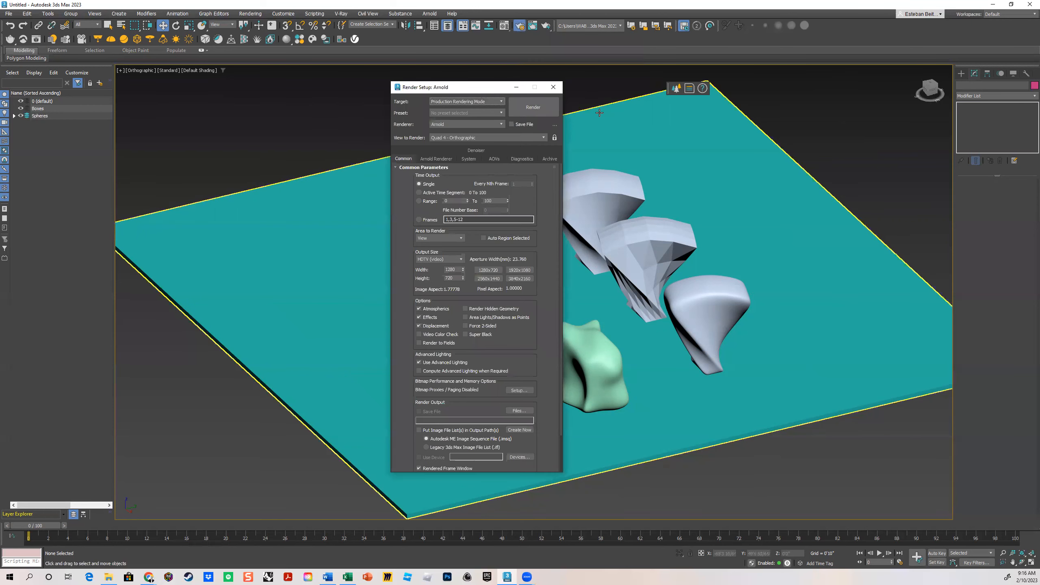
scroll(527, 212, down, 1)
scroll(528, 212, up, 2)
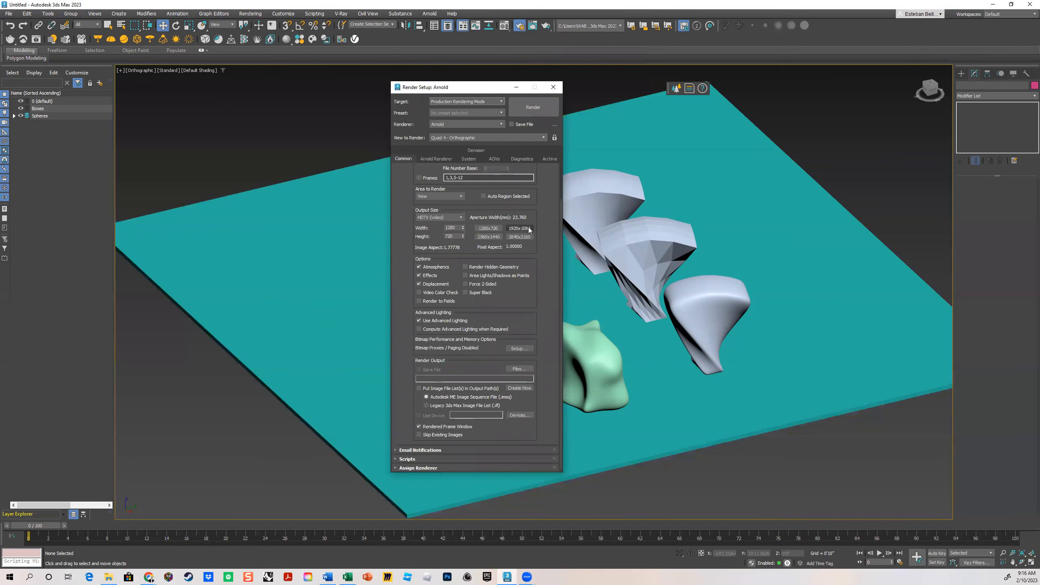
click(438, 159)
click(522, 159)
click(494, 158)
click(523, 159)
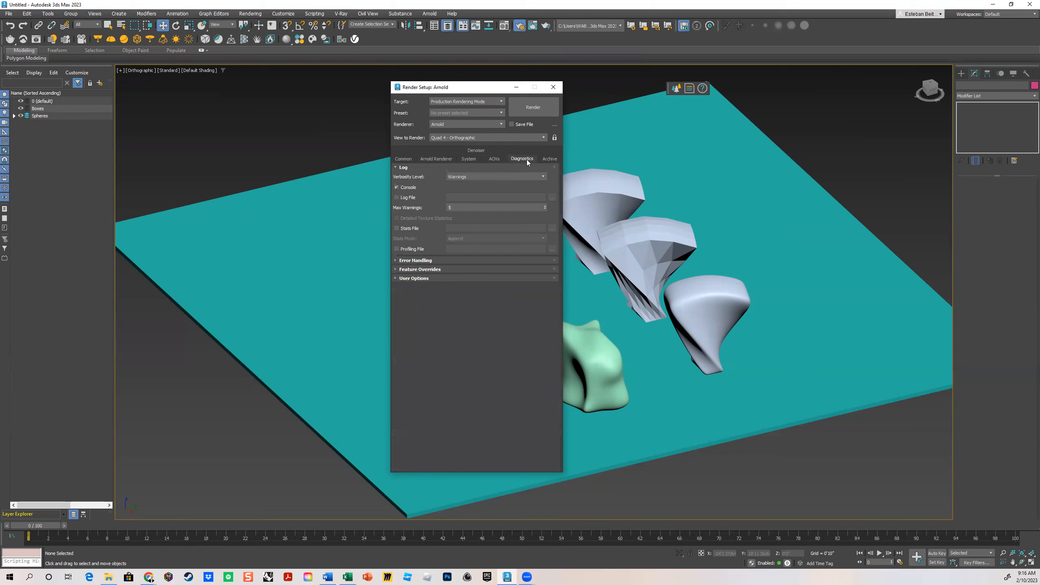
click(549, 158)
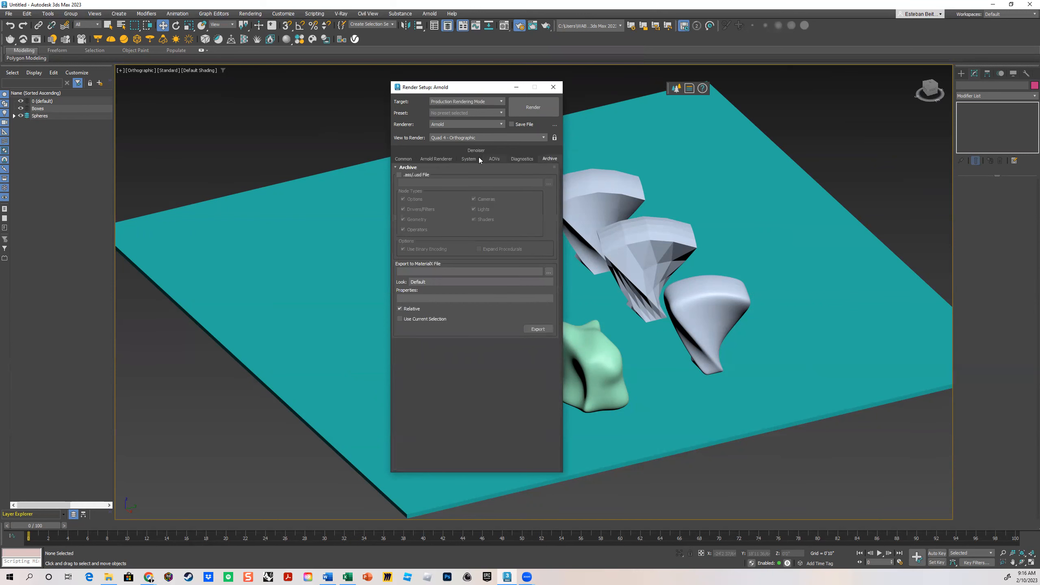
click(403, 159)
scroll(456, 234, down, 1)
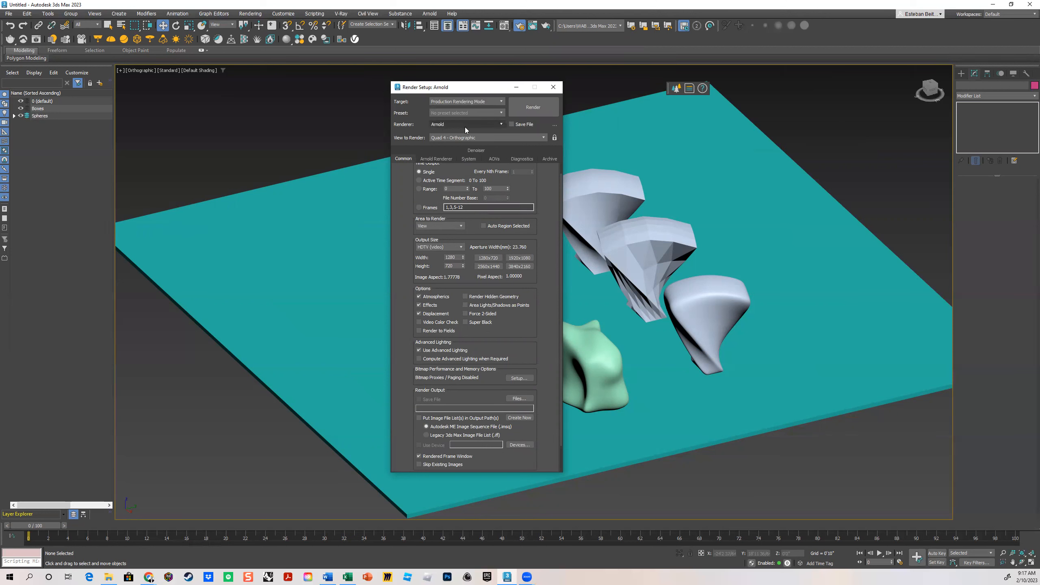
- Switch the production renderer from Arnold to V-Ray 6 Hotfix 3
click(500, 123)
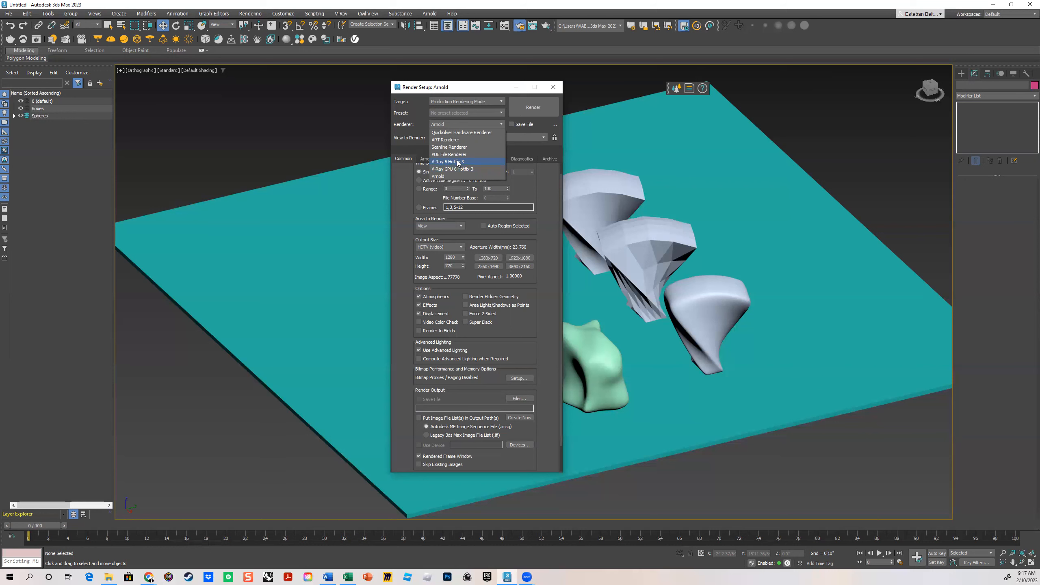
click(456, 162)
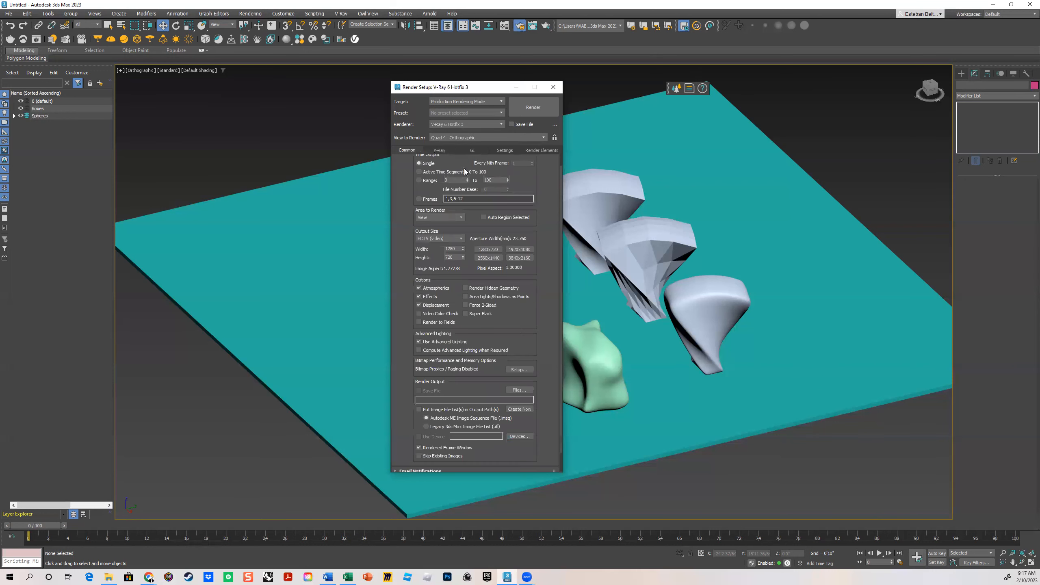
scroll(528, 200, up, 1)
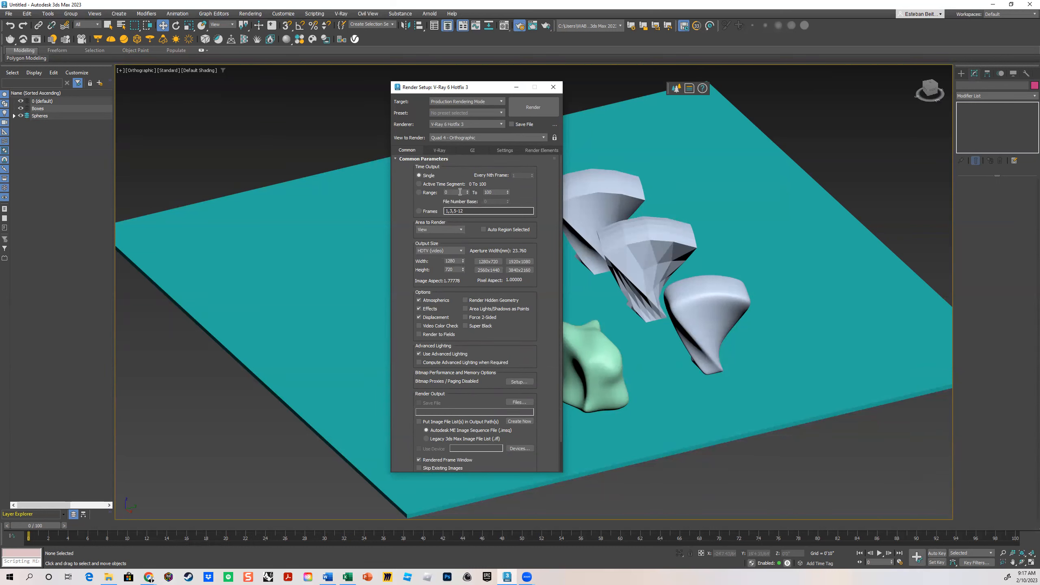
- Review V-Ray's sampling and authorization settings, check the Chaos License Server page, and return to the common render parameters
click(441, 151)
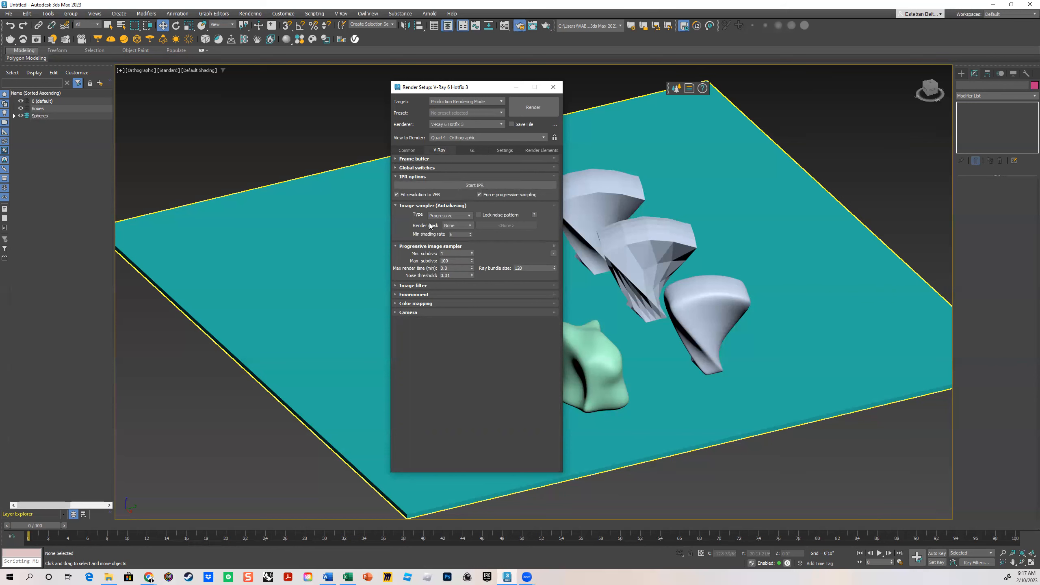
click(504, 150)
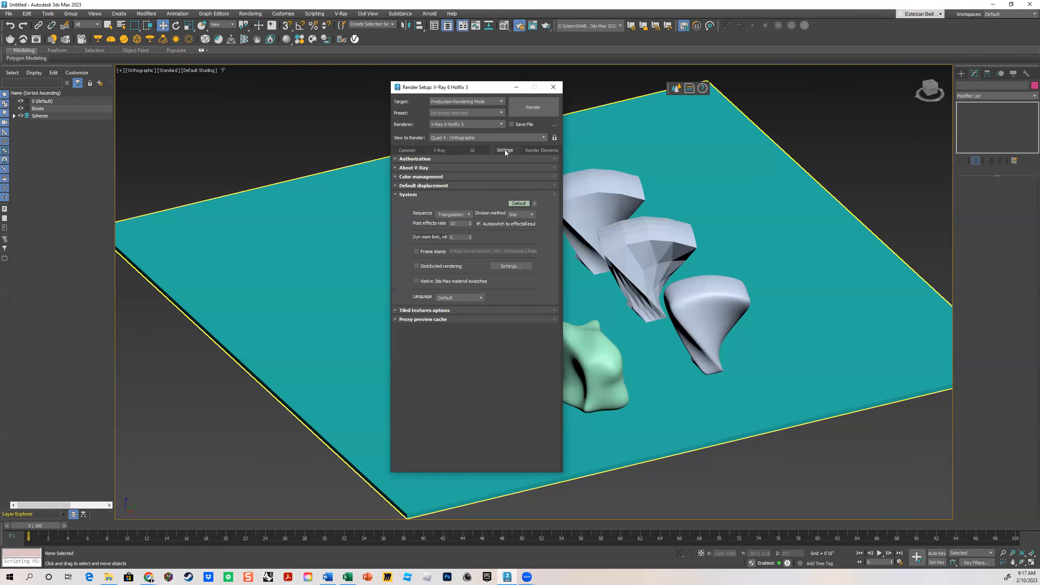
click(429, 160)
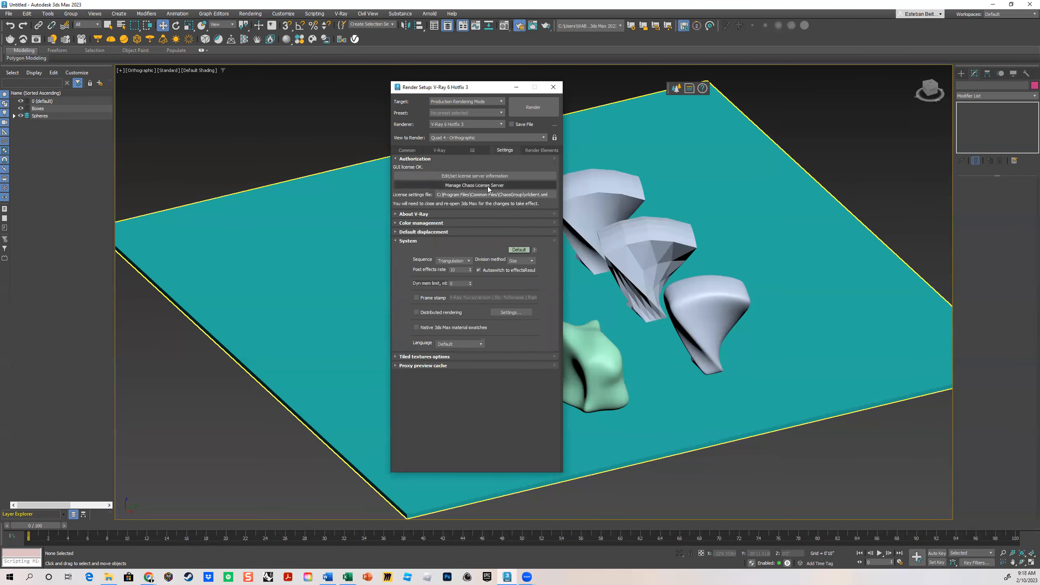
click(471, 187)
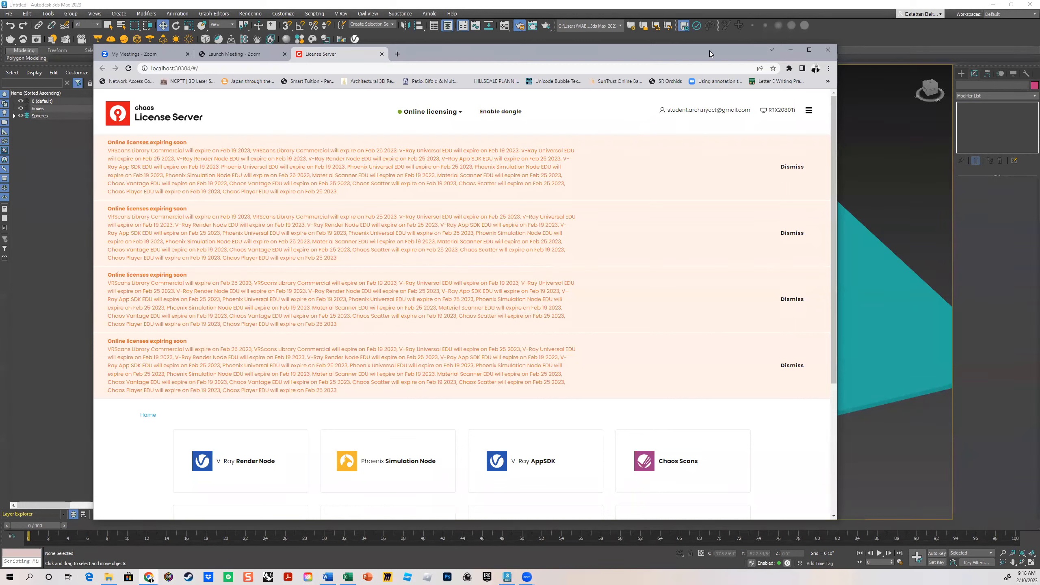
click(790, 50)
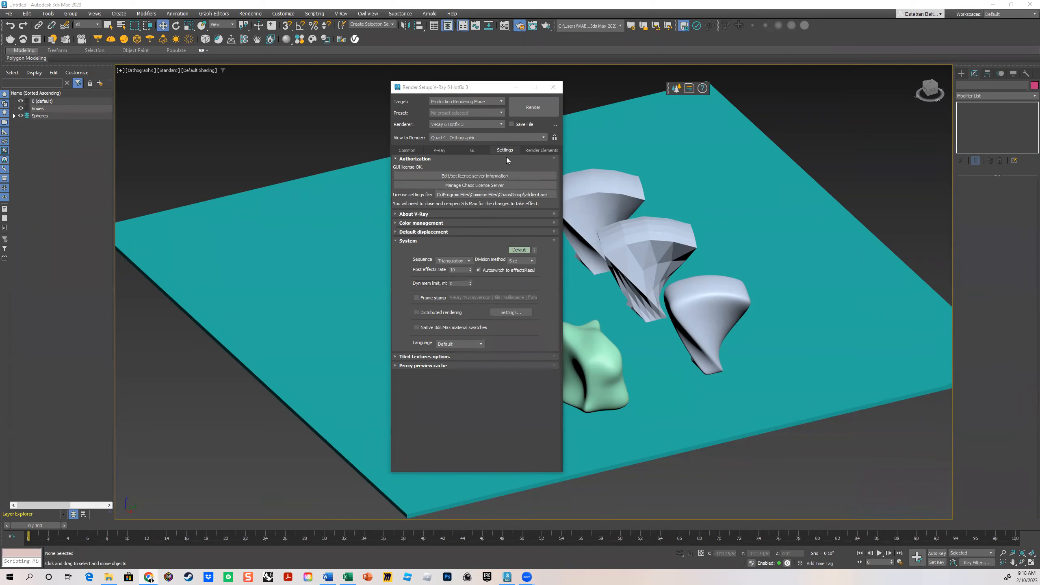
click(412, 151)
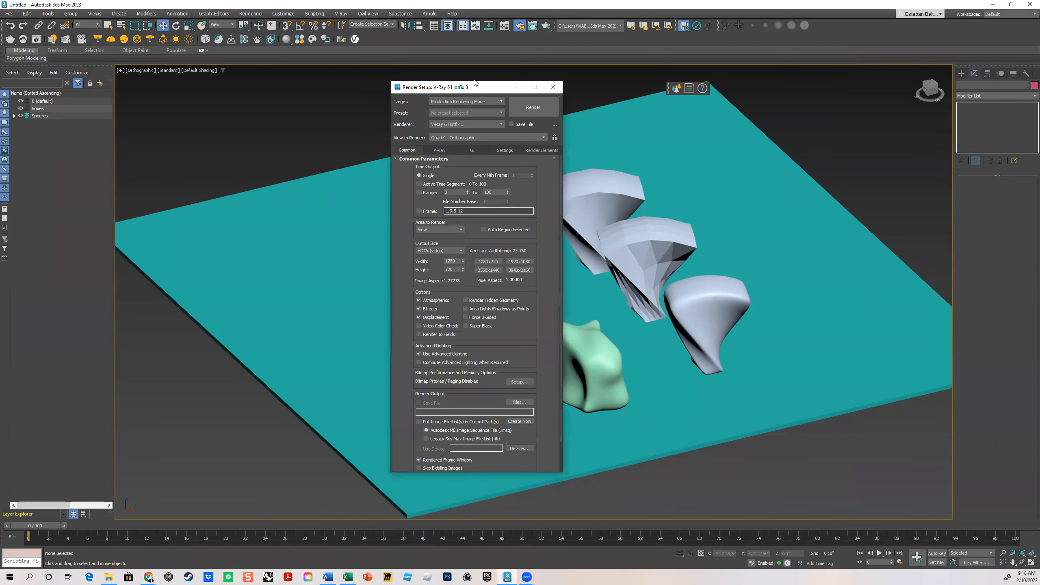
- Enlarge the Render Setup window, keep View as the area to render, and set the output size preset to VistaVision
drag(482, 84, 481, 36)
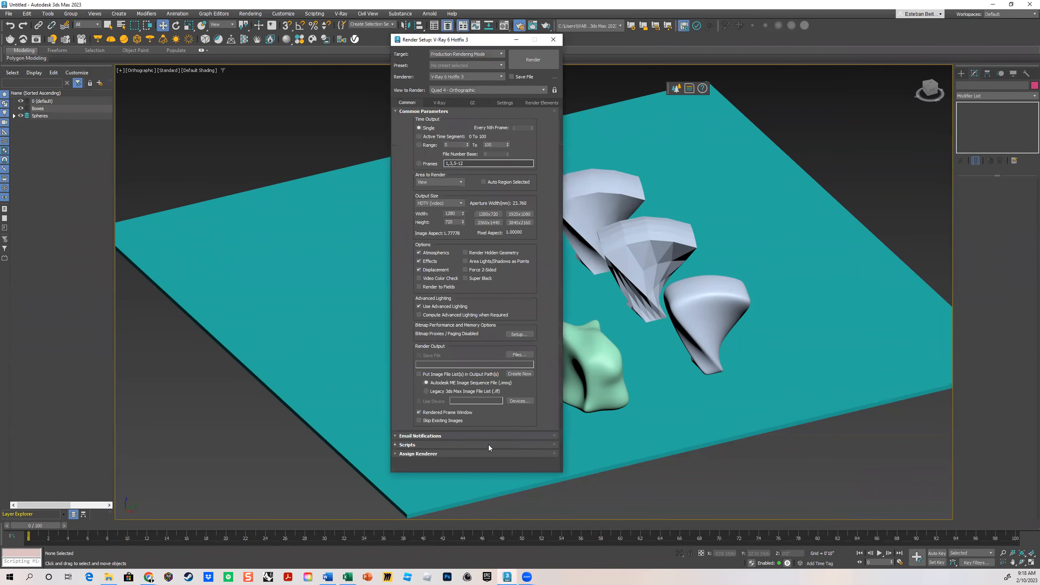
drag(489, 472, 488, 485)
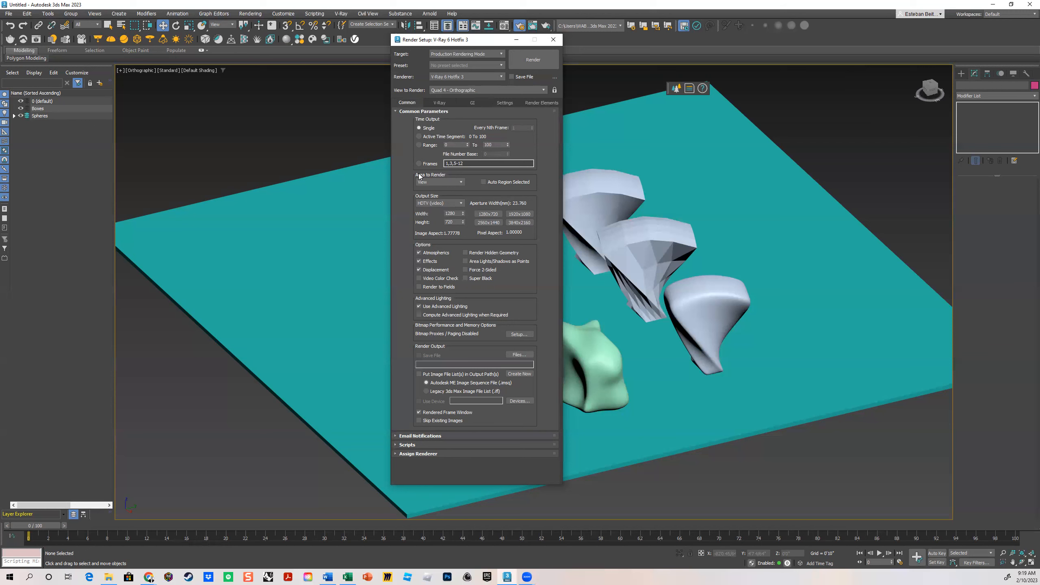
click(455, 181)
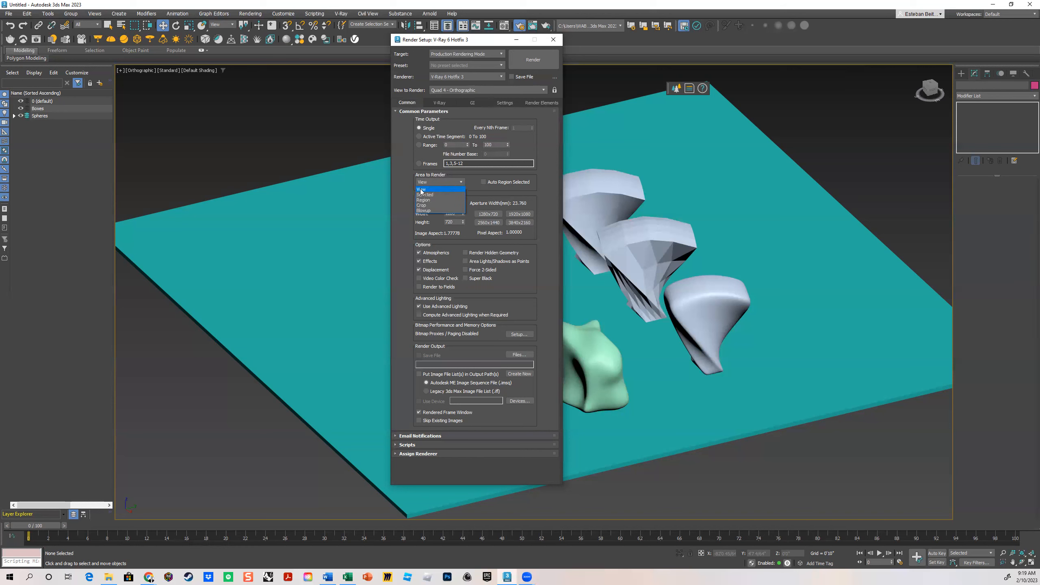
click(407, 183)
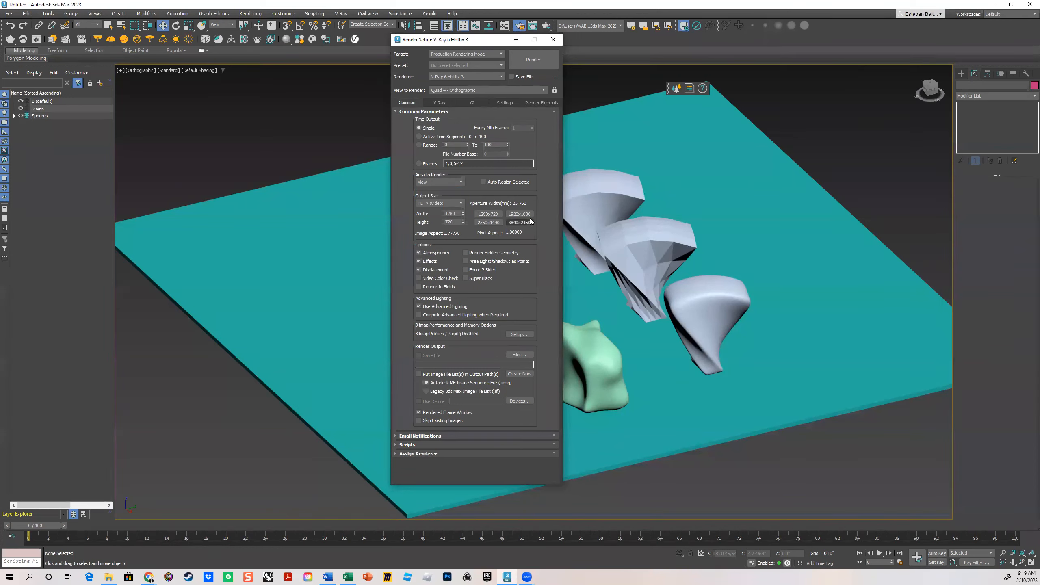
click(462, 203)
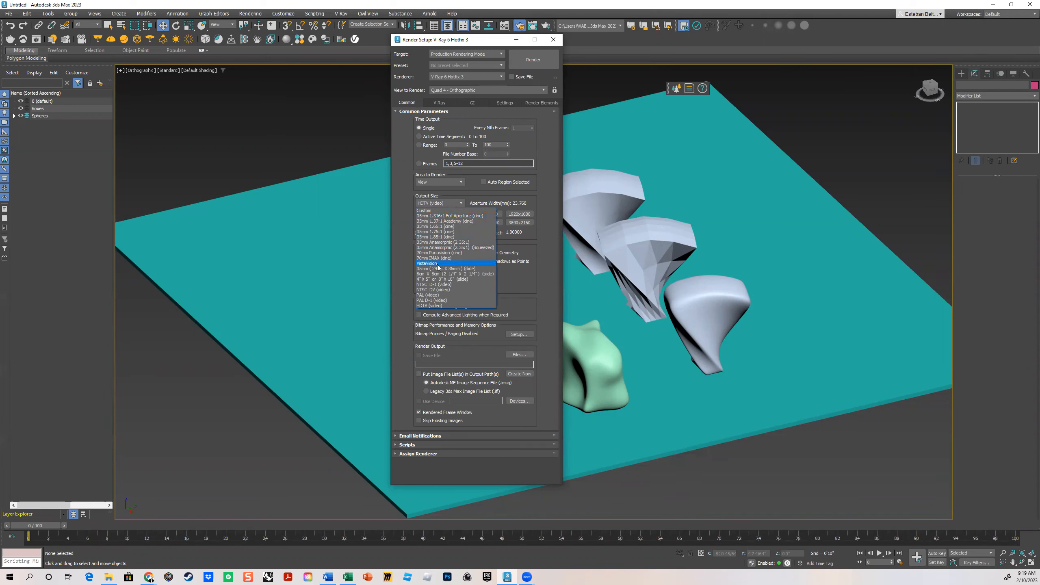
click(437, 264)
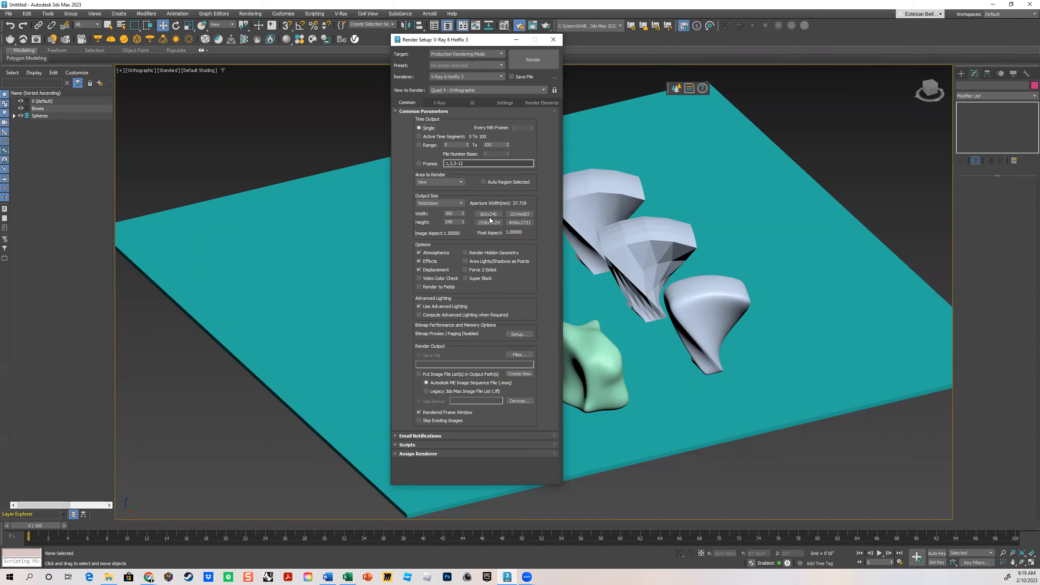
- Set the render output size to the 1024x683 preset
click(530, 214)
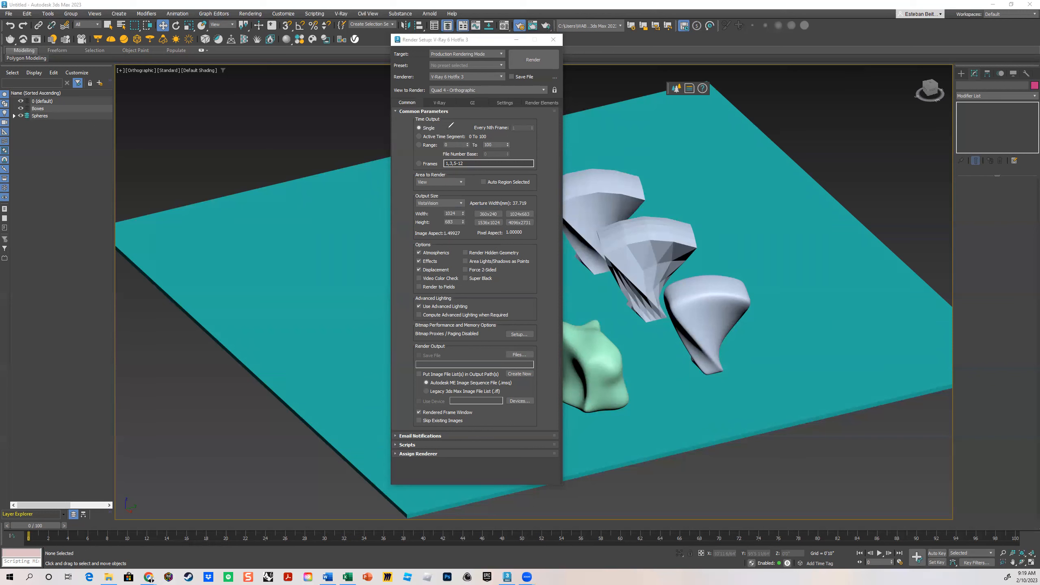
mouse_move(445, 122)
mouse_down()
mouse_move(410, 126)
mouse_move(434, 132)
mouse_up()
mouse_move(428, 171)
mouse_down()
mouse_move(412, 176)
mouse_move(434, 193)
mouse_move(412, 205)
mouse_move(504, 187)
mouse_move(518, 208)
mouse_up()
- Review V-Ray's image sampler, global illumination and system settings, and close Render Setup
click(439, 103)
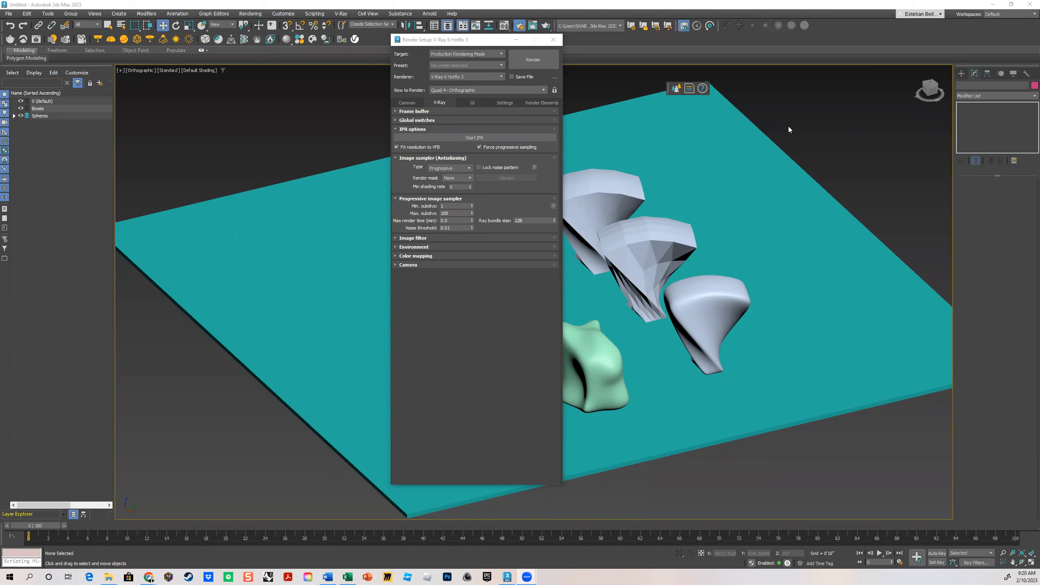
click(473, 103)
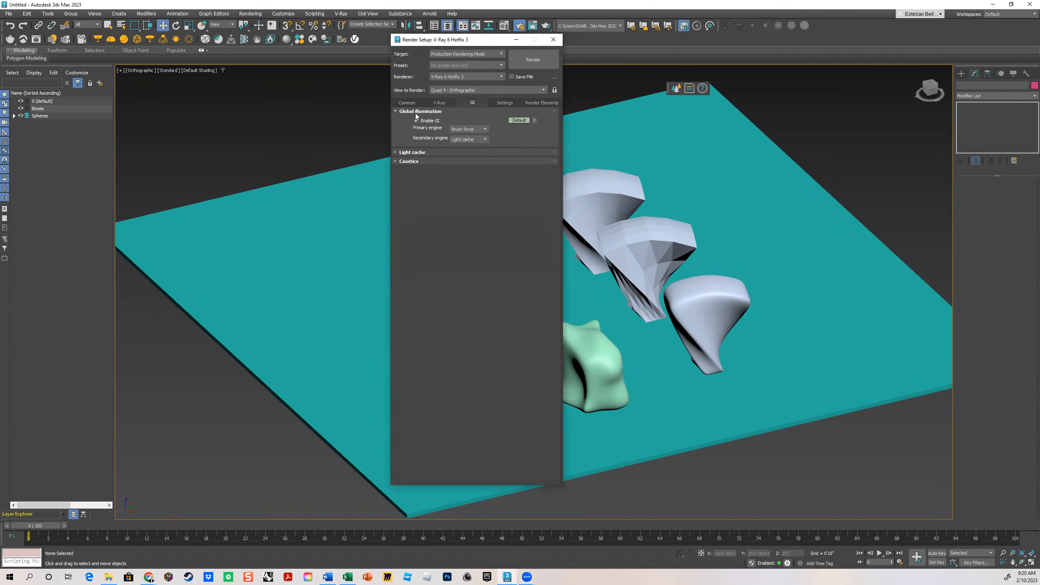
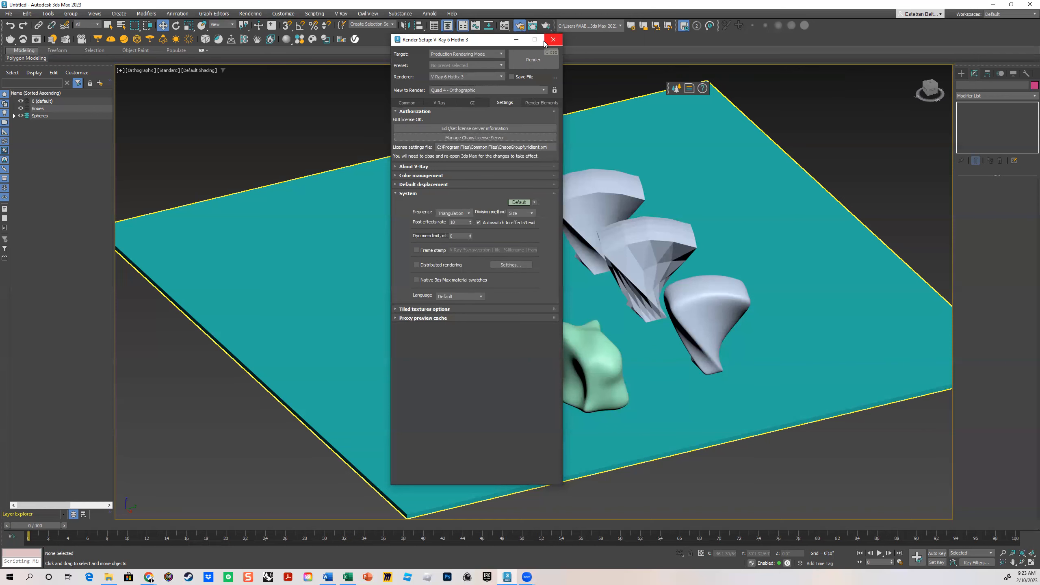
click(547, 42)
- Maximize the Top view, switch it from wireframe to default shading and hide its grid
alt+middle_drag(578, 217, 597, 279)
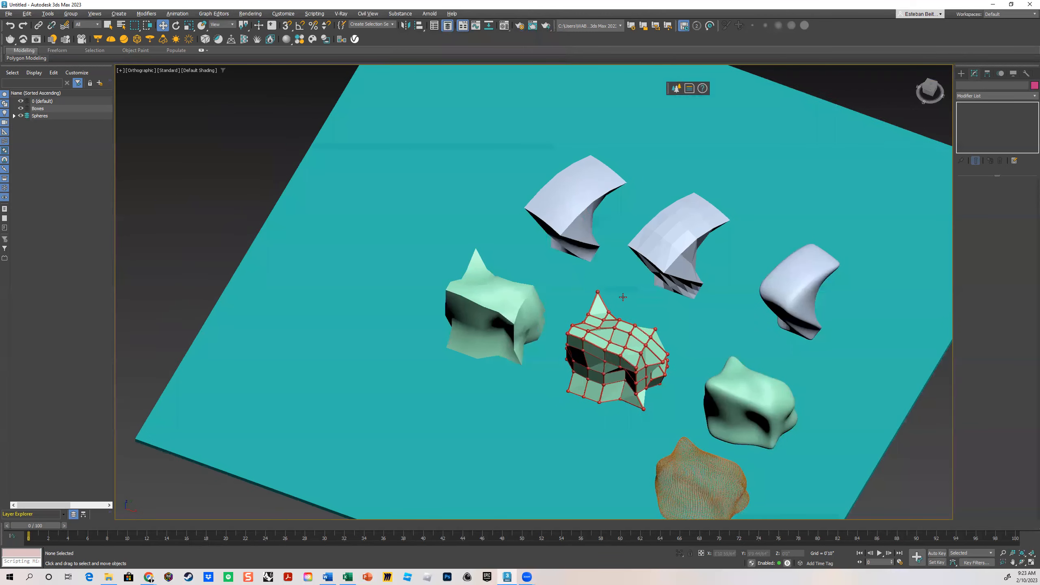
click(1030, 563)
click(443, 197)
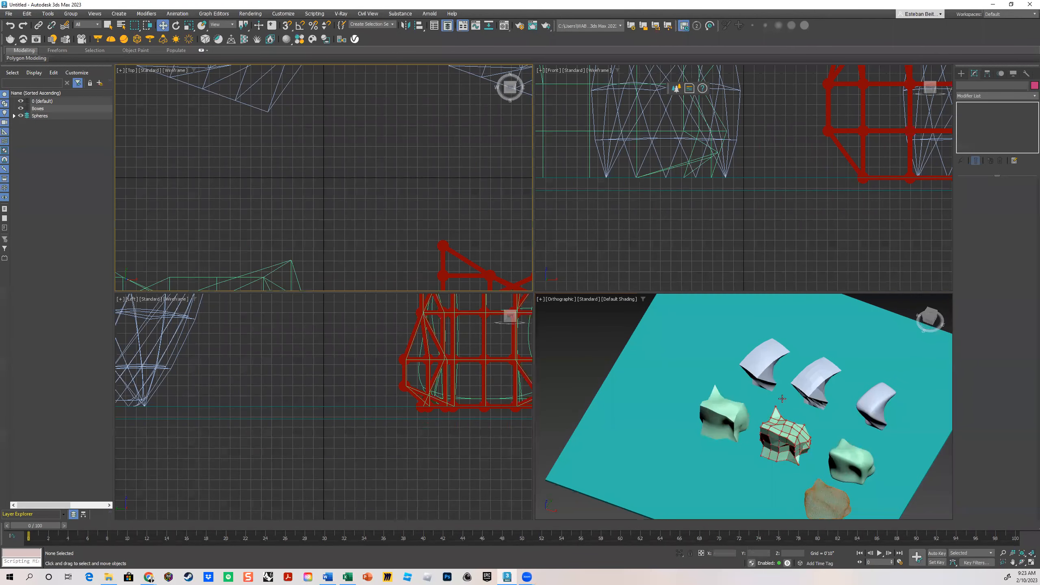
click(1030, 563)
scroll(563, 323, down, 6)
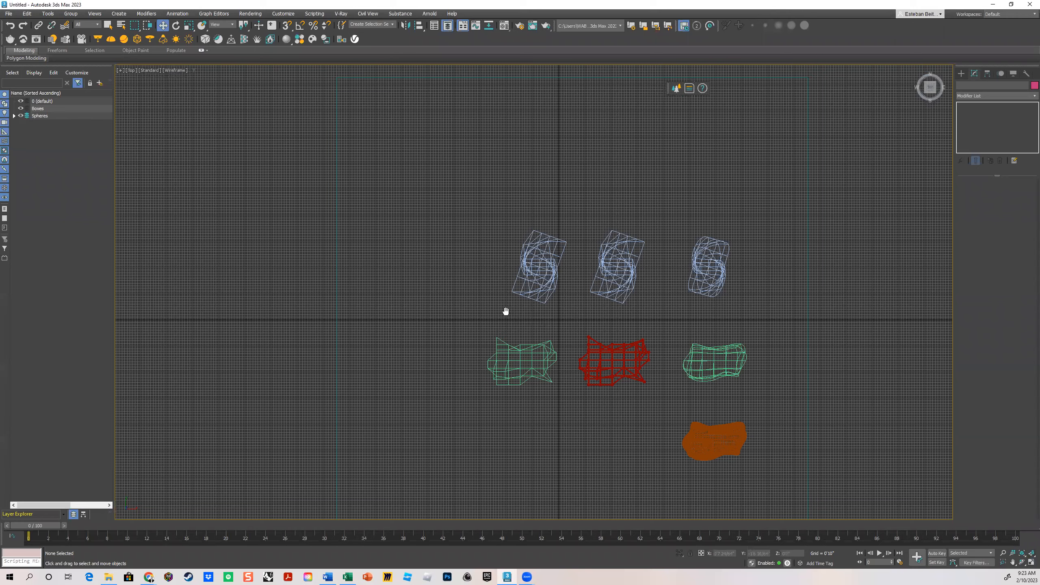
middle_drag(506, 311, 502, 310)
key(F3)
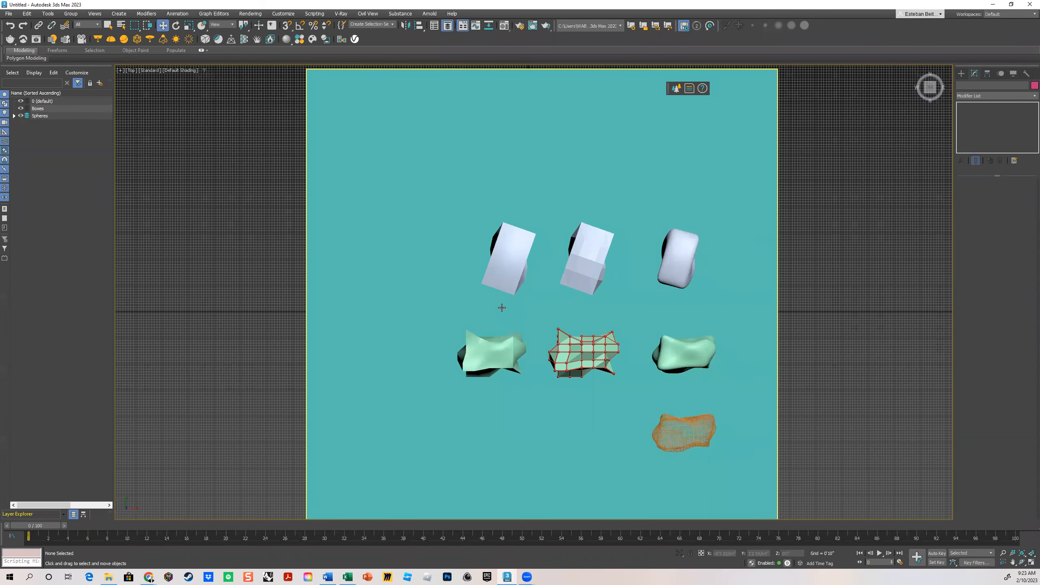
key(g)
middle_drag(618, 353, 578, 326)
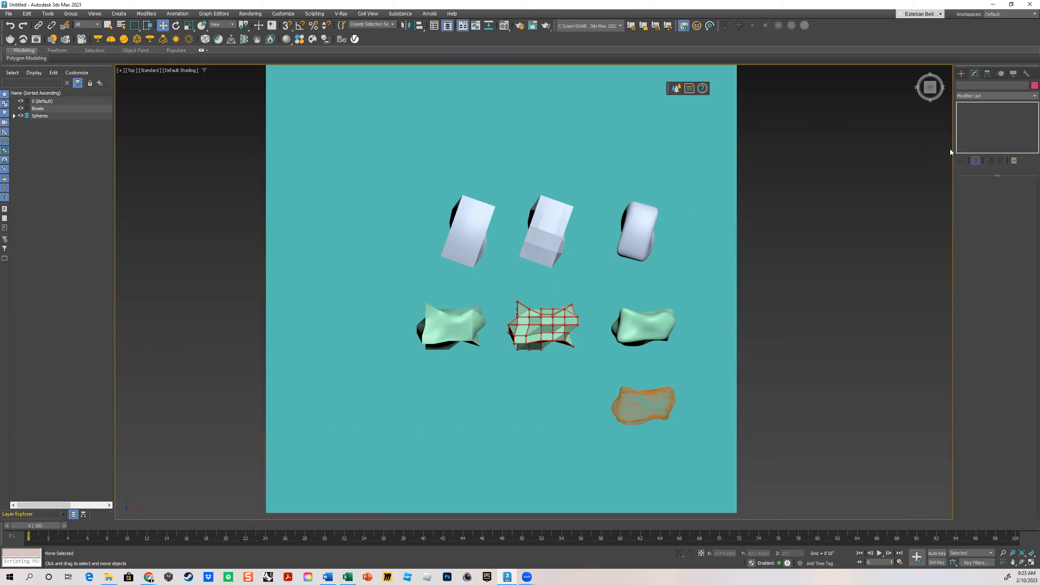
- Place a targeted standard Physical camera in the empty area beside the slab in the Top view
click(962, 74)
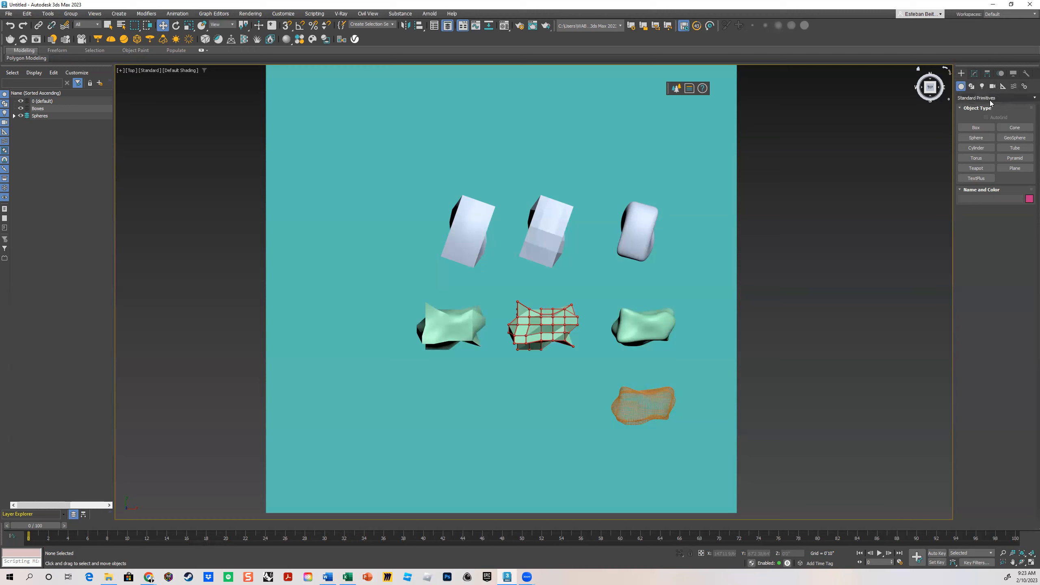
click(993, 87)
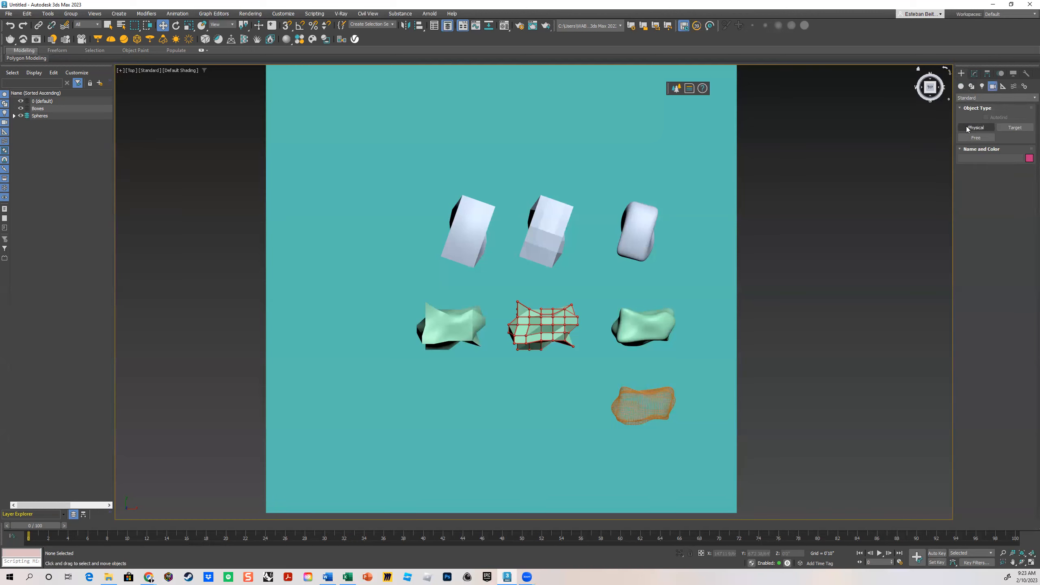
middle_drag(788, 150, 557, 150)
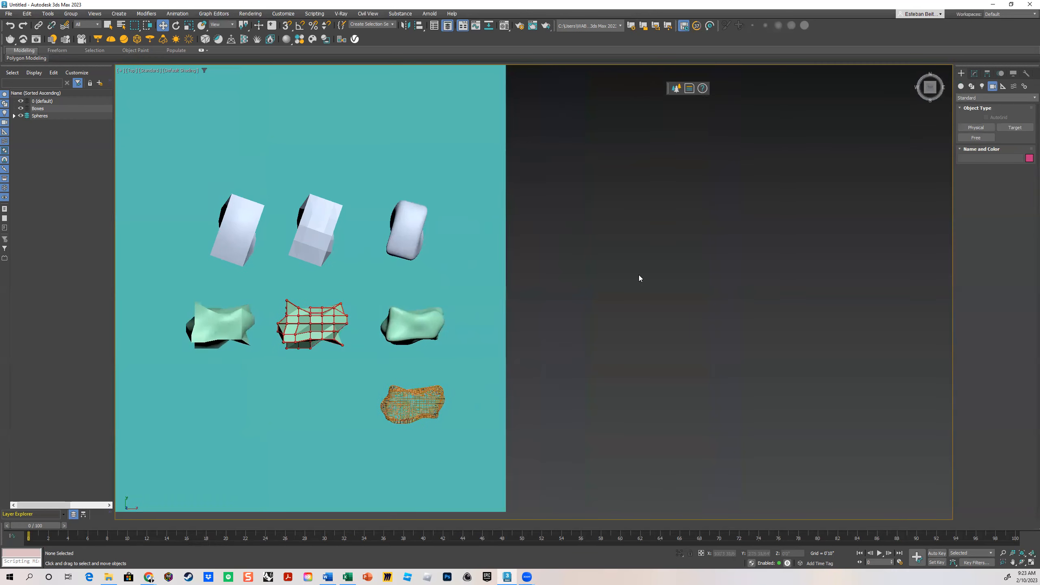
click(976, 127)
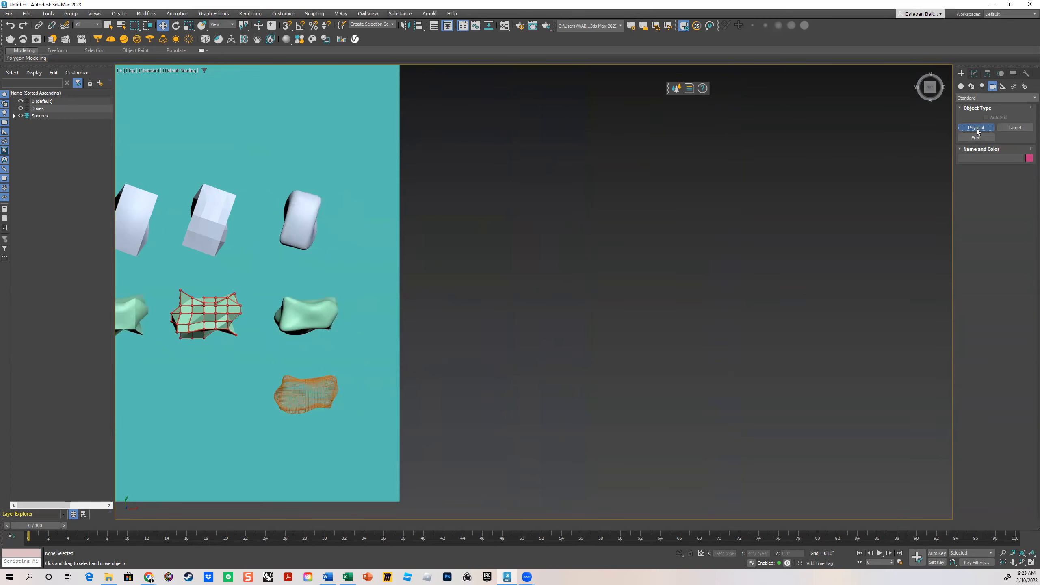
drag(676, 348, 562, 213)
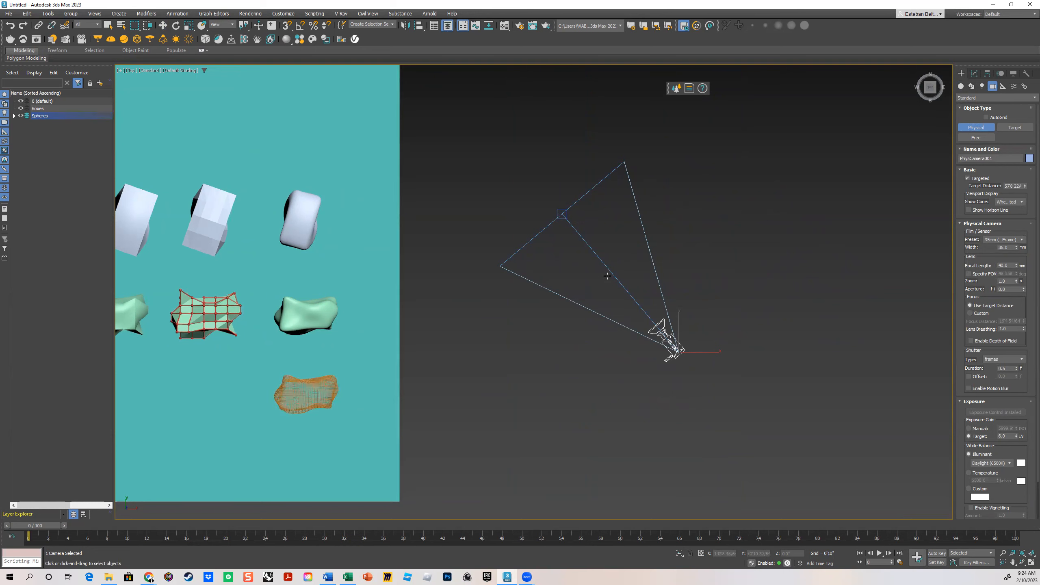
scroll(608, 277, up, 3)
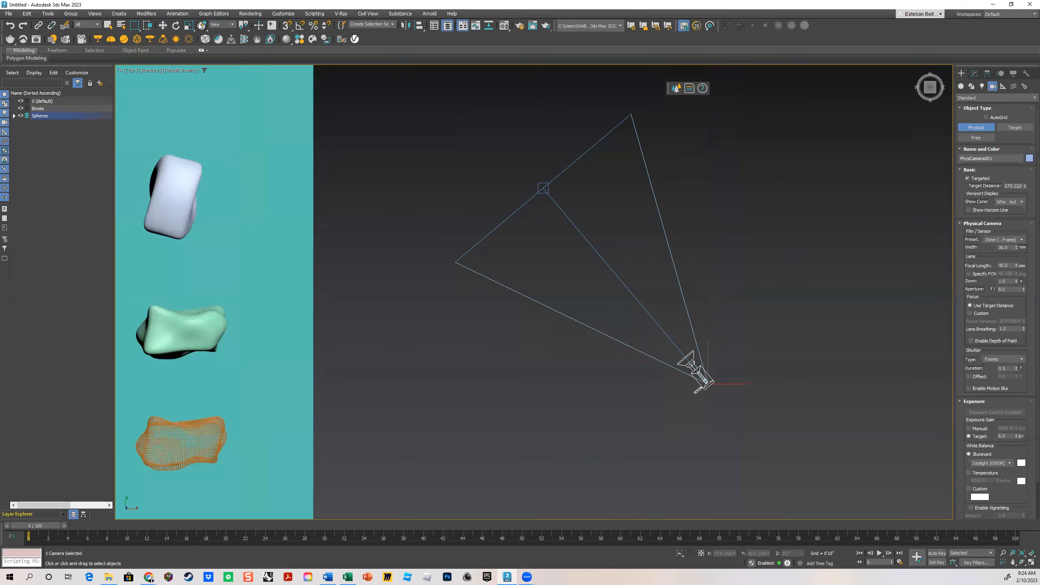
- Move the camera's target and then the camera body separately, so the camera points almost straight toward the slab
click(163, 25)
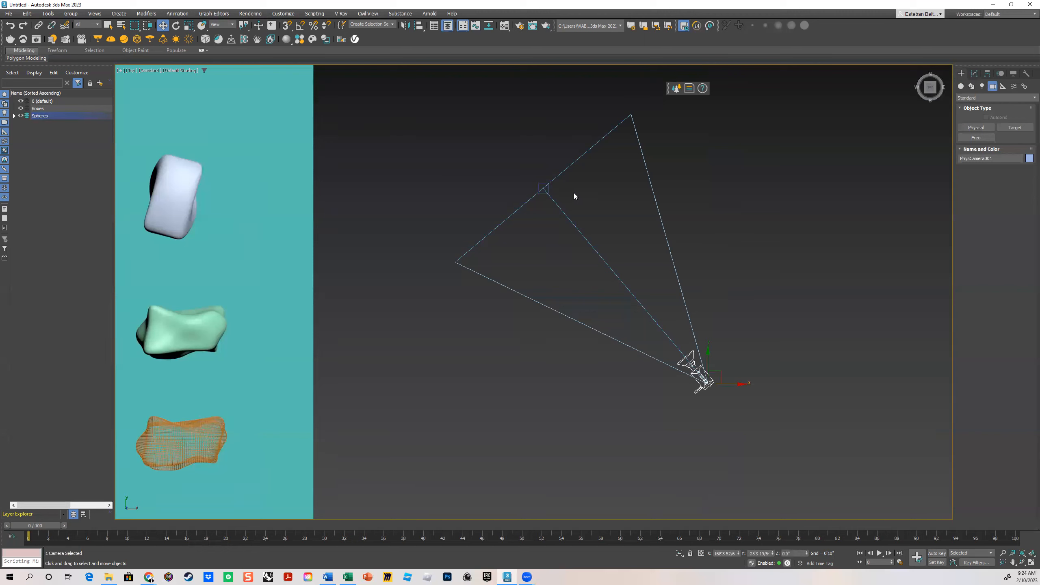
click(549, 185)
click(544, 188)
drag(552, 183, 518, 279)
click(708, 385)
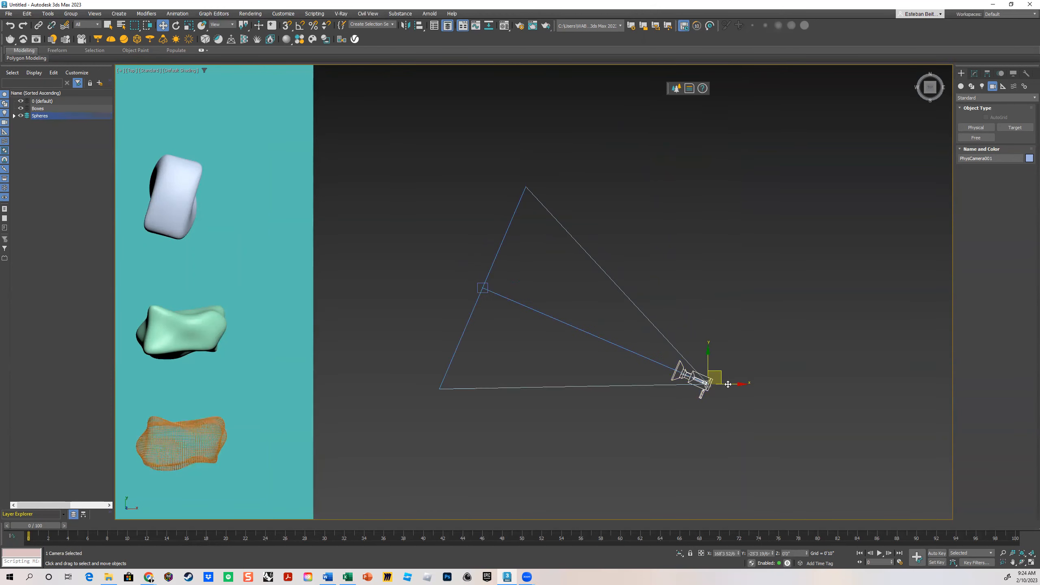
drag(722, 375, 683, 299)
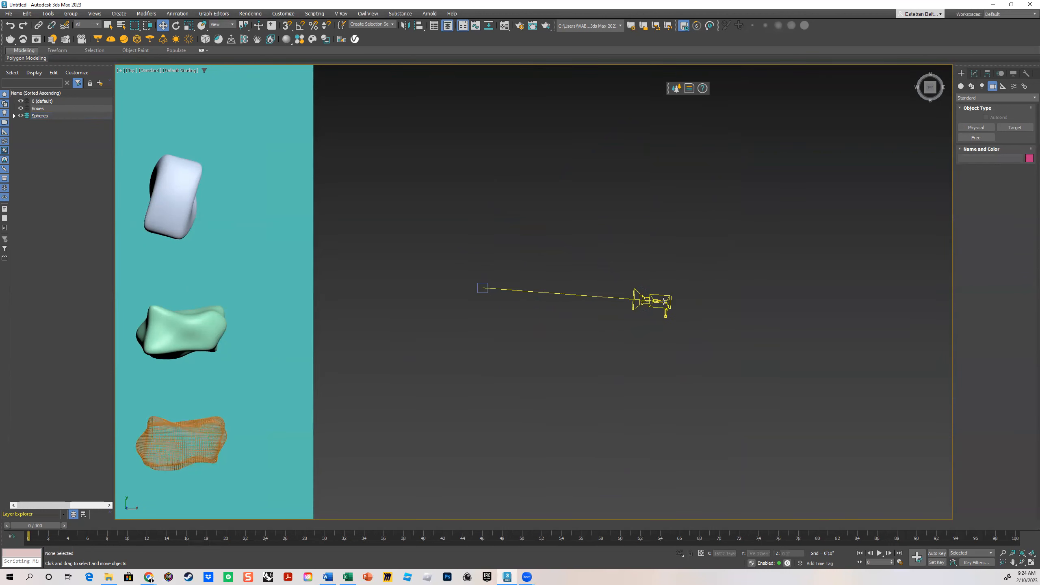
- Examine the physical camera's parameters, including its focal length, and deselect the camera
click(979, 75)
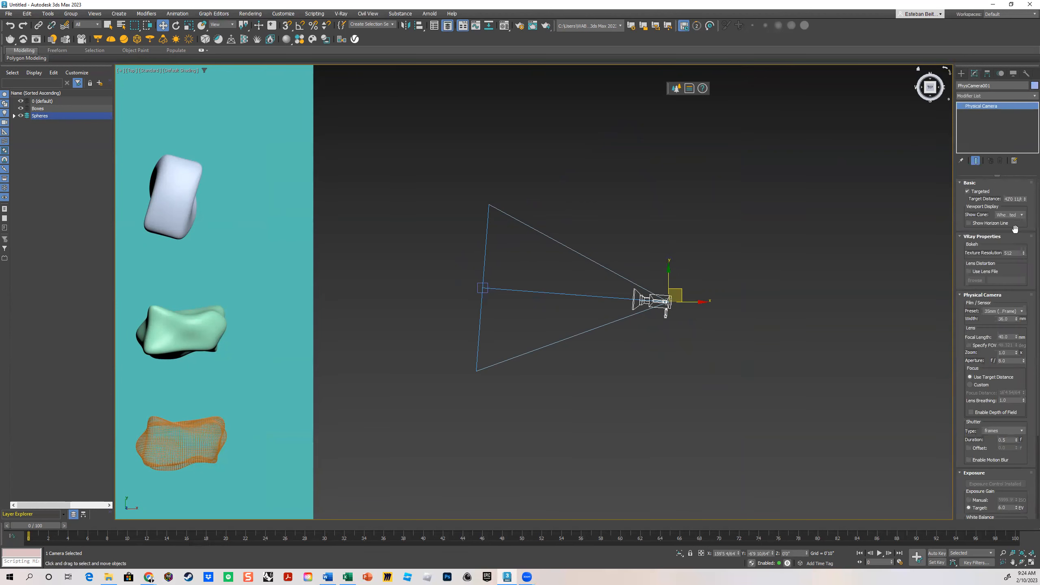
scroll(1026, 227, down, 1)
mouse_move(1027, 227)
mouse_down()
mouse_move(1026, 109)
mouse_move(1026, 228)
mouse_up()
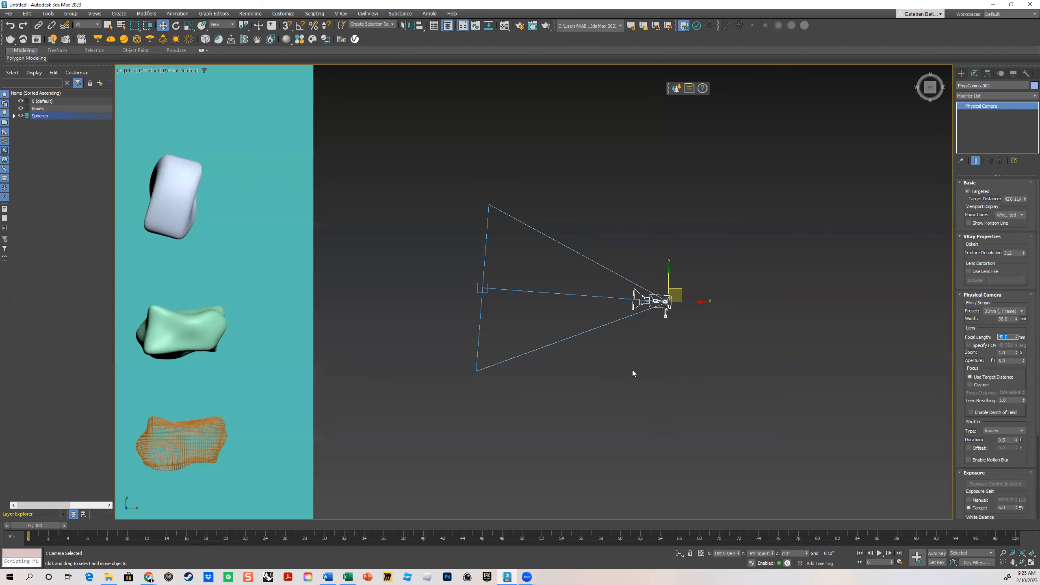
click(643, 351)
- Select the camera together with its target and move both onto the slab, below the row of green boxes
scroll(610, 354, down, 6)
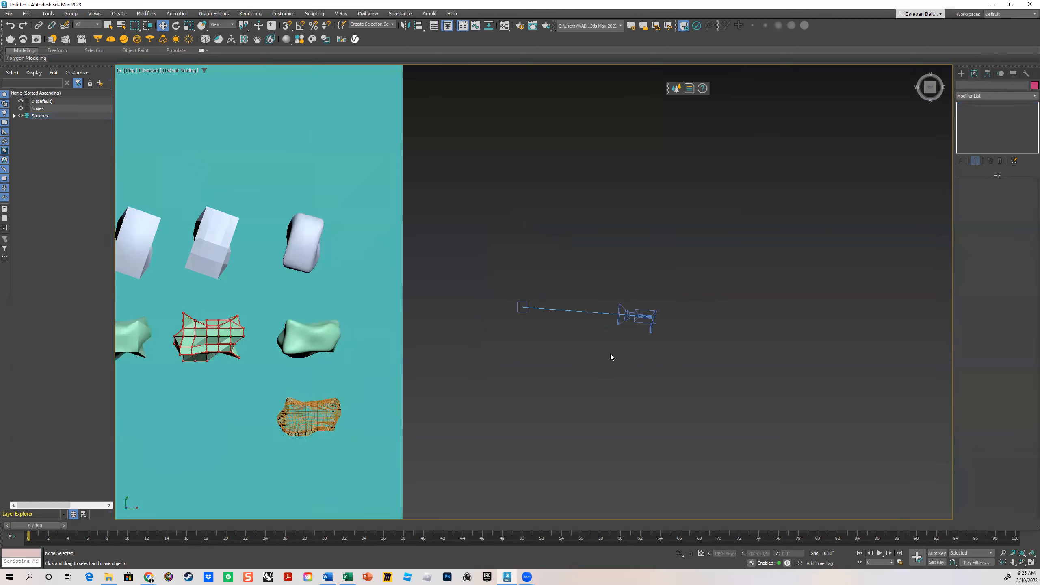
drag(917, 229, 714, 325)
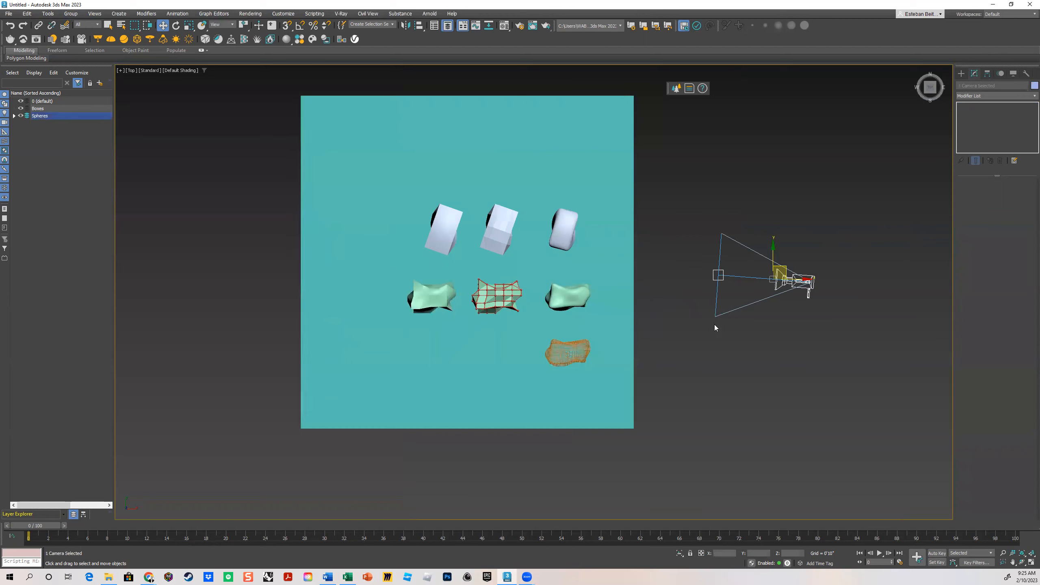
drag(786, 269, 502, 353)
scroll(477, 366, up, 5)
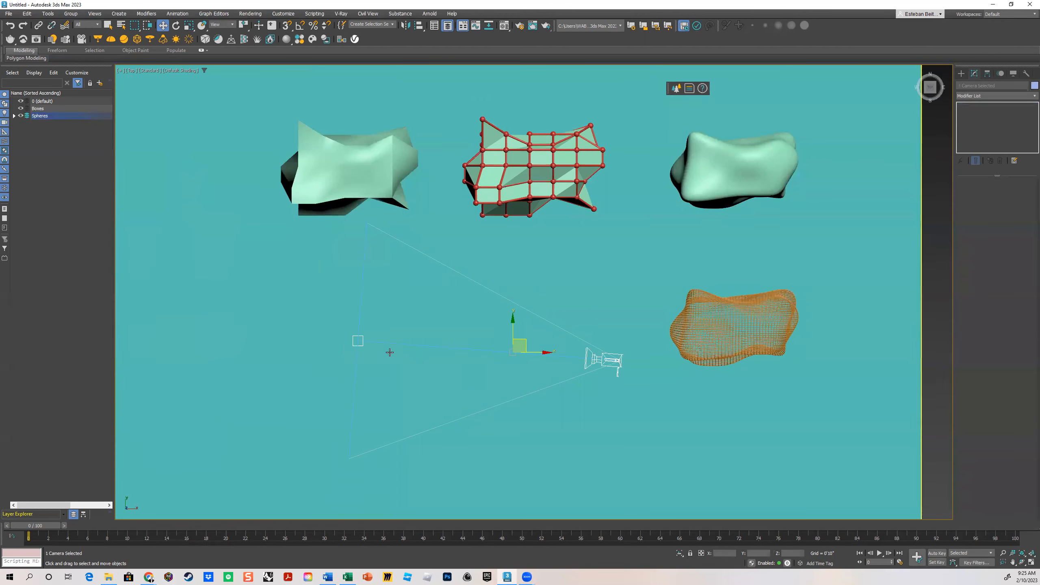
- Move the camera target alone to the front edge of the middle green box
click(365, 336)
click(359, 340)
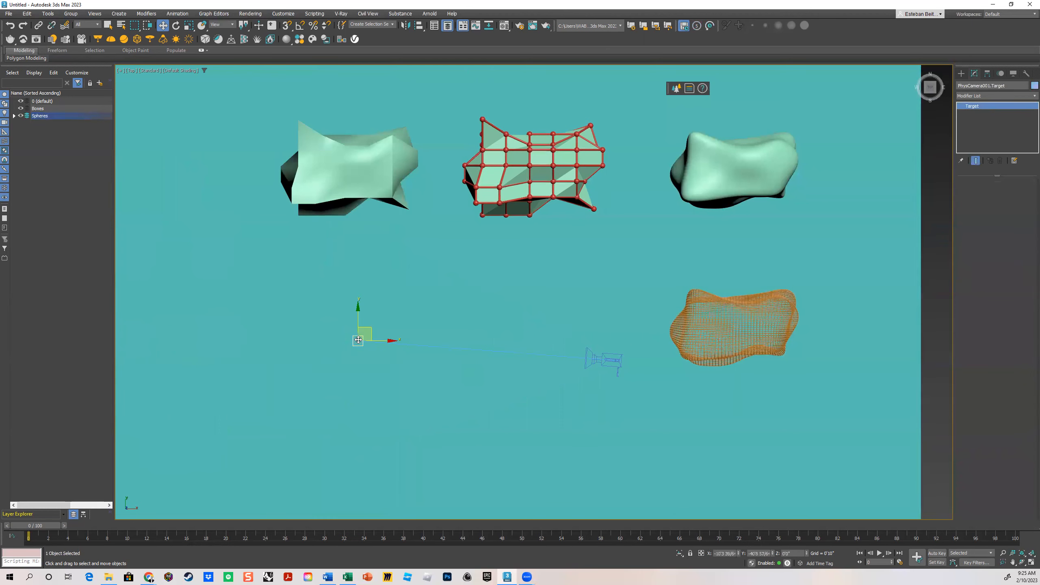
drag(368, 329, 524, 209)
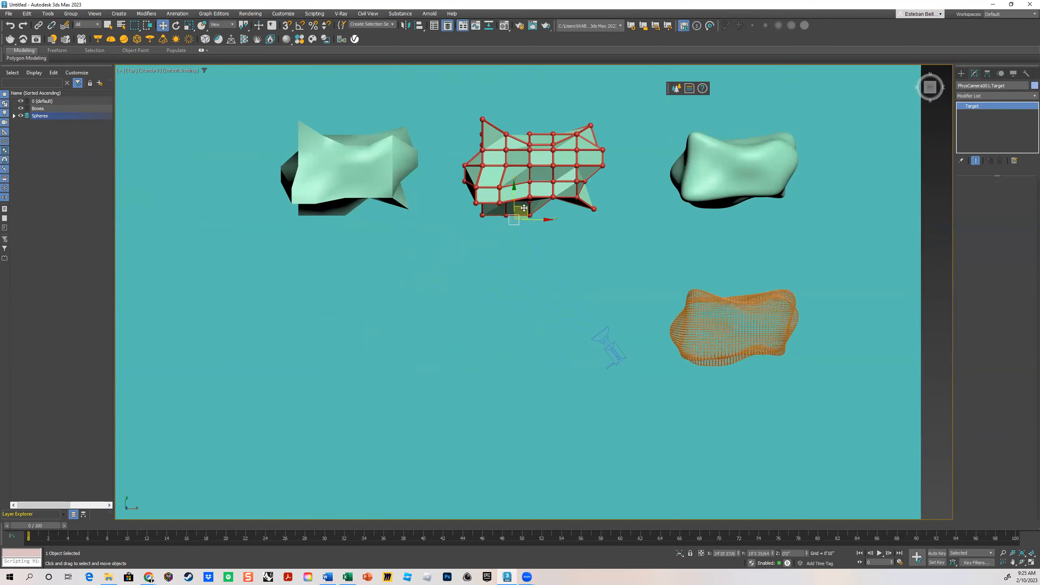
- Return to the four-view layout and switch the orthographic view to PhysCamera001
click(1032, 563)
click(871, 376)
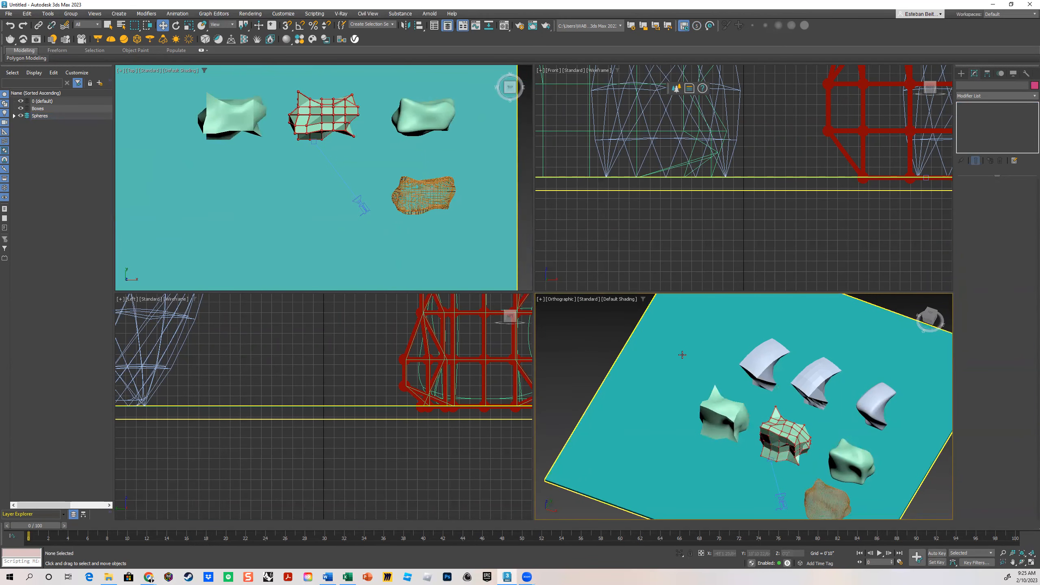
click(562, 300)
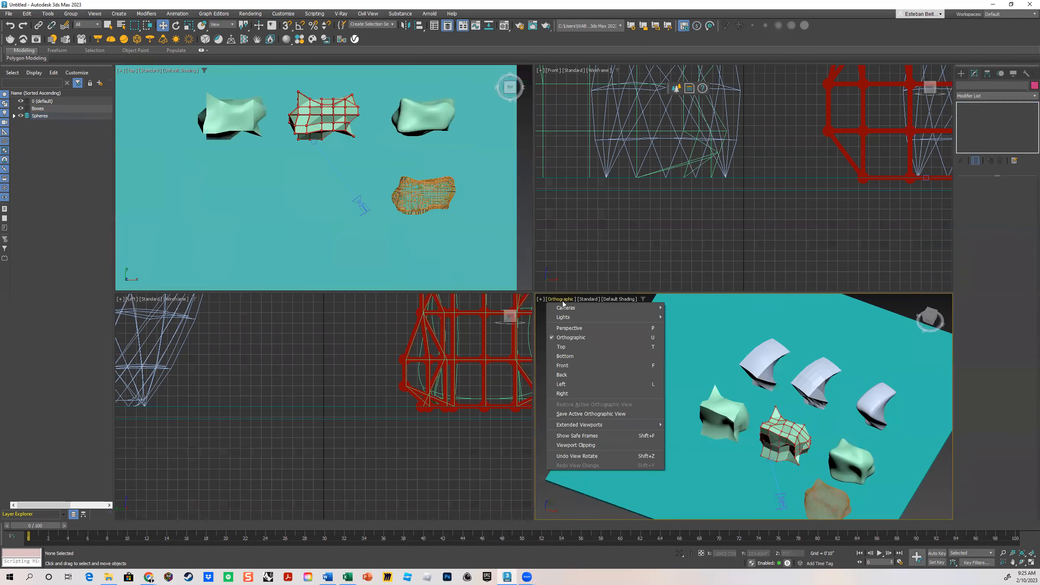
mouse_move(572, 307)
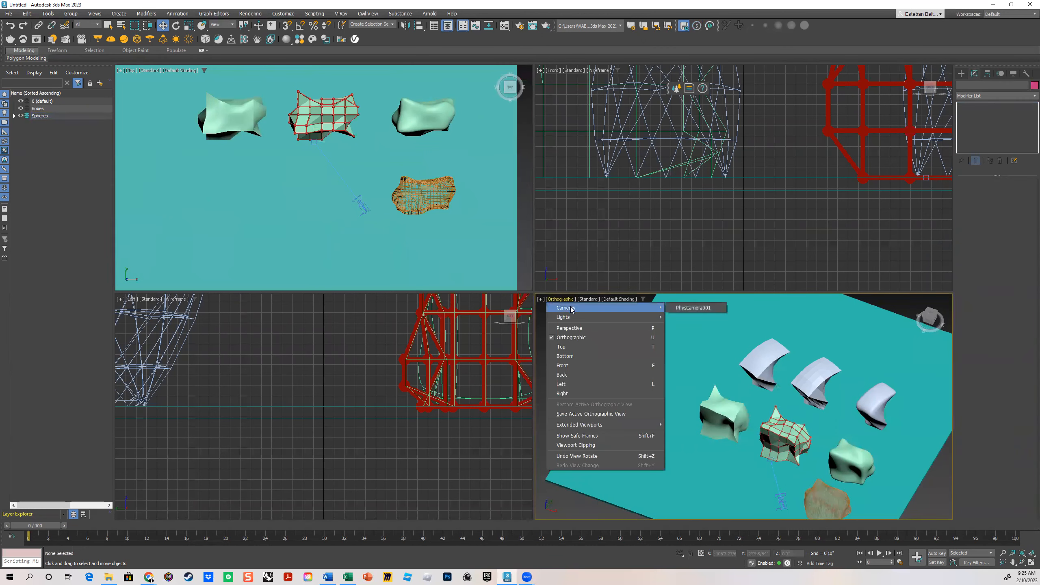
click(706, 308)
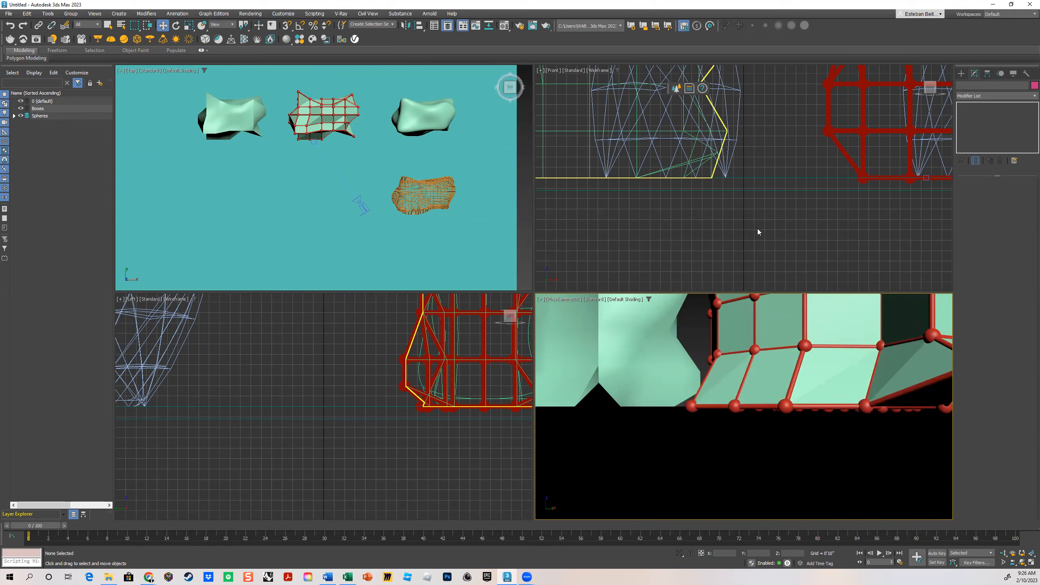
- Turn the Front view into a maximized, shaded orthographic view showing the camera in front of the middle green box
alt+middle_drag(752, 211, 726, 193)
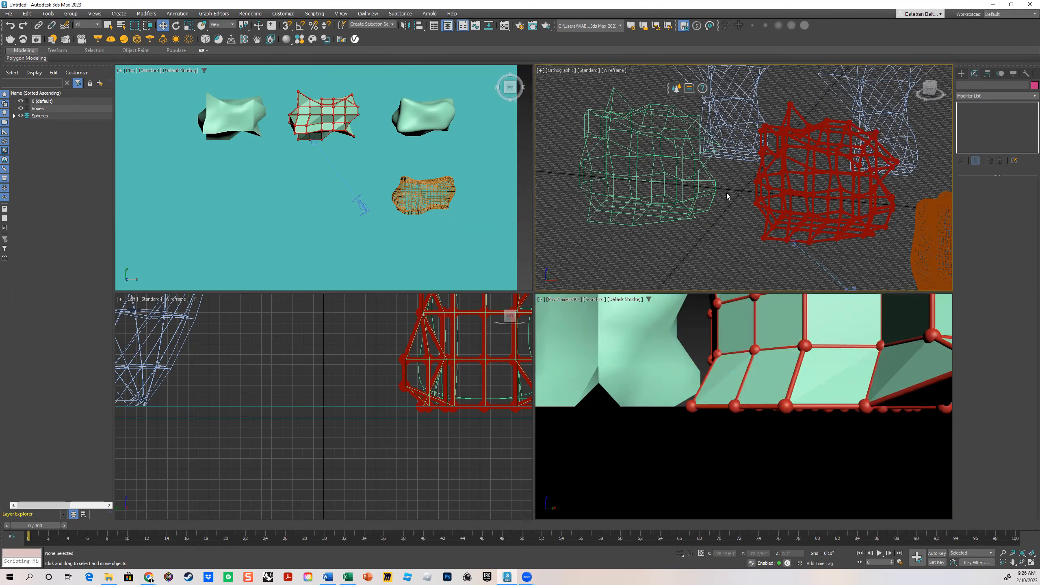
key(F3)
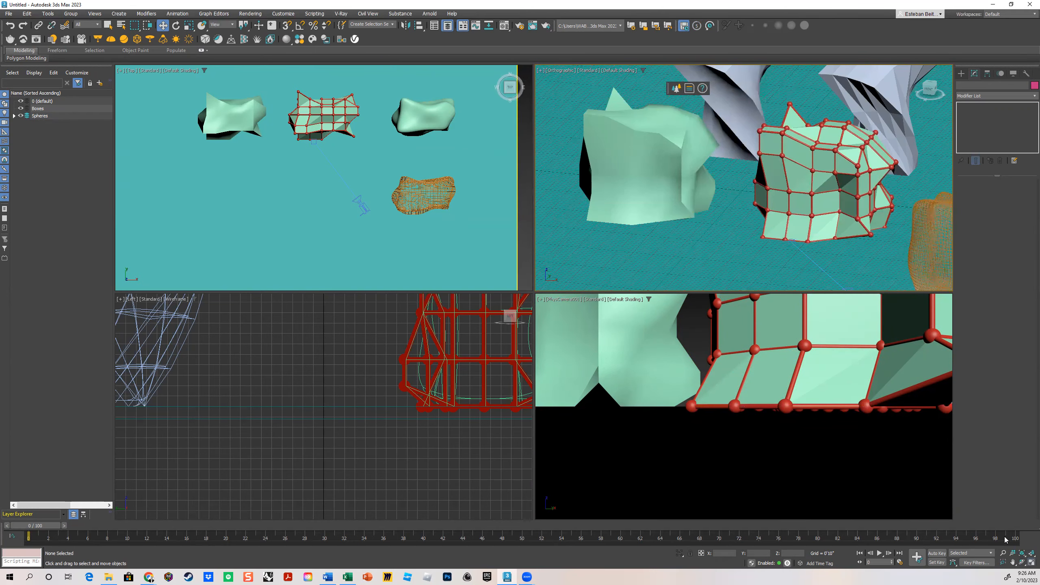
click(1030, 562)
scroll(669, 307, up, 2)
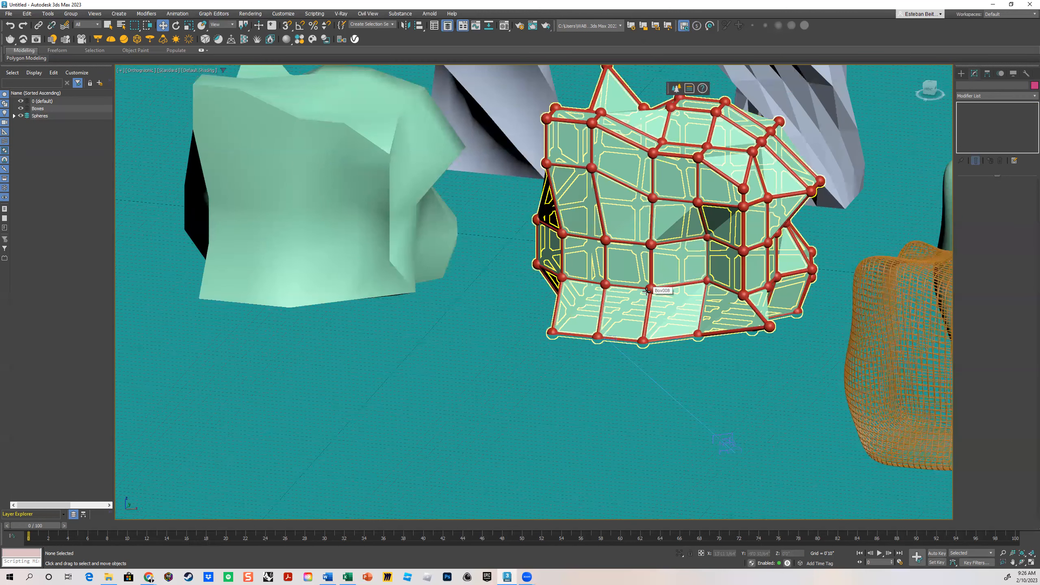
middle_drag(670, 307, 658, 262)
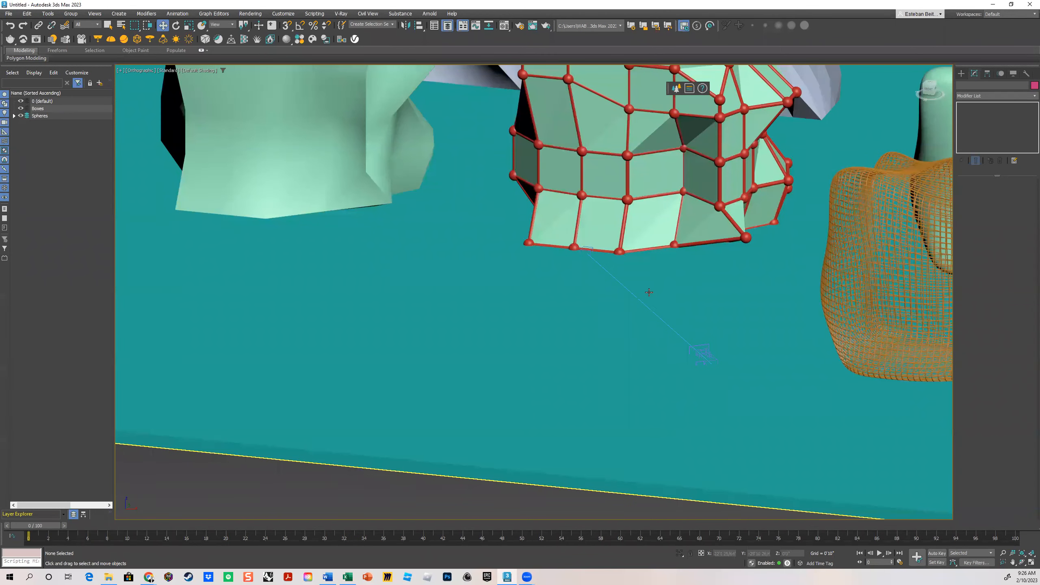
scroll(635, 297, up, 3)
scroll(633, 292, up, 3)
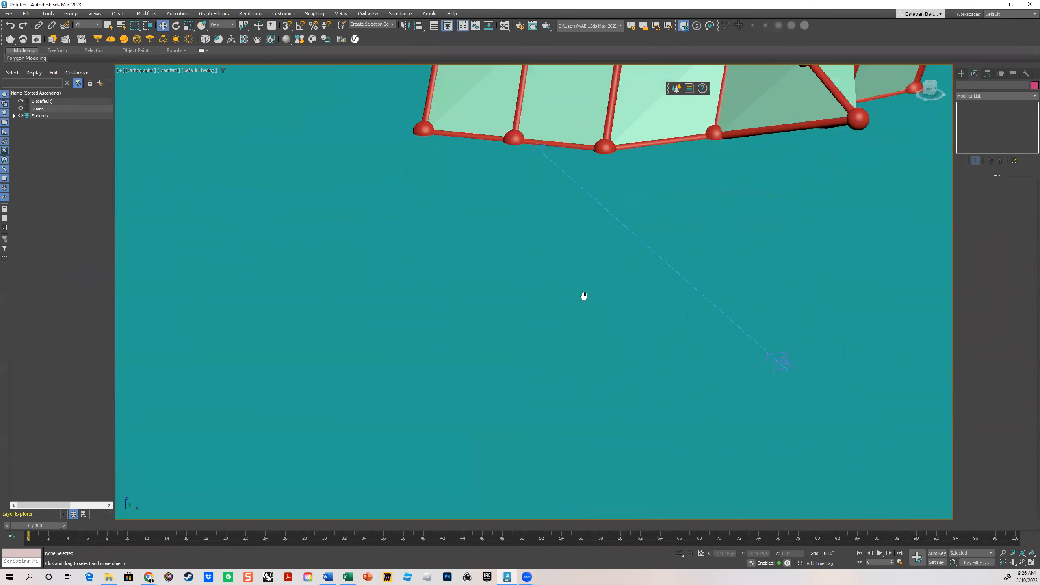
alt+middle_drag(616, 309, 761, 319)
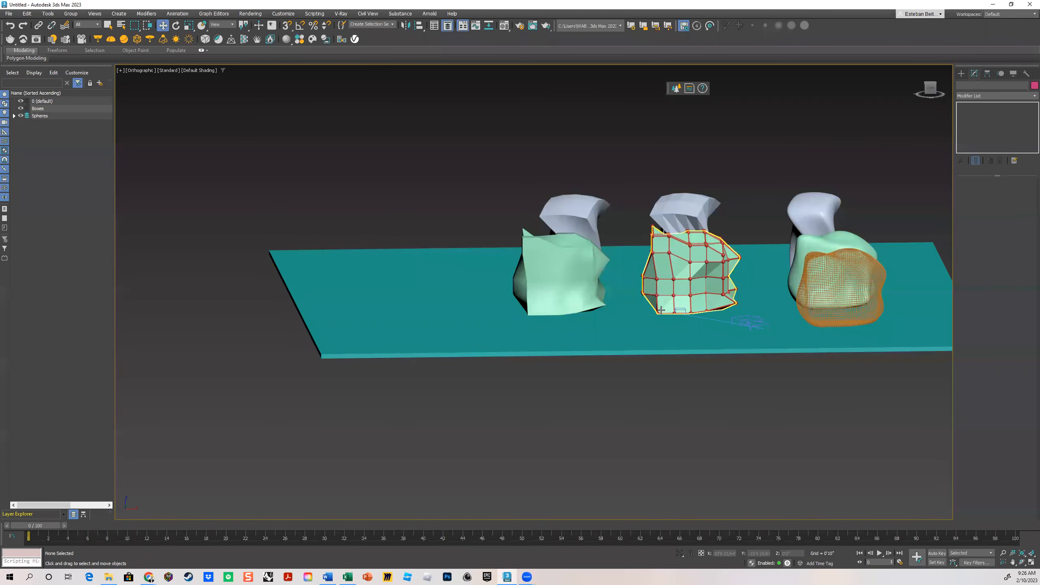
- Return to the four-view layout and hide the grid in the Left view, framed around the camera and middle green box
scroll(756, 326, up, 4)
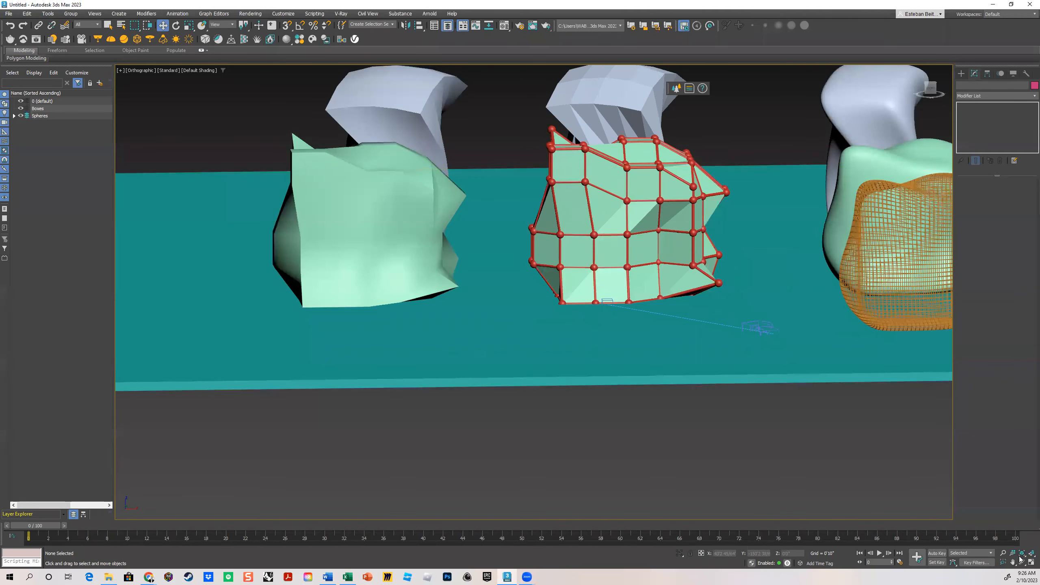
click(1031, 562)
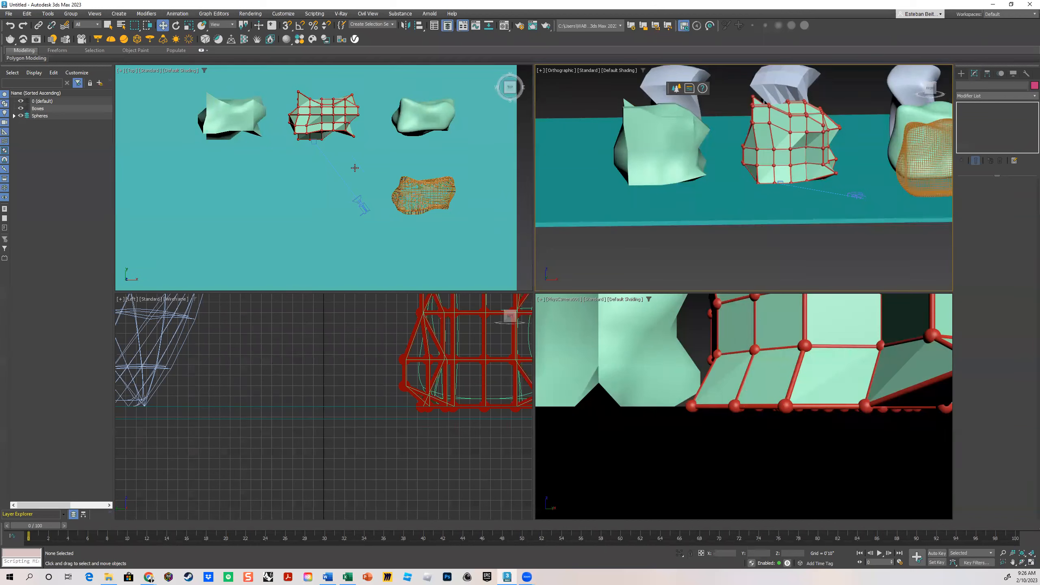
scroll(361, 334, down, 4)
scroll(347, 363, up, 6)
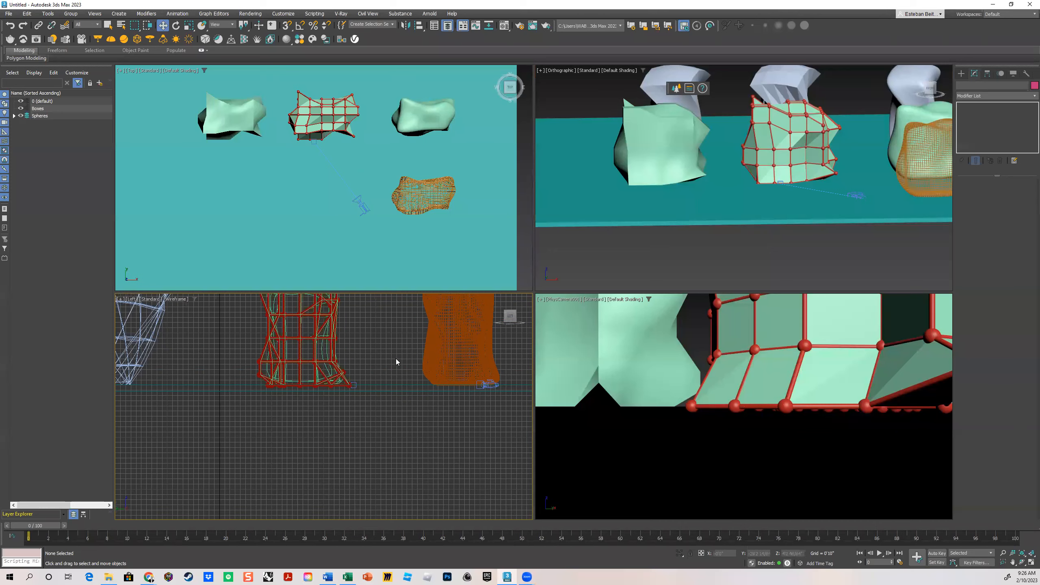
scroll(346, 363, up, 2)
click(386, 347)
key(g)
middle_drag(341, 343, 336, 400)
- Select the camera together with its target and raise both above the slab in the Left view
drag(244, 440, 260, 362)
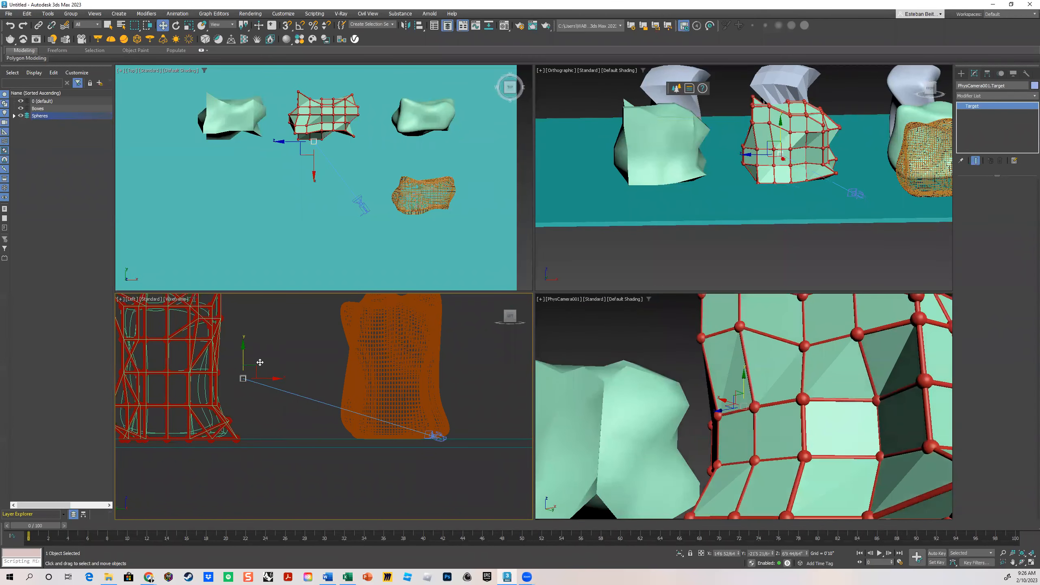
right_click(260, 362)
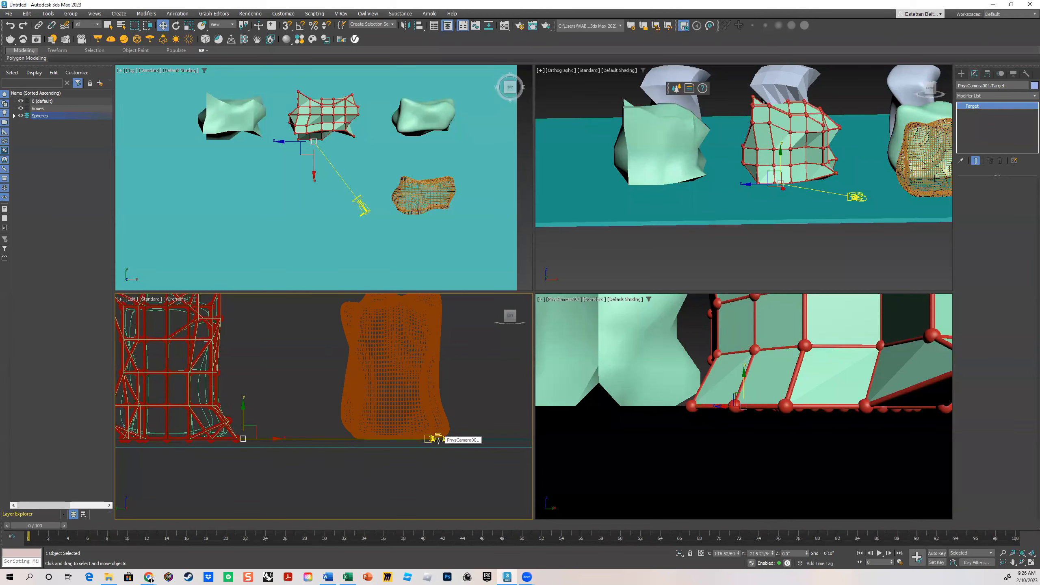
scroll(448, 455, up, 2)
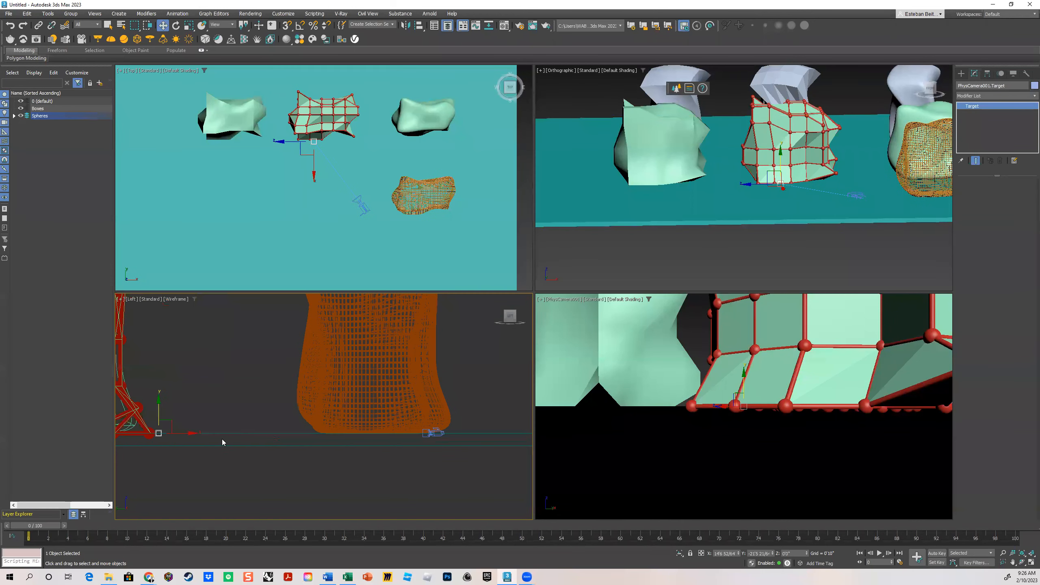
click(437, 433)
middle_drag(294, 413, 330, 422)
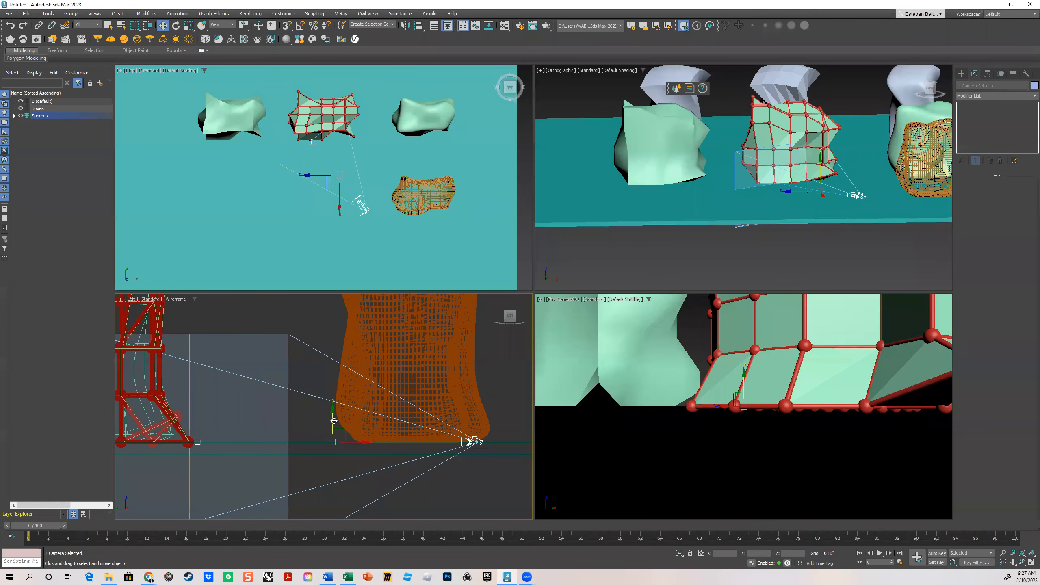
drag(333, 421, 348, 376)
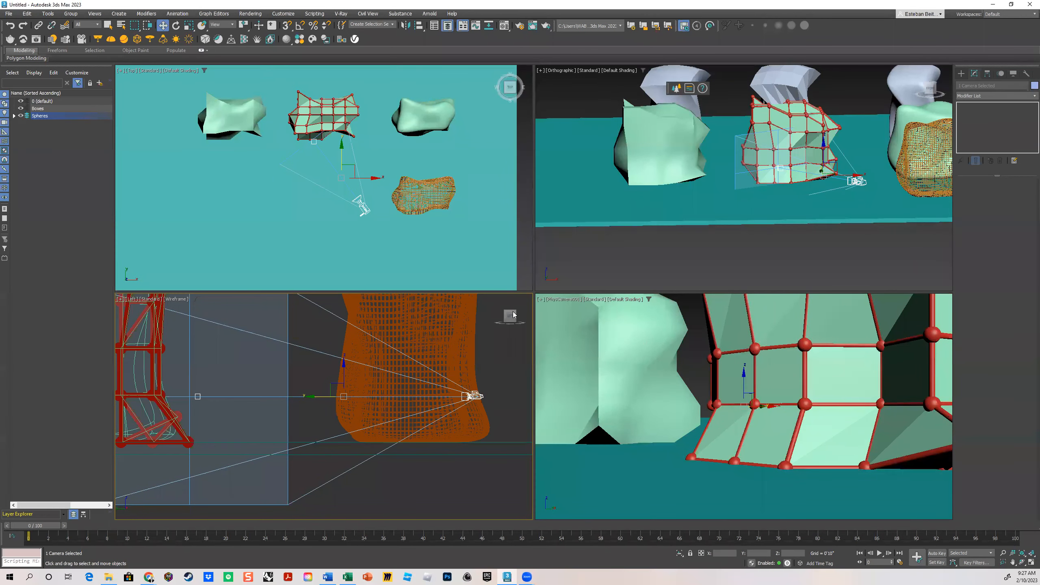
- Move only the camera target slightly to the right along the front of the middle green box in the Top view
click(678, 354)
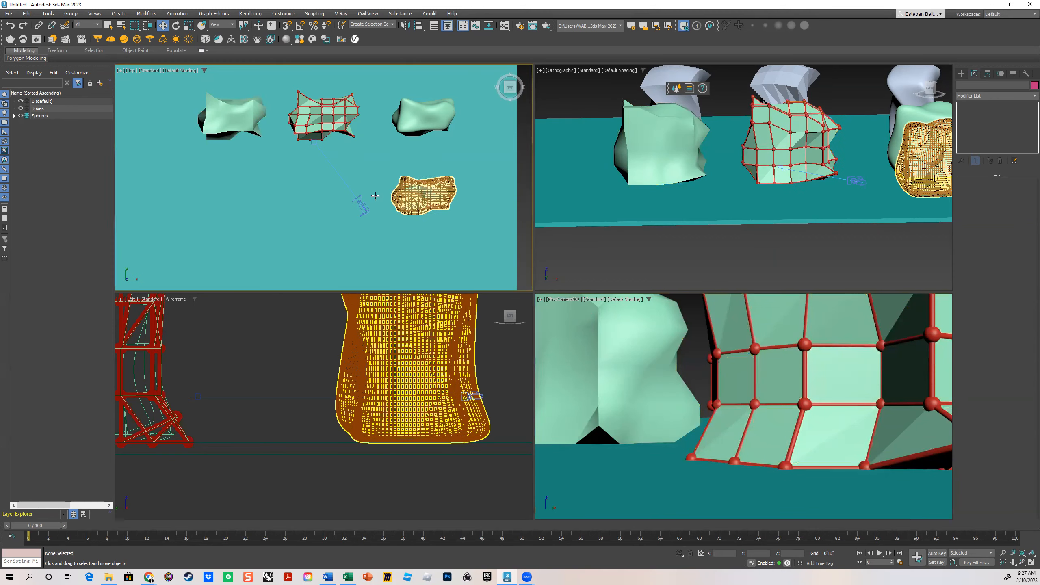
scroll(343, 221, up, 5)
click(299, 163)
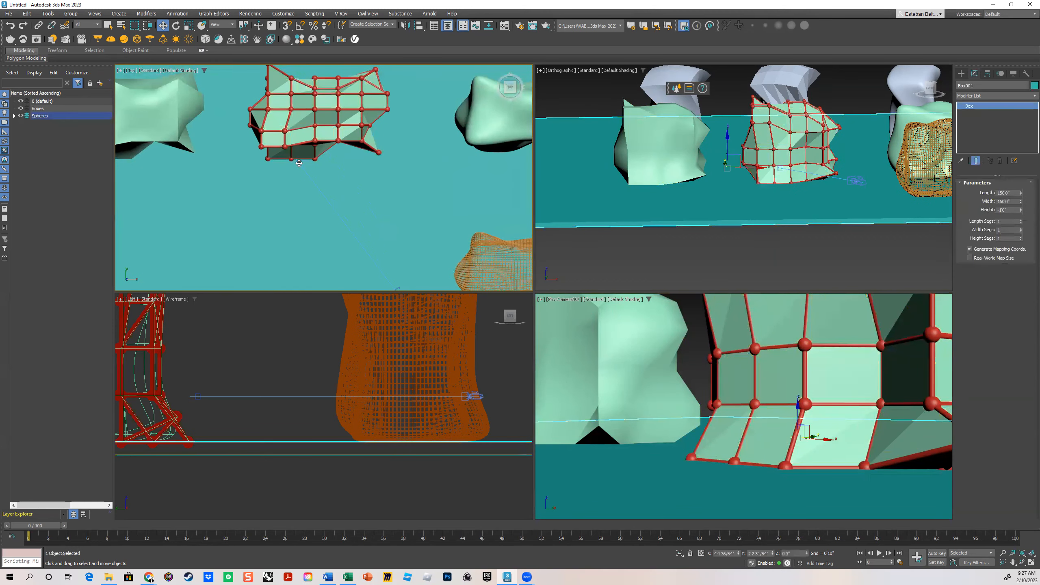
drag(301, 163, 325, 153)
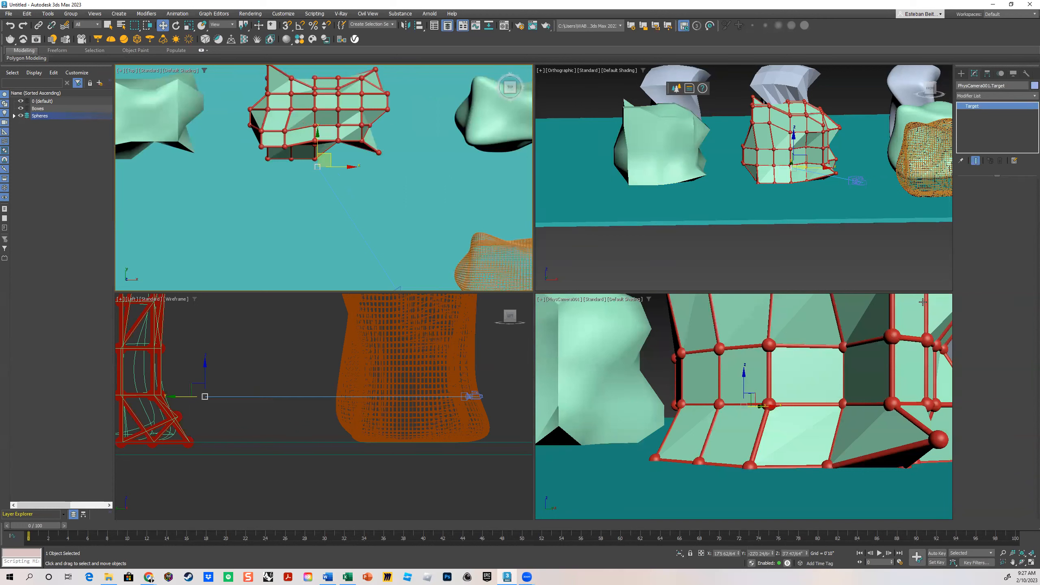
click(723, 250)
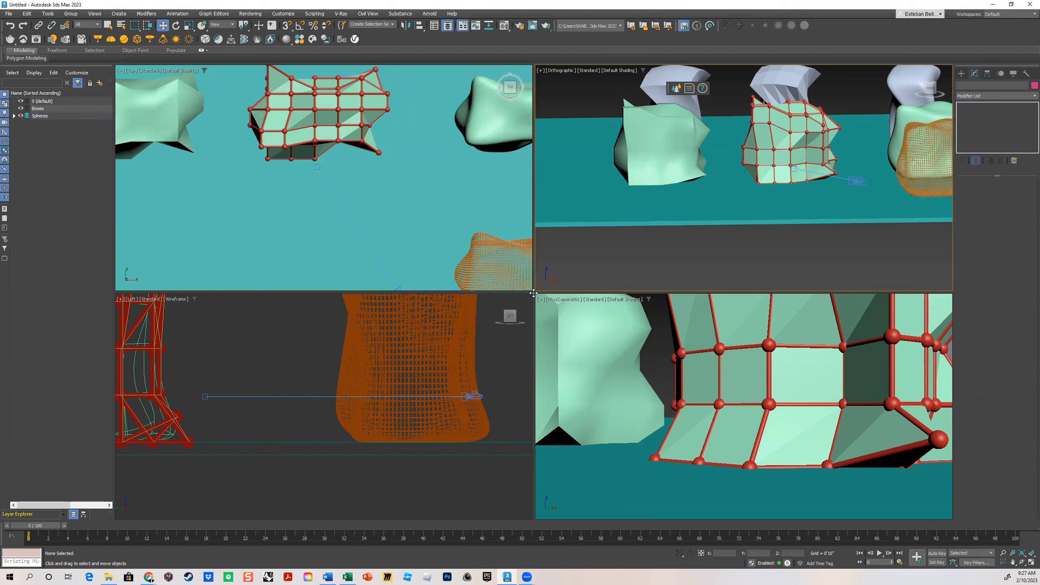
- Resize the four viewports to enlarge the camera side and the Top and Left side in turn, and restore a near-even split
drag(534, 290, 225, 278)
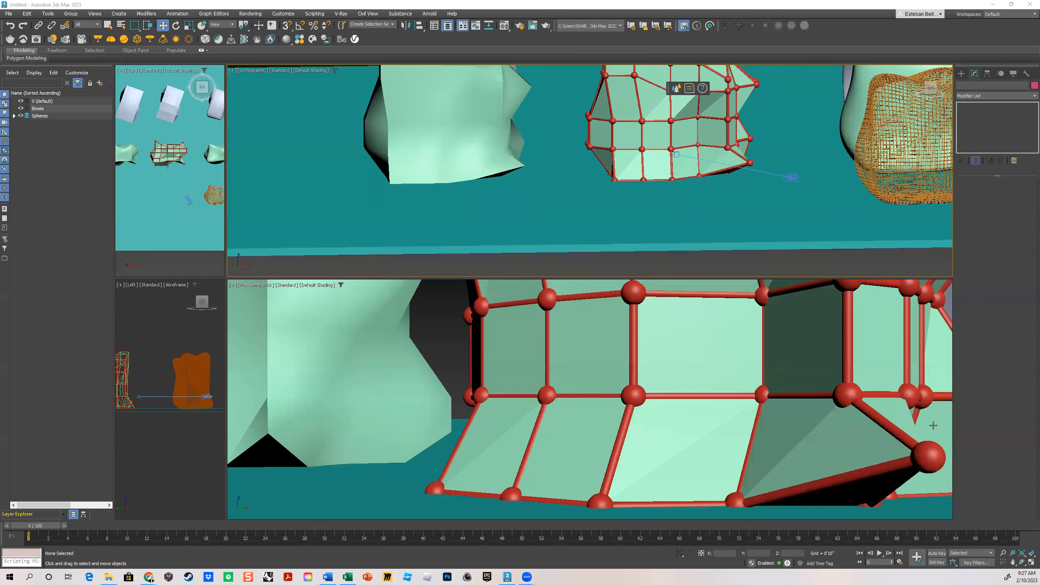
drag(226, 279, 803, 292)
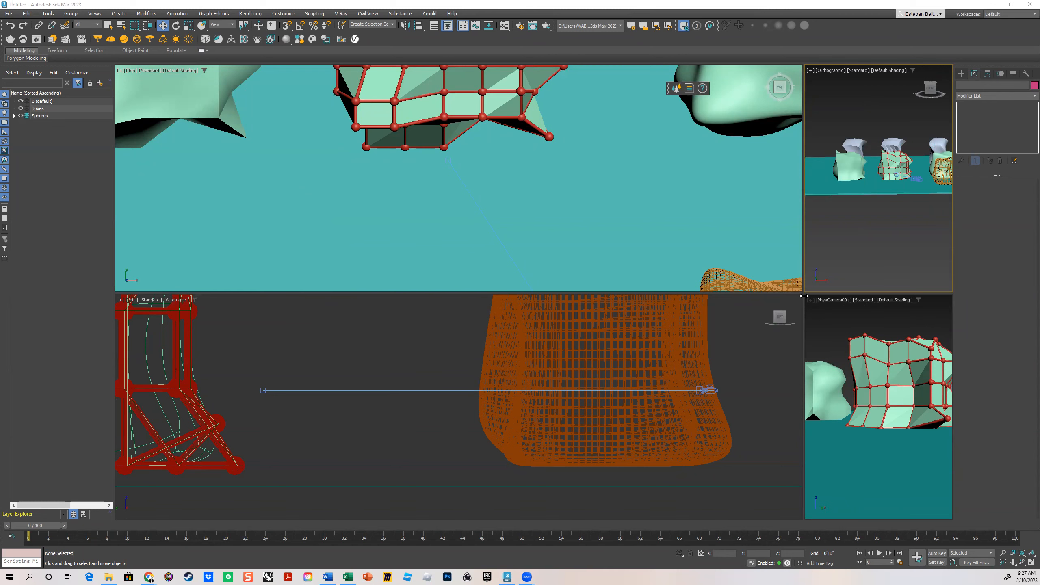
drag(803, 292, 508, 292)
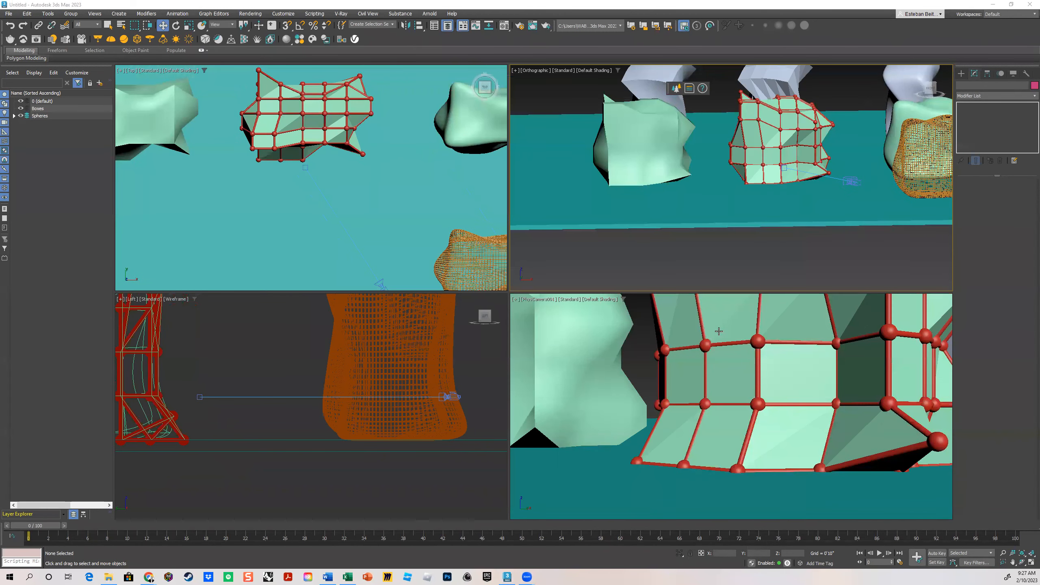
- Show the safe frames in the PhysCamera001 view
click(637, 350)
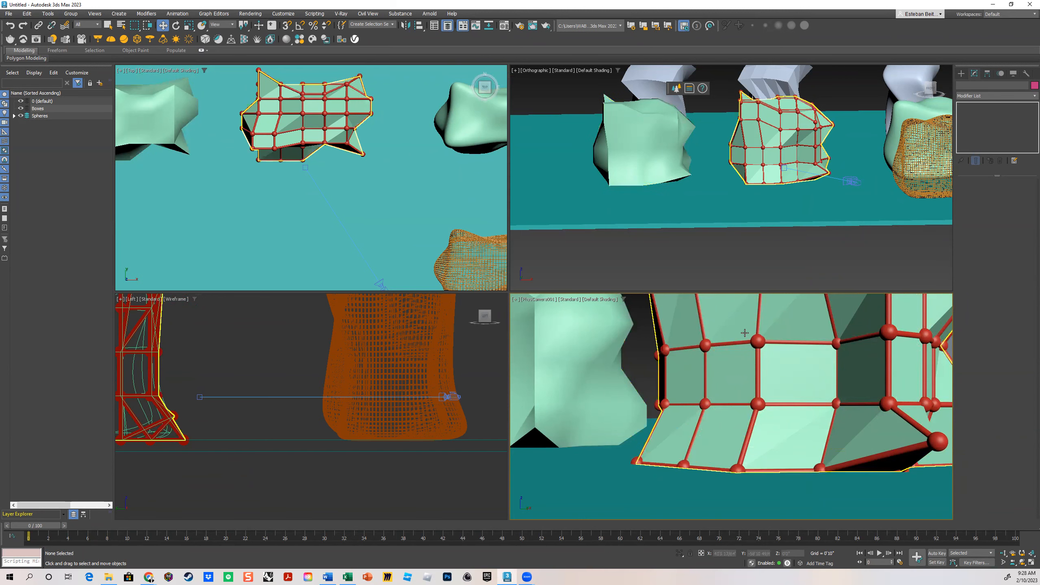
click(542, 301)
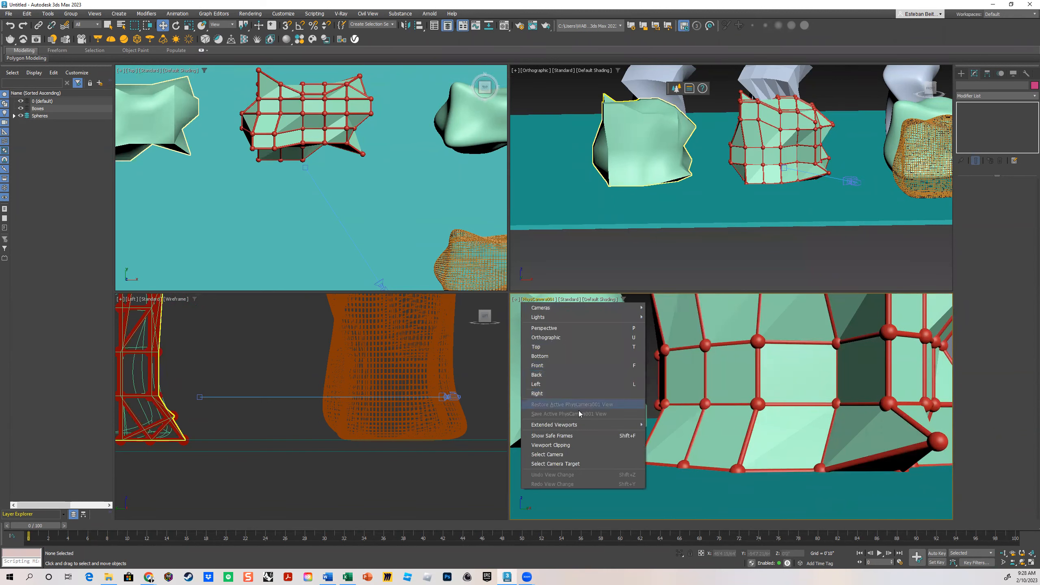
click(569, 437)
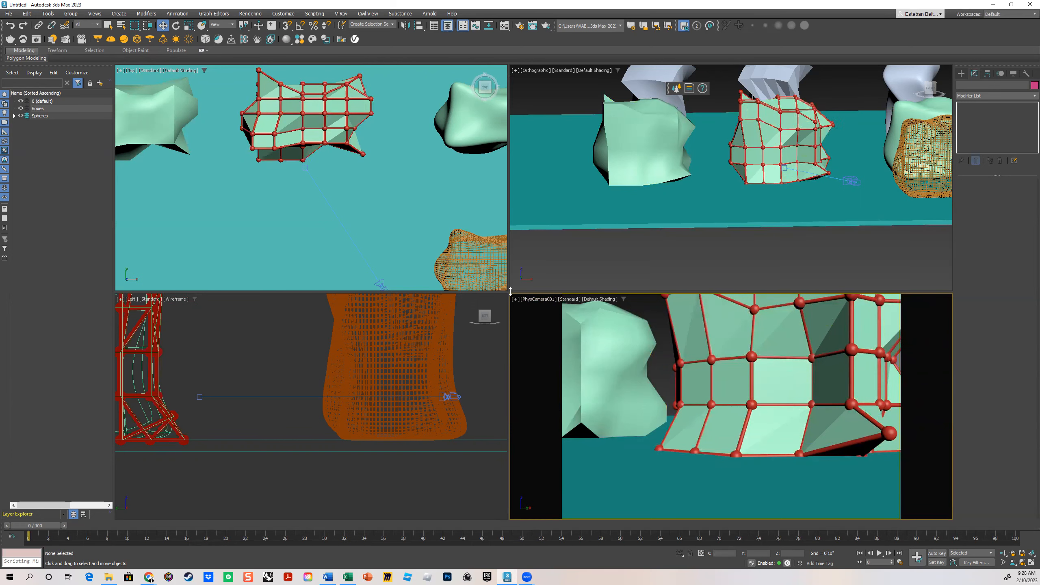
- Widen the PhysCamera001 viewport and narrow it again to examine how the safe frame crops the camera view
drag(510, 291, 274, 287)
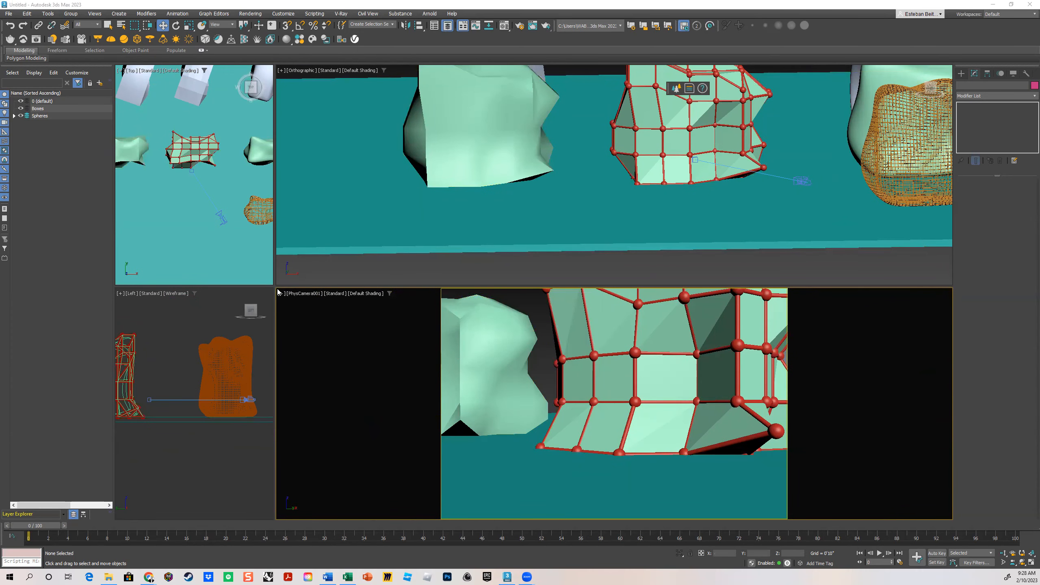
drag(278, 292, 520, 300)
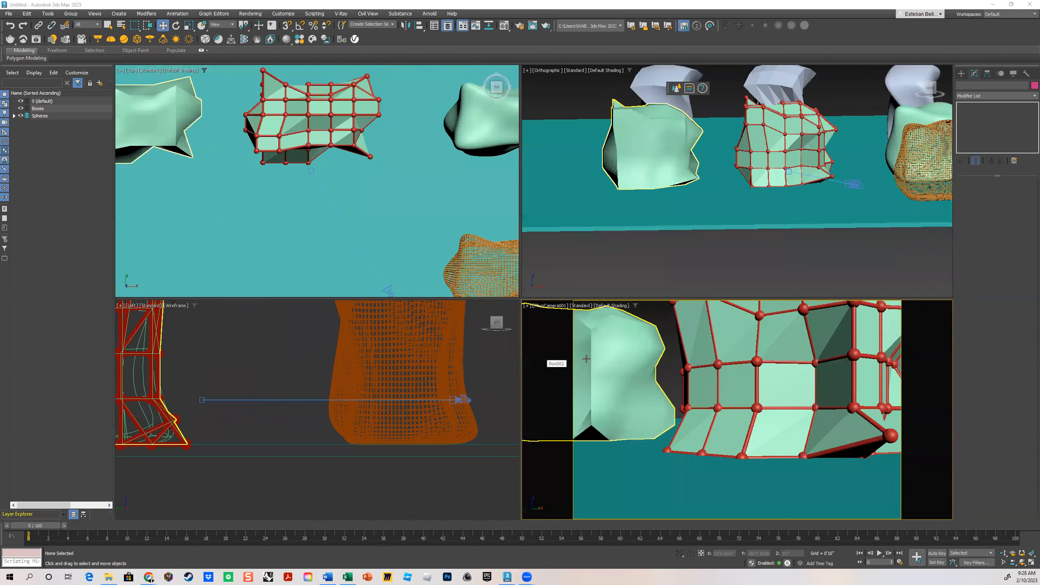
click(540, 364)
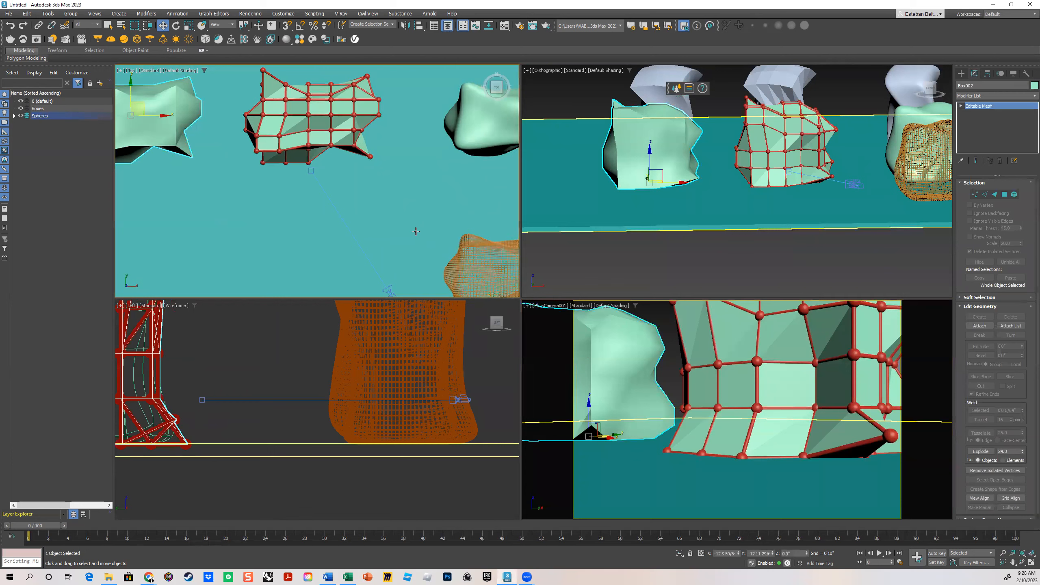
- Select only the physical camera in the Orthographic view and bring its film, lens and exposure parameters into view
scroll(422, 260, down, 3)
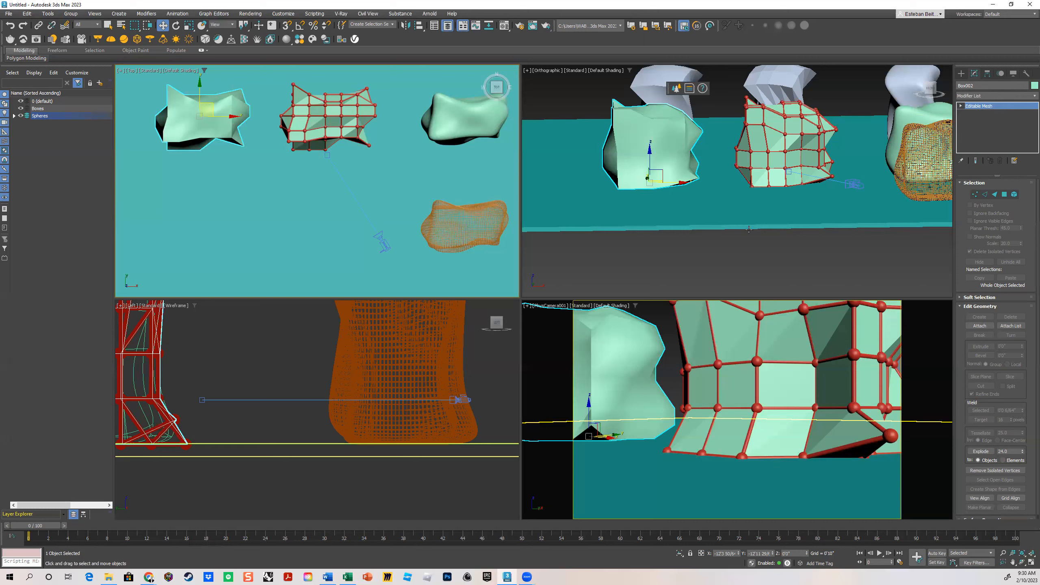
click(846, 254)
scroll(860, 161, up, 5)
click(847, 209)
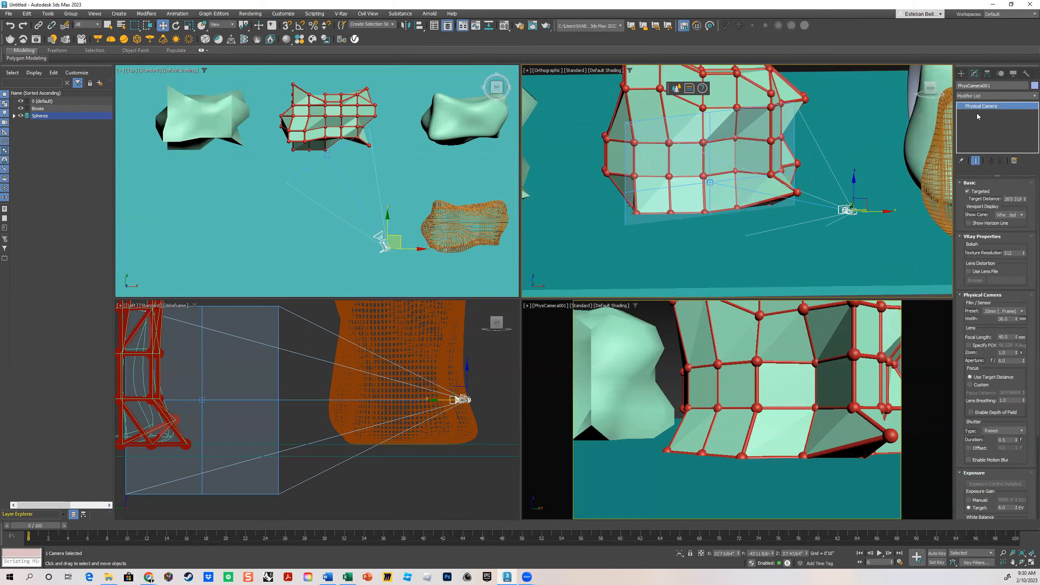
drag(1007, 303, 1016, 246)
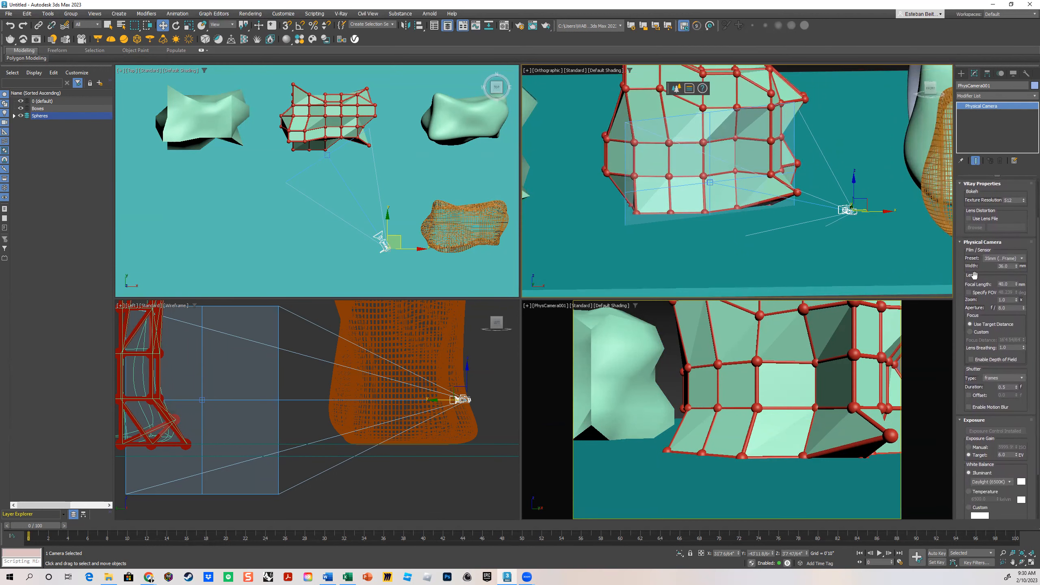
- Try an 8 mm focal length on the physical camera, settle on 24 mm, and deselect the camera
click(1007, 284)
text(24)
key(Return)
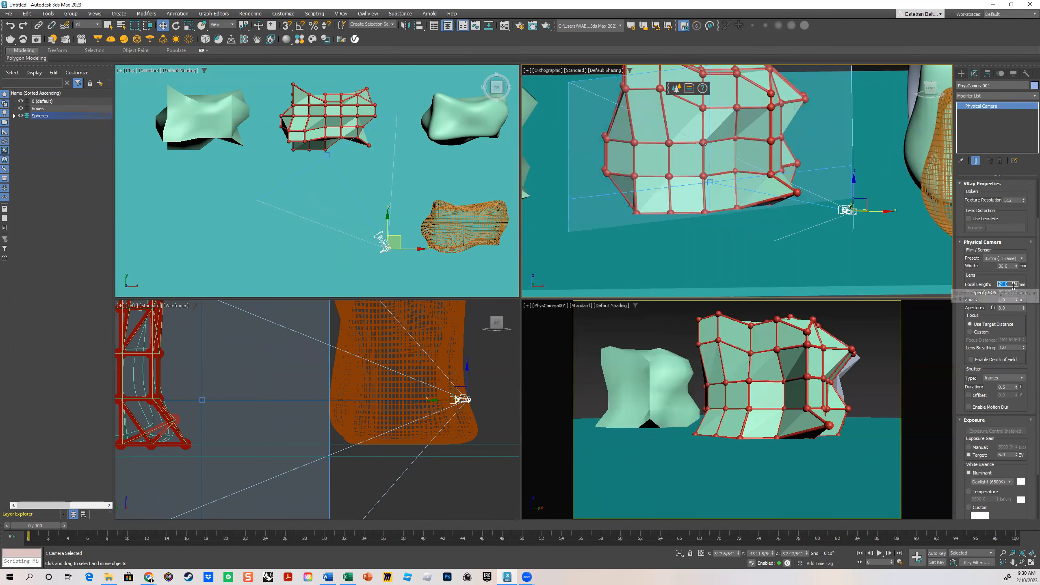
text(8)
key(Return)
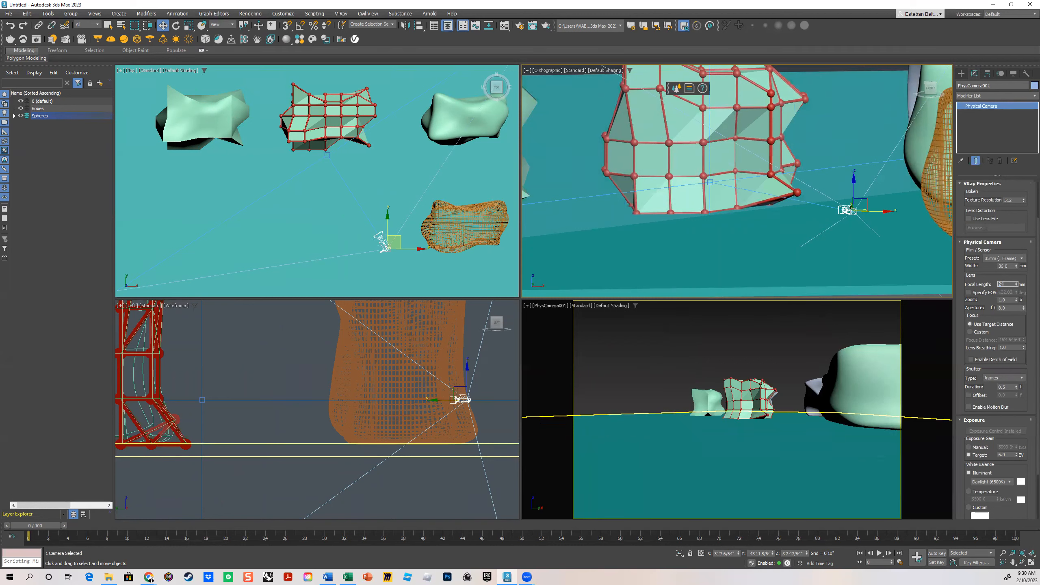
key(Return)
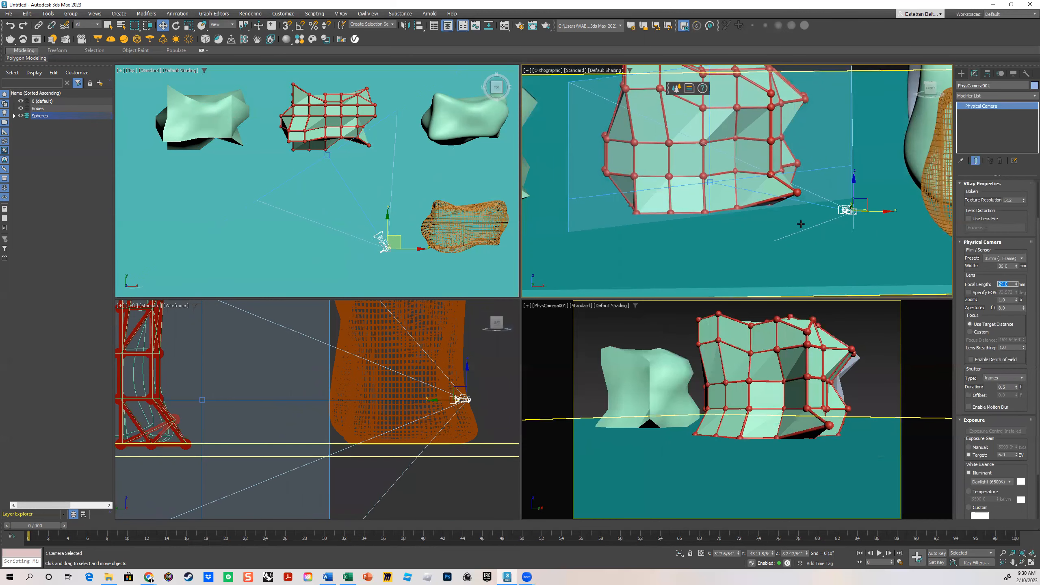
click(912, 334)
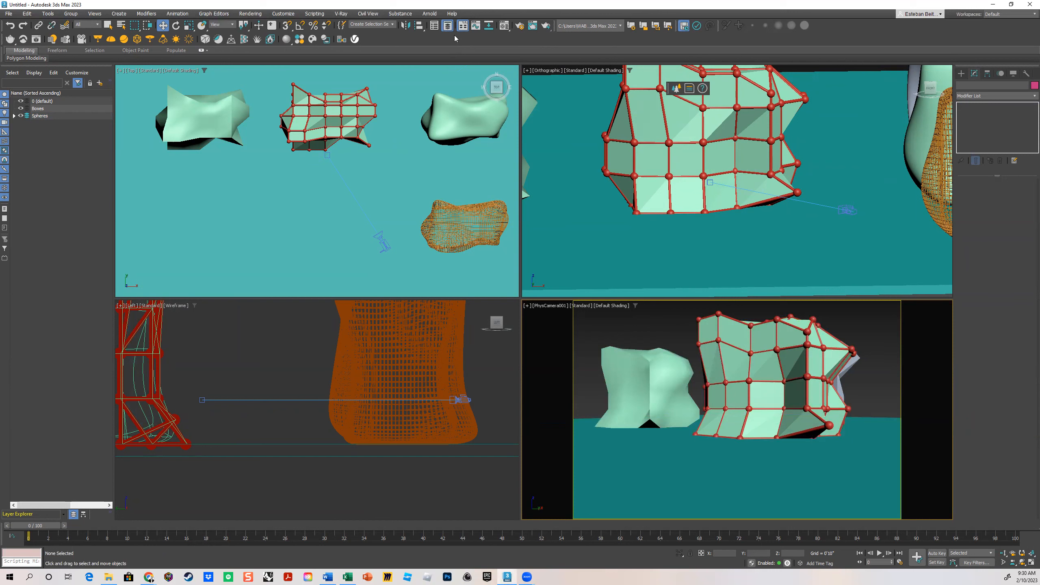
- Render a test of the scene with V-Ray, close the frame buffer, and examine the objects in the orthographic view
click(546, 27)
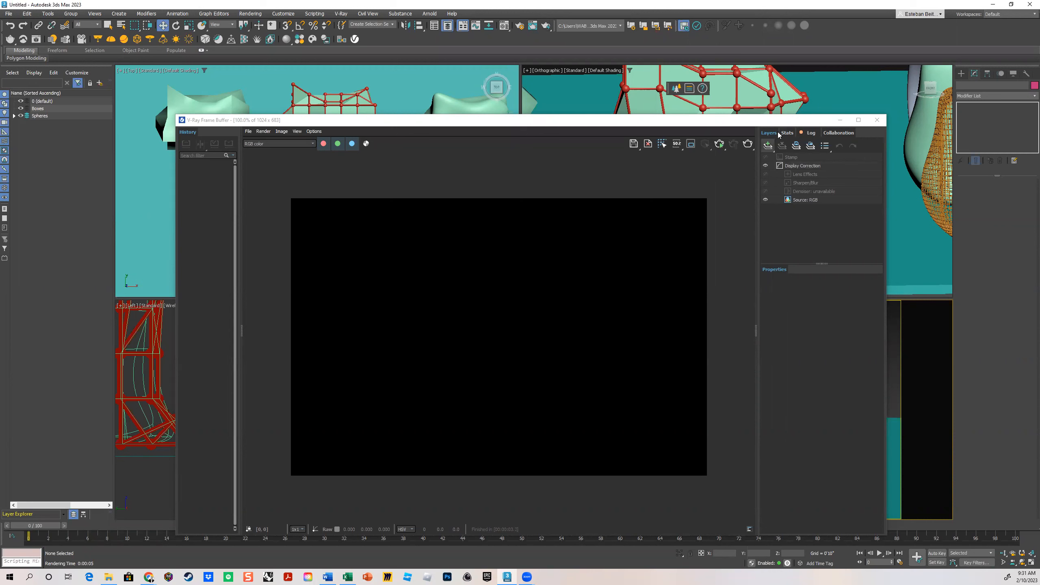
click(877, 120)
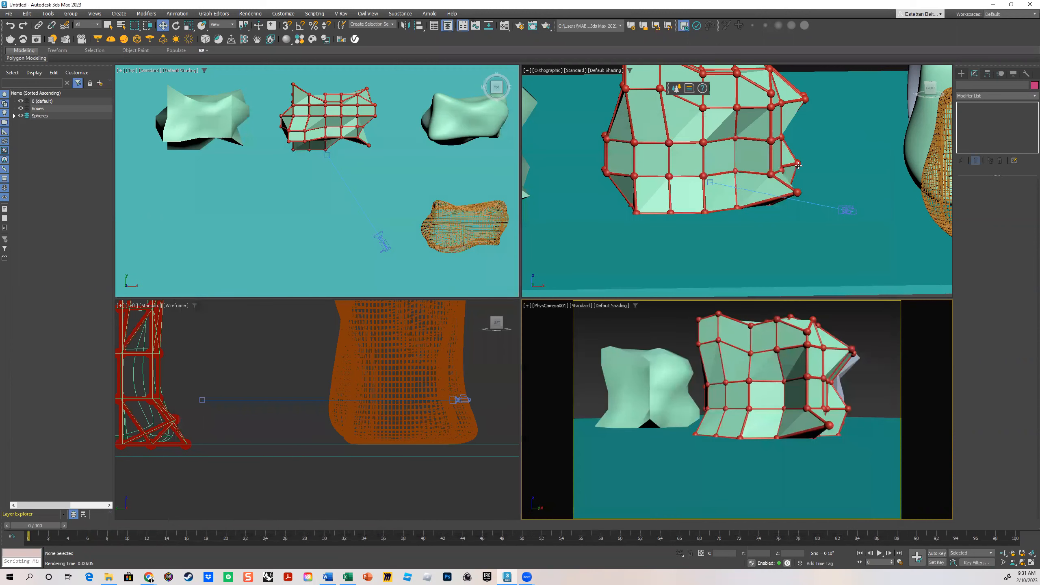
scroll(688, 192, down, 2)
scroll(688, 192, down, 5)
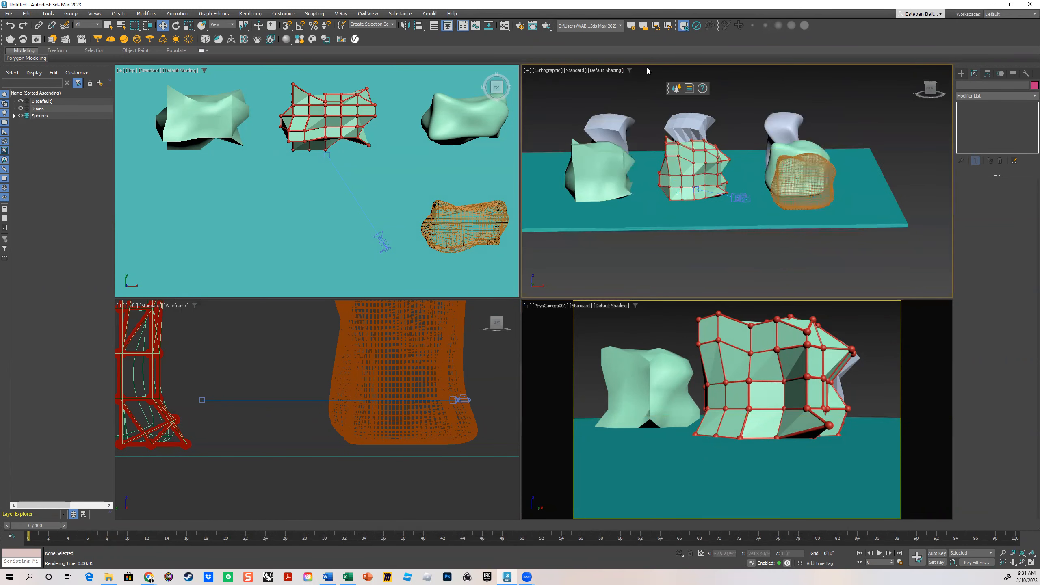
scroll(711, 175, up, 8)
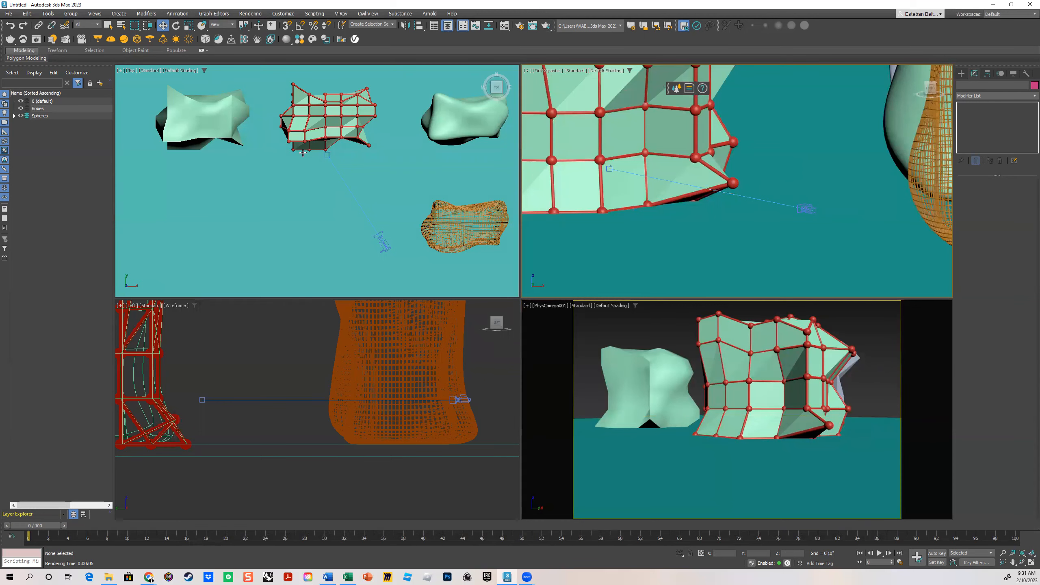
- Maximize the Top viewport with the whole ground plane in view
scroll(304, 153, down, 5)
middle_drag(303, 152, 313, 166)
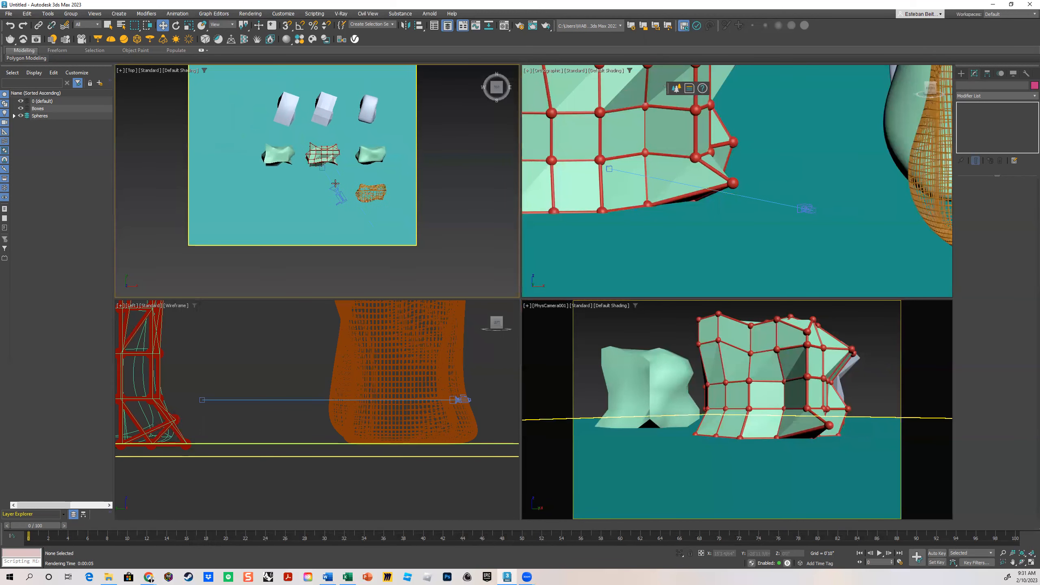
click(1030, 564)
scroll(429, 120, down, 4)
middle_drag(534, 179, 626, 249)
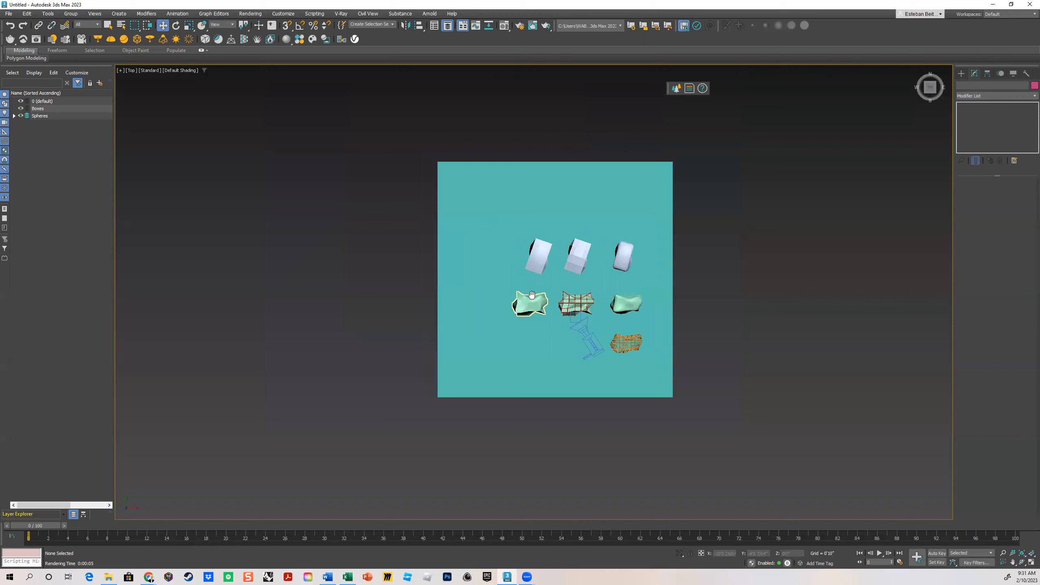
- Create a VRaySun to the lower right of the ground plane, aimed up and left, and accept the automatic VRaySky environment map
click(962, 74)
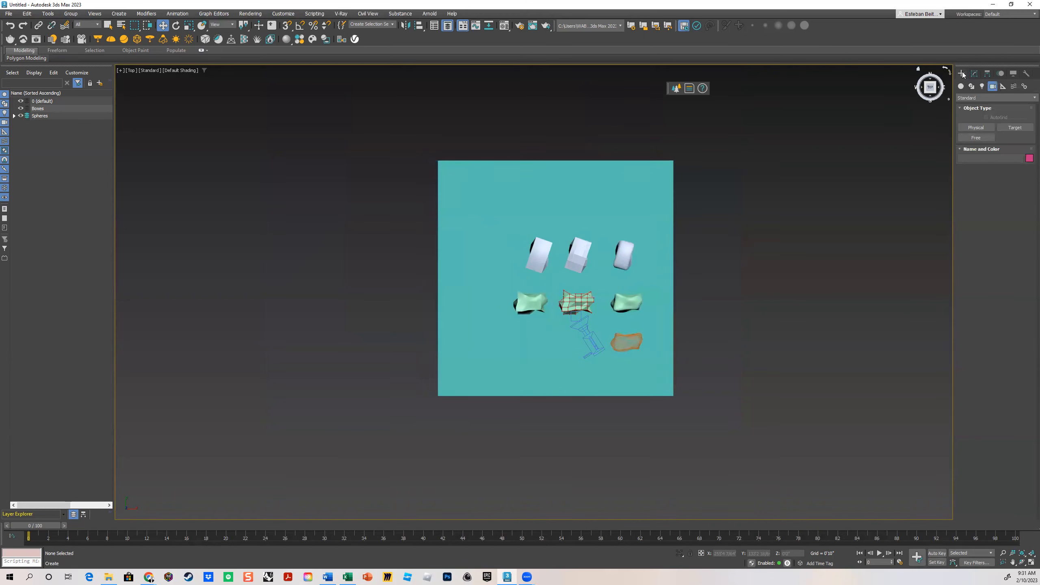
click(983, 86)
click(1028, 98)
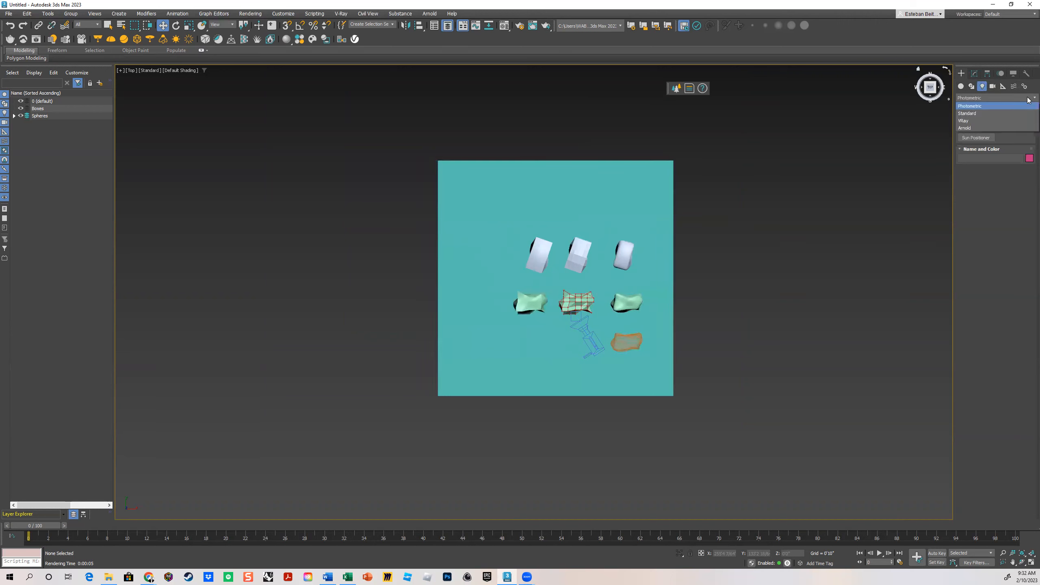
click(965, 122)
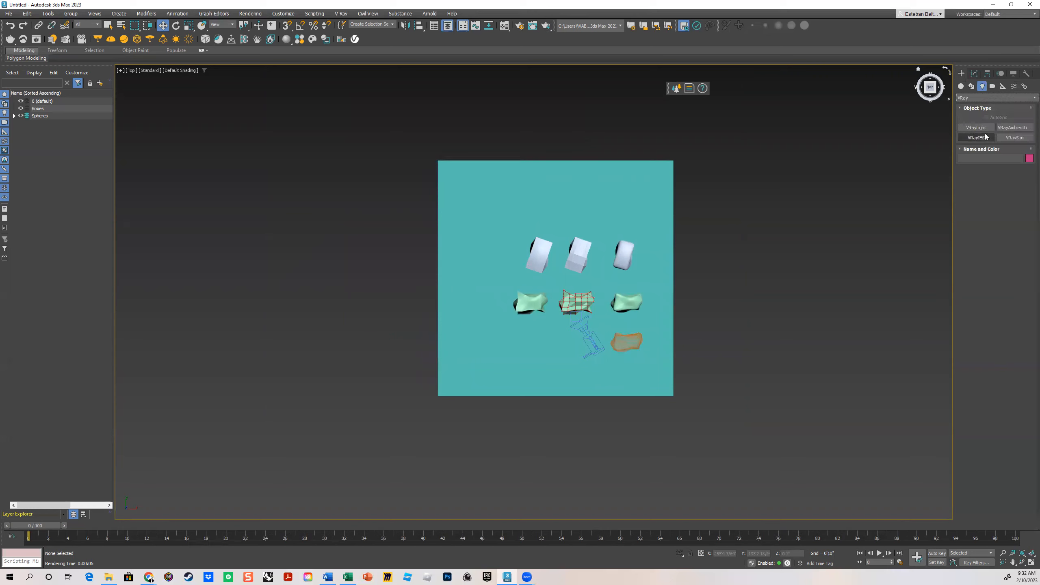
scroll(674, 242, down, 3)
middle_drag(678, 236, 606, 246)
click(1027, 139)
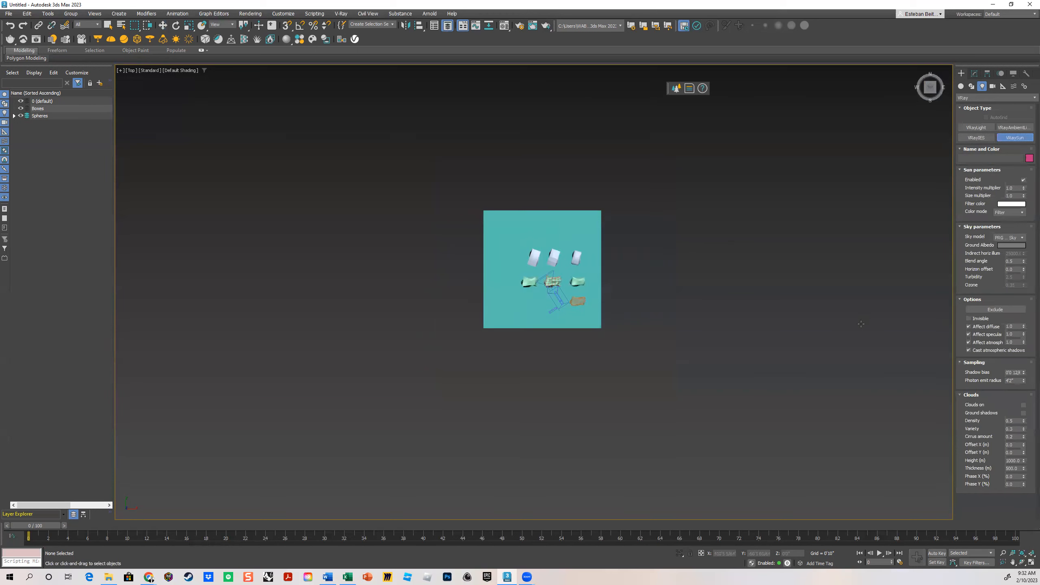
drag(874, 349, 702, 220)
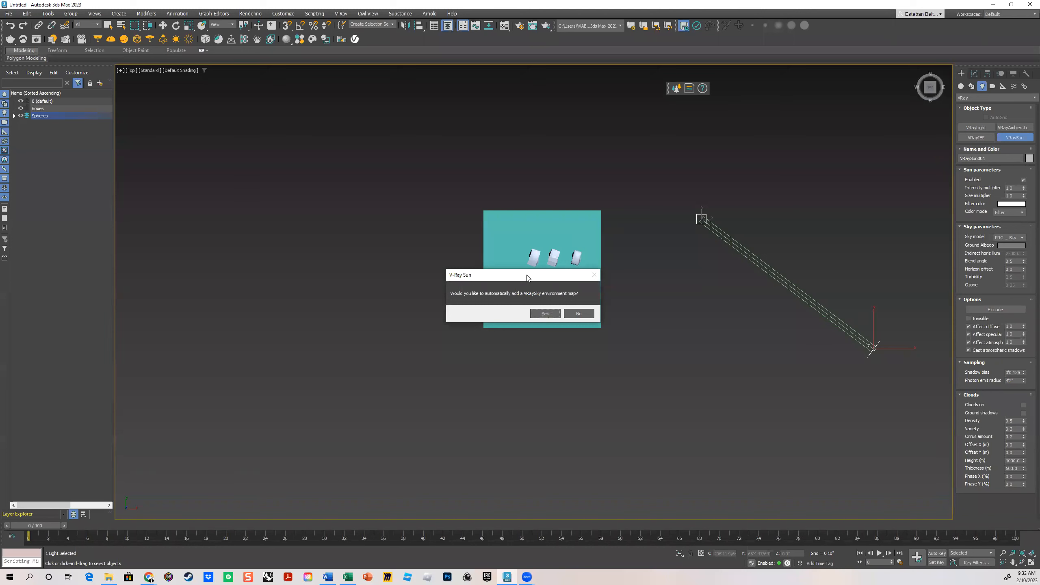
drag(523, 283, 539, 282)
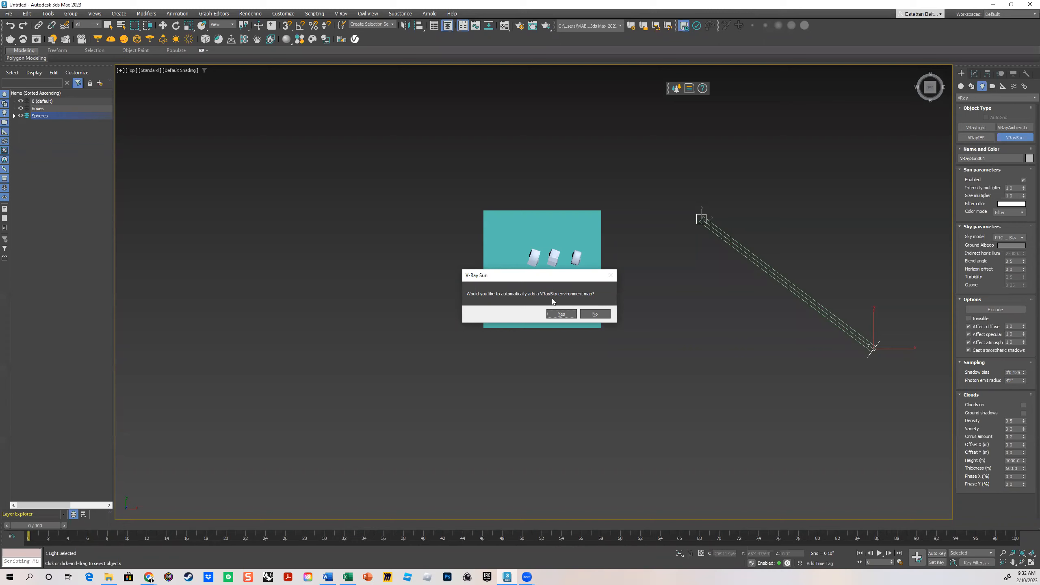
click(560, 314)
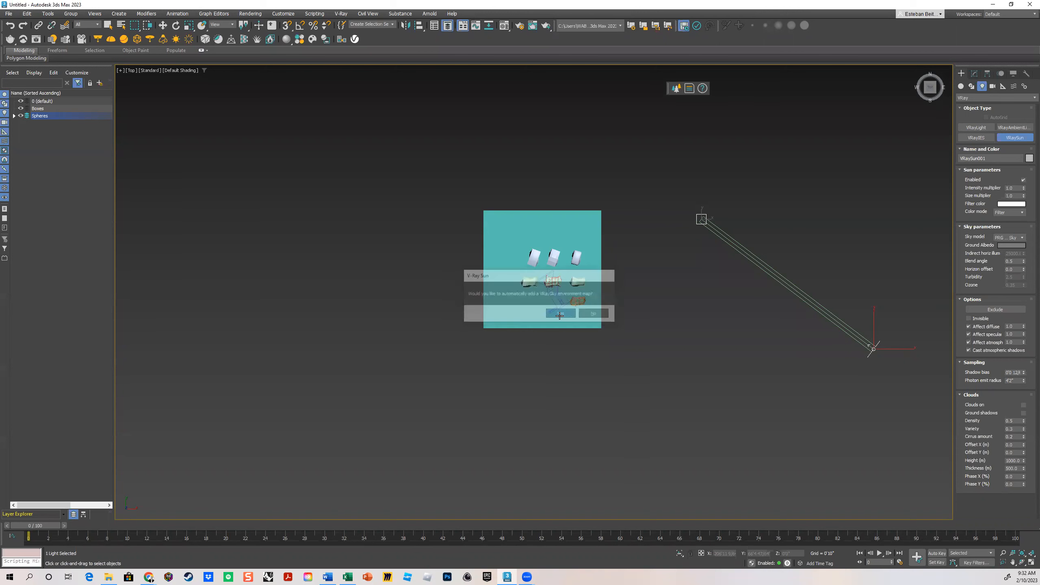
- Select the VRaySun's target with the Move tool and shift it slightly down and left
scroll(633, 230, down, 3)
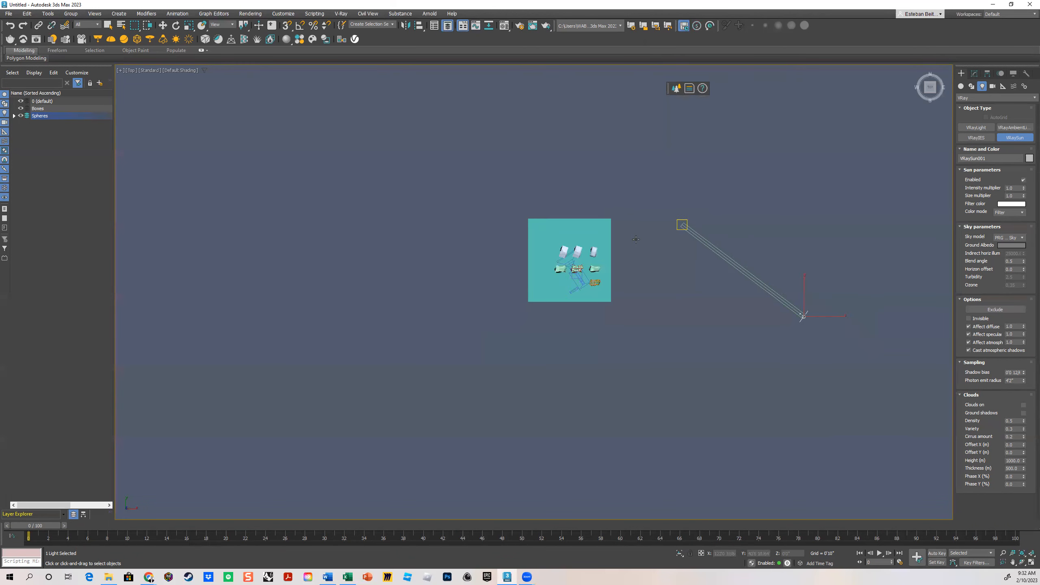
scroll(584, 245, up, 6)
middle_drag(547, 257, 548, 258)
middle_drag(682, 267, 448, 267)
key(w)
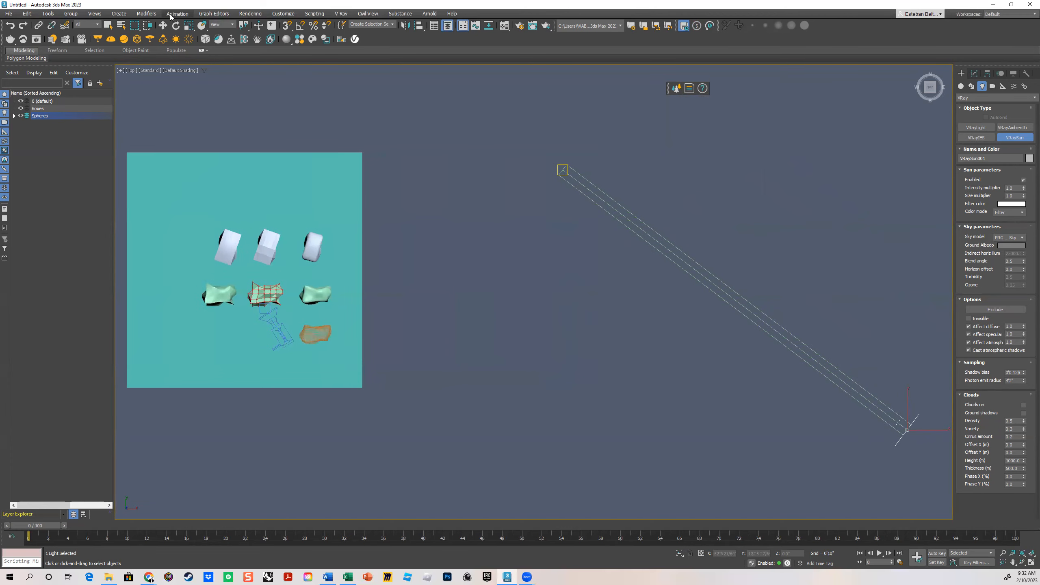
scroll(574, 166, up, 2)
scroll(574, 165, up, 2)
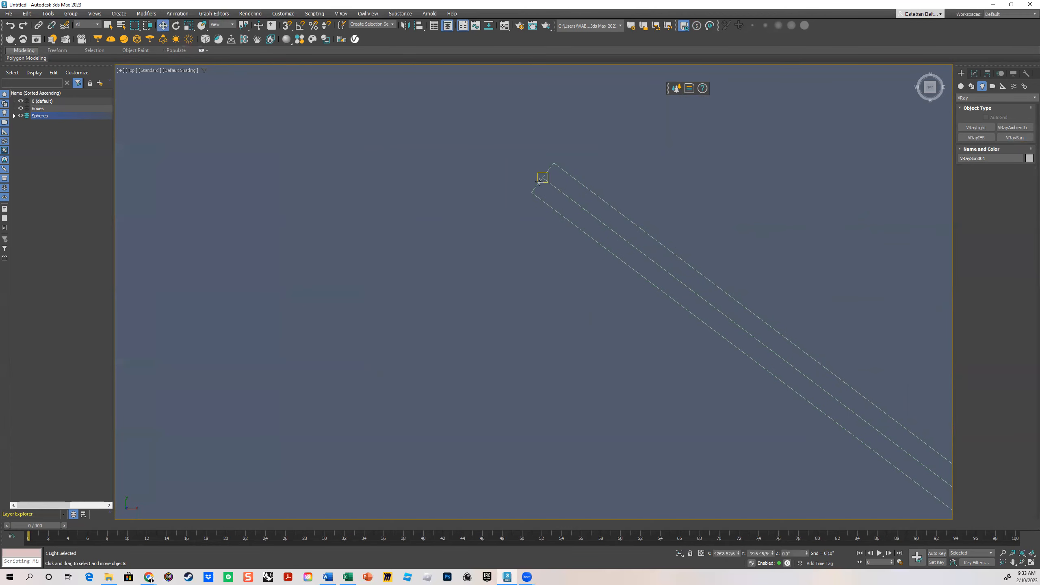
drag(549, 169, 508, 221)
scroll(586, 235, down, 5)
middle_drag(646, 252, 559, 167)
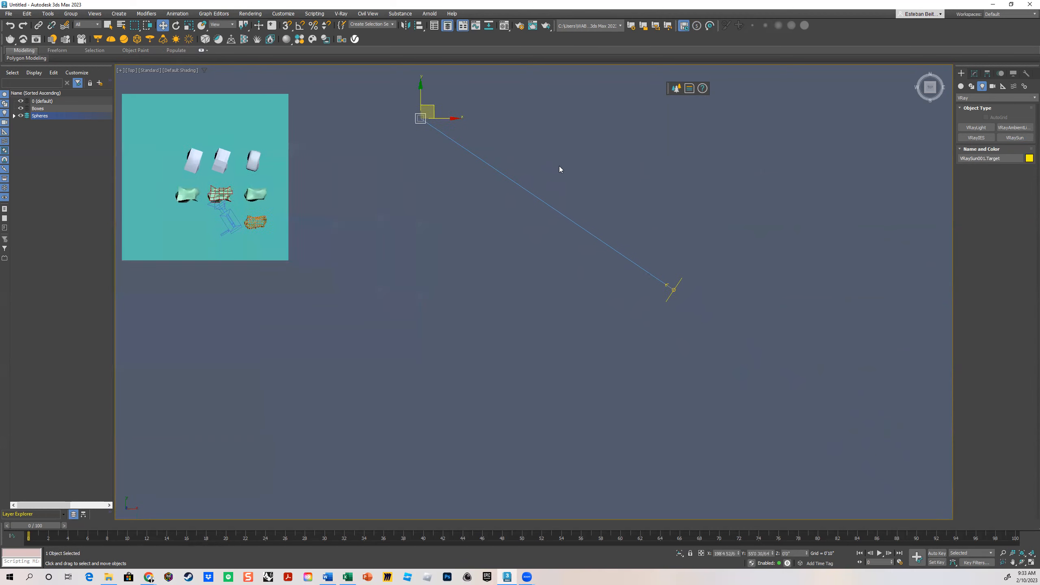
- Swing the sun's target past the far side of the sun, and settle it just outside the ground plane's right edge
scroll(680, 303, up, 10)
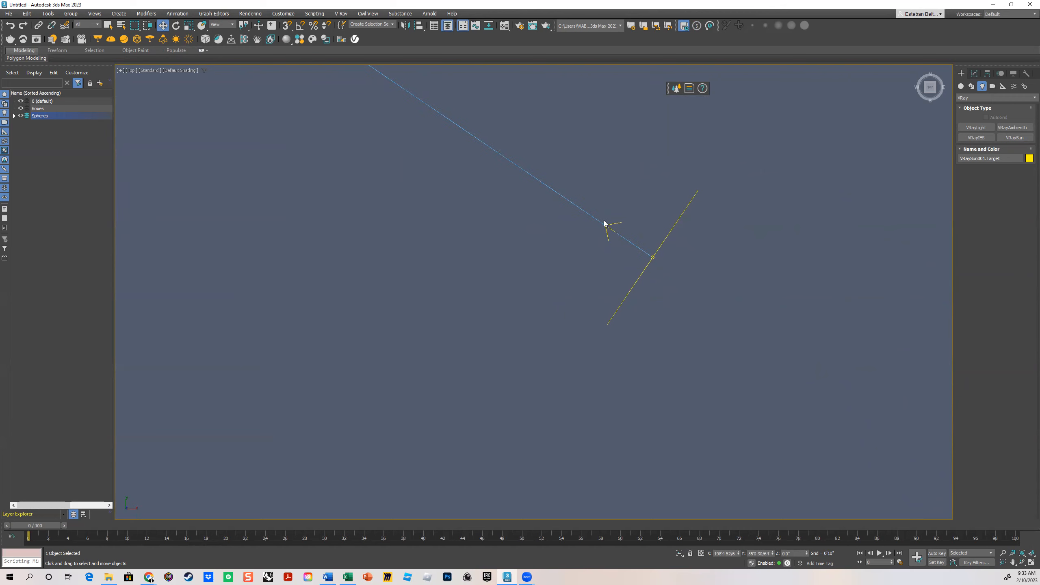
scroll(611, 227, down, 8)
middle_drag(558, 225, 597, 298)
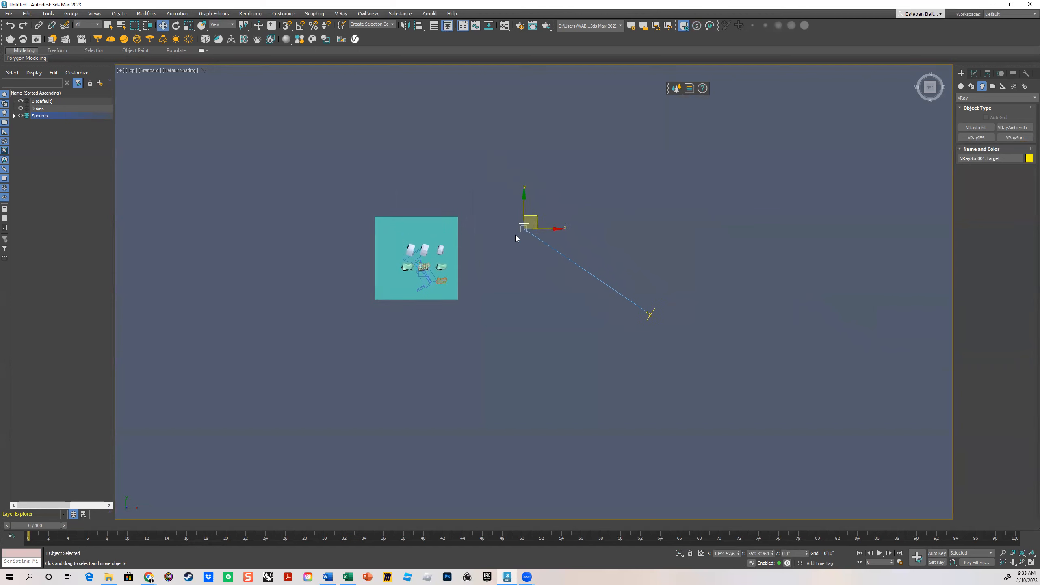
drag(532, 222, 793, 406)
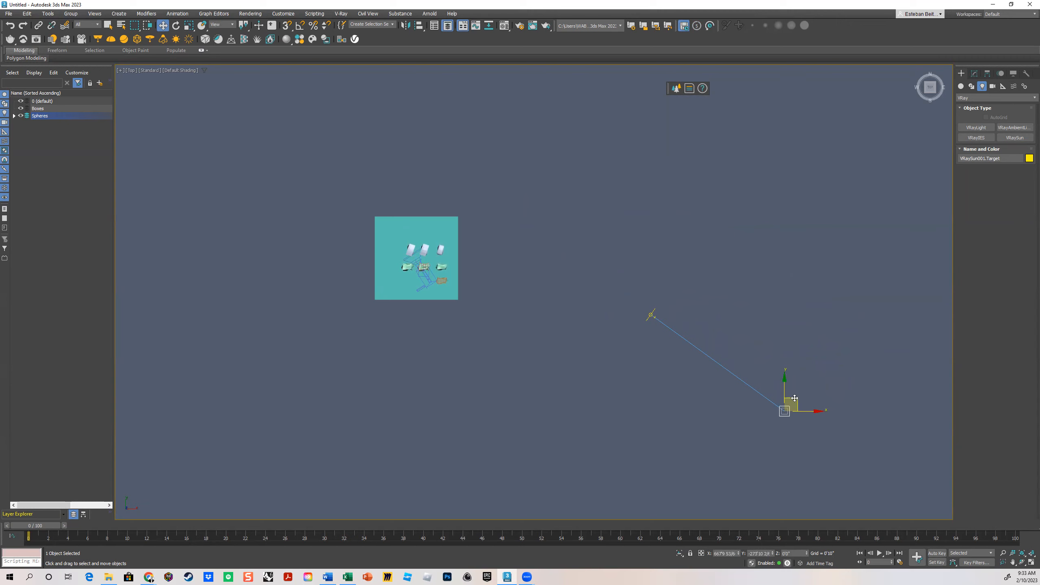
drag(795, 399, 472, 266)
scroll(435, 277, up, 4)
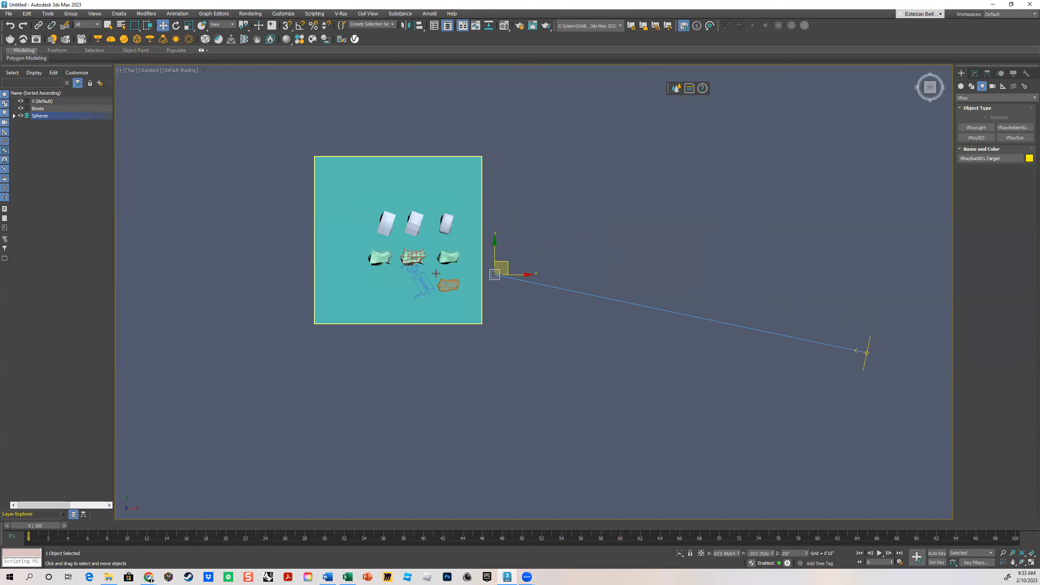
middle_drag(476, 273, 499, 241)
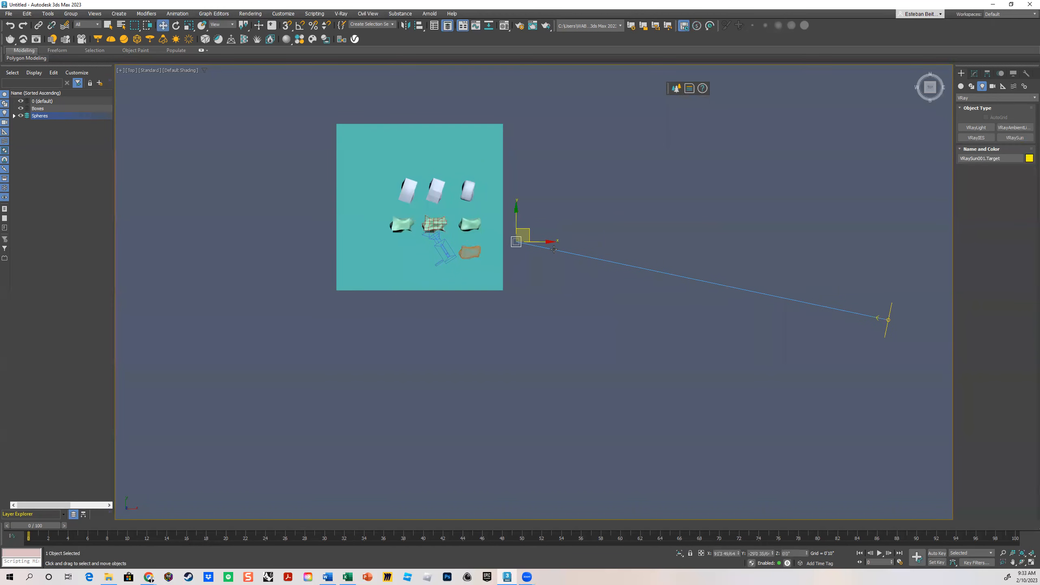
- Select the VRaySun itself and move it to the upper right of the ground plane, leaving its target in place
click(886, 322)
middle_drag(885, 323, 798, 374)
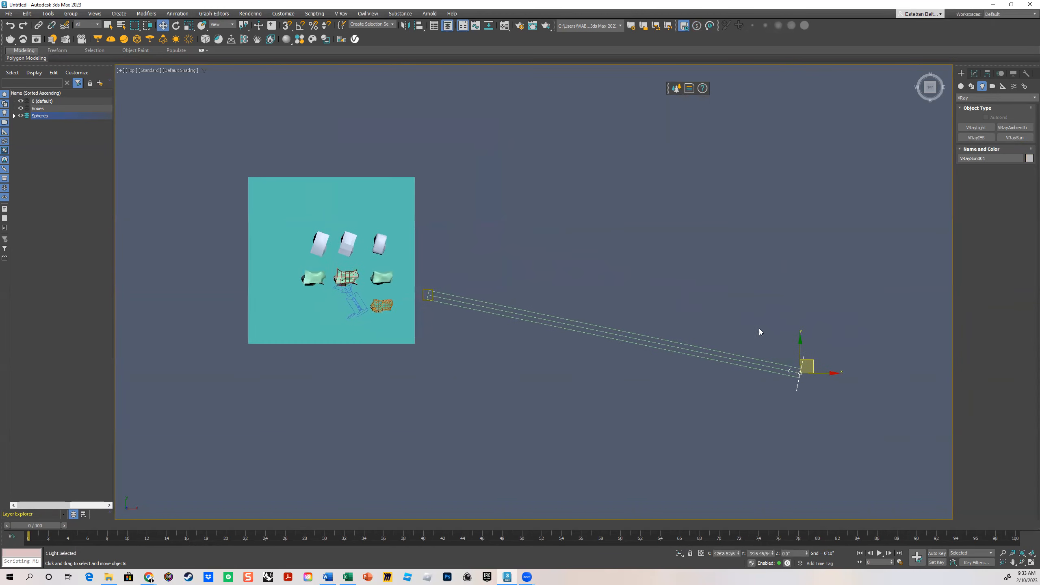
drag(811, 364, 630, 103)
middle_drag(448, 204, 583, 298)
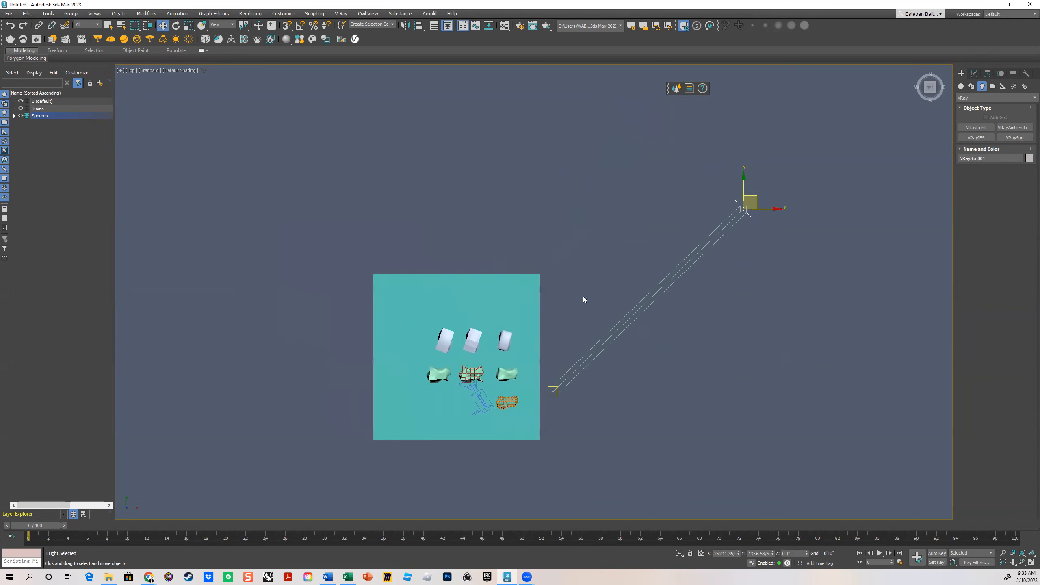
scroll(524, 369, up, 2)
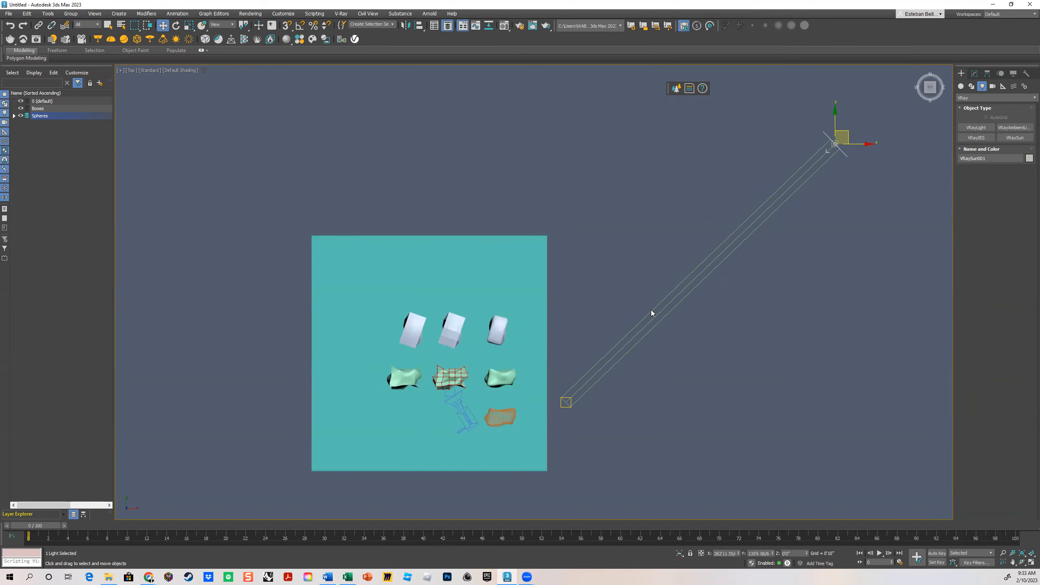
middle_drag(838, 347, 835, 347)
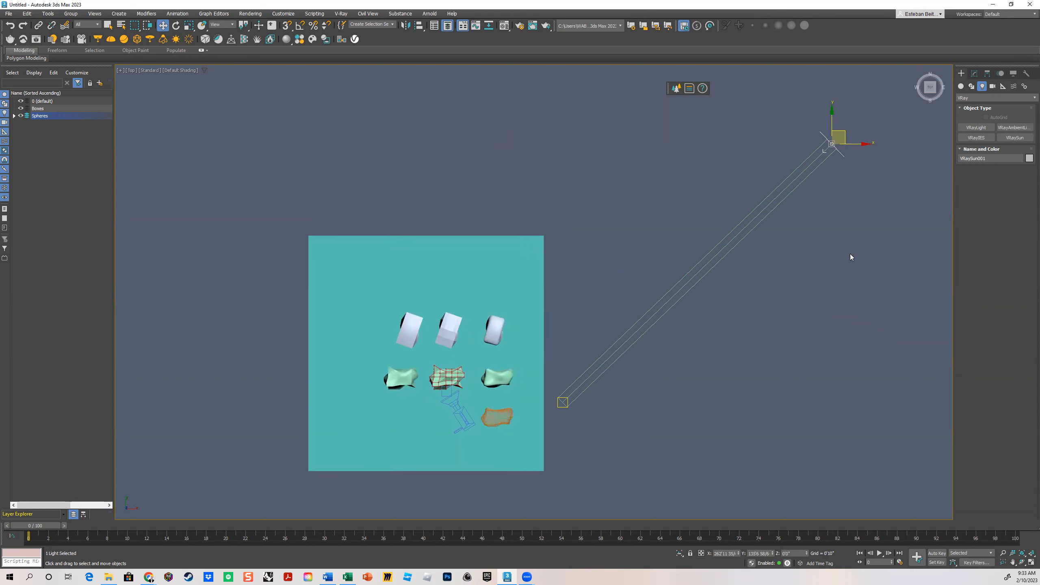
- Try the sun farther out on the diagonal, move it close to its target instead, and restore the four-viewport layout
scroll(824, 213, down, 3)
middle_drag(808, 228, 718, 302)
scroll(717, 295, down, 1)
click(723, 293)
click(727, 272)
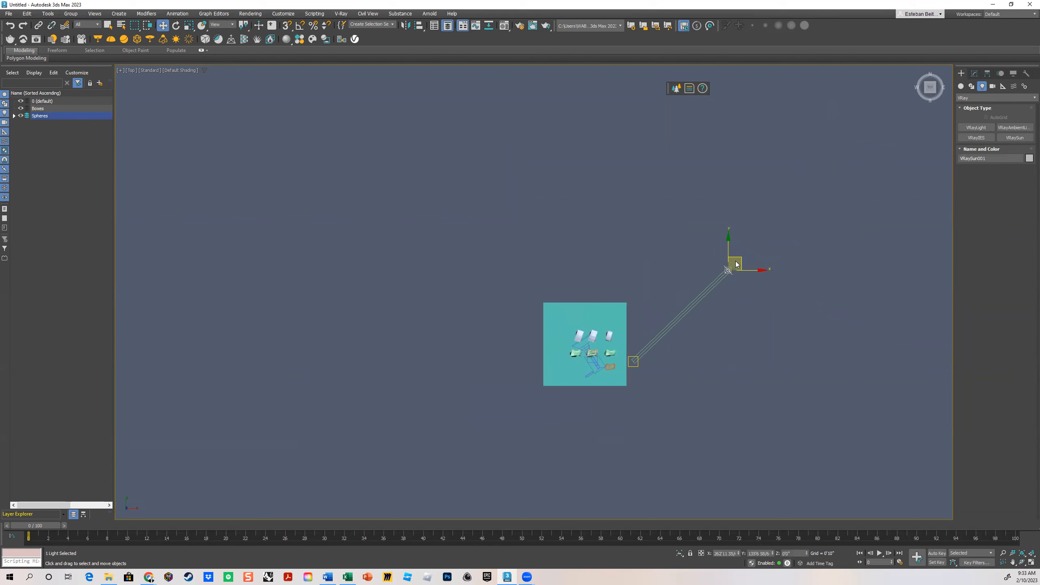
drag(734, 262, 887, 100)
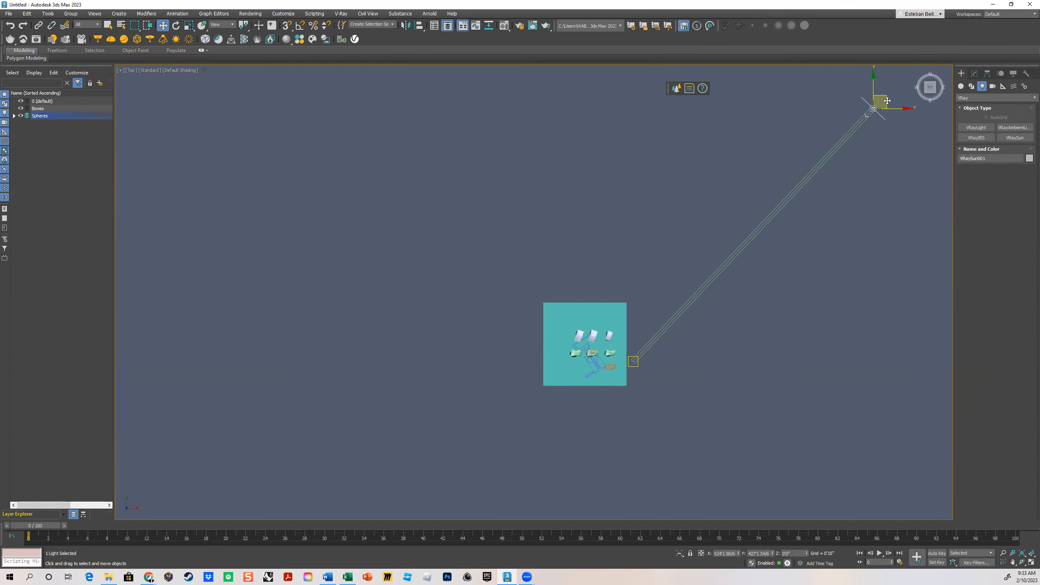
drag(887, 101, 684, 305)
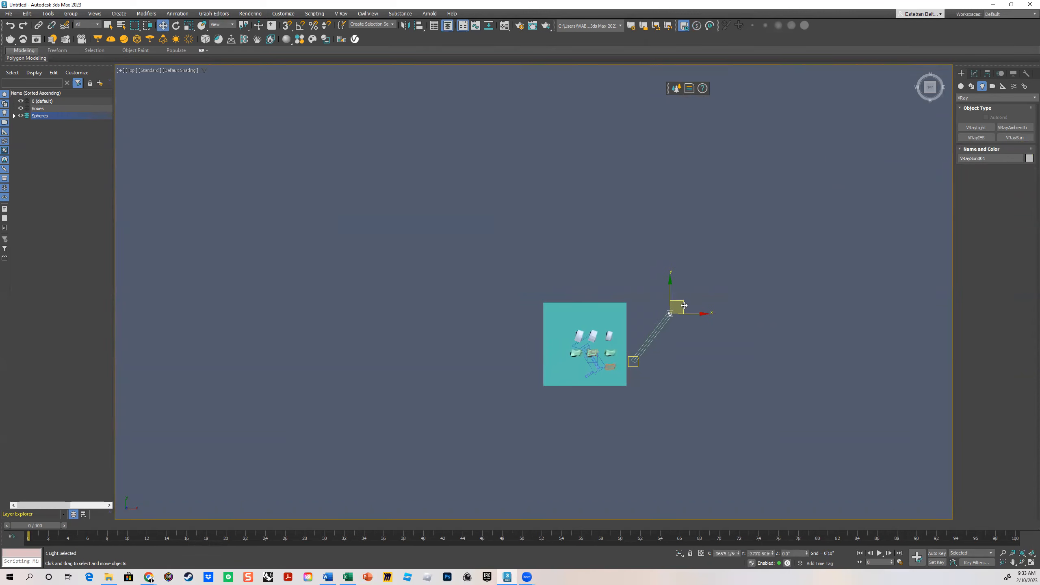
drag(684, 305, 684, 305)
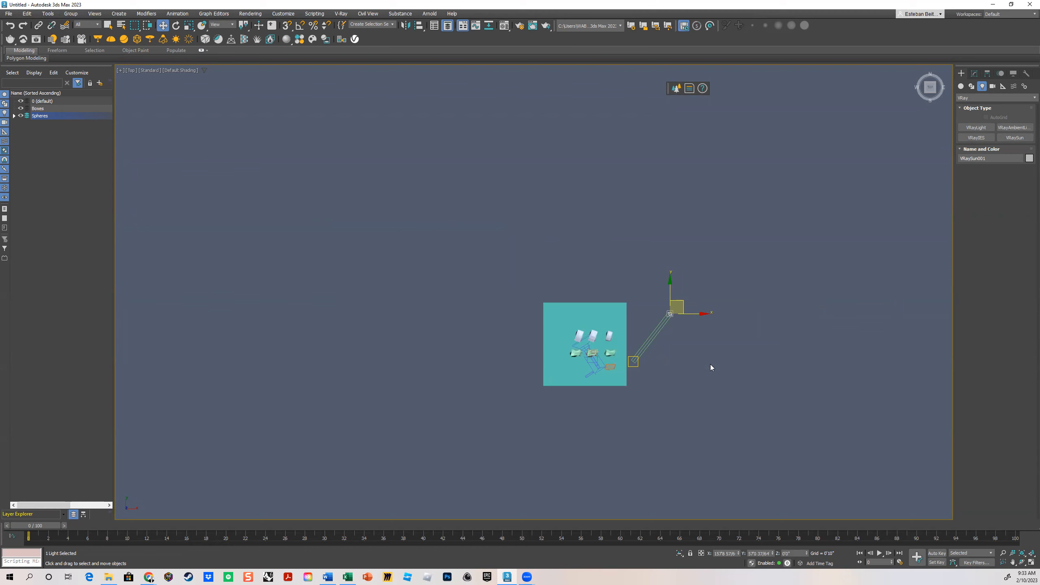
click(1032, 562)
middle_drag(801, 243, 804, 231)
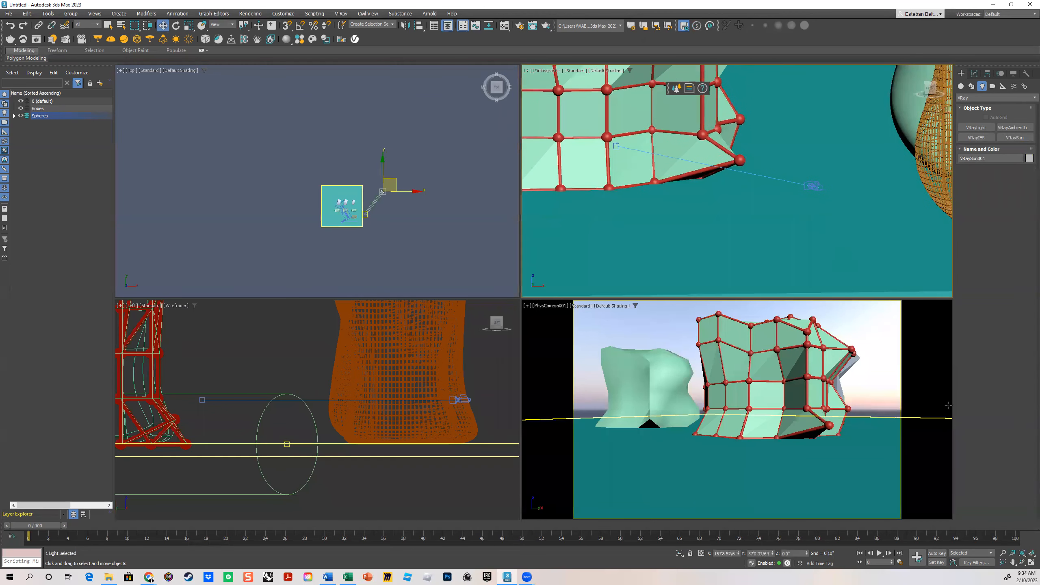
- Orbit out to inspect the sun, its target and the whole ground plane, check the camera view full size, and restore the four-viewport layout
key(alt+w)
scroll(780, 316, down, 10)
middle_drag(780, 316, 516, 305)
alt+middle_drag(700, 332, 628, 306)
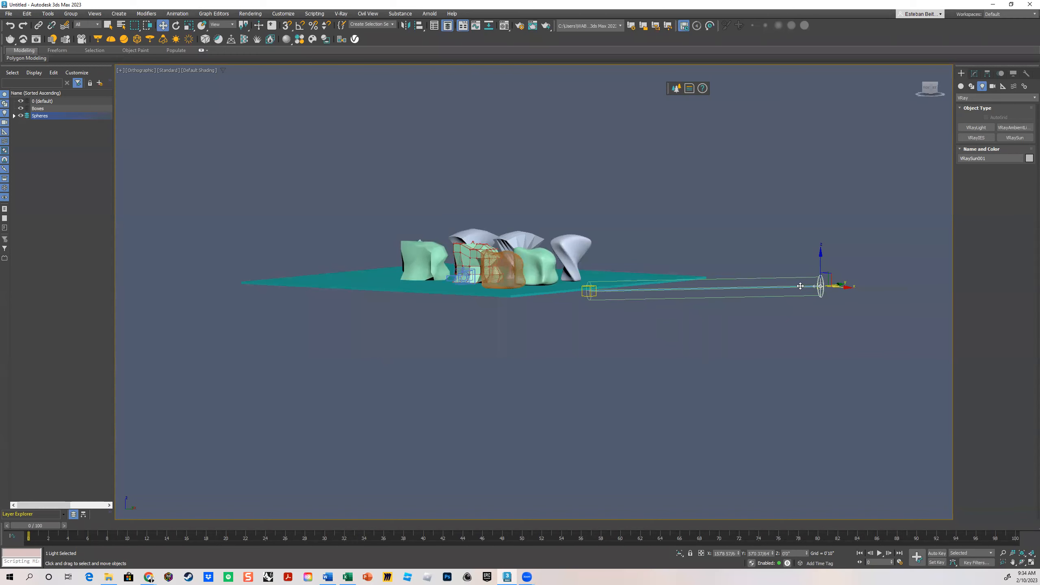
alt+middle_drag(599, 297, 610, 315)
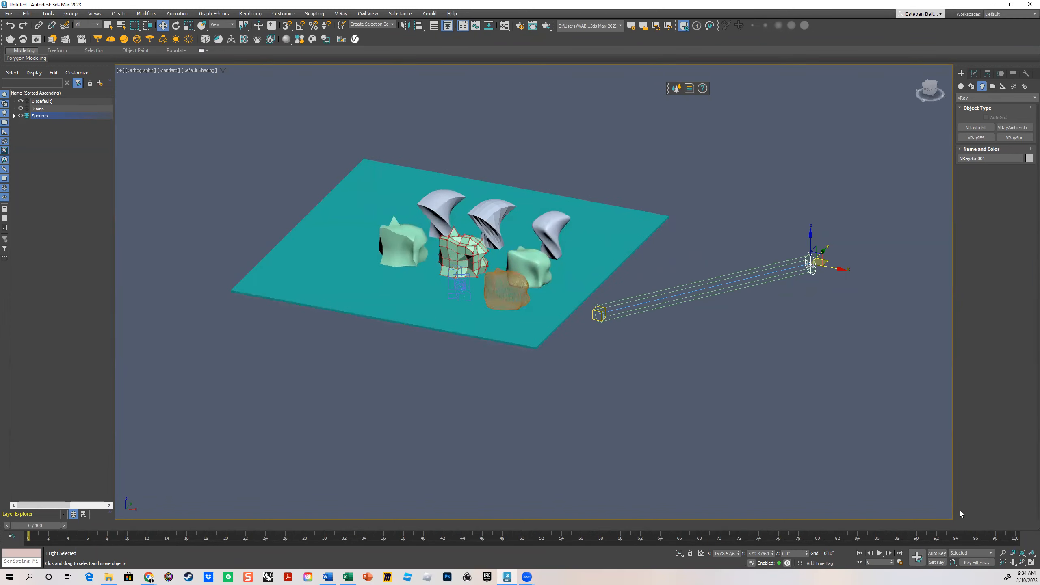
click(1030, 563)
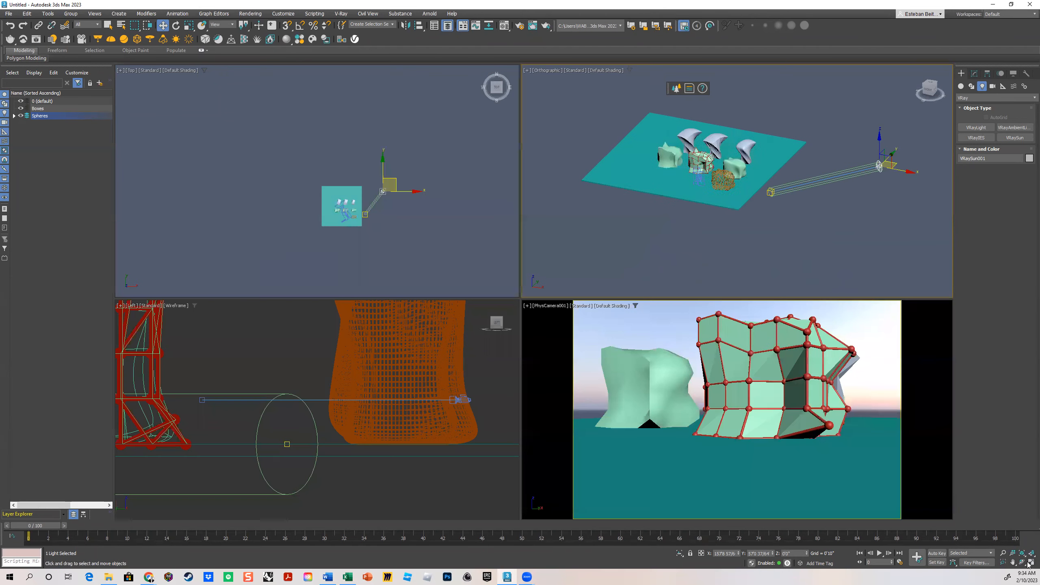
click(922, 370)
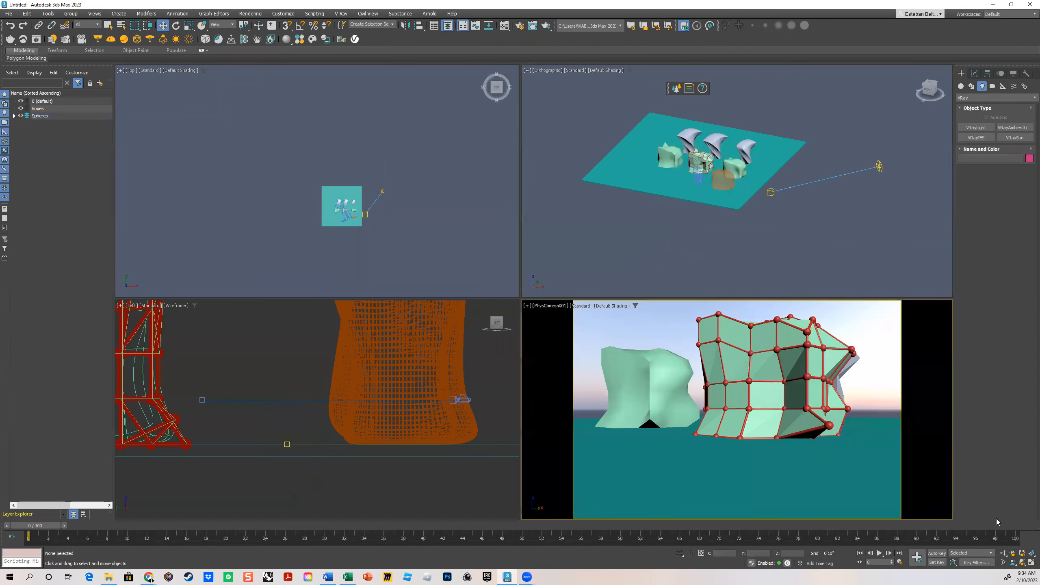
click(1031, 563)
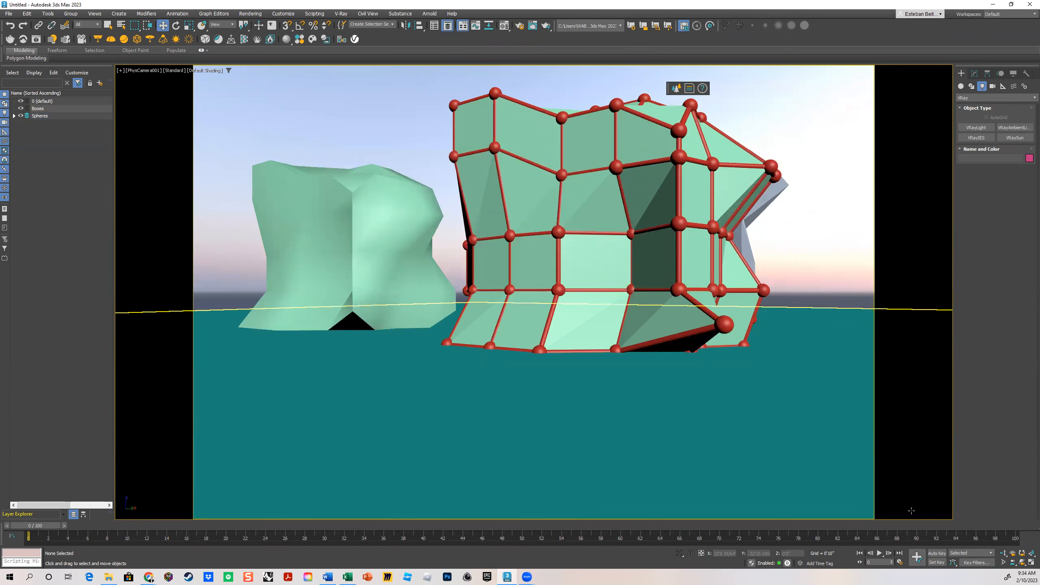
click(1031, 563)
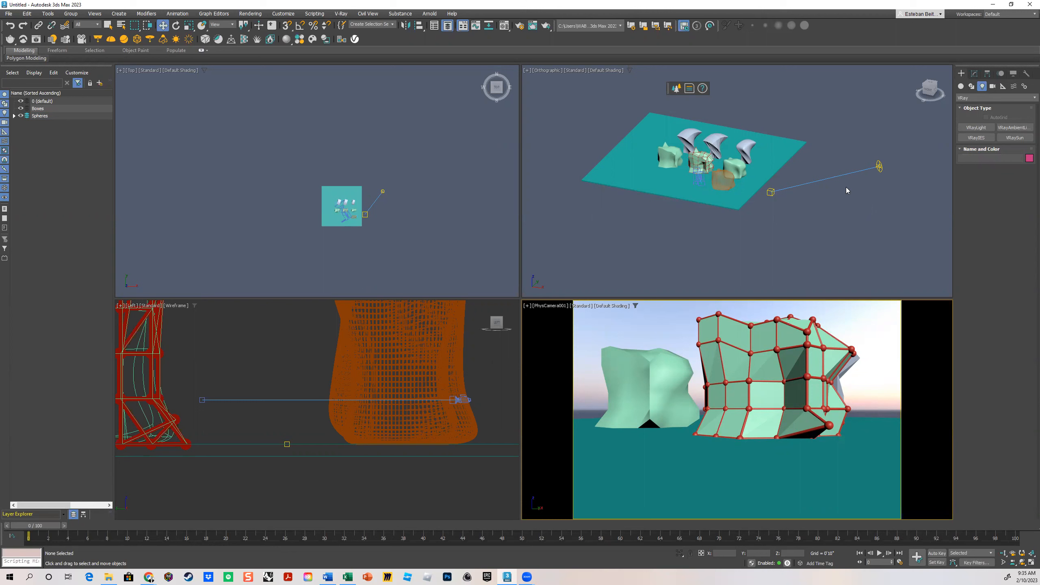
- Render the PhysCamera001 view with V-Ray and close the frame buffer
click(819, 108)
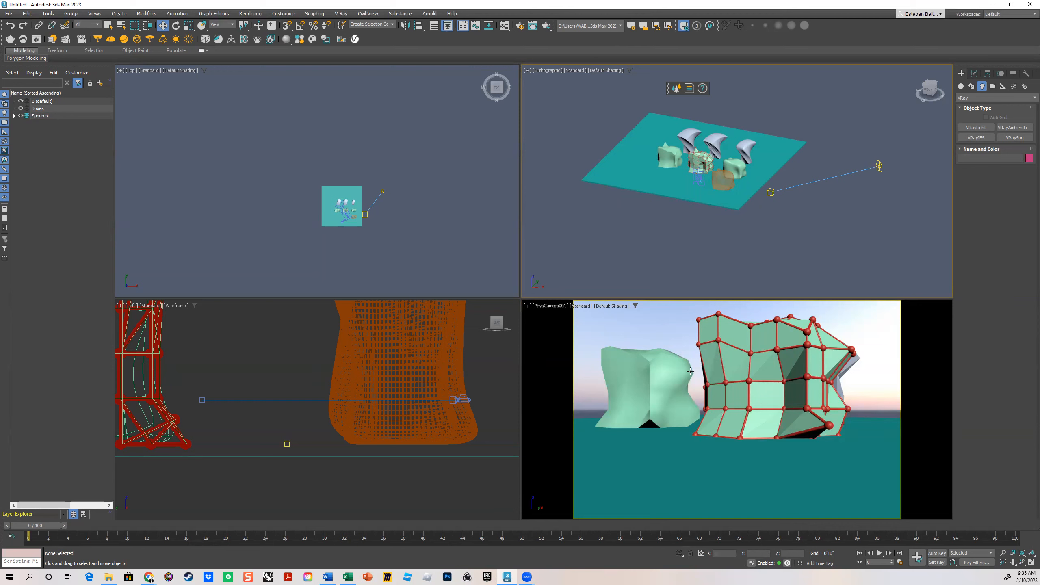
click(557, 316)
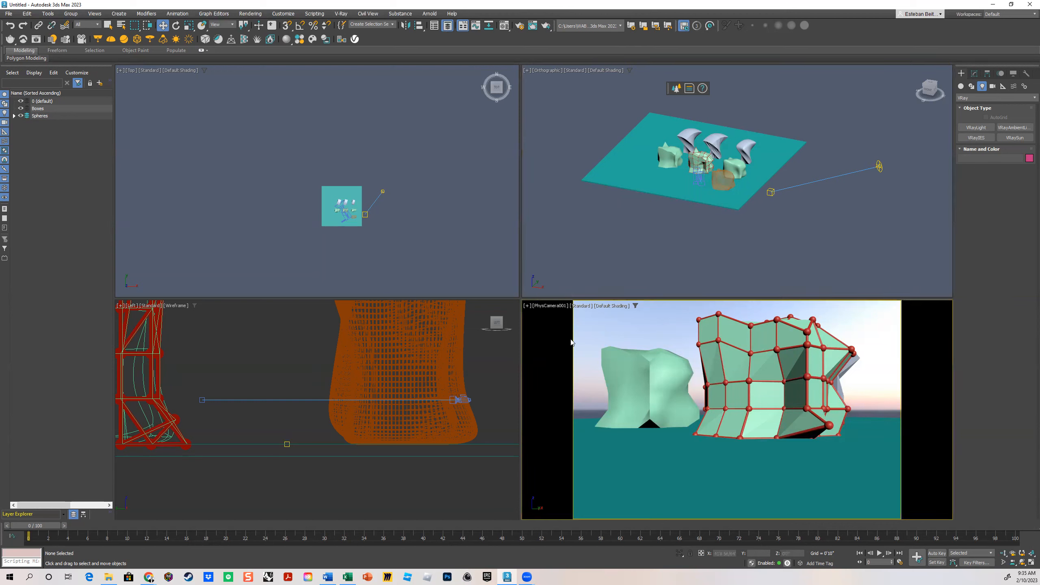
click(546, 26)
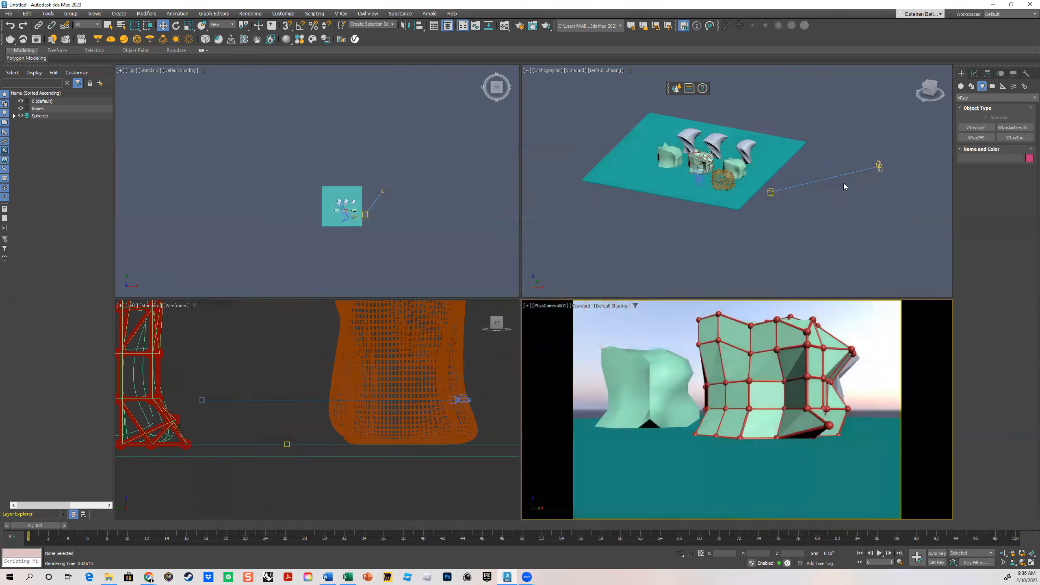
click(877, 120)
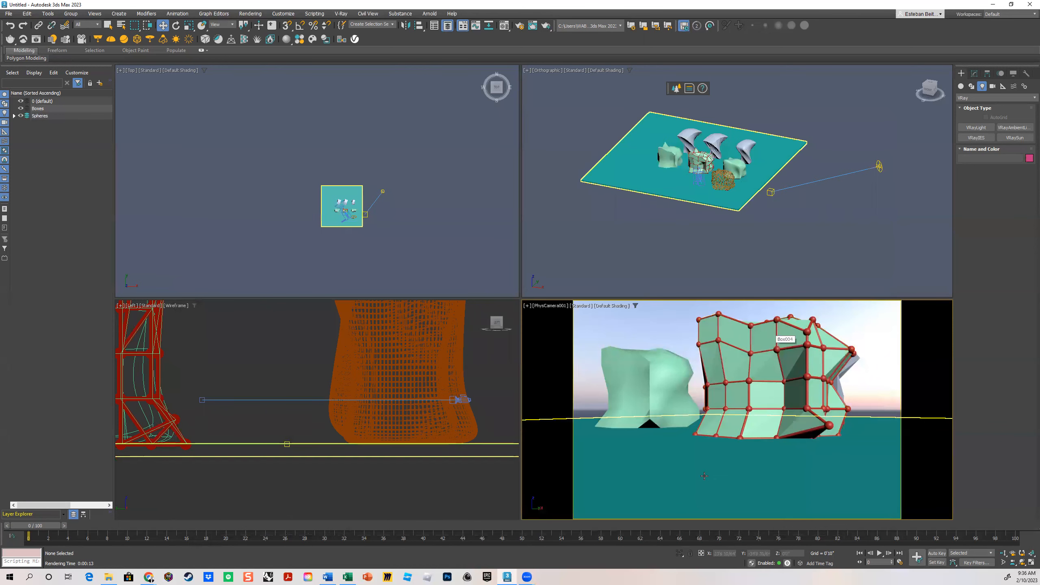
- Set the environment's exposure control to VRay Exposure Control in From VRay camera mode, and render the camera view
click(749, 359)
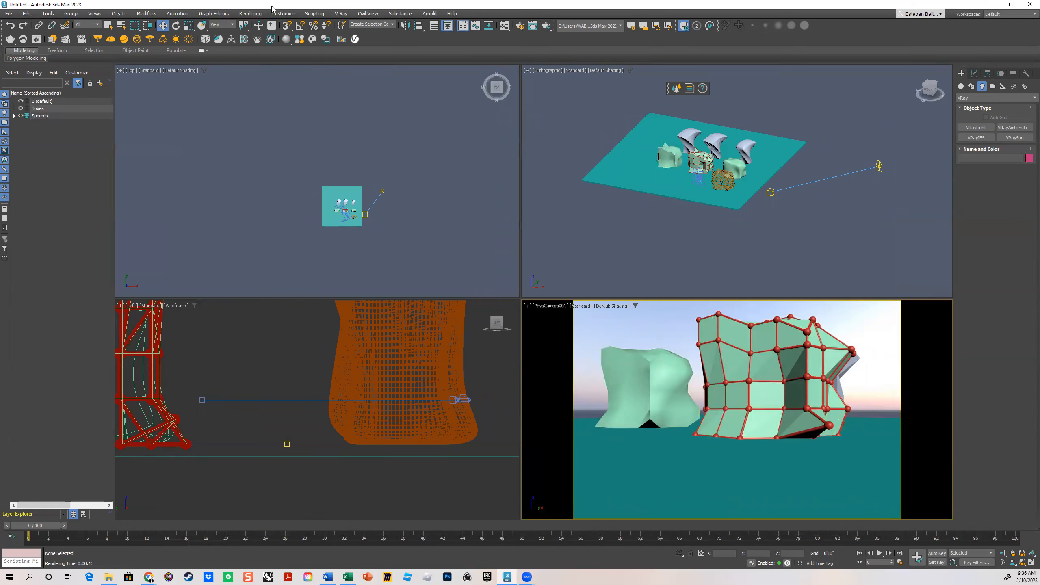
click(255, 14)
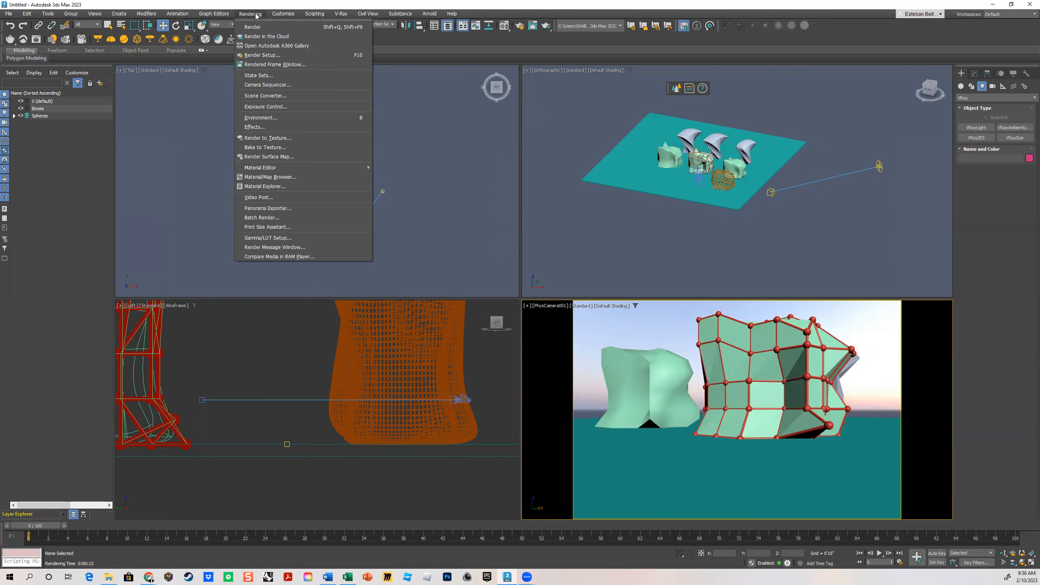
click(271, 107)
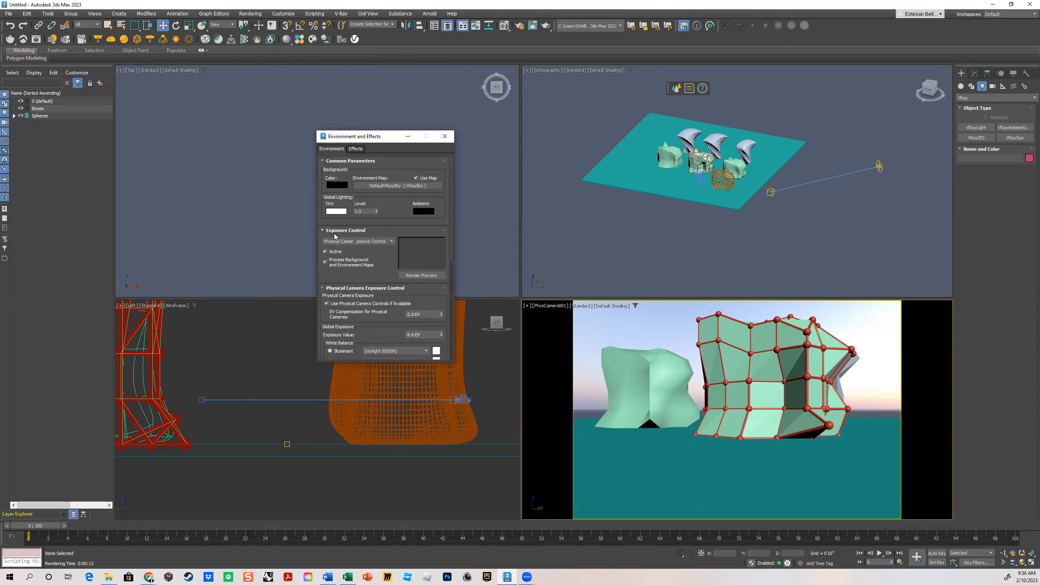
click(389, 241)
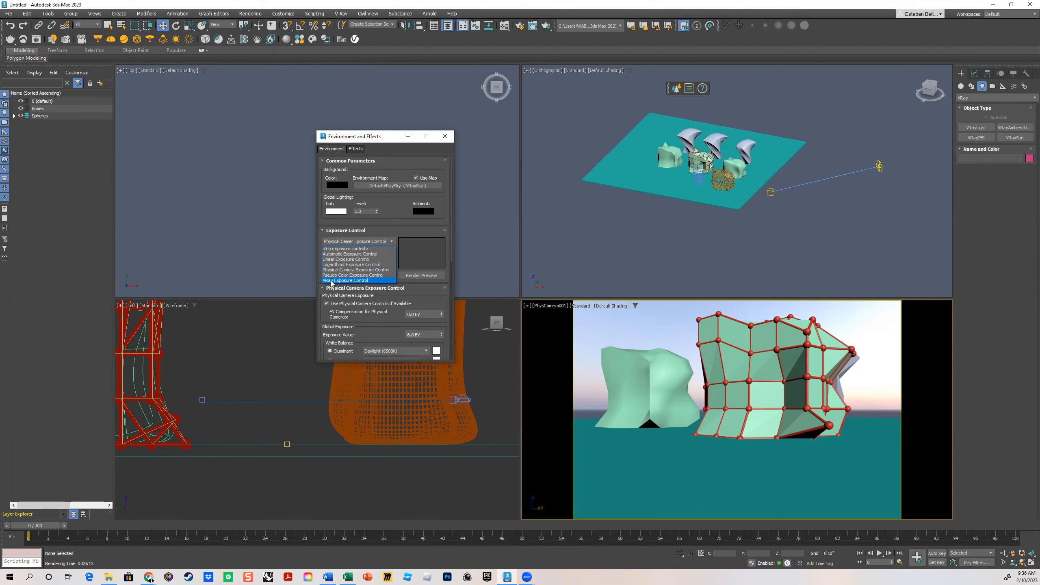
click(344, 280)
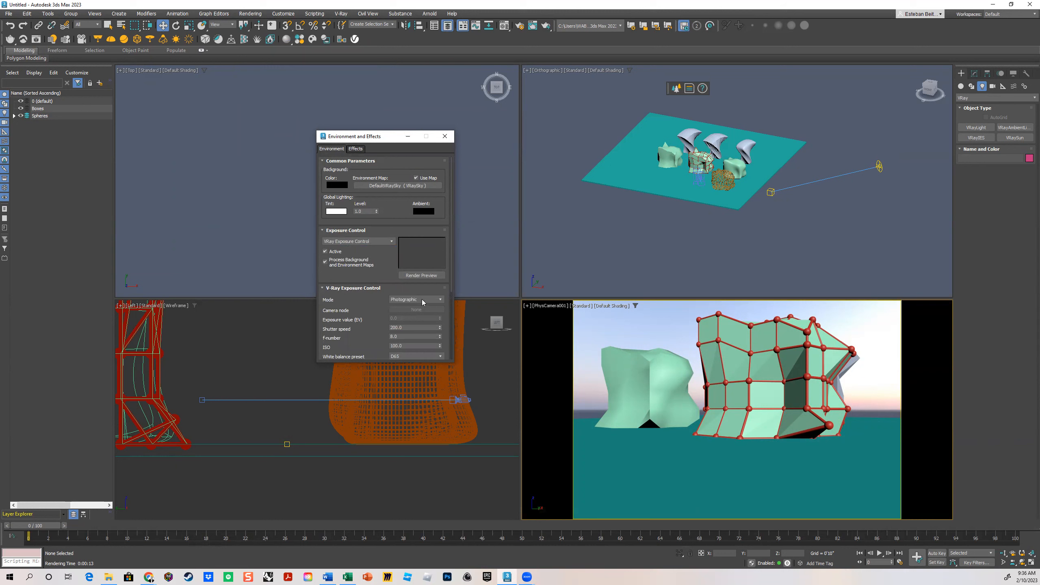
click(436, 300)
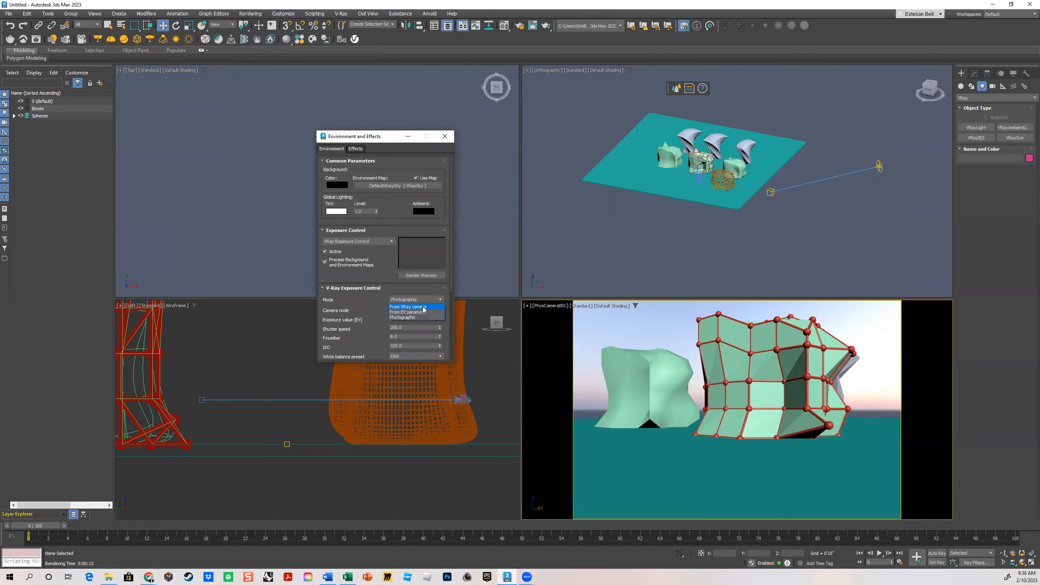
click(424, 307)
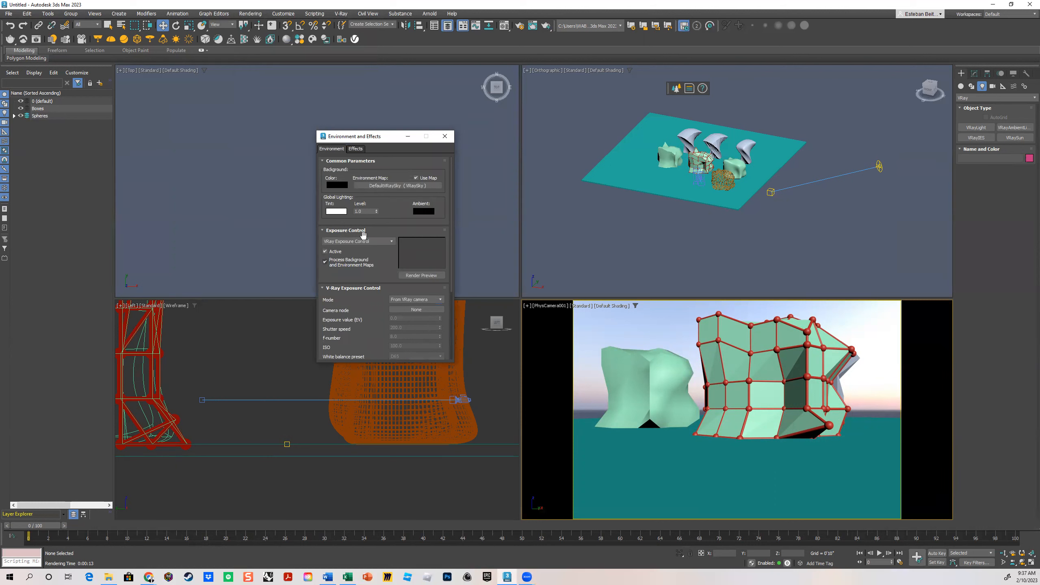
click(452, 137)
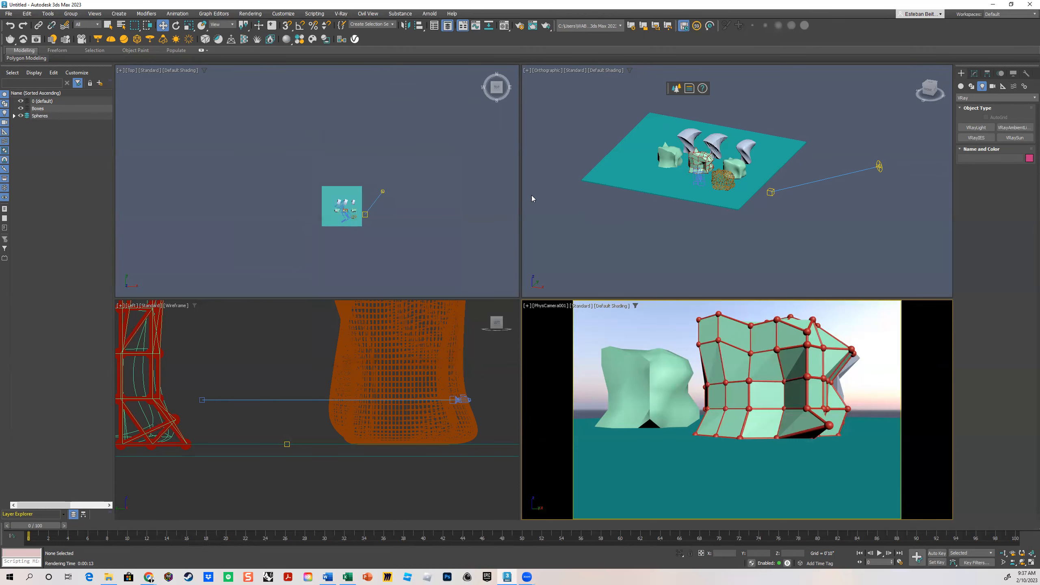
click(545, 26)
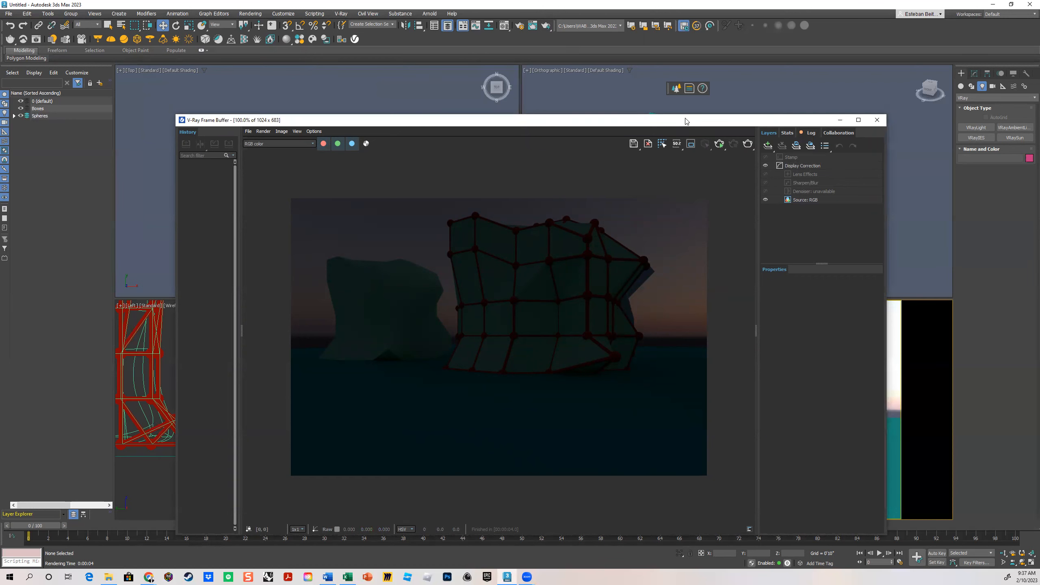
- Raise the VRaySun slightly above the ground plane in the Left view and re-render the camera view
click(44, 243)
scroll(328, 332, down, 8)
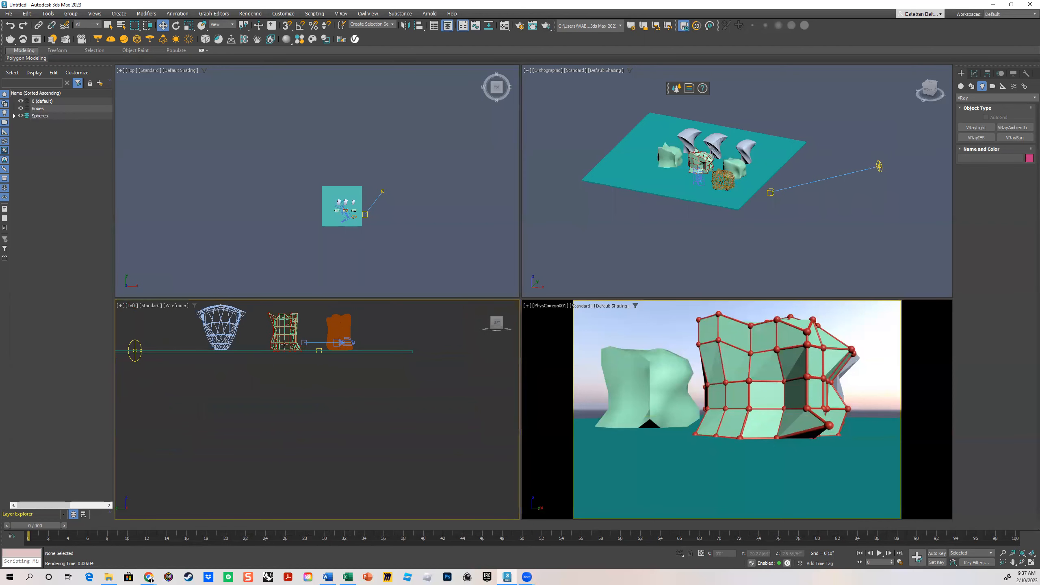
middle_drag(210, 366, 323, 379)
scroll(249, 382, up, 2)
middle_drag(248, 383, 263, 447)
click(264, 412)
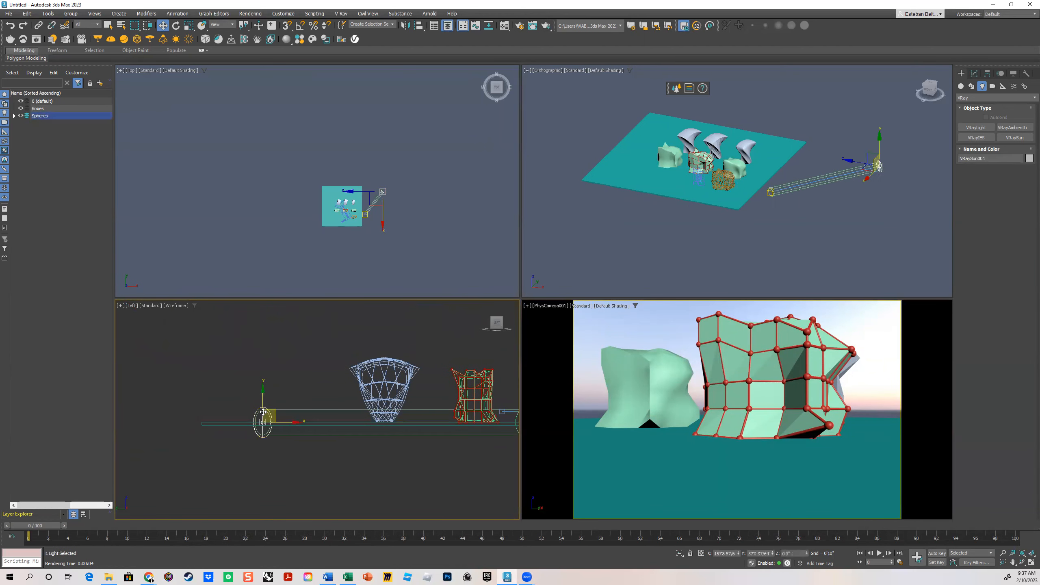
drag(263, 398, 265, 379)
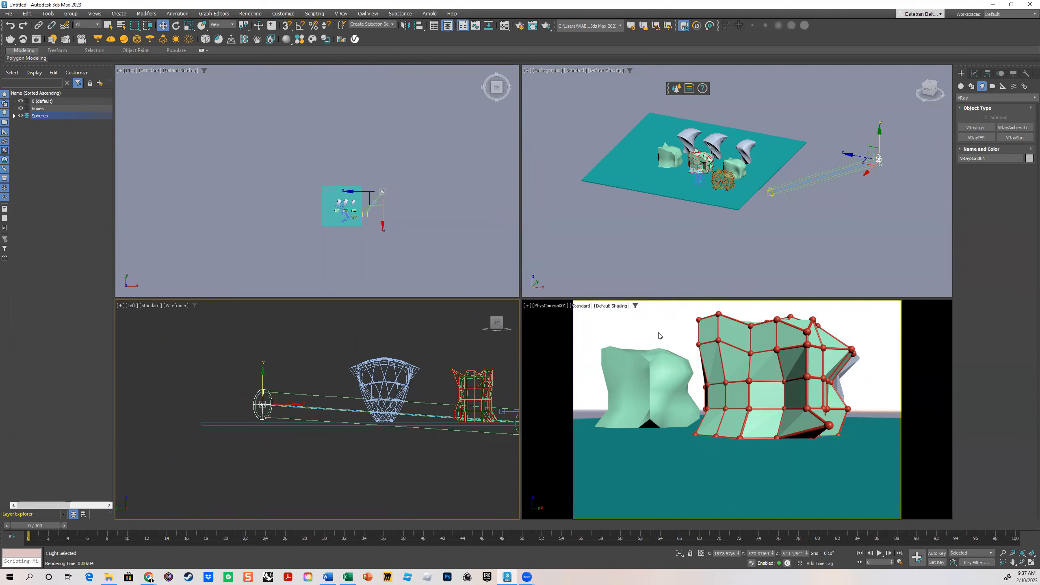
click(299, 455)
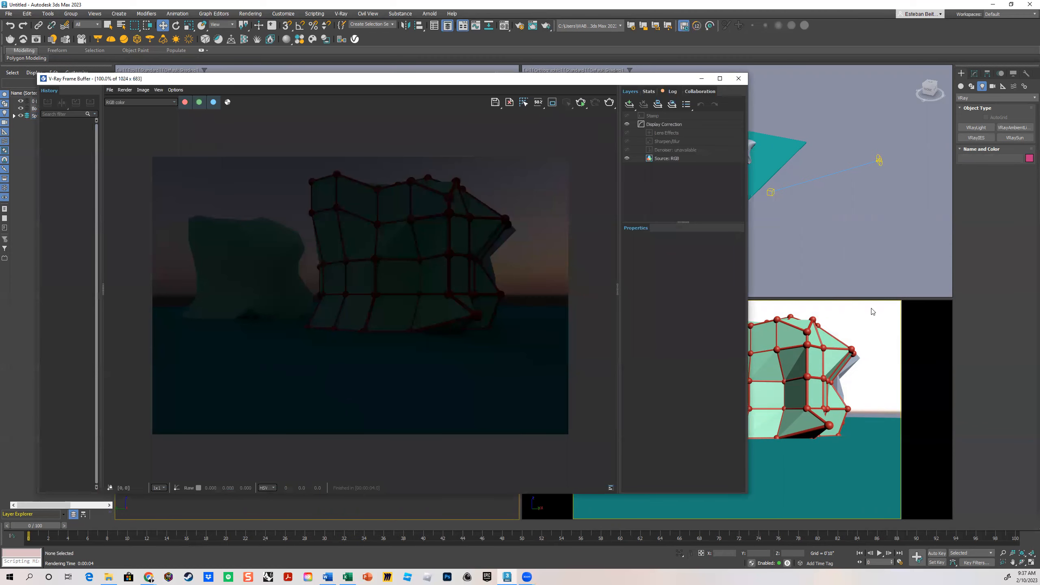
click(925, 322)
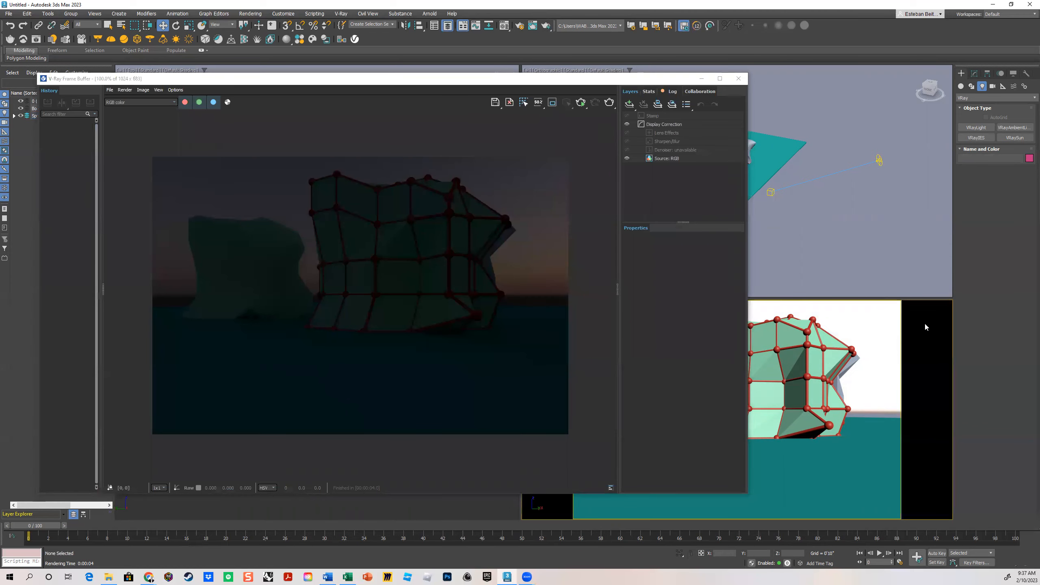
click(613, 103)
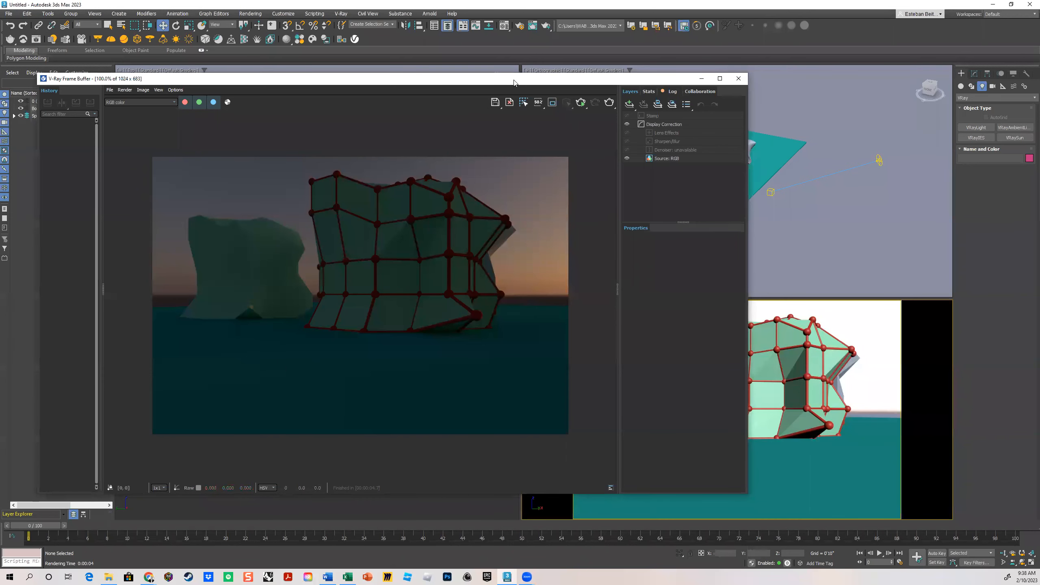
- Raise the VRaySun above the top of the sculptures in the Left view, render the camera view, and close the frame buffer
drag(514, 83, 0, 106)
click(255, 404)
click(264, 401)
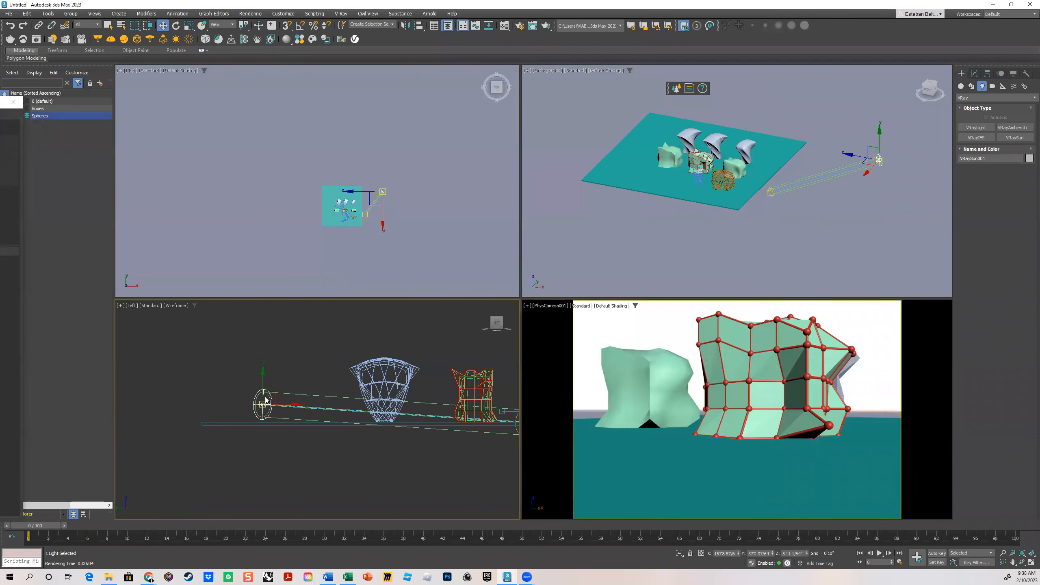
drag(264, 383, 273, 322)
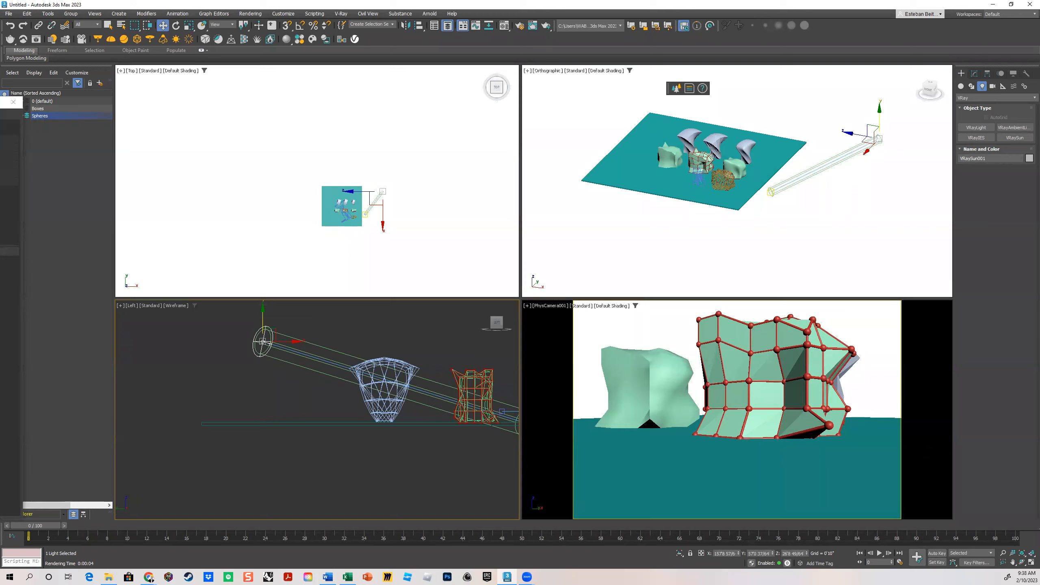
click(689, 88)
click(647, 115)
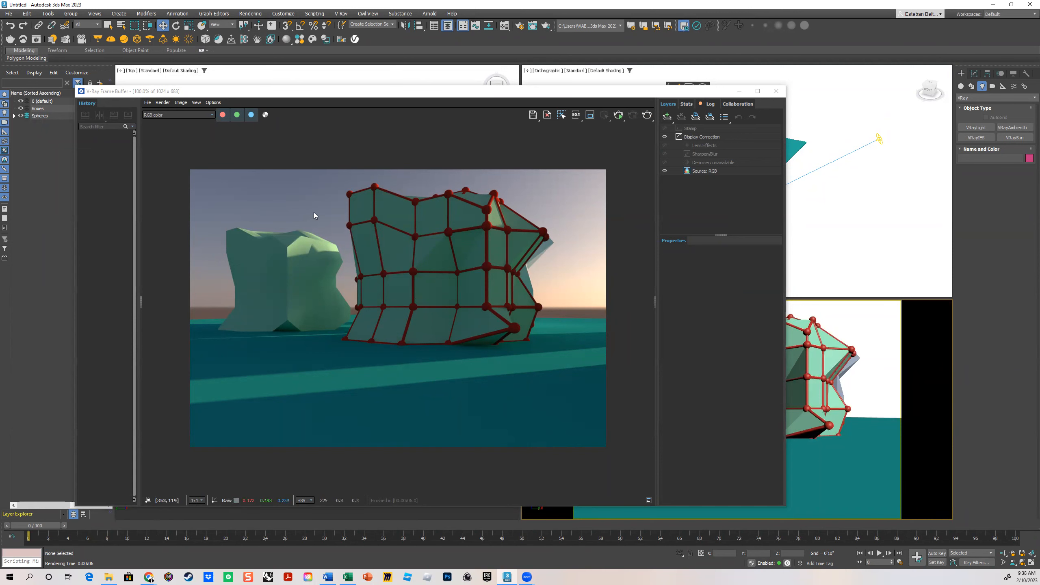
click(776, 91)
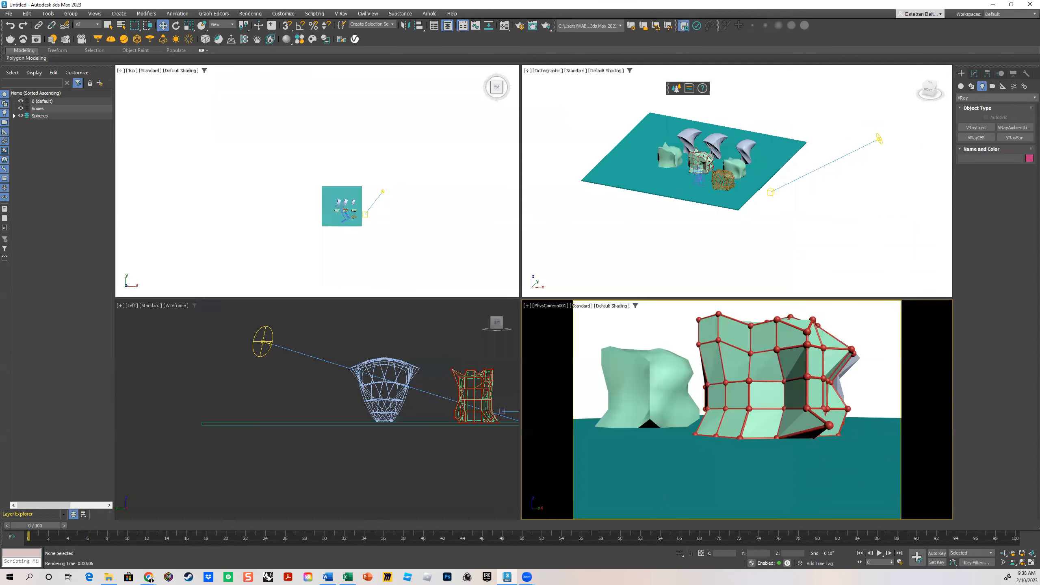
- Move the VRaySun much higher so it shines steeply down on the sculptures, render the camera view again, and close the frame buffer
scroll(262, 393, down, 3)
click(248, 429)
drag(250, 411, 272, 330)
click(347, 352)
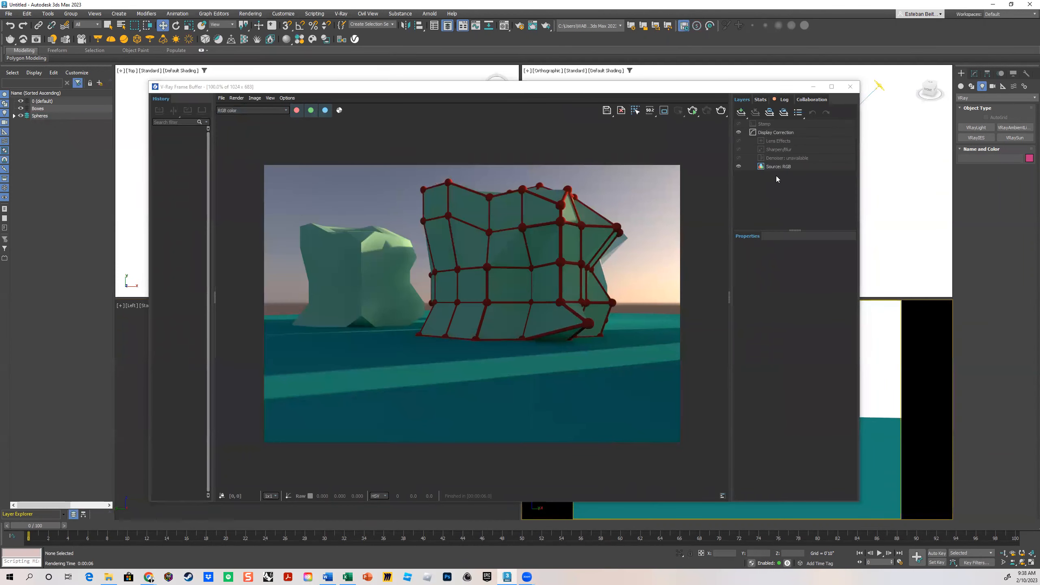
click(721, 109)
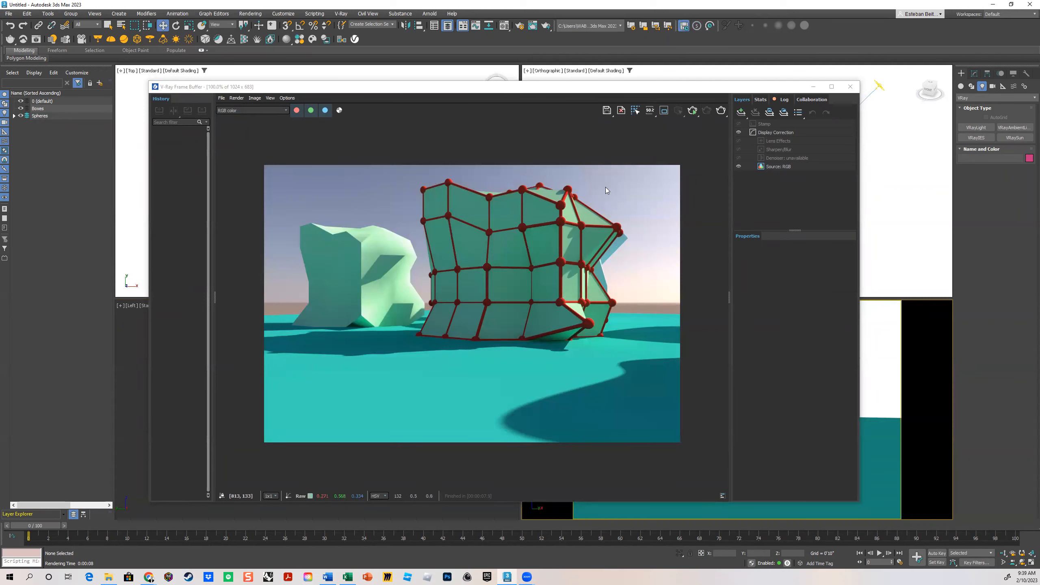
click(850, 86)
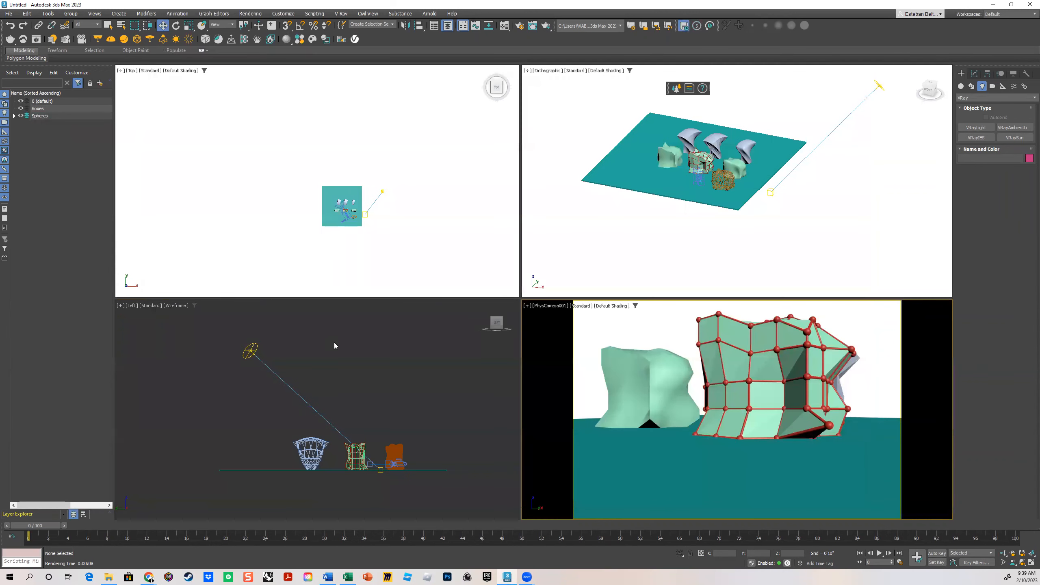
- Set the viewport background of the Top and Orthographic views to Gradient Color
click(368, 224)
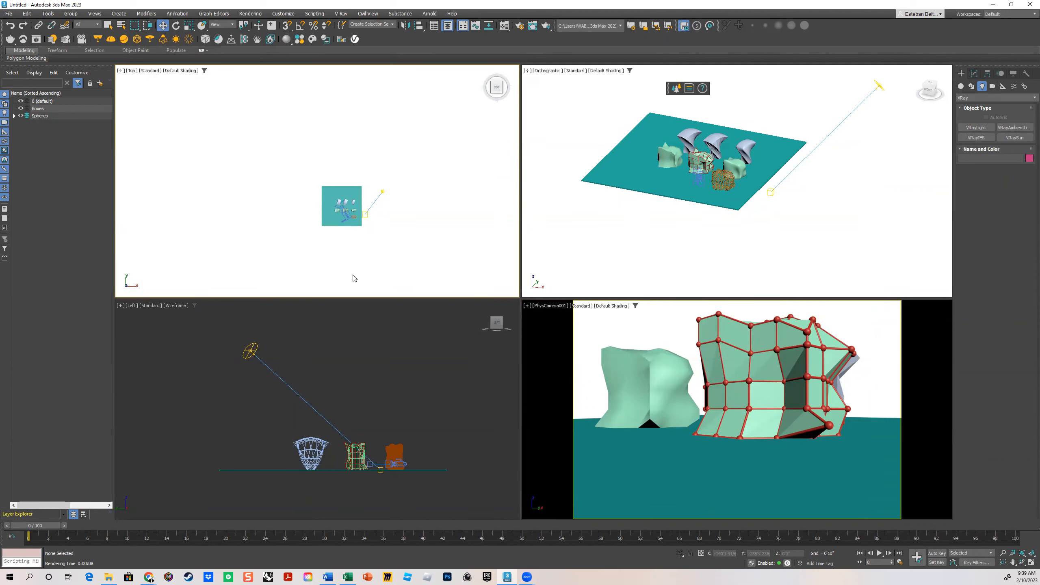
scroll(422, 205, down, 1)
scroll(395, 209, up, 3)
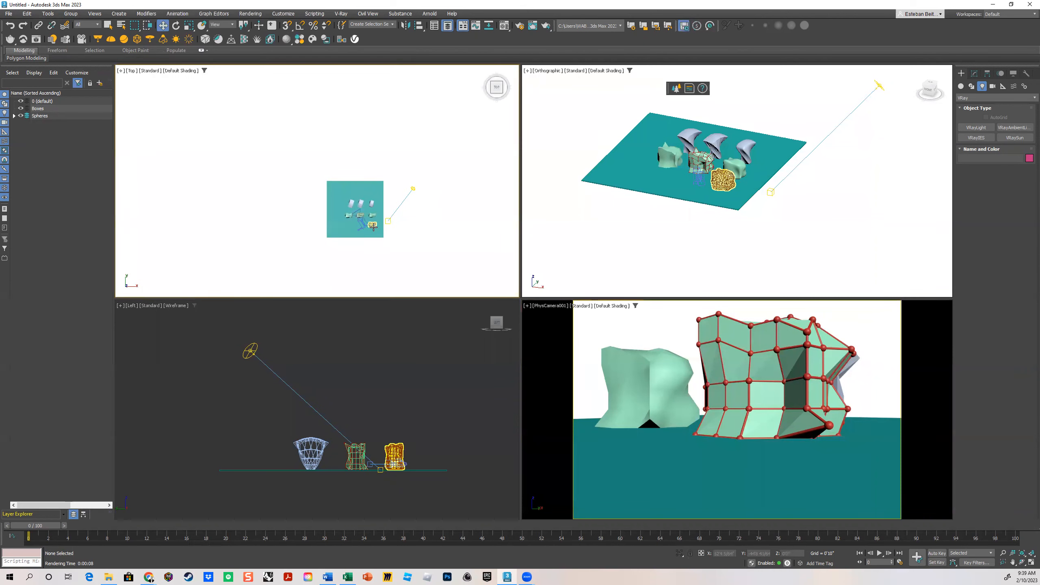
click(186, 72)
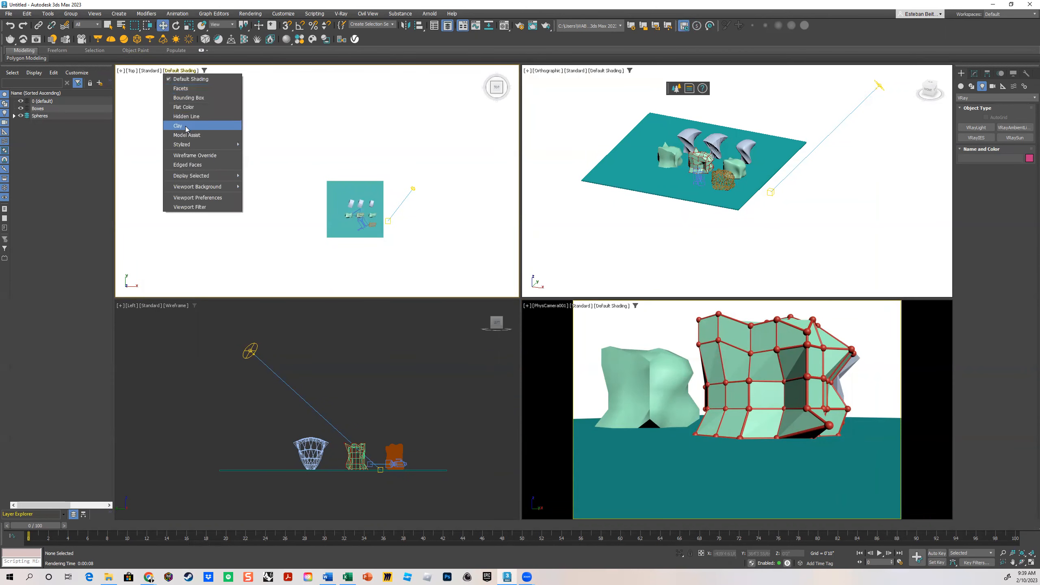
mouse_move(193, 188)
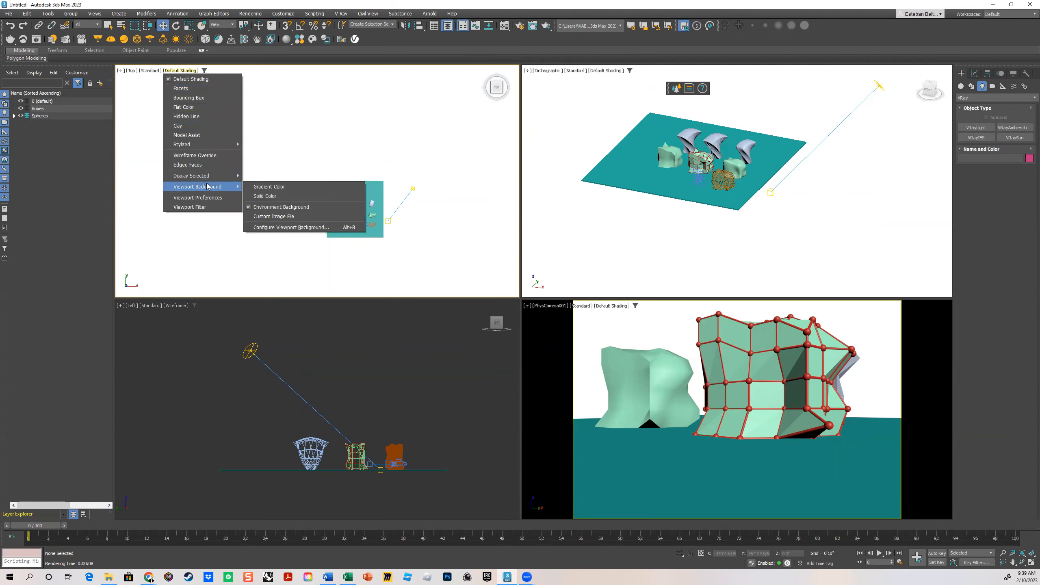
click(256, 190)
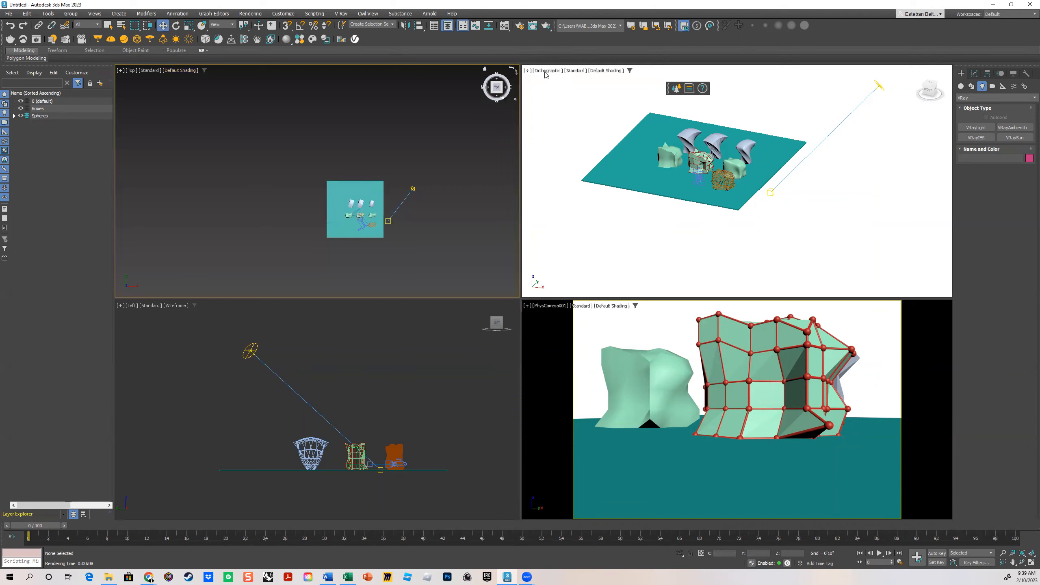
click(614, 75)
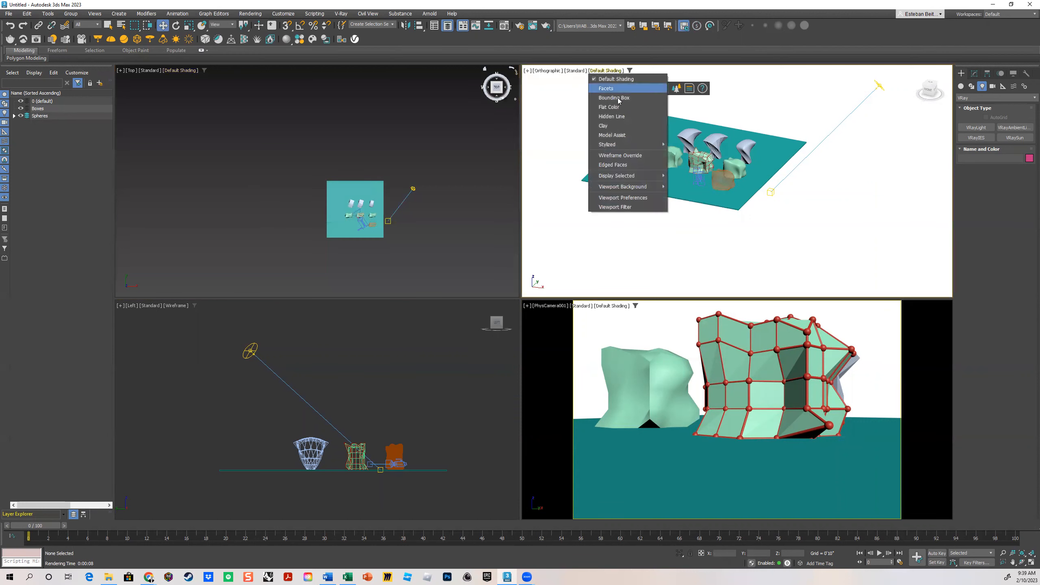
mouse_move(641, 189)
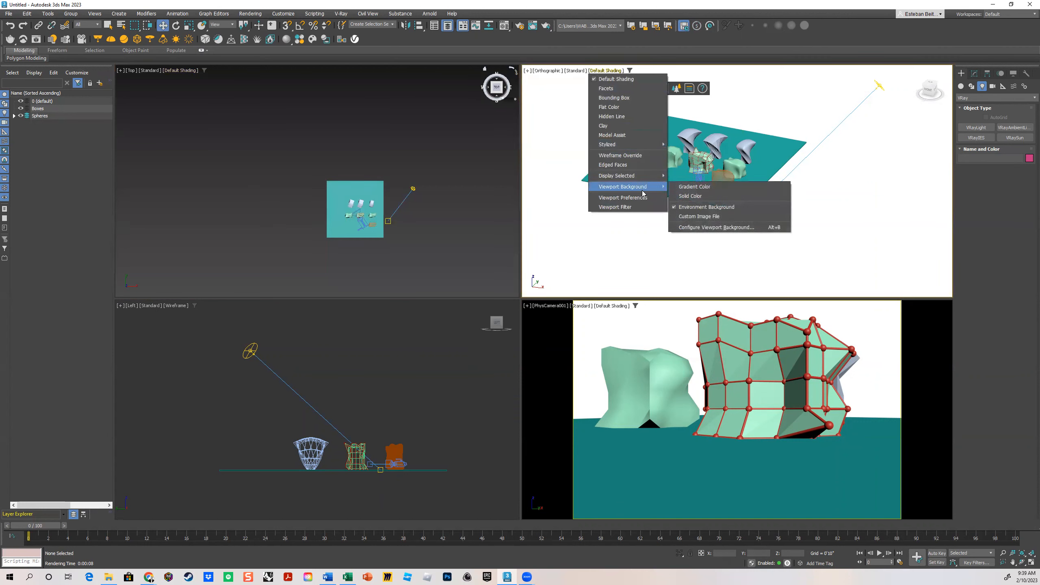
click(713, 187)
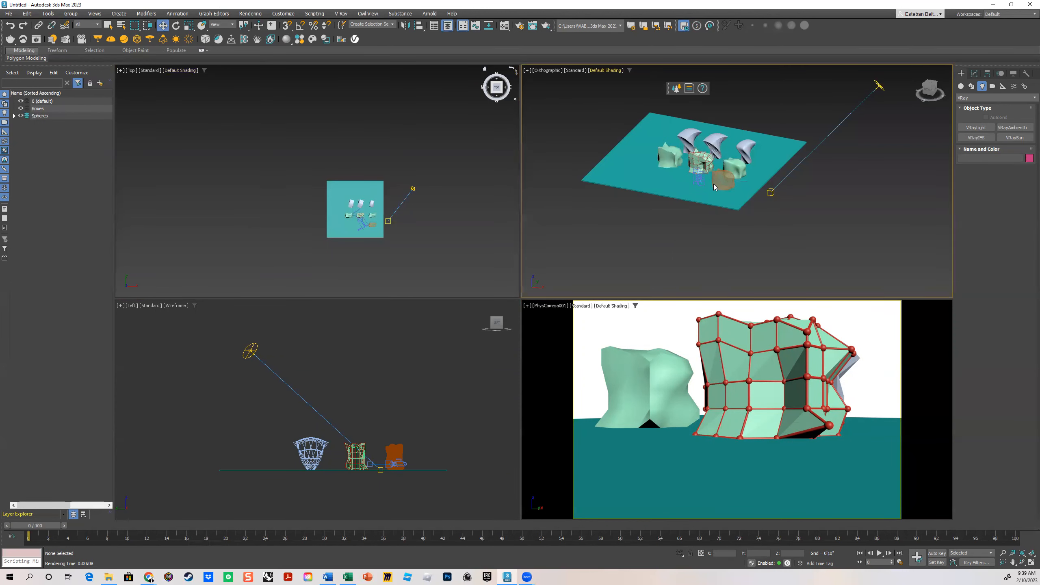
- Move the VRaySun in the Top view close to its target so it shines almost straight down
middle_drag(679, 204, 695, 212)
middle_drag(408, 228, 408, 229)
scroll(409, 228, up, 3)
click(386, 182)
scroll(394, 198, up, 4)
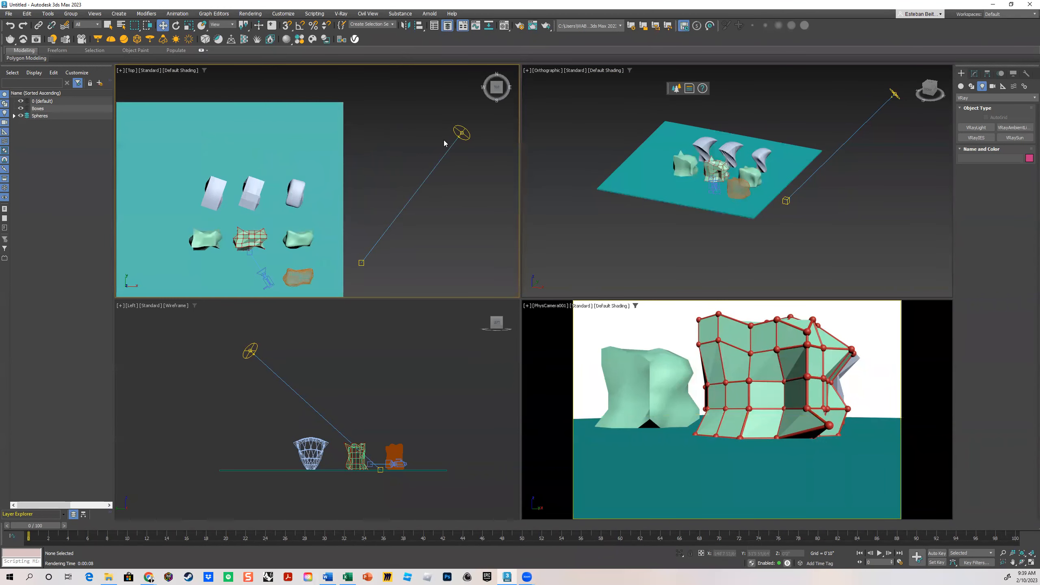
click(464, 133)
drag(465, 128, 387, 229)
- Render the physical camera view with the near-overhead sun and close the frame buffer
click(545, 334)
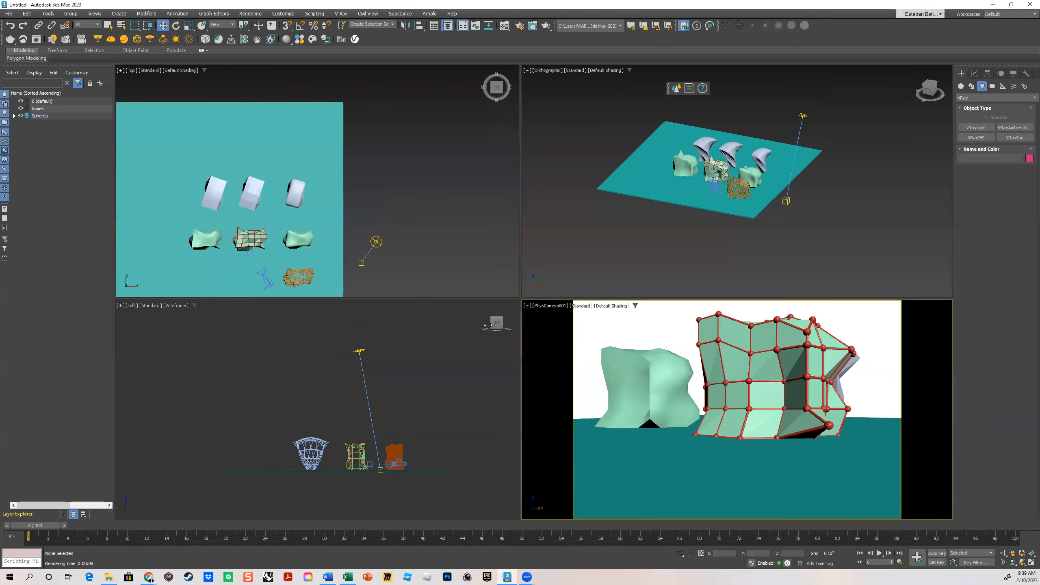
key(shift+q)
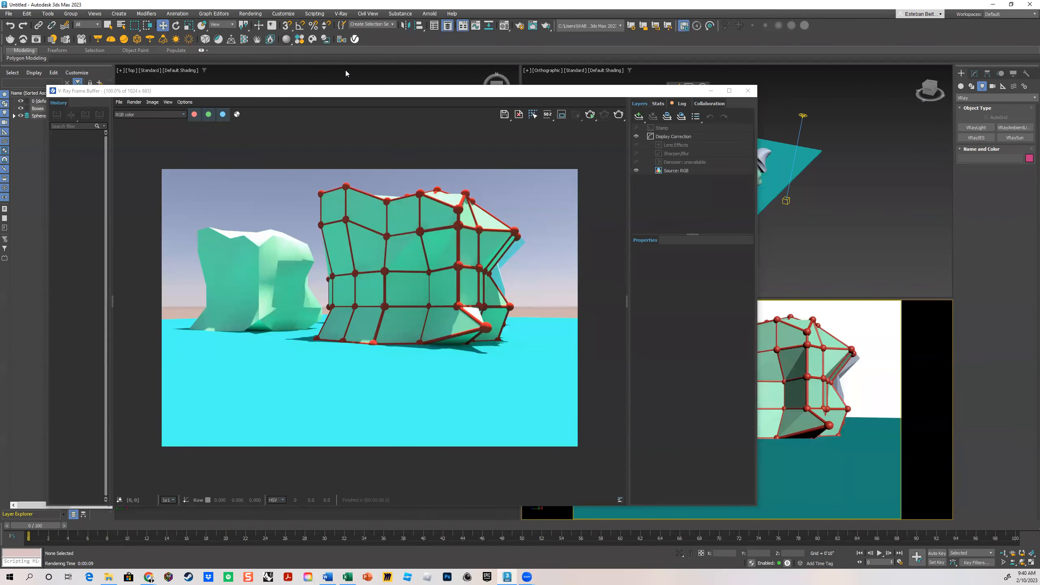
click(748, 91)
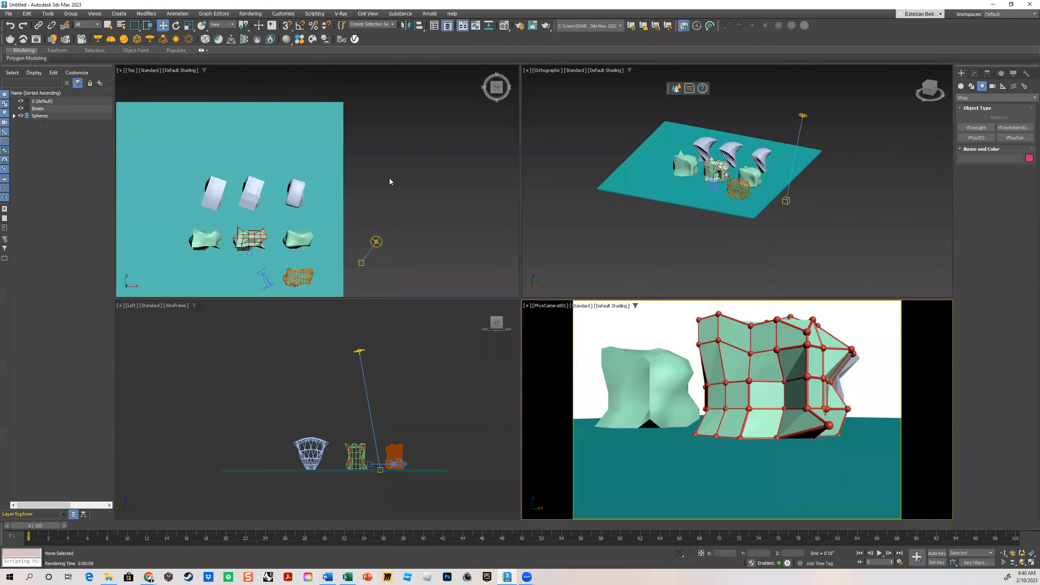
- Move the VRaySun diagonally away from its target in the Top view and lower it in the Left view
click(377, 241)
drag(389, 225, 456, 162)
middle_drag(349, 388, 341, 402)
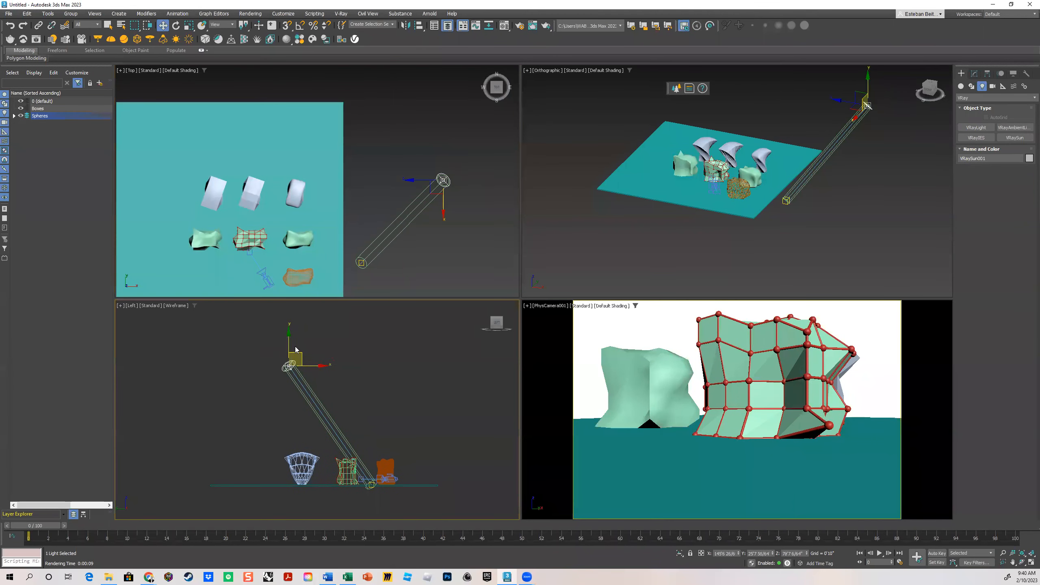
drag(289, 344, 286, 370)
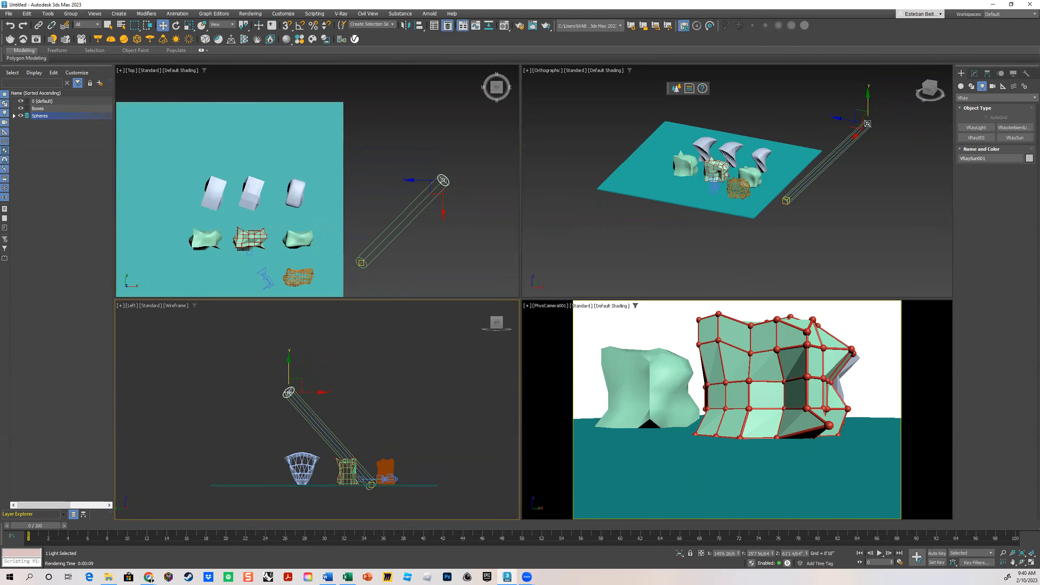
- Render the camera view with the lower, more slanted sun and close the frame buffer
click(459, 313)
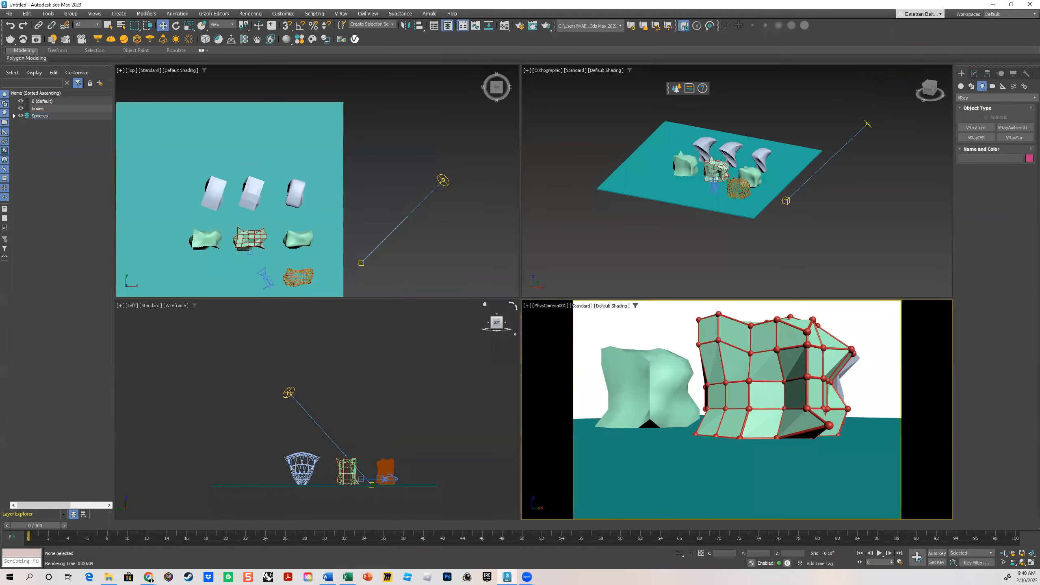
key(shift+q)
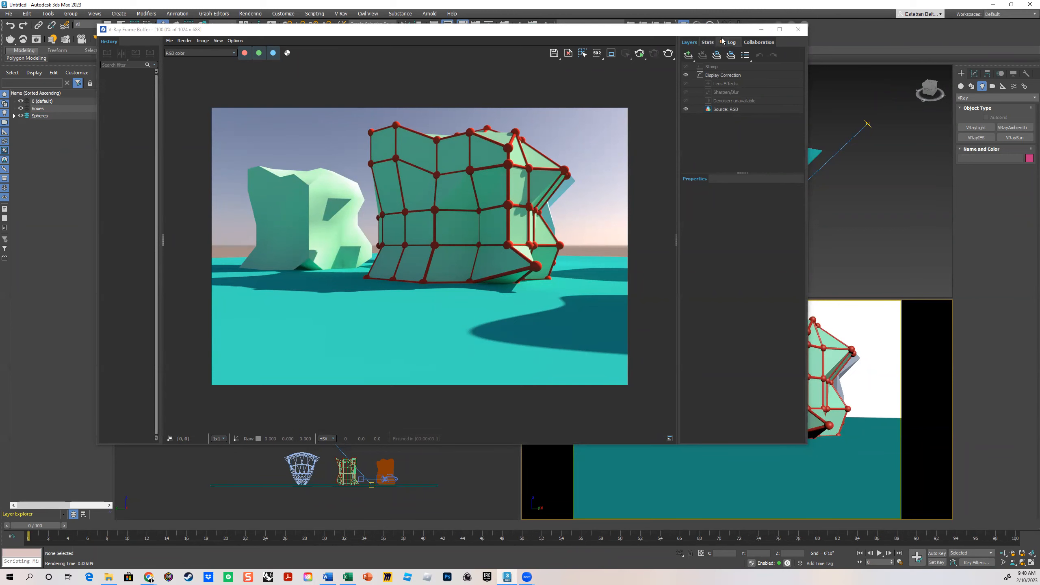
click(797, 29)
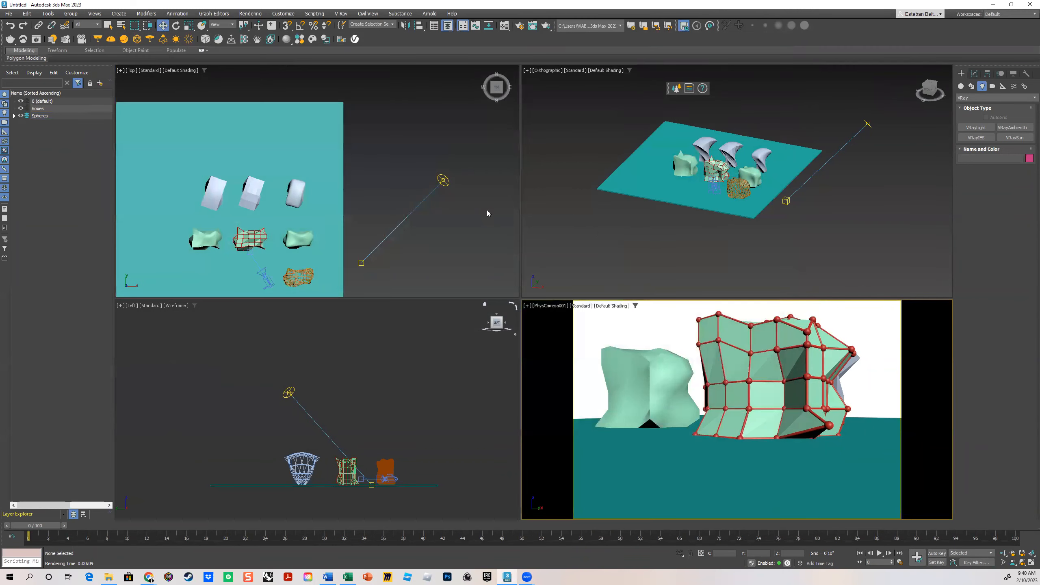
- Switch the Top view to wireframe and move PhysCamera001 closer to the red-latticed sculpture, shifting it slightly sideways
scroll(279, 252, up, 5)
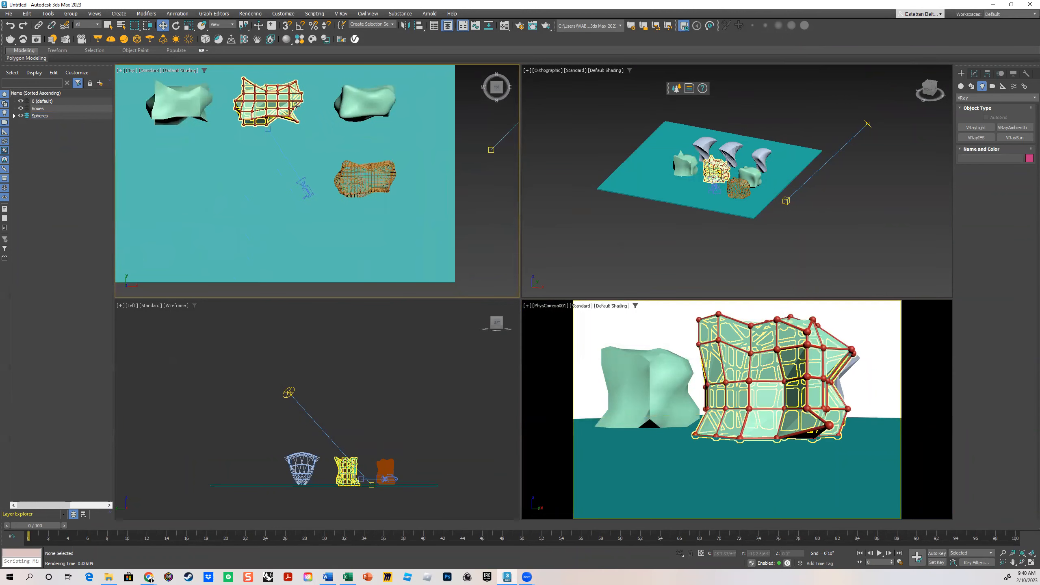
click(266, 130)
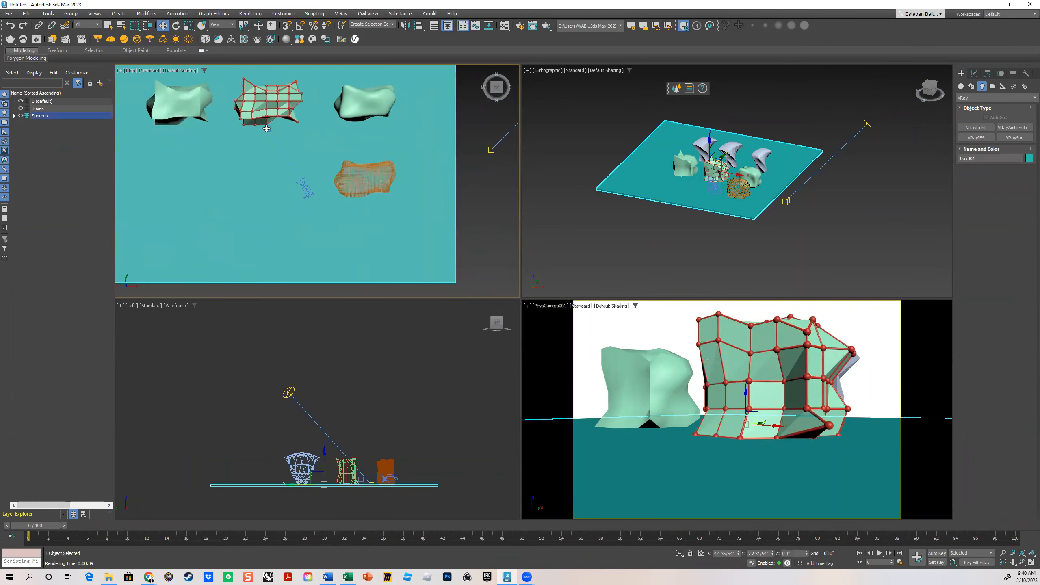
key(F3)
click(303, 187)
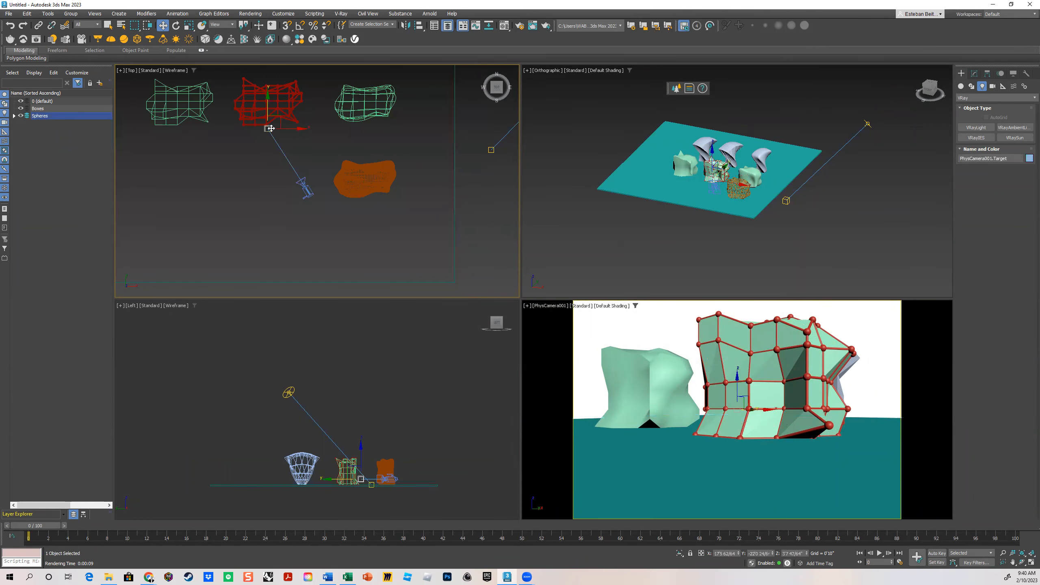
drag(312, 184, 297, 141)
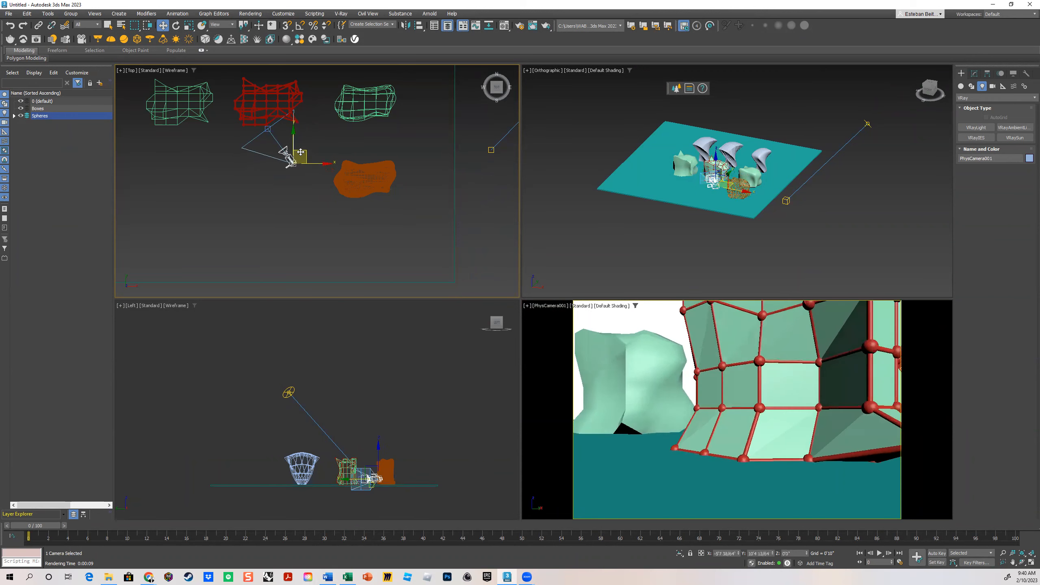
scroll(280, 140, up, 3)
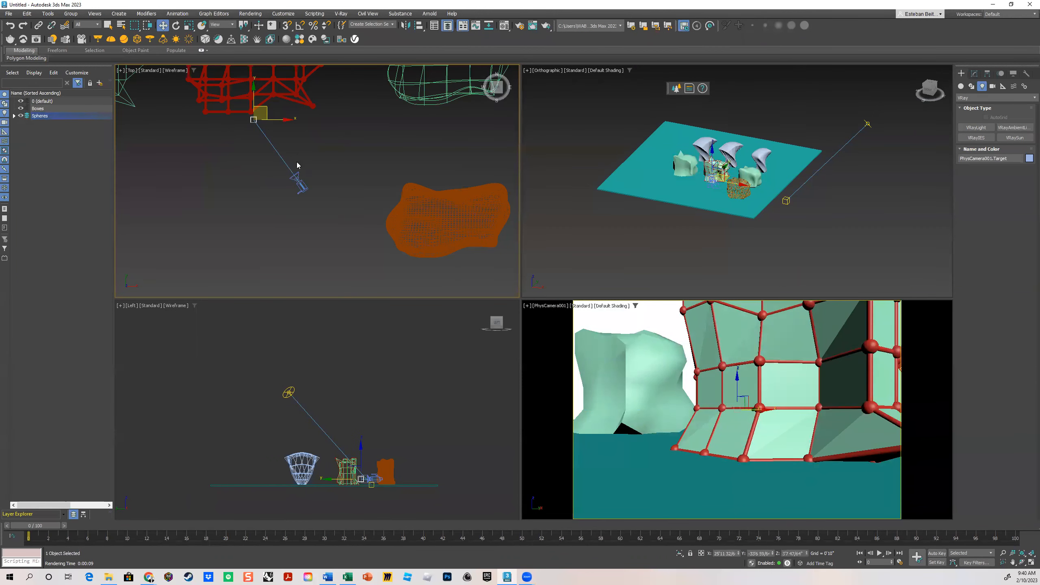
drag(312, 176, 322, 176)
- Move PhysCamera001 together with its target toward the corner of the red-latticed sculpture in the Top view, and render the camera view
click(253, 120)
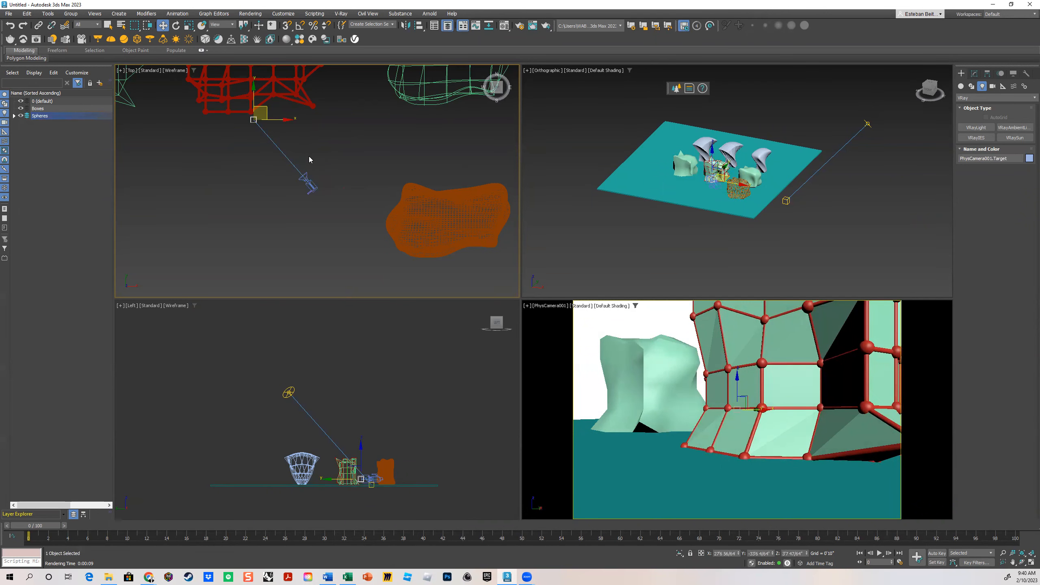
click(309, 184)
drag(291, 142, 334, 95)
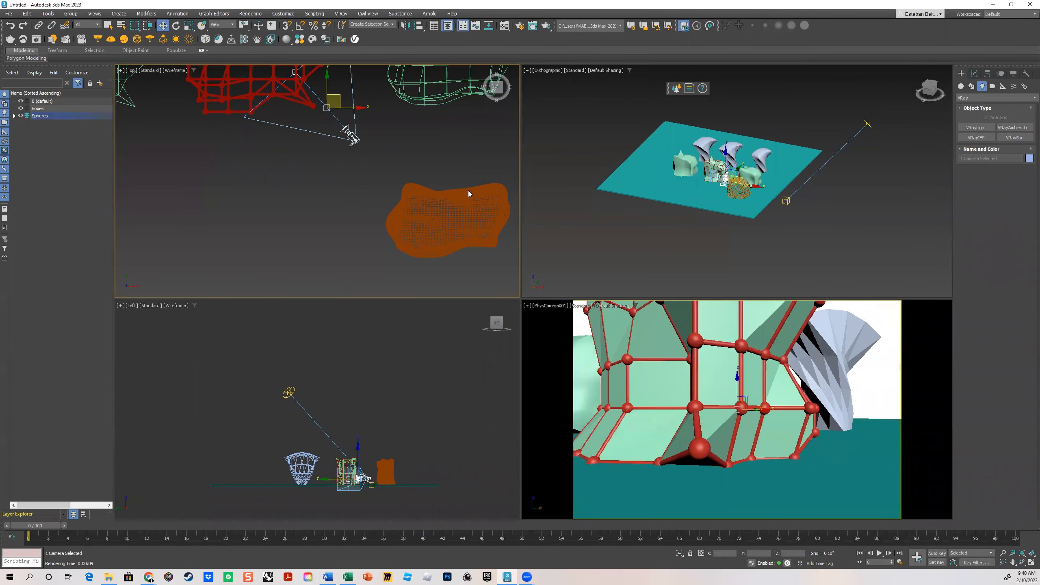
click(567, 314)
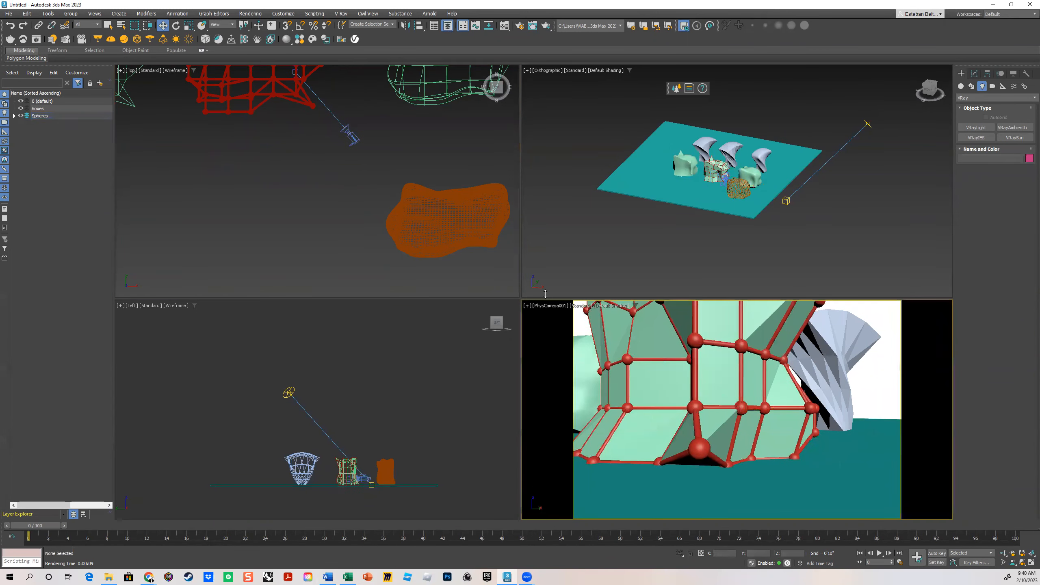
click(546, 26)
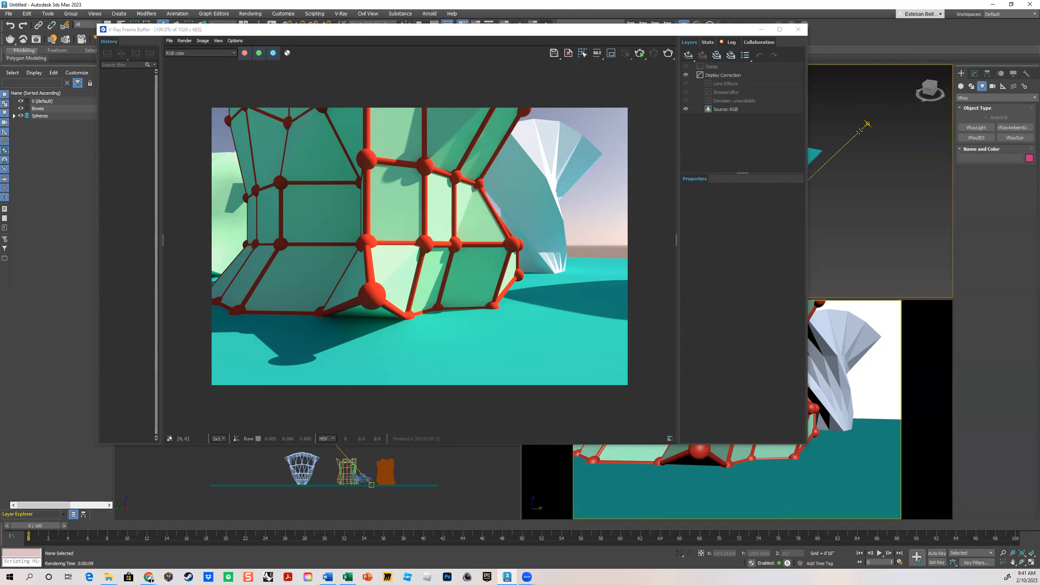
- Examine the VRaySun's sun, sky and cloud parameters, and close the frame buffer
click(869, 123)
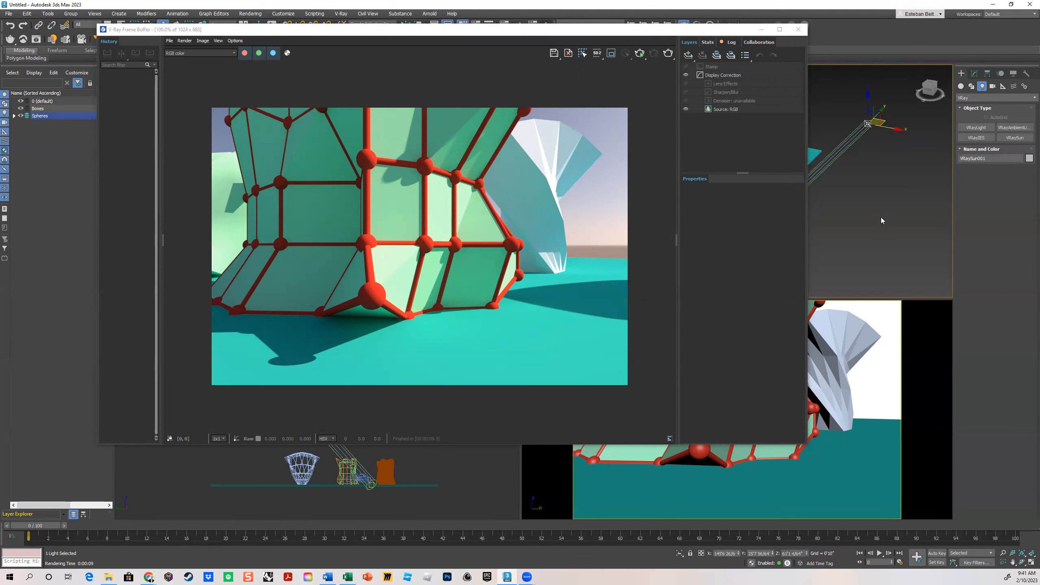
click(975, 73)
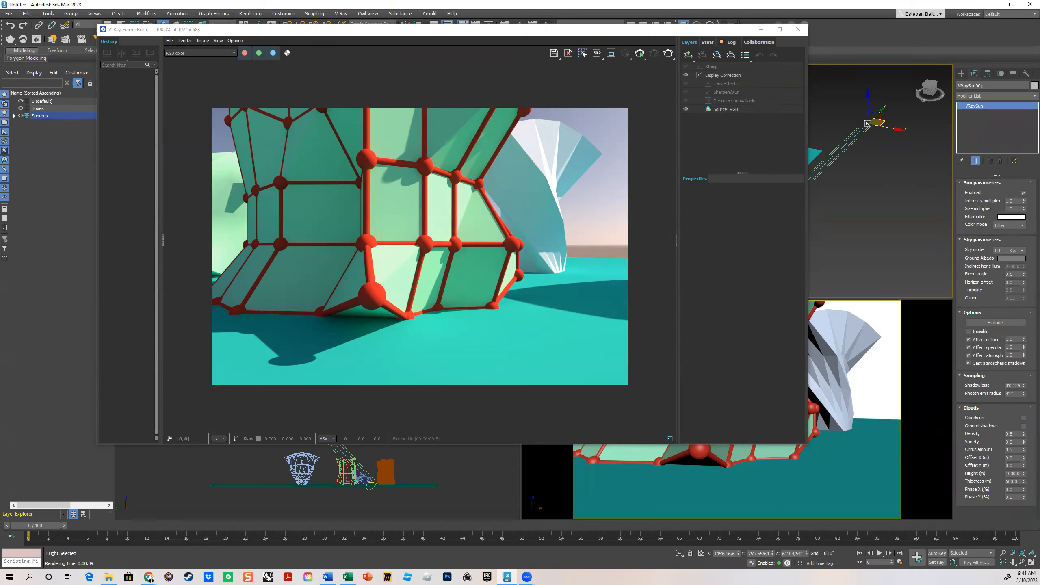
mouse_move(958, 181)
mouse_down()
mouse_move(946, 209)
mouse_move(960, 224)
mouse_up()
click(798, 29)
click(872, 177)
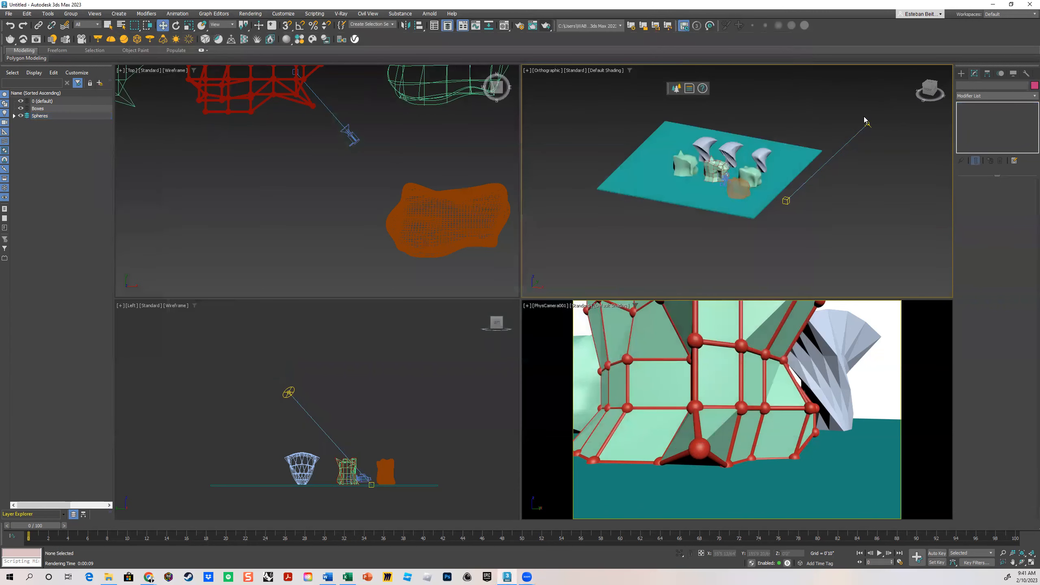
- Disable the VRaySun in its sun parameters and deselect it in the Orthographic view
scroll(865, 118, up, 5)
middle_drag(864, 121, 784, 163)
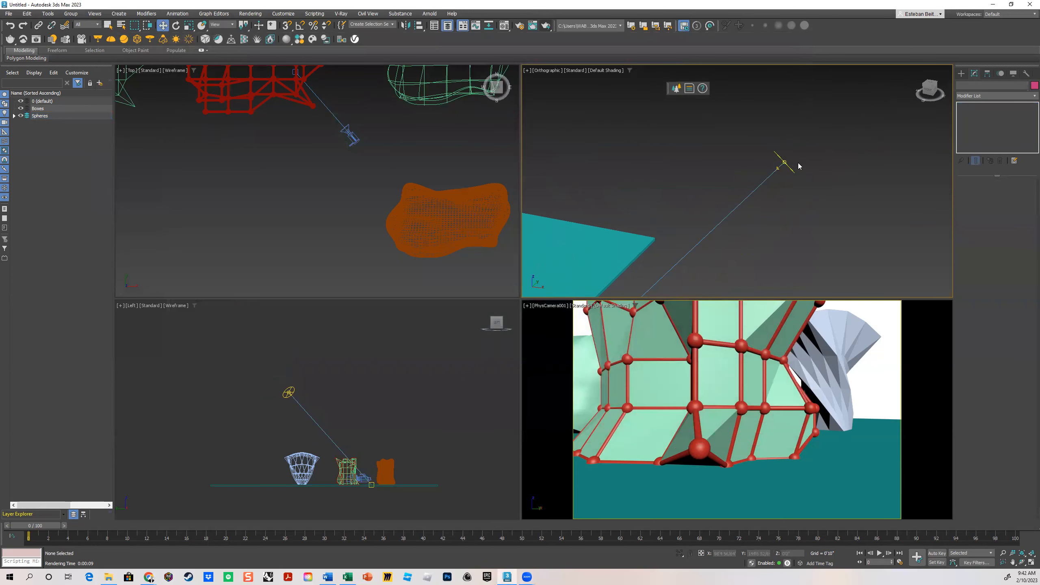
scroll(798, 165, up, 3)
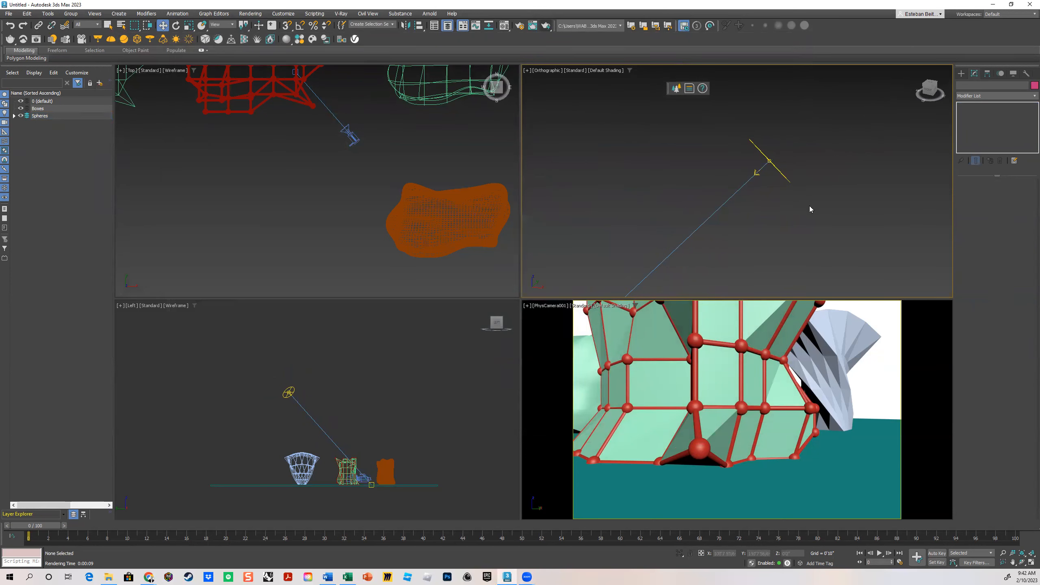
click(789, 180)
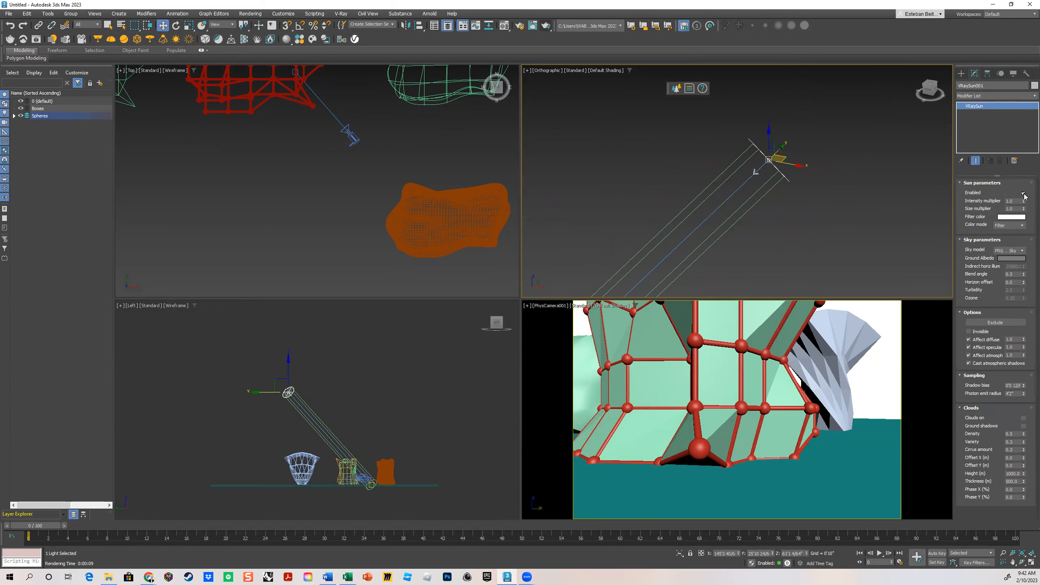
click(771, 198)
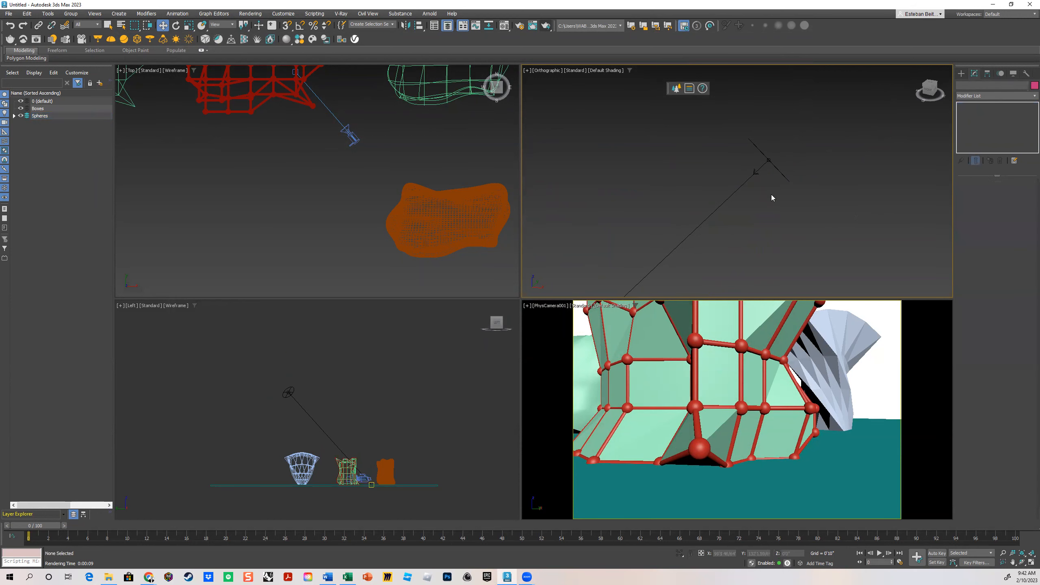
- Enable the VRaySun, raise its intensity multiplier, render the camera view and close the frame buffer
click(737, 190)
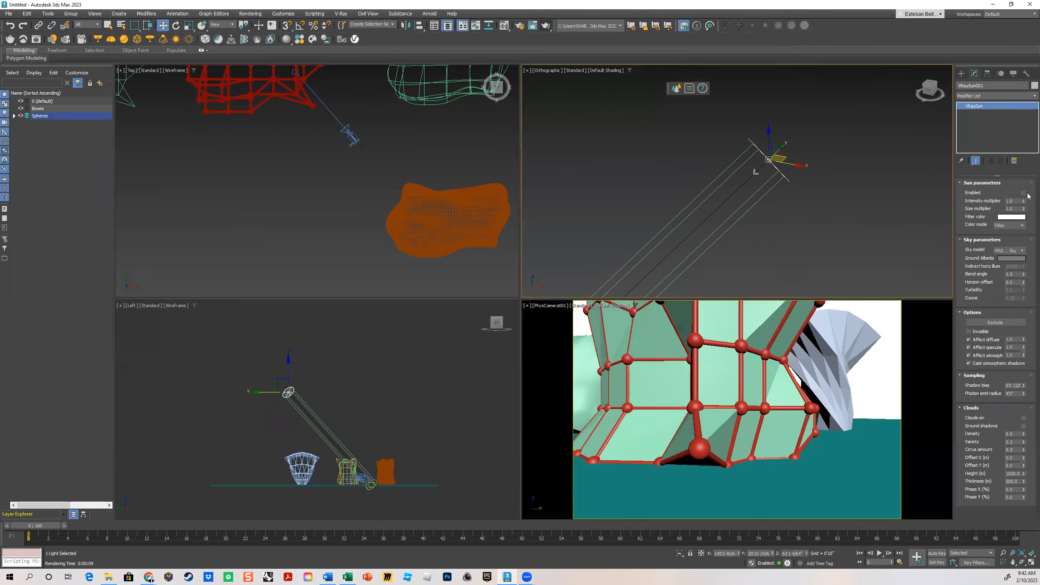
click(1023, 193)
double_click(1020, 202)
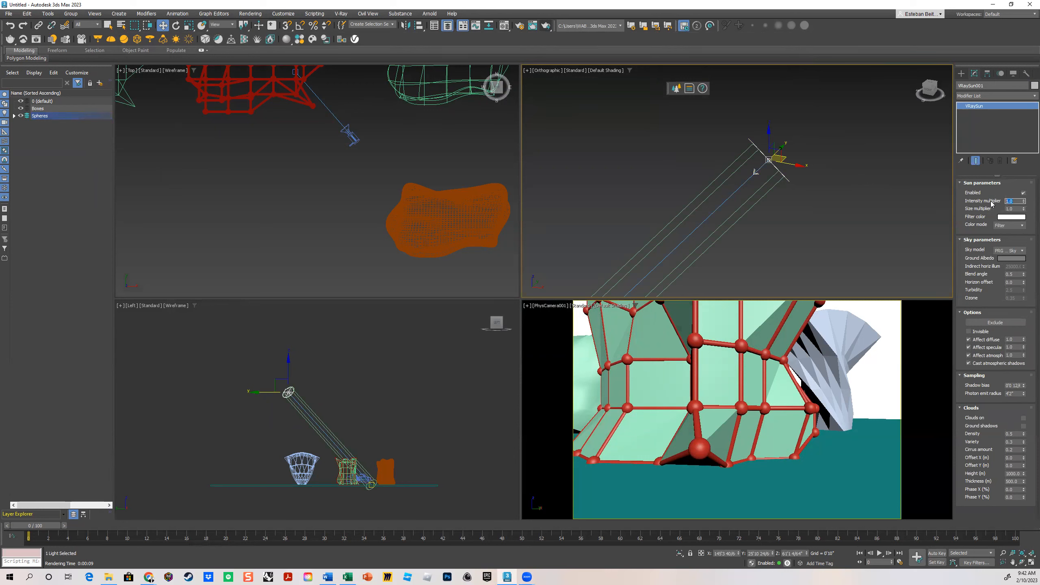
click(823, 334)
click(545, 26)
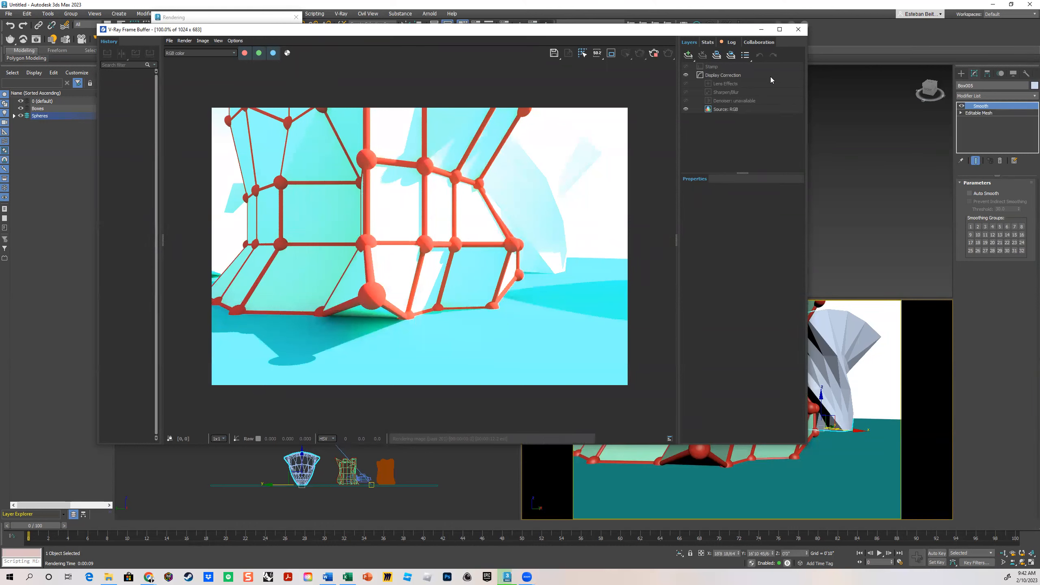
click(805, 30)
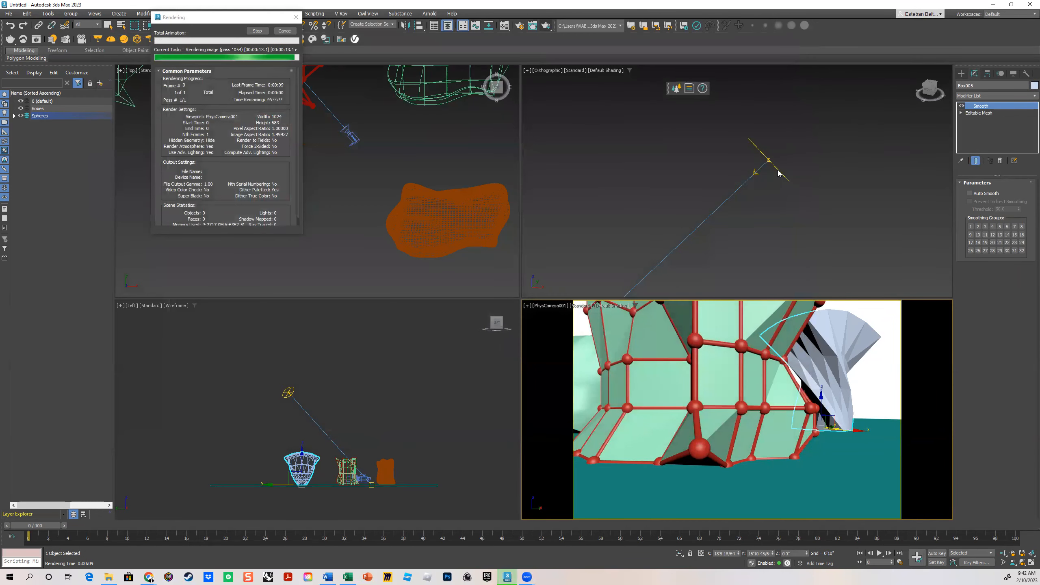
- Set the VRaySun's intensity multiplier to 1.0 and render the PhysCamera001 view
click(751, 141)
double_click(1013, 201)
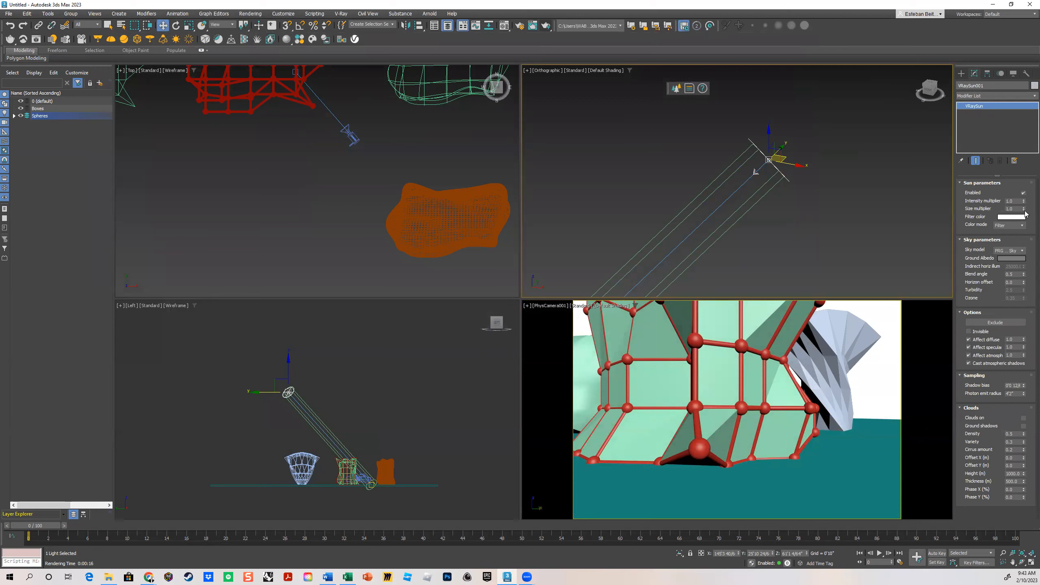
click(1013, 209)
click(1013, 208)
click(916, 319)
click(546, 26)
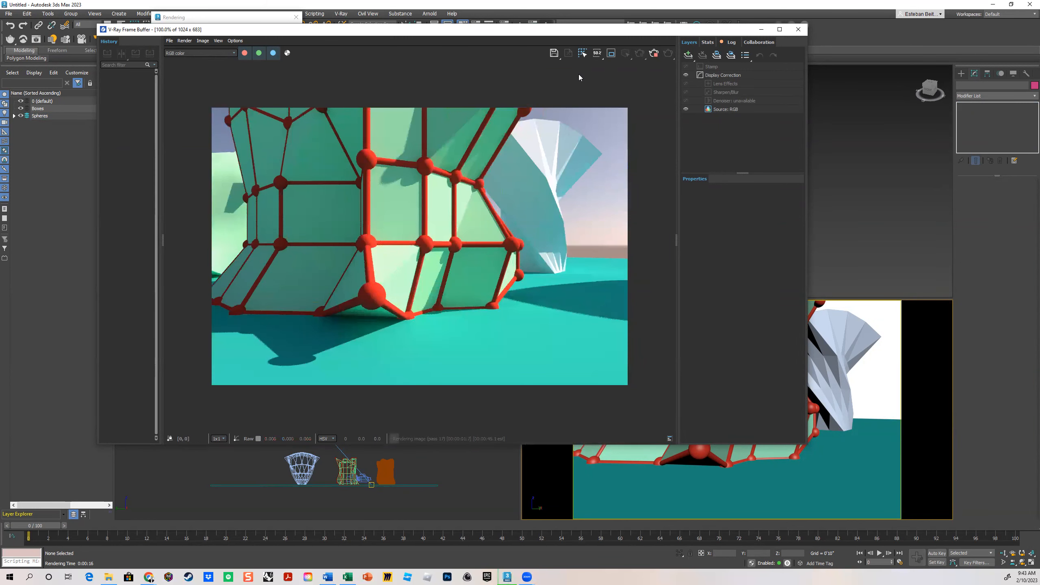
- Inspect the sphere's ground shadow in the render, and mark a render region over the sculpture's base and that shadow
drag(582, 32, 625, 31)
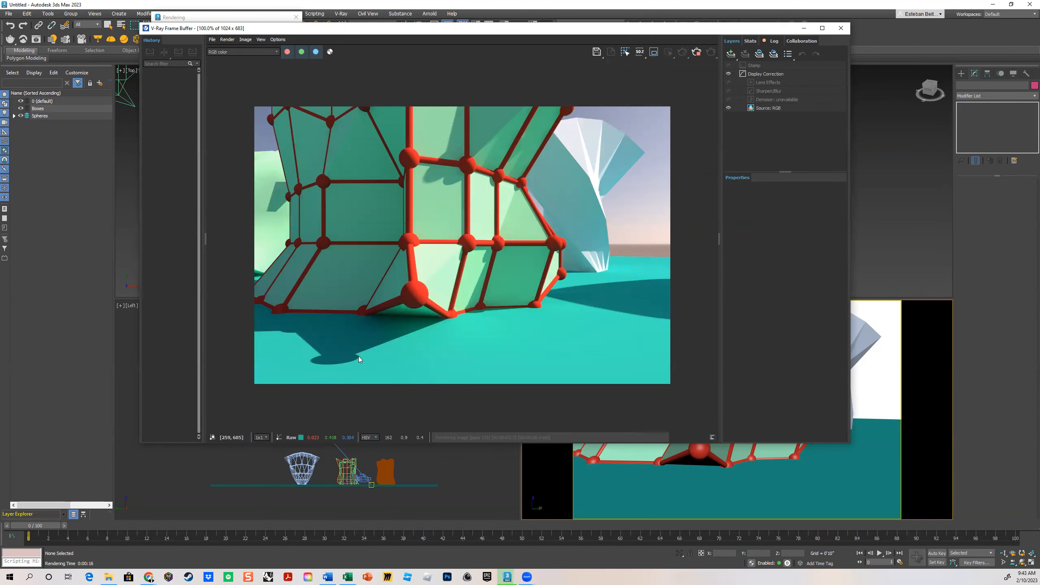
scroll(294, 361, up, 1)
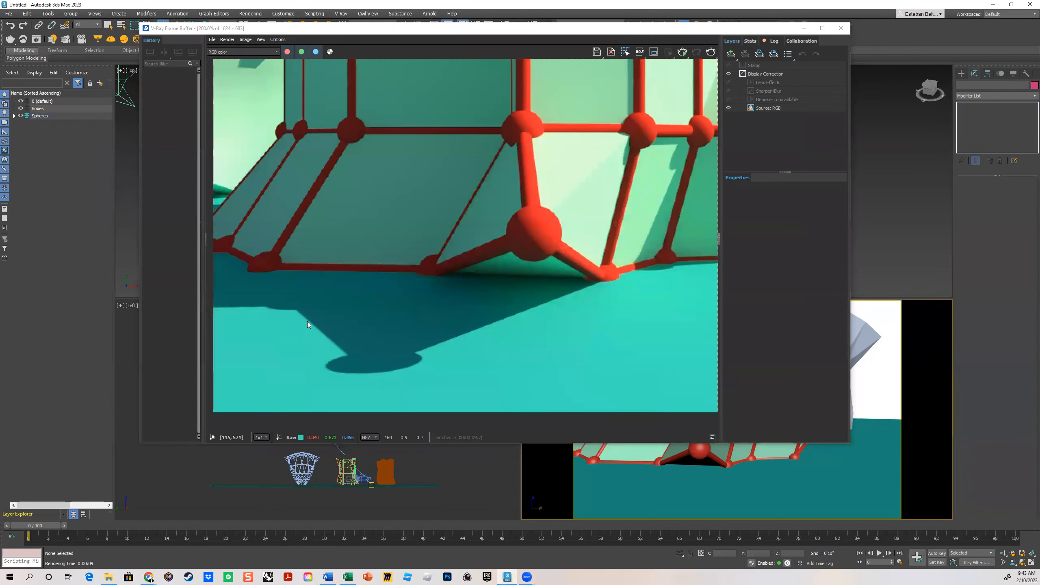
scroll(507, 209, down, 1)
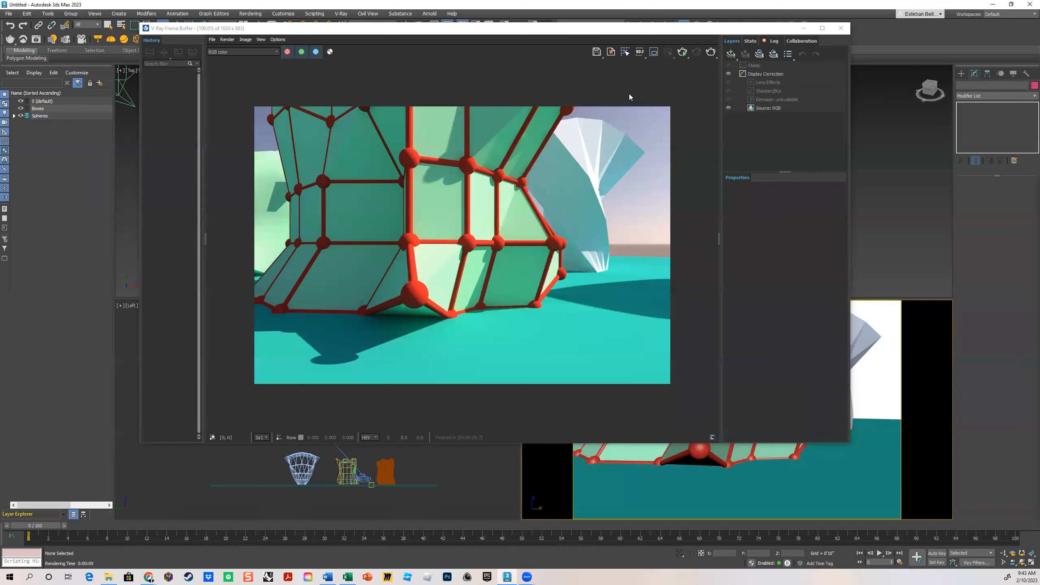
click(654, 52)
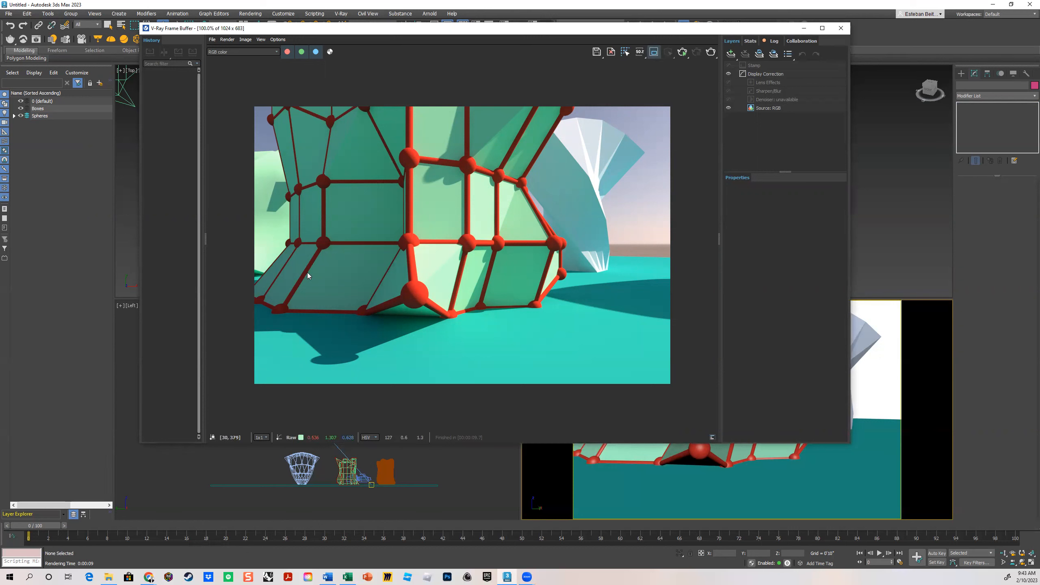
mouse_move(473, 233)
mouse_down()
mouse_move(287, 387)
mouse_move(238, 392)
mouse_up()
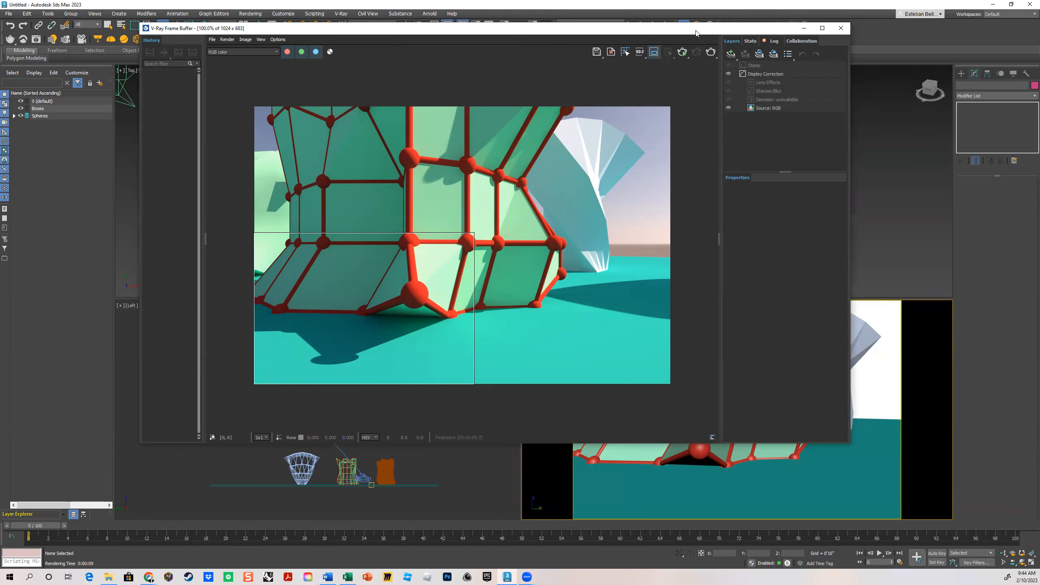
- Uncover the sun in the Orthographic view and set the VRaySun's size multiplier to 3.0
drag(696, 33, 579, 97)
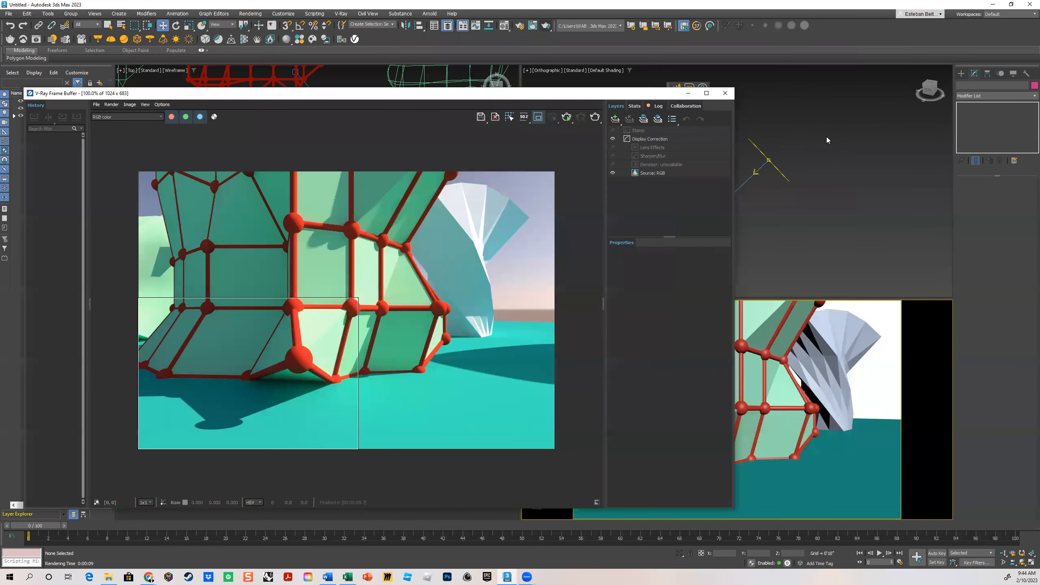
click(766, 157)
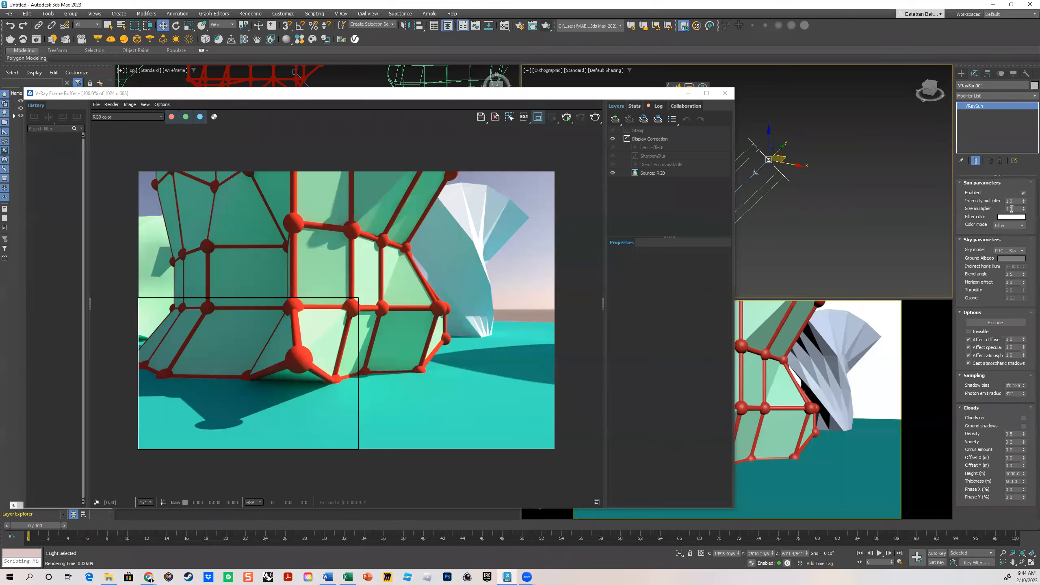
double_click(1017, 209)
text(3)
key(Return)
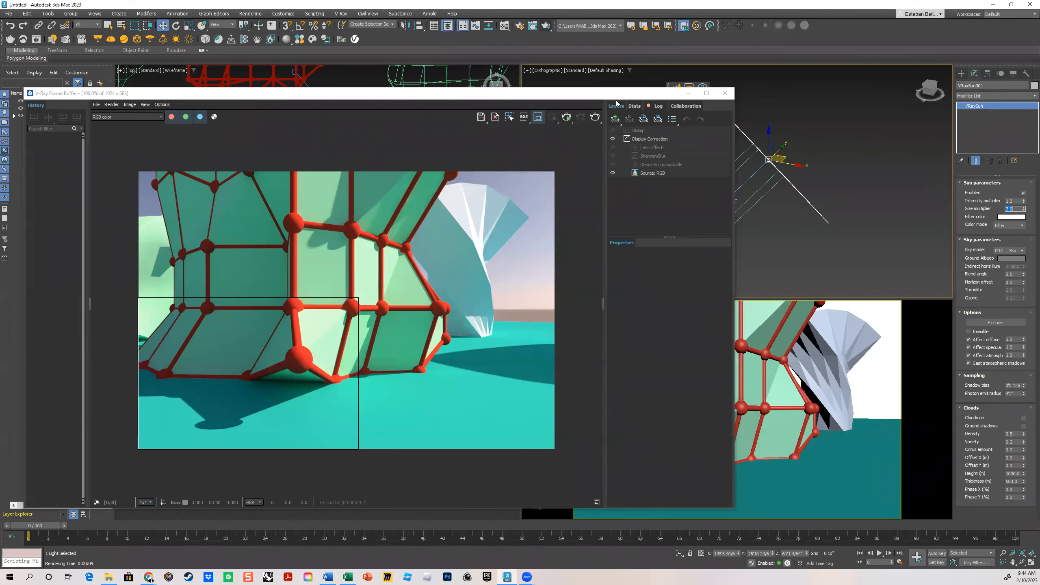
- Render the marked region of the camera view, examine the shadow's edges up close, and minimize the frame buffer
drag(616, 94, 771, 46)
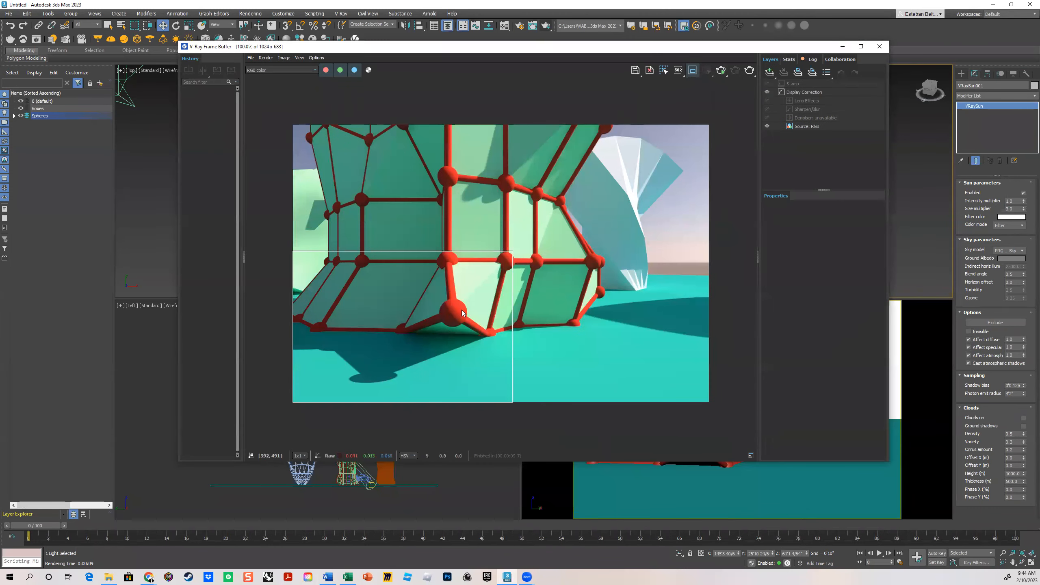
click(937, 303)
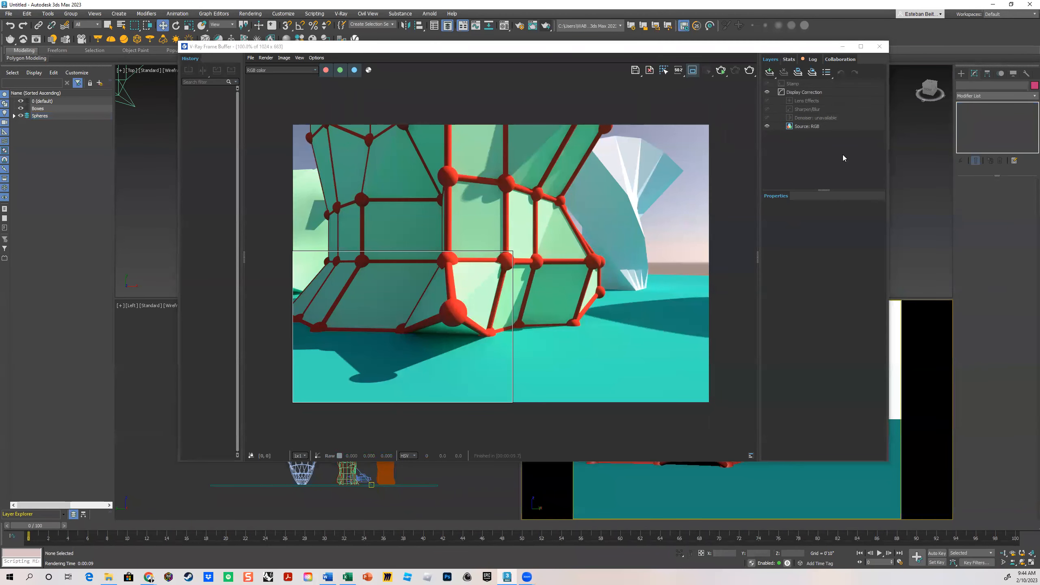
click(749, 70)
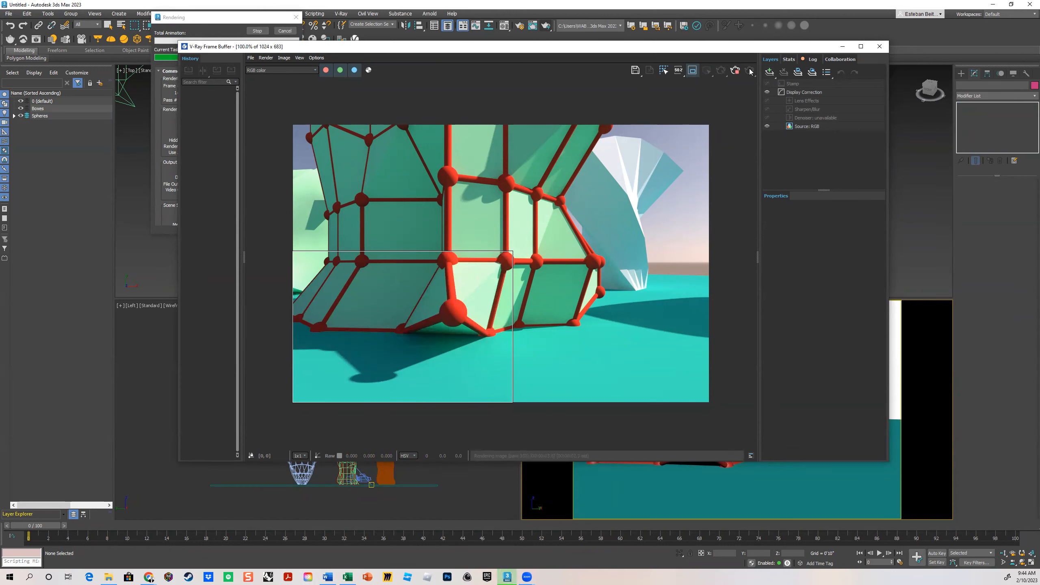
scroll(428, 331, up, 2)
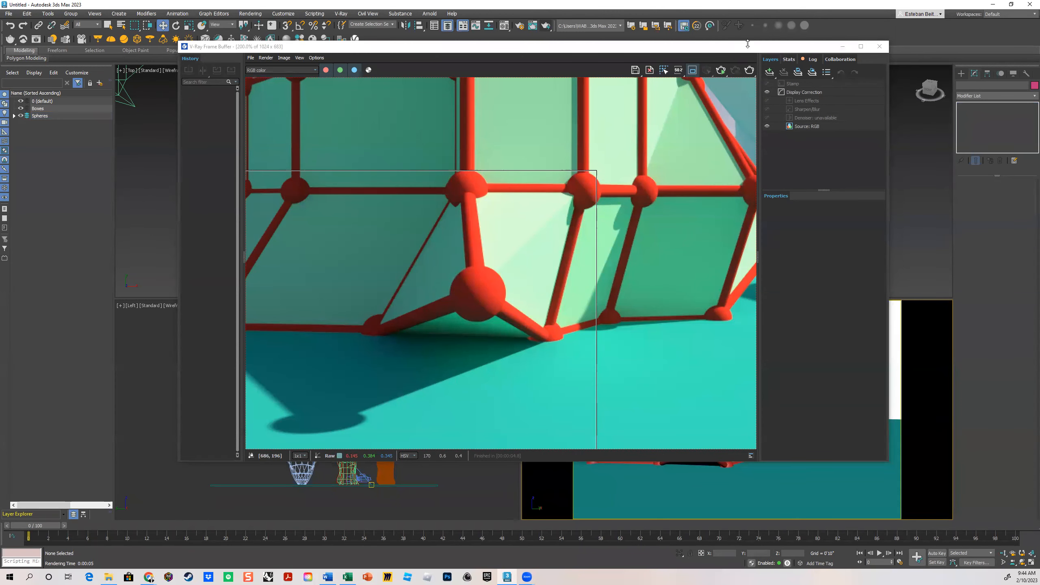
drag(747, 44, 747, 43)
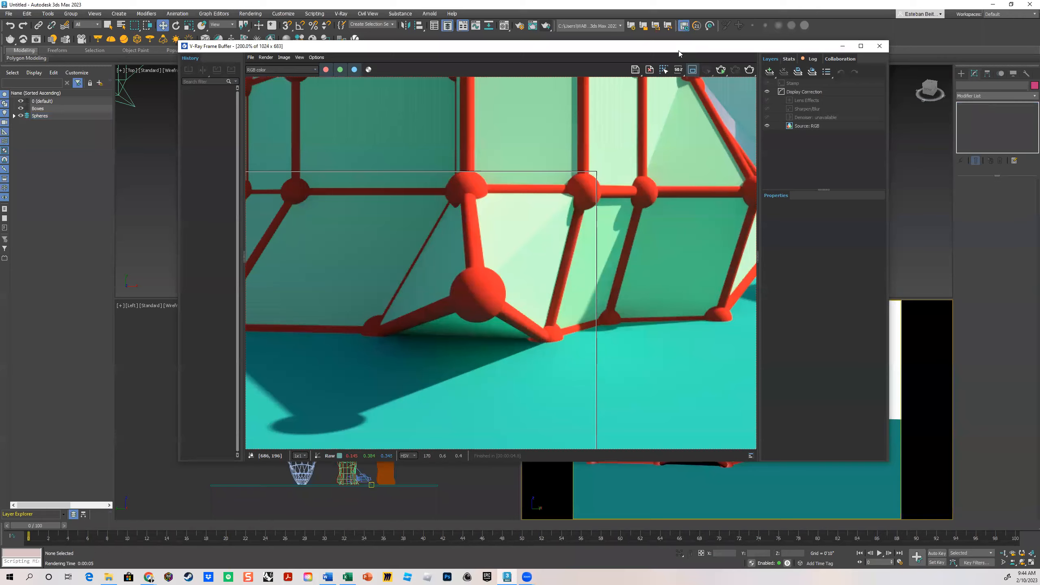
drag(678, 49, 608, 240)
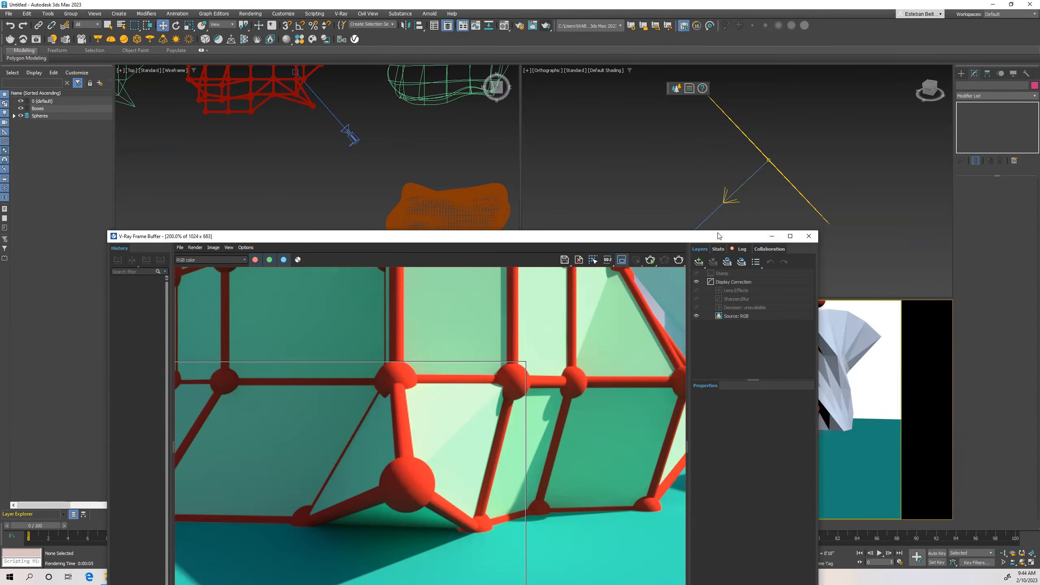
drag(718, 236, 1, 234)
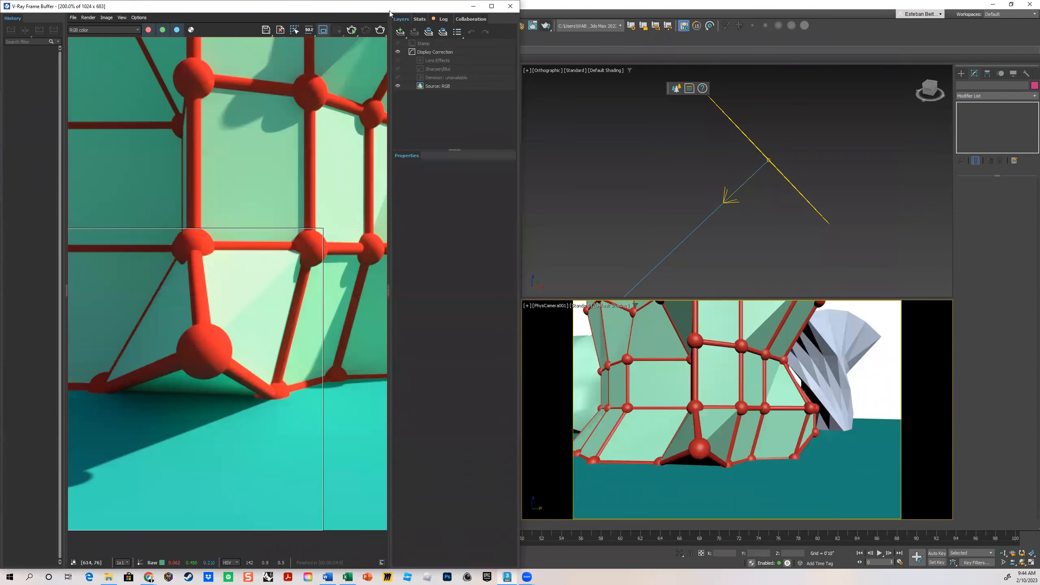
click(473, 6)
- Select the VRaySun in the Top view, set its size multiplier to 1.0 and deselect it
click(261, 204)
scroll(261, 204, down, 10)
scroll(339, 173, up, 10)
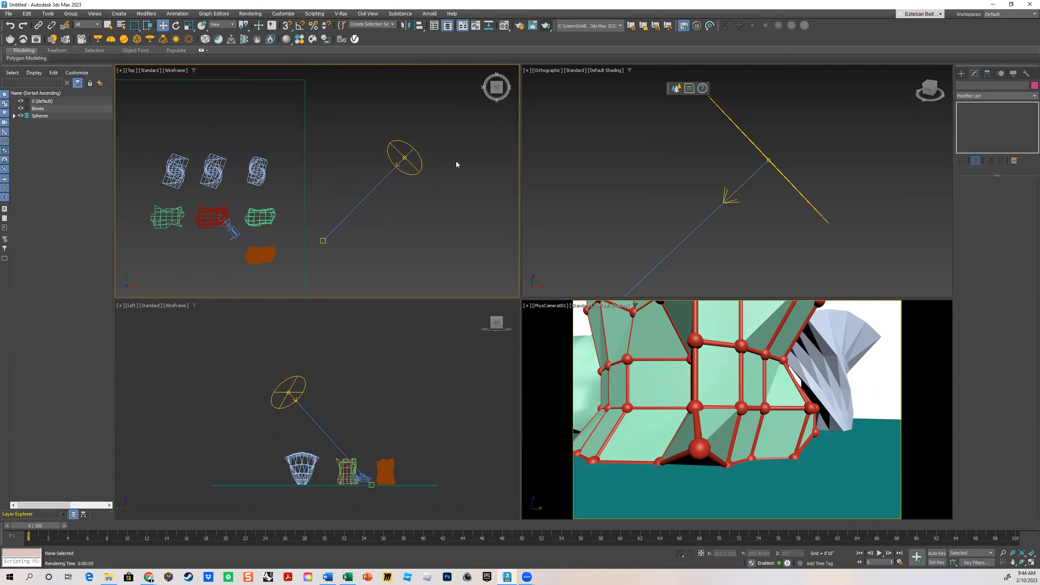
click(405, 155)
double_click(1010, 208)
text(1)
key(Return)
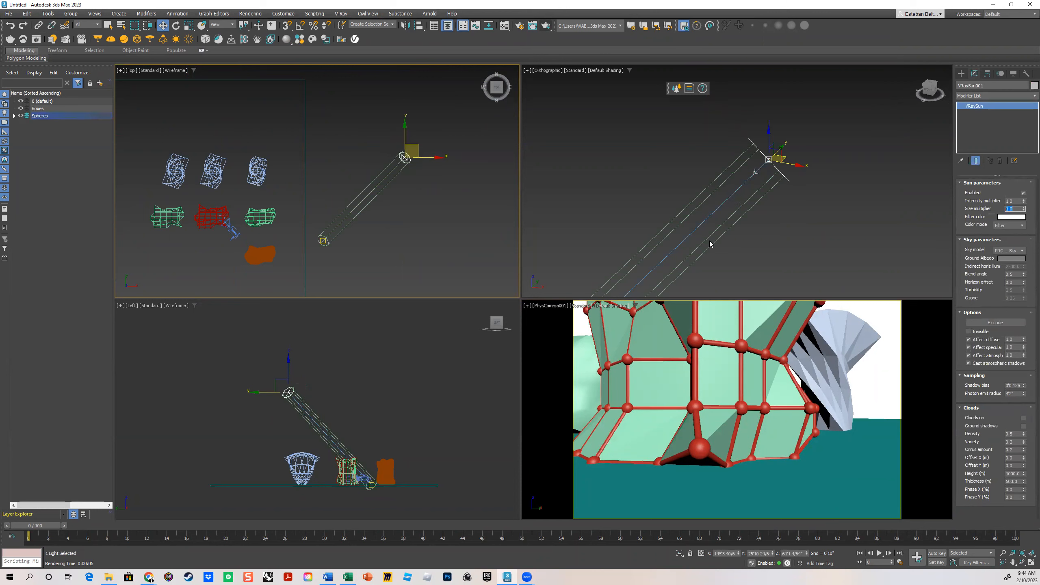
scroll(457, 200, up, 3)
middle_drag(411, 175, 436, 214)
click(434, 209)
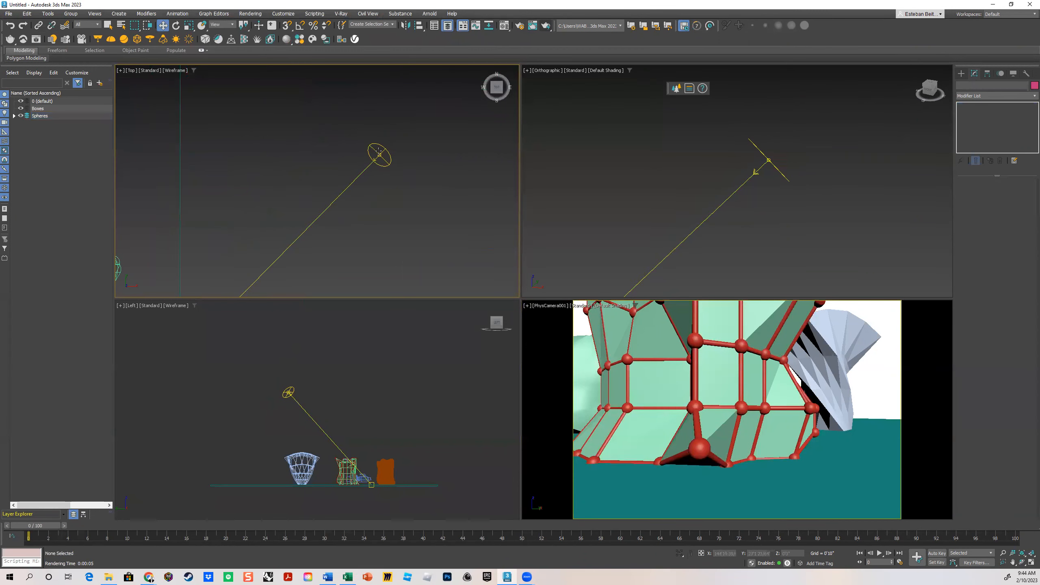
- Set the VRaySun's size multiplier to 10.0 and deselect it in the Top view
click(379, 154)
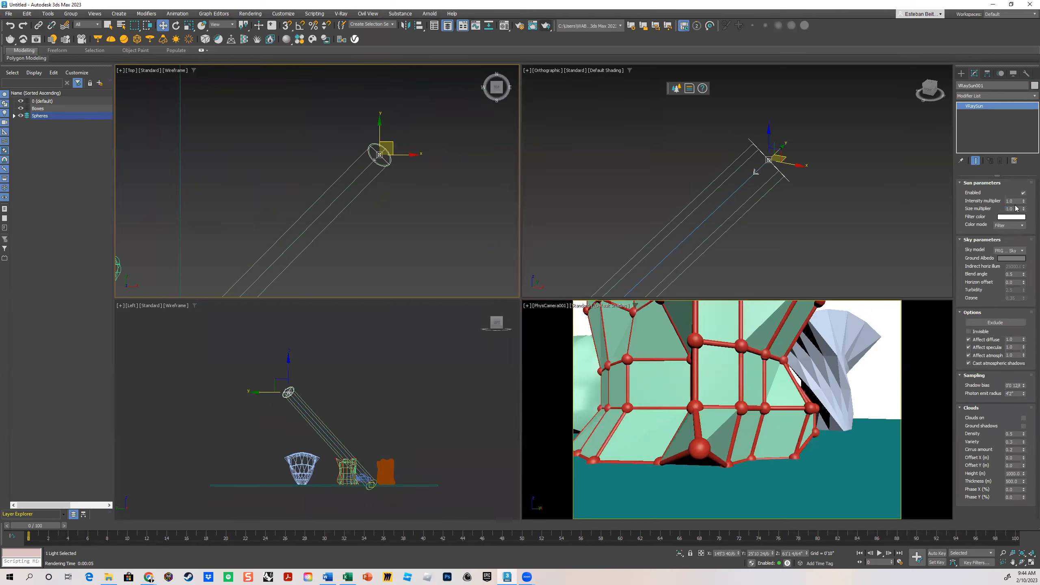
double_click(1013, 209)
text(10)
key(Return)
click(426, 156)
scroll(408, 144, down, 4)
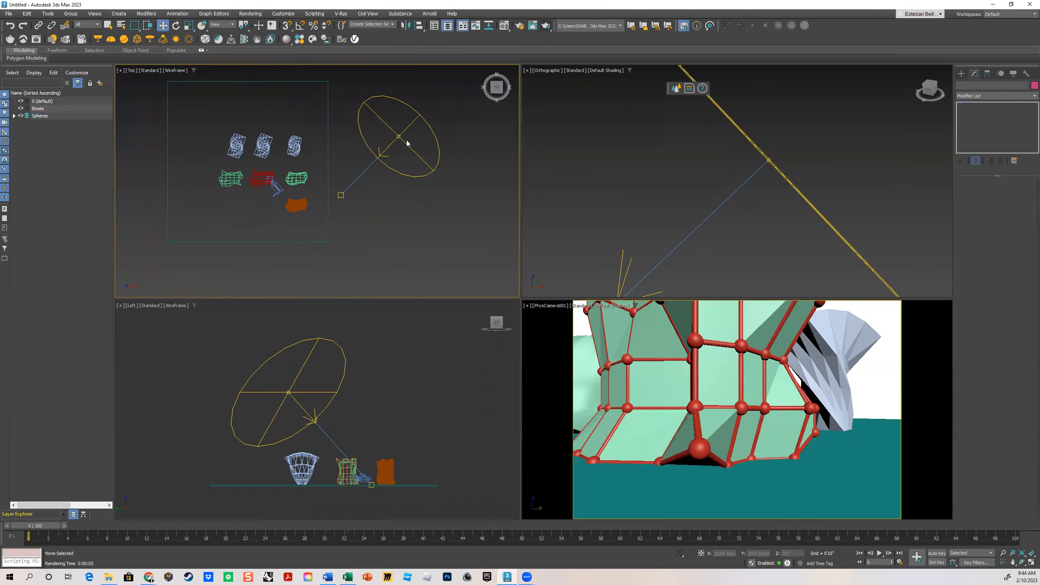
- Render the marked region again from the camera view, inspect the ground shadow's softness, and close the frame buffer
click(547, 368)
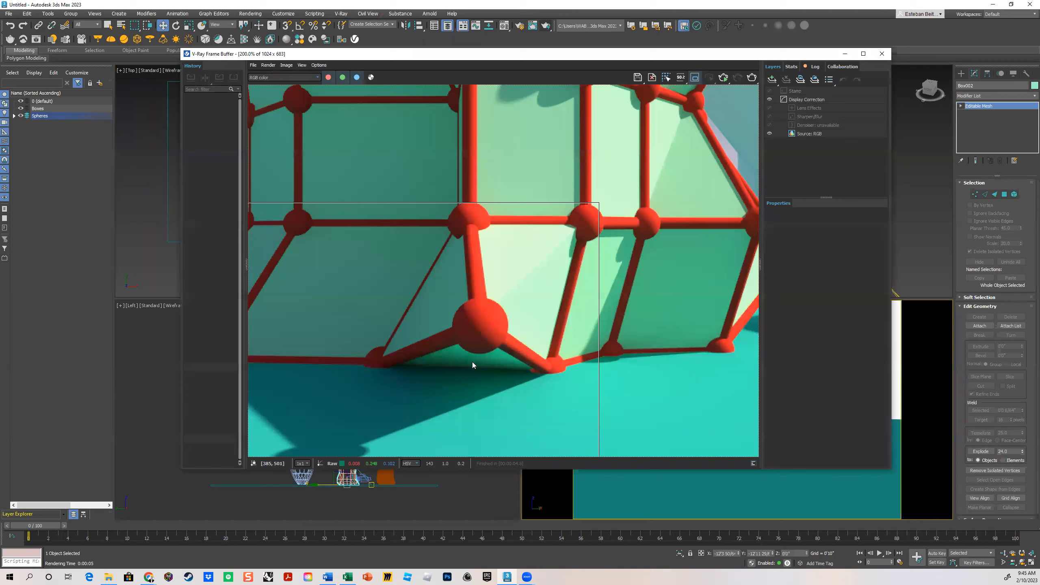
scroll(517, 271, down, 1)
click(752, 82)
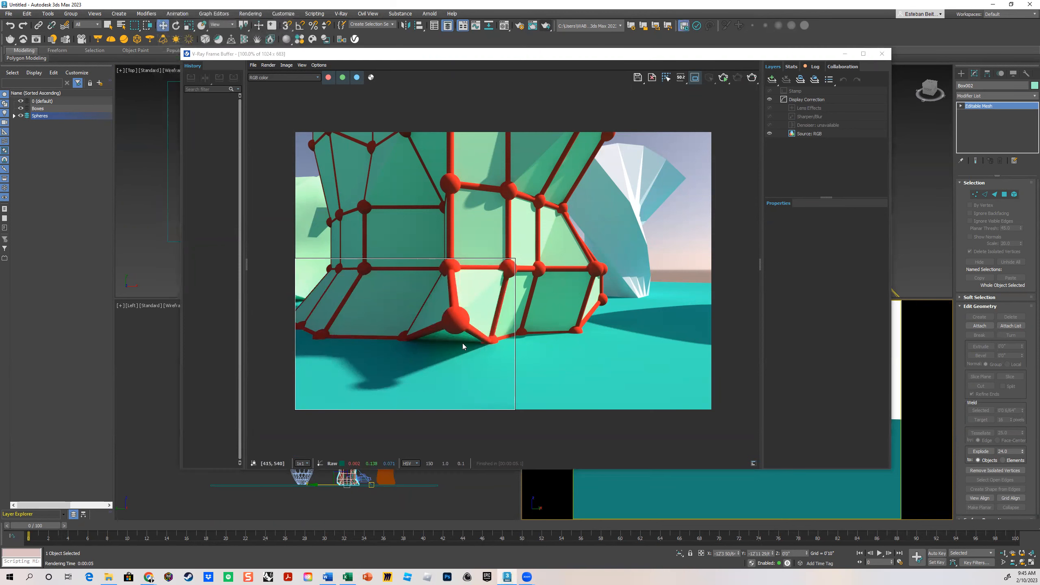
scroll(353, 388, up, 2)
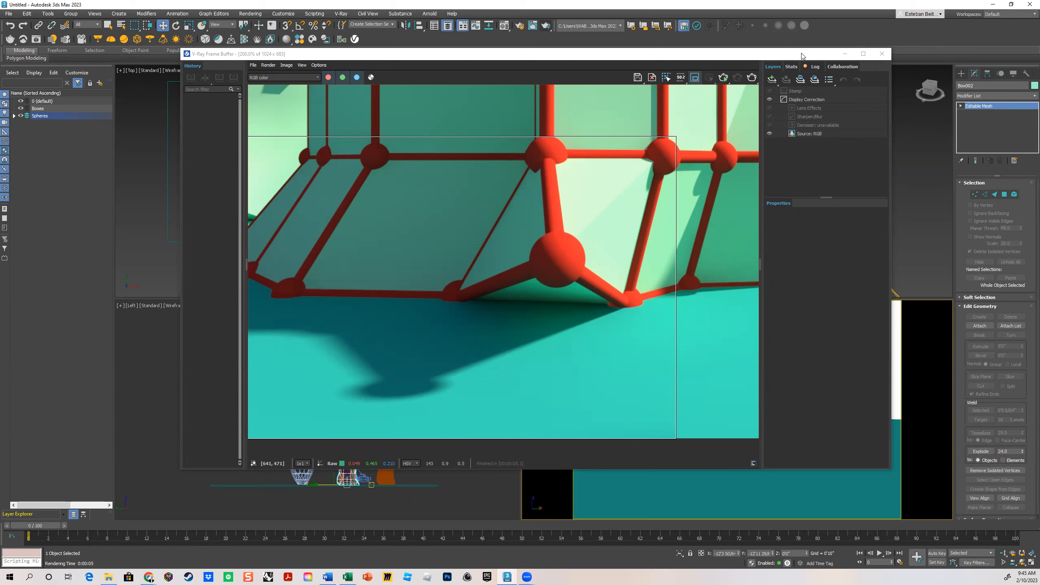
click(883, 53)
click(401, 196)
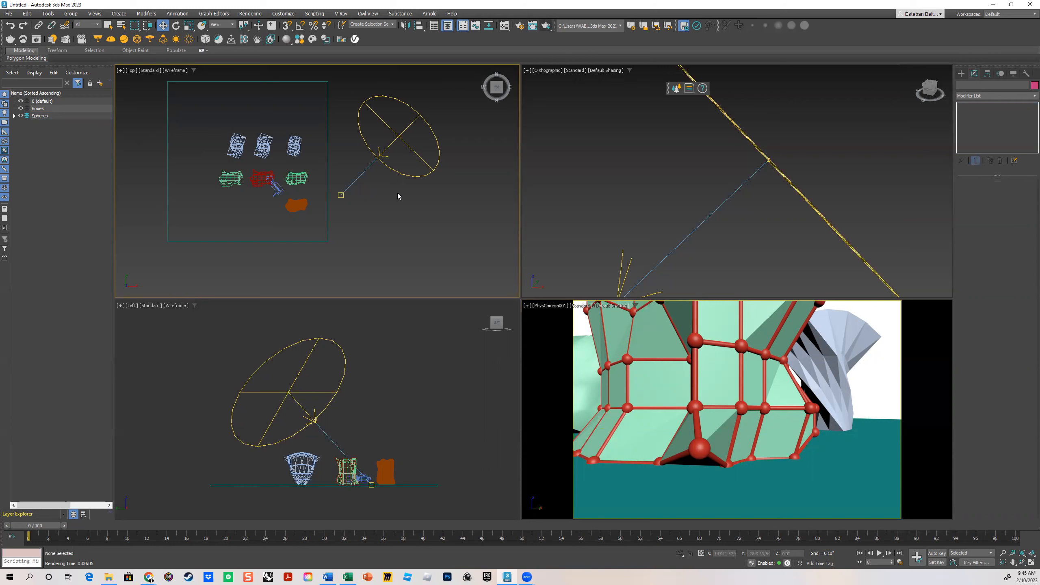
- Increase the VRaySun's size multiplier further, render the marked region and compare the shadow with the rest of the image
click(361, 175)
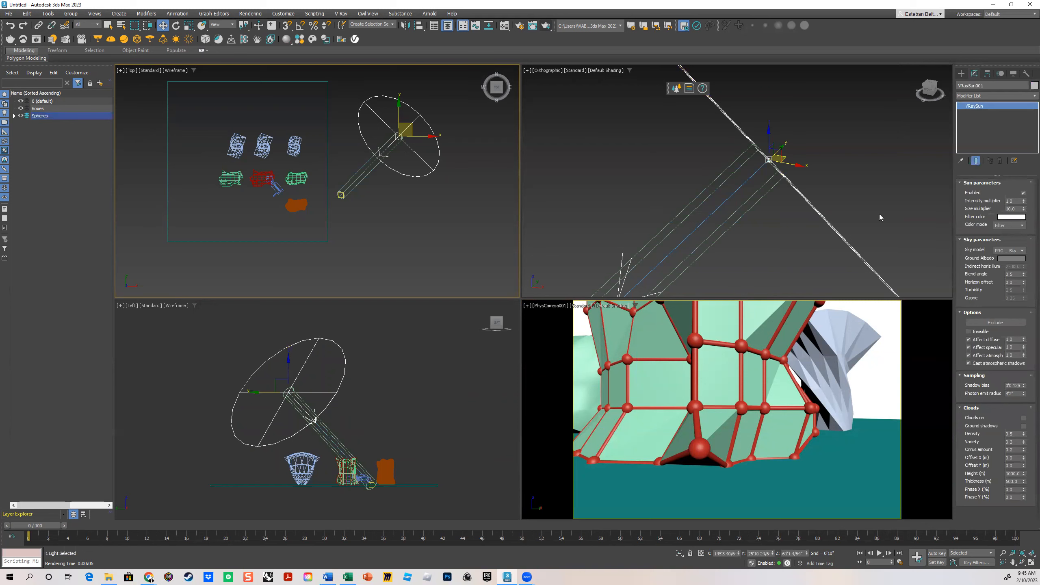
double_click(1008, 209)
key(Return)
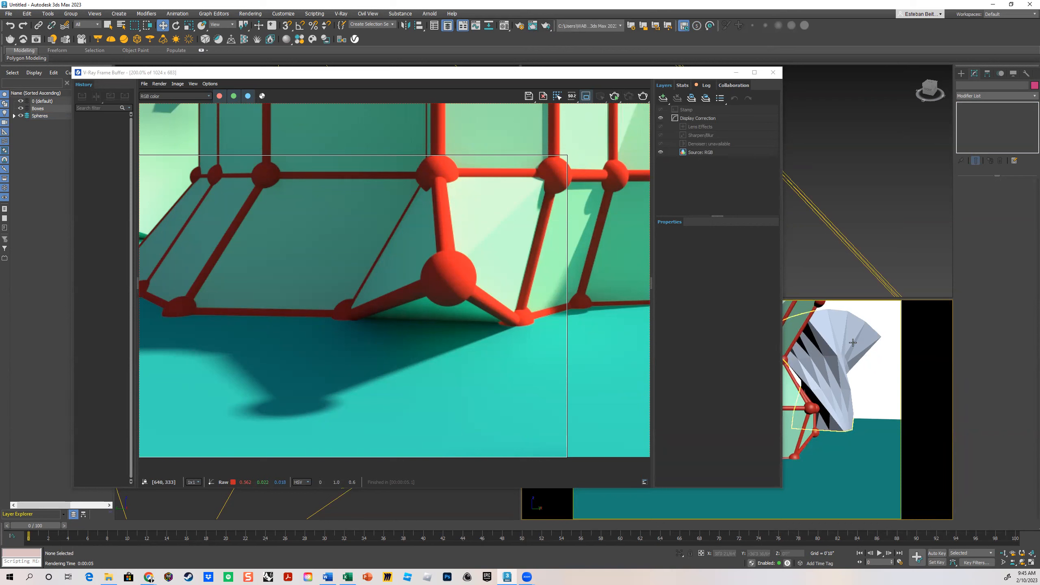
click(642, 96)
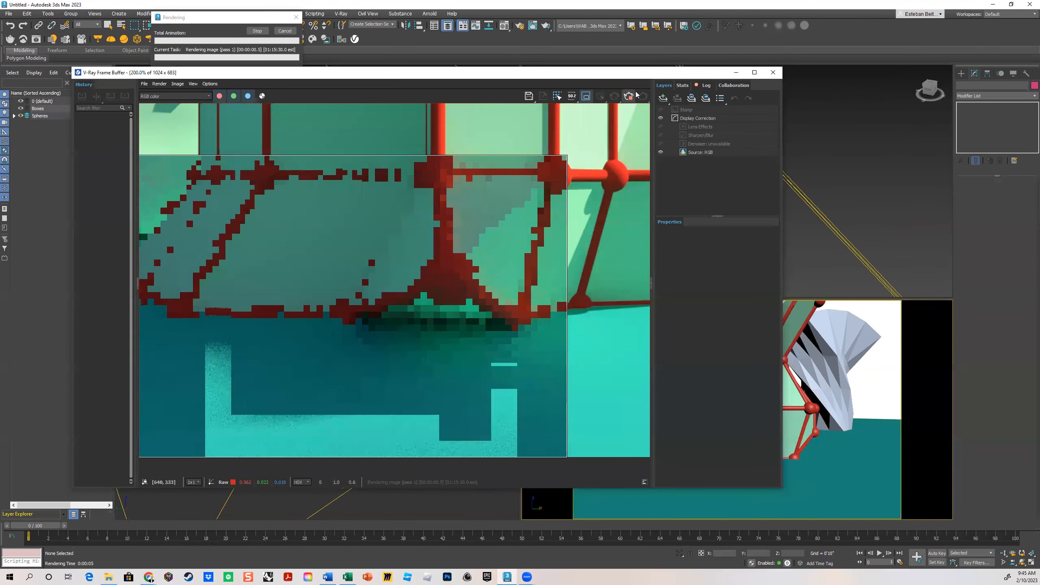
scroll(509, 268, down, 2)
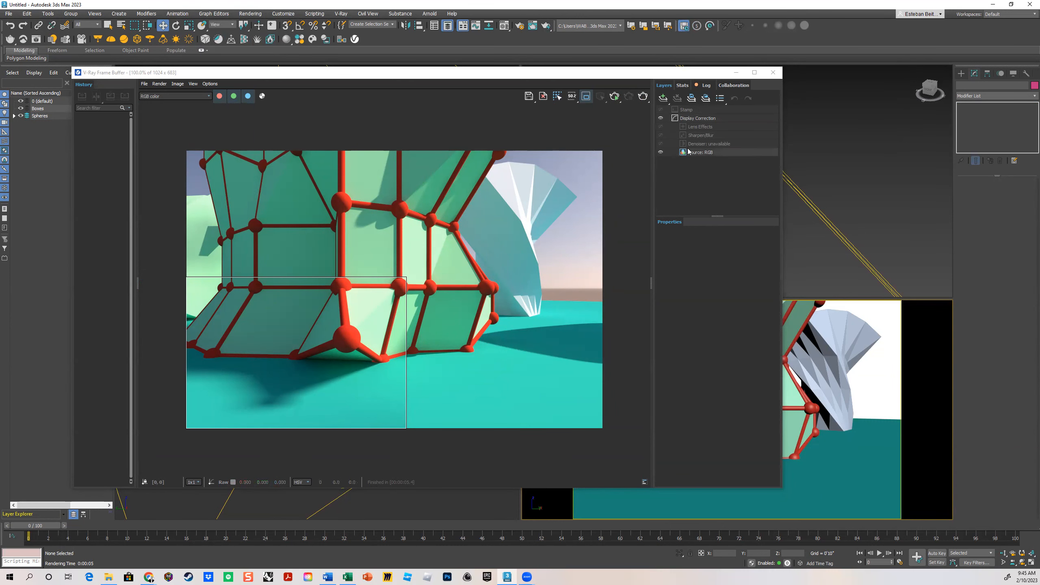
drag(659, 74, 7, 85)
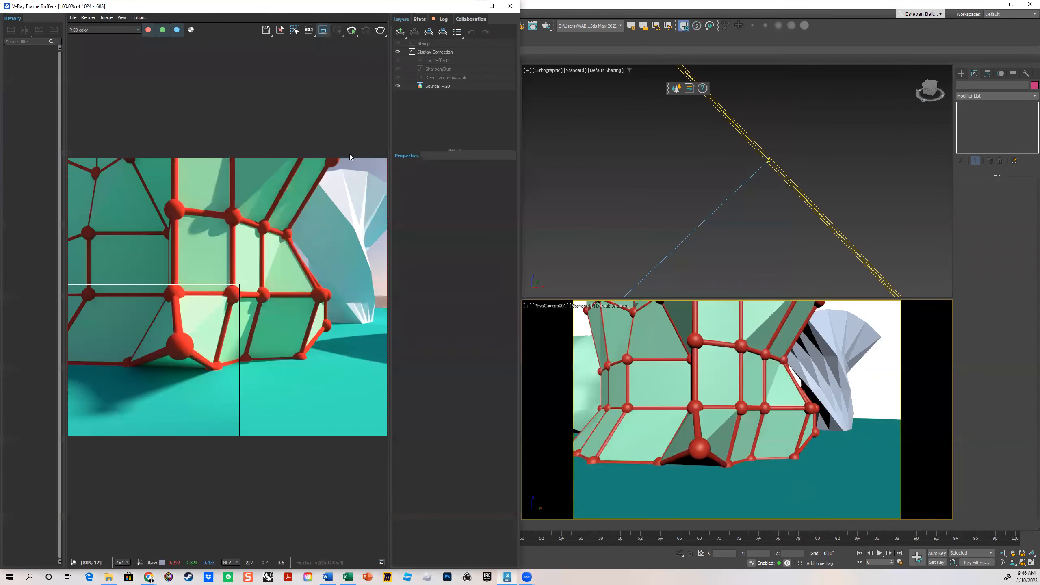
- Close the frame buffer, select the VRaySun in the Top view and set its size multiplier to 0.1
click(510, 6)
click(381, 150)
drag(1019, 208, 988, 209)
key(BackSpace)
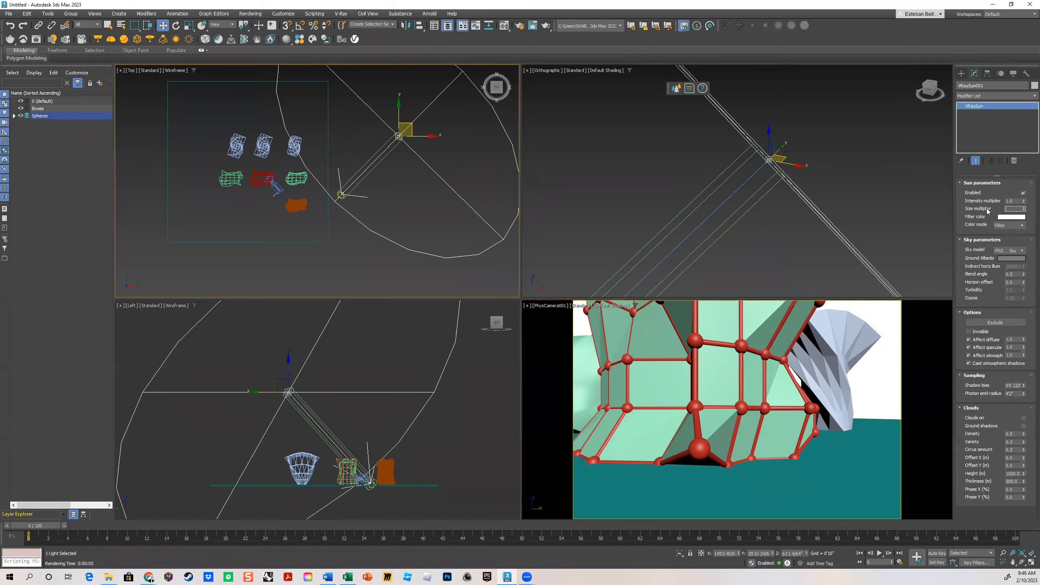
text(0.1)
key(Return)
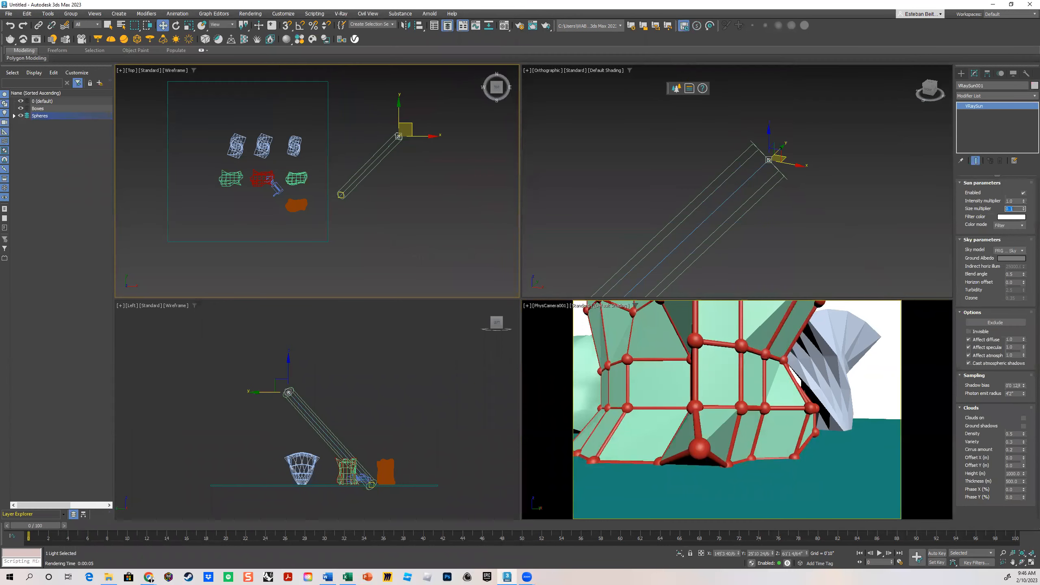
- Deselect the VRaySun by activating the camera view and render the marked region again
click(532, 26)
click(934, 331)
click(678, 90)
- Examine how sharp the ground shadow's edges are in the rendered region, compare with the whole image, and close the frame buffer
scroll(328, 385, up, 1)
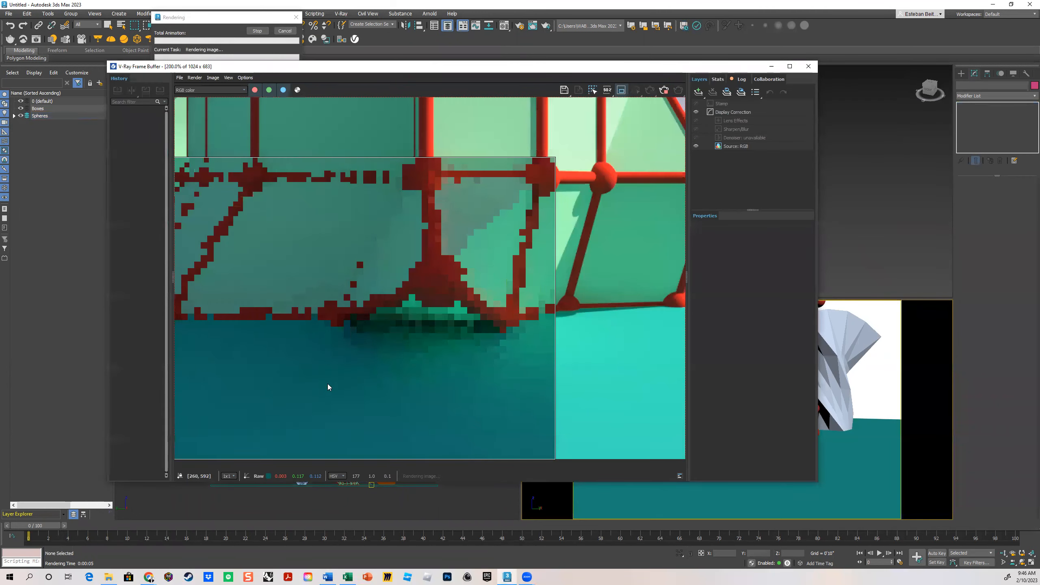
scroll(429, 385, up, 1)
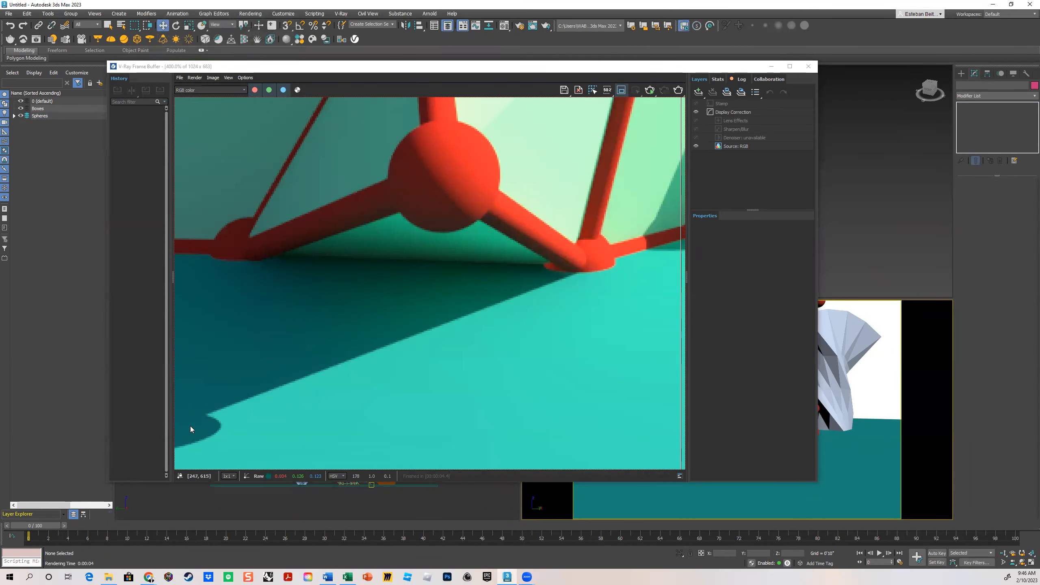
scroll(191, 429, down, 1)
scroll(332, 417, down, 1)
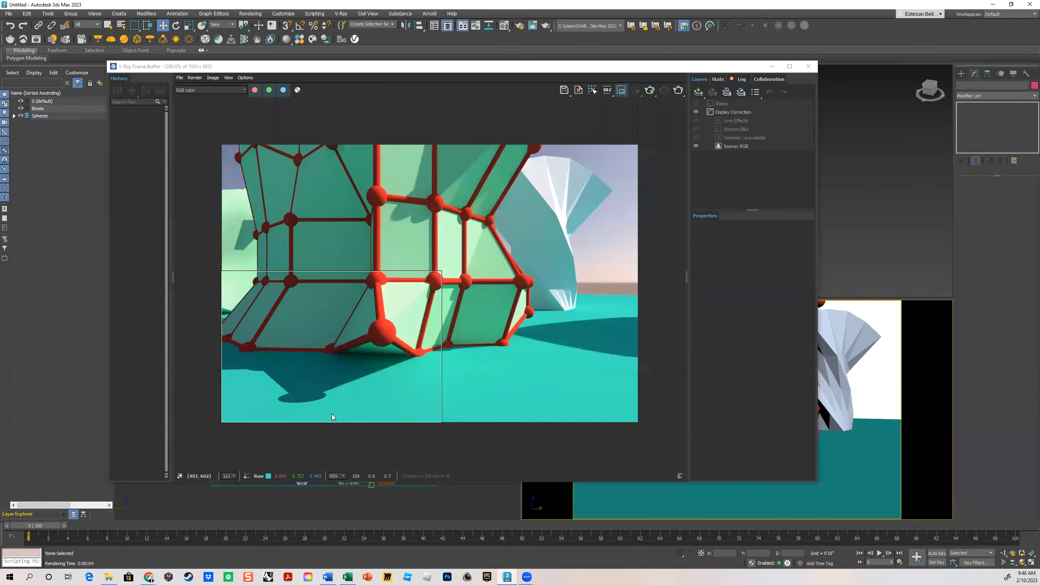
scroll(332, 416, down, 2)
scroll(360, 328, up, 3)
scroll(240, 409, up, 2)
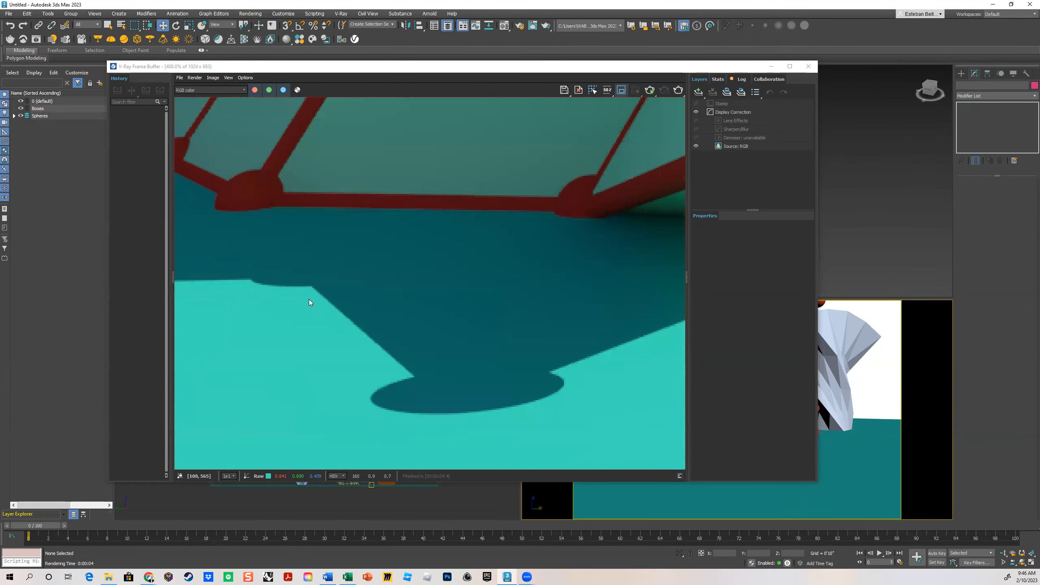
scroll(309, 299, down, 2)
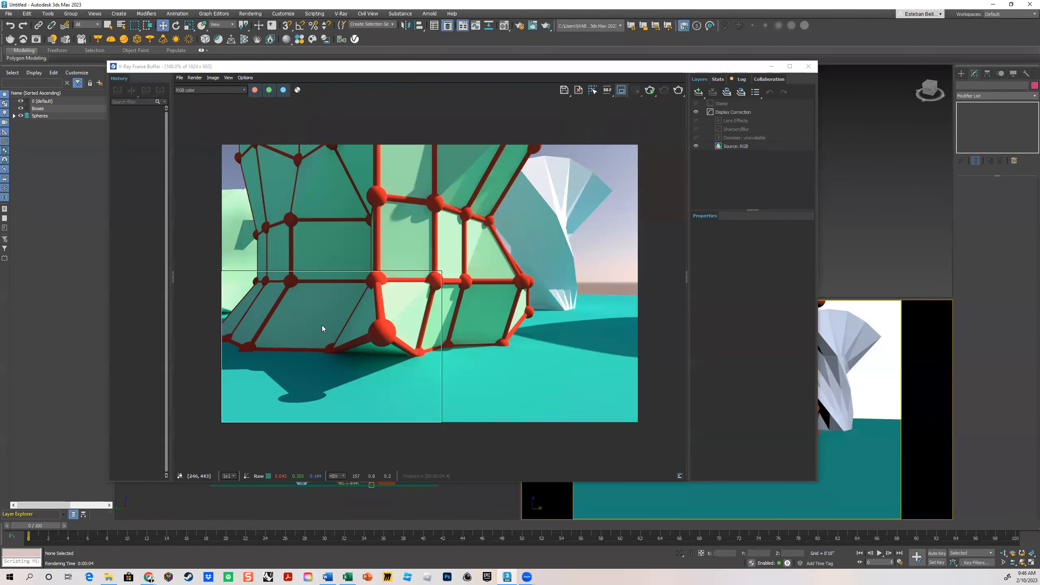
scroll(371, 387, up, 1)
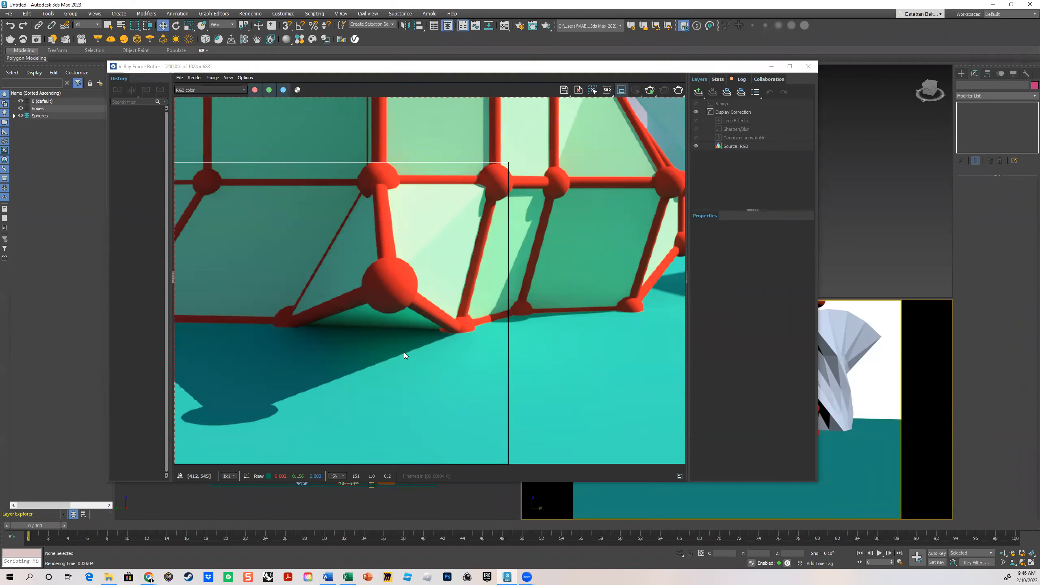
scroll(403, 352, down, 2)
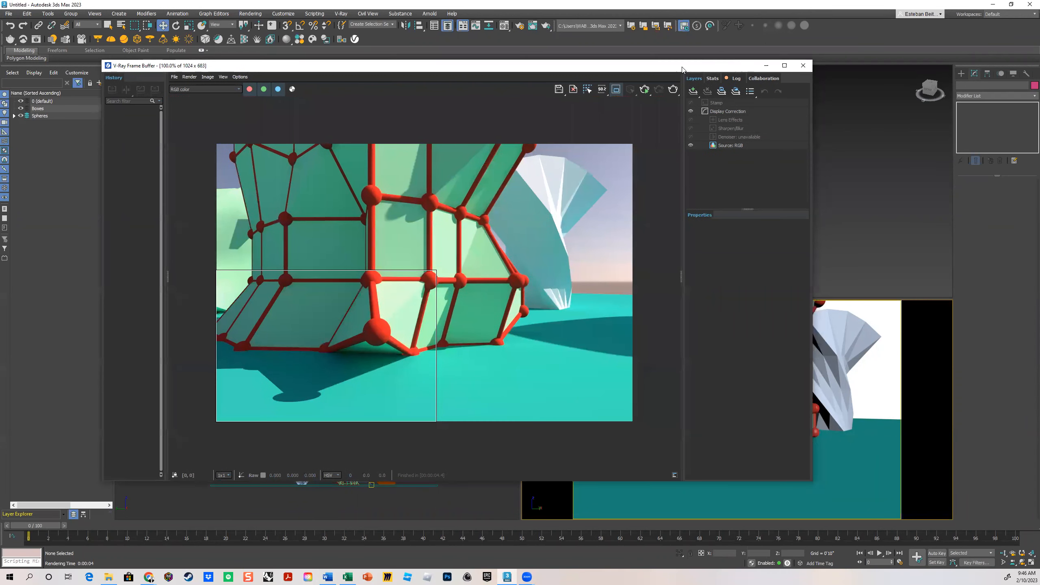
click(808, 66)
- Select the VRaySun in the Top view and set its size multiplier to 2.0
click(400, 136)
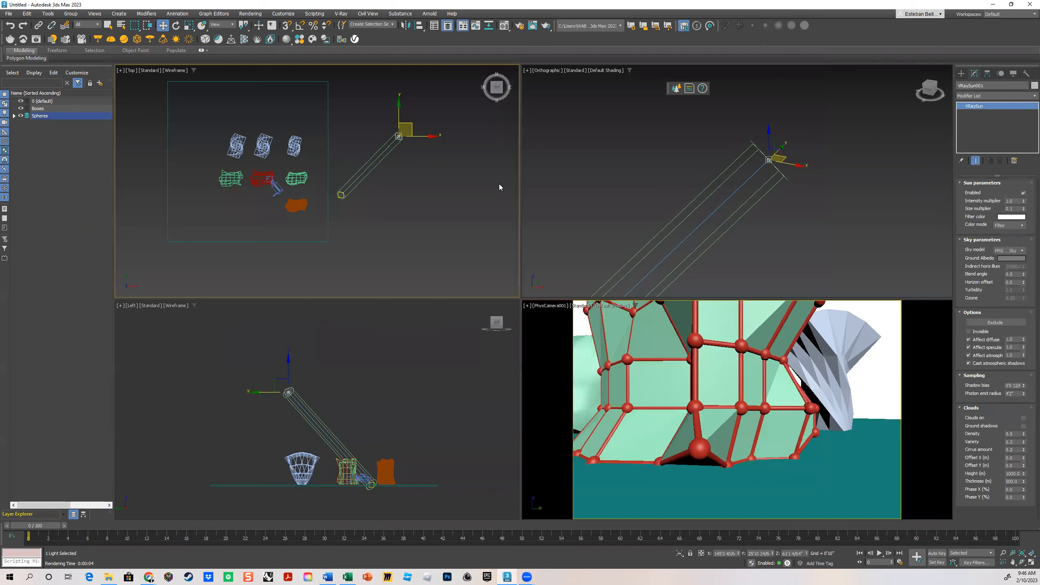
double_click(1012, 208)
text(2)
key(Return)
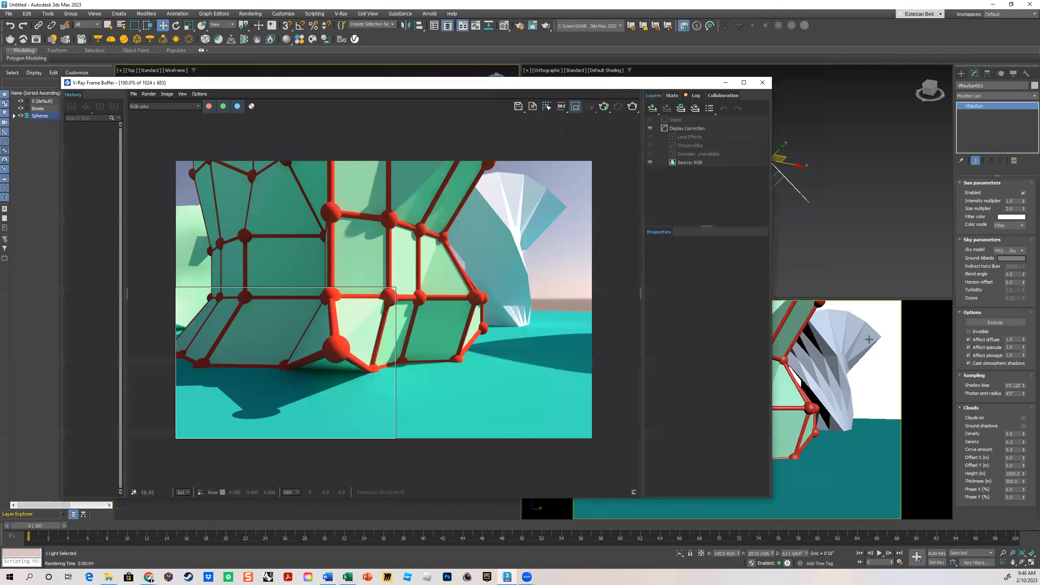
- Render the marked region from the camera view and move the frame buffer aside to uncover the sun in the Orthographic view
click(920, 325)
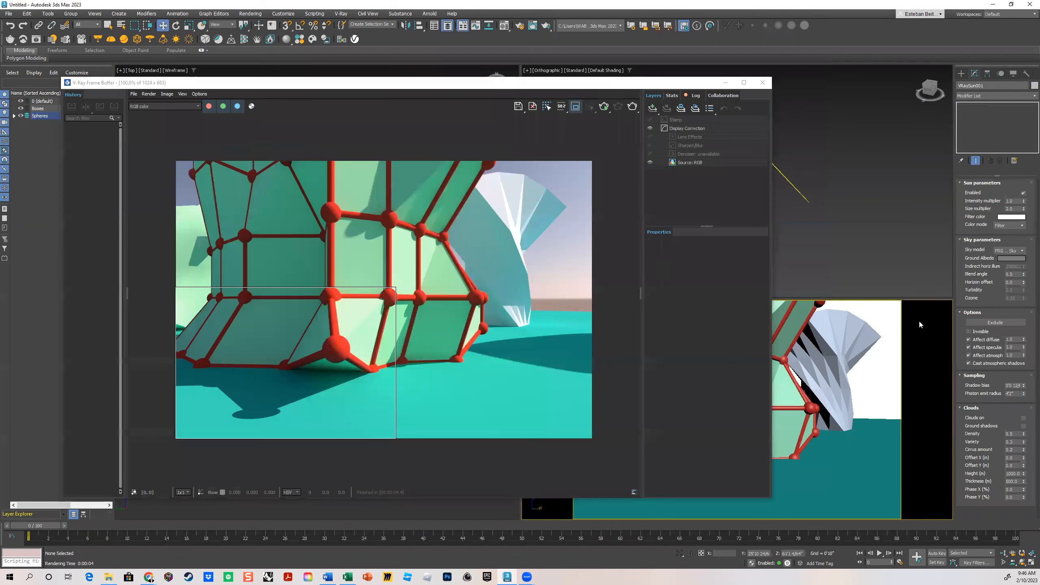
click(633, 107)
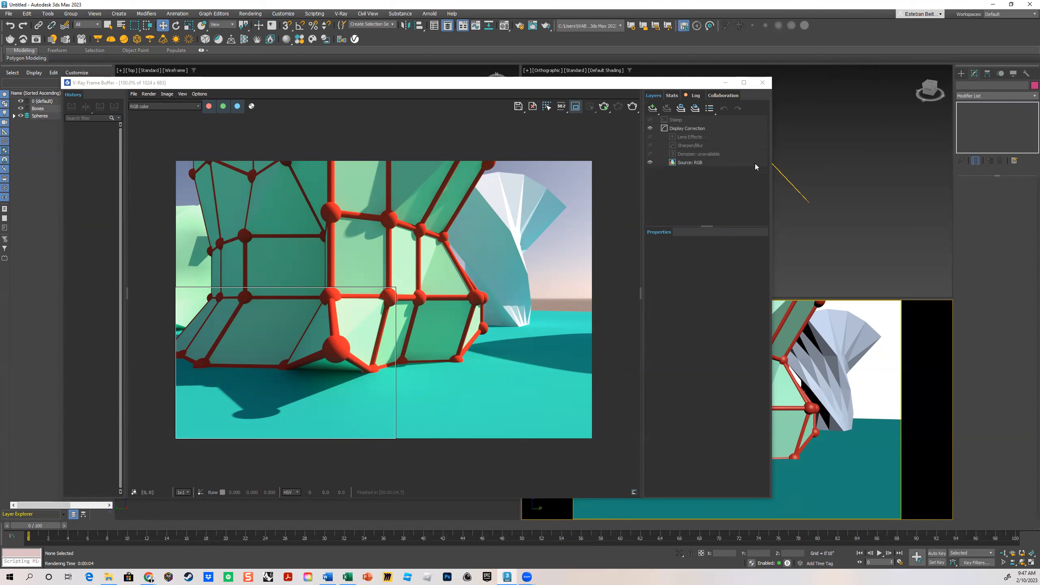
drag(702, 83, 644, 73)
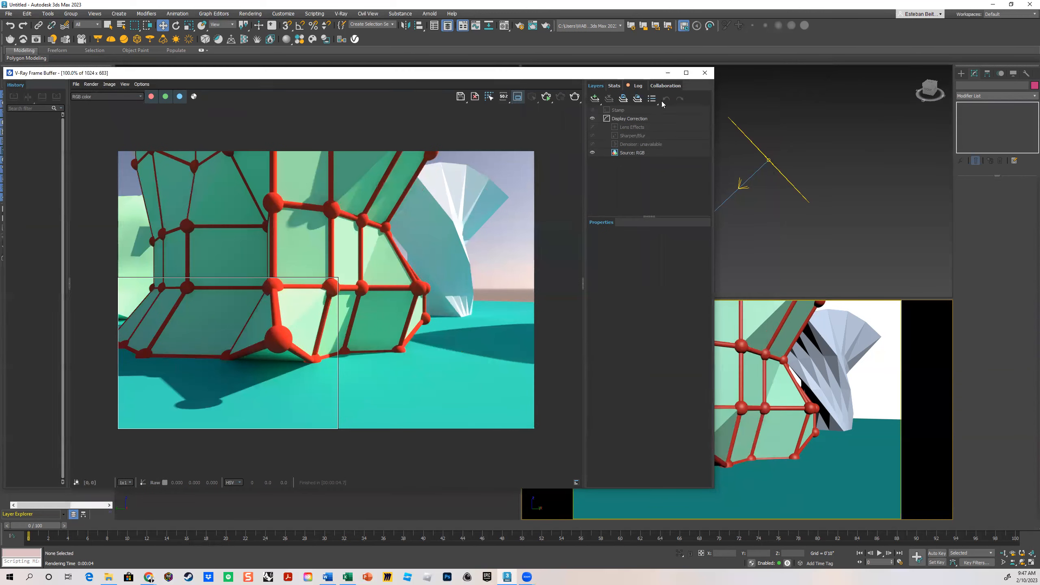
- Select the VRaySun, turn off region rendering and set the sun's filter color to a light orange
click(780, 172)
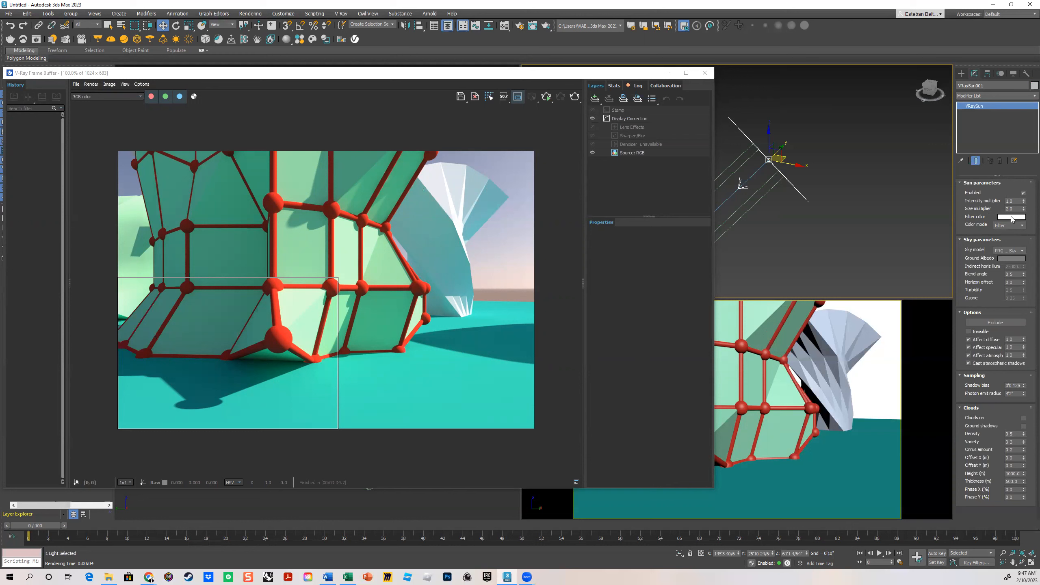
click(518, 97)
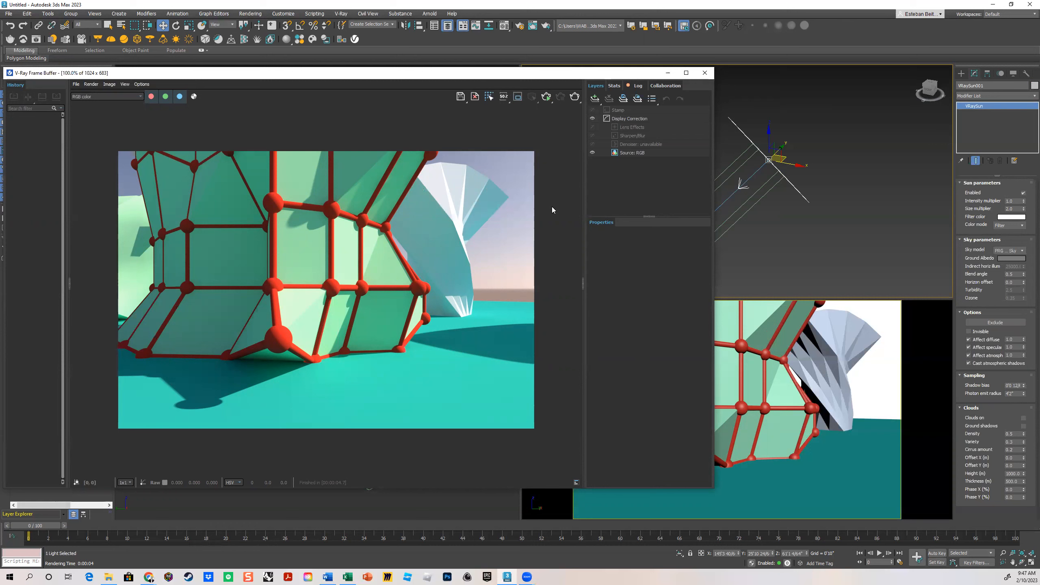
click(1002, 219)
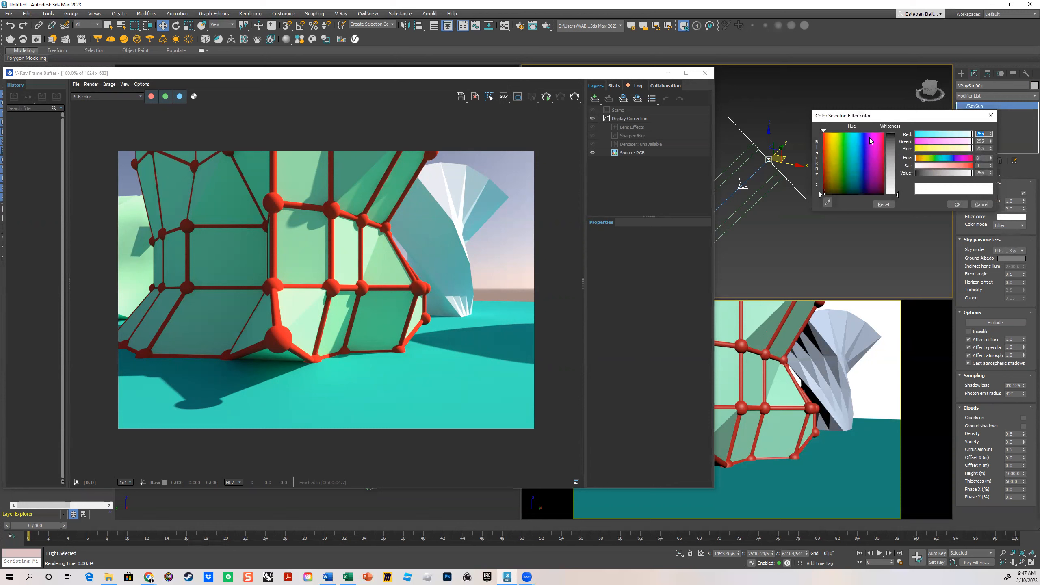
click(824, 139)
click(892, 143)
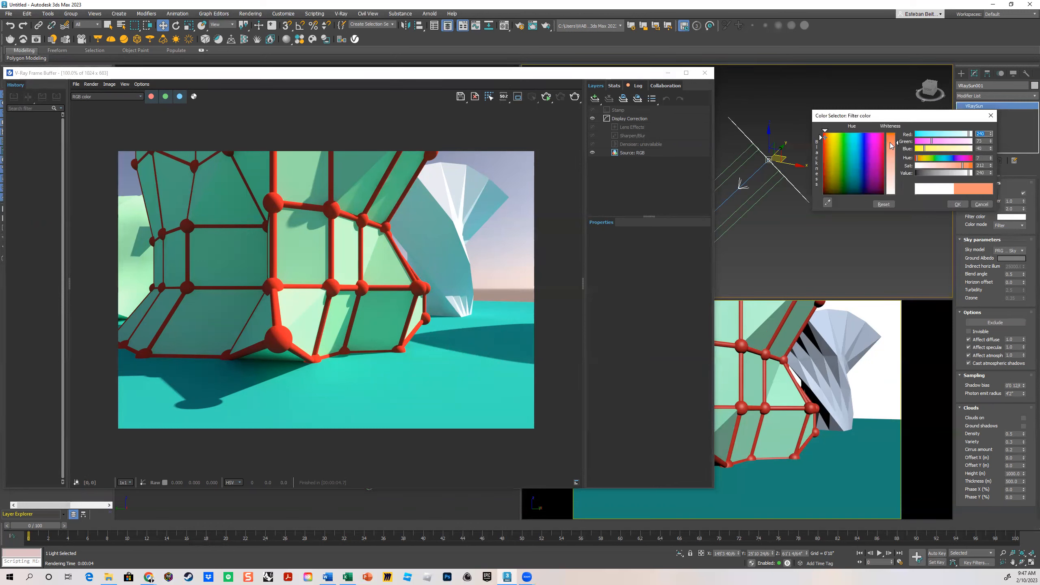
click(957, 204)
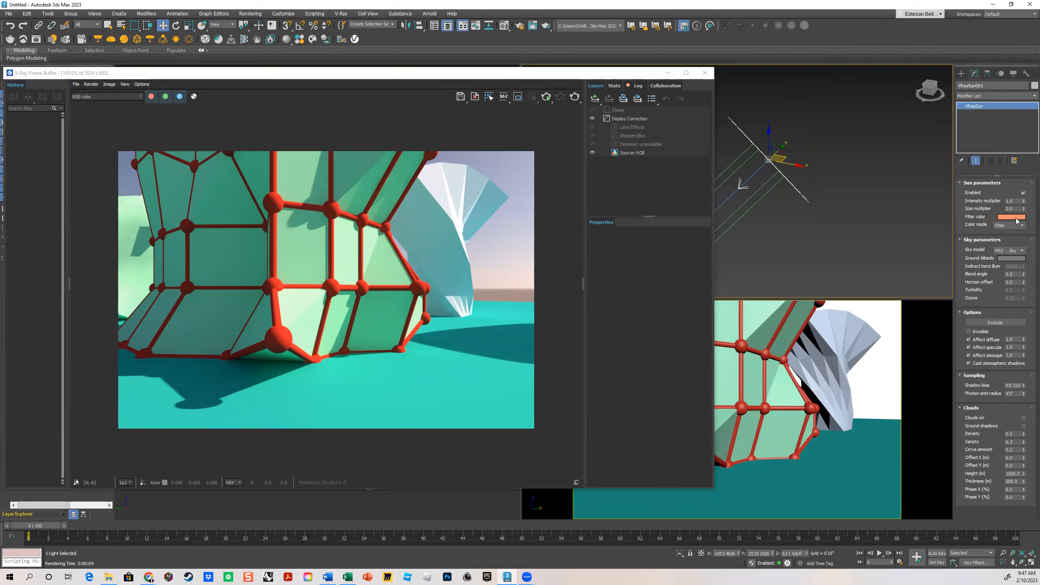
- Render the full image from the camera view and mark the image's right half as the render region
click(941, 318)
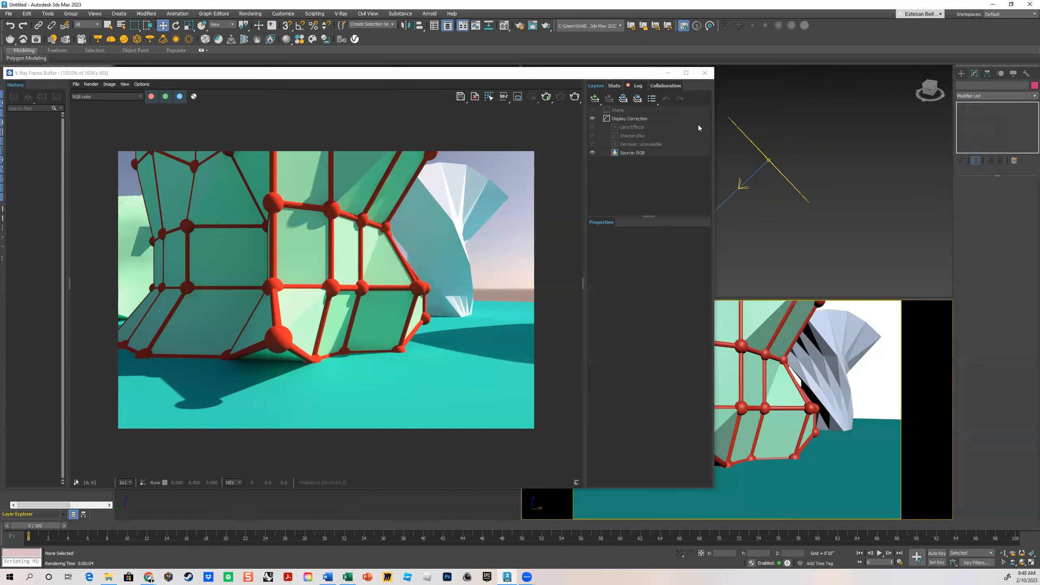
click(575, 99)
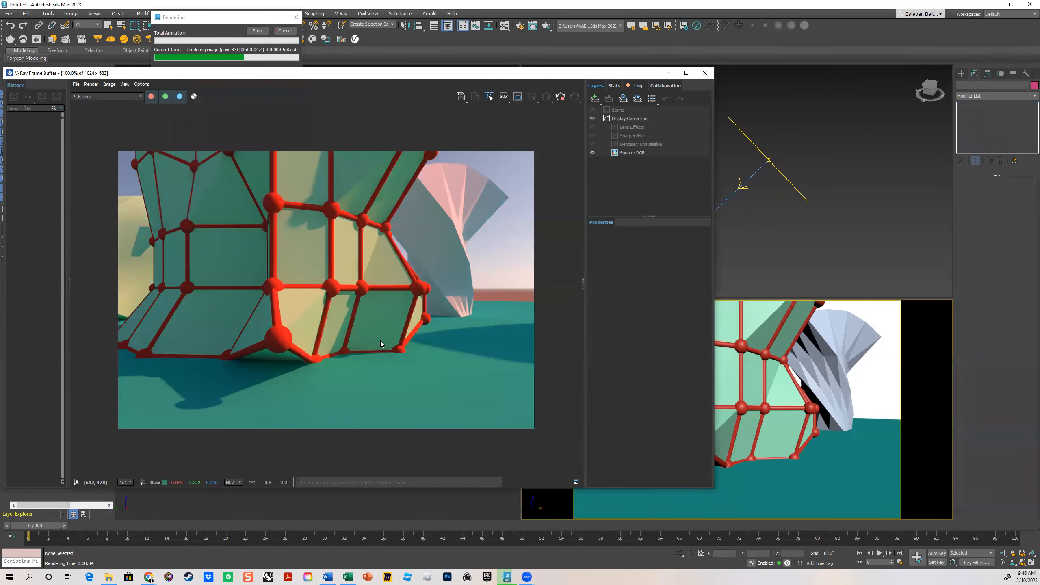
click(517, 97)
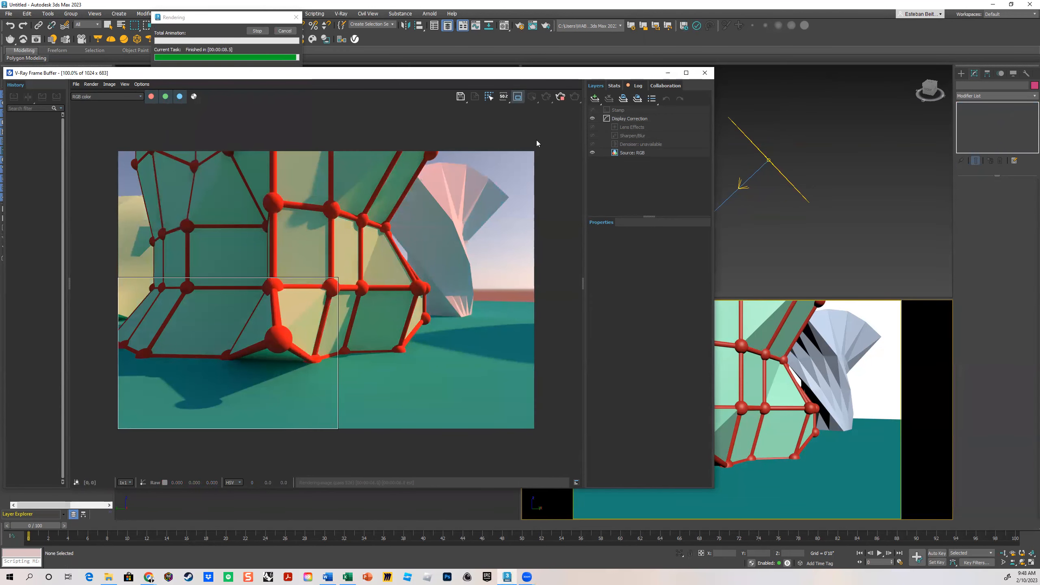
drag(540, 140, 326, 446)
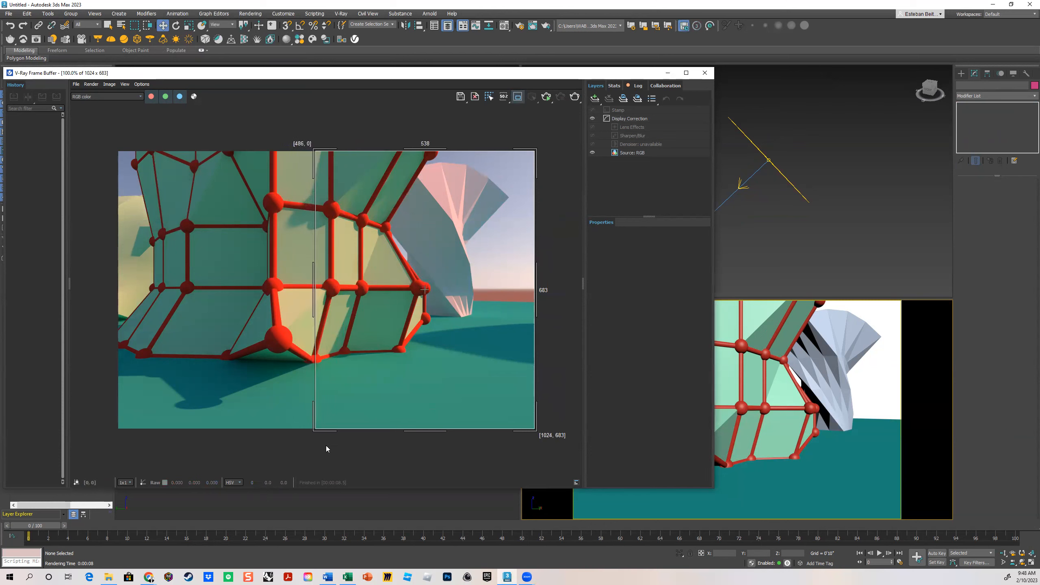
- Set the VRaySun's filter color back to white and render the right-half region from the camera view for comparison
click(778, 171)
click(1015, 218)
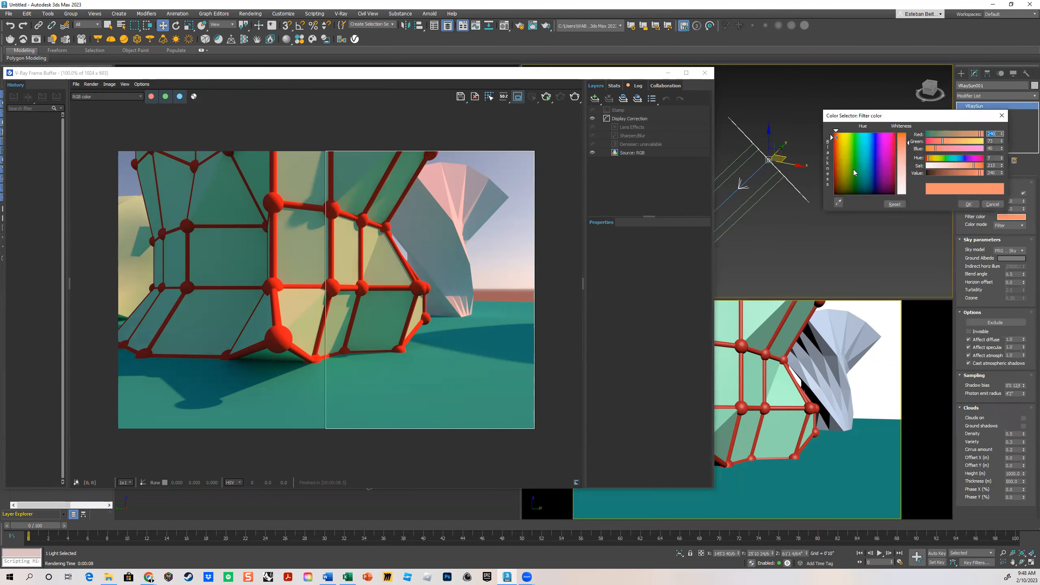
drag(904, 143, 904, 194)
click(968, 204)
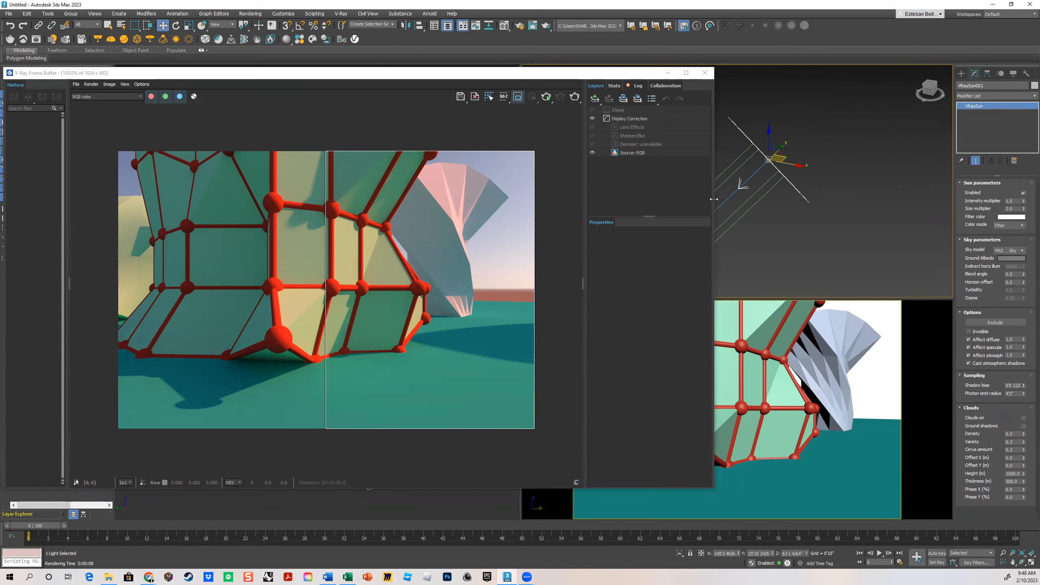
click(872, 320)
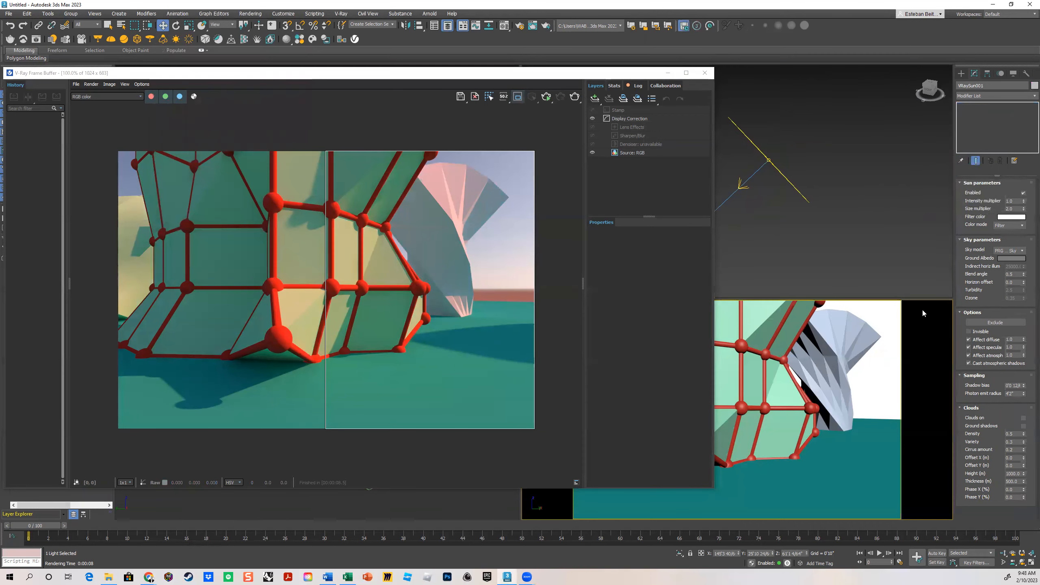
click(563, 98)
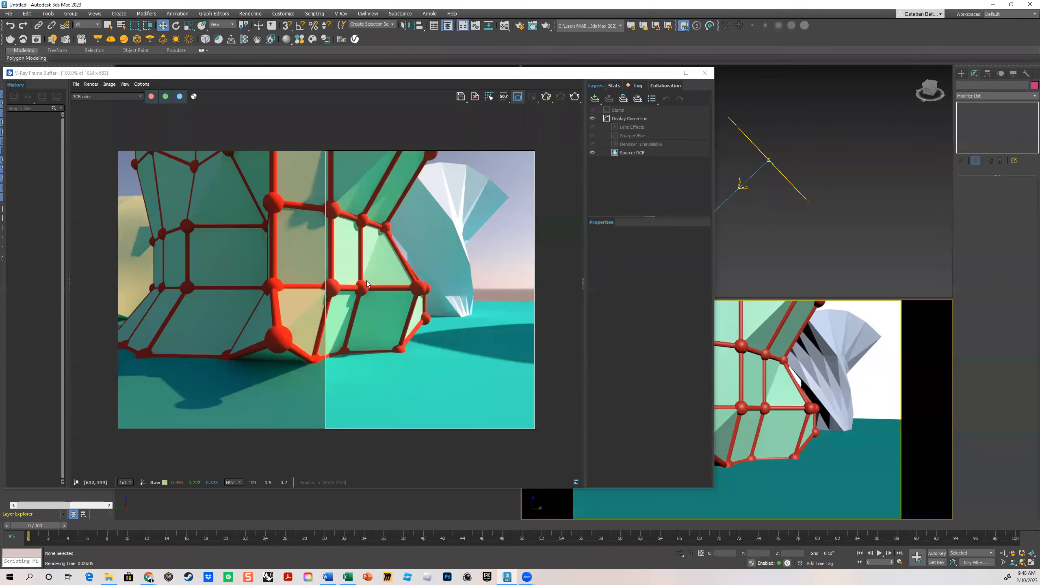
- Select the VRaySun and set its filter color to a bright magenta
click(798, 193)
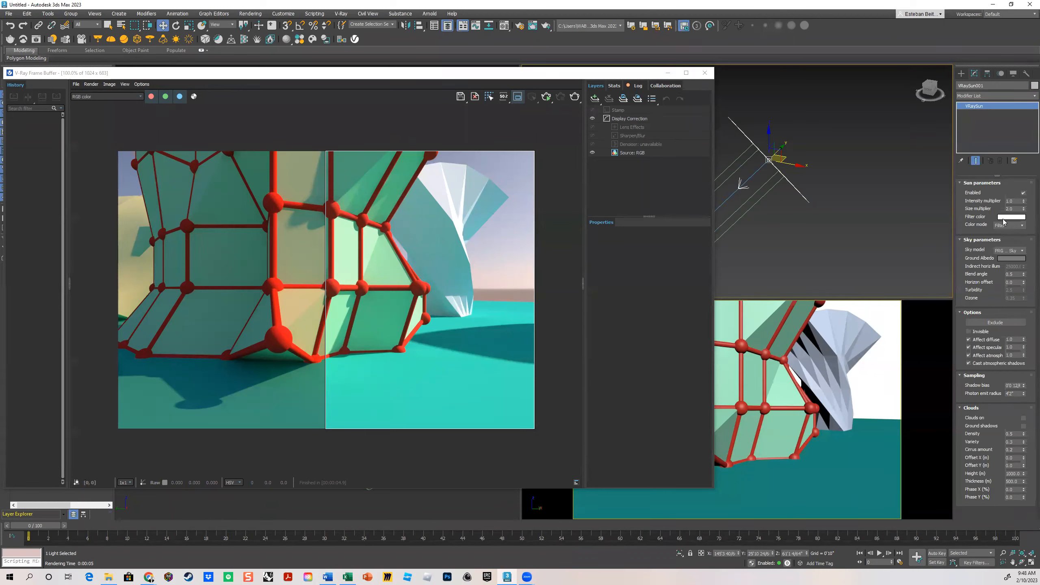
click(1010, 217)
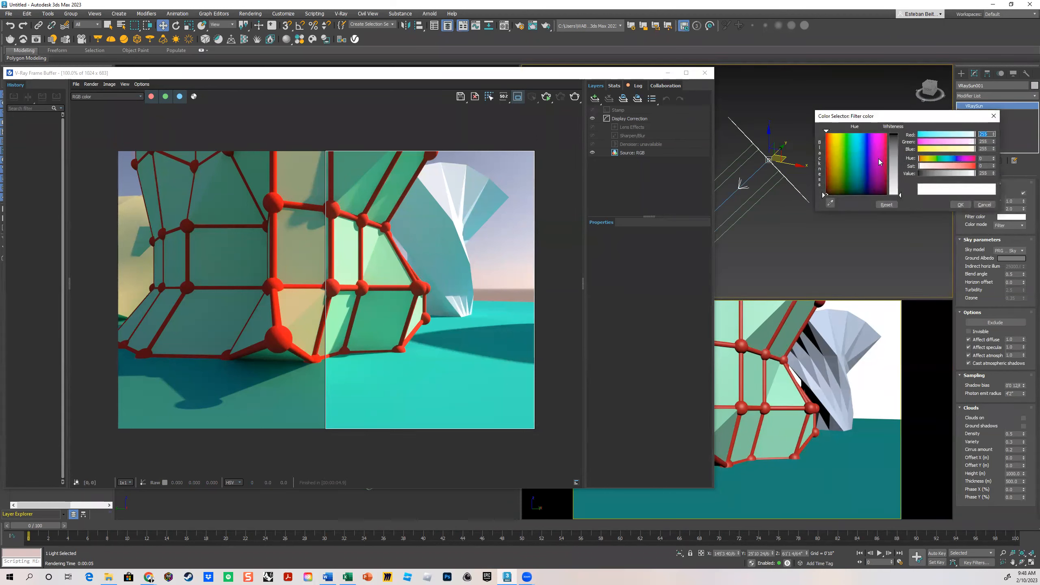
click(874, 136)
click(893, 142)
click(960, 204)
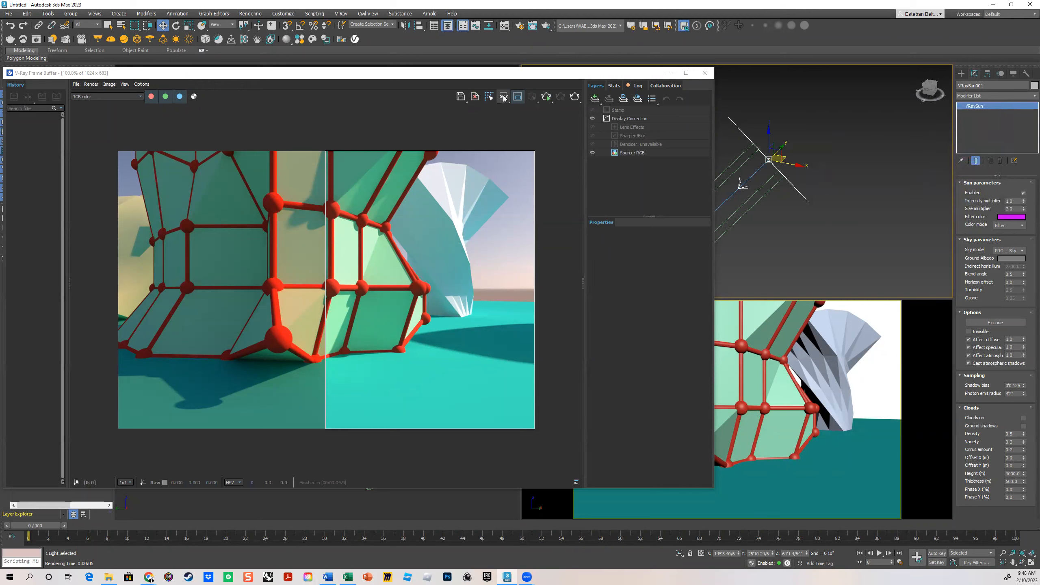
- Turn off region rendering and render the full image from the camera view
click(518, 97)
click(885, 330)
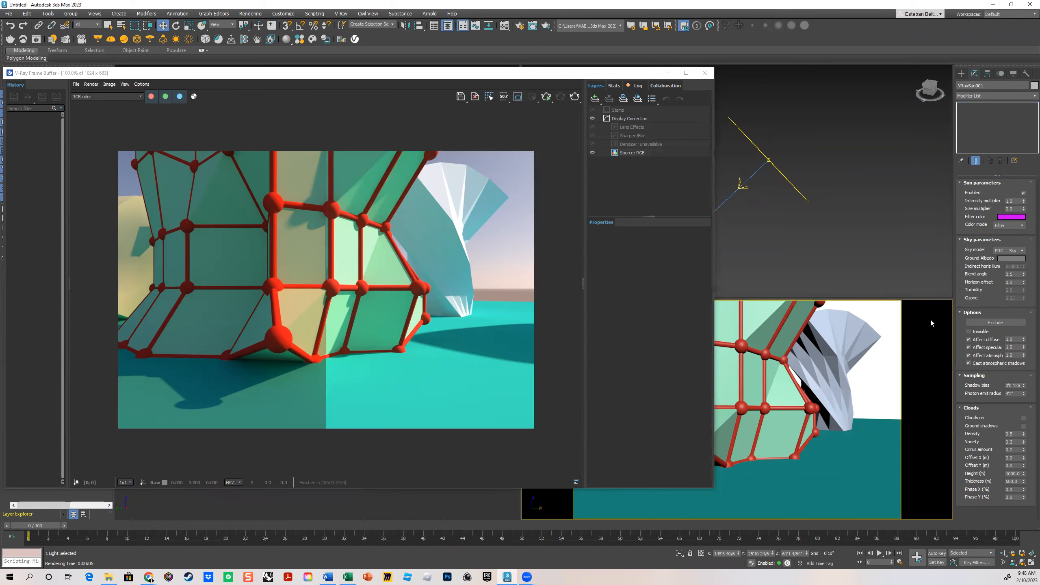
click(572, 97)
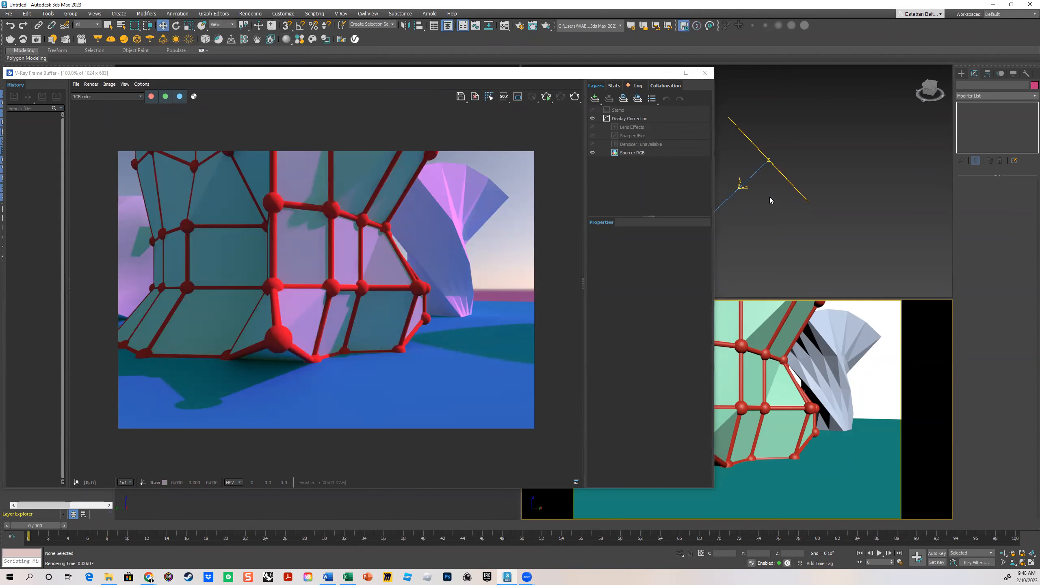
- Select the VRaySun in the Orthographic view and return its filter color to white
click(779, 169)
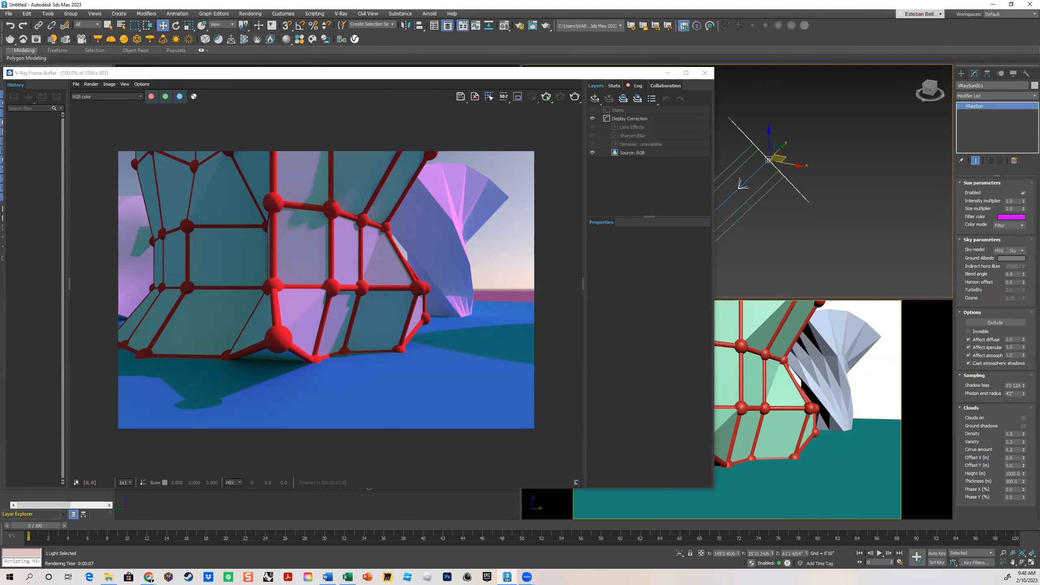
click(1020, 217)
drag(916, 133, 917, 192)
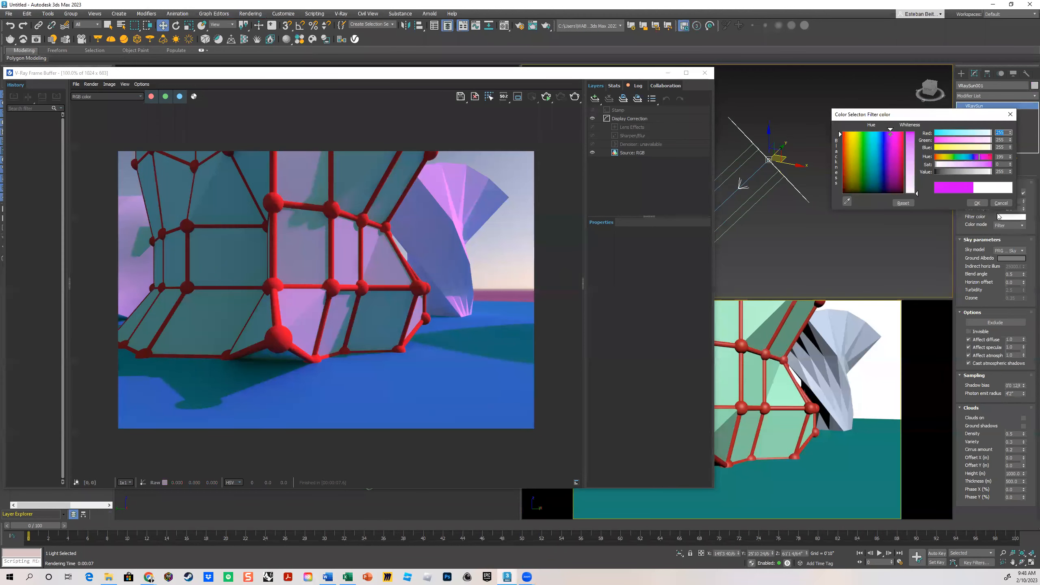
click(978, 203)
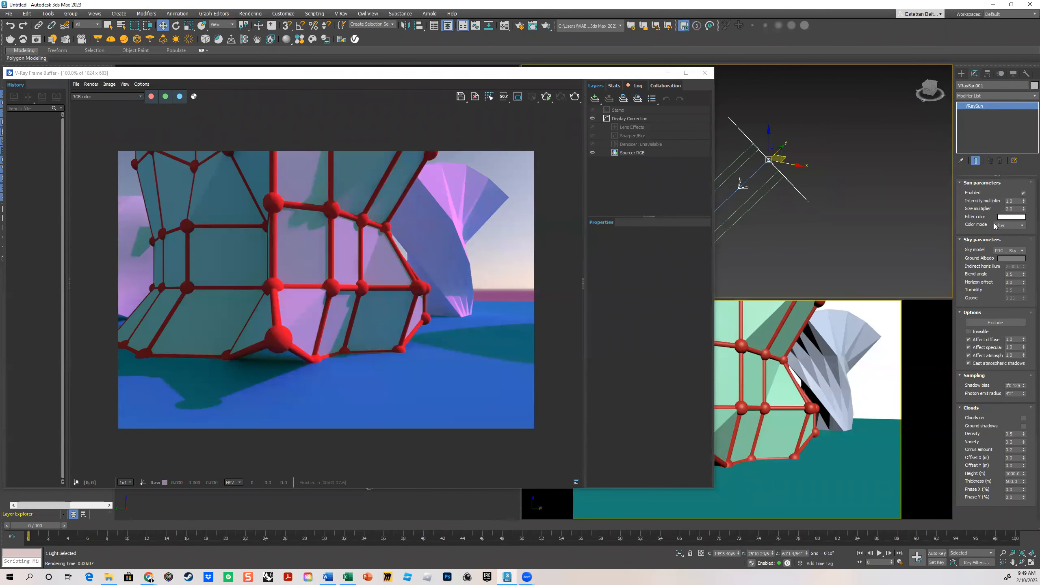
- Keep the VRaySun's color mode on Filter and render the full image from the camera view
click(1022, 226)
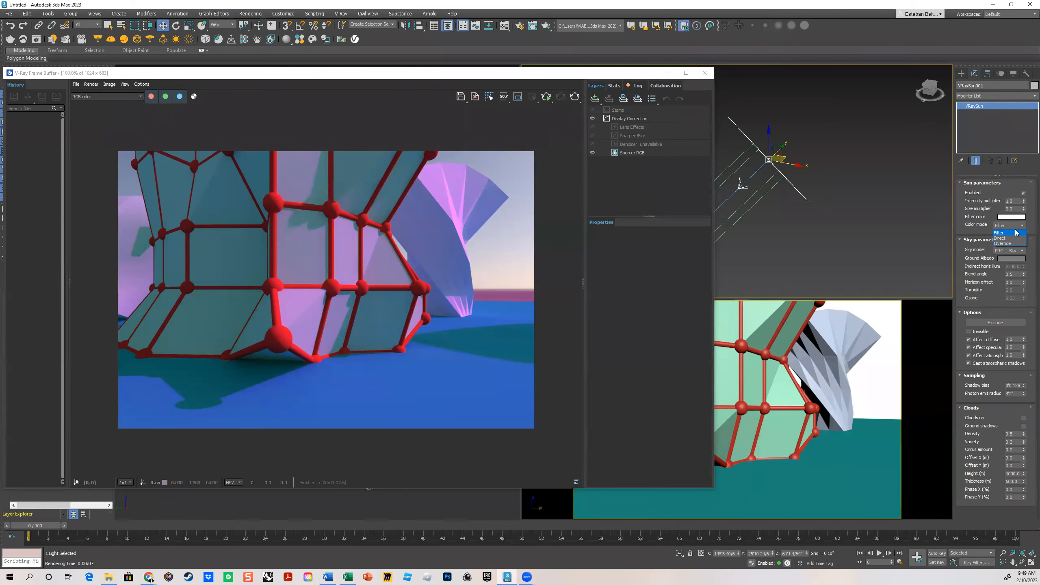
click(1003, 234)
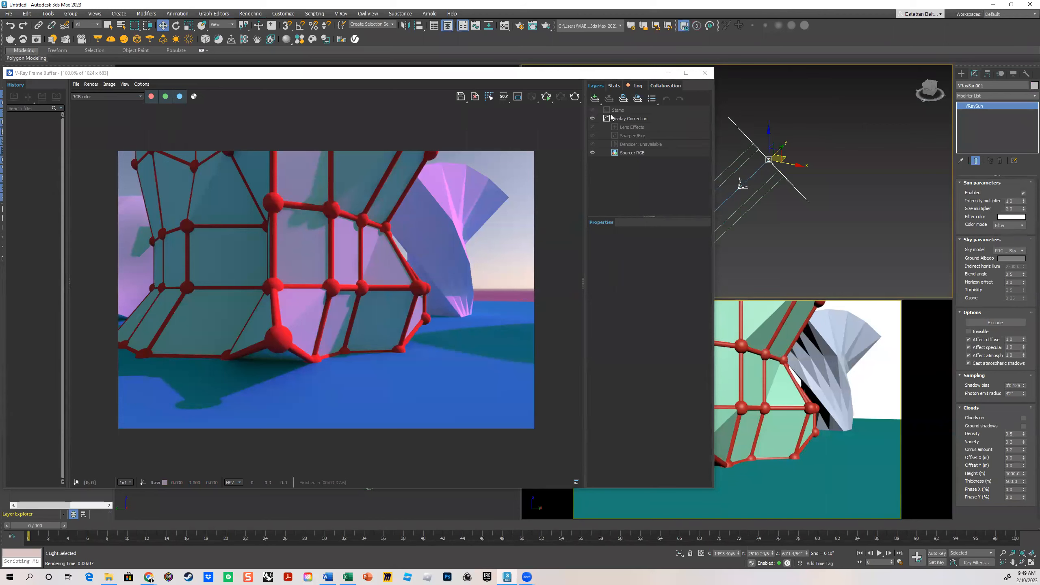
click(575, 97)
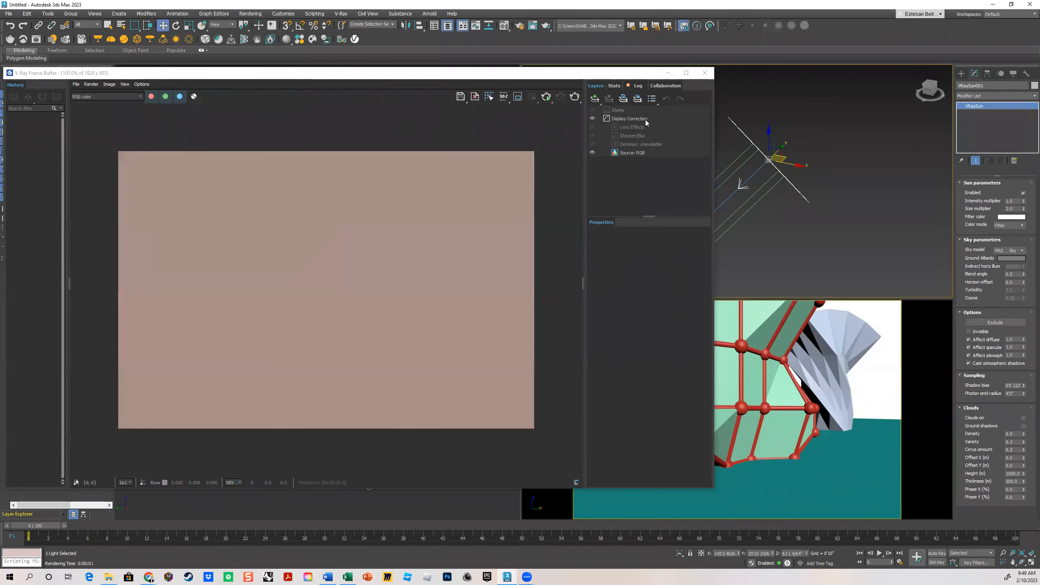
click(813, 150)
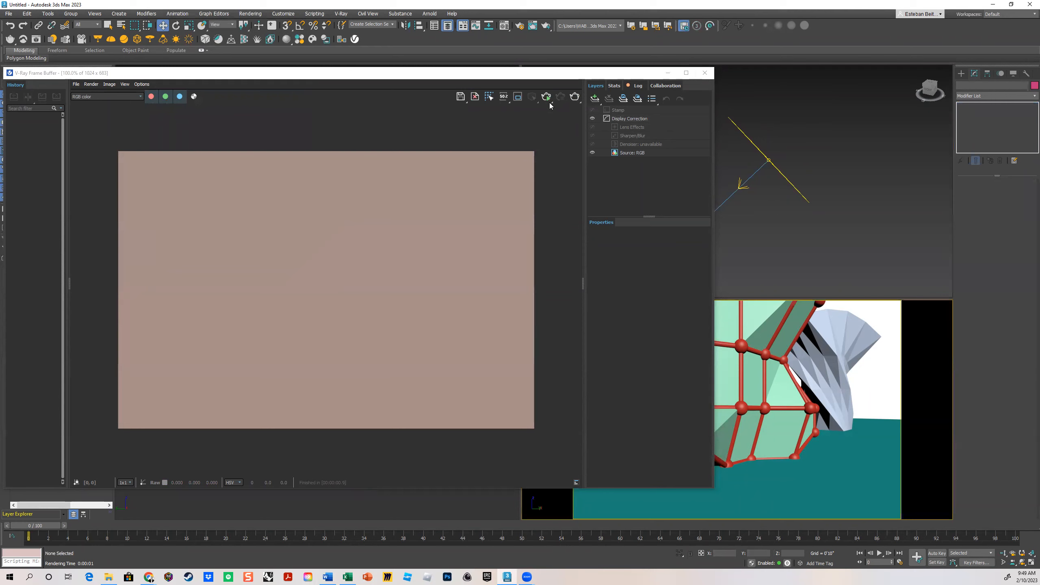
click(576, 97)
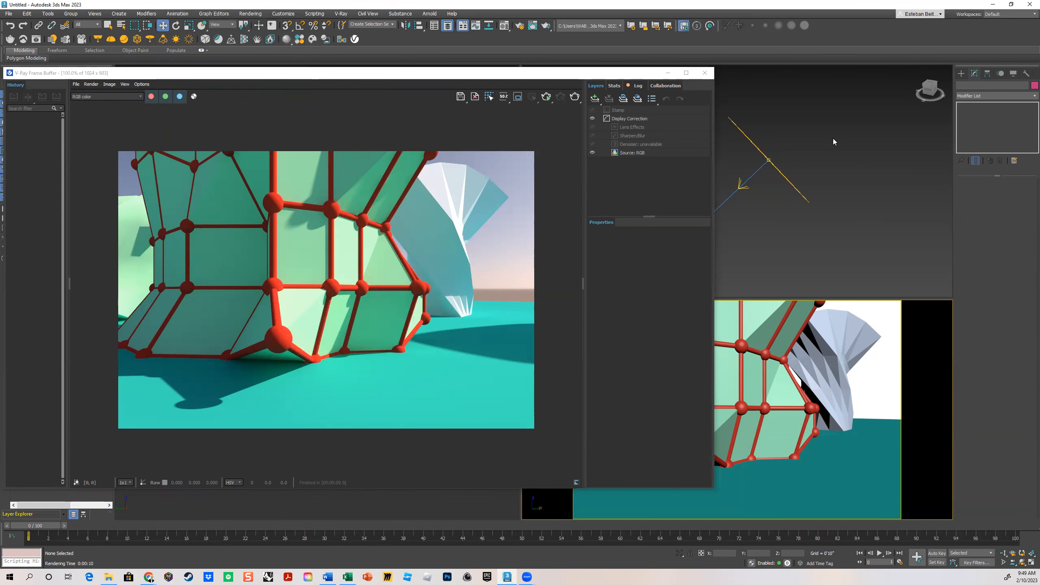
- Set the VRaySun's color mode to Direct and render the camera view for comparison
click(792, 186)
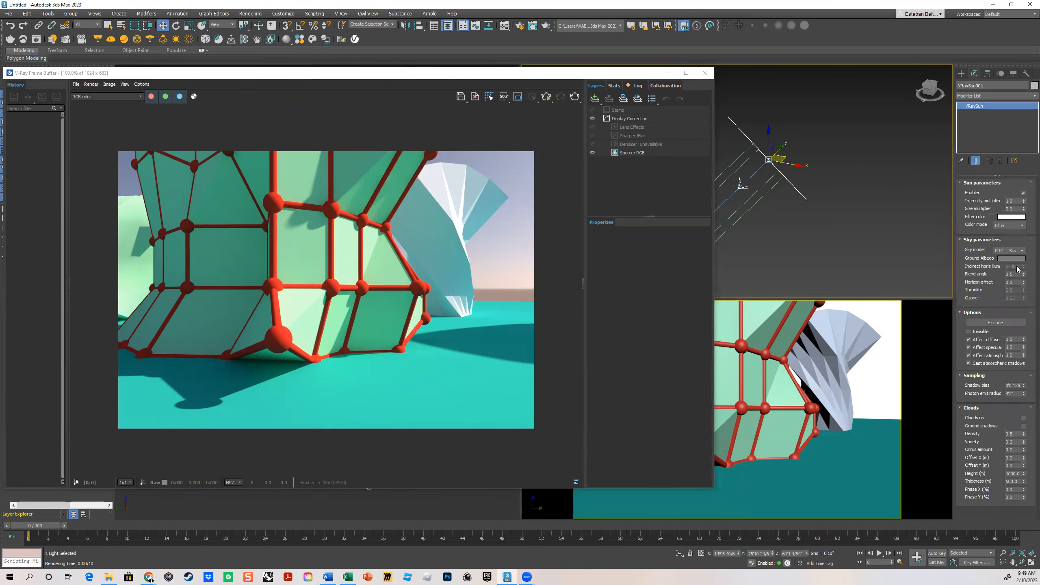
click(1015, 226)
click(1006, 239)
click(570, 98)
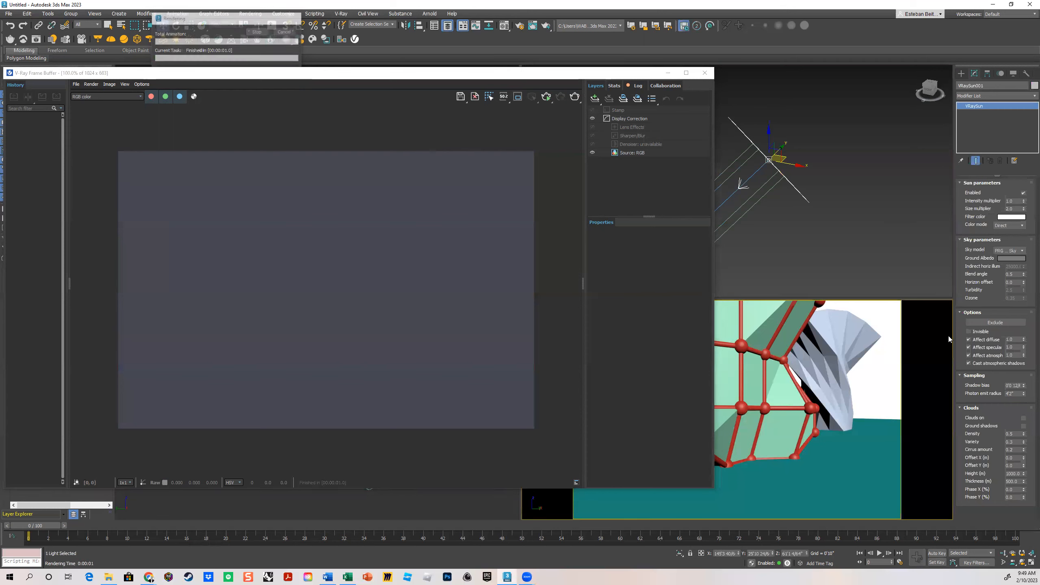
click(575, 98)
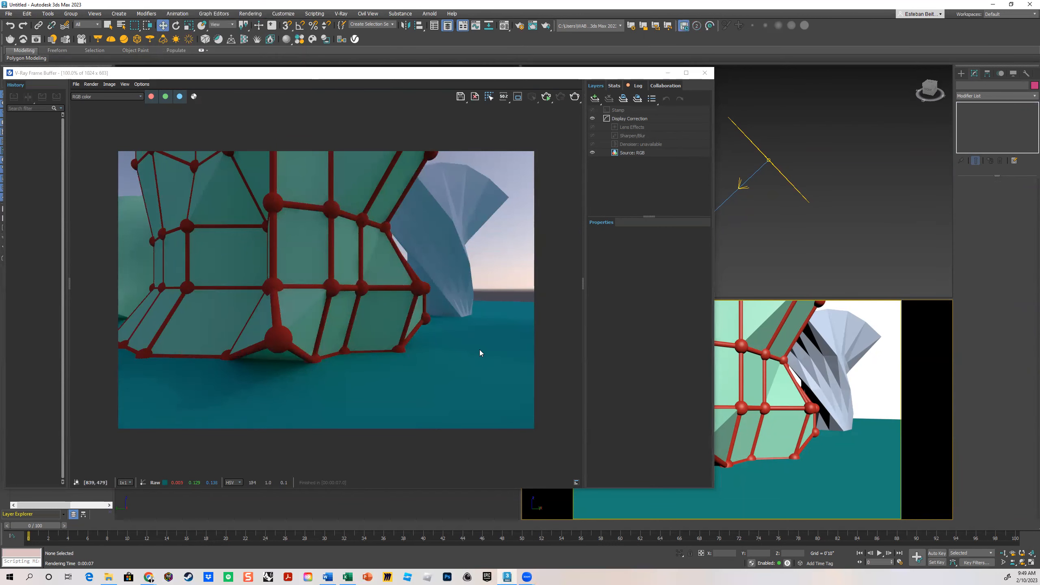
- Switch the VRaySun's color mode to Override and render the camera view again
click(786, 179)
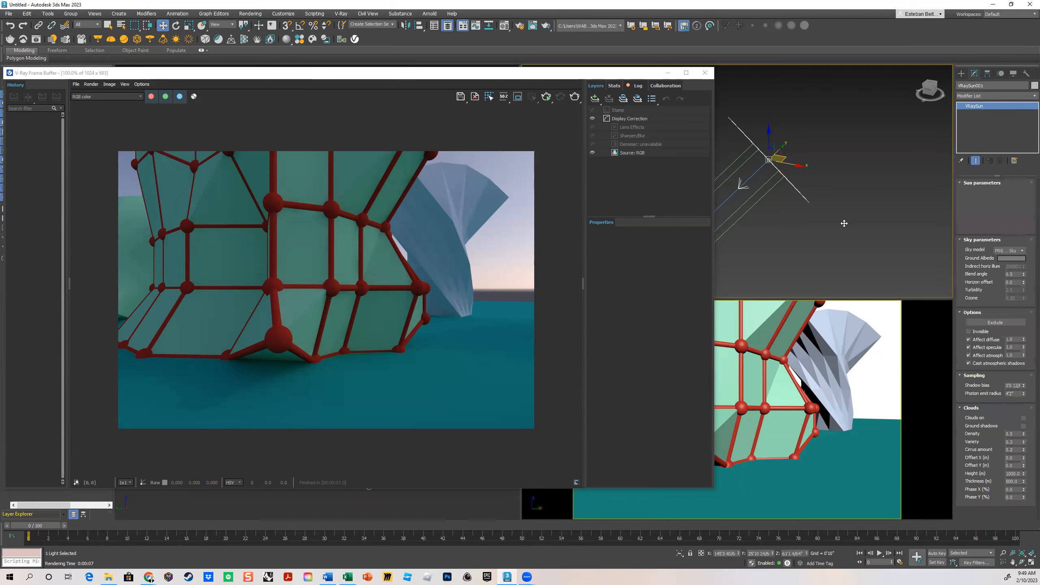
click(1013, 225)
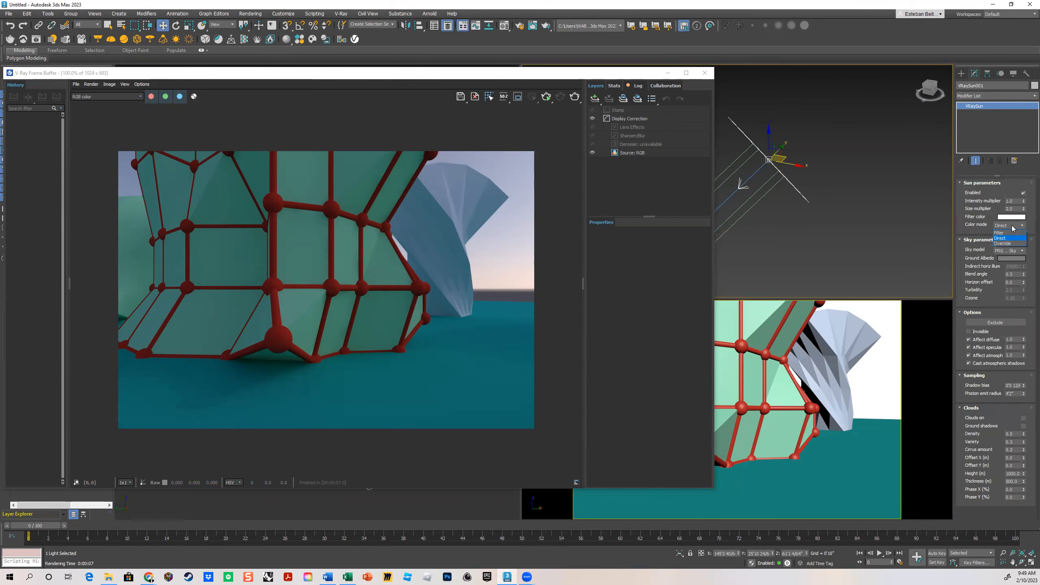
click(1011, 243)
middle_click(921, 322)
click(921, 322)
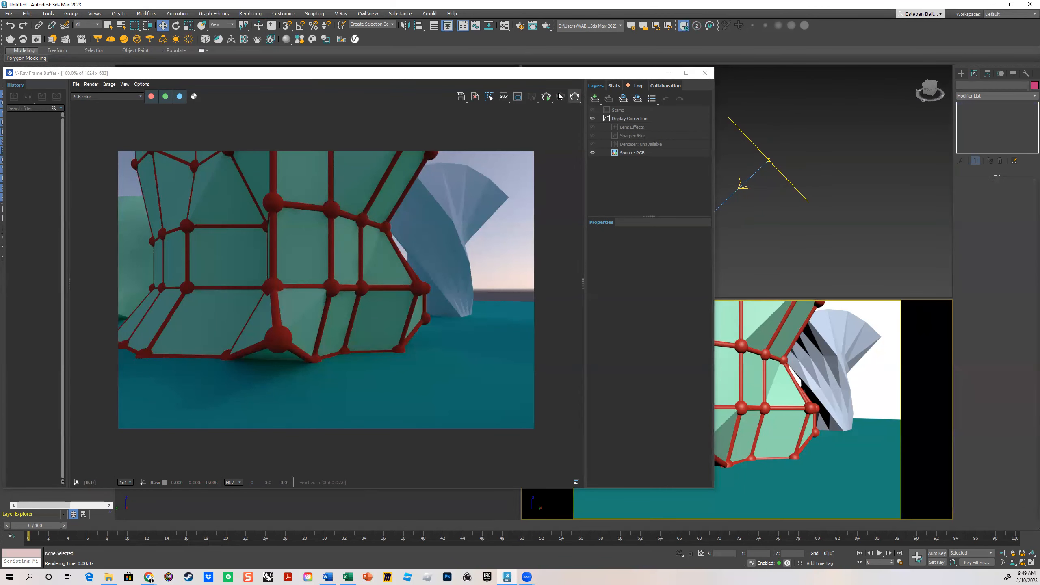
click(576, 99)
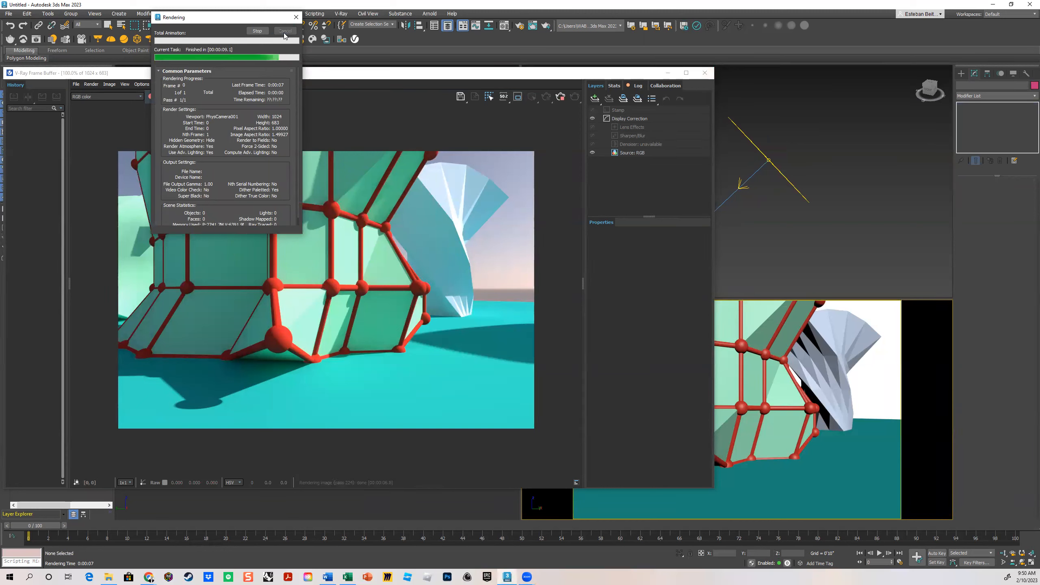
- Select the VRaySun and return its color mode to Filter
click(802, 192)
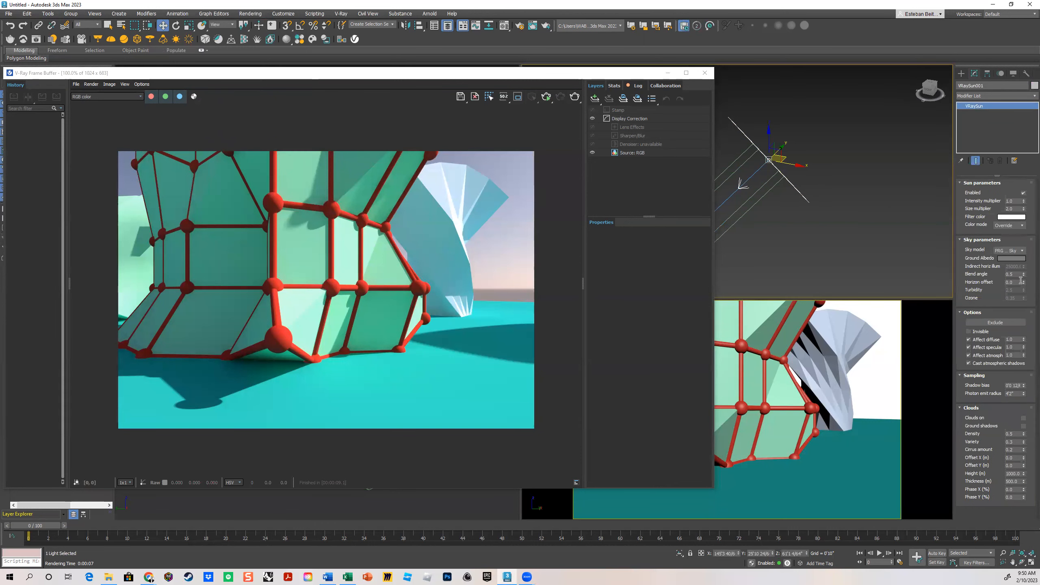
click(1009, 225)
click(1004, 233)
- Change the VRaySun's sky model to CIE Overcast and render the camera view
click(1023, 251)
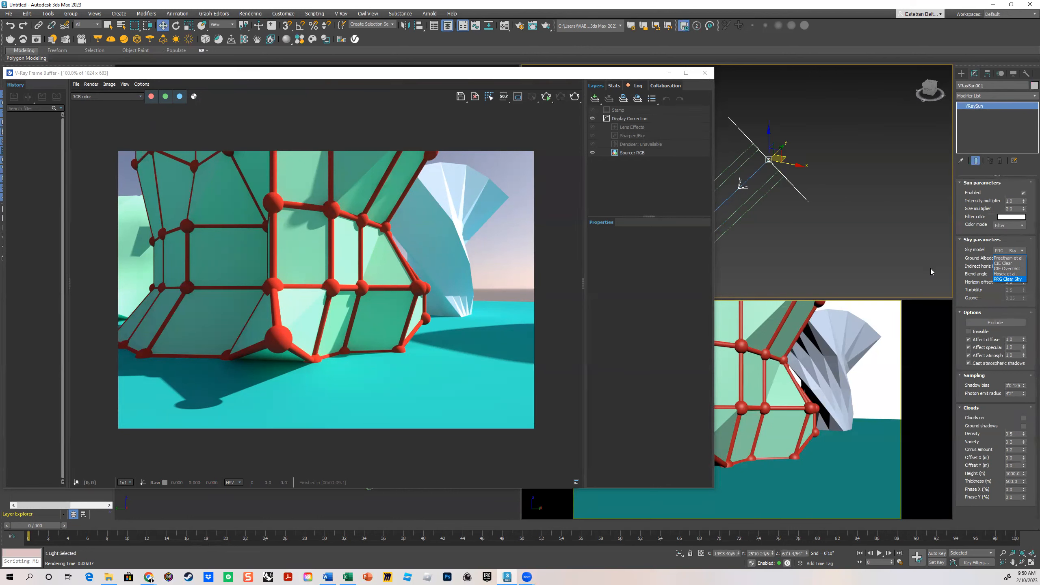
click(970, 270)
click(1017, 254)
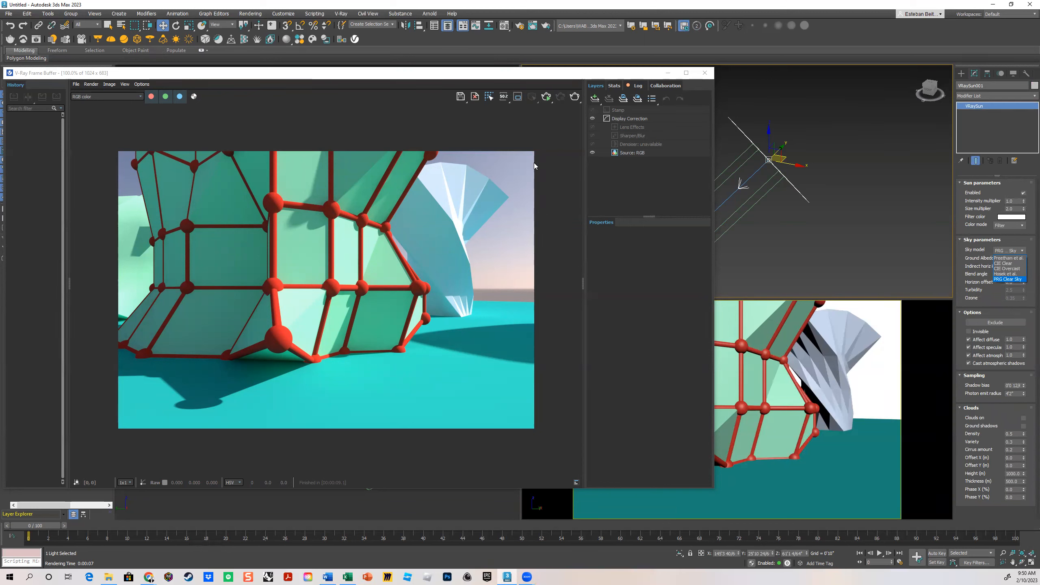
click(1012, 269)
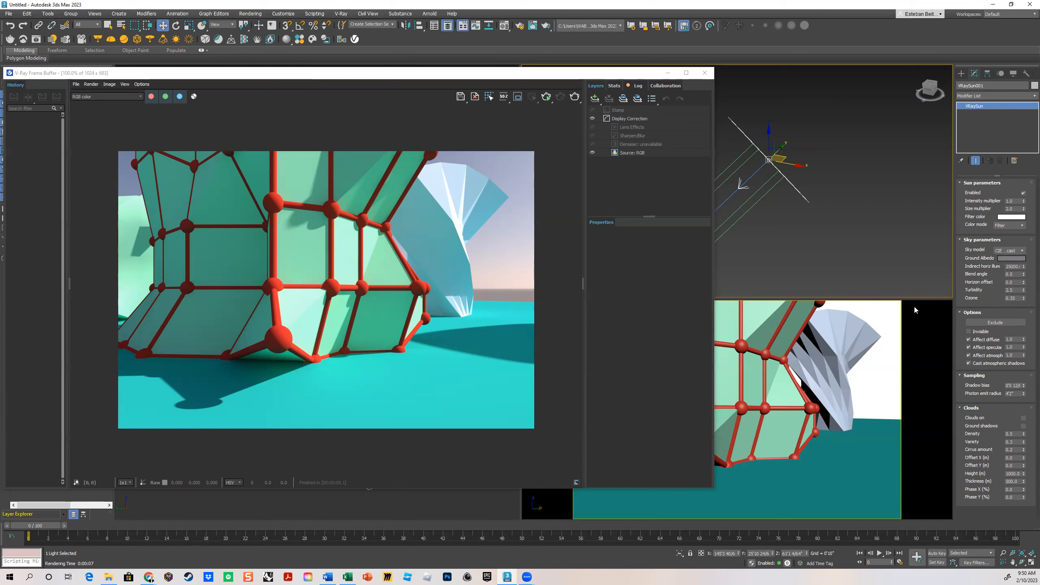
click(934, 315)
click(575, 96)
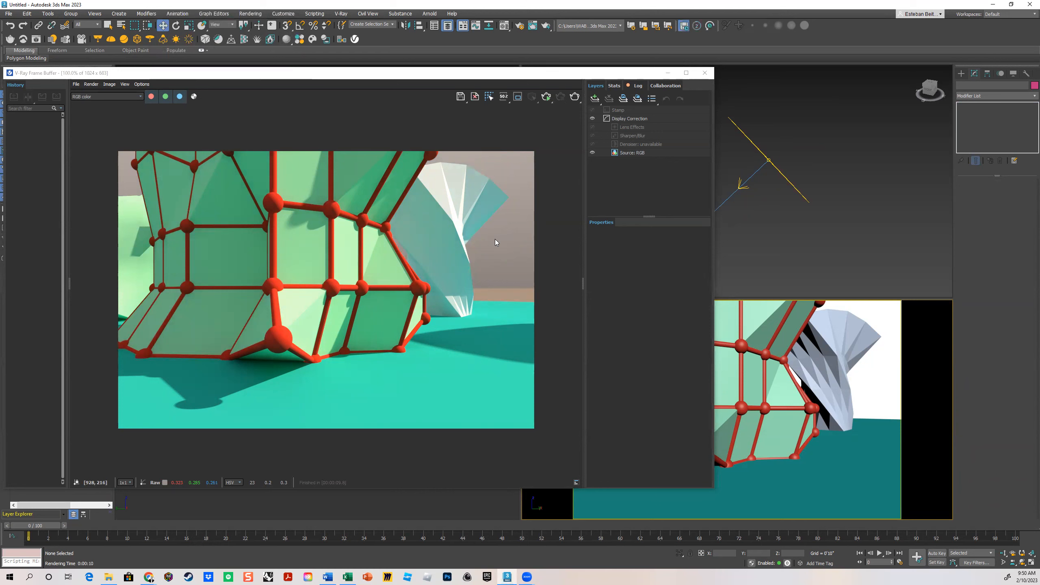
- Set the VRaySun's sky model back to PRG Clear Sky and close the frame buffer
click(785, 179)
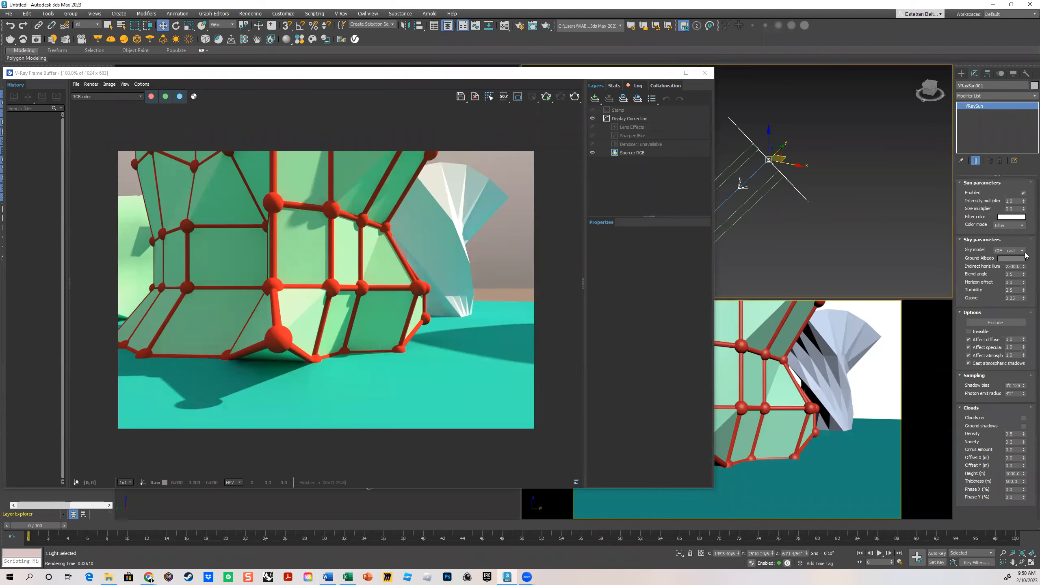
click(1022, 250)
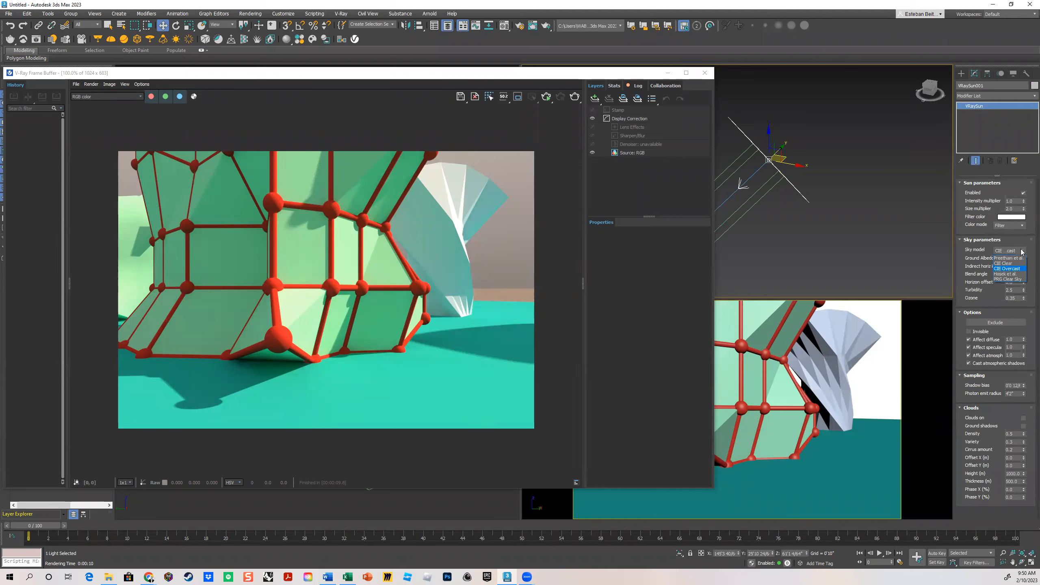
click(1018, 280)
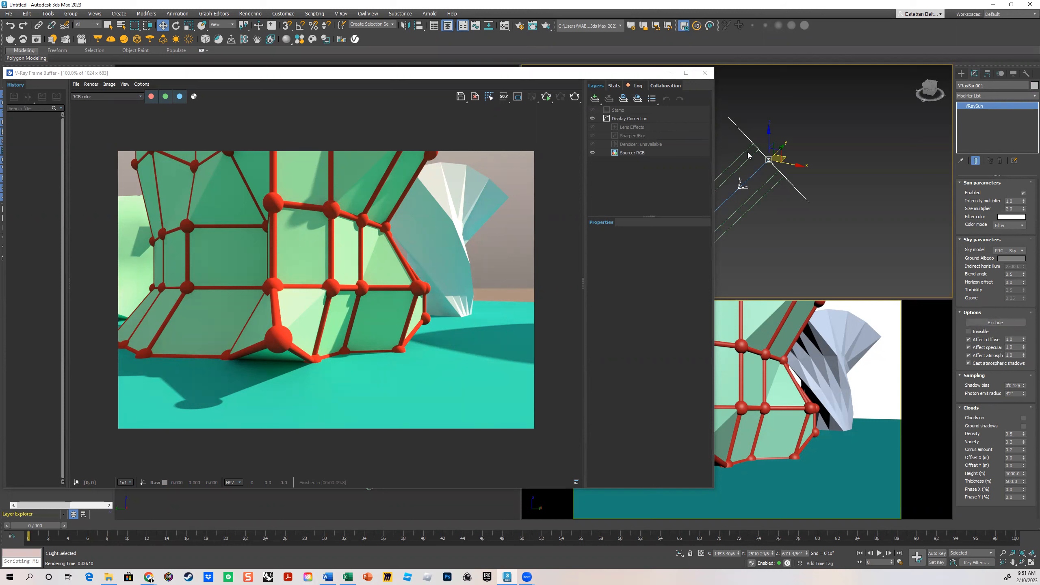
click(704, 73)
- Maximize the Top viewport around the camera beside the red lattice
click(449, 188)
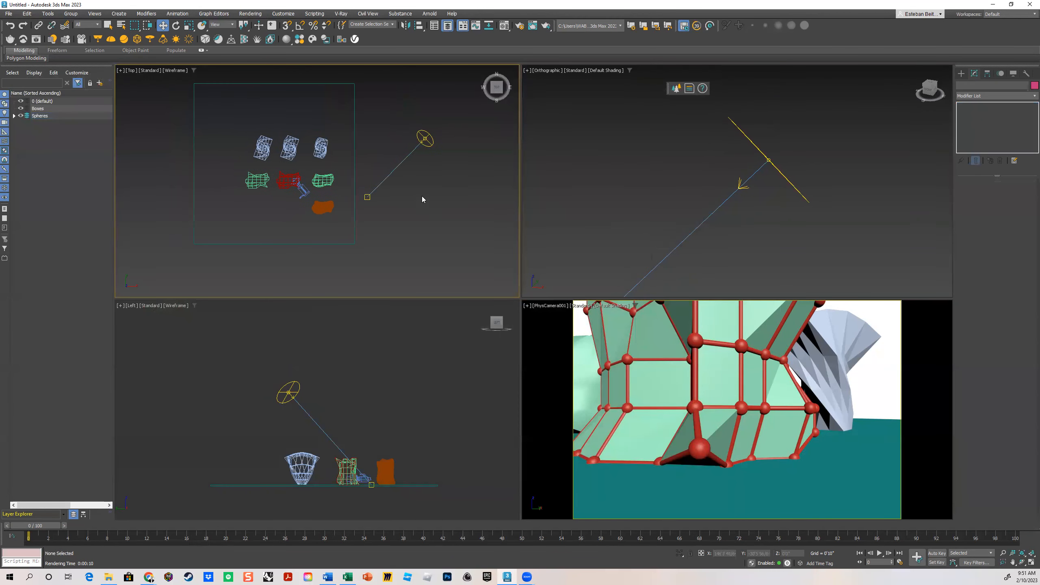
click(426, 138)
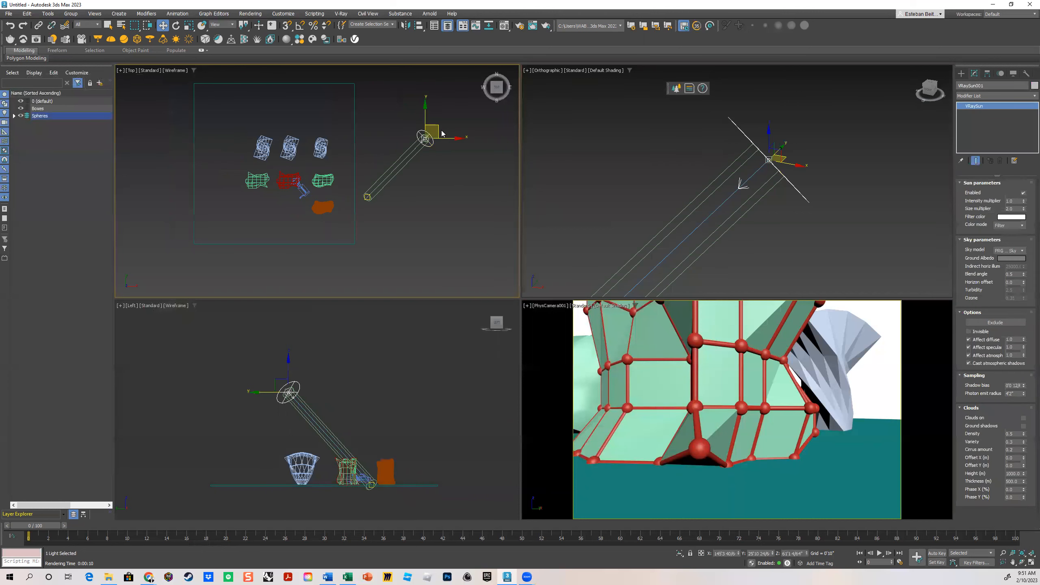
scroll(272, 184, up, 5)
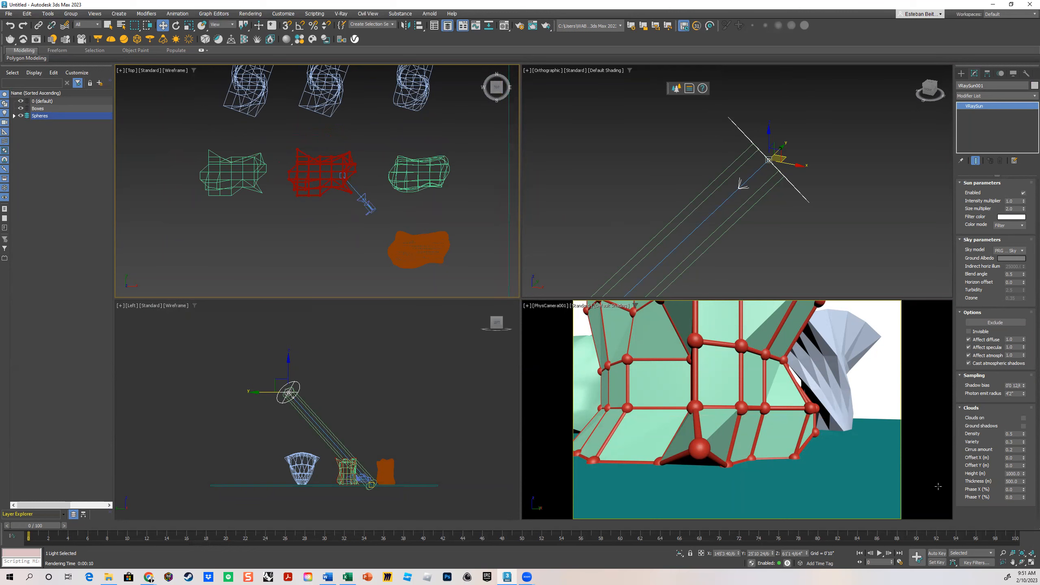
key(alt+w)
scroll(498, 291, up, 4)
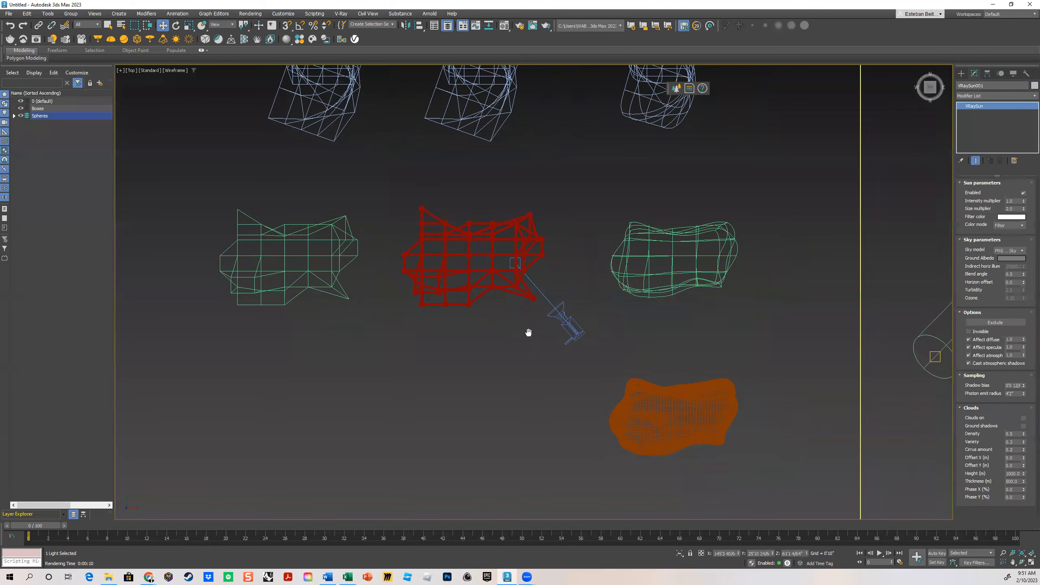
click(484, 222)
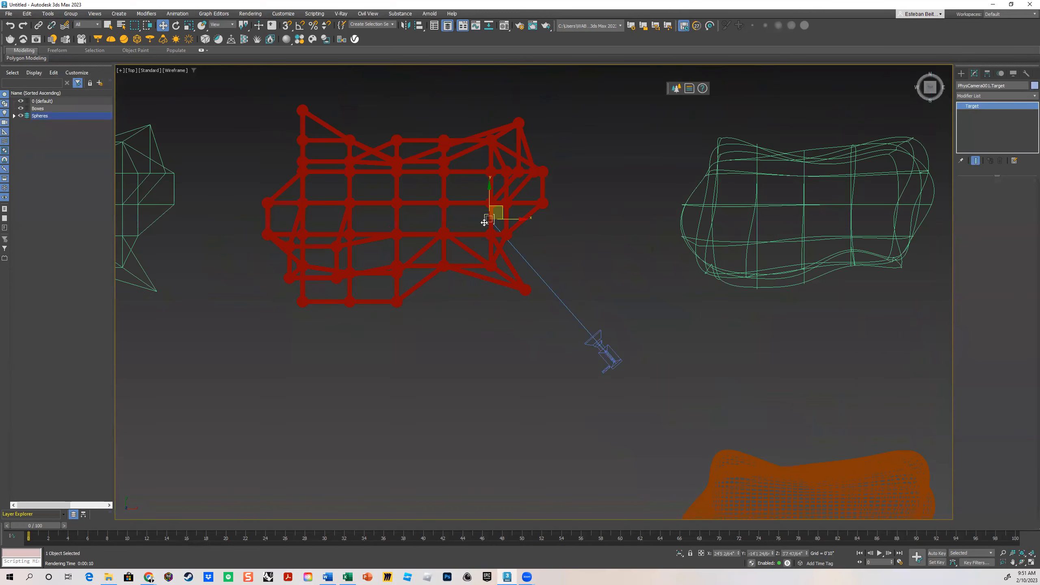
click(596, 359)
scroll(544, 305, down, 8)
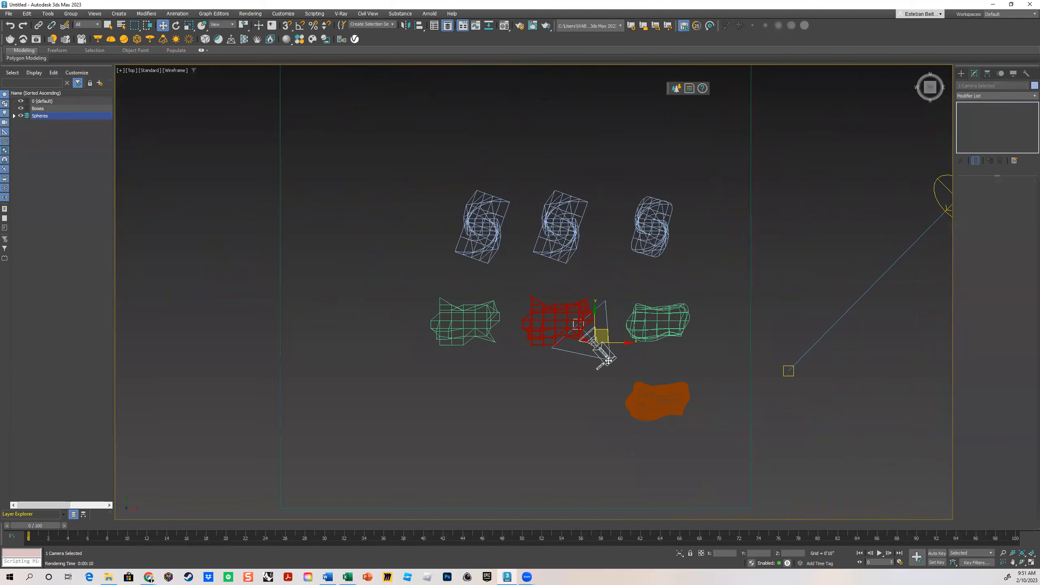
middle_drag(550, 319, 549, 322)
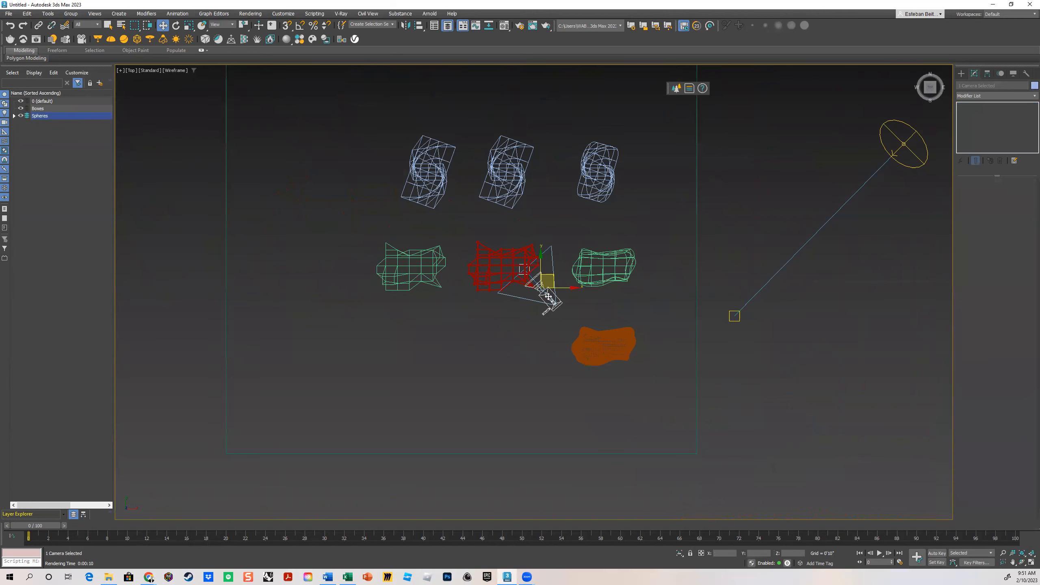
drag(552, 277, 549, 396)
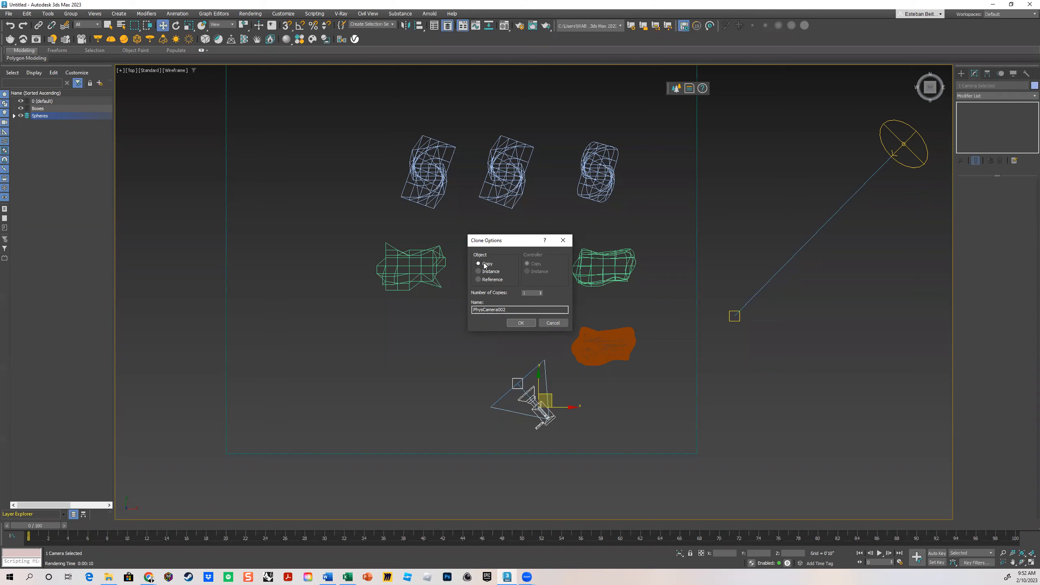
click(563, 322)
- Clone the camera beside the red lattice together with its target as one independent copy, placed below the lattice in the Top view
scroll(558, 315, up, 5)
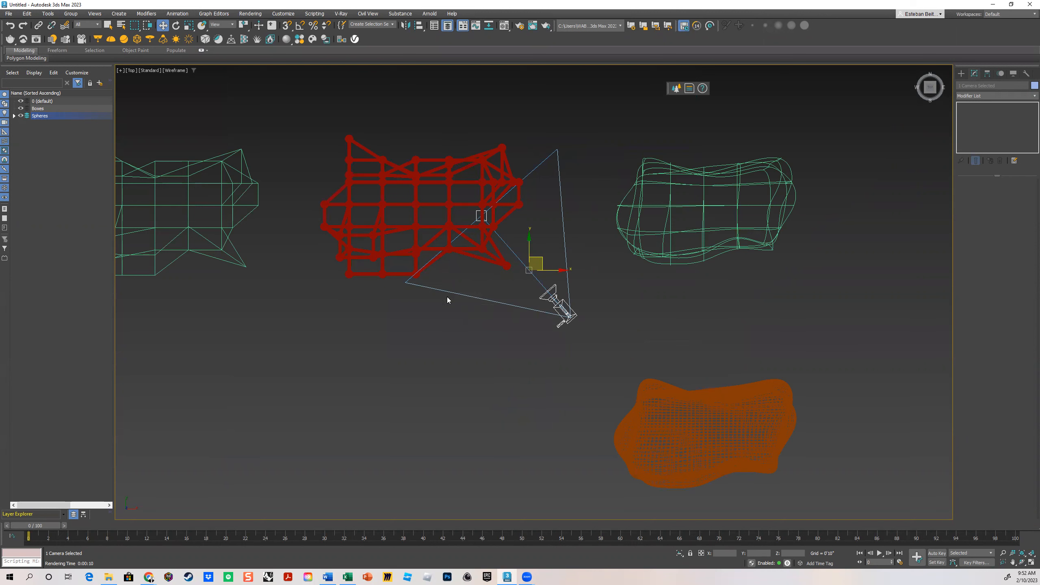
click(616, 233)
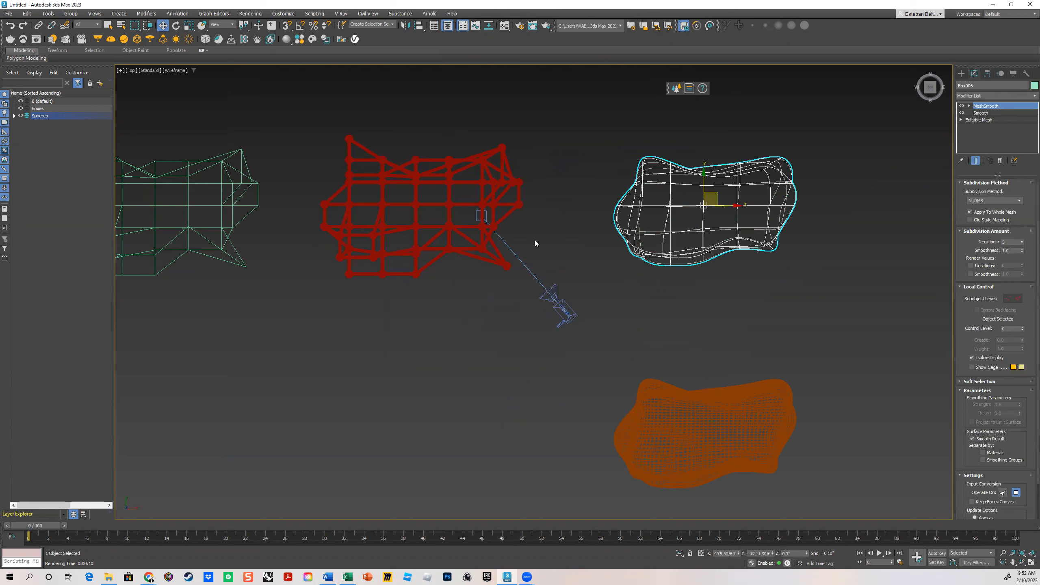
click(481, 216)
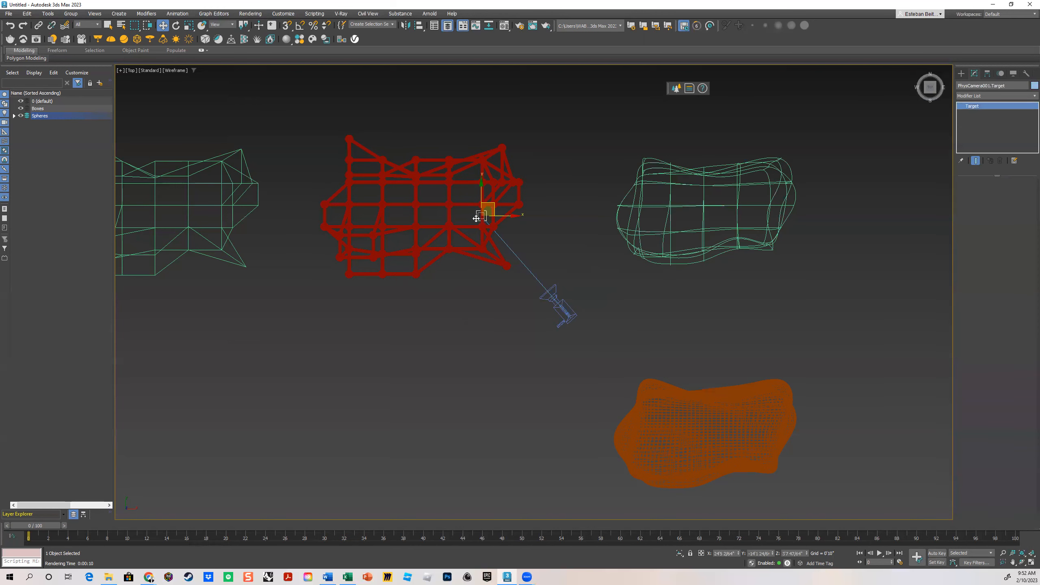
click(554, 310)
mouse_move(540, 257)
shift+mouse_down()
mouse_move(364, 427)
mouse_move(333, 443)
shift+mouse_up()
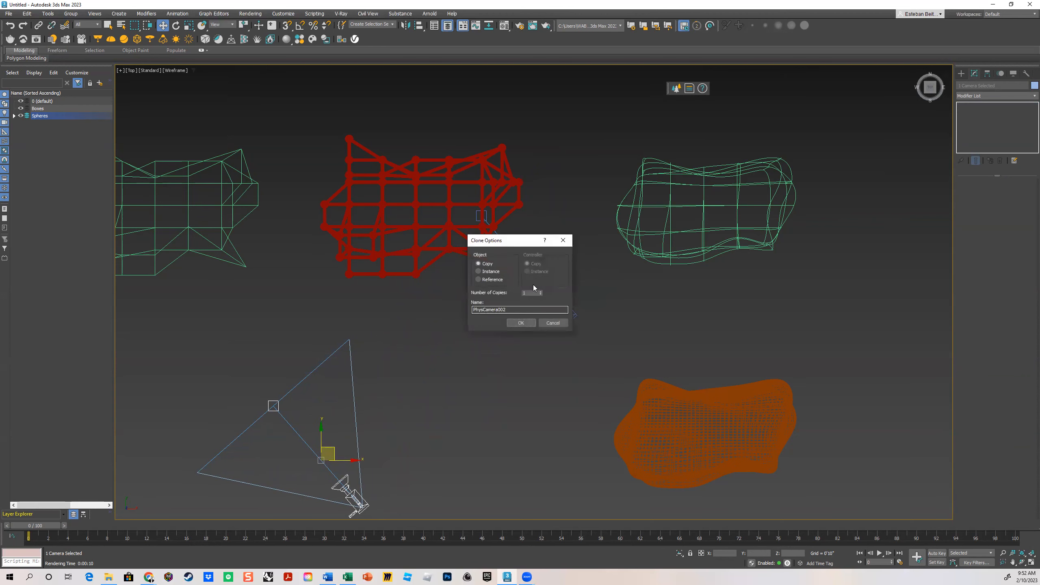
click(521, 323)
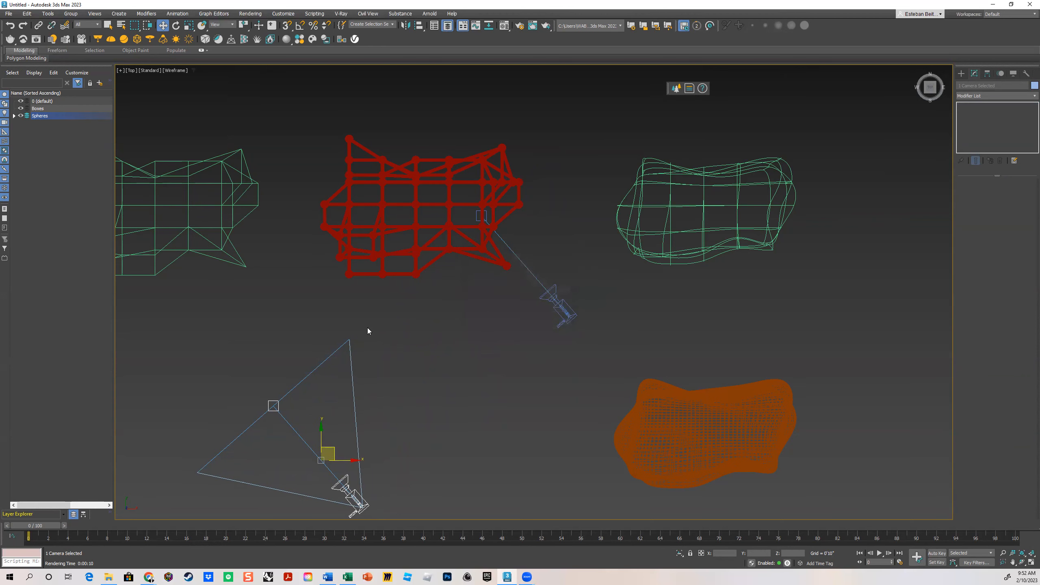
- Compare the original camera with its clone, then leave only the cloned camera selected, without its target
middle_drag(463, 354, 486, 292)
click(487, 293)
click(592, 253)
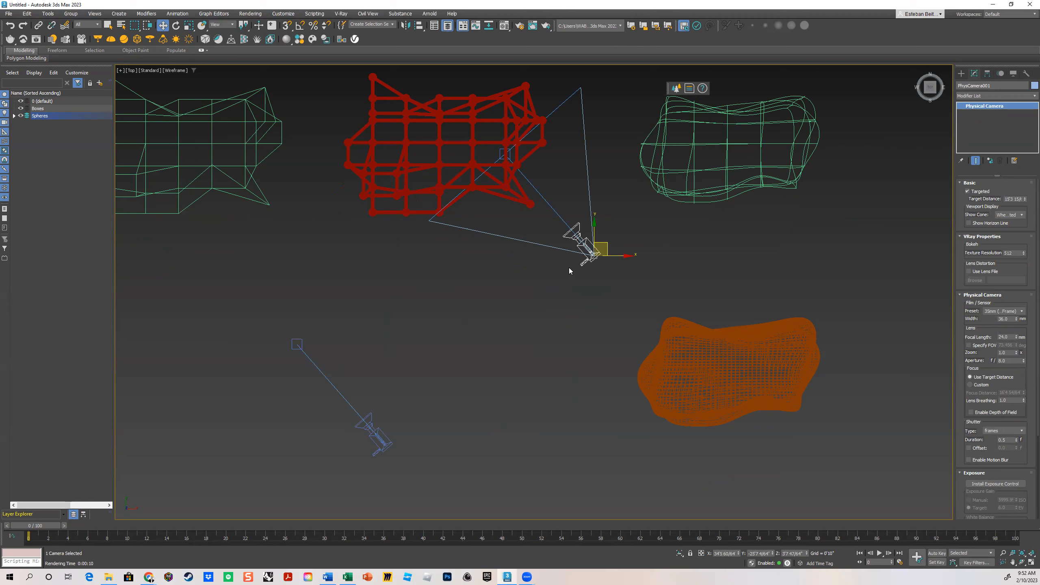
click(475, 376)
click(387, 391)
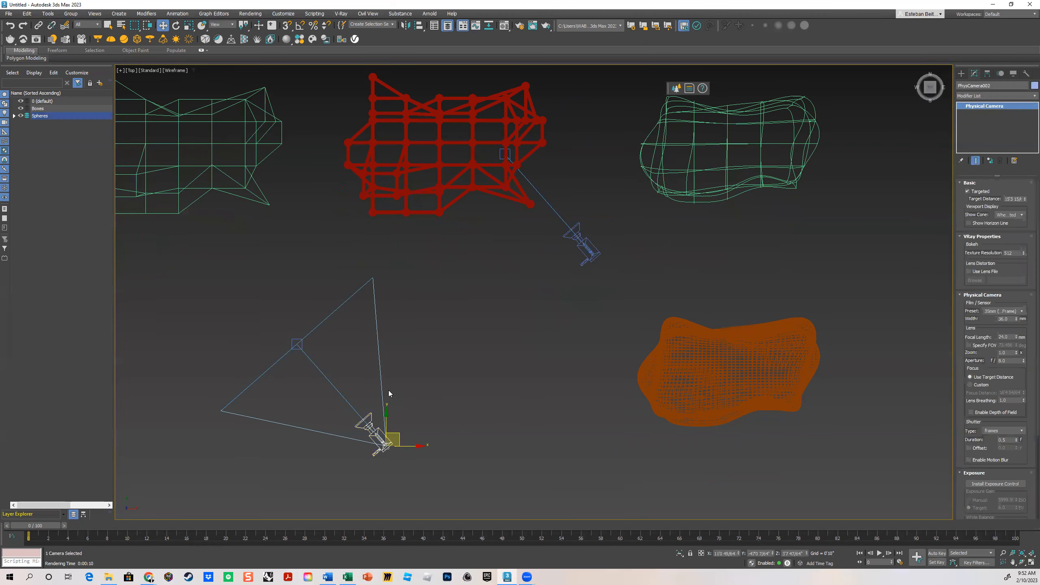
- Delete the cloned camera and clone the original camera with its target as one independent copy placed below the red lattice in the Top view
key(Delete)
click(582, 253)
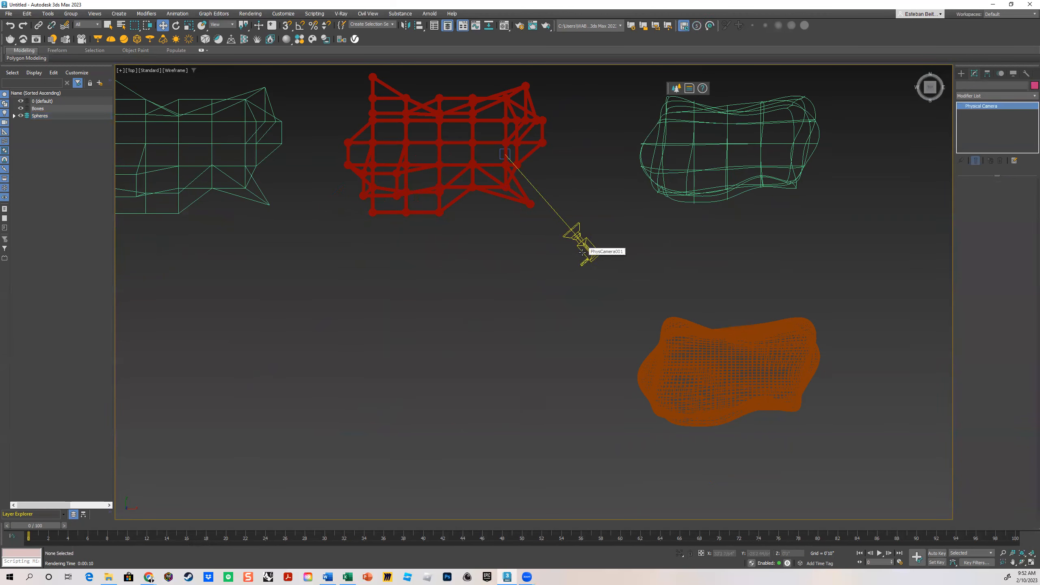
ctrl+click(501, 154)
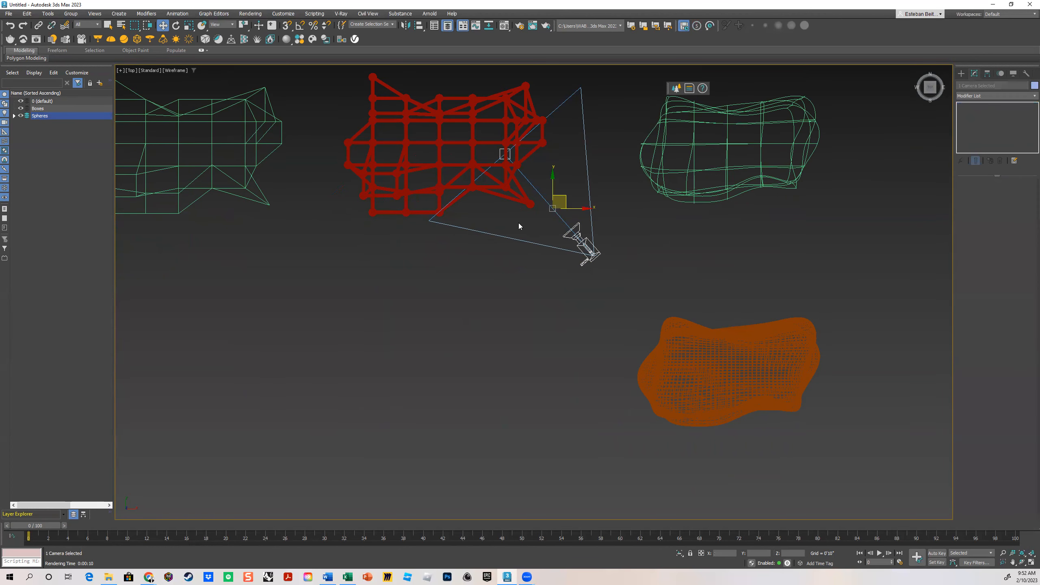
scroll(518, 223, down, 5)
scroll(518, 223, up, 3)
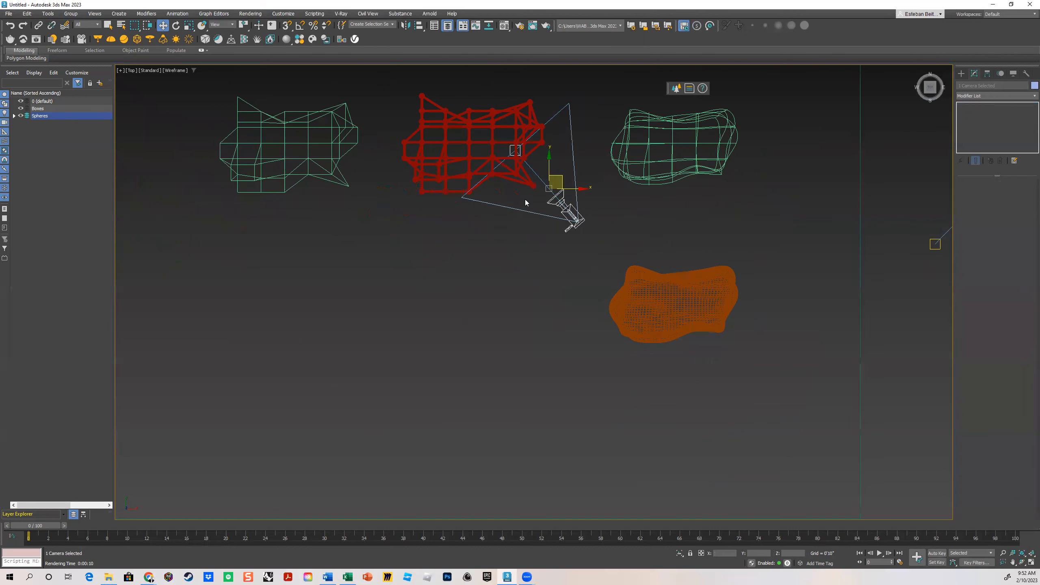
shift+drag(561, 176, 489, 370)
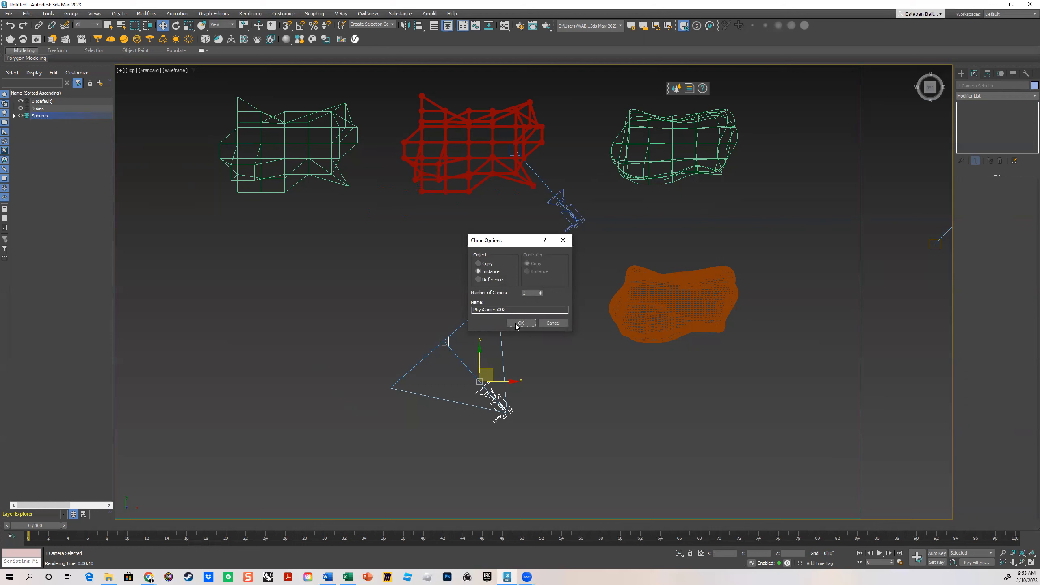
click(487, 264)
click(520, 323)
middle_drag(520, 324, 553, 233)
scroll(553, 234, down, 4)
click(480, 303)
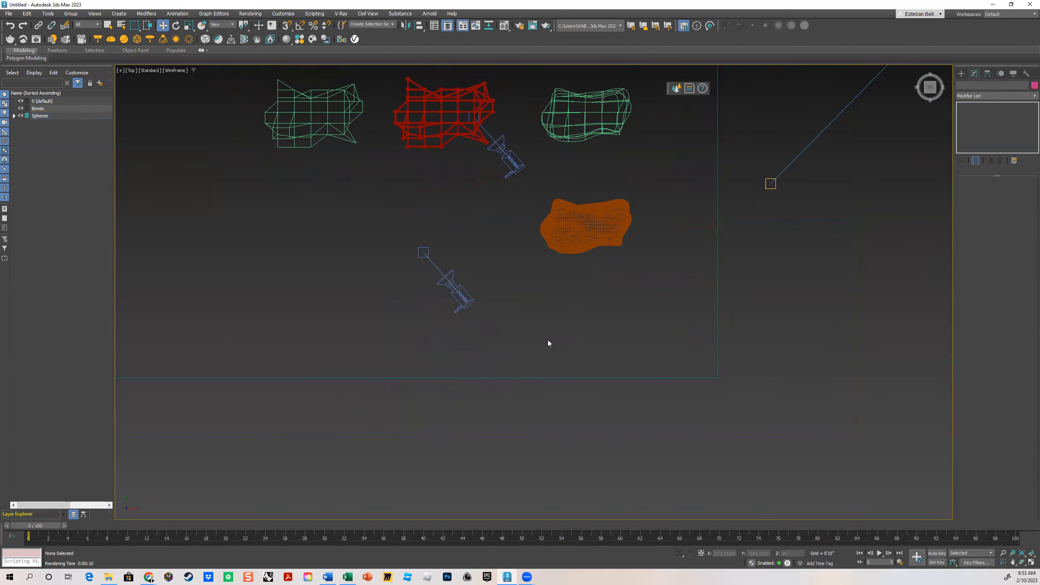
- Return to the four-viewport layout and switch the PhysCamera001 viewport to PhysCamera002
click(1028, 566)
click(549, 313)
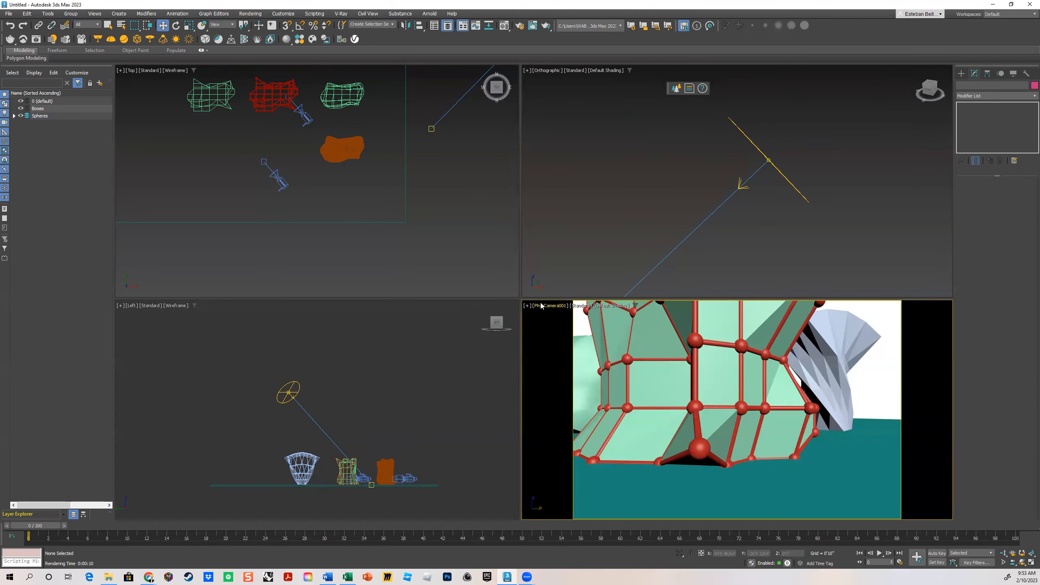
click(549, 305)
mouse_move(625, 320)
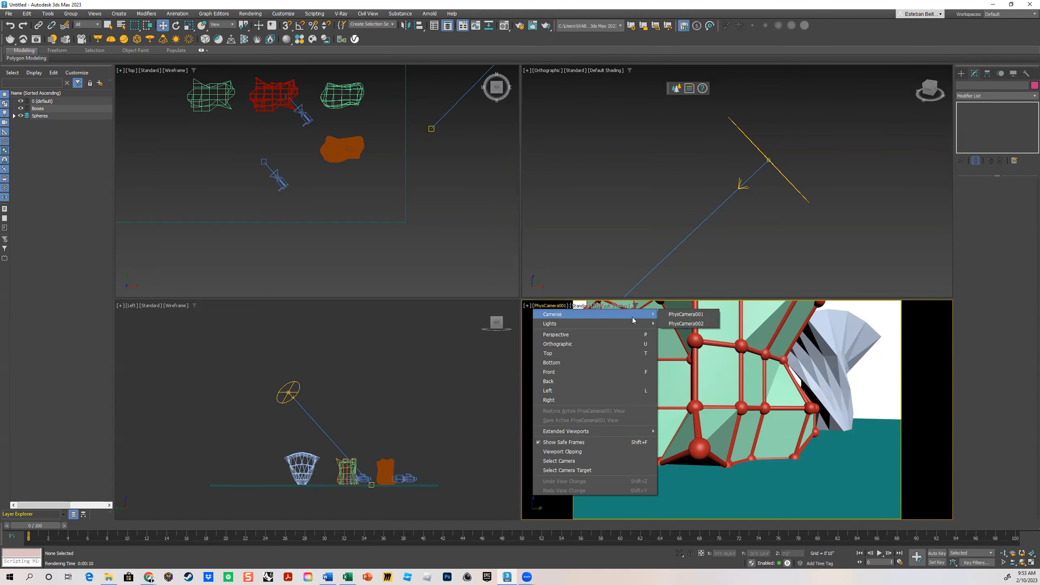
click(698, 325)
- Move PhysCamera002's target in the Top view so the camera aims at the orange mesh object
click(269, 164)
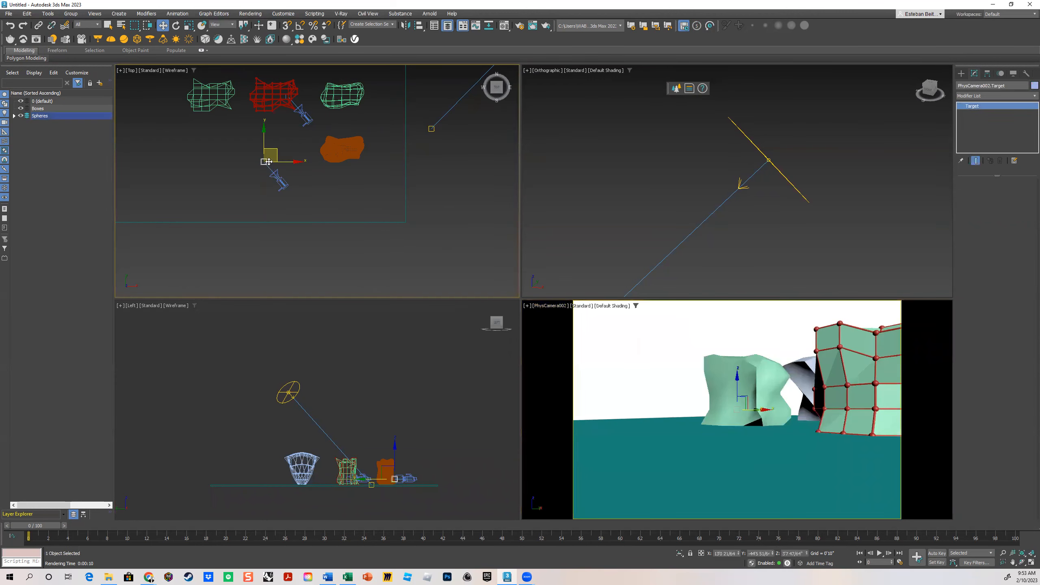
drag(273, 149, 314, 159)
scroll(424, 417, up, 10)
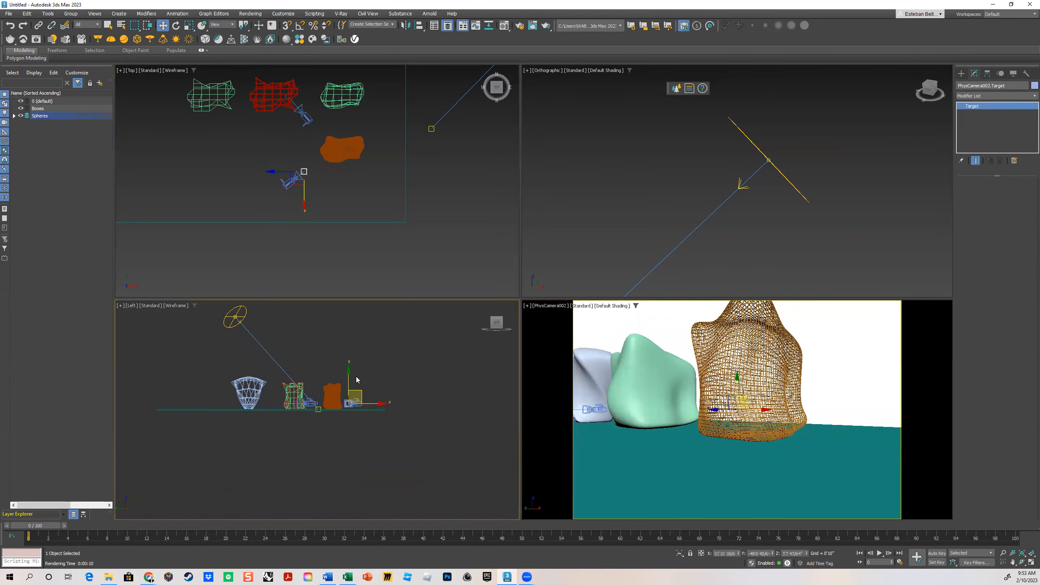
- Lower PhysCamera002 and its target together slightly in the Left view, closer to the ground
drag(336, 392, 325, 398)
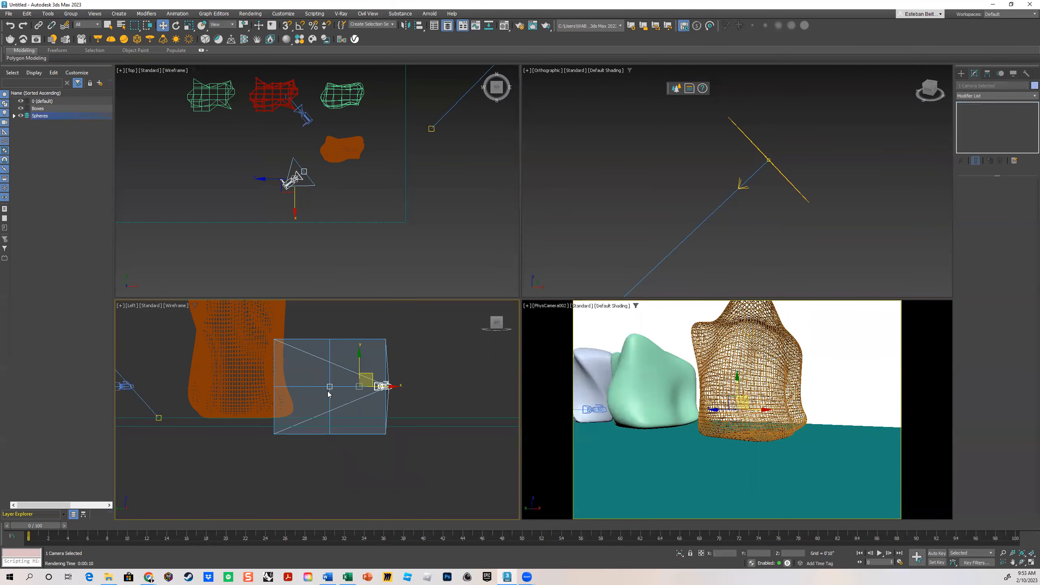
drag(359, 367, 359, 380)
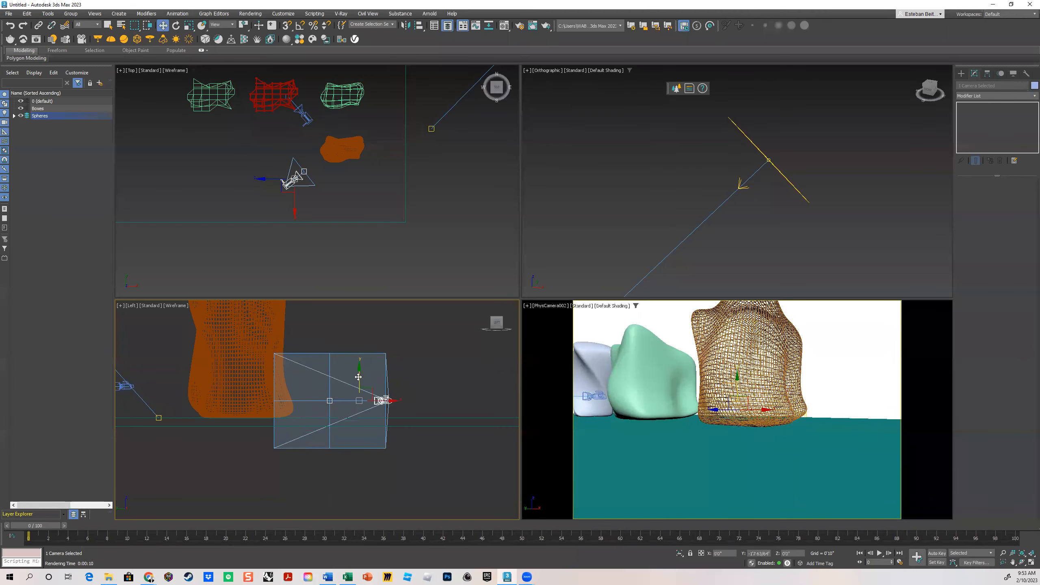
click(358, 376)
- Raise PhysCamera002's target in the Left view and adjust its position in the Top view to frame the orange mesh
click(329, 400)
drag(328, 376, 331, 346)
middle_drag(291, 164, 277, 173)
drag(304, 166, 307, 163)
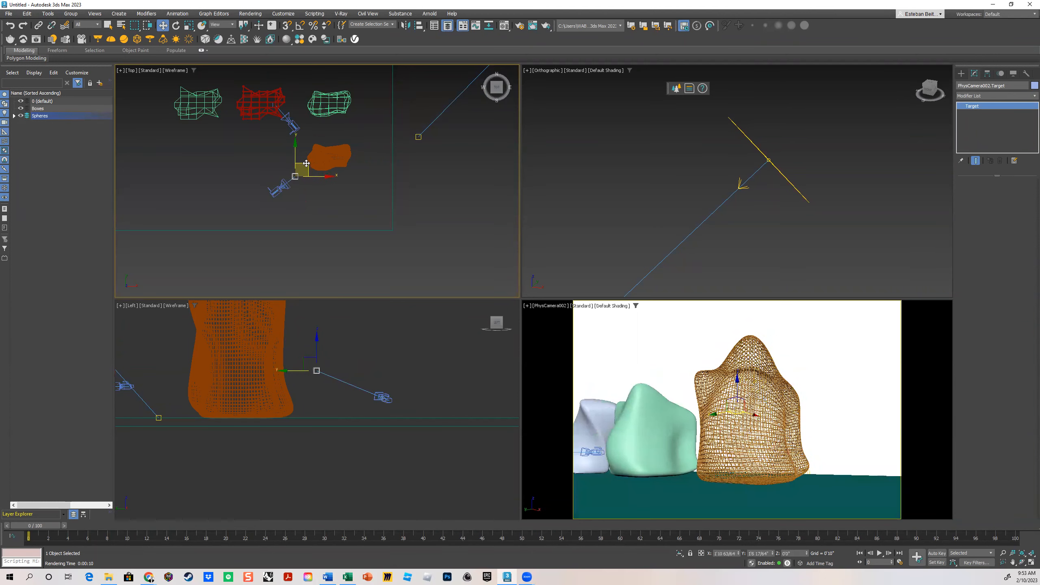
click(314, 200)
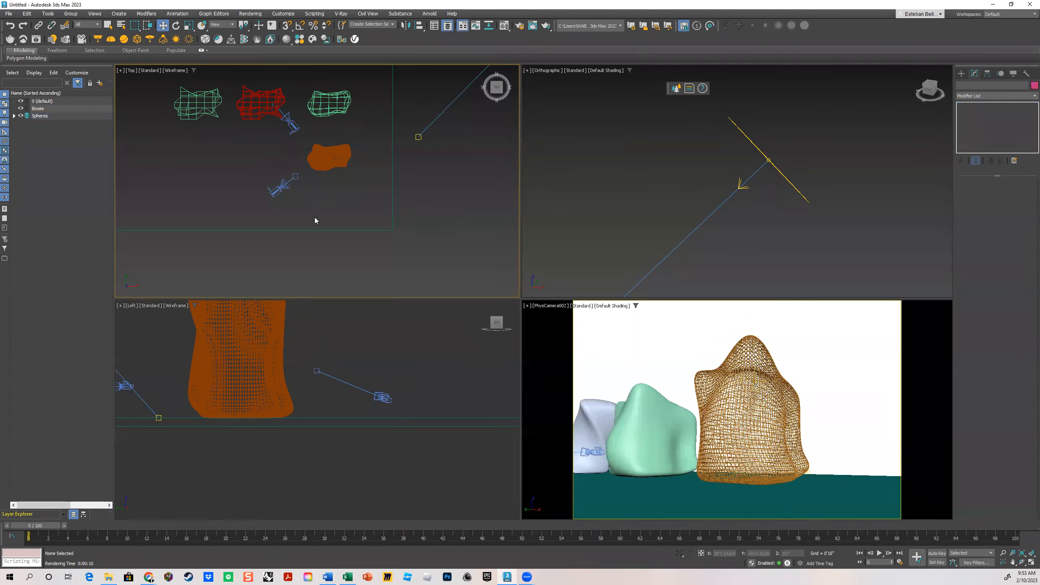
- Shift PhysCamera002's target along X in the Top view and raise it further in the Left view to tilt the camera upward
click(355, 384)
scroll(290, 185, up, 3)
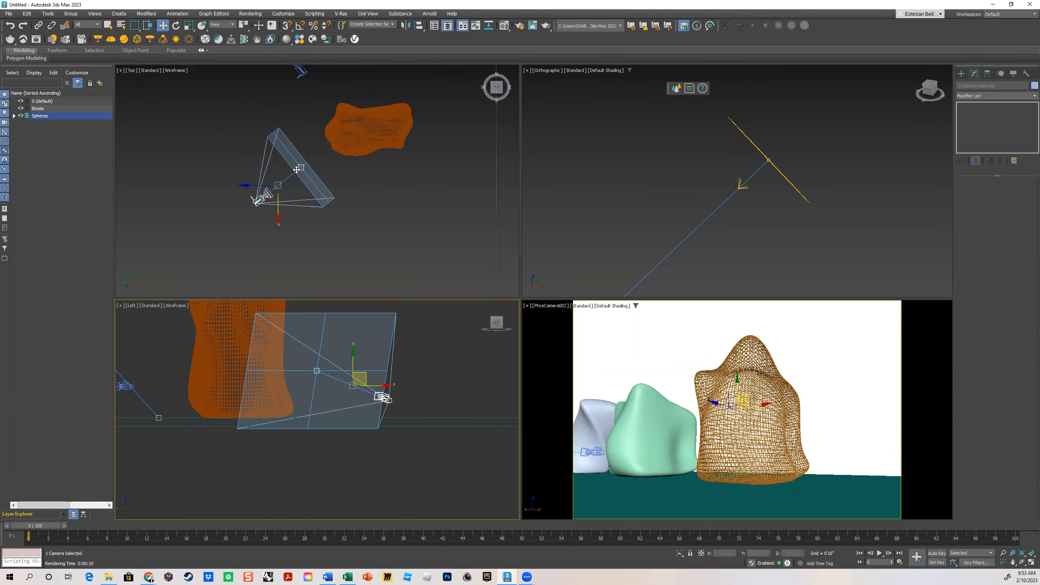
click(302, 165)
mouse_move(310, 156)
mouse_down()
mouse_move(334, 169)
mouse_move(327, 156)
mouse_up()
middle_drag(307, 355, 305, 356)
scroll(304, 359, up, 2)
drag(318, 349, 321, 327)
- Render the PhysCamera002 view with V-Ray and stop the render once the image is clear enough
click(553, 362)
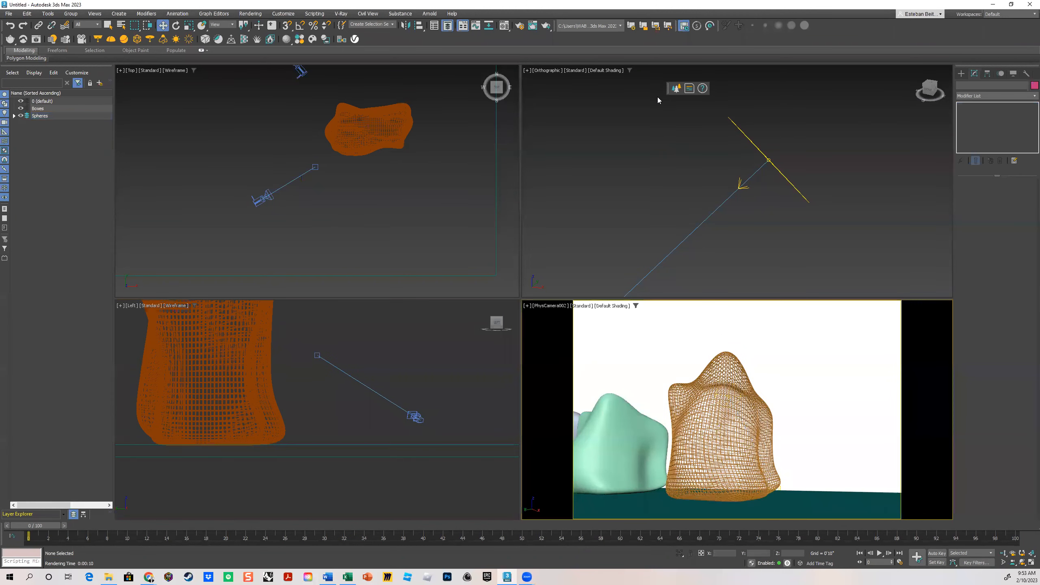
click(545, 28)
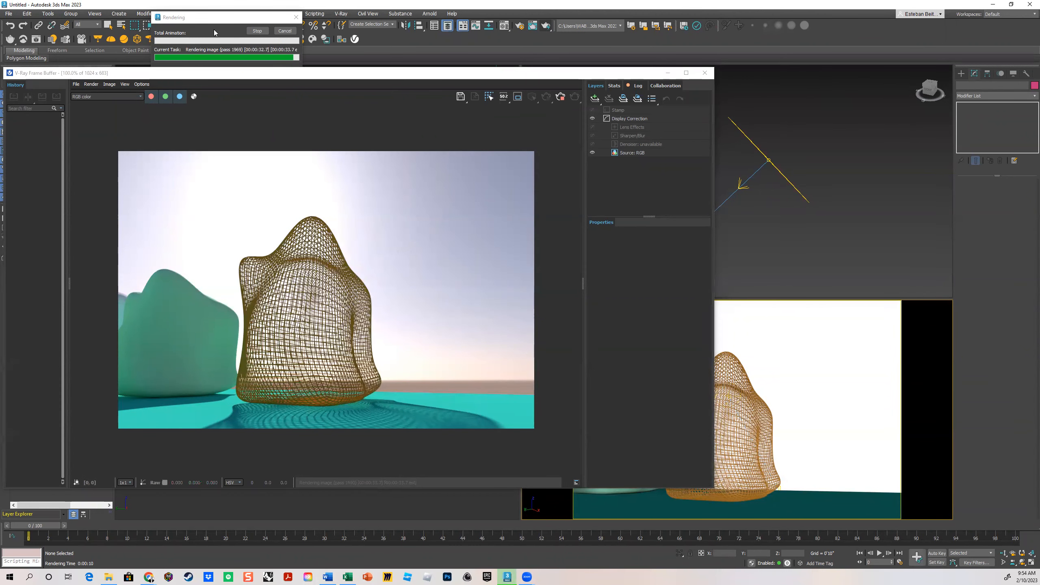
click(284, 31)
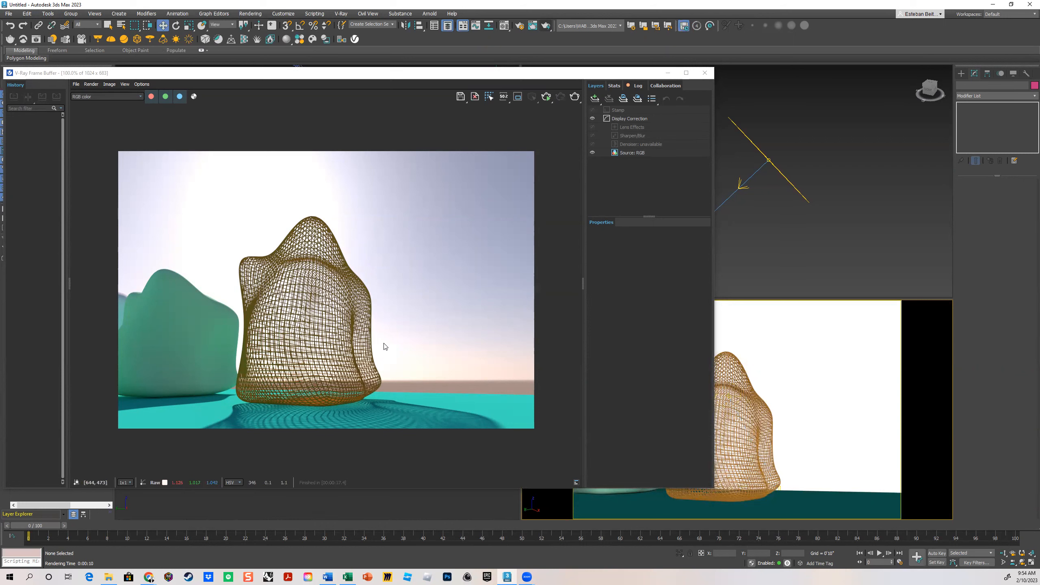
- Turn on clouds for the VRaySun and render the PhysCamera002 view again, keeping the render progress dialog clear of the image
click(815, 176)
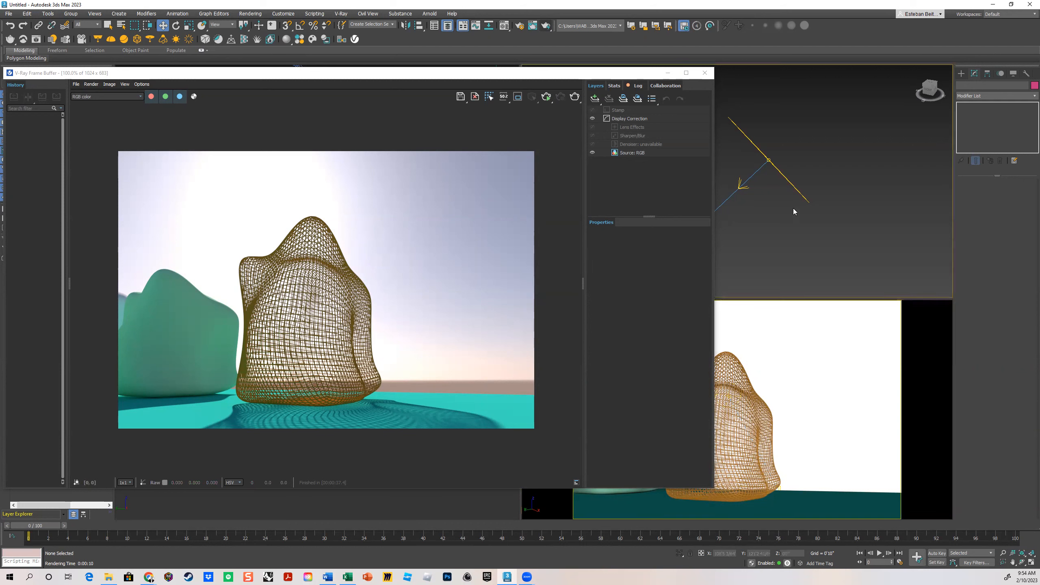
click(773, 168)
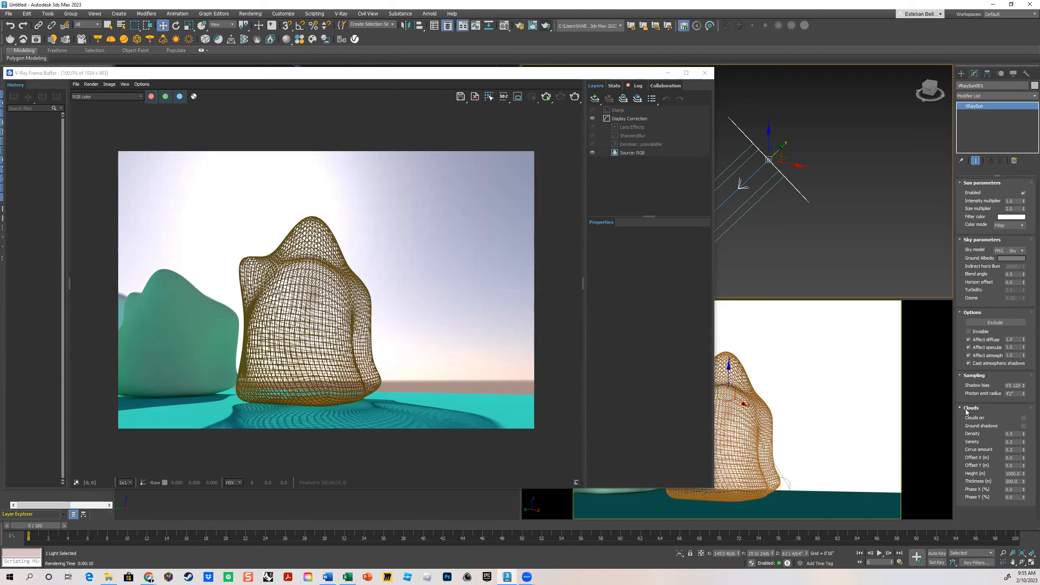
click(1024, 418)
mouse_move(585, 71)
mouse_down()
mouse_move(612, 69)
mouse_move(594, 66)
mouse_up()
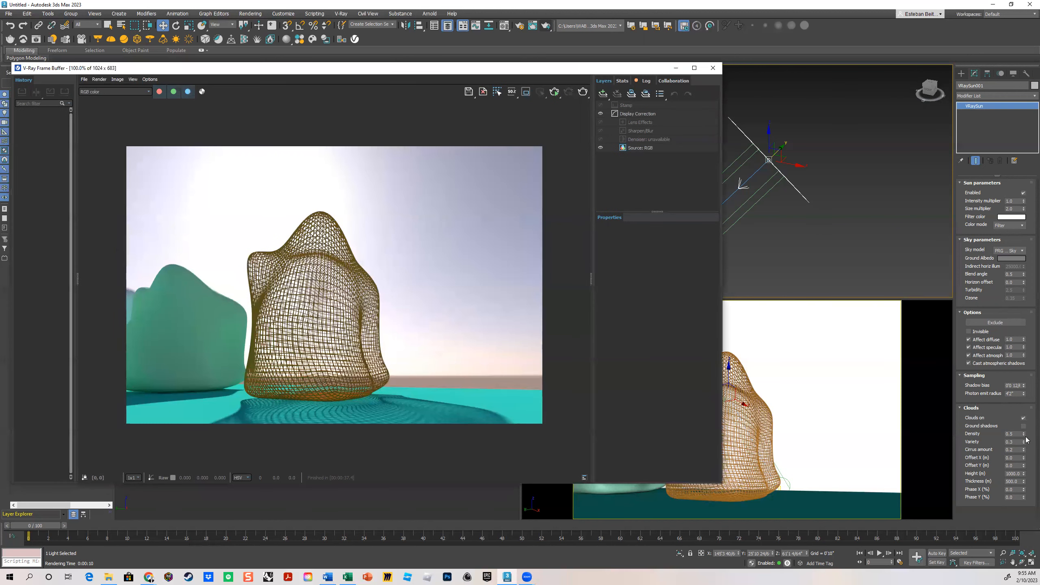
click(941, 330)
click(584, 92)
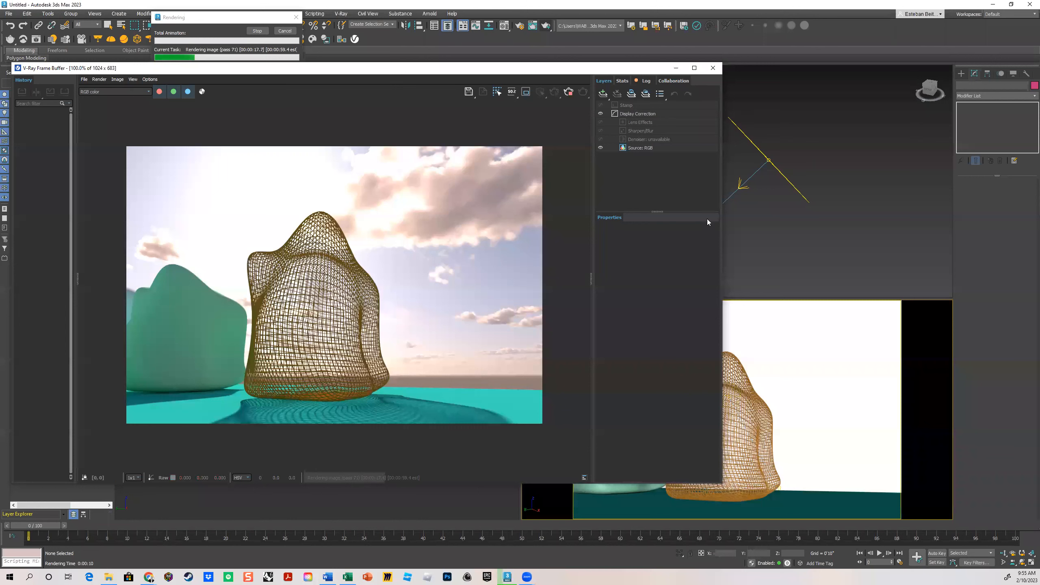
click(224, 18)
drag(224, 18, 442, 102)
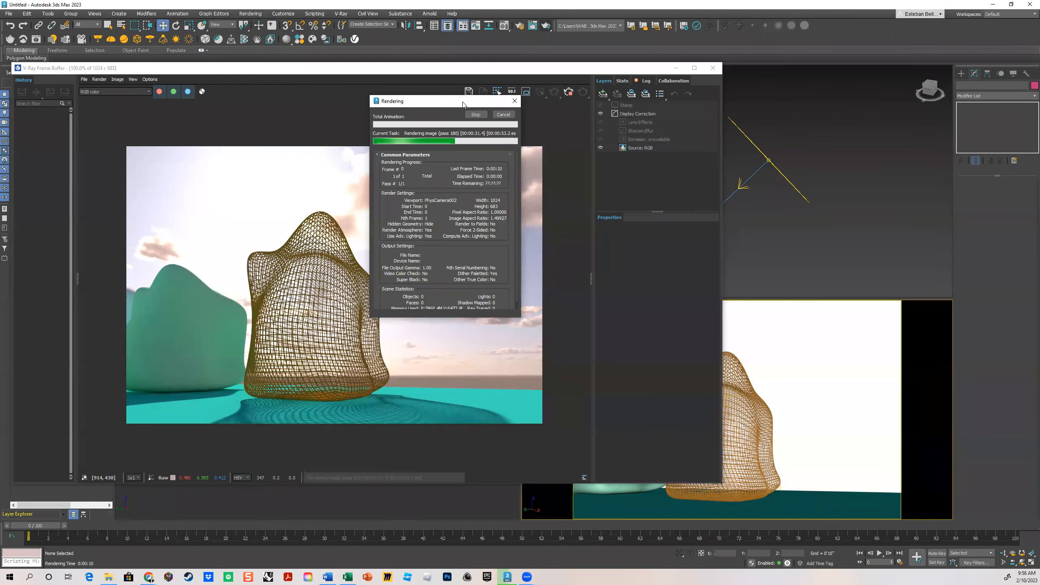
drag(677, 272, 675, 274)
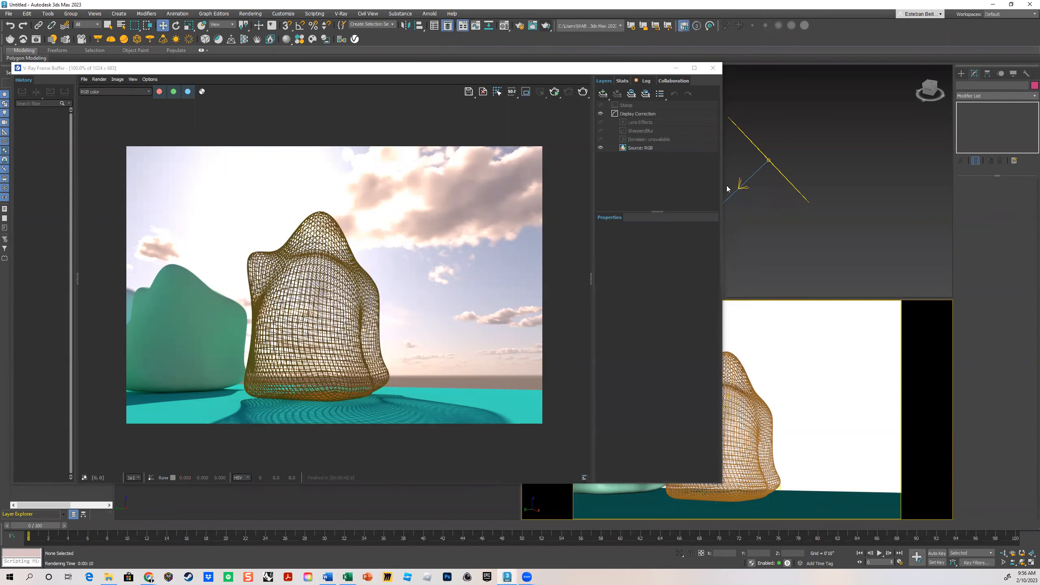
- Enable cloud ground shadows on the VRaySun, set the cloud density to 1.0 and render the PhysCamera002 view
click(791, 184)
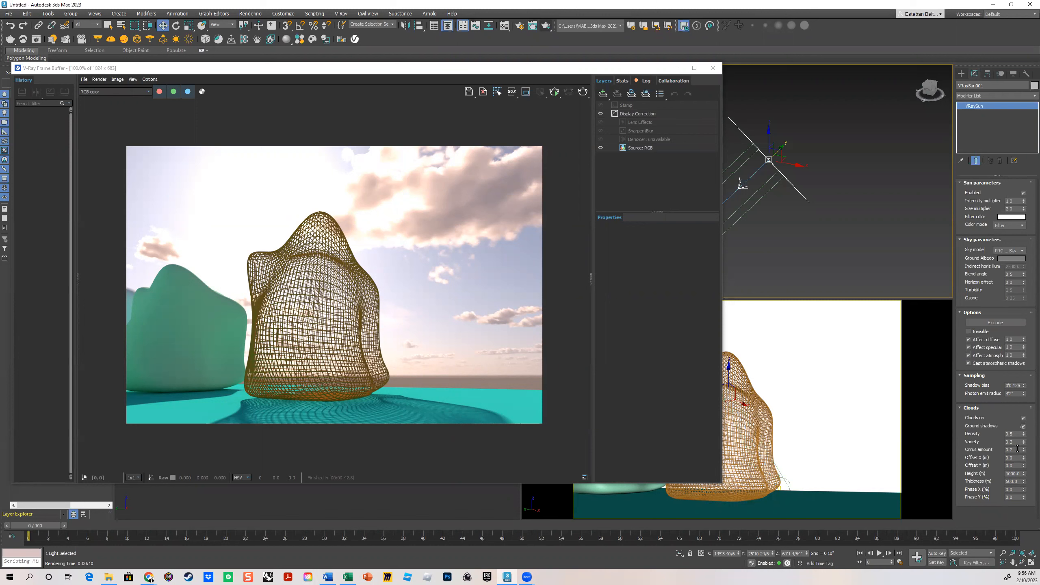
click(1016, 434)
click(905, 312)
click(583, 91)
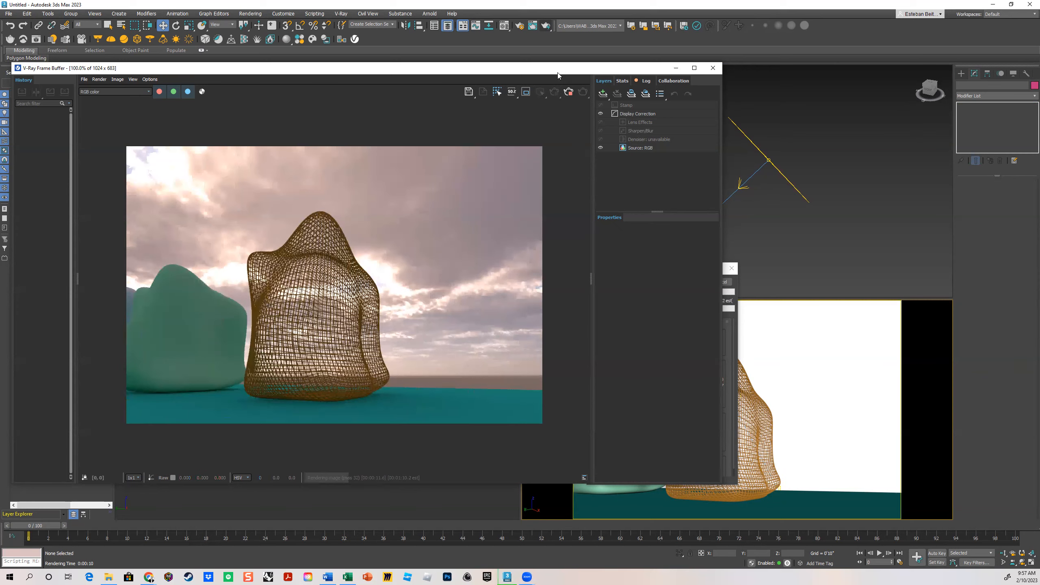
drag(558, 75, 544, 90)
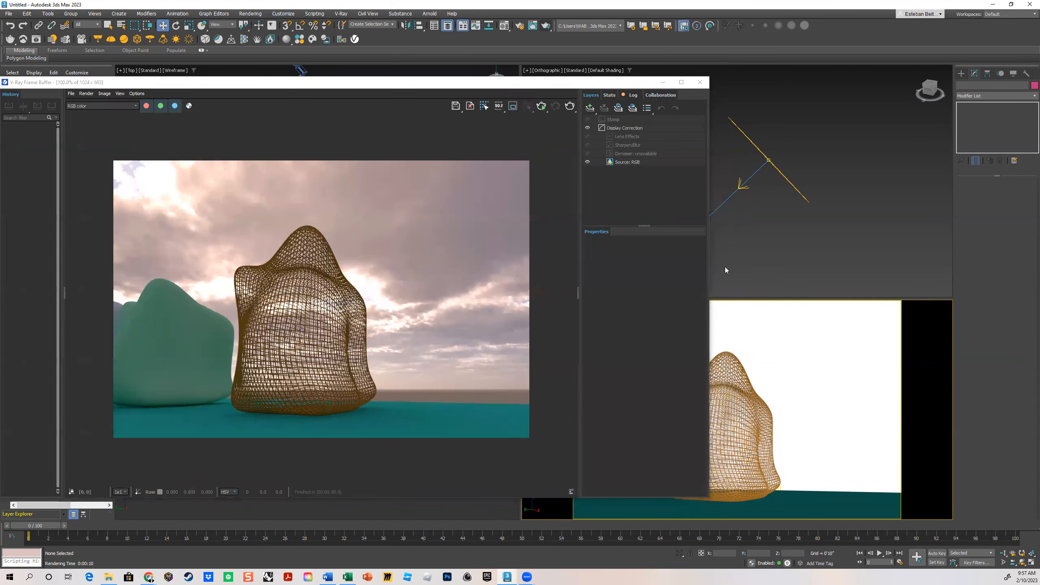
- Set the VRaySun's cloud density to 0.6 and variety to 1.0, then test-render the PhysCamera002 view
click(759, 150)
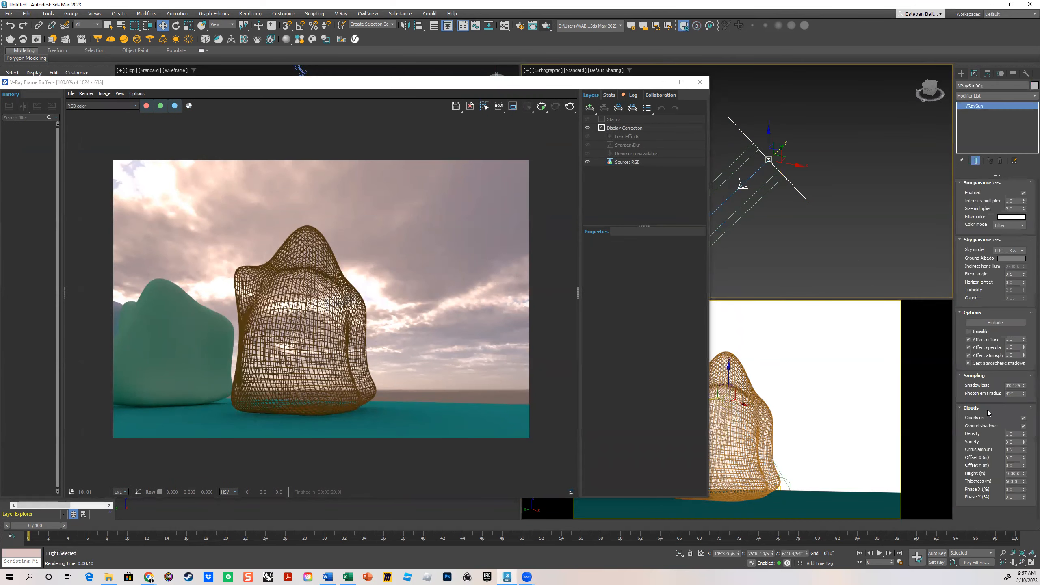
double_click(1015, 434)
text(.6)
double_click(1014, 443)
text(1)
click(919, 314)
click(569, 106)
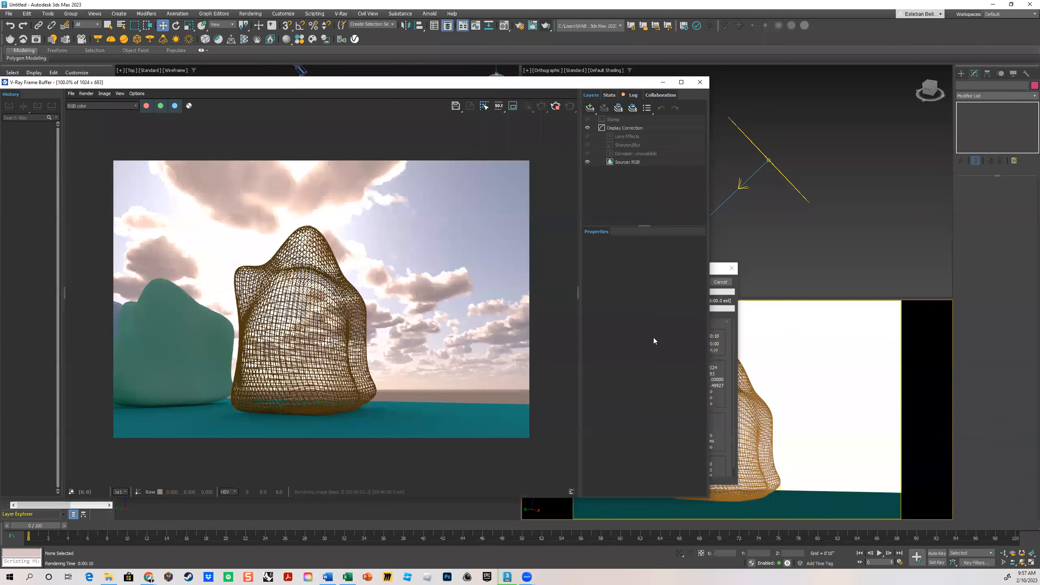
click(731, 282)
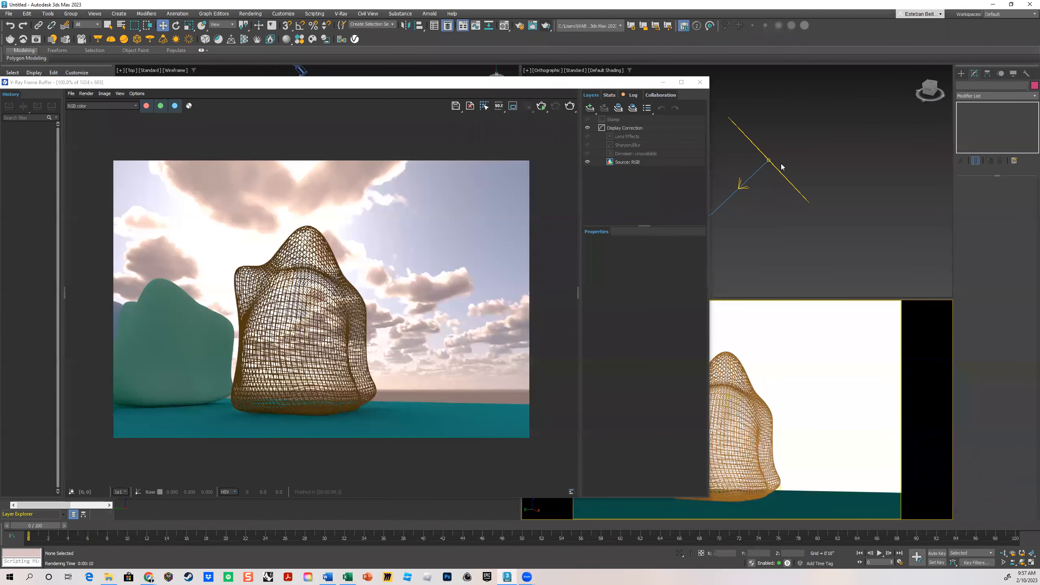
- Set the VRaySun's cirrus amount to 0.7, test-render the PhysCamera002 view and cancel the render
click(778, 170)
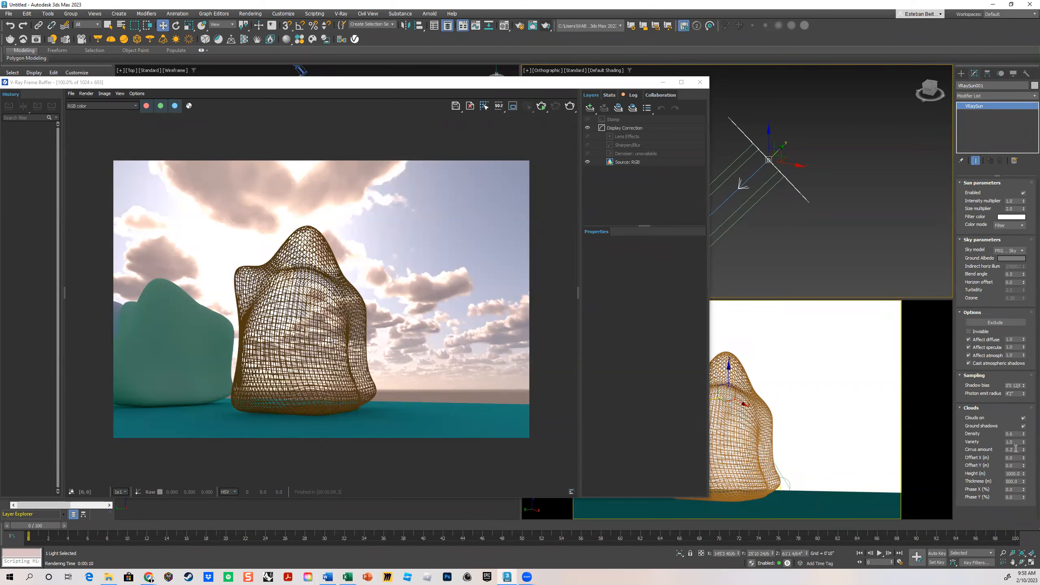
drag(1016, 449, 1004, 450)
key(BackSpace)
click(927, 316)
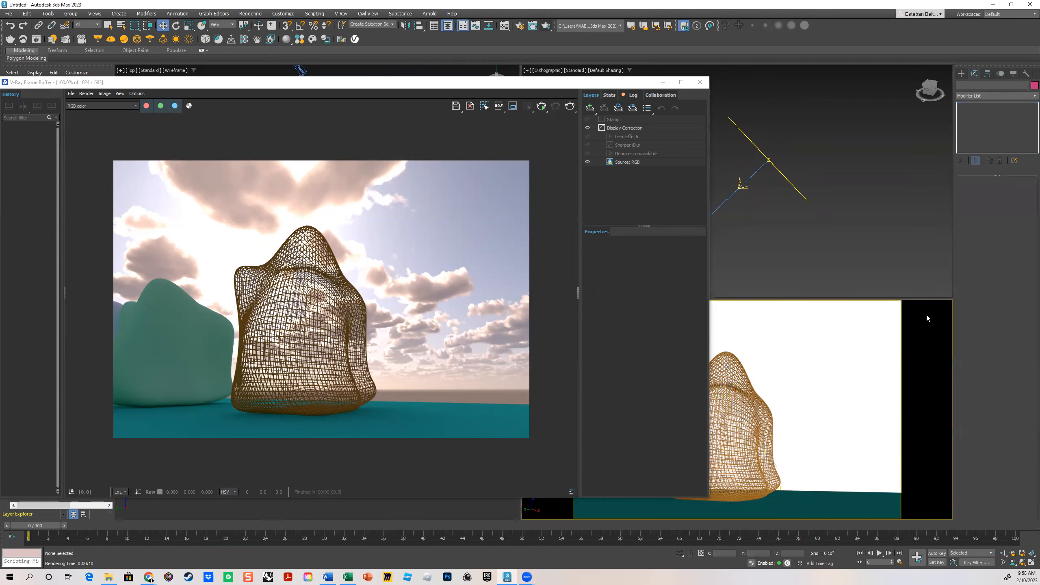
click(570, 105)
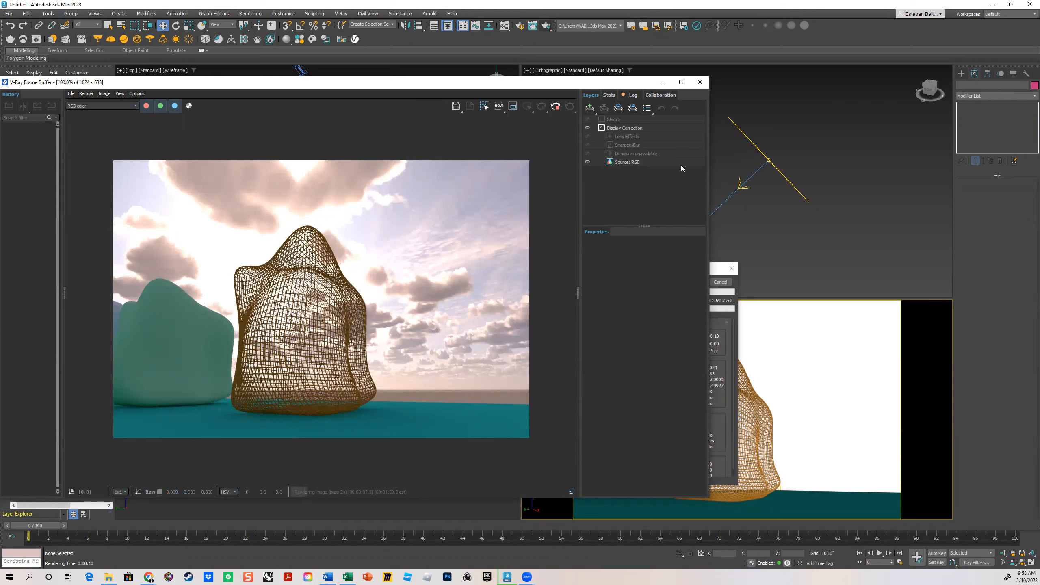
click(770, 160)
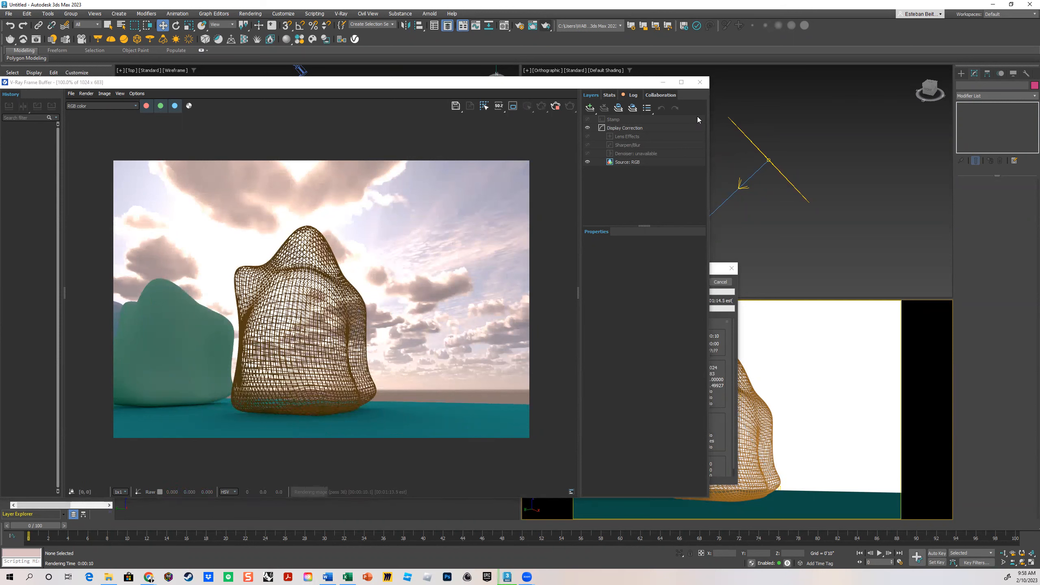
click(731, 277)
click(721, 282)
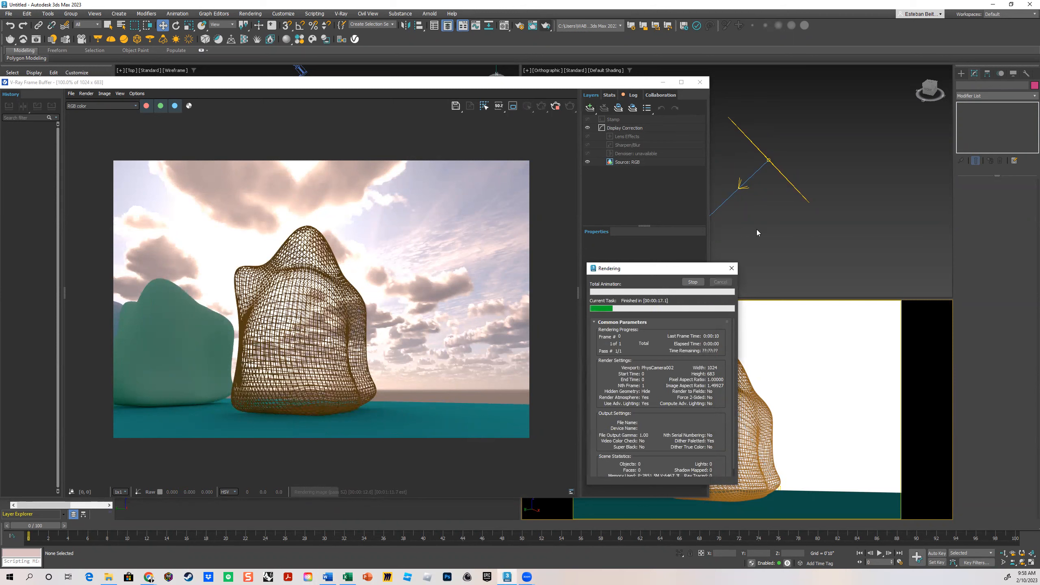
- Select the VRaySun in the Orthographic viewport
click(786, 176)
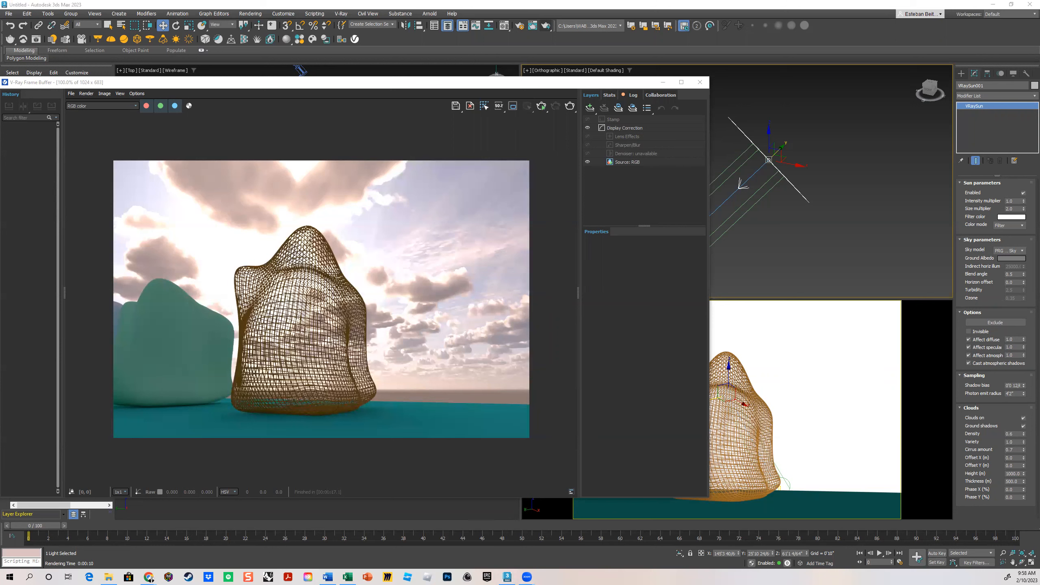
mouse_move(524, 199)
mouse_down()
mouse_move(514, 192)
mouse_move(464, 217)
mouse_move(537, 213)
mouse_move(535, 191)
mouse_move(657, 236)
mouse_move(793, 323)
mouse_move(929, 454)
mouse_move(963, 447)
mouse_up()
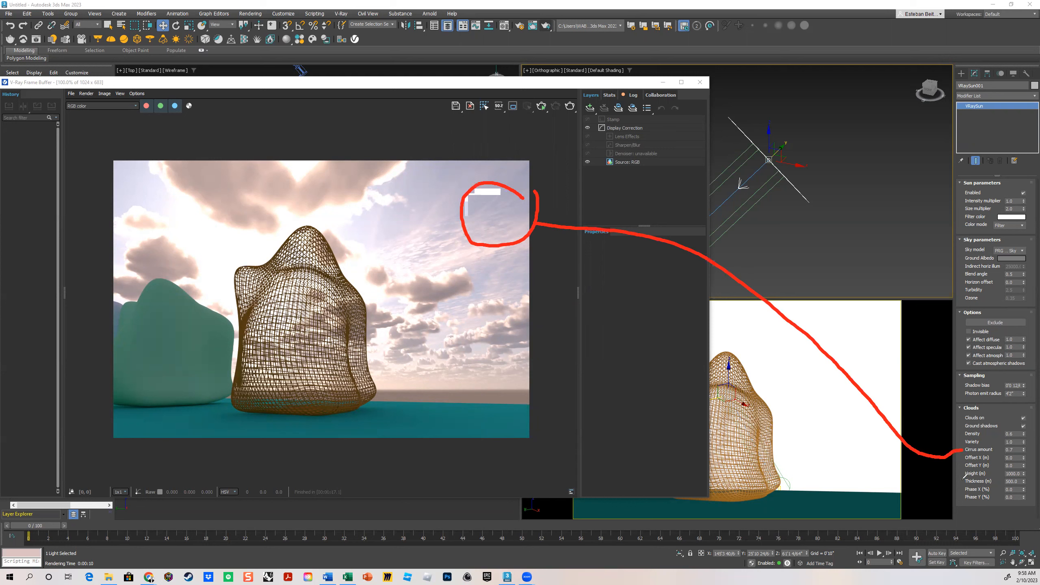
drag(963, 479, 913, 481)
mouse_move(825, 463)
mouse_down()
mouse_move(510, 297)
mouse_move(450, 295)
mouse_move(475, 281)
mouse_move(426, 269)
mouse_move(380, 278)
mouse_move(441, 308)
mouse_move(457, 243)
mouse_move(374, 238)
mouse_move(371, 291)
mouse_move(411, 314)
mouse_up()
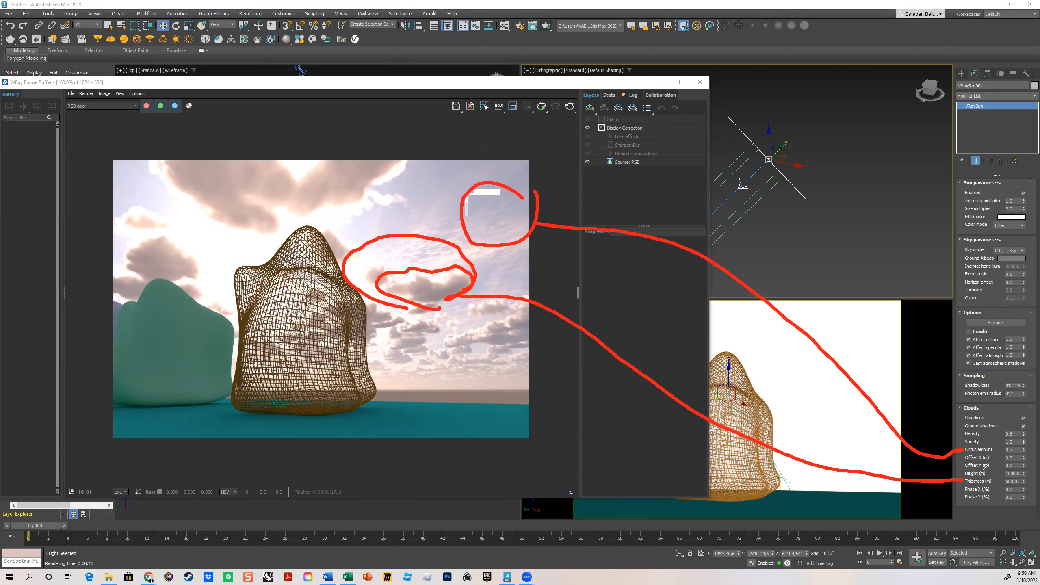
drag(963, 474, 973, 473)
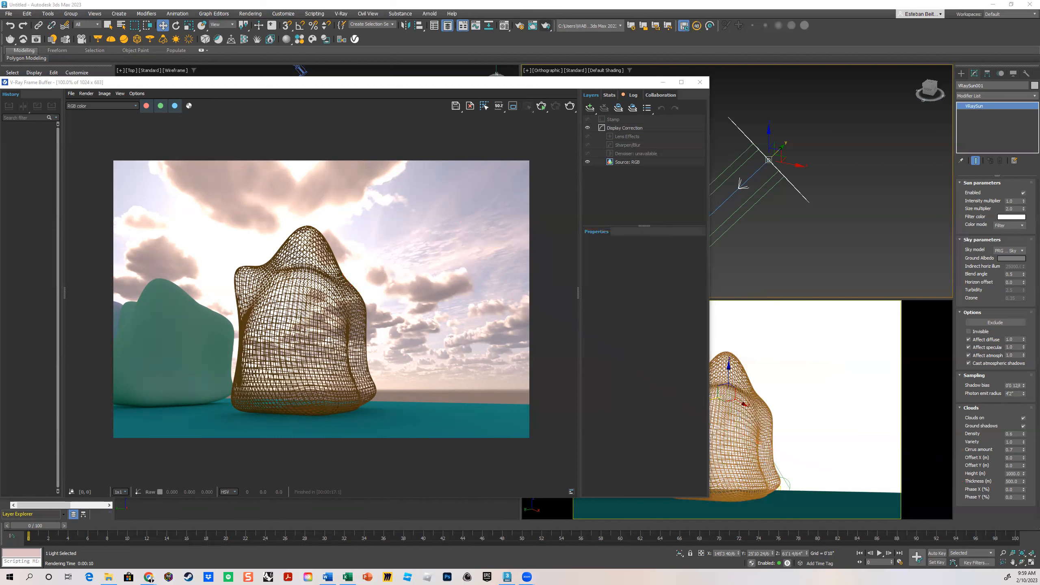
- Set the VRaySun's cloud thickness to 1000 m, test-render the PhysCamera002 view and cancel the render
click(1013, 473)
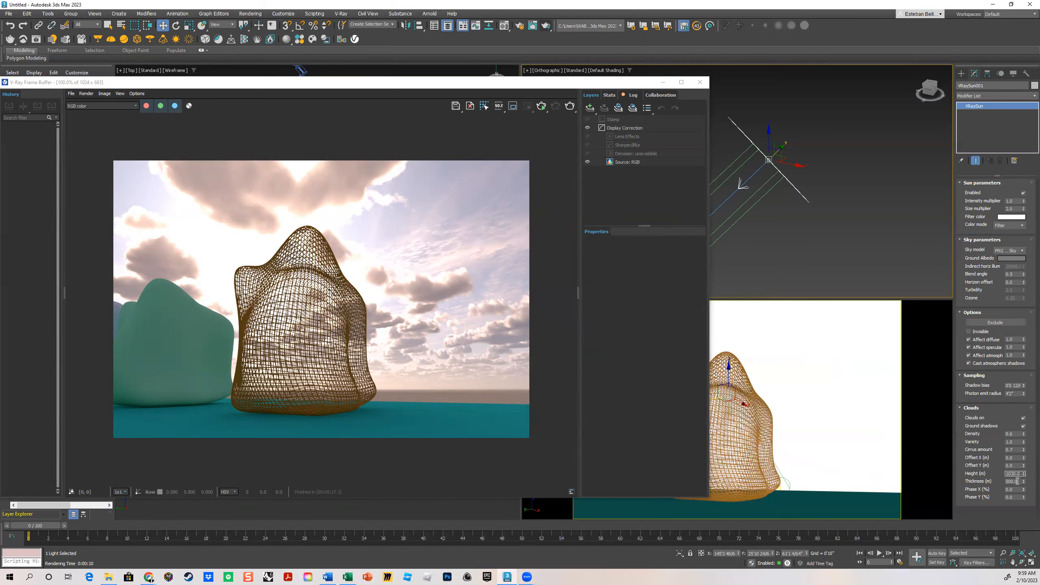
double_click(1017, 481)
text(10)
click(869, 347)
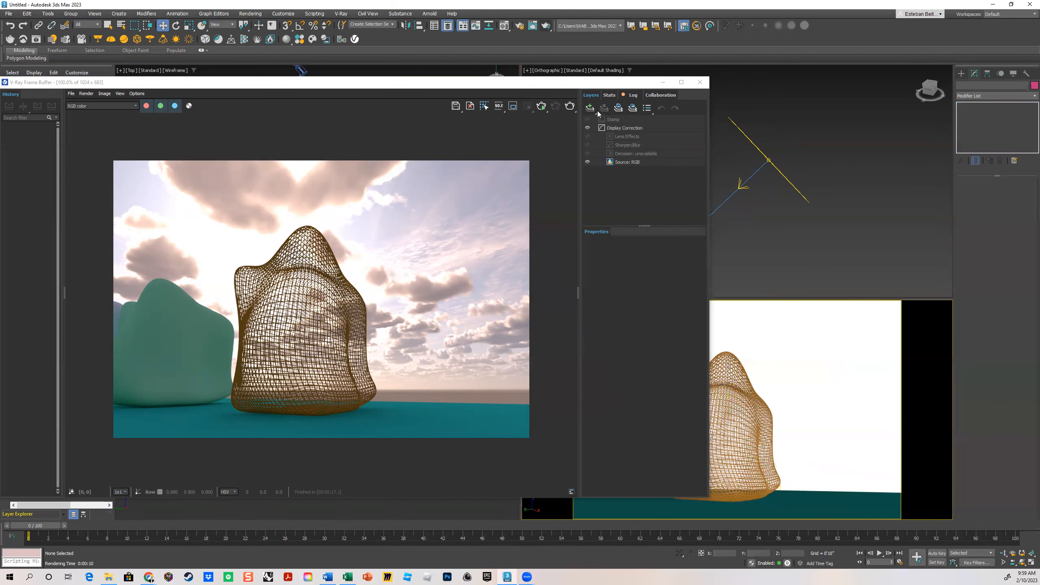
click(570, 106)
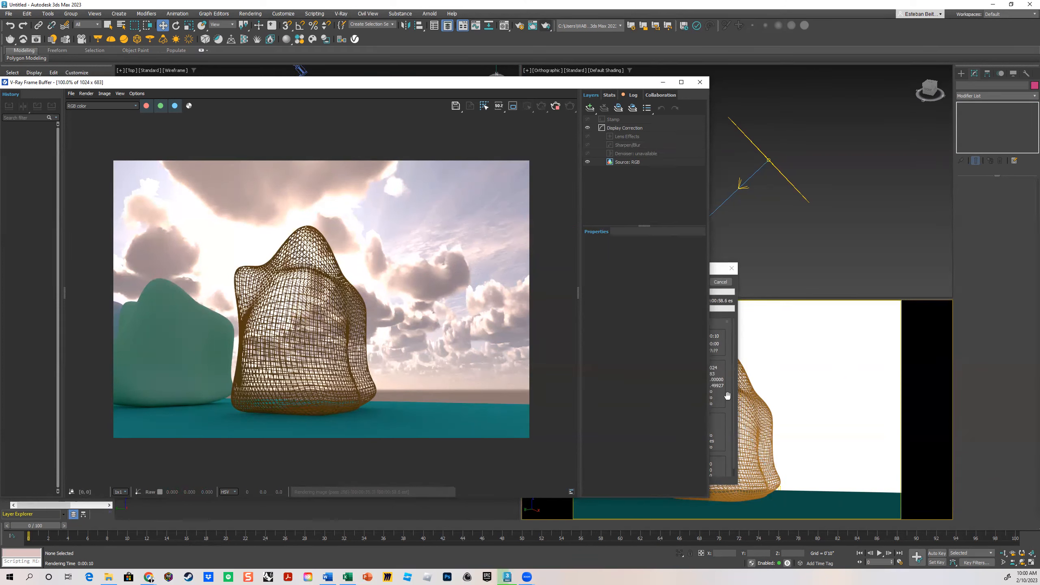
click(720, 281)
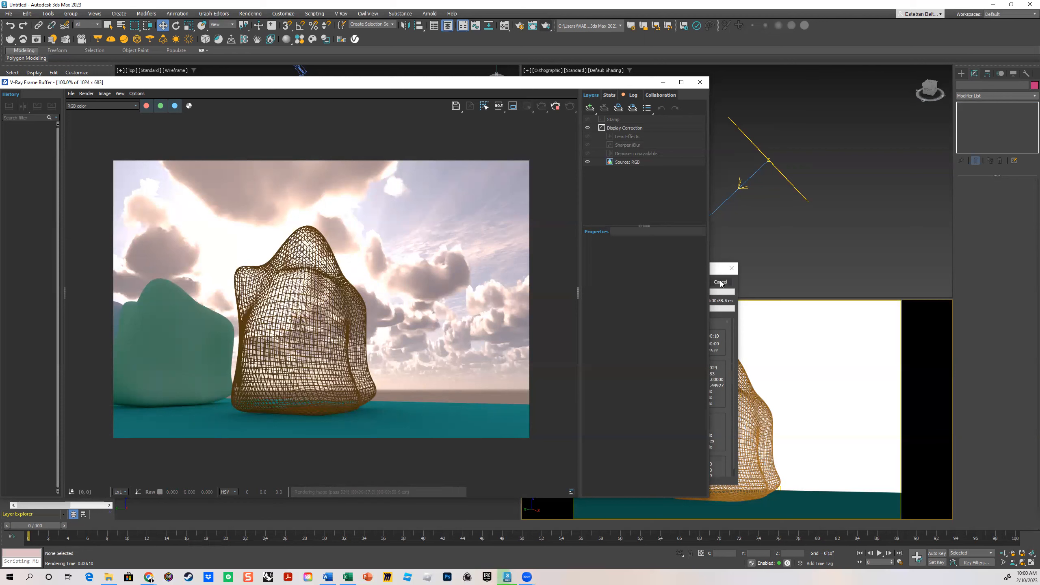
- Set the VRaySun's cloud height to 5000 m, test-render the PhysCamera002 view and cancel the render
click(769, 159)
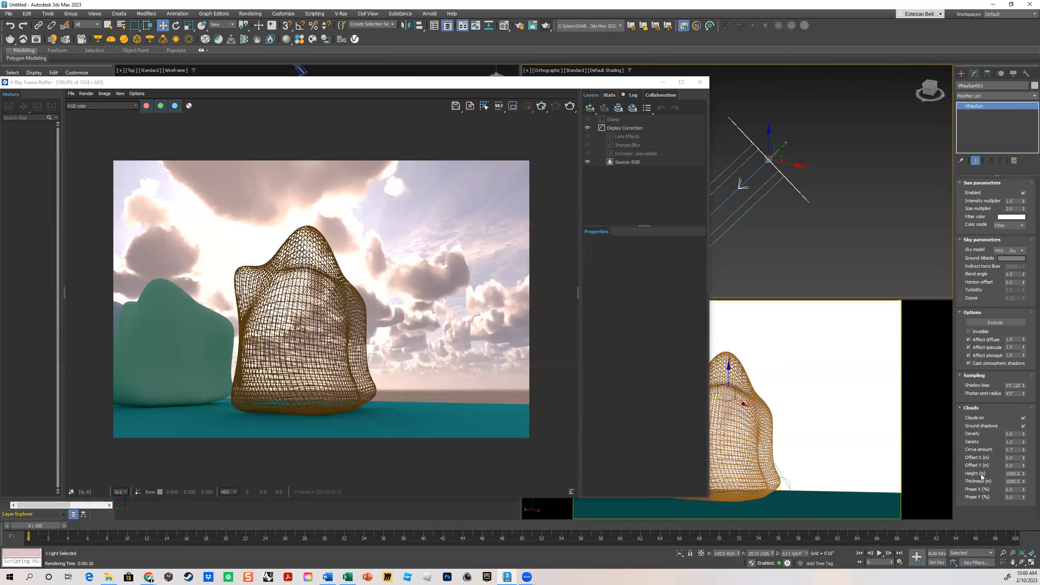
double_click(1006, 473)
text(5)
click(943, 330)
click(941, 332)
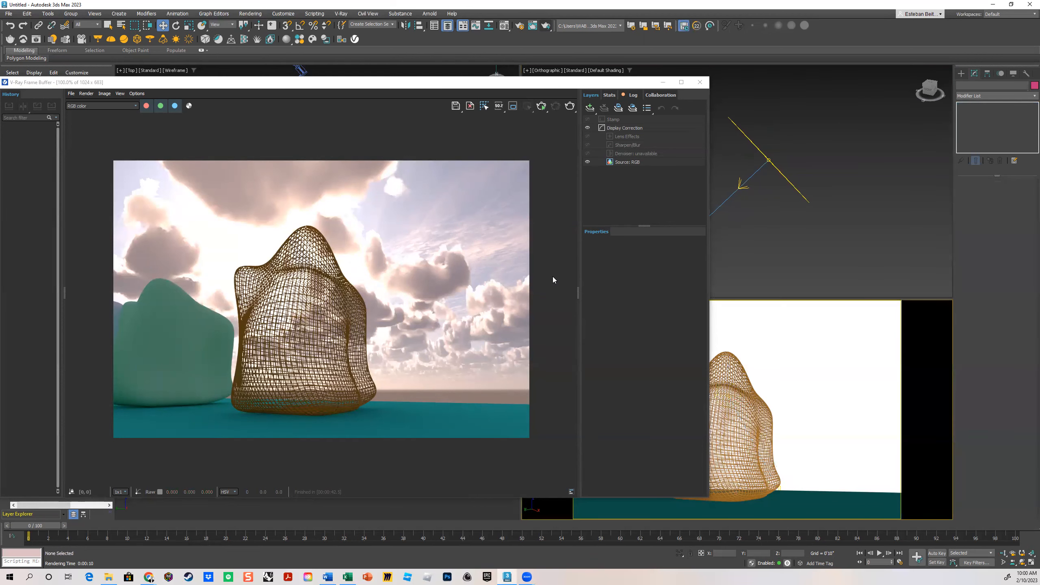
click(570, 106)
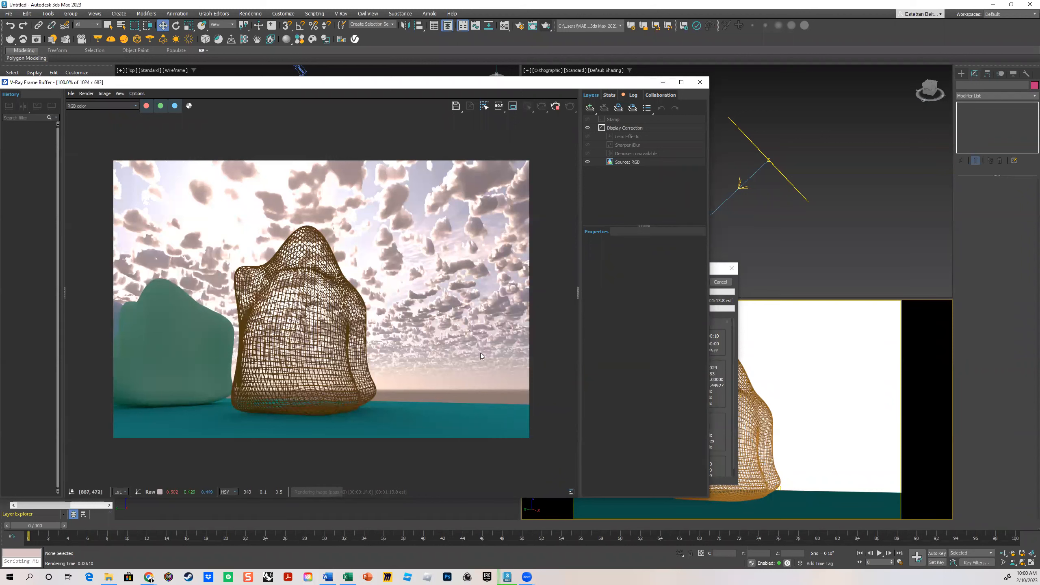
click(722, 319)
click(720, 282)
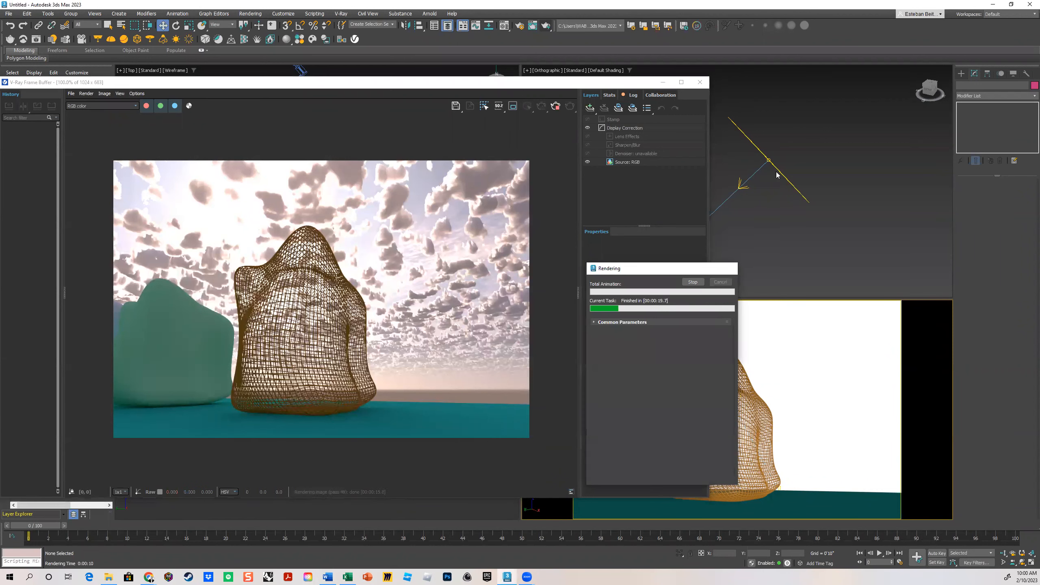
- Set the VRaySun's cloud height to 1000 m, thickness to 600 m, variety to 0.7 and density to 0.4
click(770, 161)
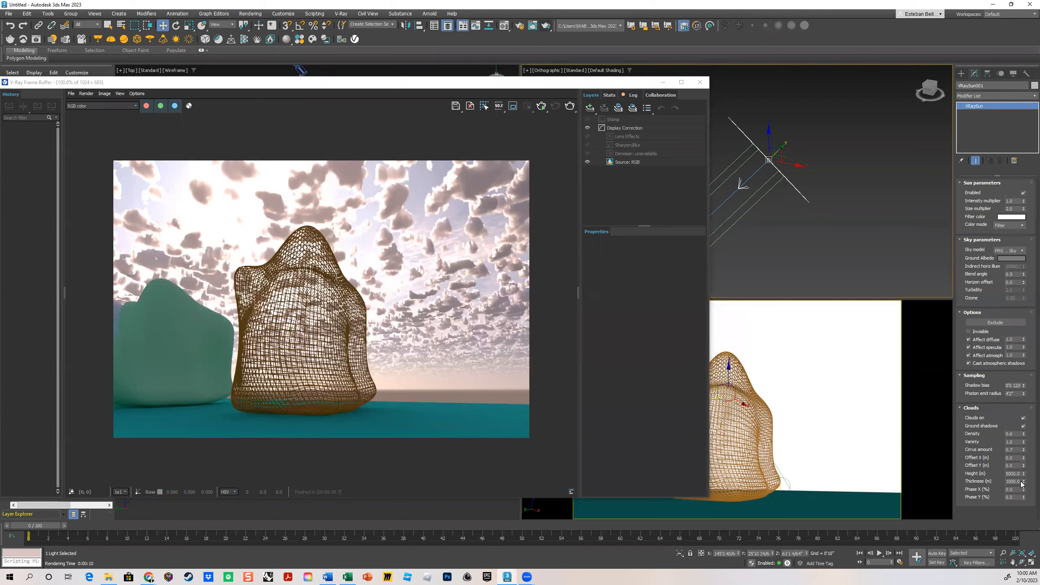
drag(1019, 473, 979, 474)
text(10)
drag(1019, 482, 981, 480)
double_click(1015, 441)
text(.7)
double_click(1019, 434)
click(857, 369)
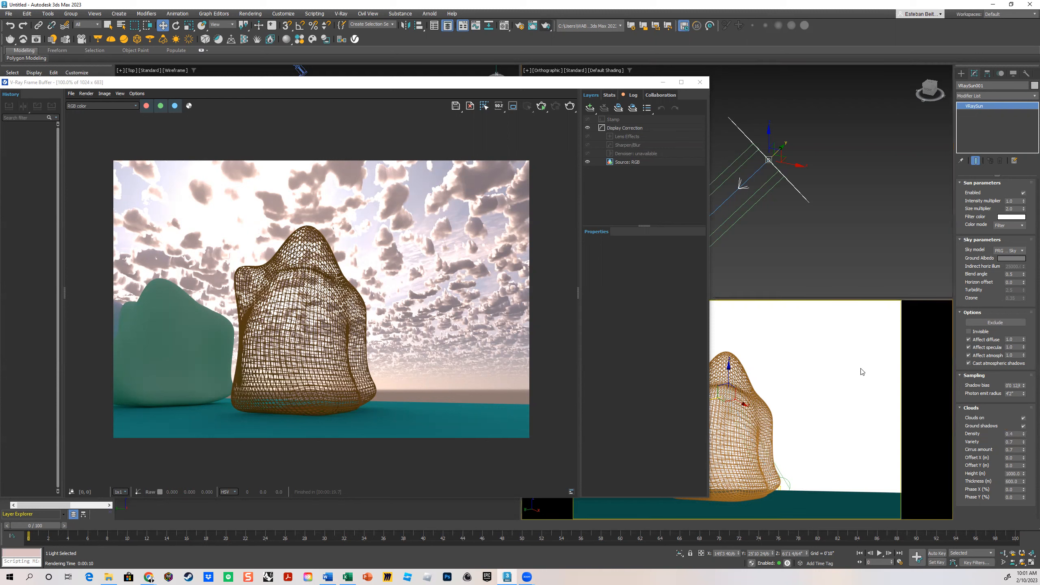
- Test-render the PhysCamera002 view with the new cloud height, thickness, variety and density, and cancel the render
click(570, 107)
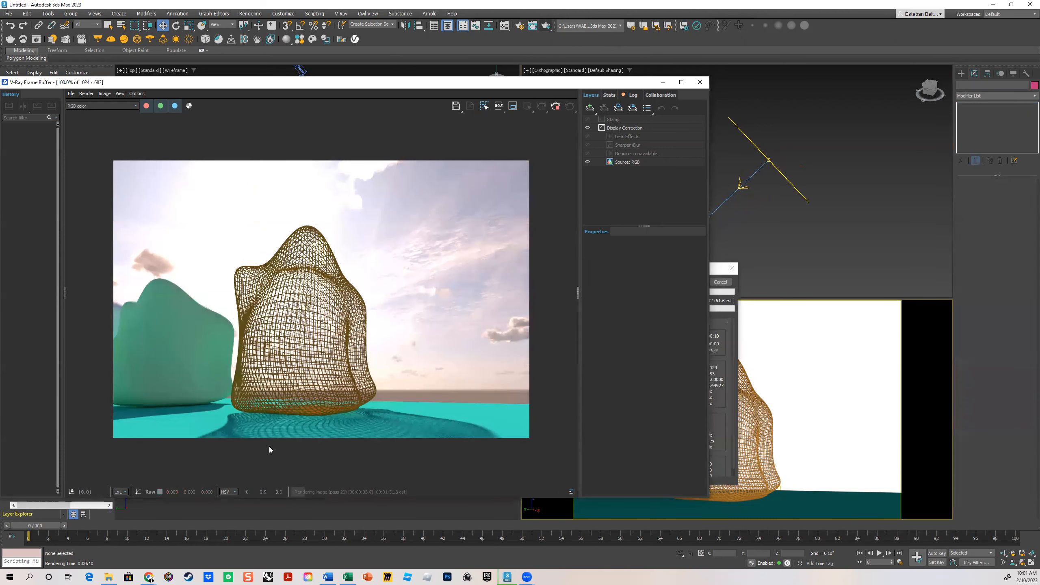
click(722, 291)
click(721, 283)
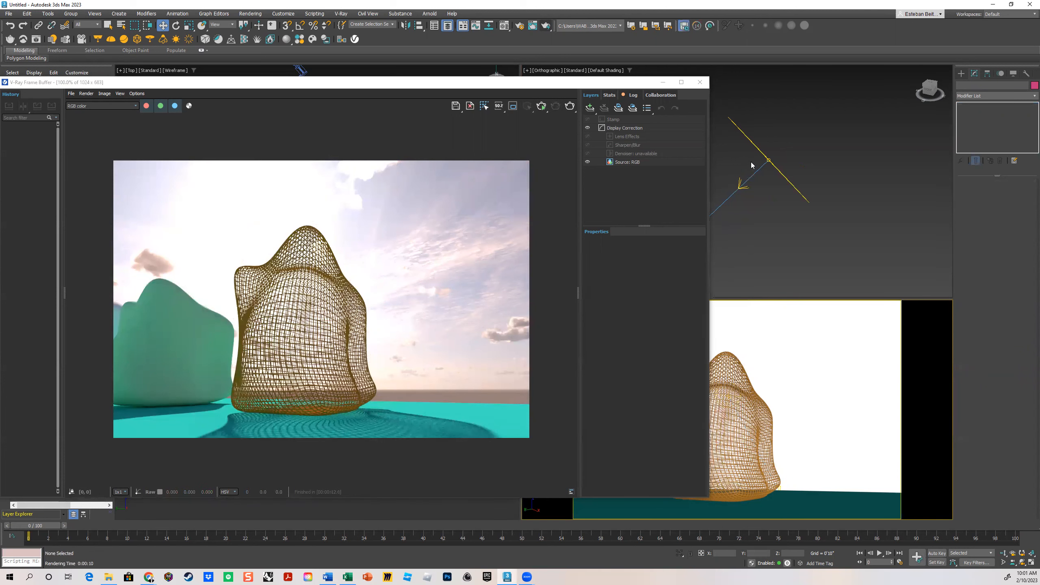
- Set the VRaySun's cloud density to 0.7 and render the PhysCamera002 view to completion
click(757, 146)
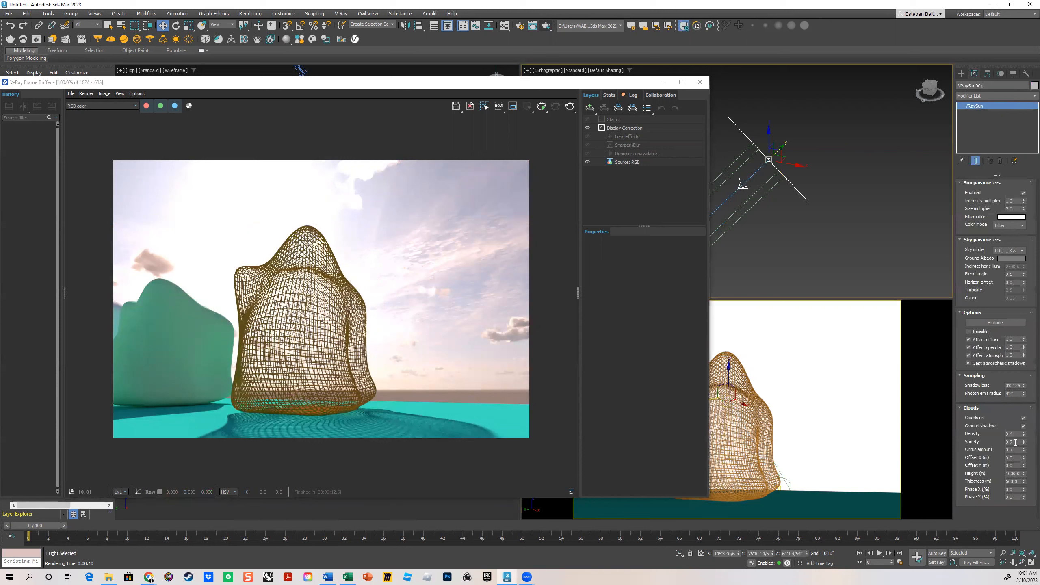
double_click(1010, 433)
text(.)
click(943, 354)
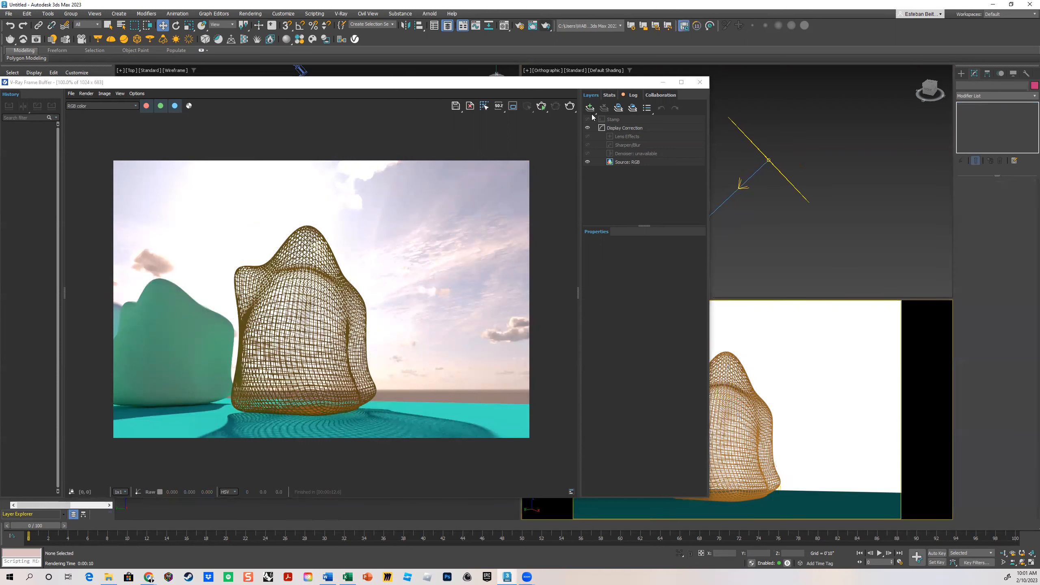
click(569, 106)
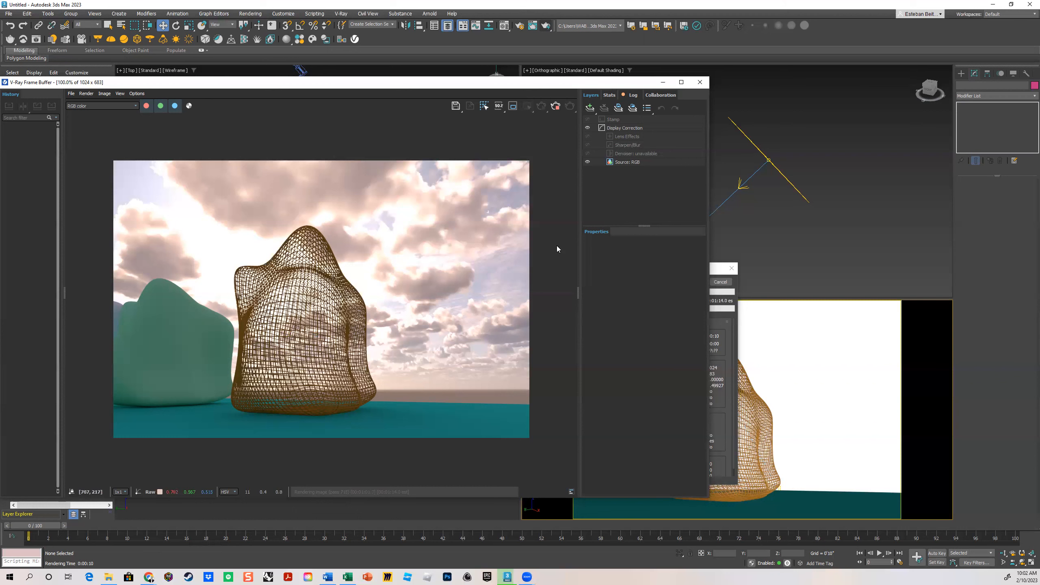
click(726, 329)
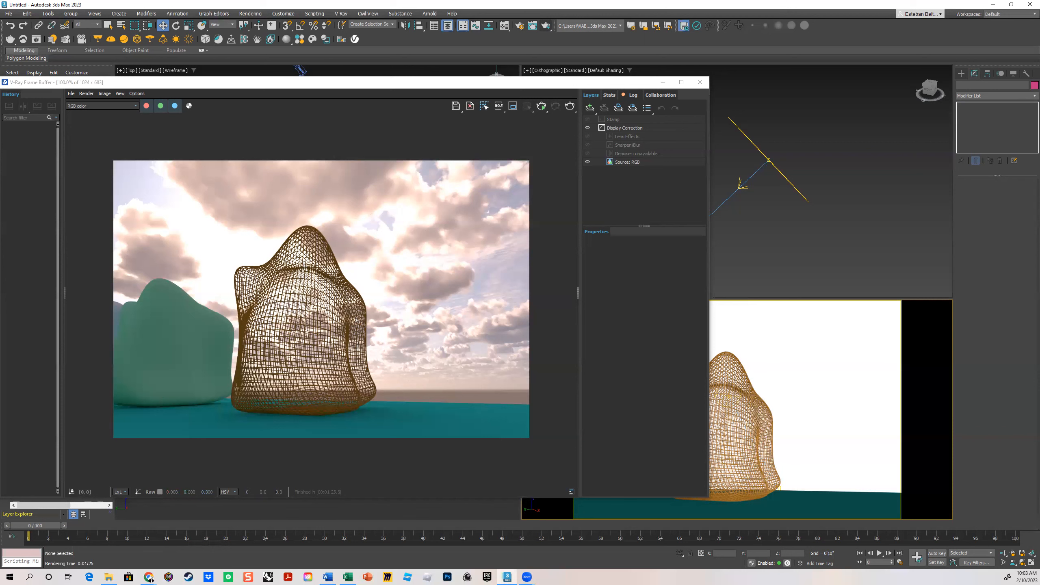
- Set the VRaySun's cloud density to 0.6
click(752, 144)
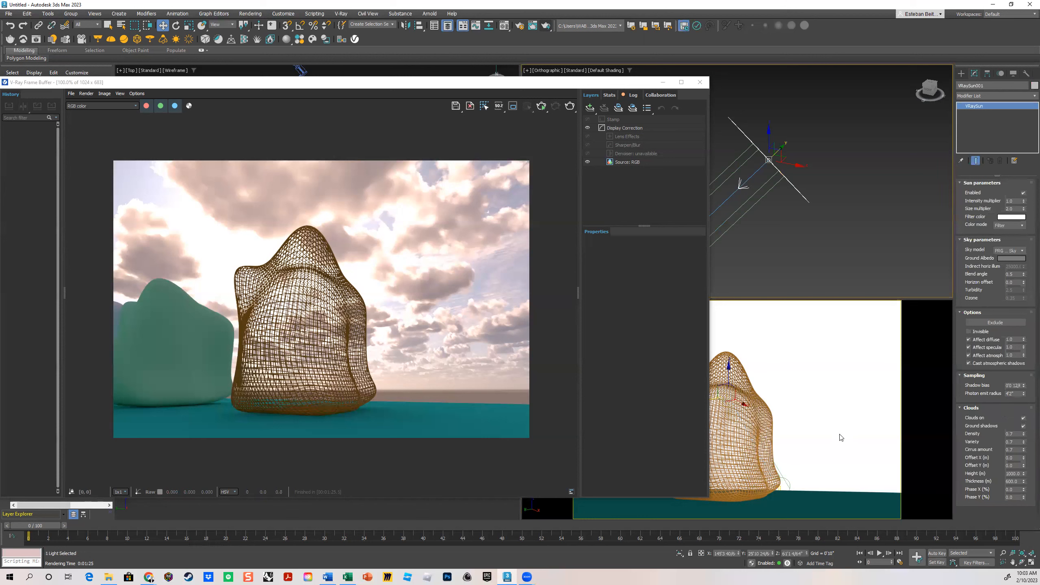
double_click(1011, 434)
text(.6)
key(Return)
- Define a render region around the base of the orange mesh, test-render only that region and cancel the render
click(513, 106)
drag(386, 367, 191, 451)
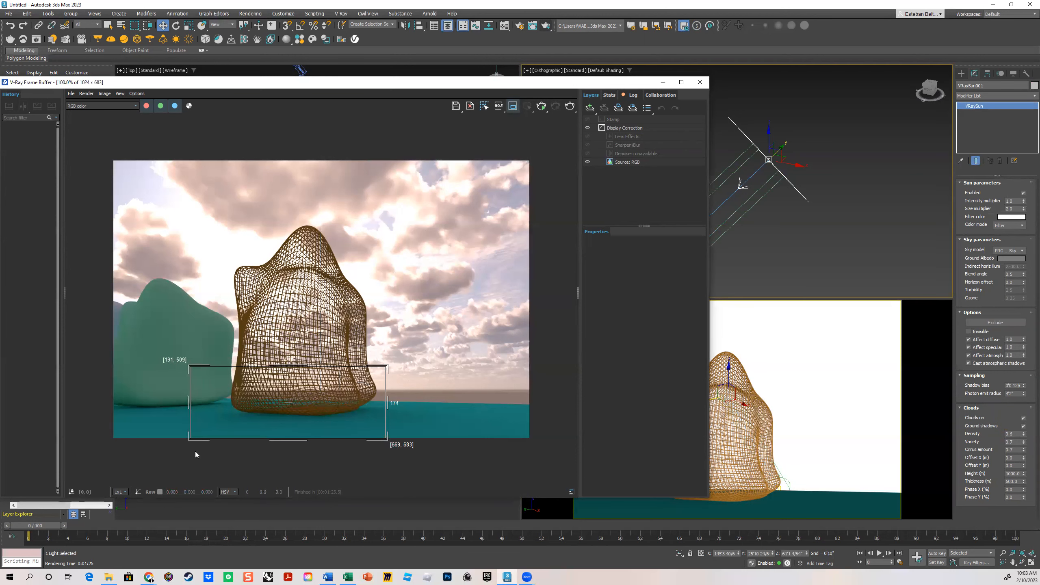
click(904, 306)
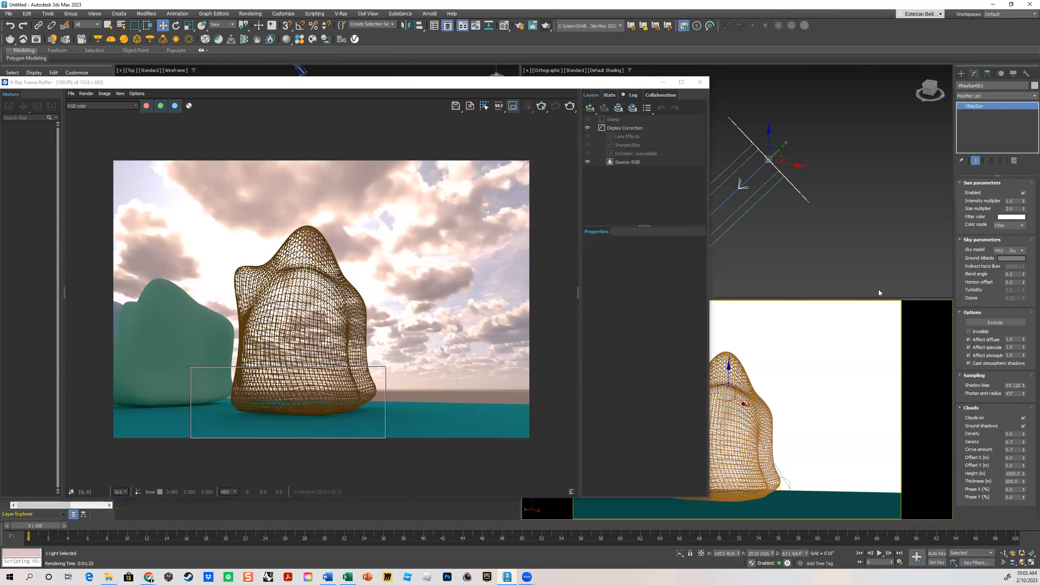
click(569, 106)
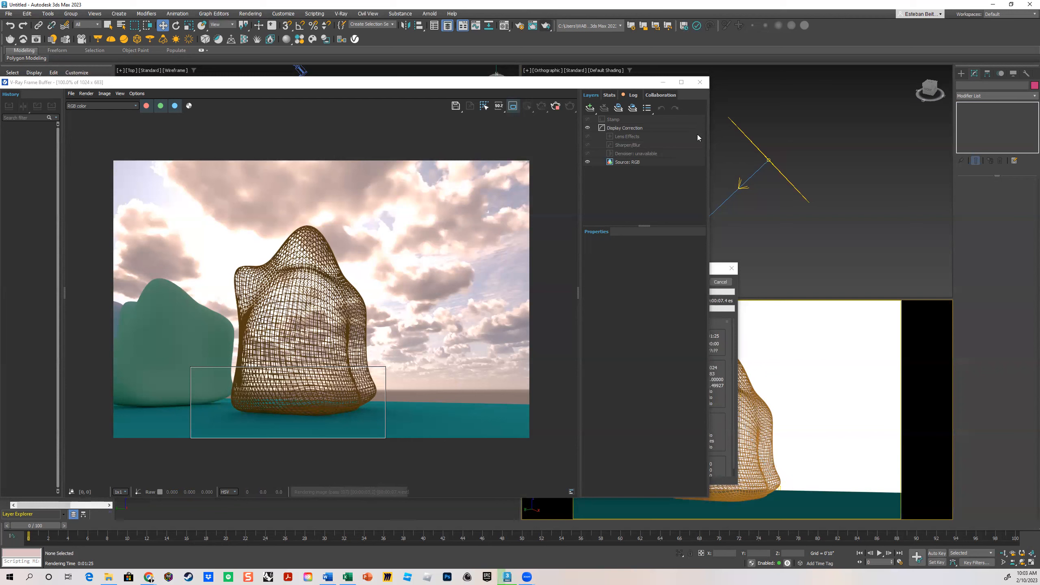
click(720, 284)
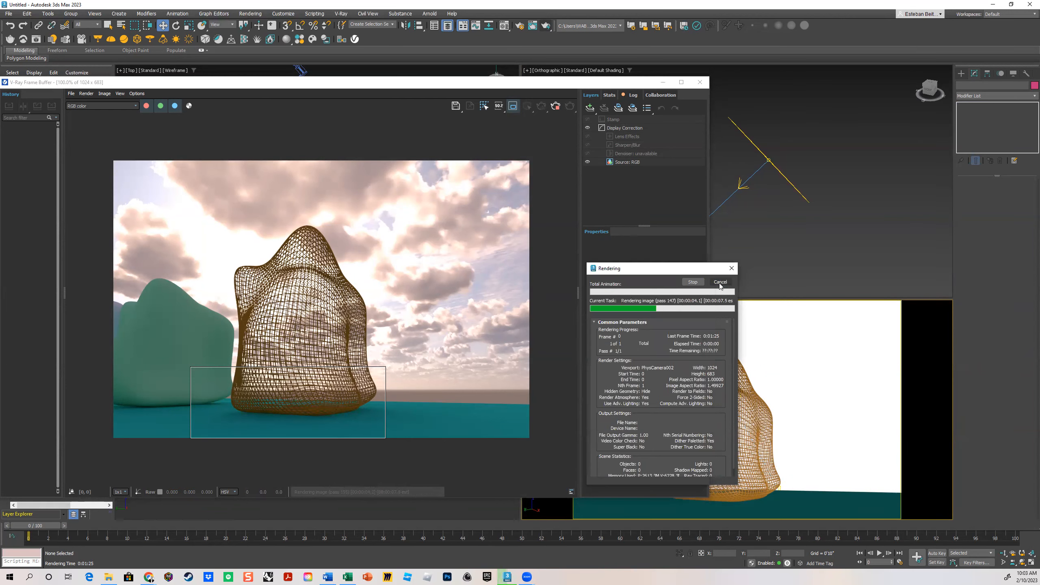
- Set the VRaySun's cloud density to 0.5 and test-render the region at the base of the mesh
click(778, 170)
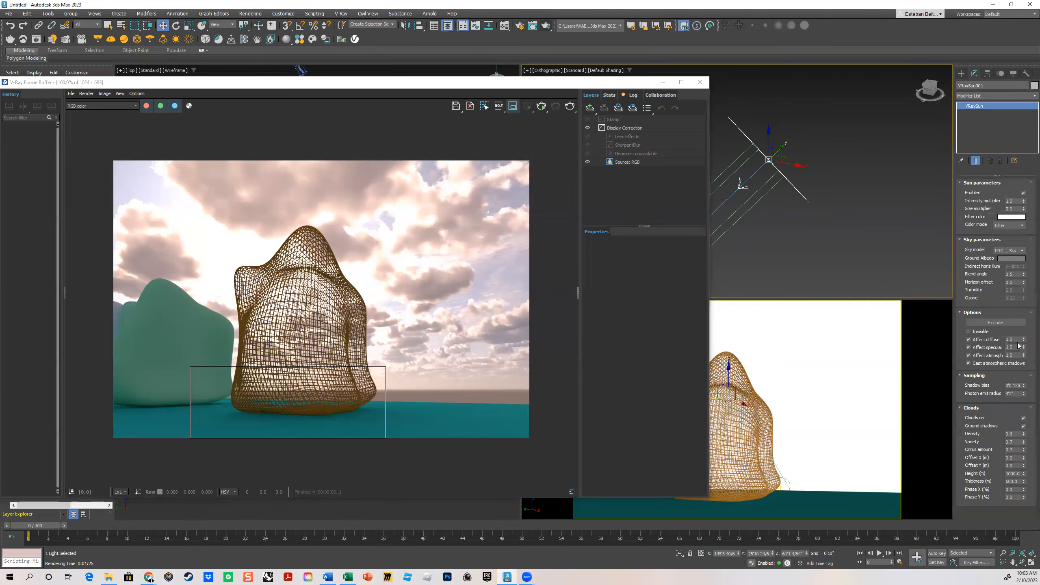
click(1019, 435)
click(910, 360)
click(571, 105)
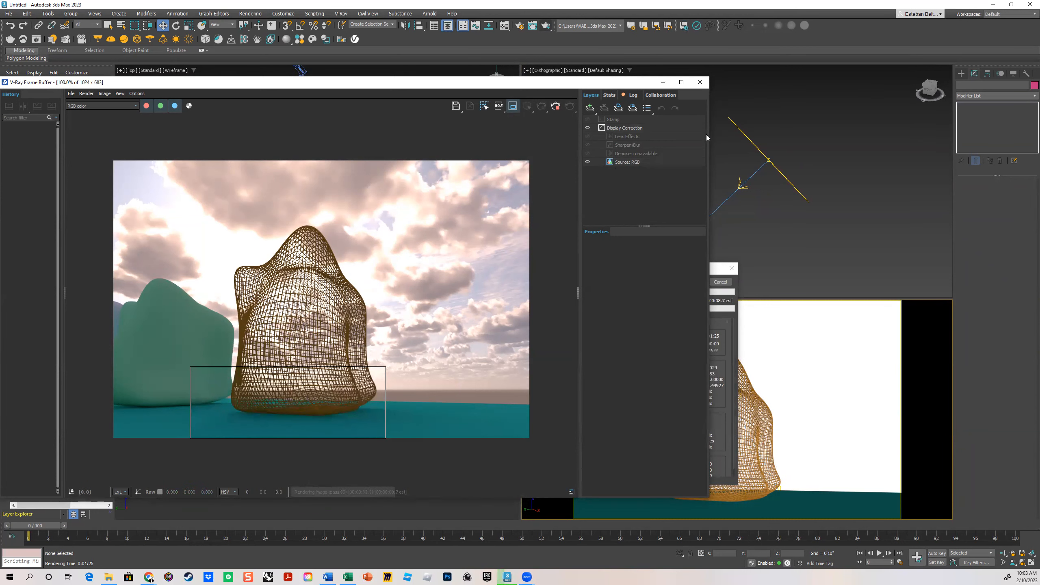
- Set the VRaySun's cloud density to 0.45 and test-render the region at the base of the mesh
click(764, 152)
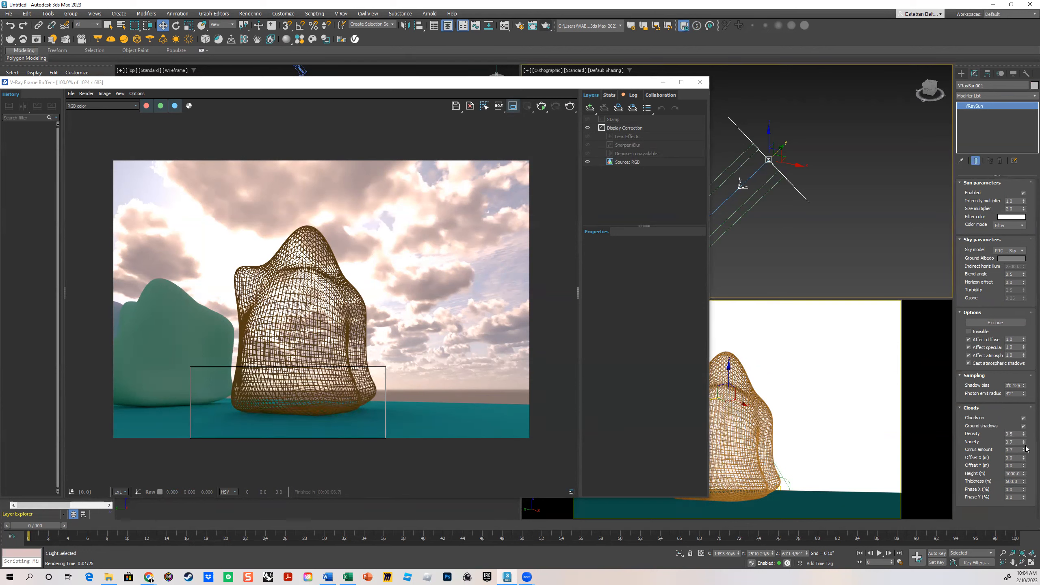
double_click(1011, 433)
click(918, 319)
click(571, 106)
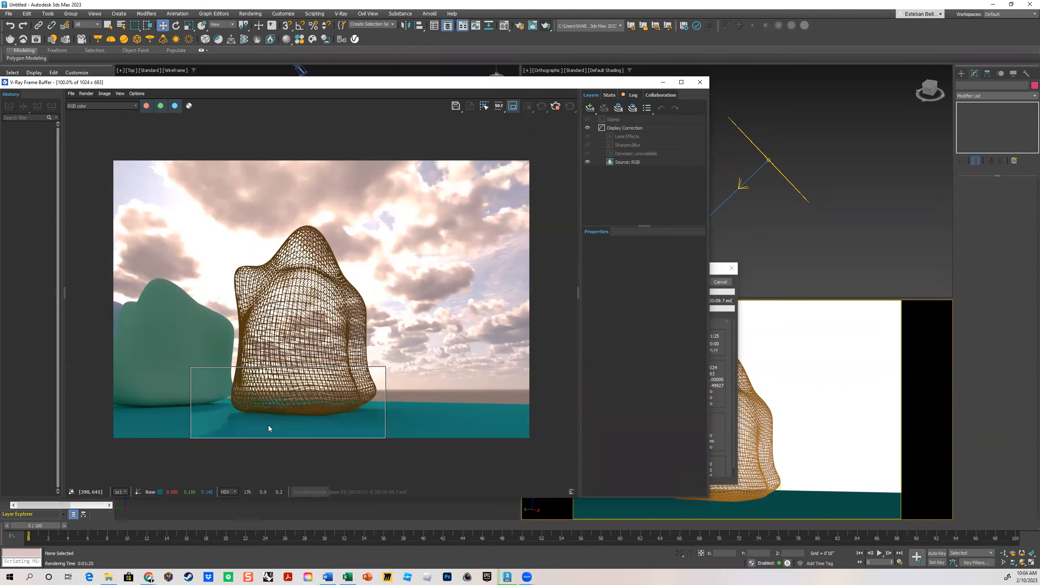
- Turn off the render region, stop the current render, then test-render the full PhysCamera002 view and cancel it
click(514, 107)
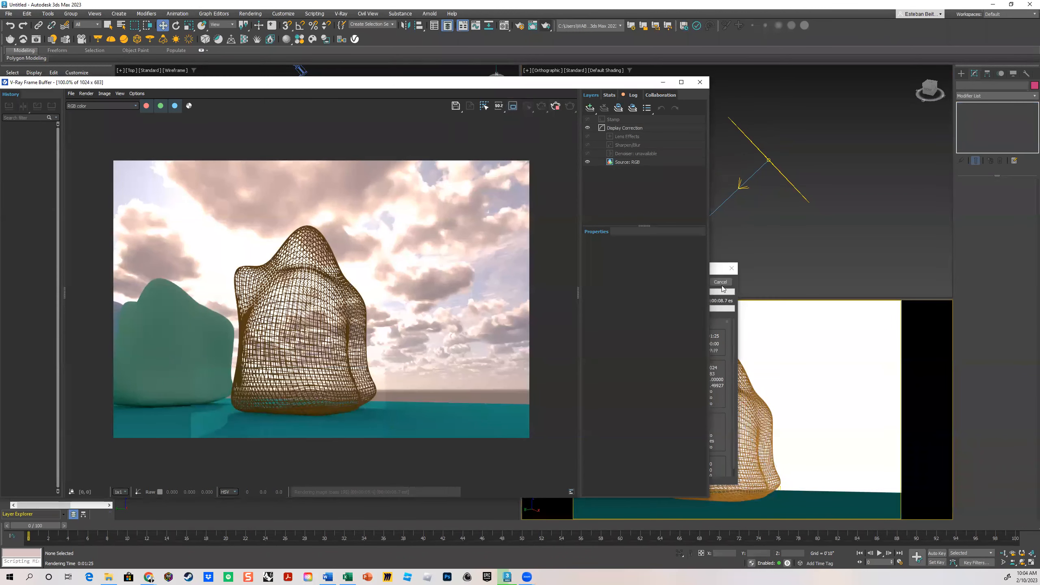
click(722, 283)
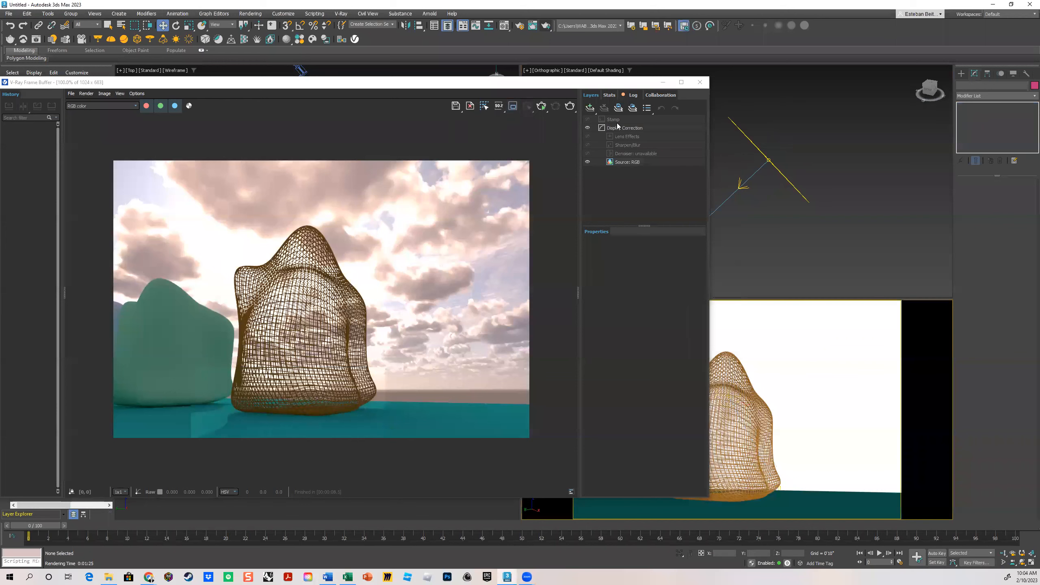
click(570, 106)
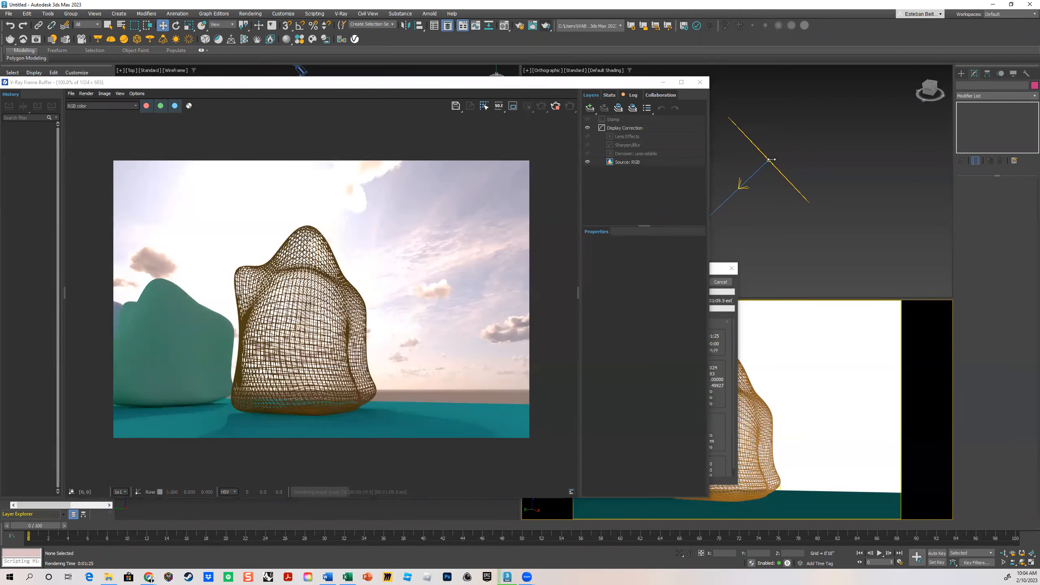
click(720, 282)
click(757, 212)
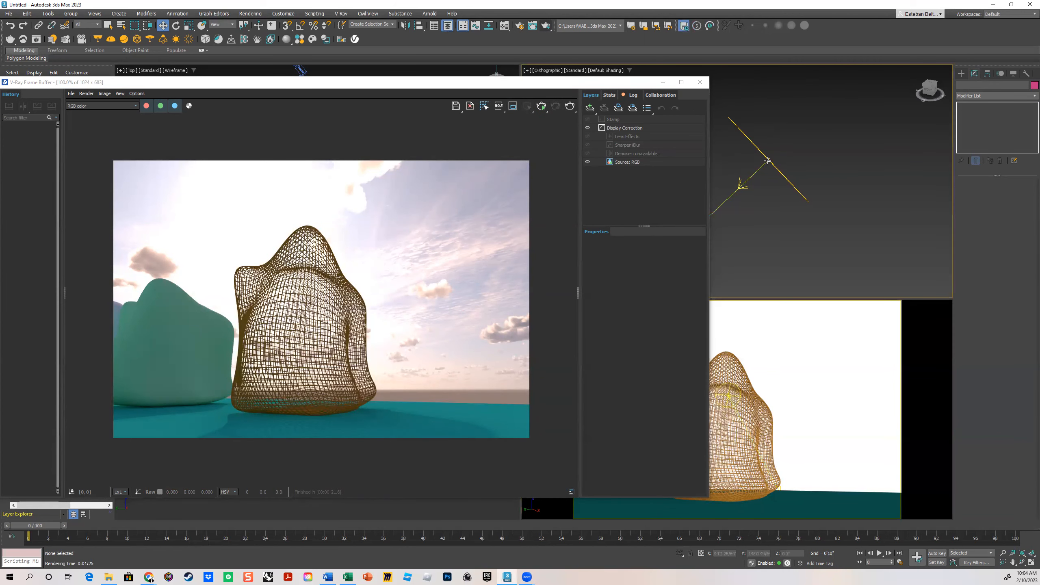
- Lower the VRaySun's intensity multiplier and render the PhysCamera002 view again
click(768, 160)
double_click(1011, 201)
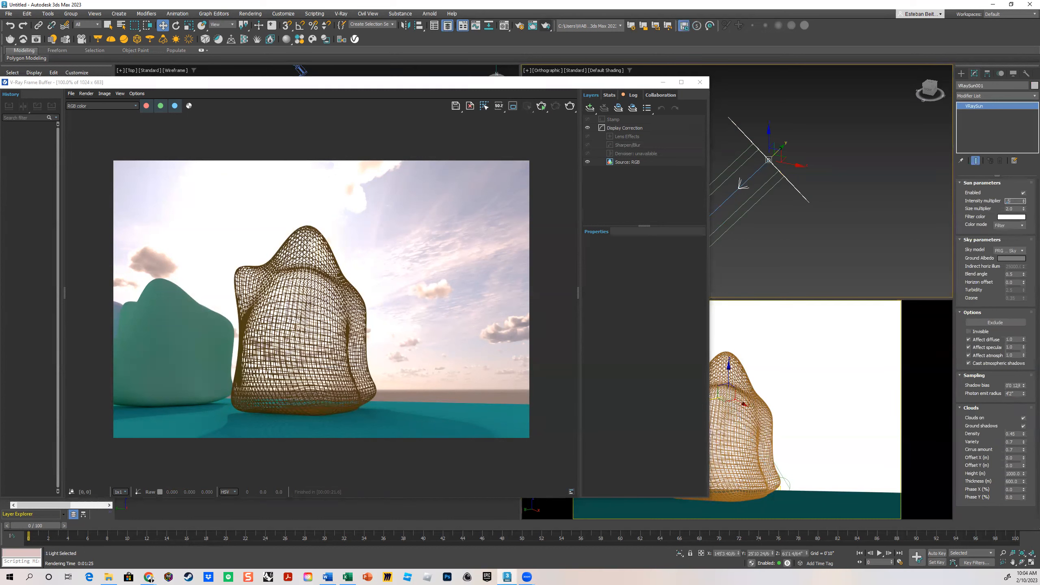
click(941, 345)
click(570, 106)
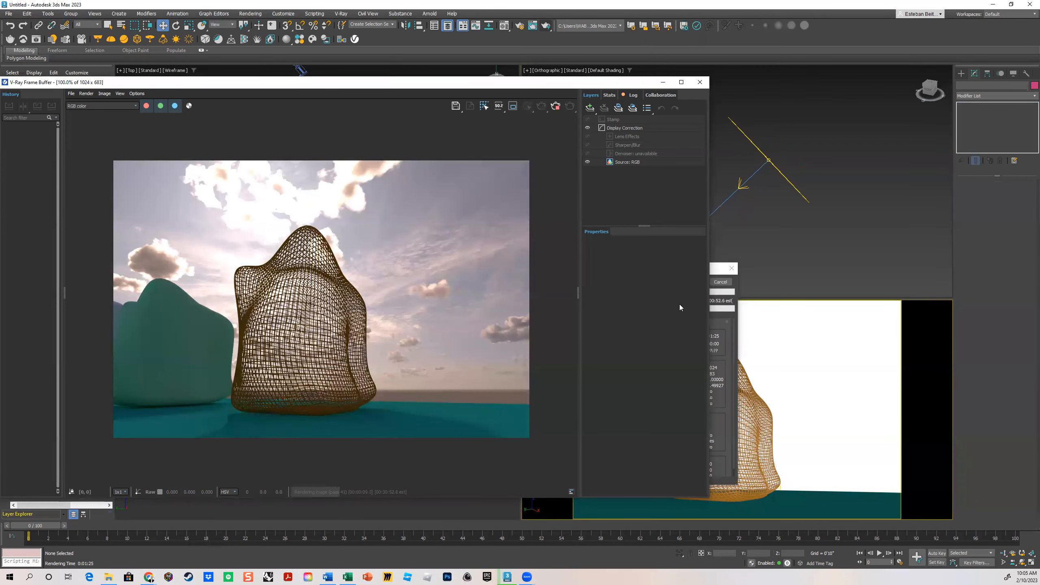
- Move the rendering progress window clear of the frame buffer and cancel the PhysCamera002 render
click(722, 325)
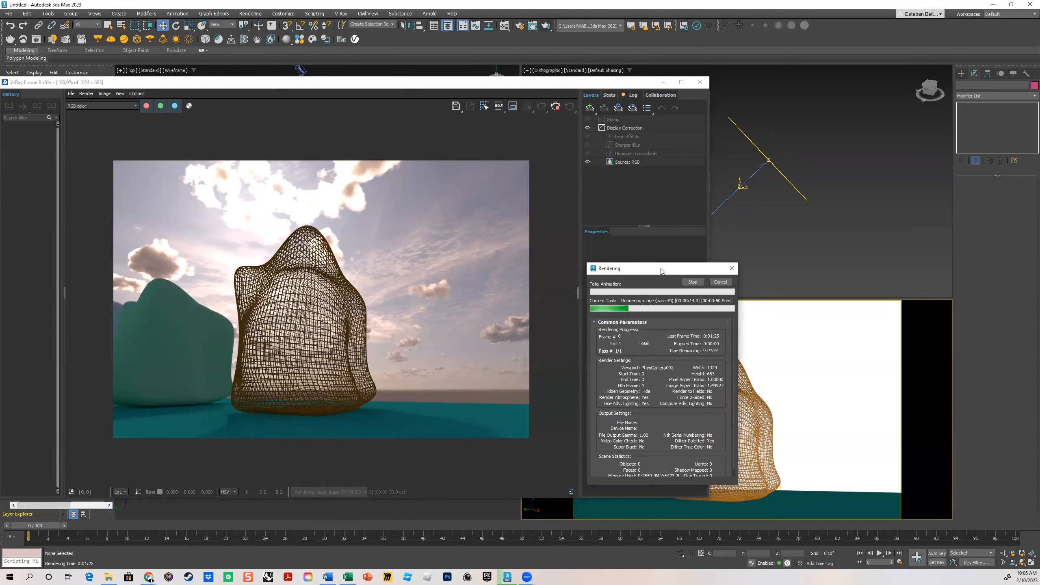
drag(661, 270, 792, 252)
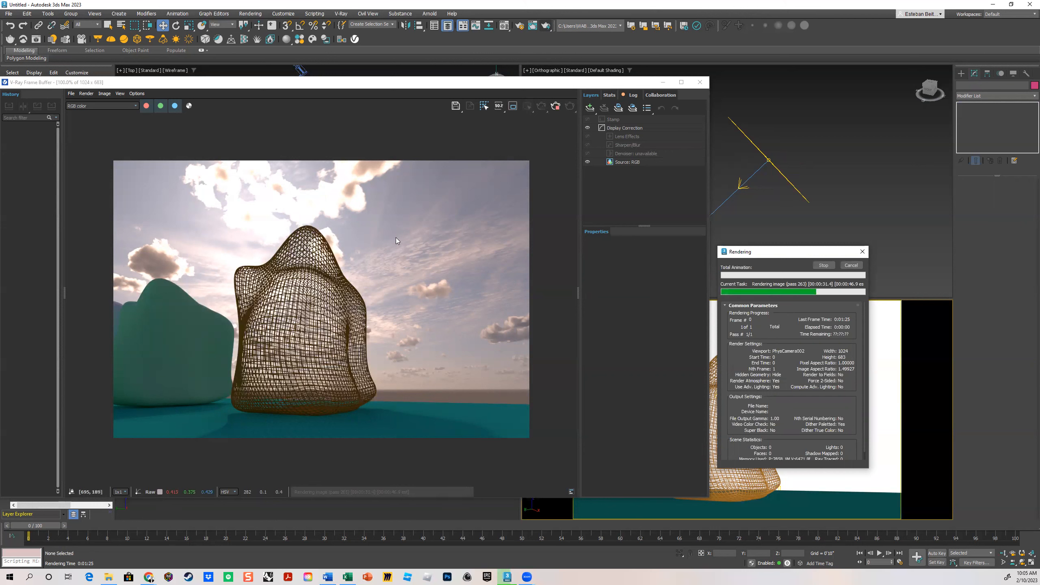
click(851, 265)
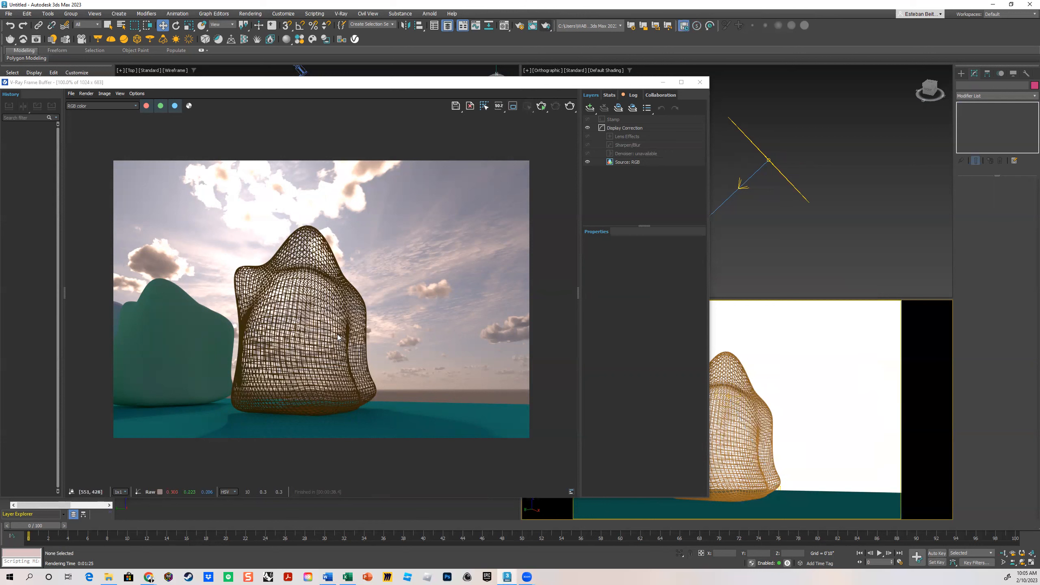
- Select the VRaySun to check its intensity multiplier, then deselect it without changing the value
click(806, 197)
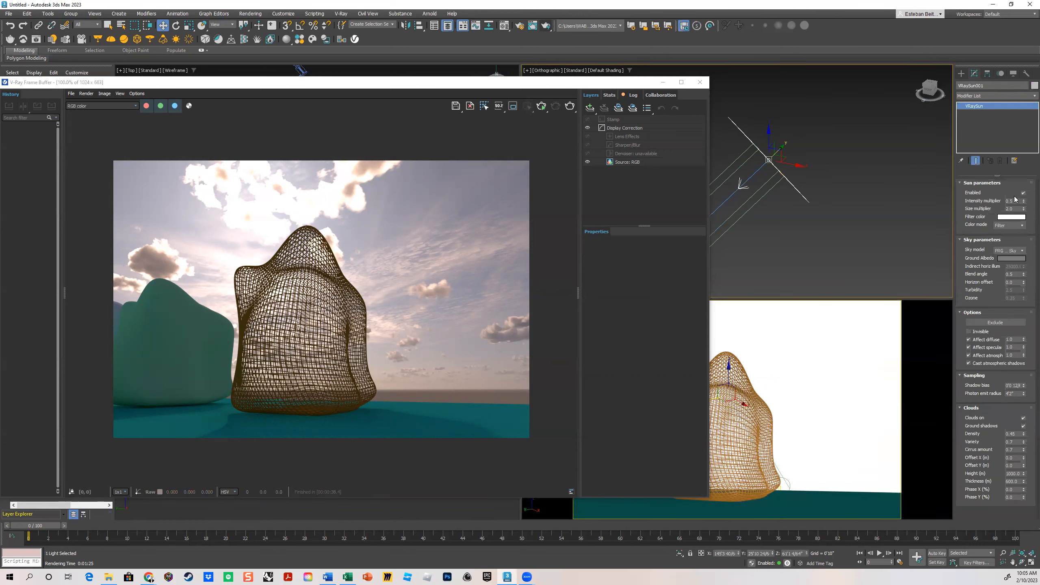
double_click(1007, 201)
click(799, 111)
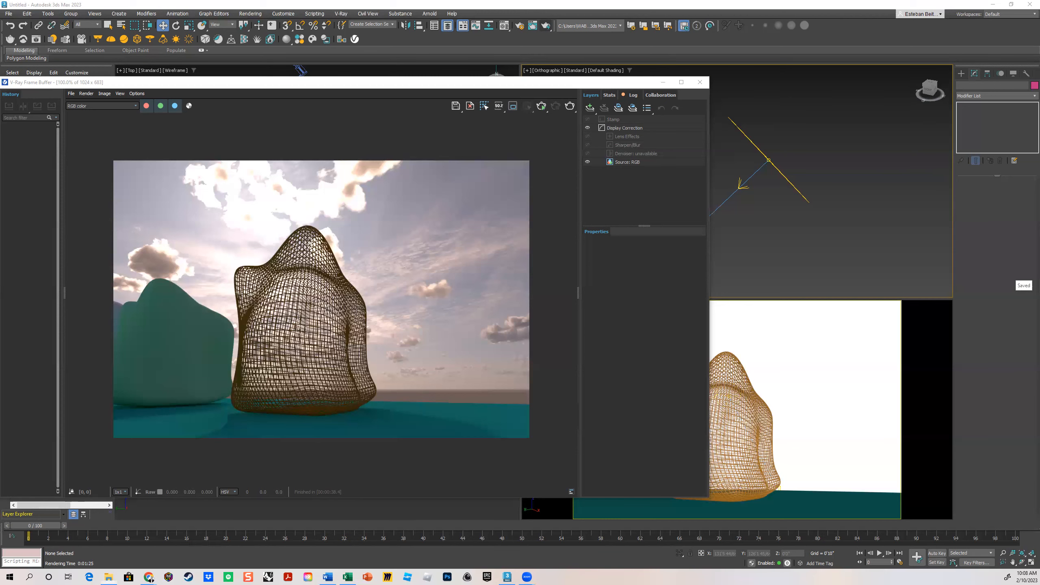
- Switch to File Explorer and browse 06_Student_Work to the 01_Feb_15 folder inside 02_Weekly_Renderings
click(108, 577)
click(45, 167)
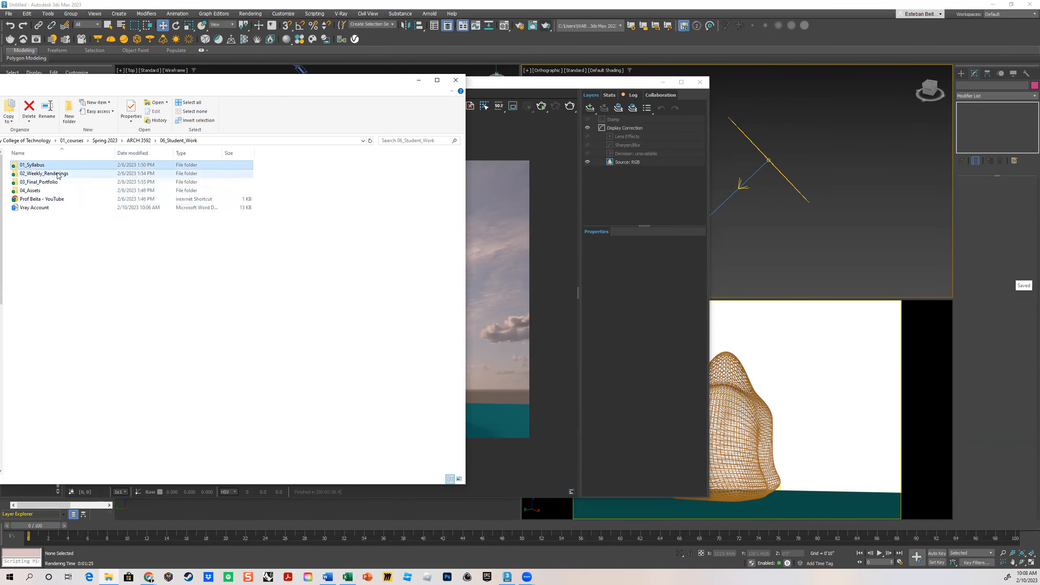
double_click(57, 174)
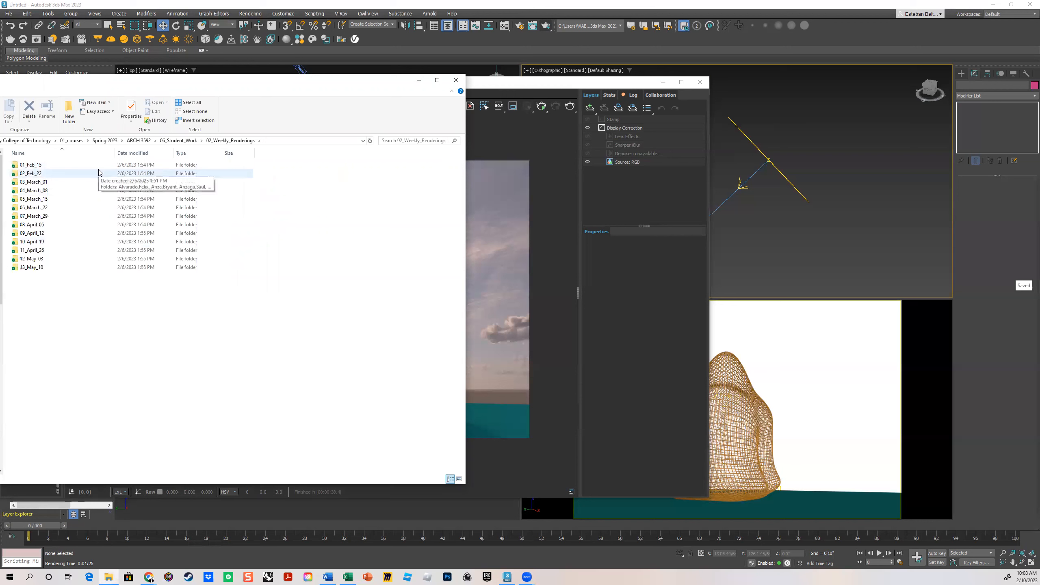
click(36, 166)
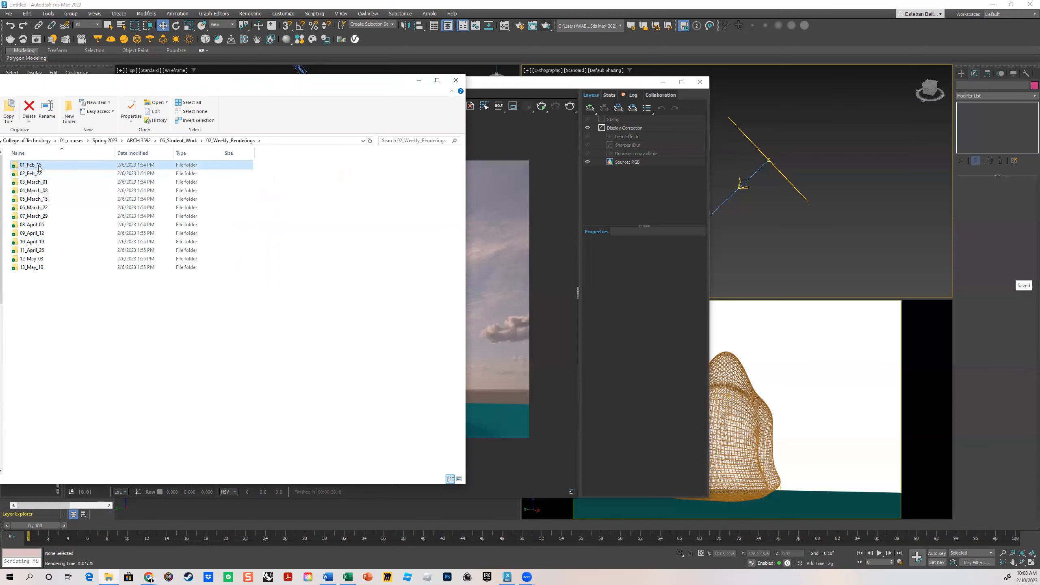
double_click(39, 166)
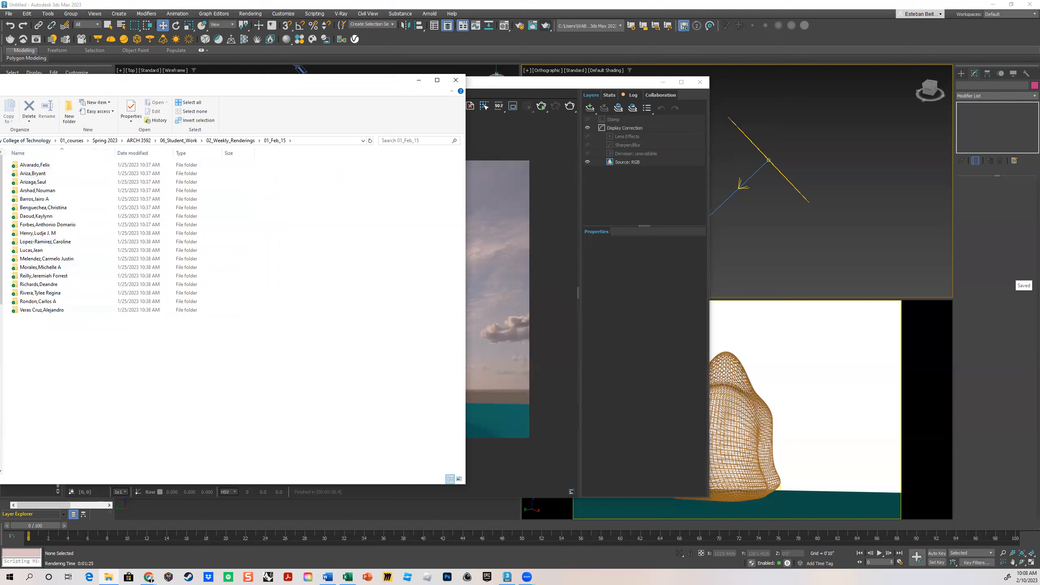
- Return to the 06_Student_Work folder, look inside 04_Assets, and go back
key(alt+Up)
key(alt+Up)
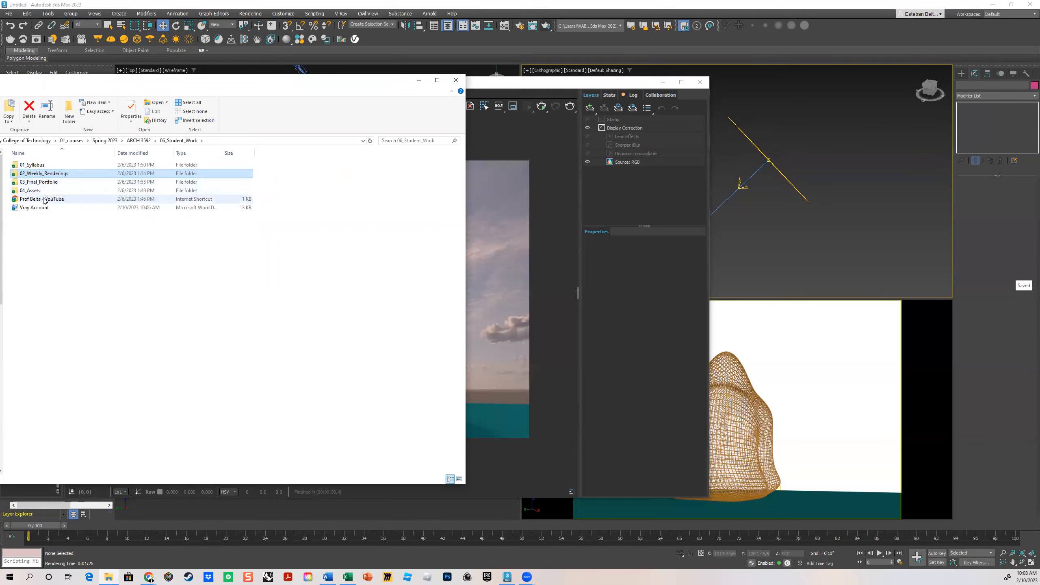
click(32, 191)
double_click(32, 191)
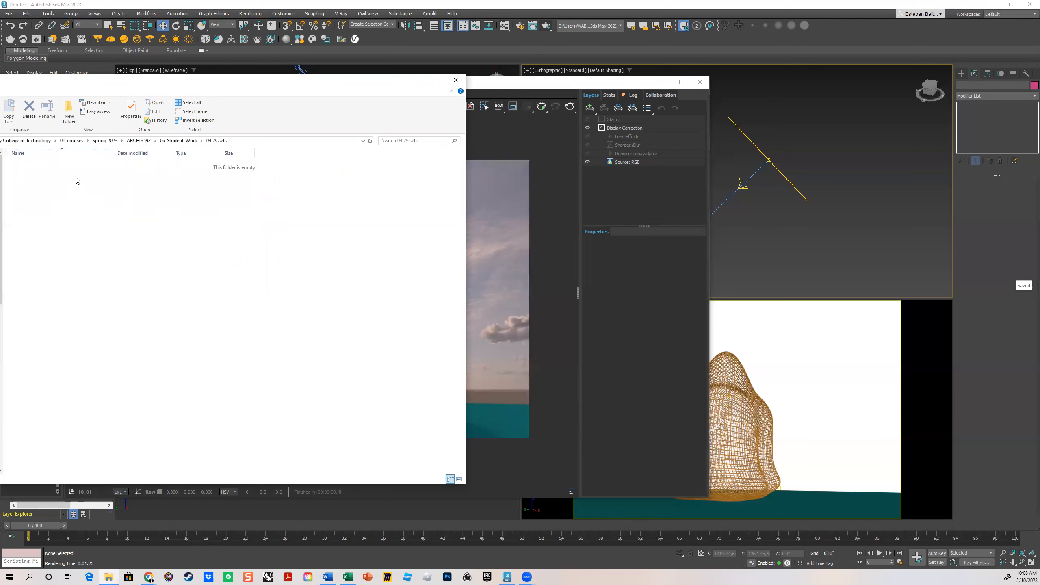
key(alt+Left)
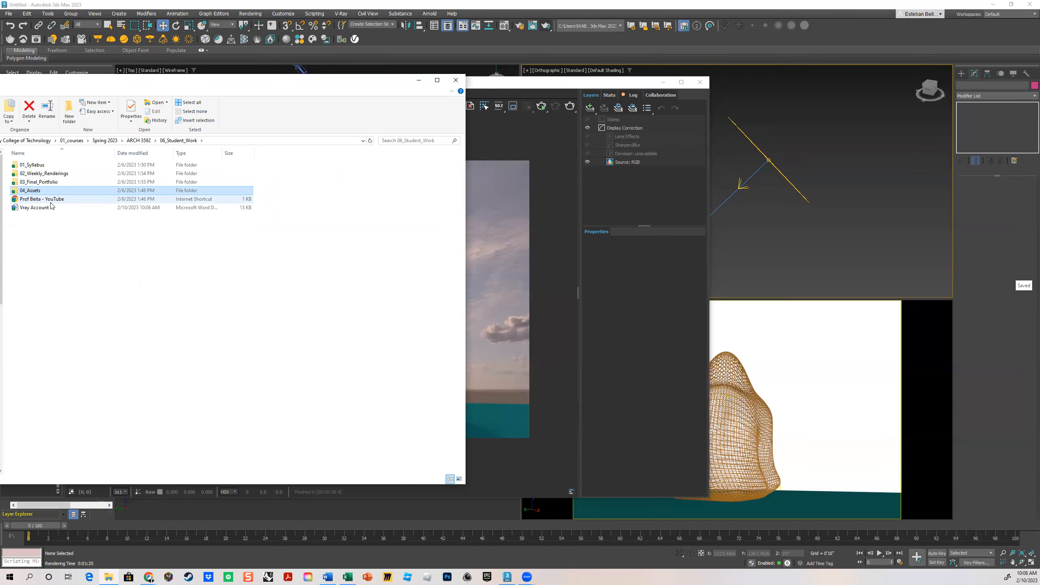
- Point out the YouTube shortcut and the Vray Account document, then minimize File Explorer to return to 3ds Max
click(59, 201)
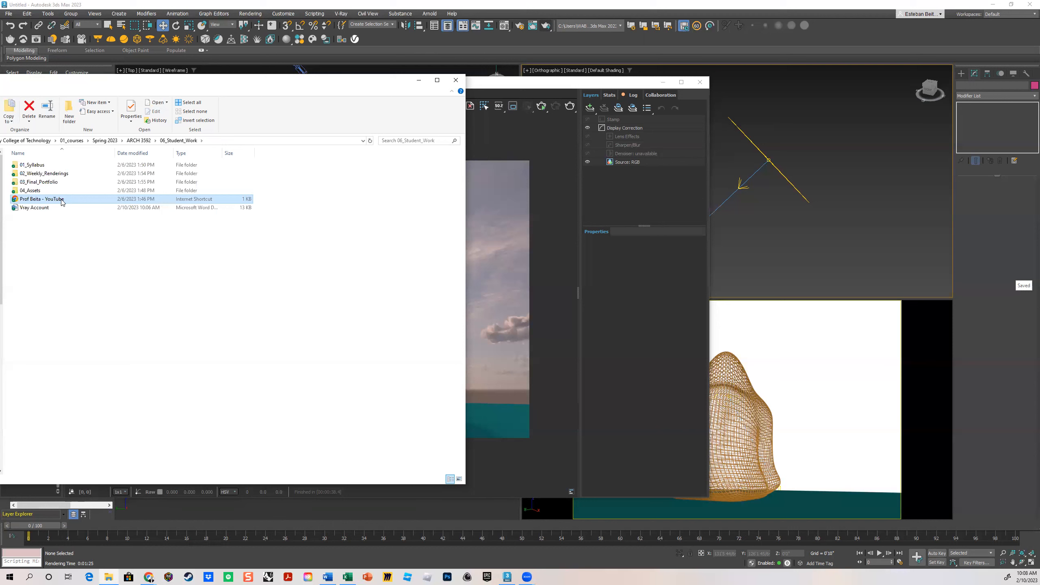
click(45, 209)
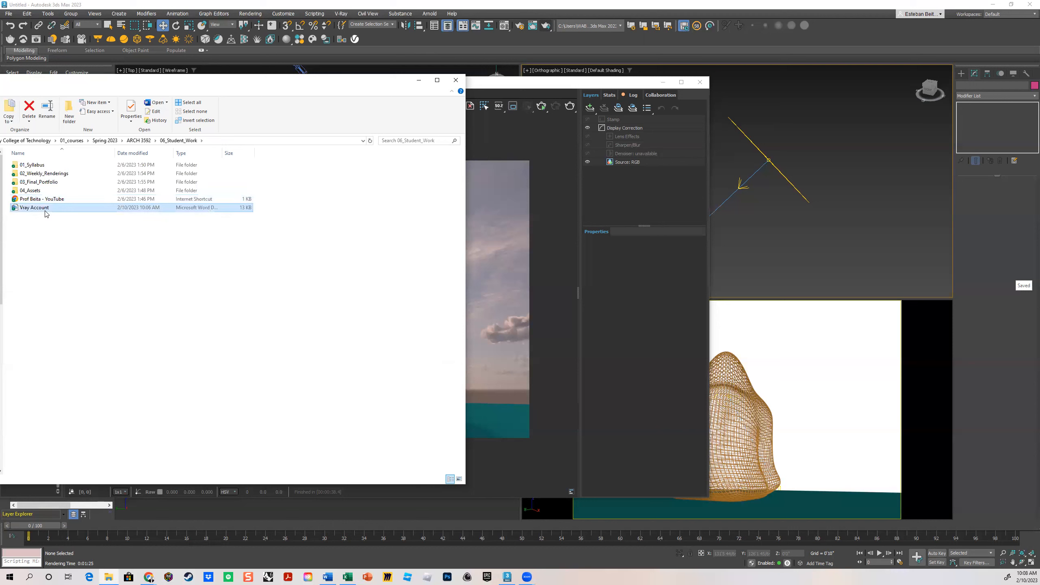
click(87, 258)
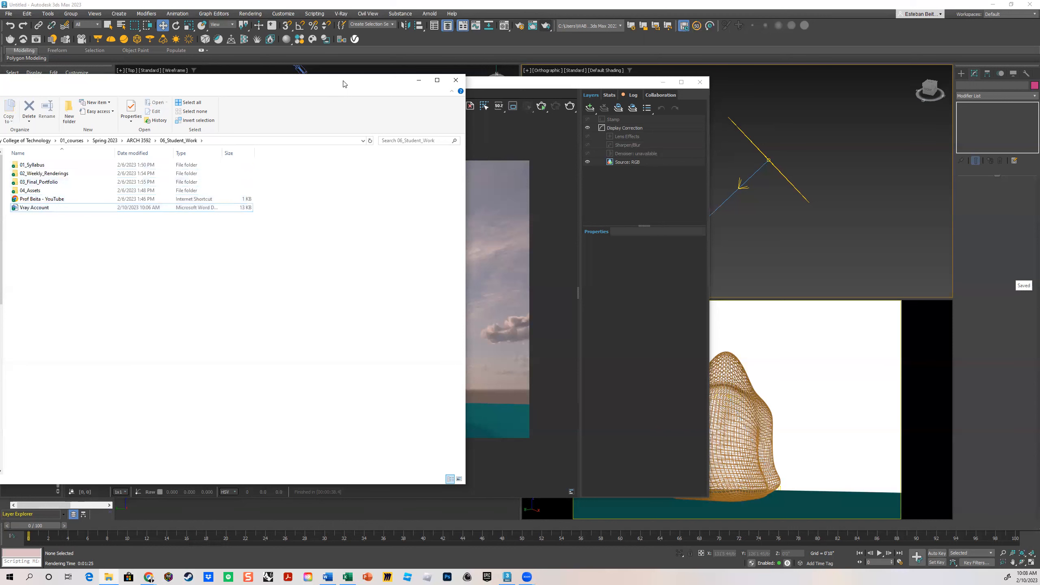
click(418, 80)
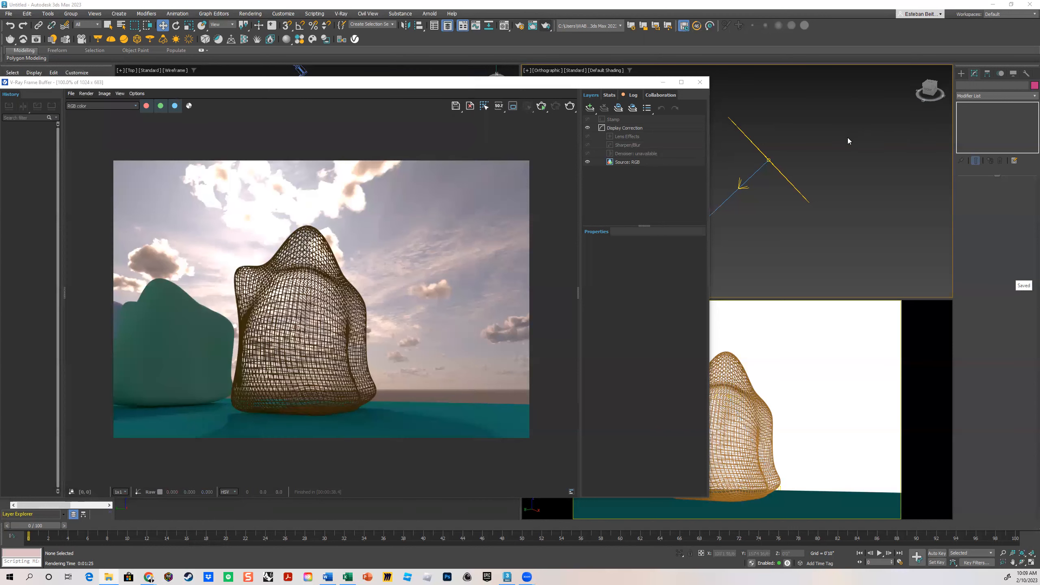
- Close the V-Ray frame buffer and maximize the Top viewport with both physical cameras in view
drag(533, 86, 577, 81)
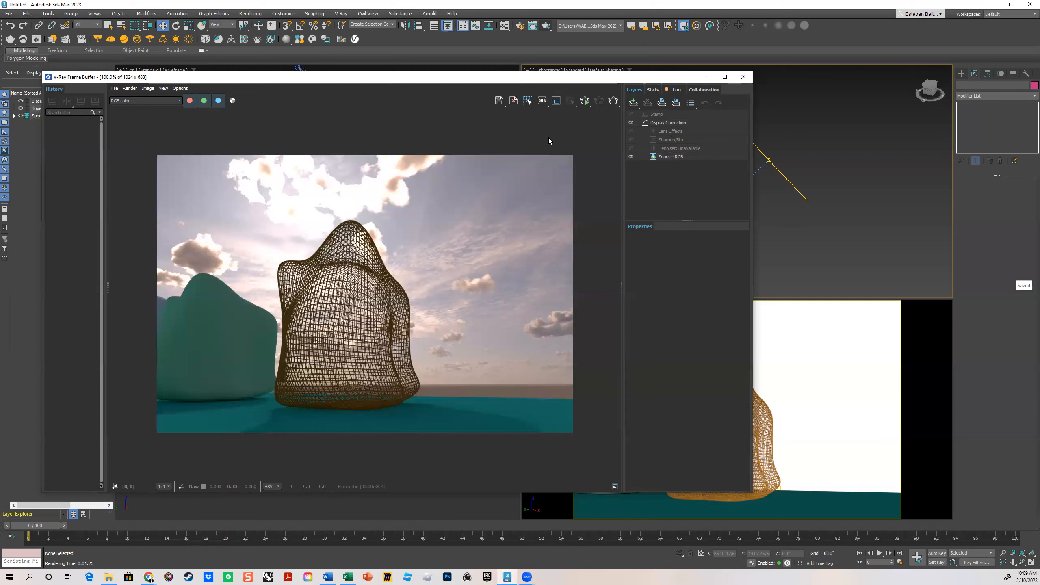
click(743, 78)
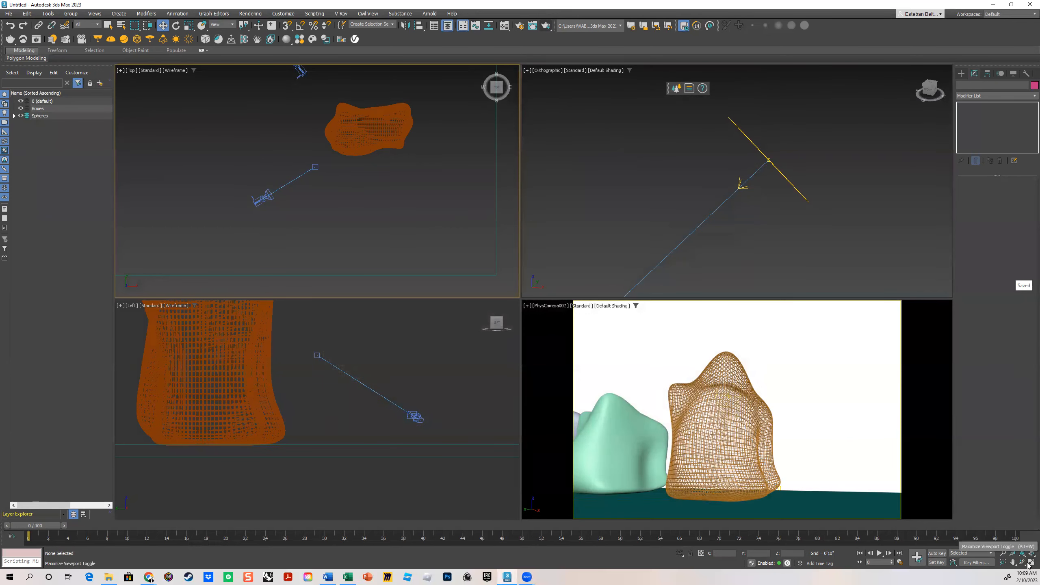
key(alt+w)
scroll(698, 376, down, 2)
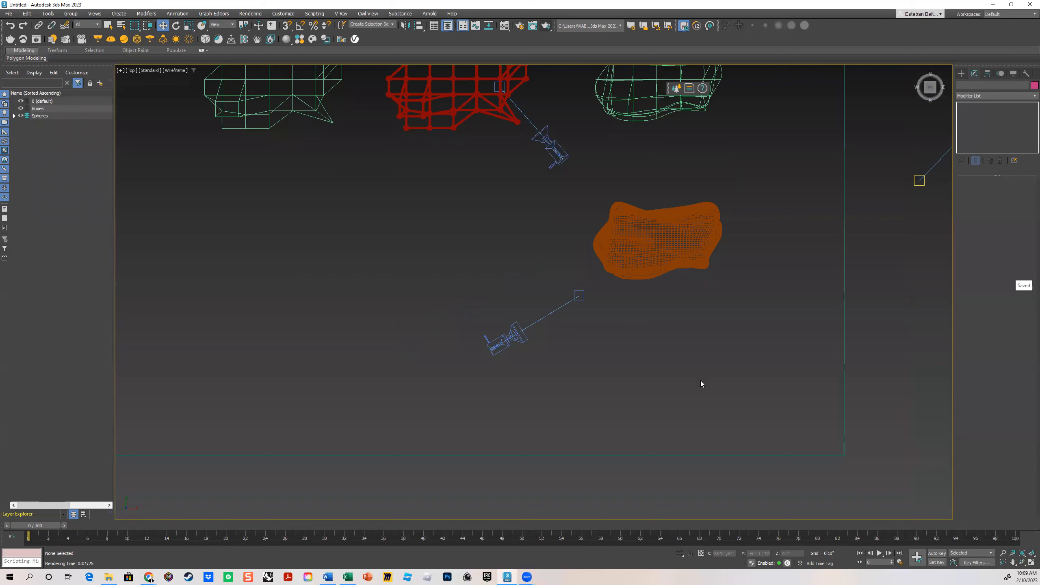
scroll(700, 384, down, 2)
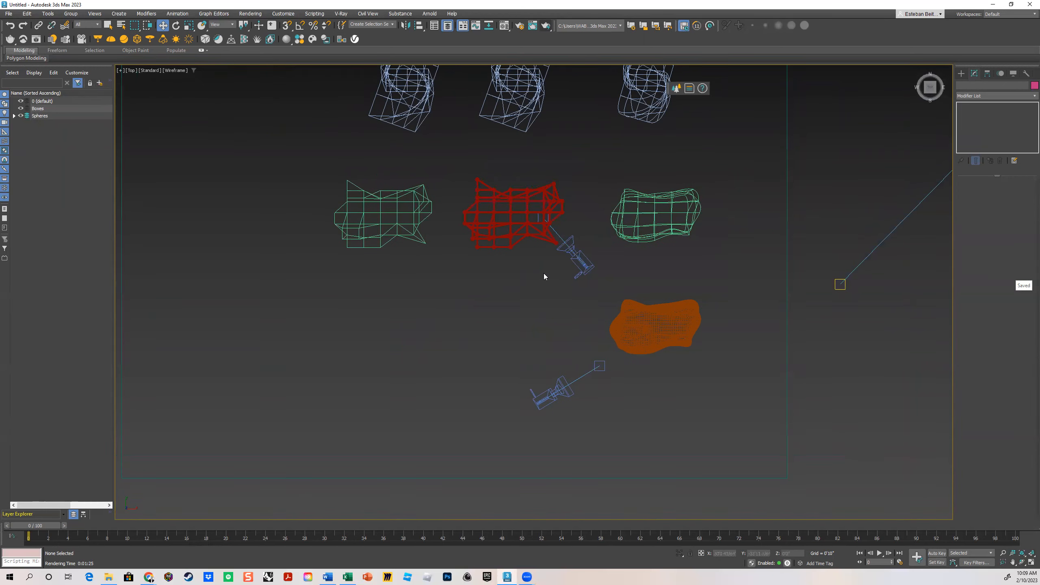
middle_drag(418, 273, 418, 283)
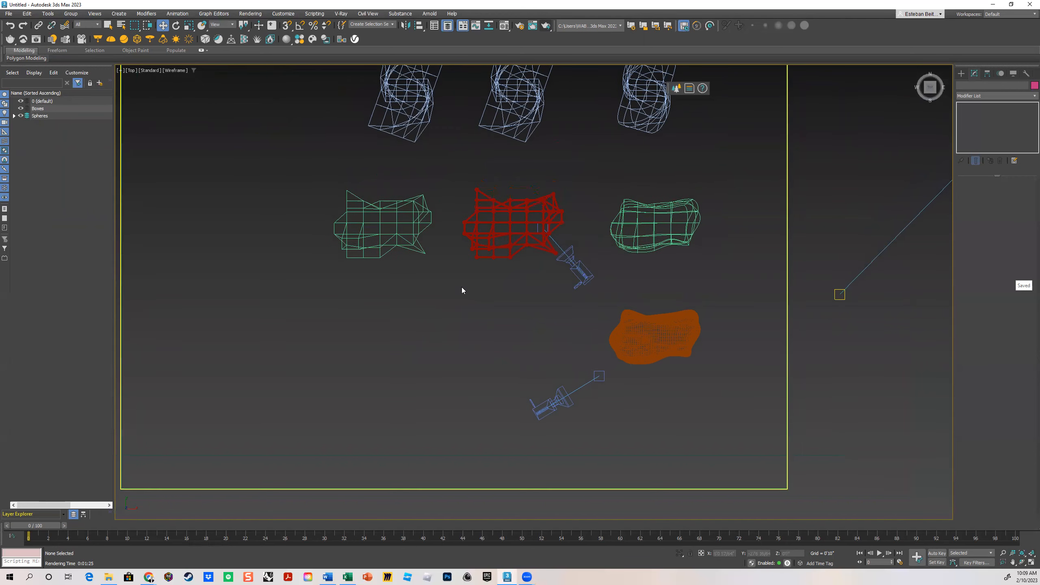
scroll(541, 298, up, 4)
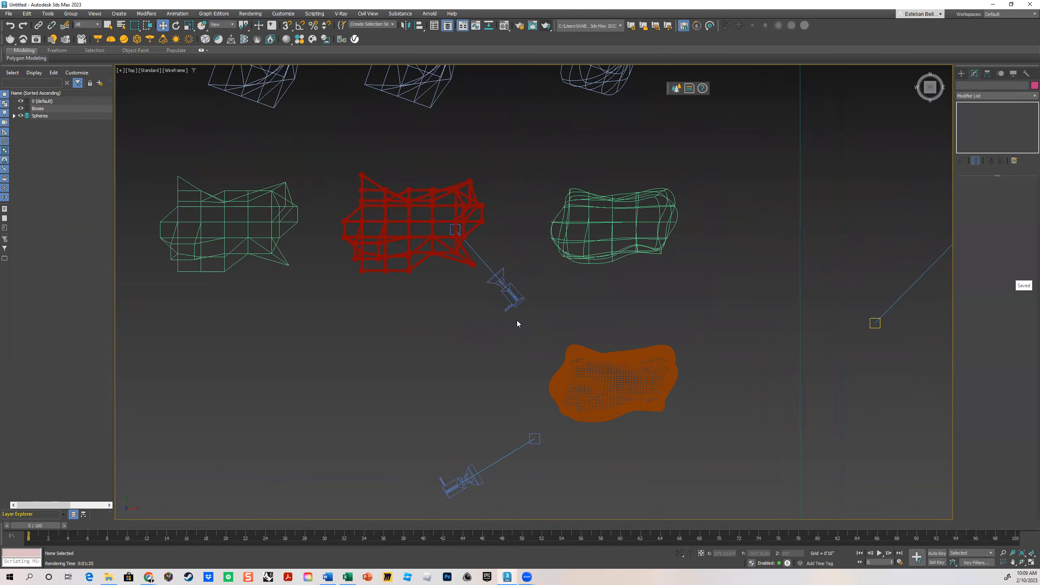
- Rename the physical camera aimed at the red lattice mesh to View 01
click(519, 300)
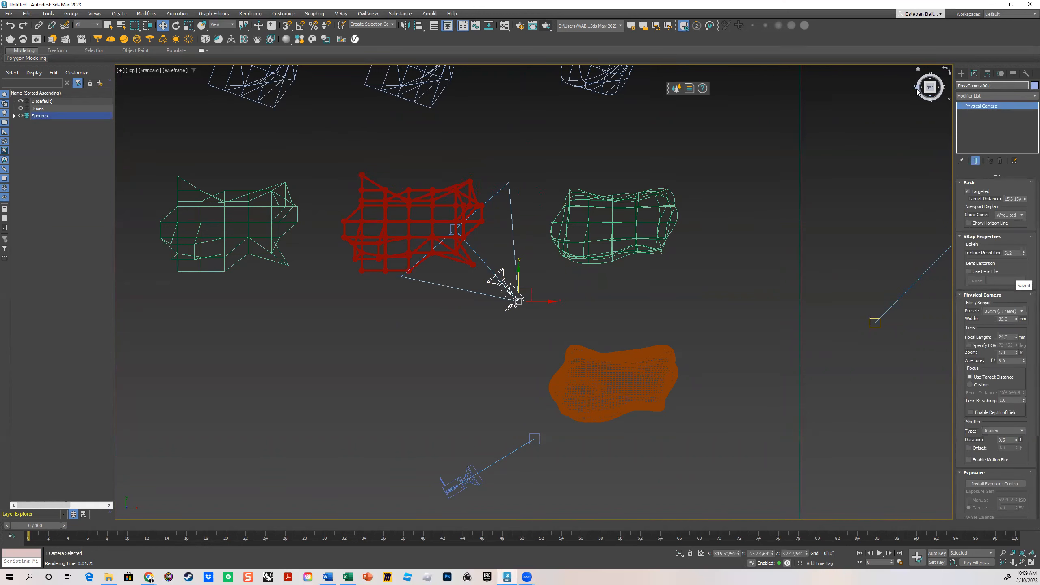
click(958, 85)
text(View)
click(751, 268)
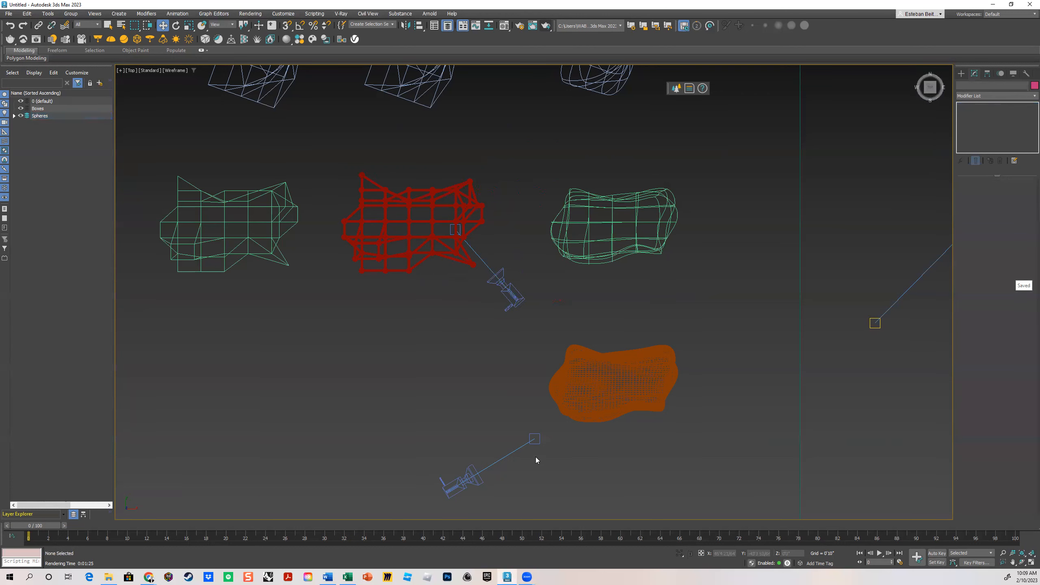
- Rename the physical camera aimed at the orange mesh to View 02
click(496, 467)
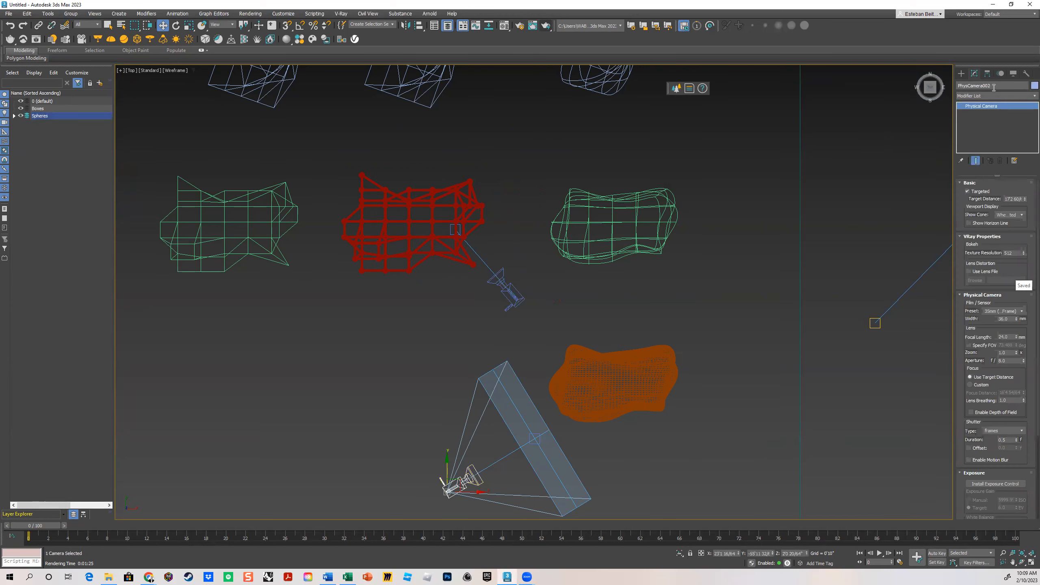
text(View 02)
click(790, 245)
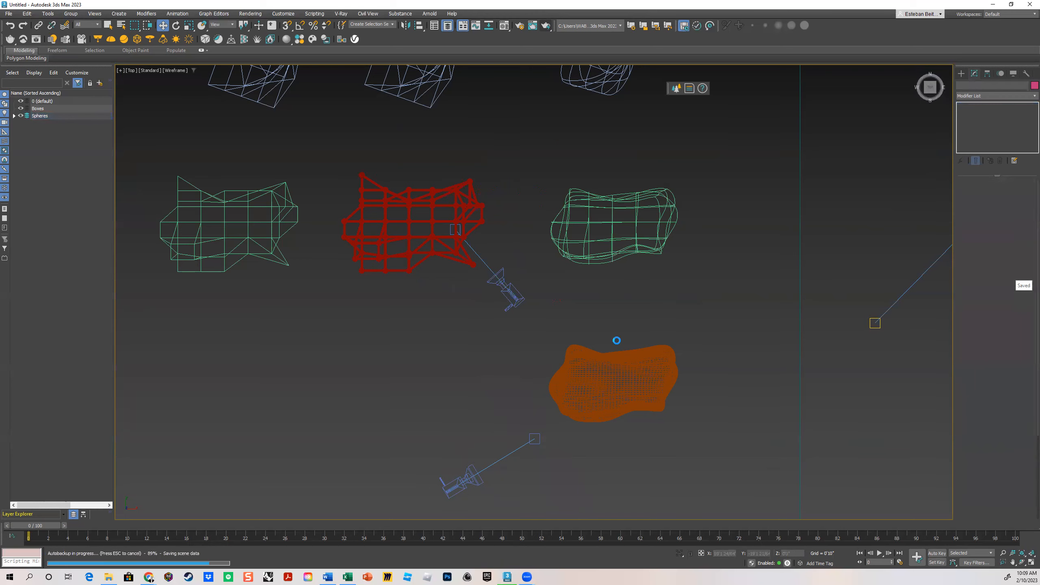
scroll(453, 245, up, 4)
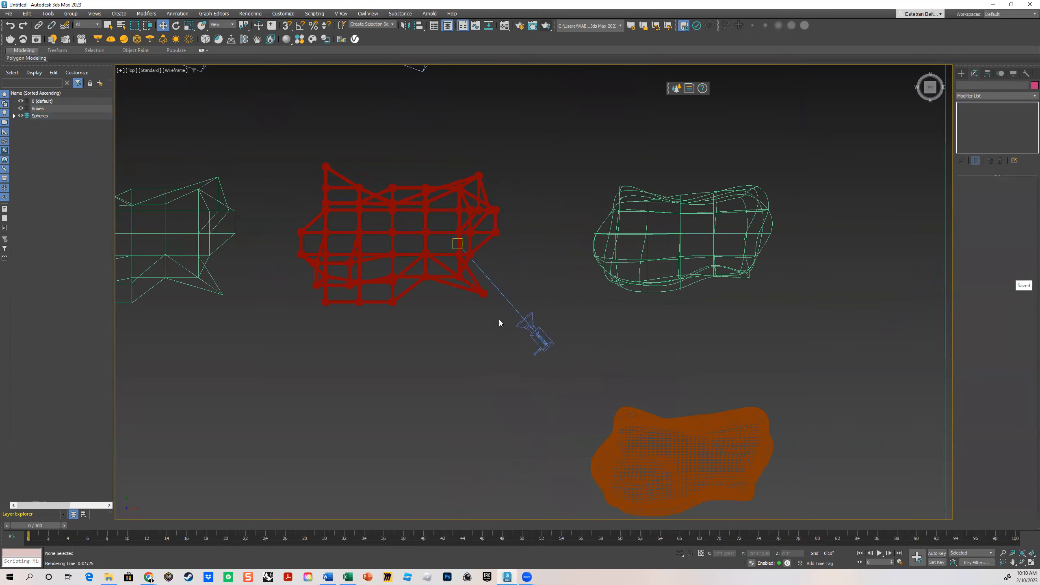
click(457, 244)
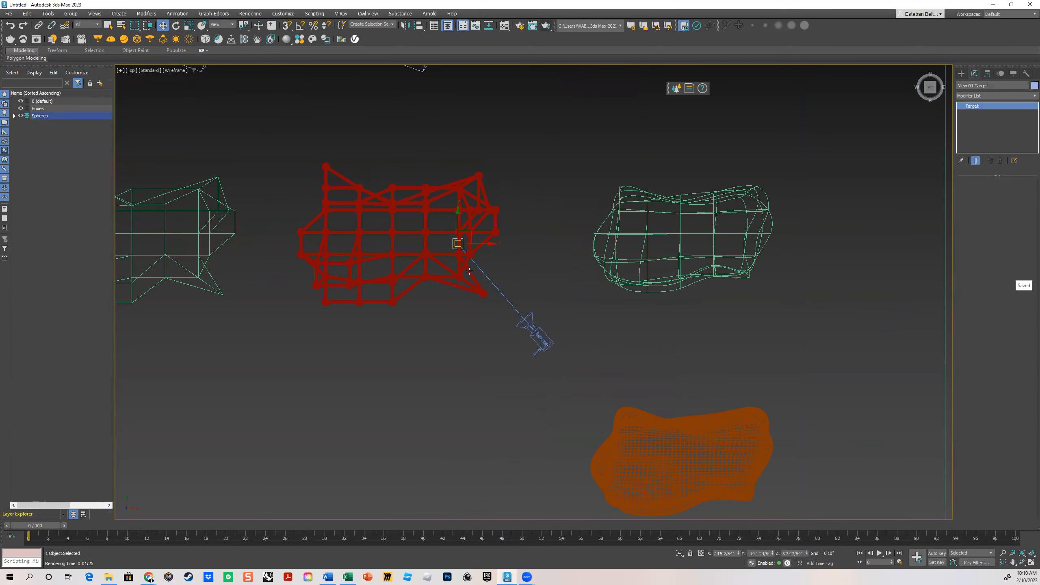
click(535, 335)
scroll(572, 357, down, 5)
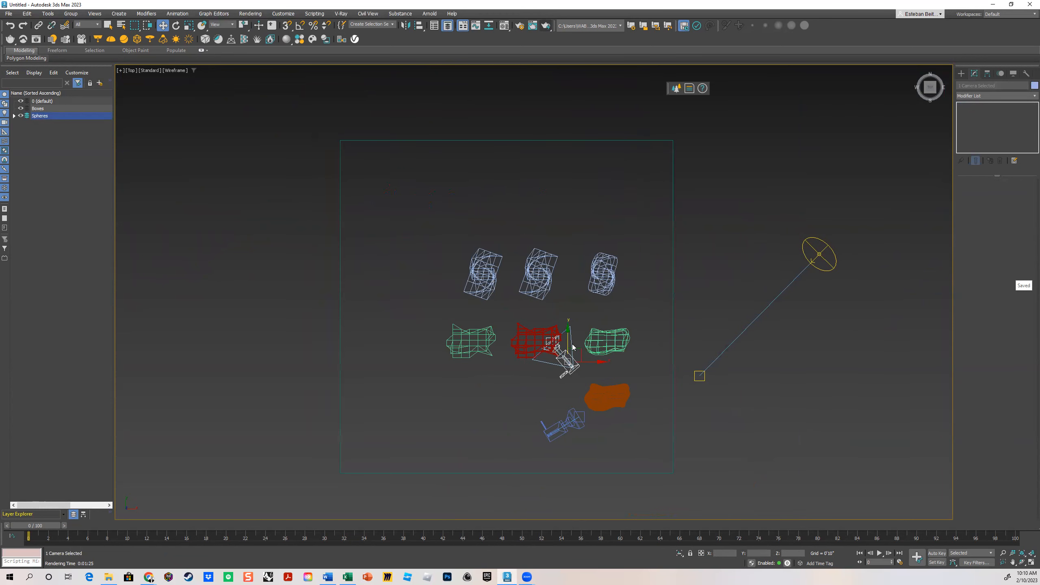
click(559, 312)
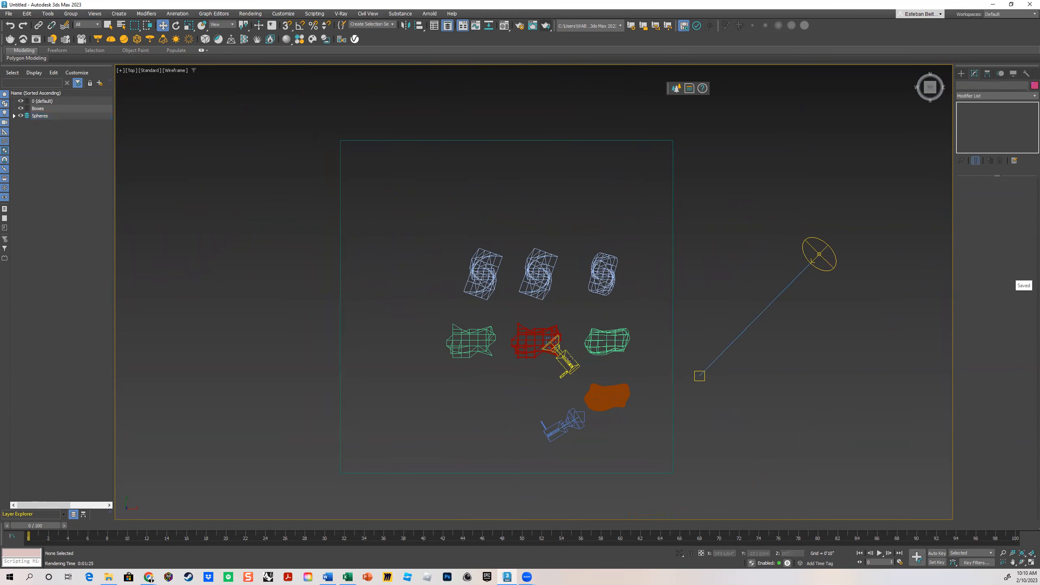
- Clone the View 01 camera together with its target as a copy in the empty area beyond the blue twisted meshes
scroll(572, 365, up, 5)
click(491, 271)
click(608, 406)
scroll(580, 397, down, 5)
middle_drag(580, 397, 631, 442)
mouse_move(659, 423)
shift+mouse_down()
mouse_move(449, 222)
mouse_move(332, 140)
shift+mouse_up()
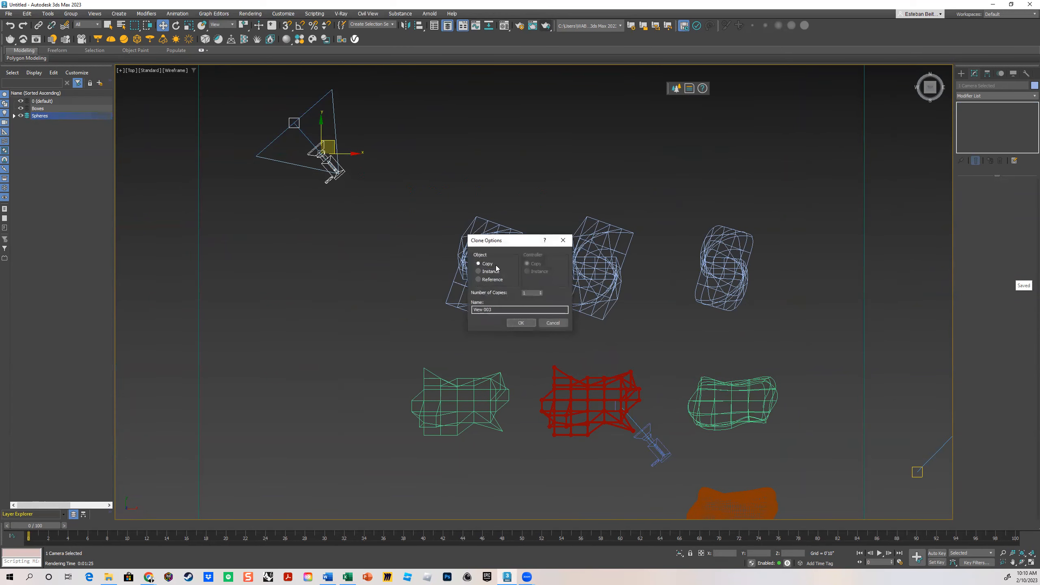
click(521, 323)
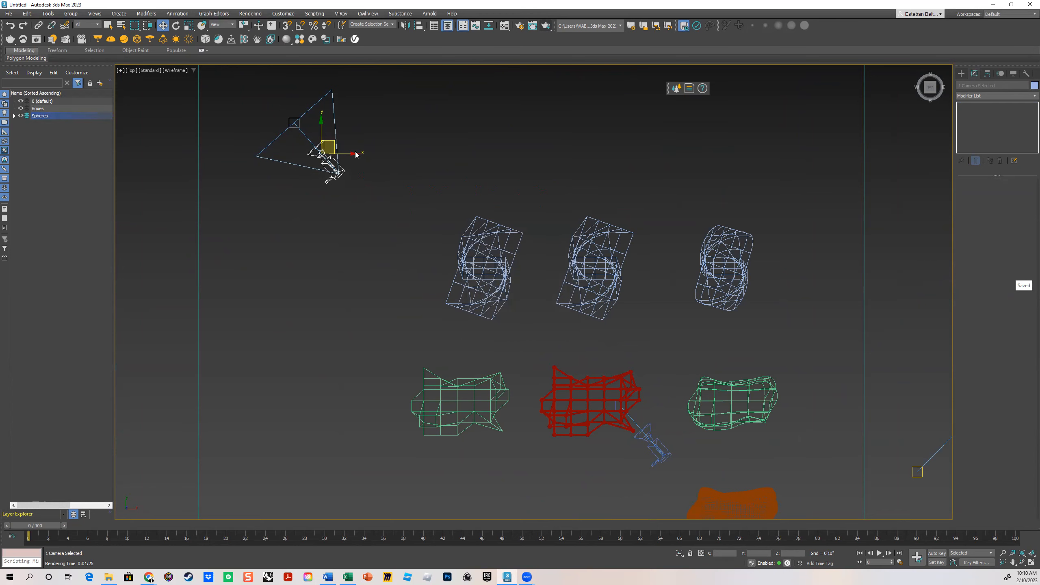
- Clone the new camera and its target along X as 2 evenly spaced copies, forming a row of three cameras
shift+drag(354, 155, 457, 156)
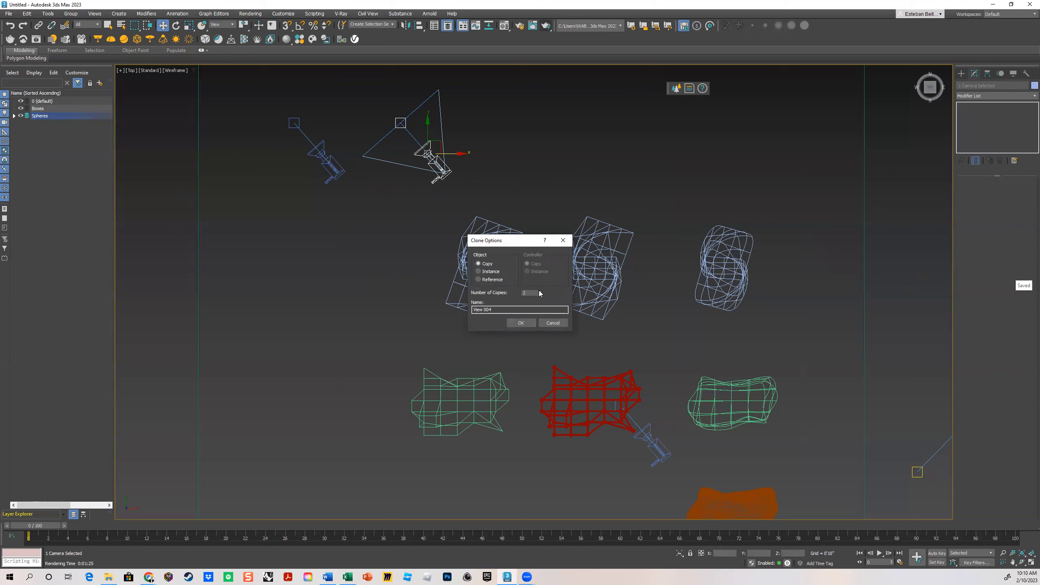
click(521, 323)
click(440, 342)
scroll(576, 417, down, 2)
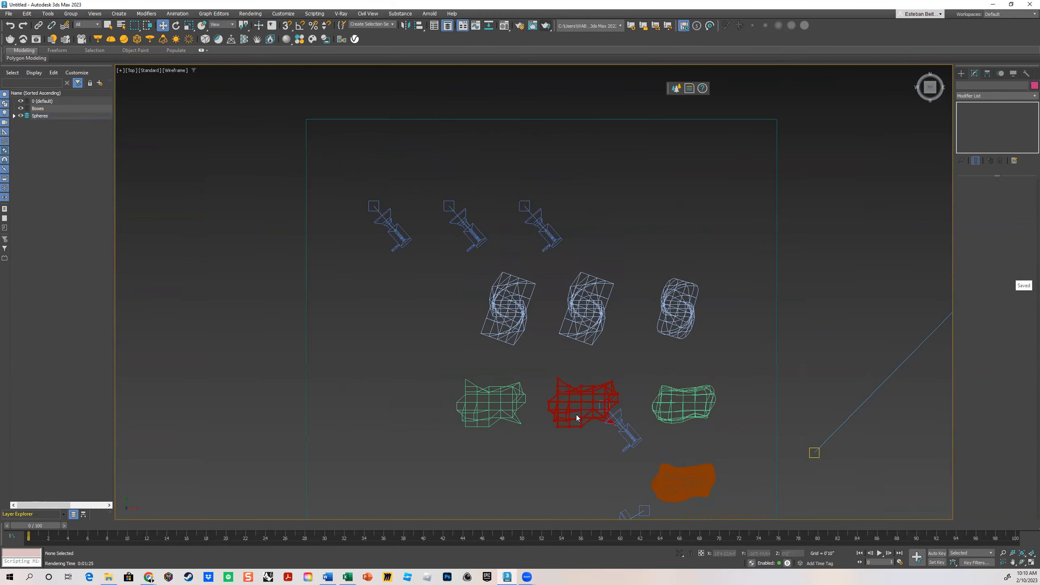
middle_drag(577, 417, 550, 379)
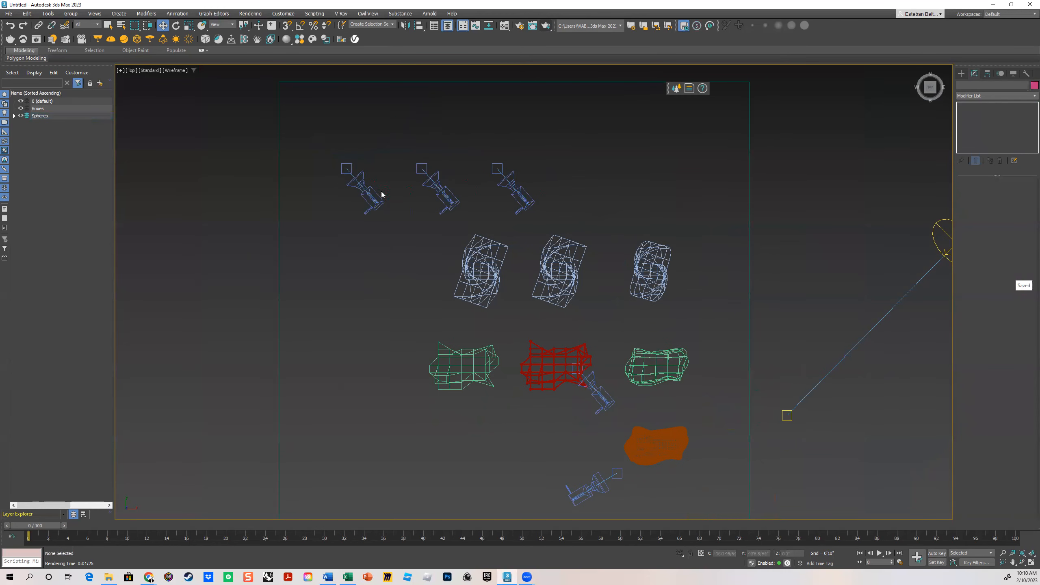
- Return to the four-viewport layout and switch the View 02 viewport to the View 003 camera
click(1030, 564)
middle_drag(278, 196, 280, 197)
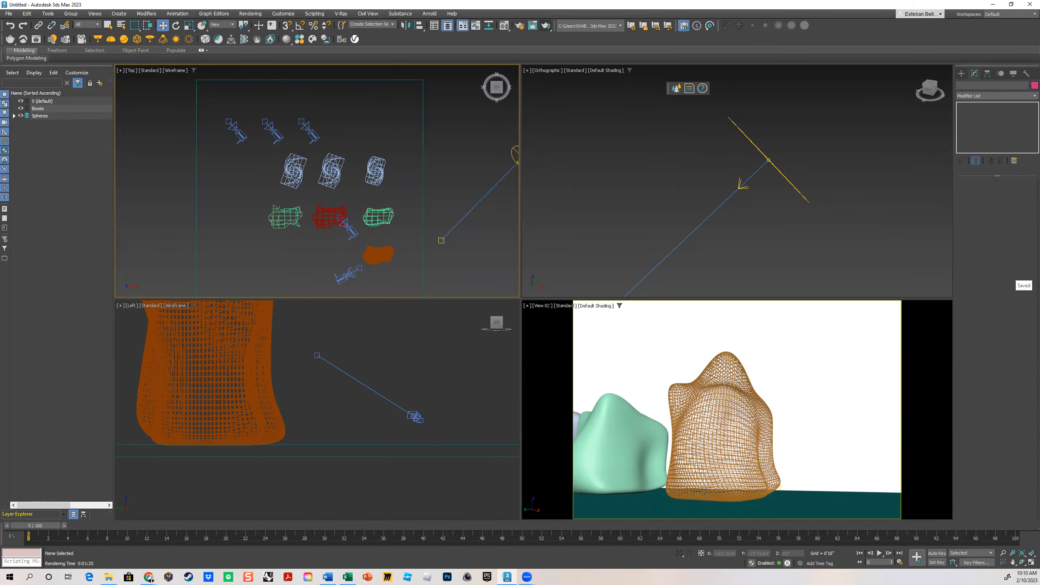
click(241, 136)
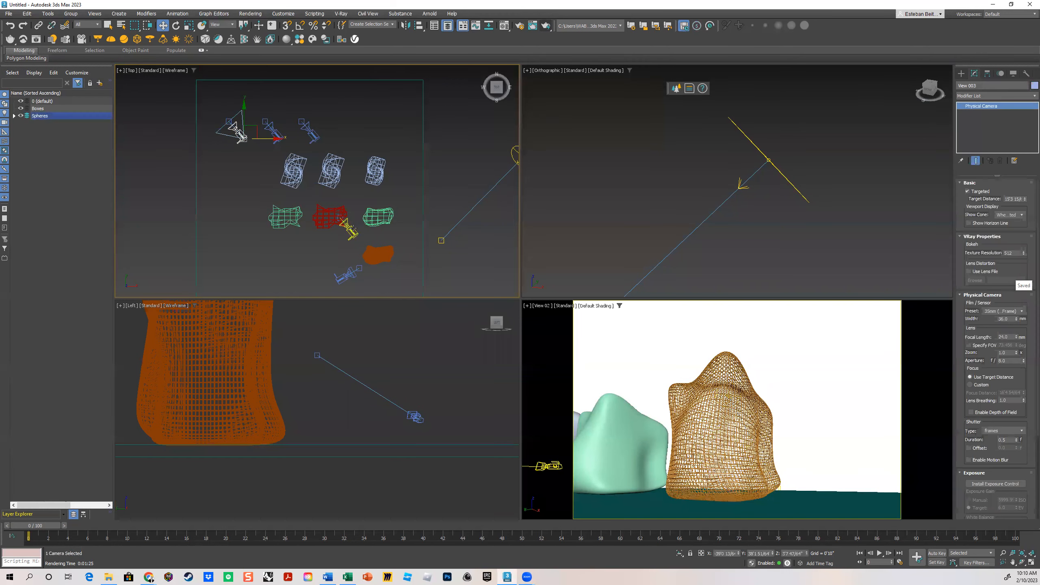
click(539, 305)
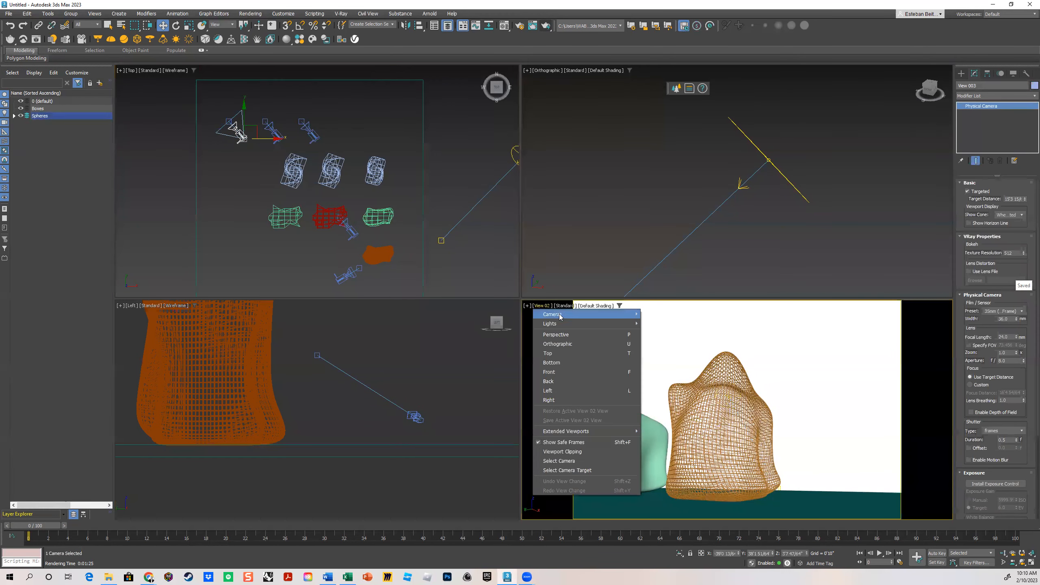
mouse_move(559, 314)
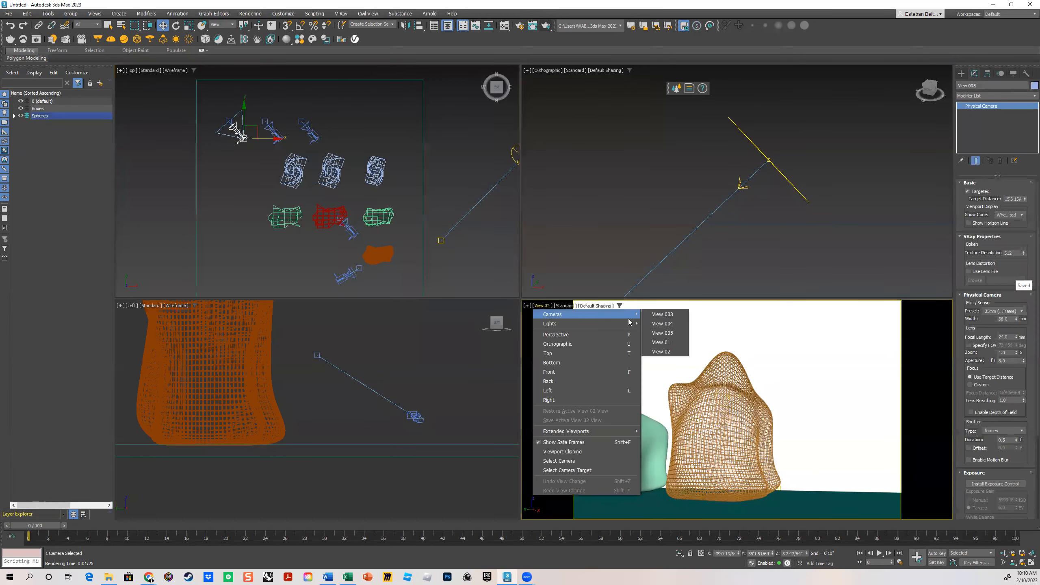
click(677, 315)
- Reposition the View 003 camera and its target between the blue twisted meshes and the green and red lattice row
click(258, 139)
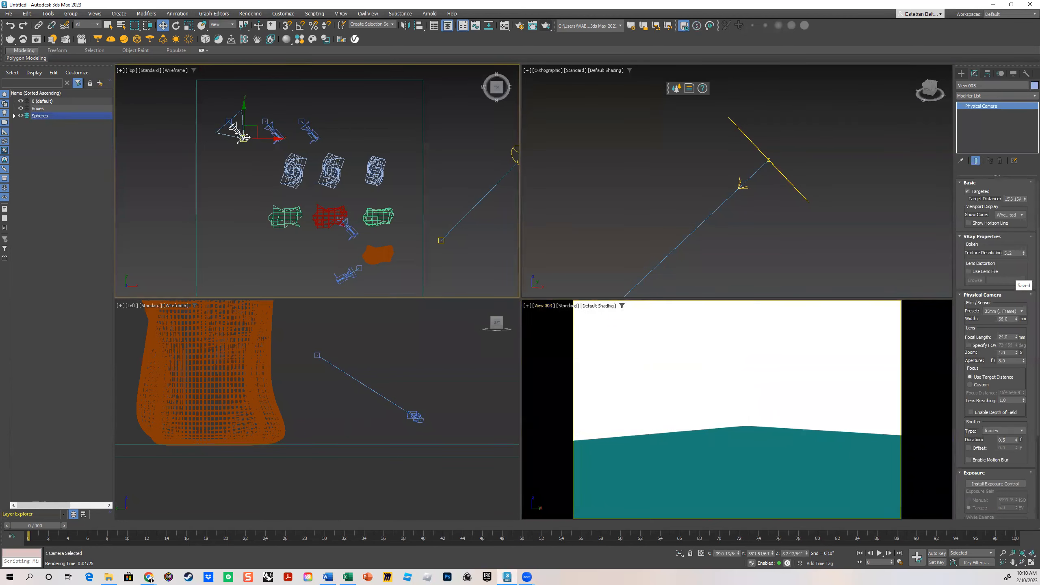
drag(258, 139, 306, 185)
click(224, 123)
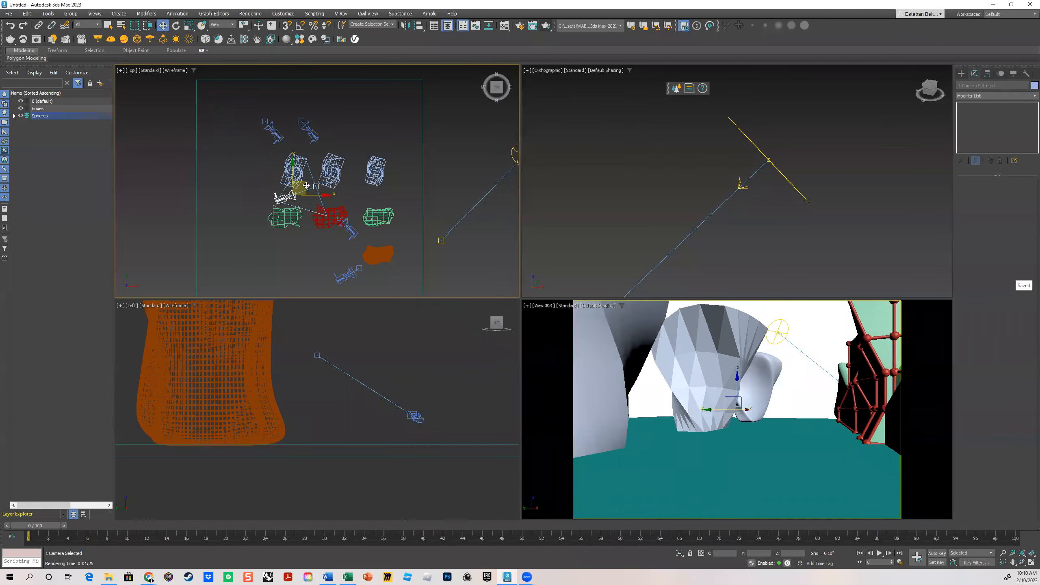
click(338, 130)
- Show View 004 in the camera viewport and move that camera with its target inside the orange mesh
scroll(328, 127, up, 5)
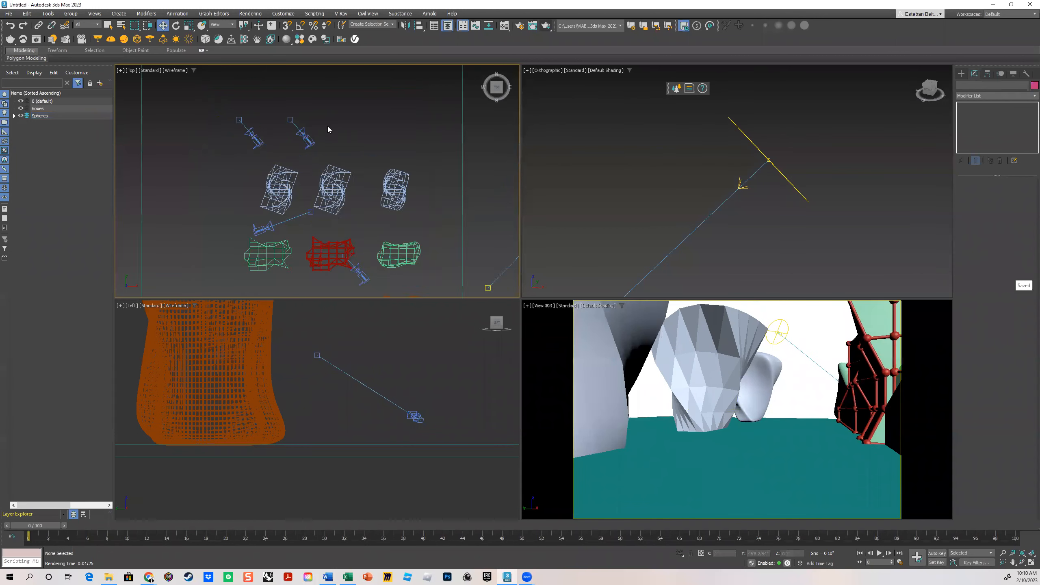
click(551, 305)
mouse_move(574, 314)
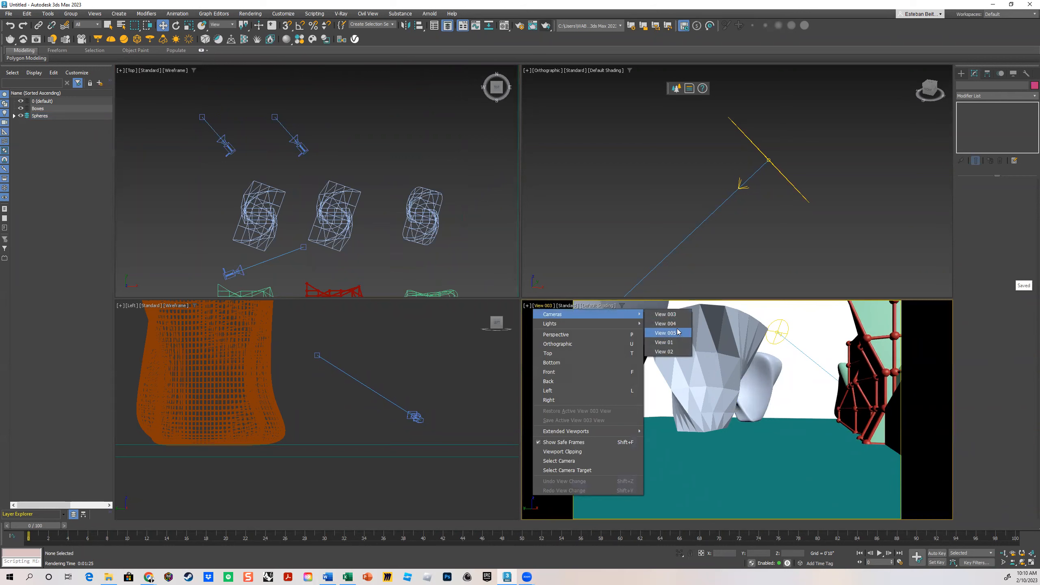
click(663, 323)
click(224, 148)
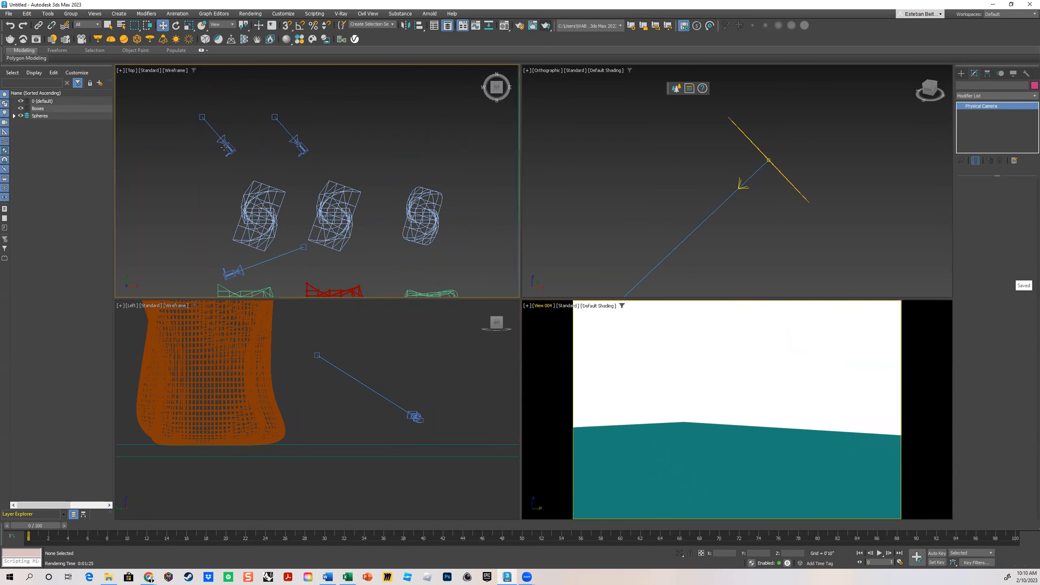
drag(227, 149, 383, 241)
middle_drag(311, 263, 234, 132)
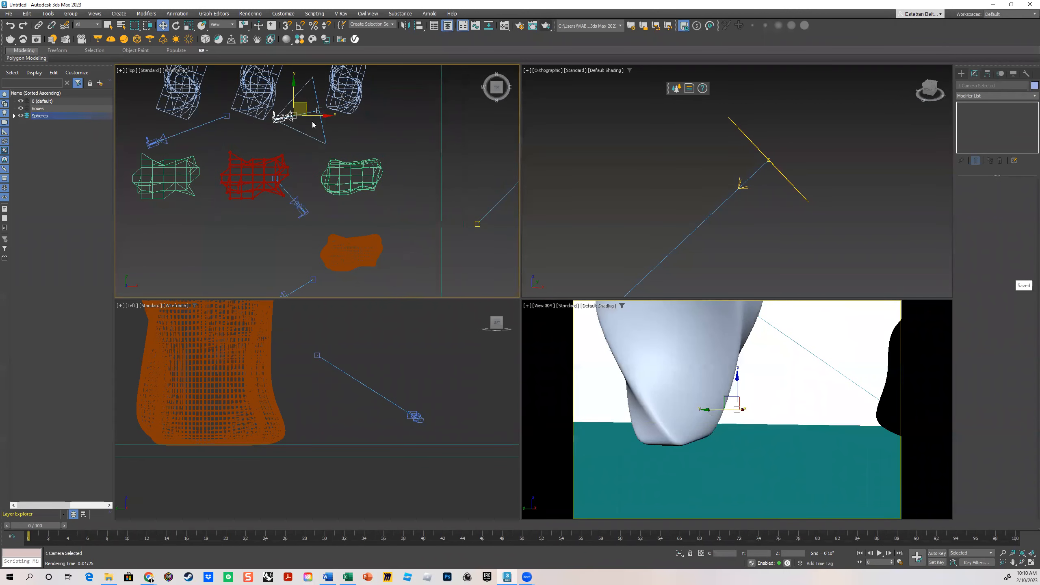
drag(308, 108, 367, 244)
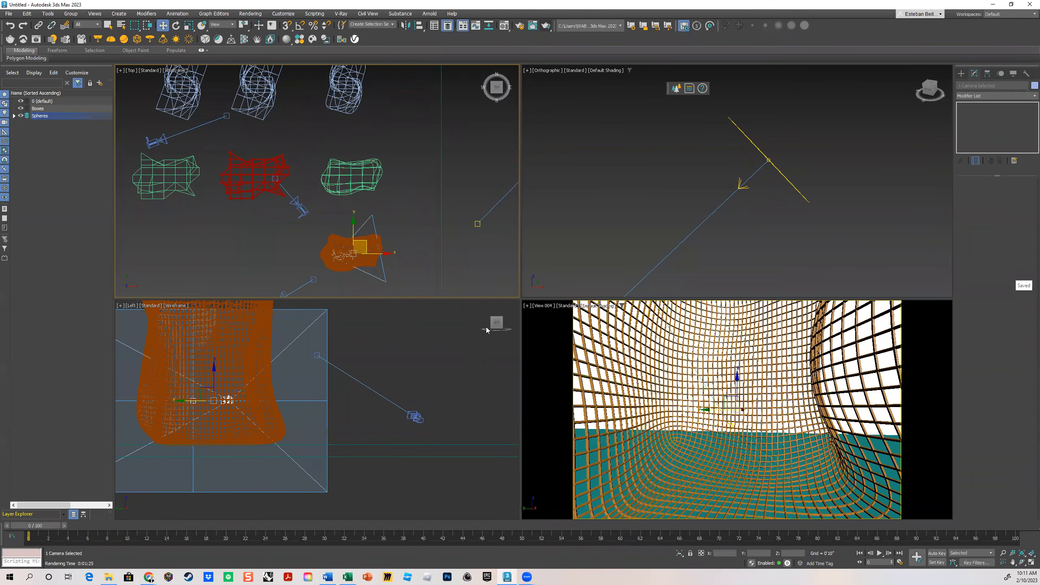
click(424, 170)
- Show View 005 in the camera viewport, placing its target between the mesh rows and its camera beyond the smooth twisted mesh
key(z)
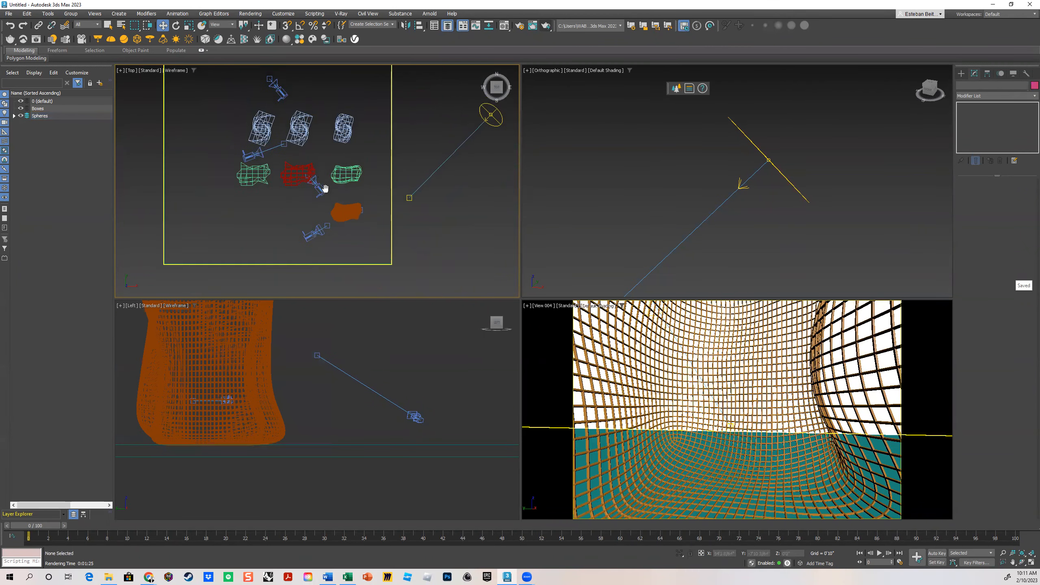
click(542, 305)
mouse_move(581, 315)
click(668, 330)
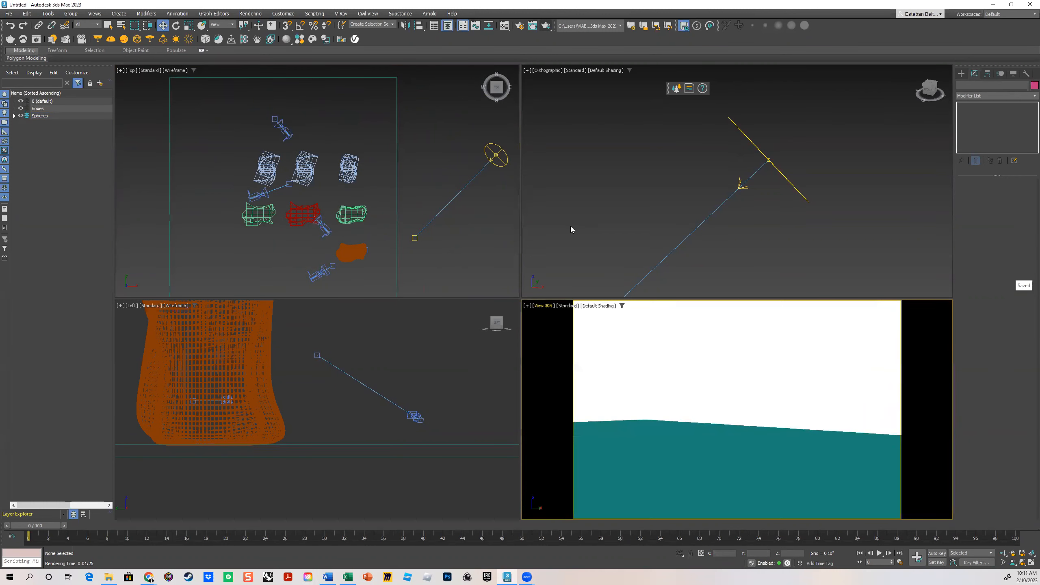
click(272, 117)
drag(286, 108, 332, 182)
click(294, 136)
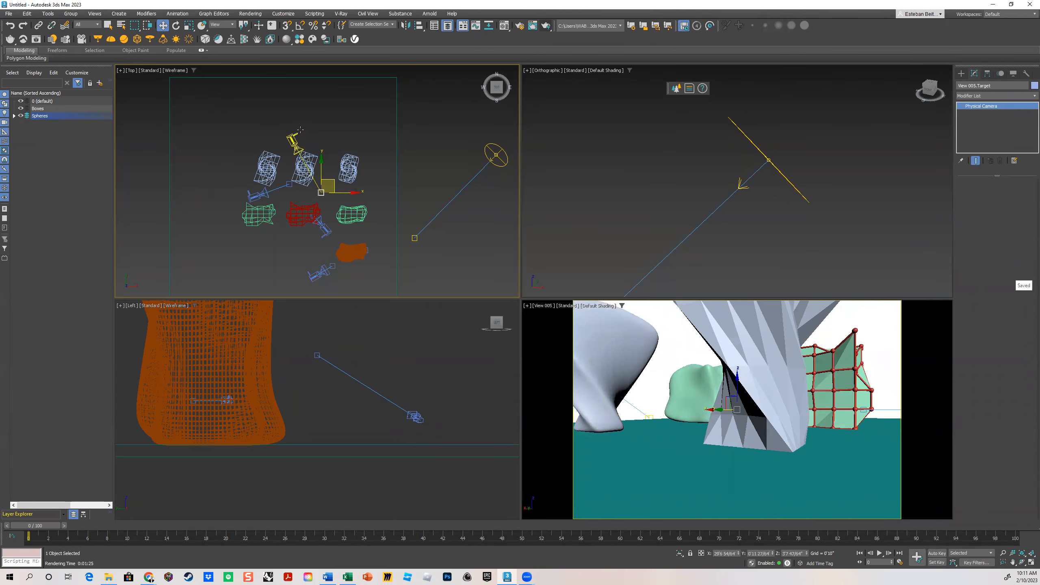
drag(303, 130, 386, 116)
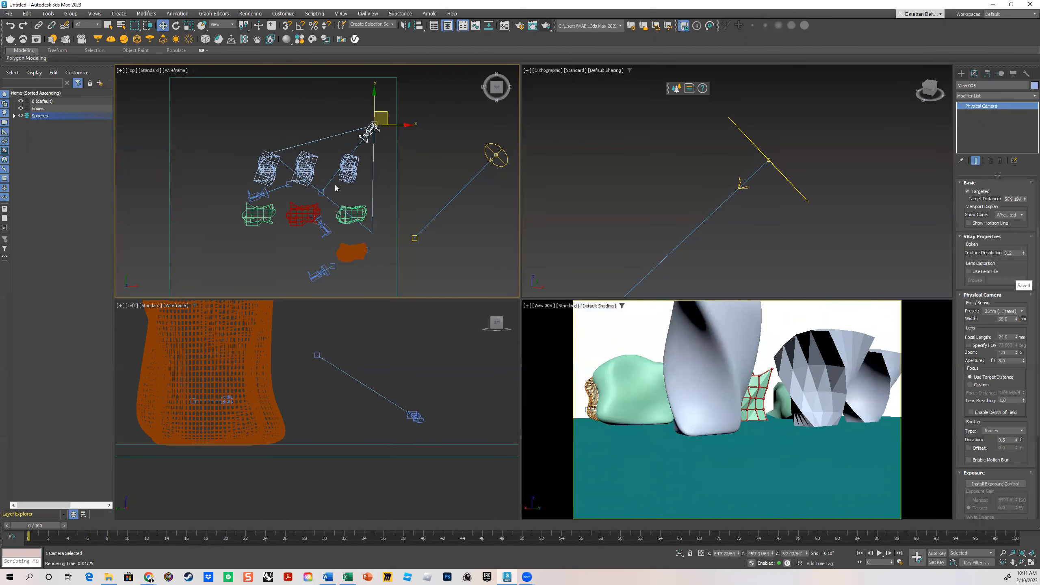
- Fine-tune the View 005 target's position in the Top view and raise it in the Left view to tilt the shot upward
scroll(349, 181, up, 3)
mouse_move(293, 203)
mouse_down()
mouse_move(296, 186)
mouse_move(287, 191)
mouse_up()
middle_drag(327, 161, 318, 191)
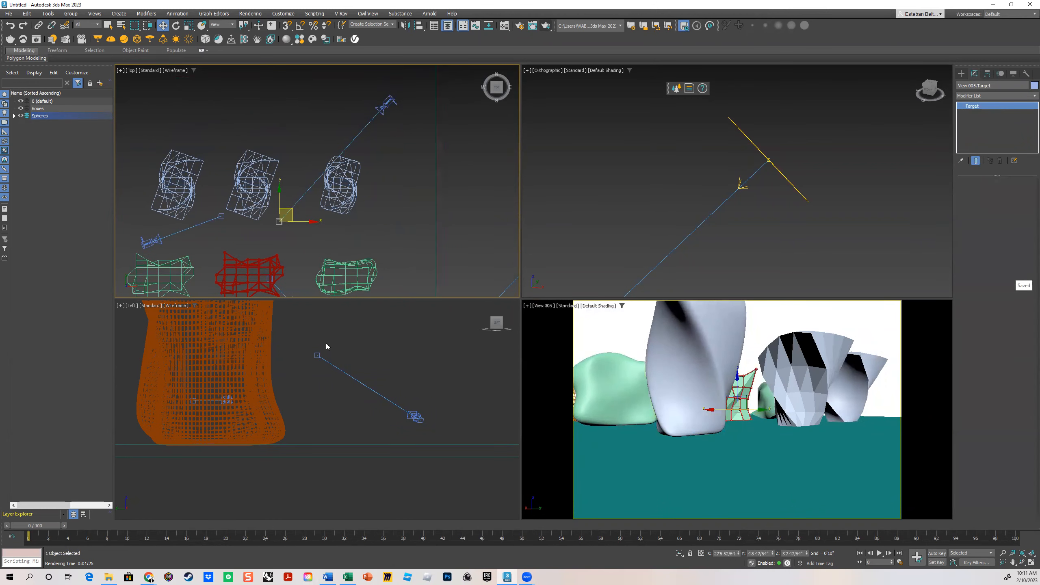
scroll(350, 391, down, 8)
scroll(262, 398, up, 4)
middle_drag(301, 364, 303, 355)
drag(303, 348, 303, 303)
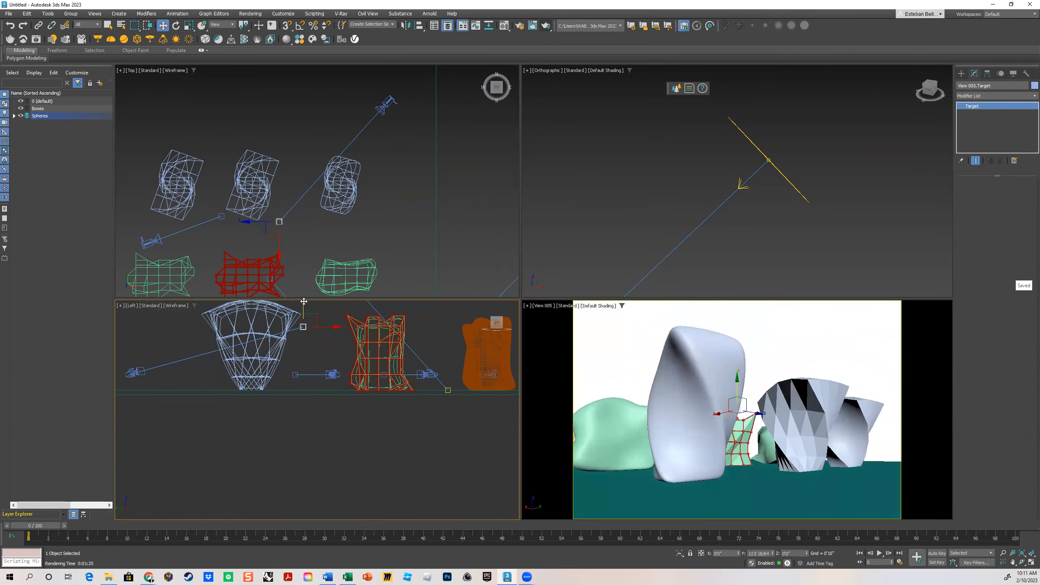
click(550, 327)
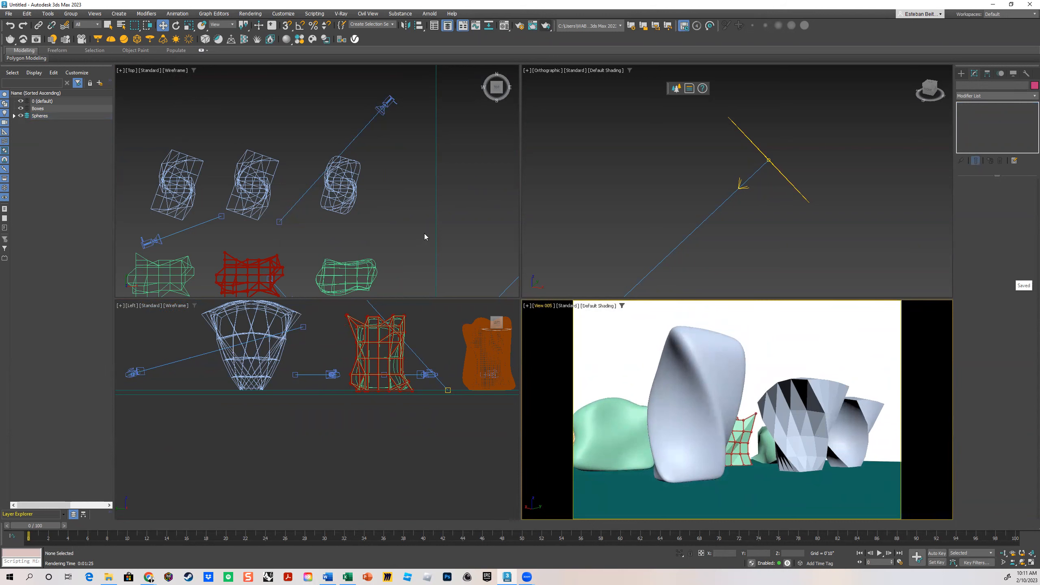
- Render the View 005 camera view with V-Ray and open the dialog for saving the rendered image
middle_drag(409, 242, 408, 183)
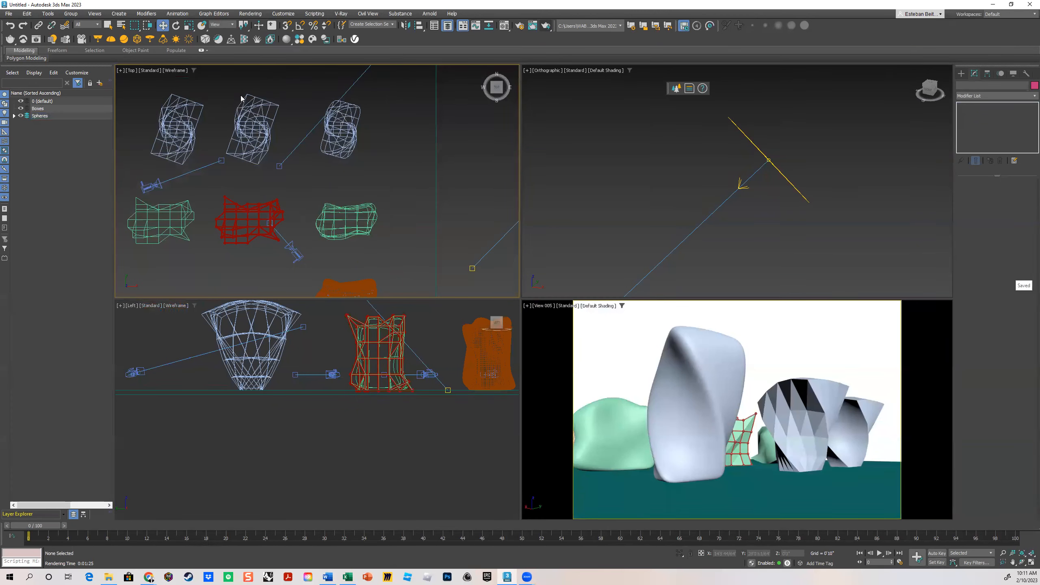
click(546, 27)
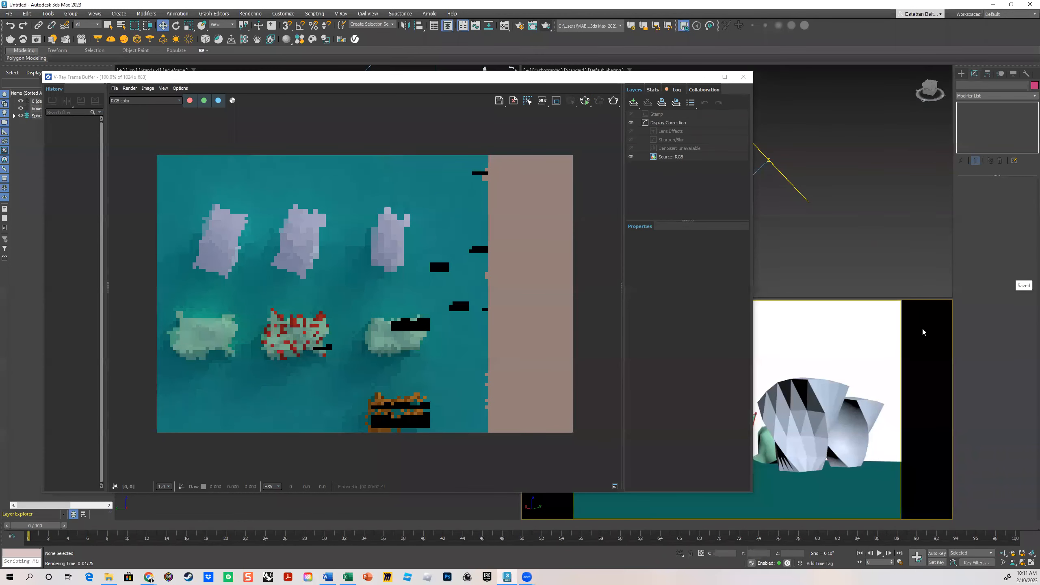
click(614, 102)
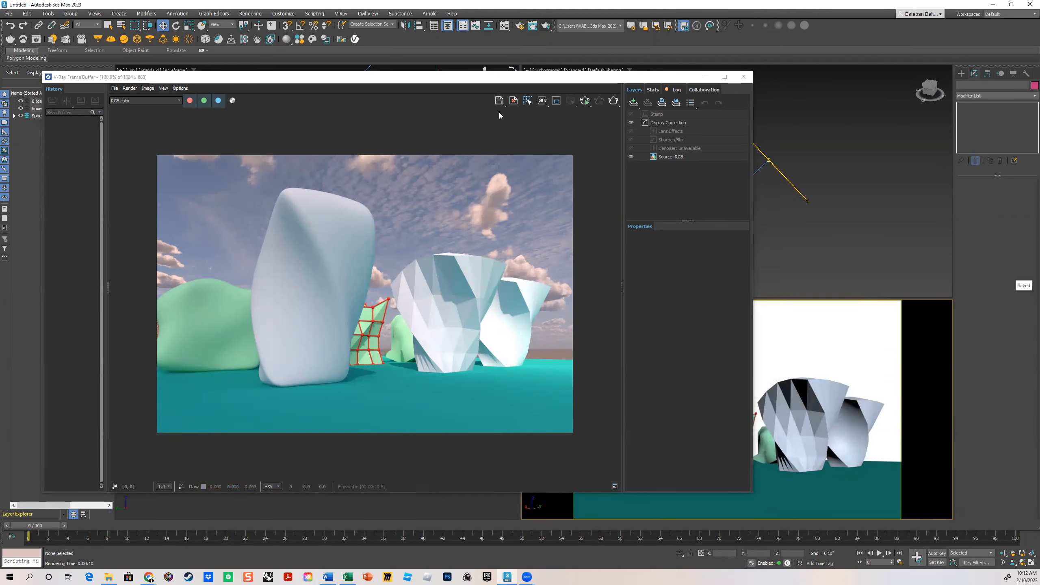
click(499, 101)
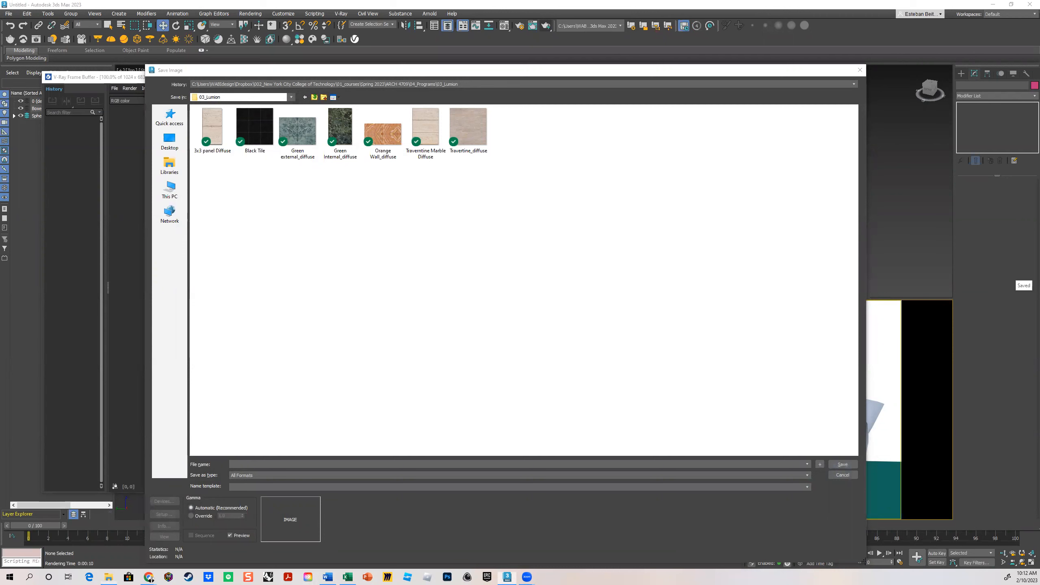
- Switch to File Explorer and browse the 02_Weekly_Renderings folder through 01_Feb_15 to a student's submission folder
click(58, 217)
double_click(58, 216)
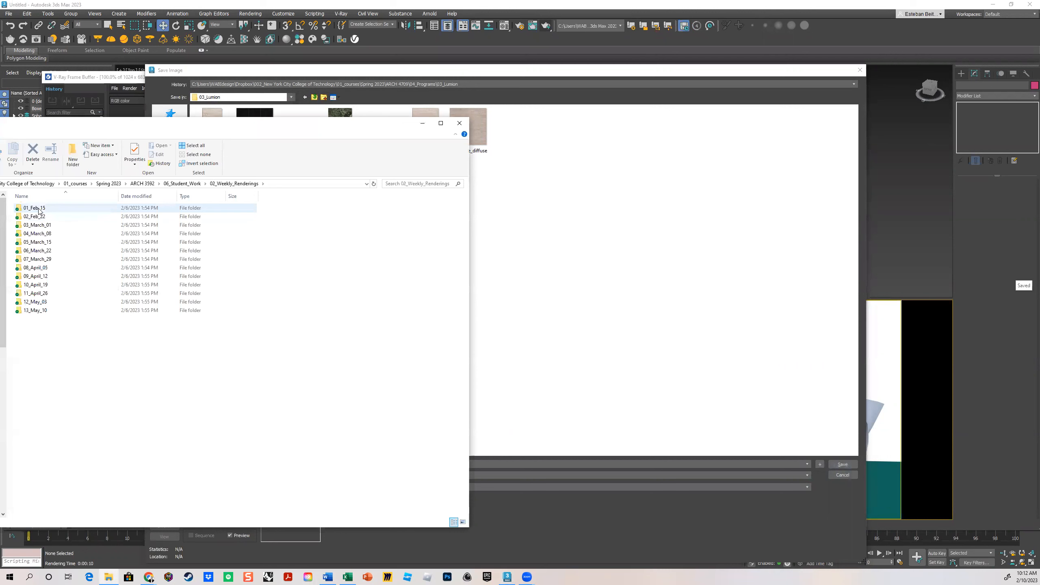
double_click(39, 208)
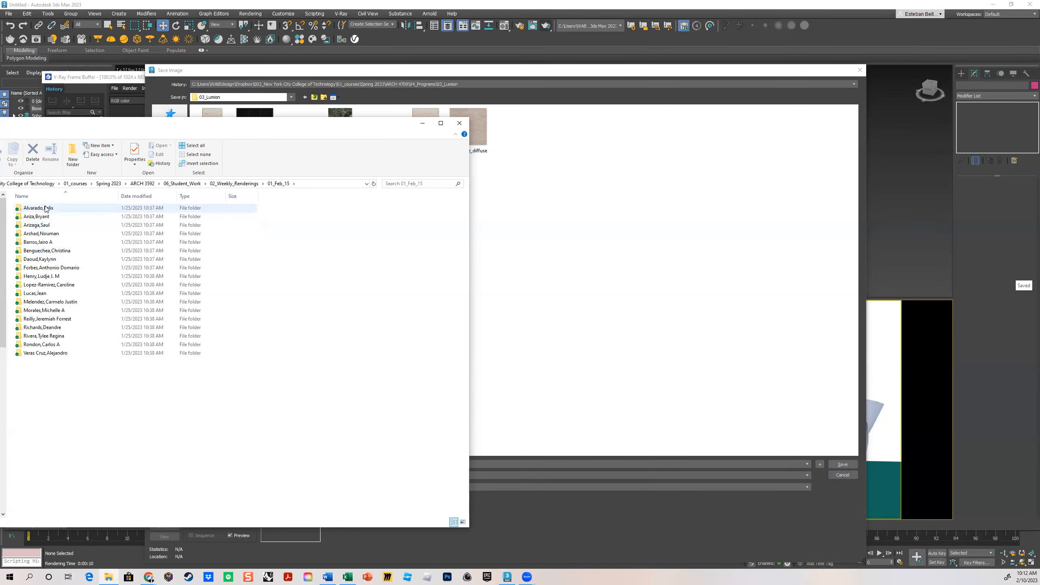
double_click(39, 208)
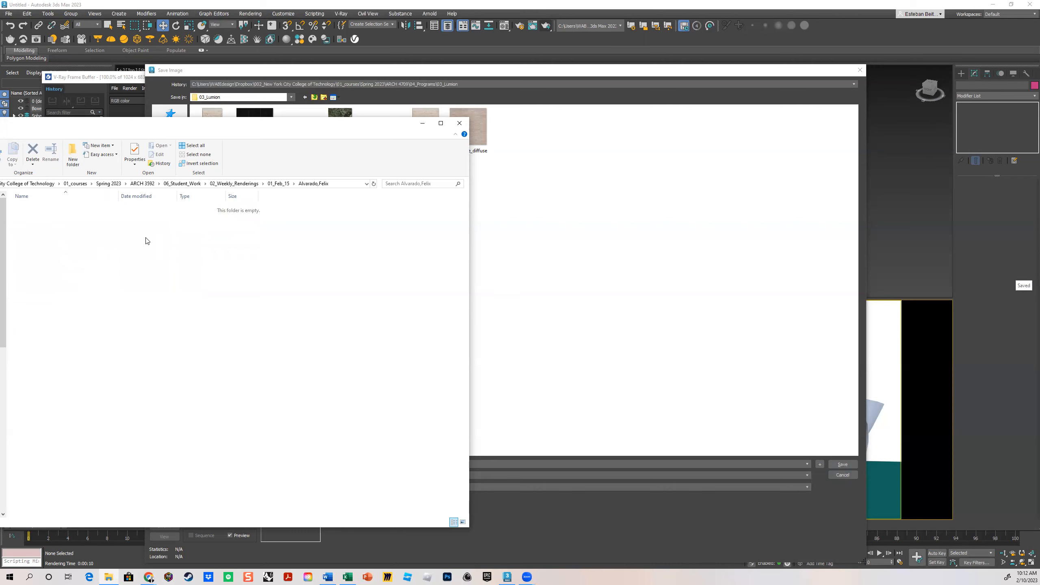
drag(305, 129, 0, 135)
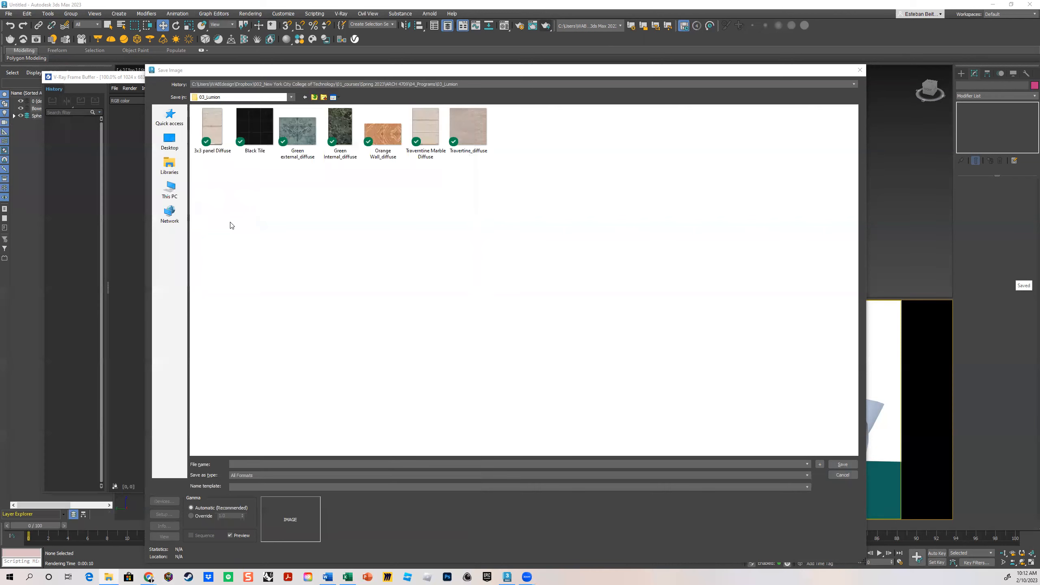
- Save the rendering in the 03_Lumion folder as a JPEG named test with image quality at its best setting, 100
click(265, 465)
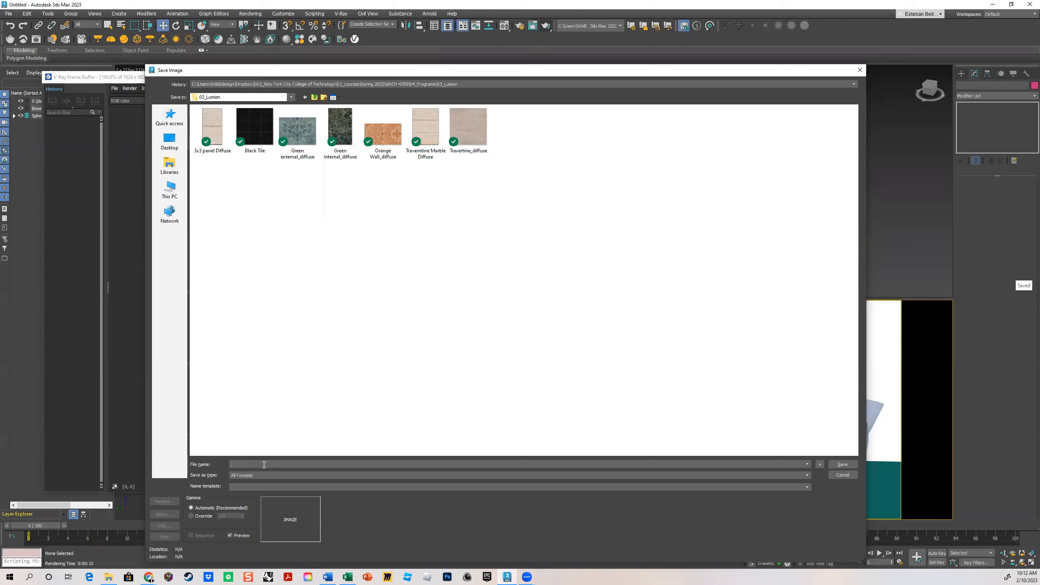
click(255, 475)
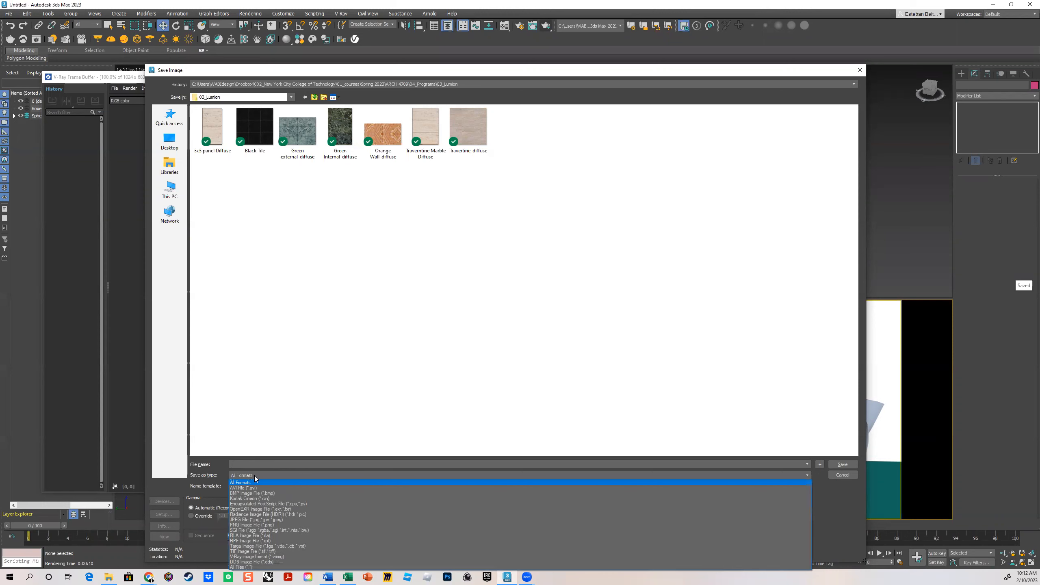
click(252, 520)
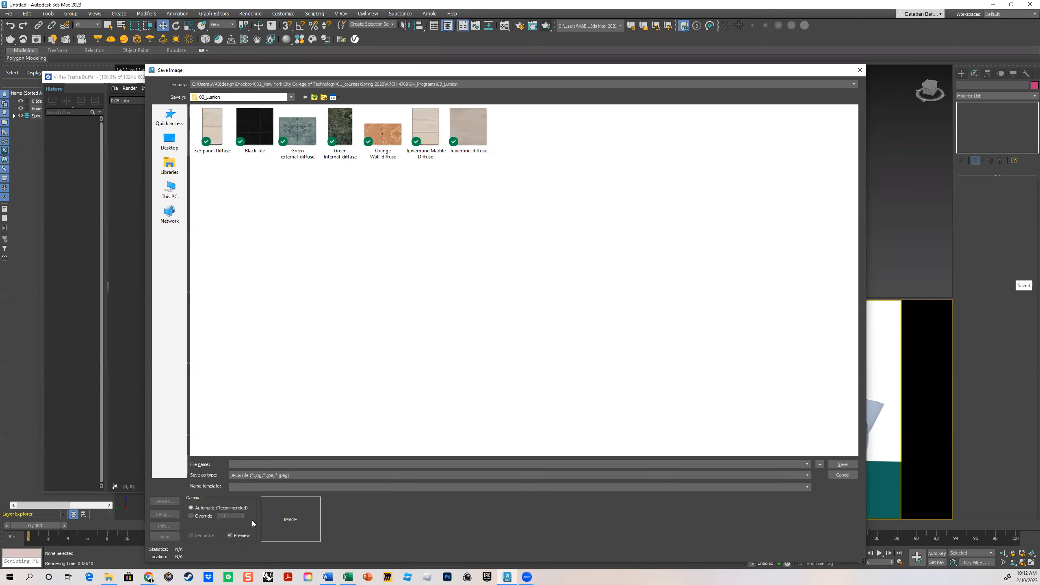
click(249, 465)
text(test)
click(847, 463)
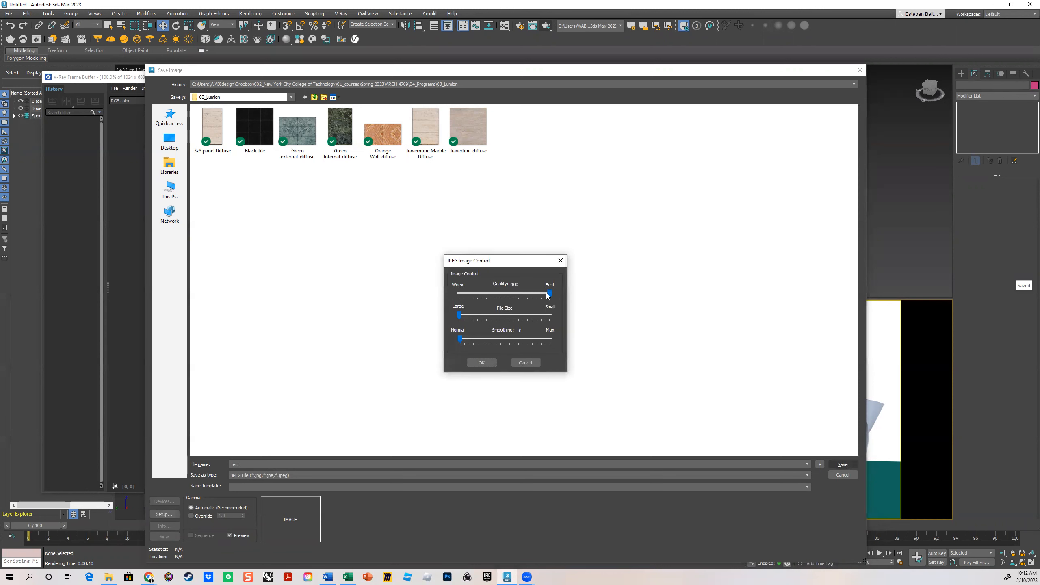
drag(549, 293, 526, 293)
drag(526, 293, 556, 292)
click(481, 363)
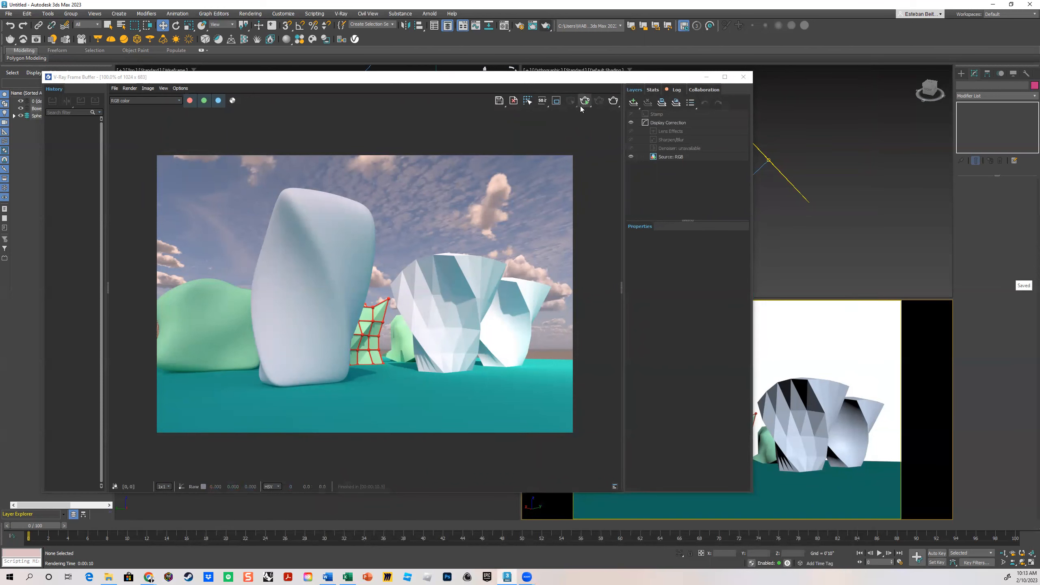
- Close the frame buffer, switch the camera viewport to View 004, and render it with V-Ray
click(743, 77)
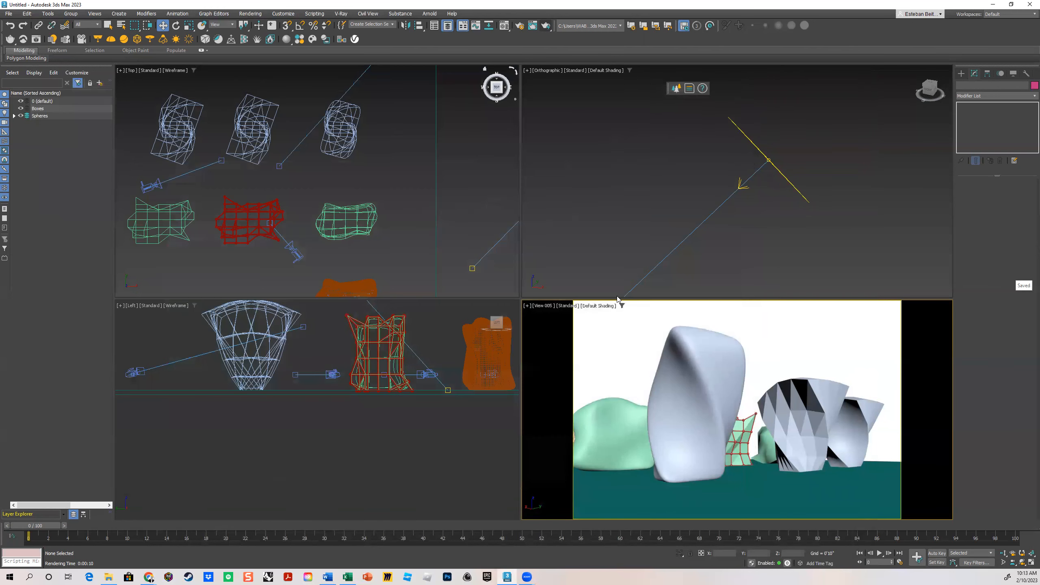
click(547, 306)
mouse_move(551, 313)
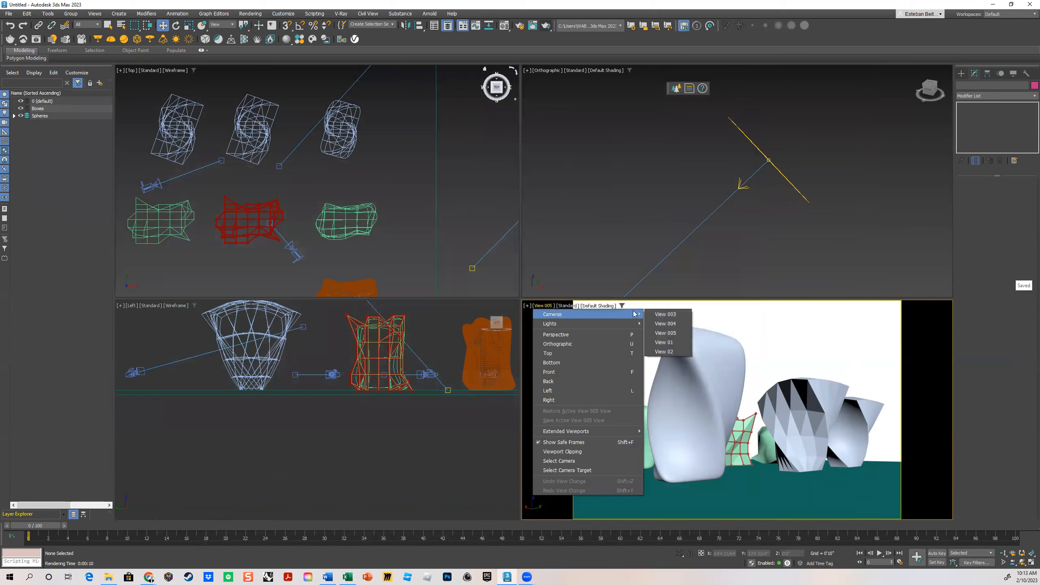
click(667, 325)
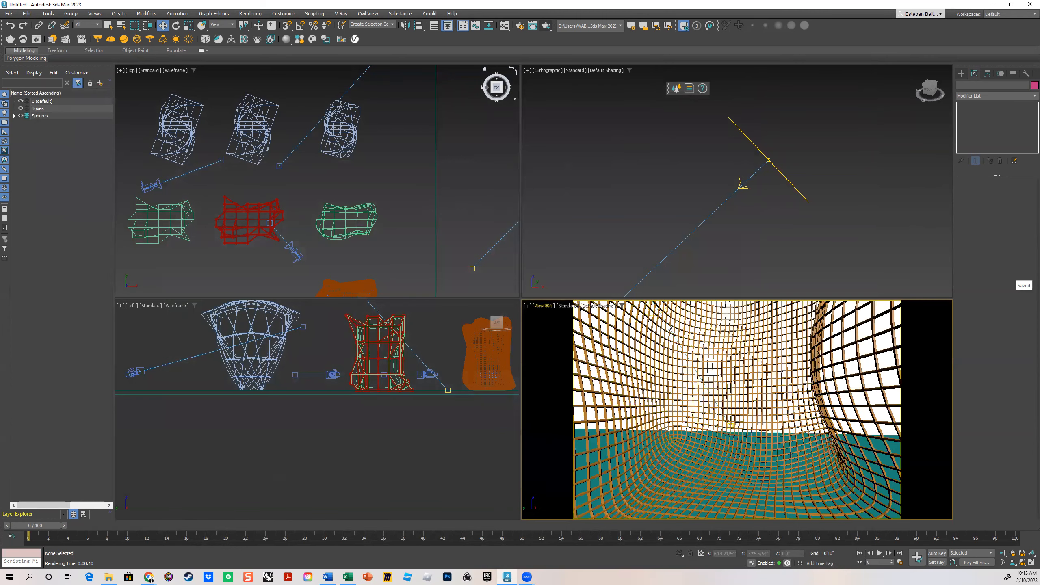
click(547, 29)
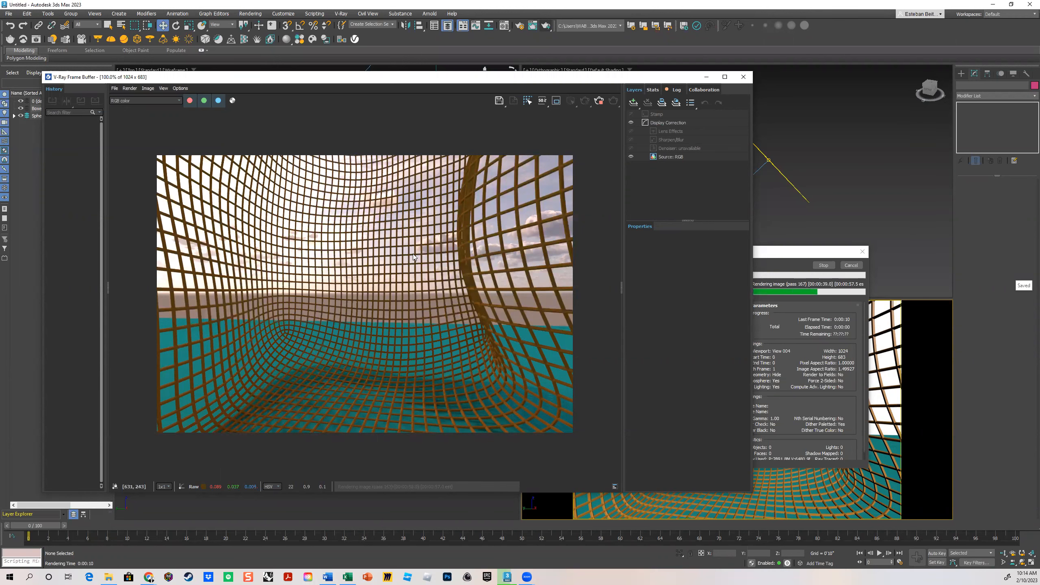
- Cancel the View 004 rendering in progress and close the V-Ray frame buffer
click(848, 267)
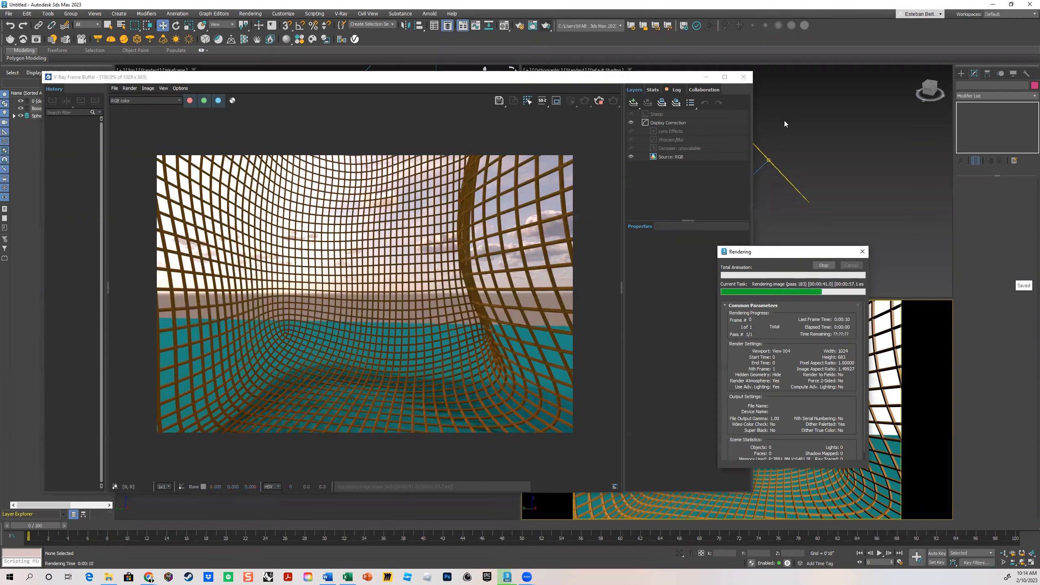
click(744, 76)
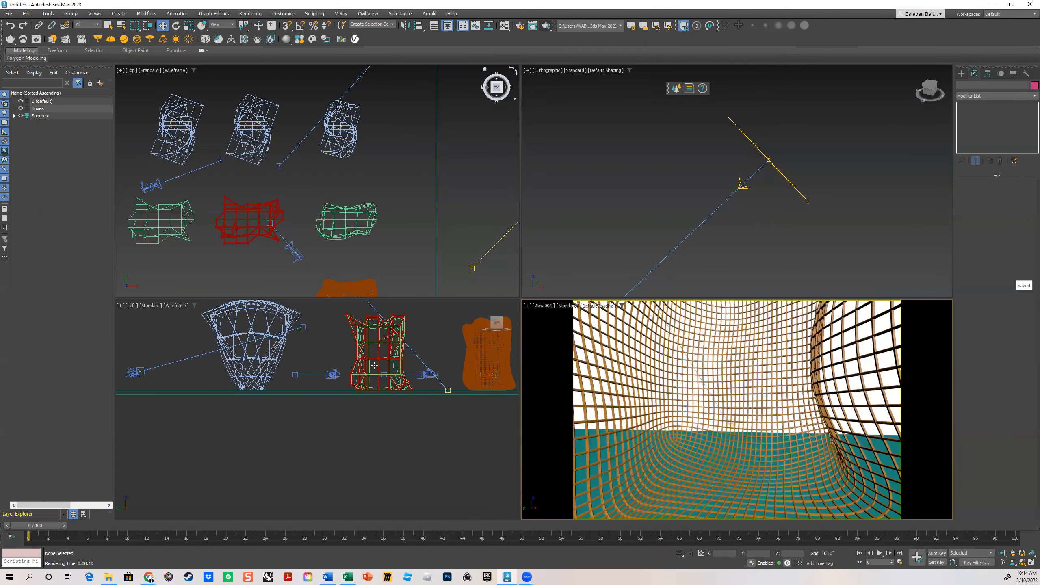
scroll(376, 353, down, 1)
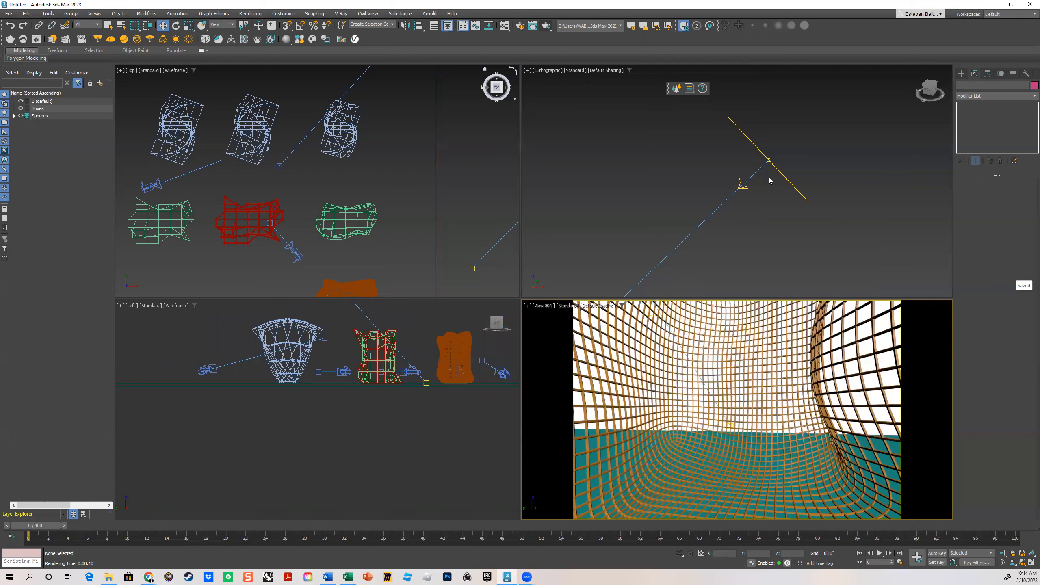
- Make the orthographic viewport active and maximize it to fill the whole viewport area
click(748, 233)
middle_drag(468, 229, 353, 246)
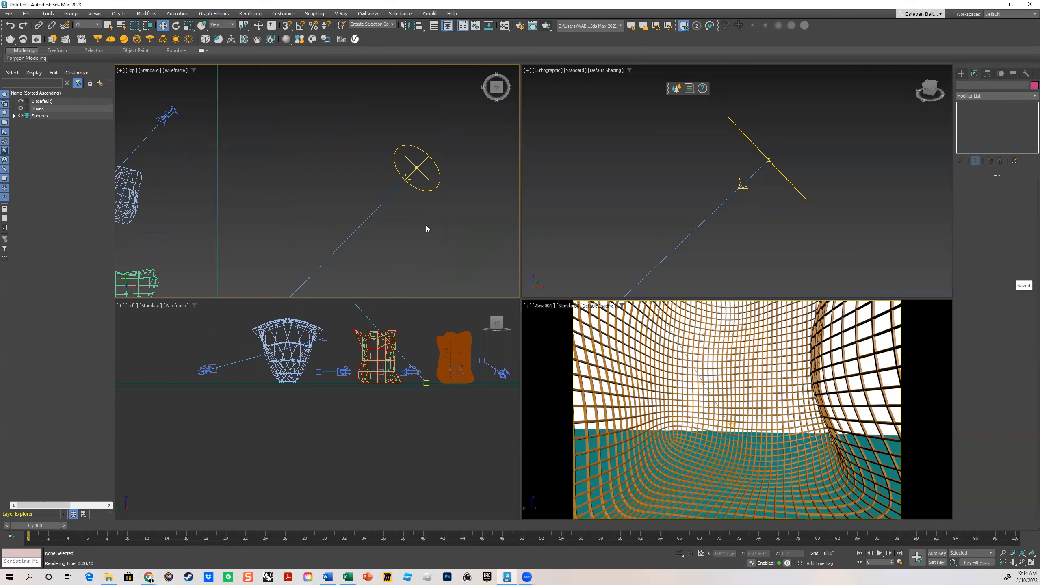
click(887, 235)
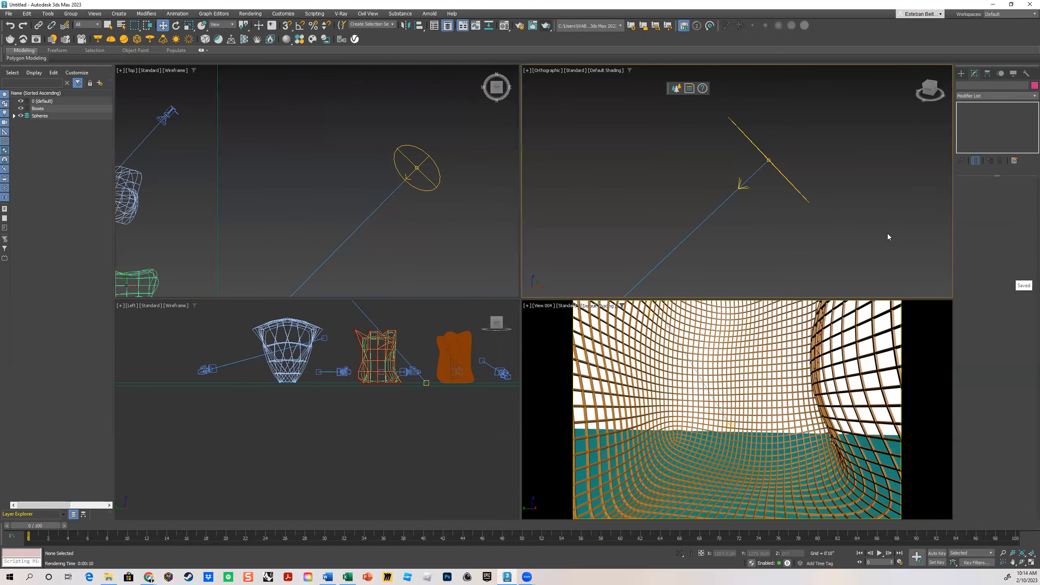
click(1031, 562)
- Examine the box and sphere meshes on the ground plane from several angles, comparing the faceted, lattice and smoothed versions
scroll(749, 263, down, 10)
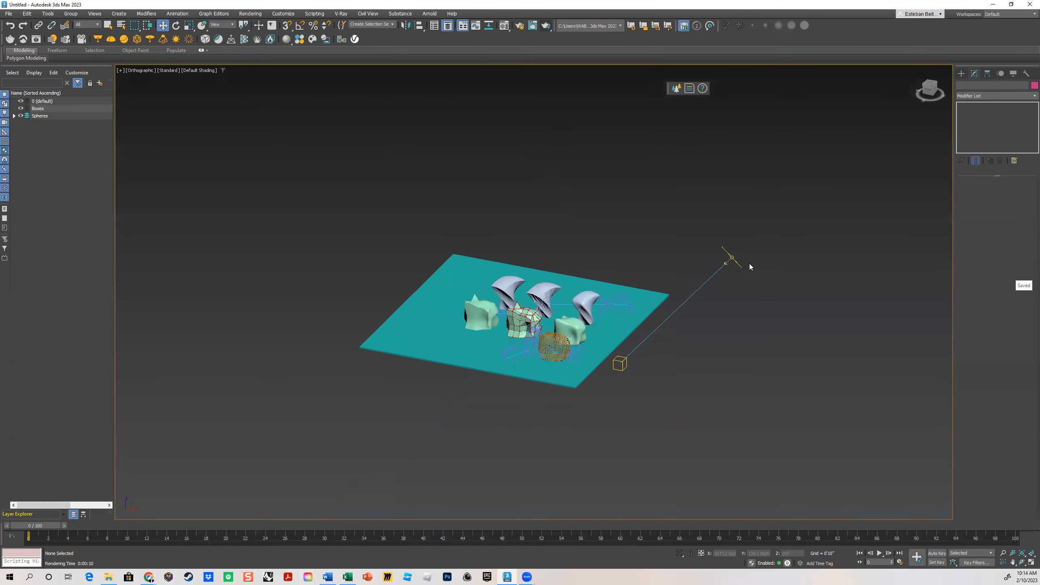
scroll(632, 319, up, 6)
scroll(632, 321, up, 4)
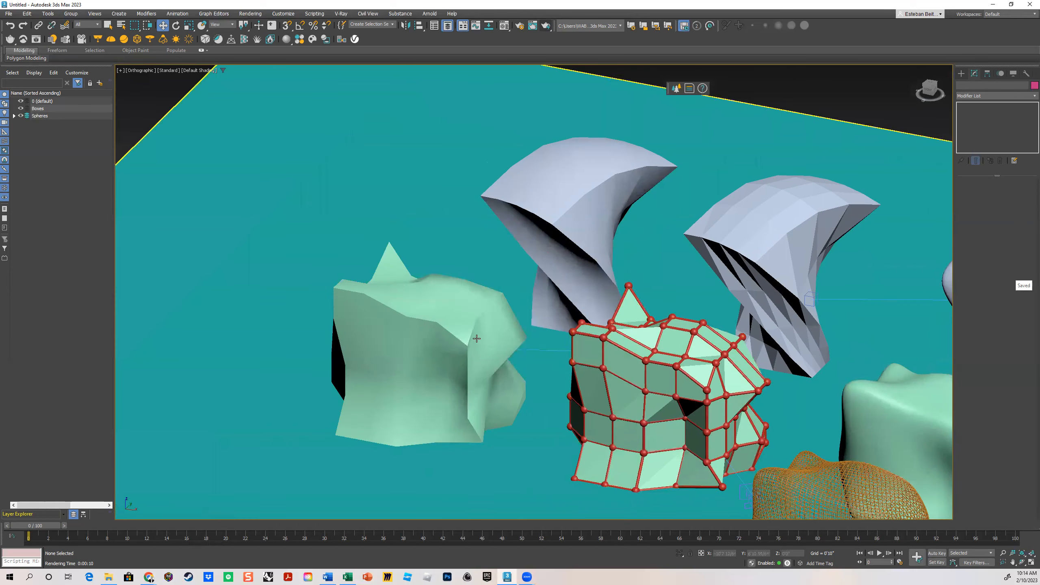
middle_drag(649, 352, 527, 302)
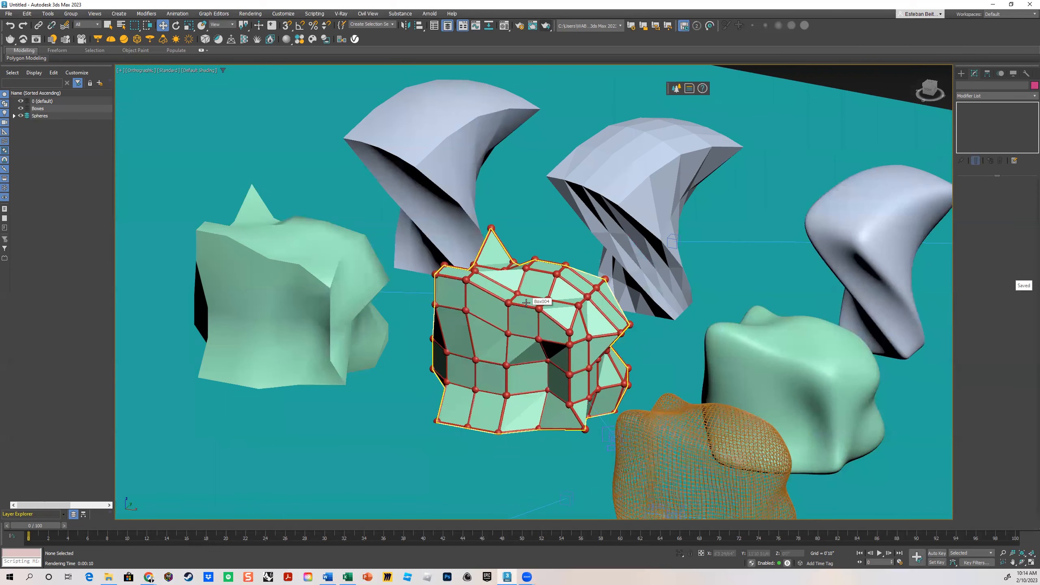
scroll(526, 302, down, 4)
alt+middle_drag(598, 292, 532, 304)
scroll(481, 304, up, 2)
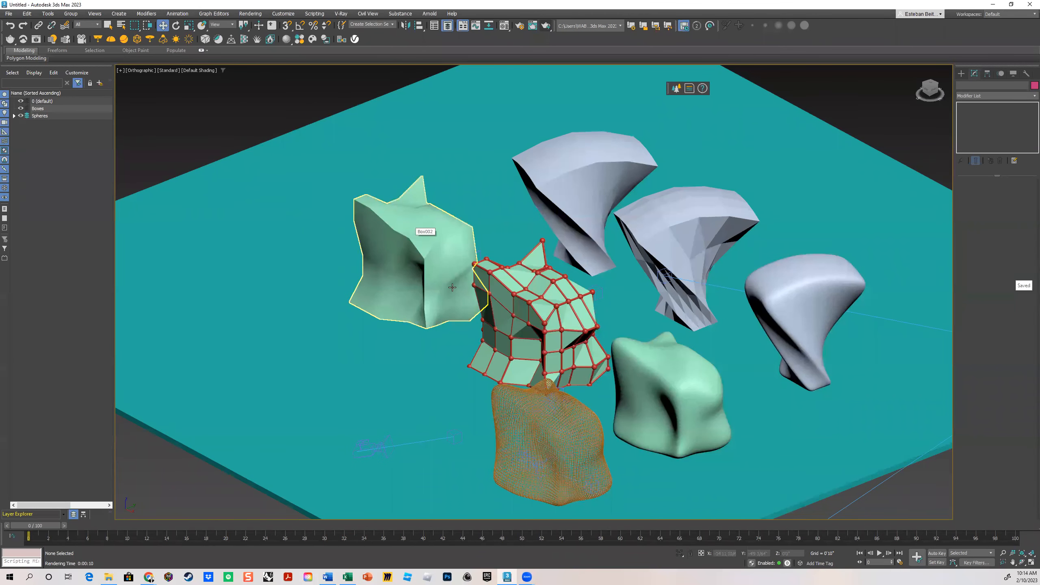
scroll(544, 304, up, 5)
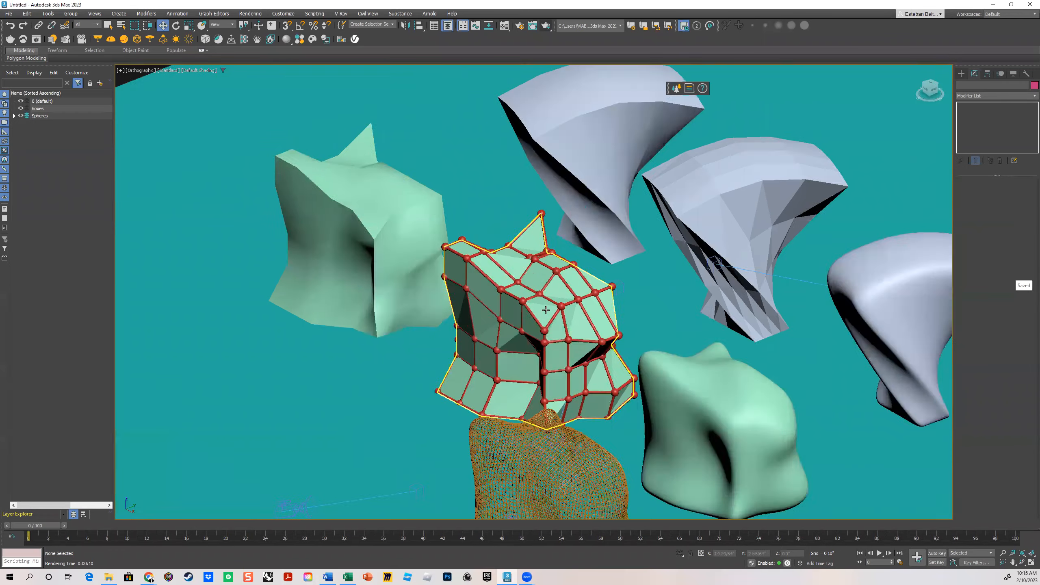
middle_drag(636, 395, 553, 333)
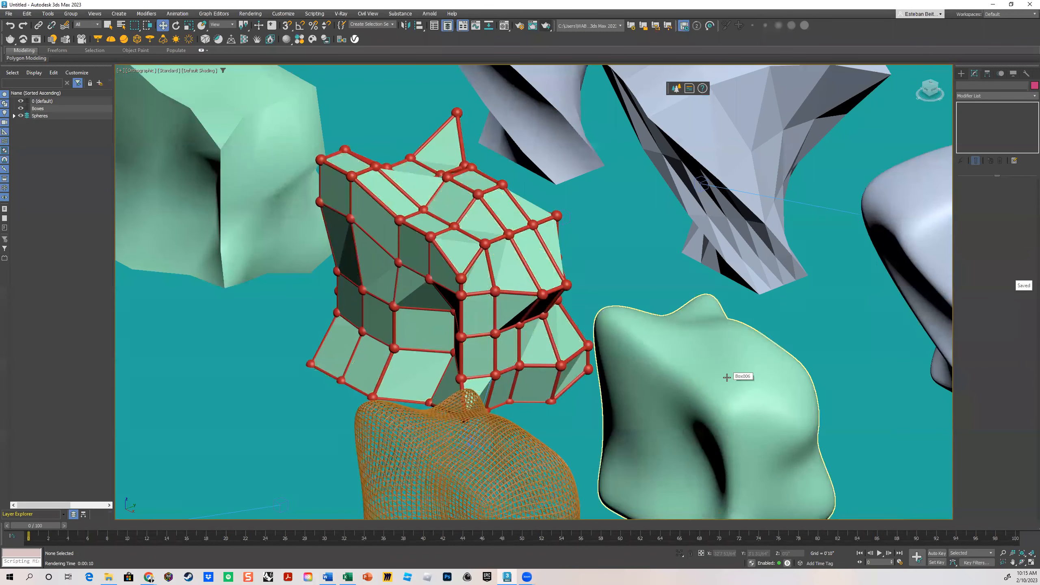
scroll(727, 378, down, 2)
middle_drag(727, 377, 713, 260)
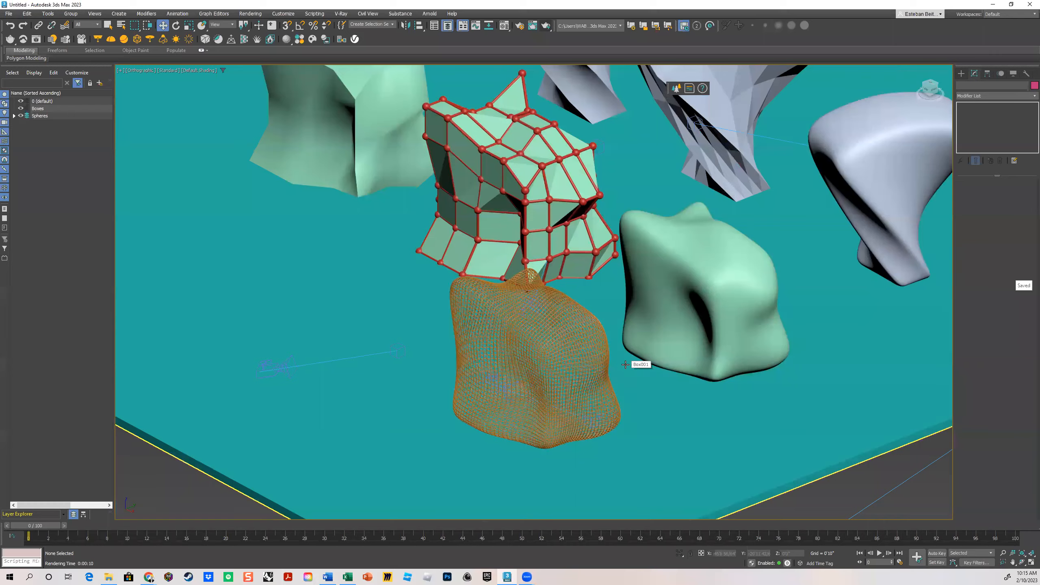
alt+middle_drag(625, 365, 670, 208)
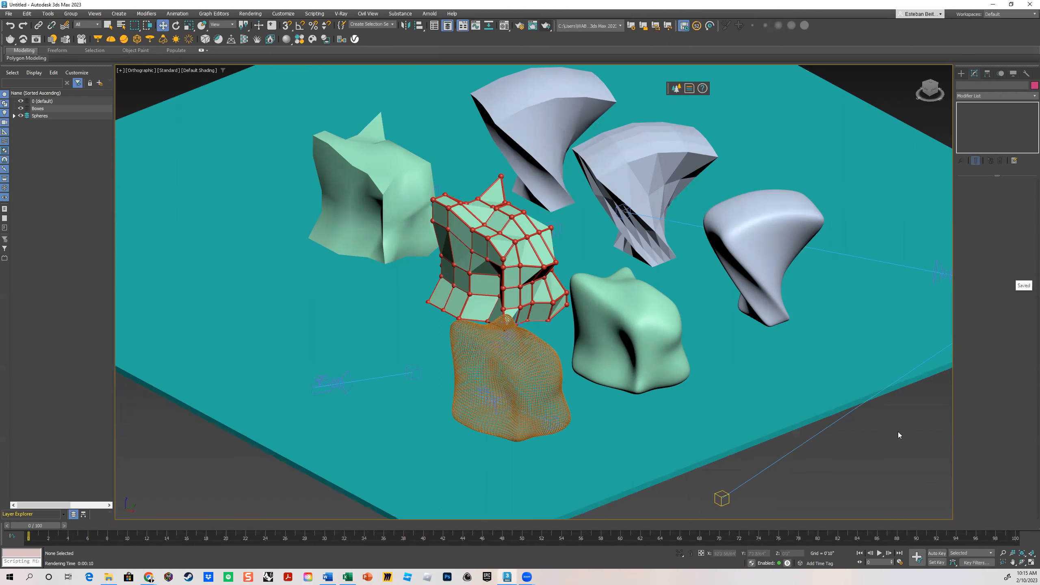
- Compare the meshes in wireframe and default shading, including a close view of the smooth green box, ending in default shading
key(F3)
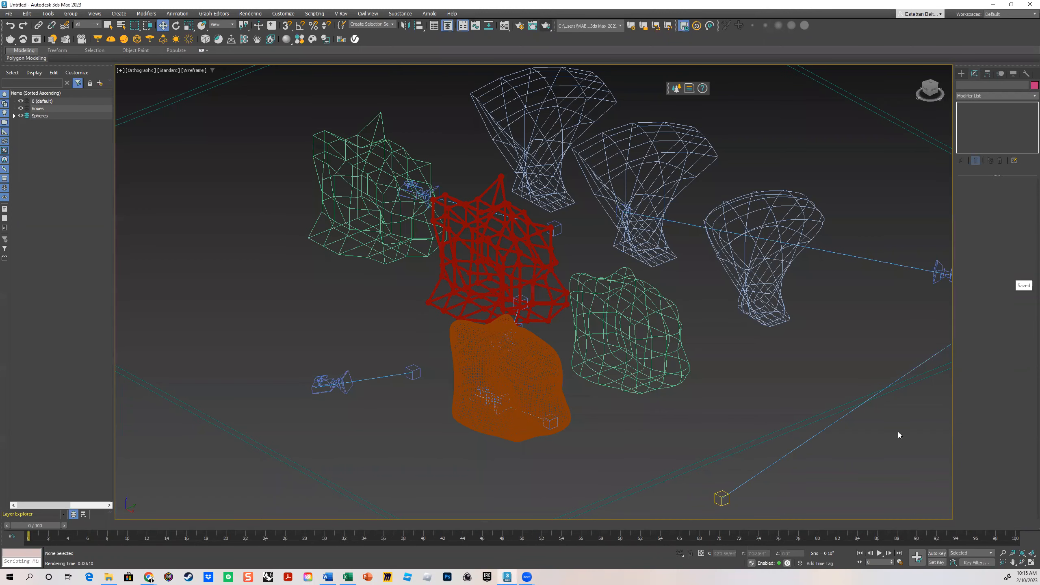
key(F3)
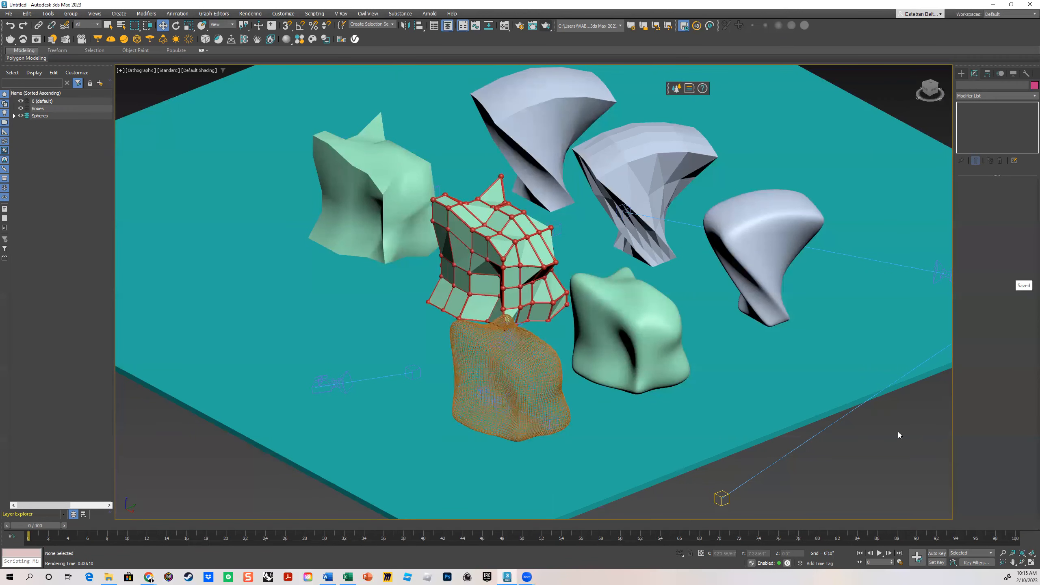
key(F3)
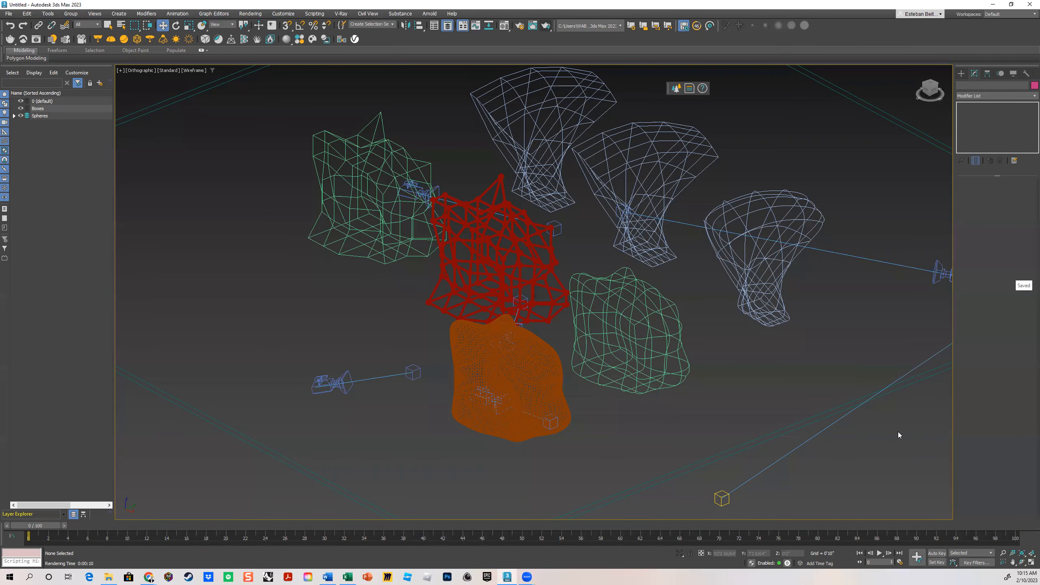
key(F3)
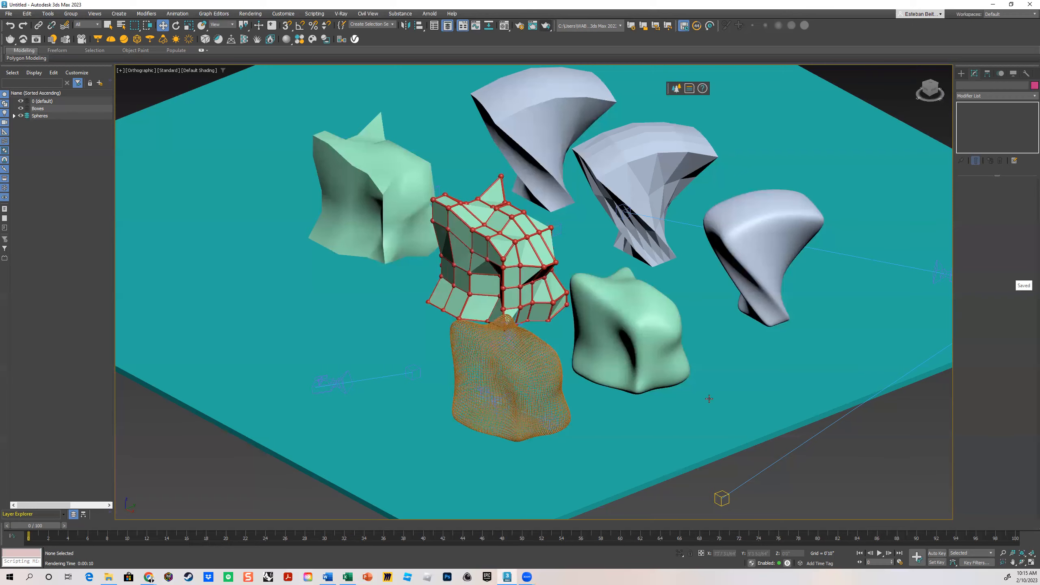
scroll(654, 334, up, 8)
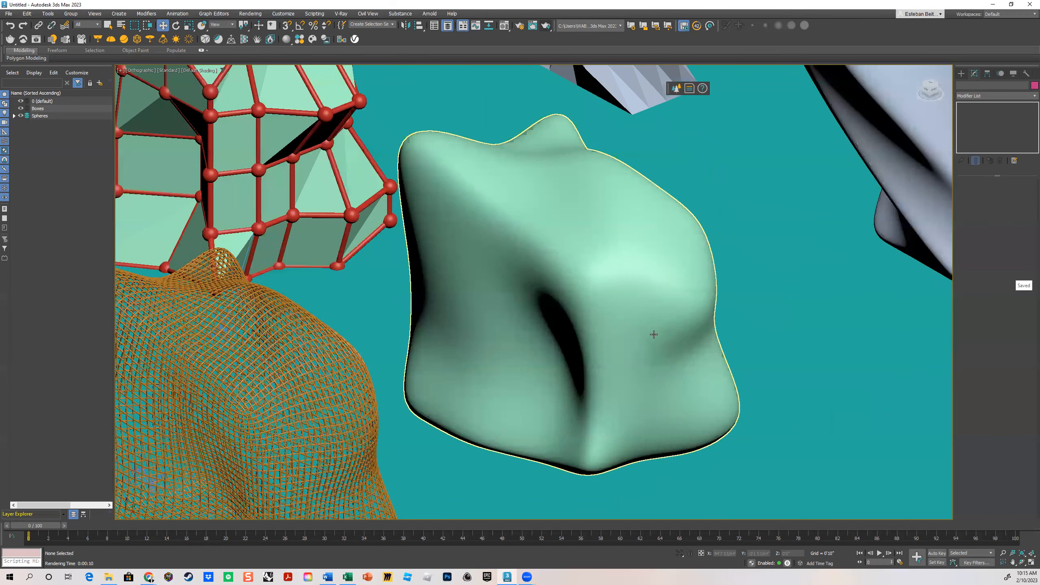
key(F3)
key(F3)
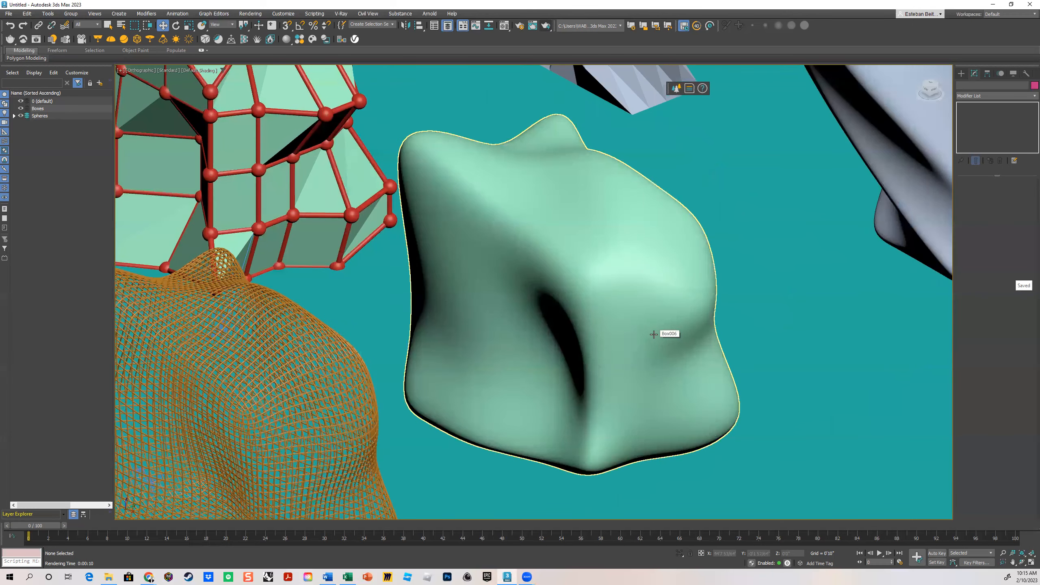
- Inspect the smooth green box's mesh edges by toggling edged faces on and off, ending with edged faces off
key(F4)
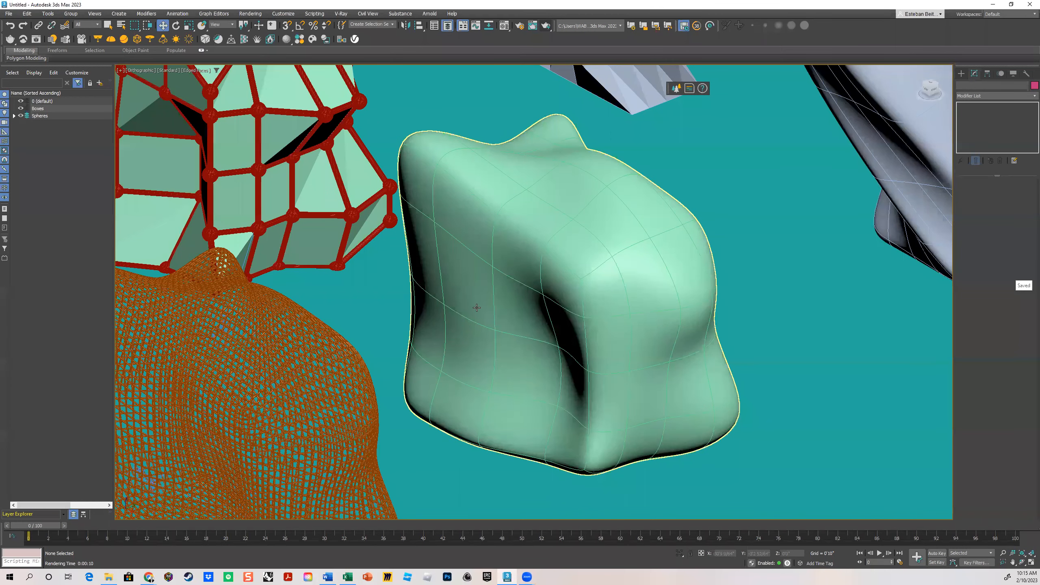
scroll(502, 362, up, 3)
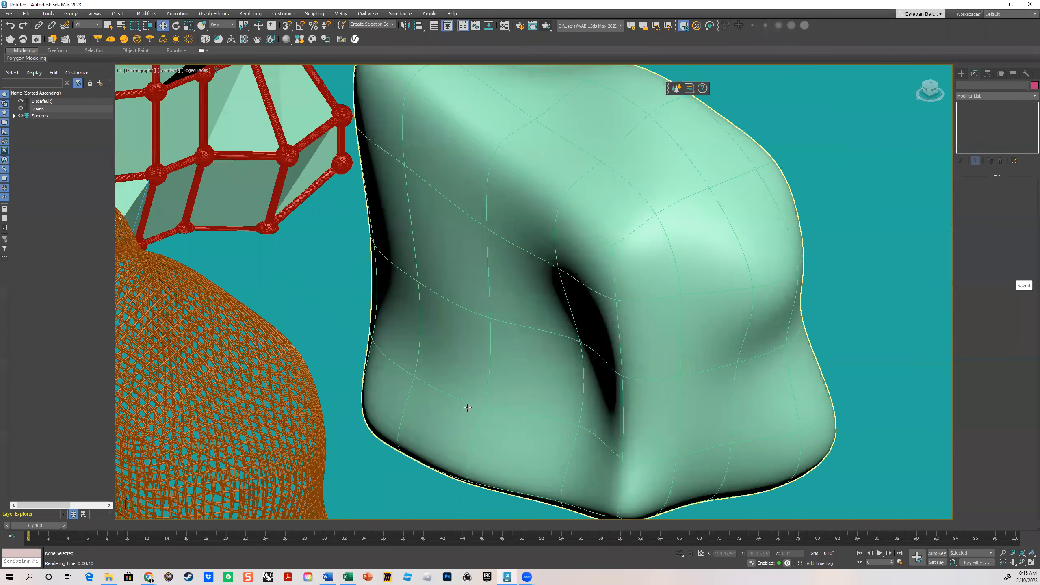
key(F4)
key(F4)
key(F4)
key(F4)
key(F4)
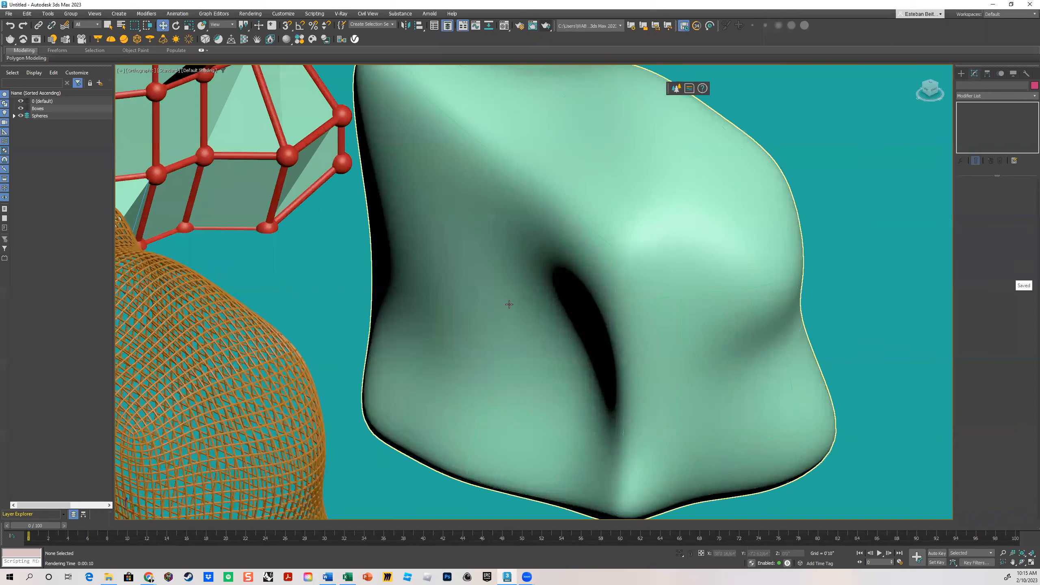
key(F4)
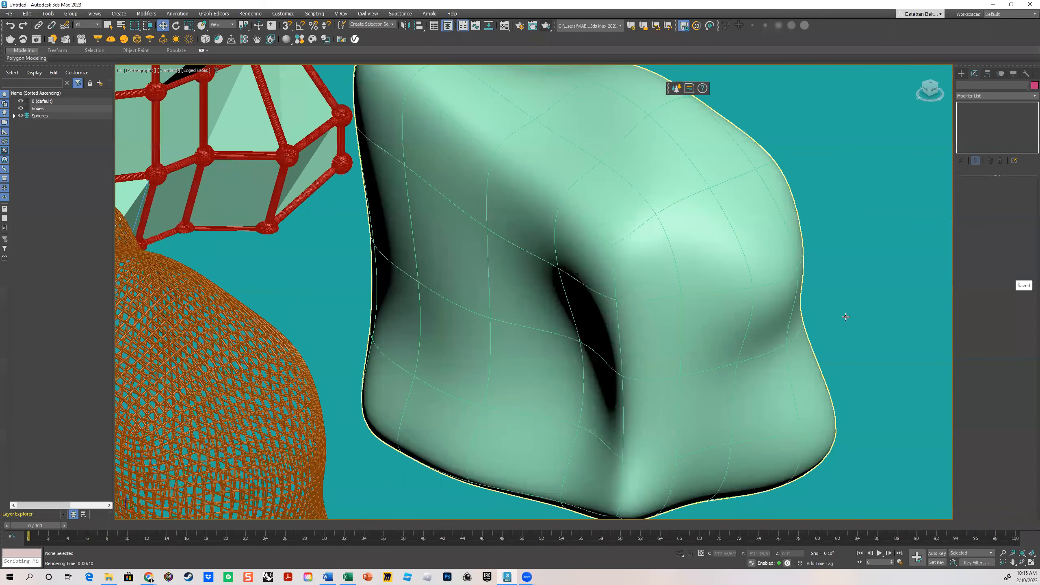
key(F4)
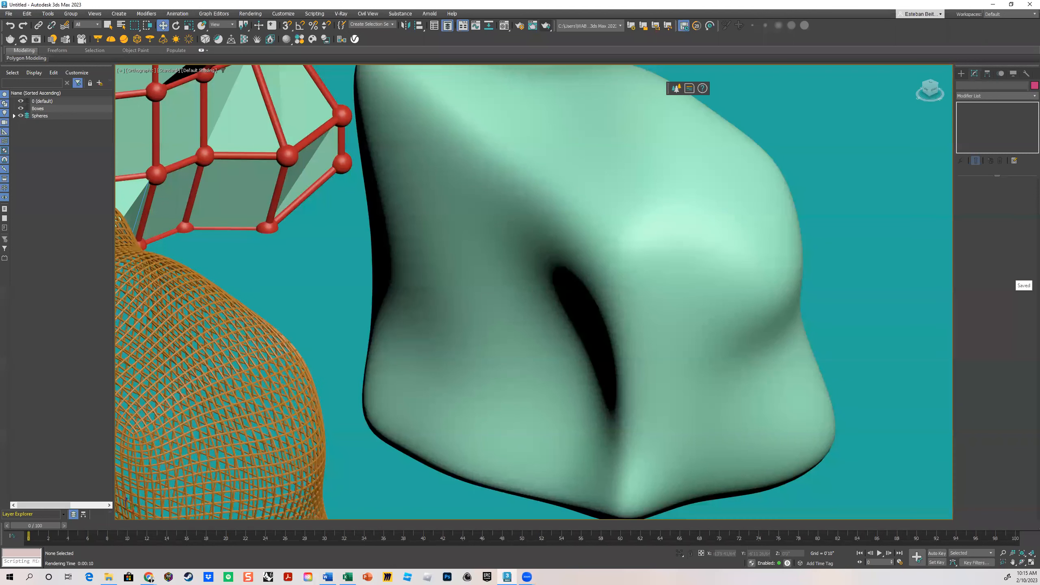
key(alt+Tab)
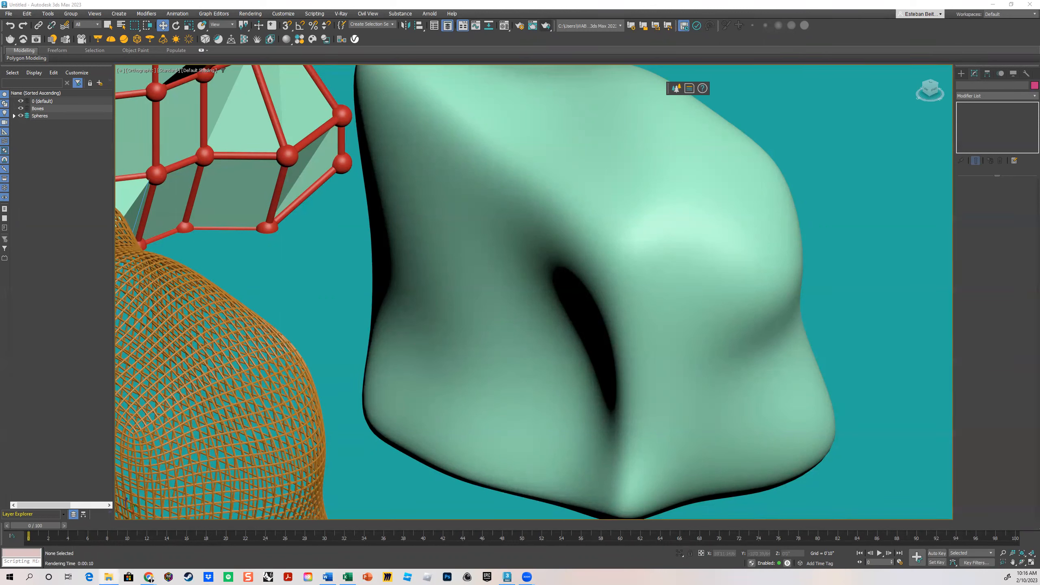
scroll(491, 283, down, 5)
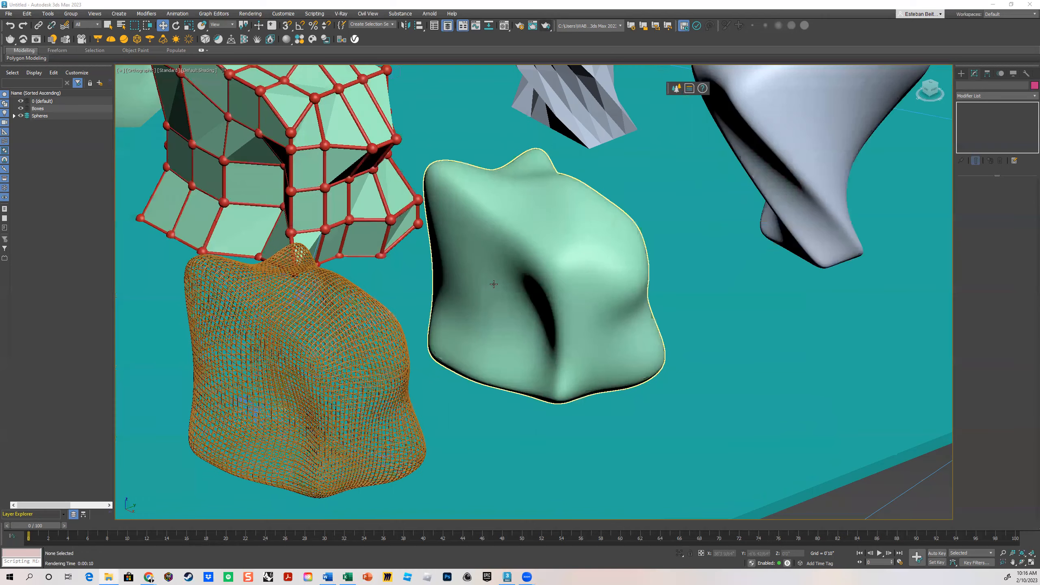
scroll(477, 278, down, 4)
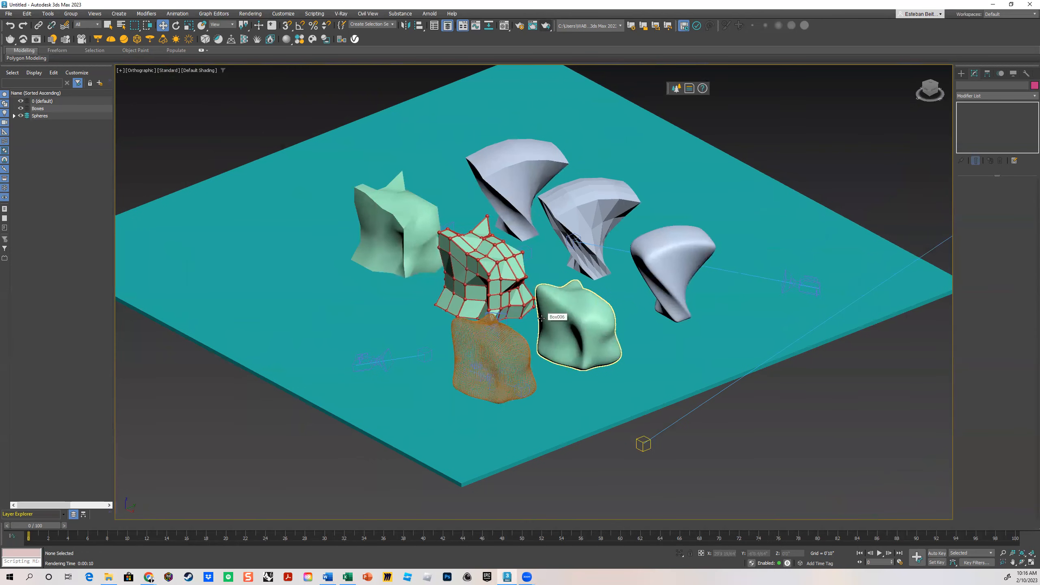